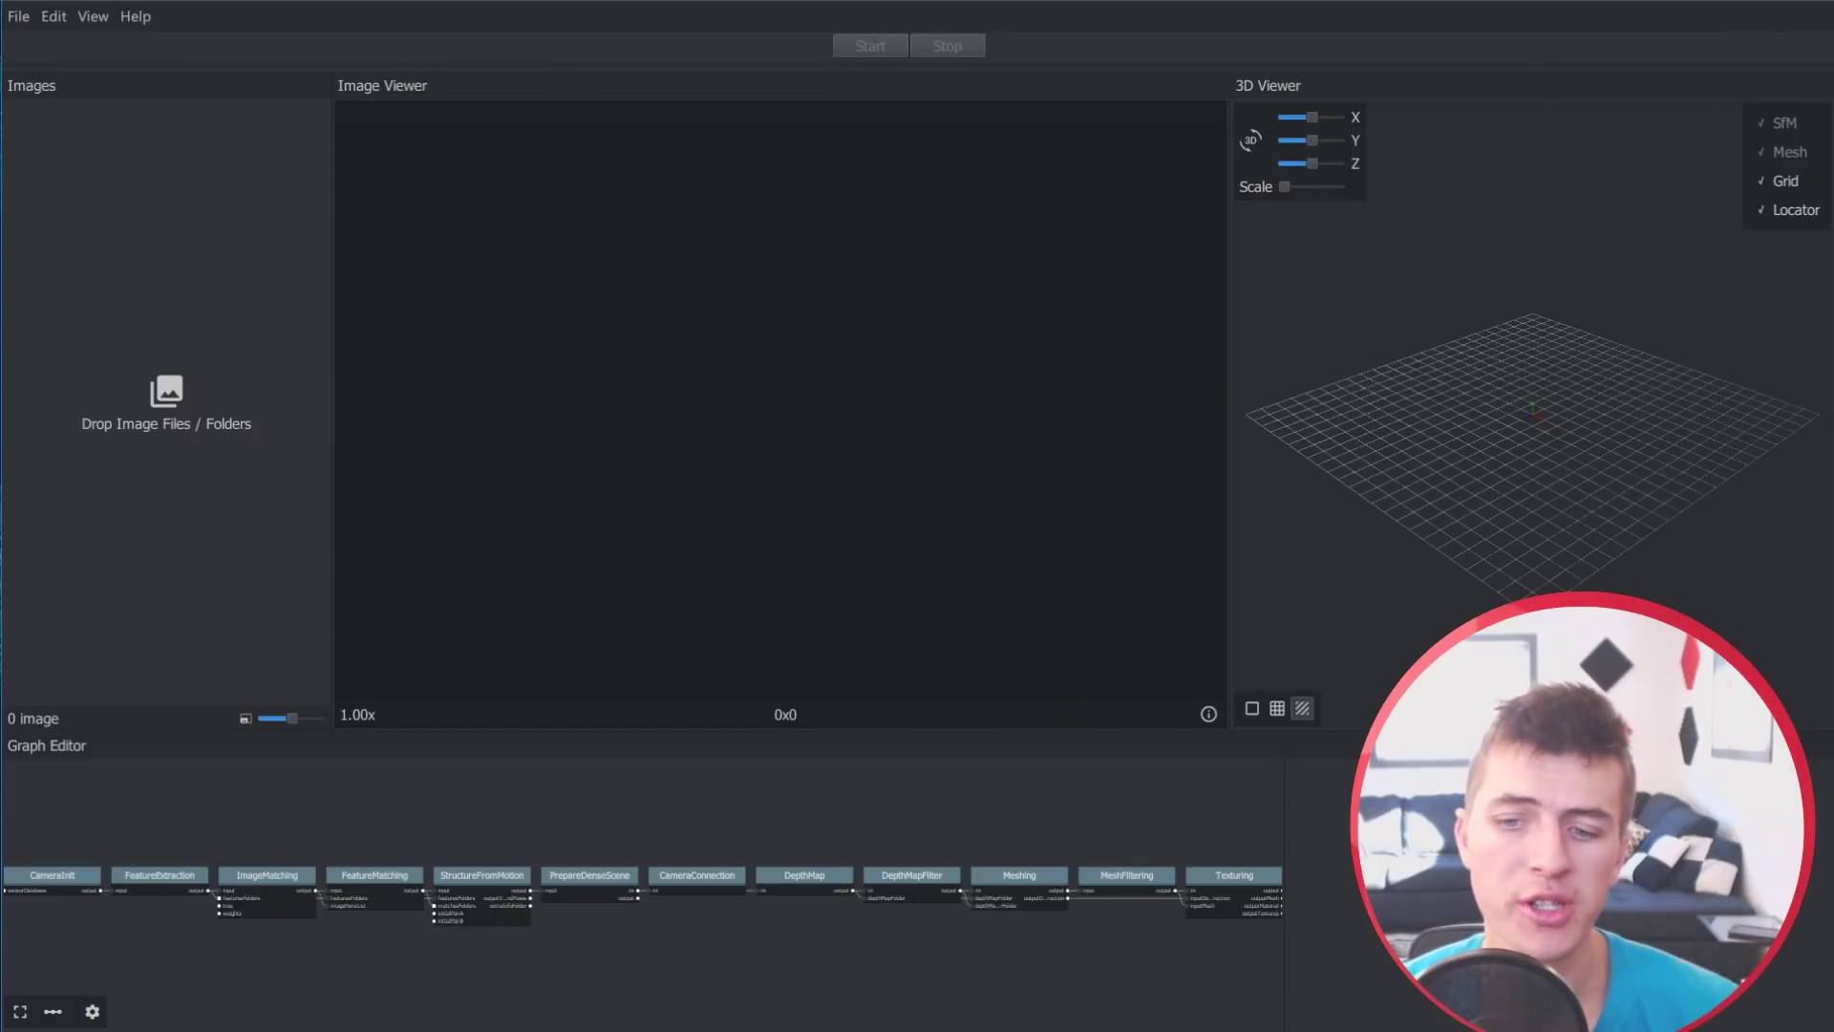
# Import the face photos from the Face scan video folder into the project's image list
pyautogui.hotkey('alt', 'Tab')
pyautogui.moveTo(1118, 735); pyautogui.dragTo(189, 417)
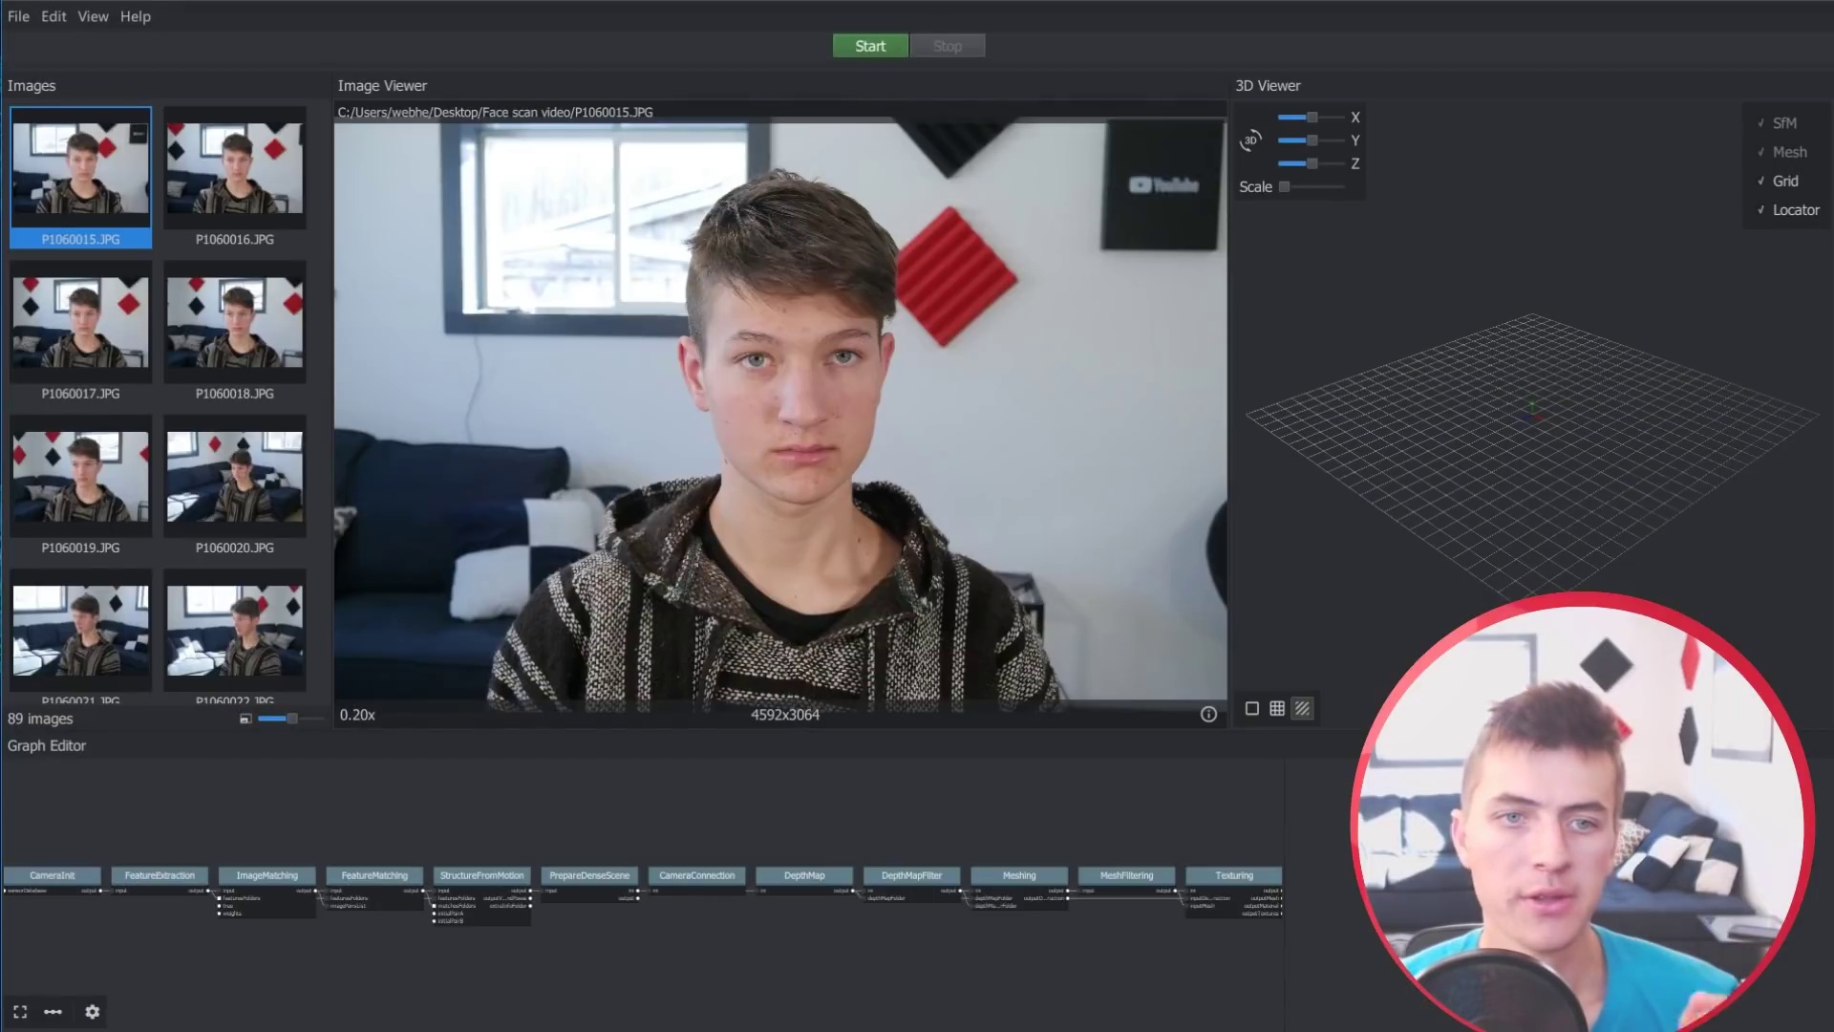
# Look through the imported photos from the front views to the side profiles, P1060016 to P1060028
pyautogui.click(248, 169)
pyautogui.click(116, 302)
pyautogui.click(234, 320)
pyautogui.click(84, 456)
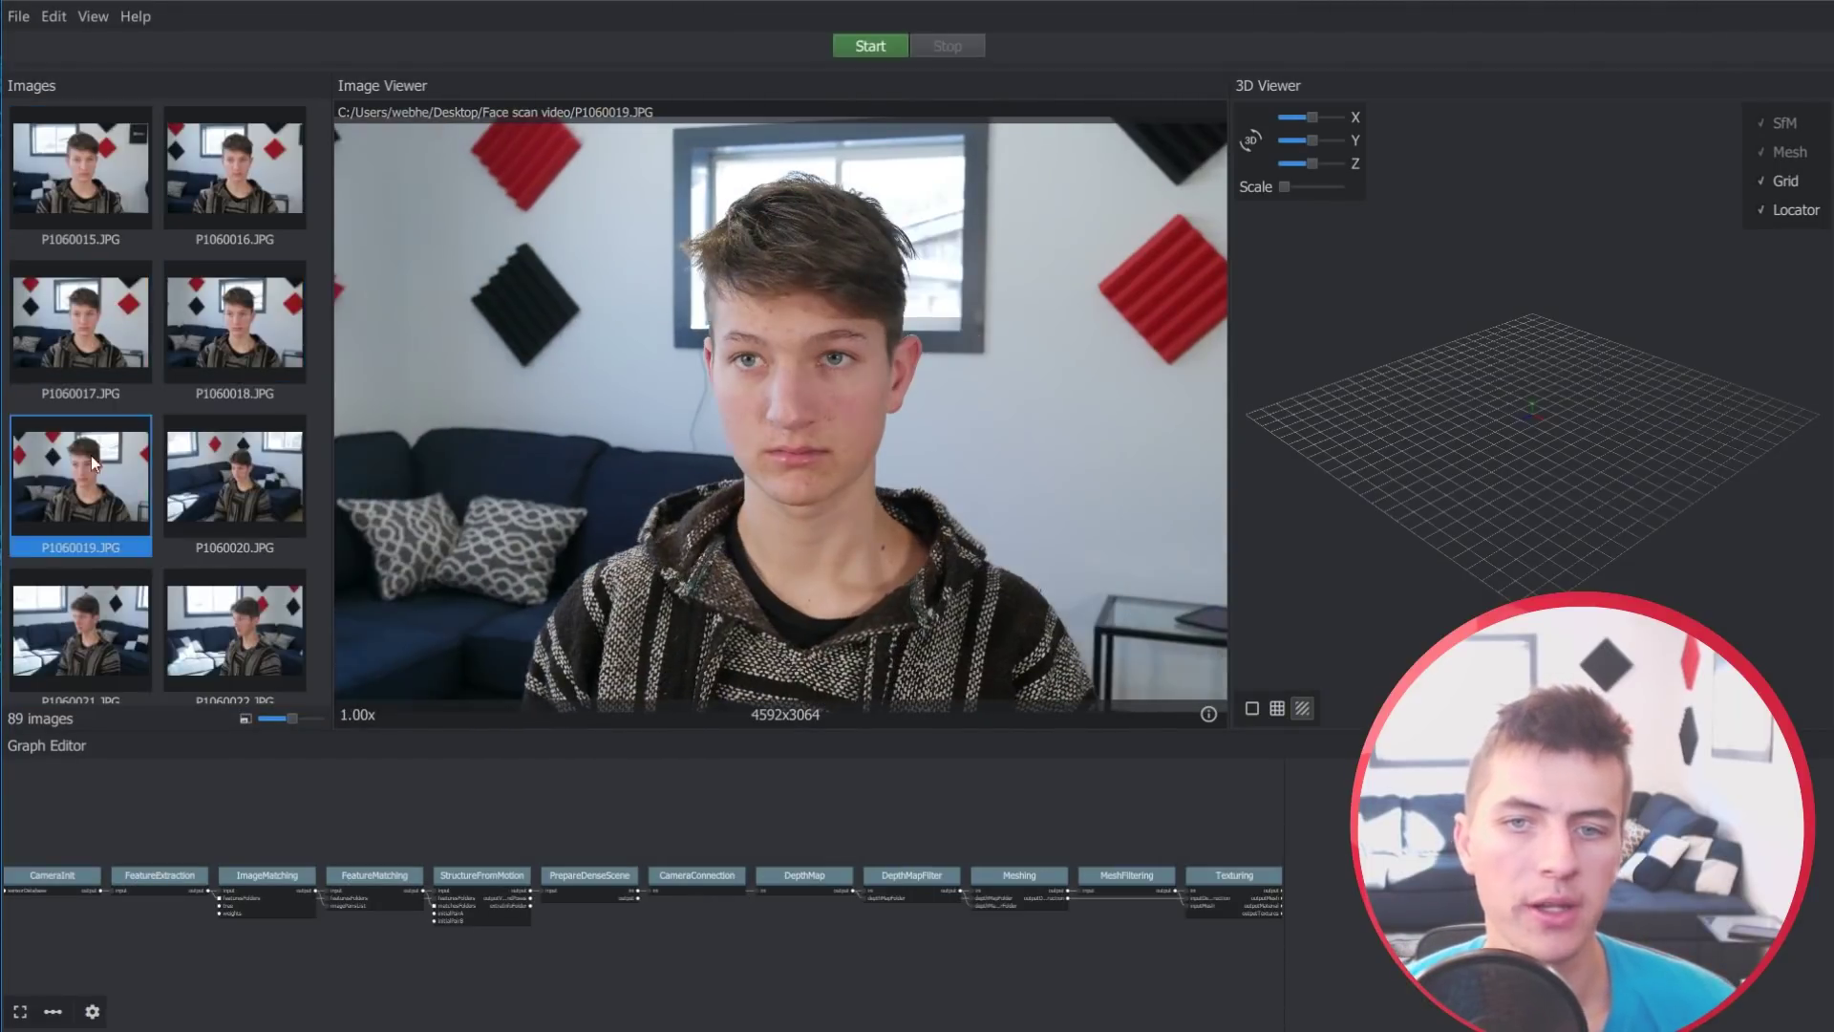
pyautogui.click(214, 514)
pyautogui.scroll(-1, 197, 542)
pyautogui.press('Right')
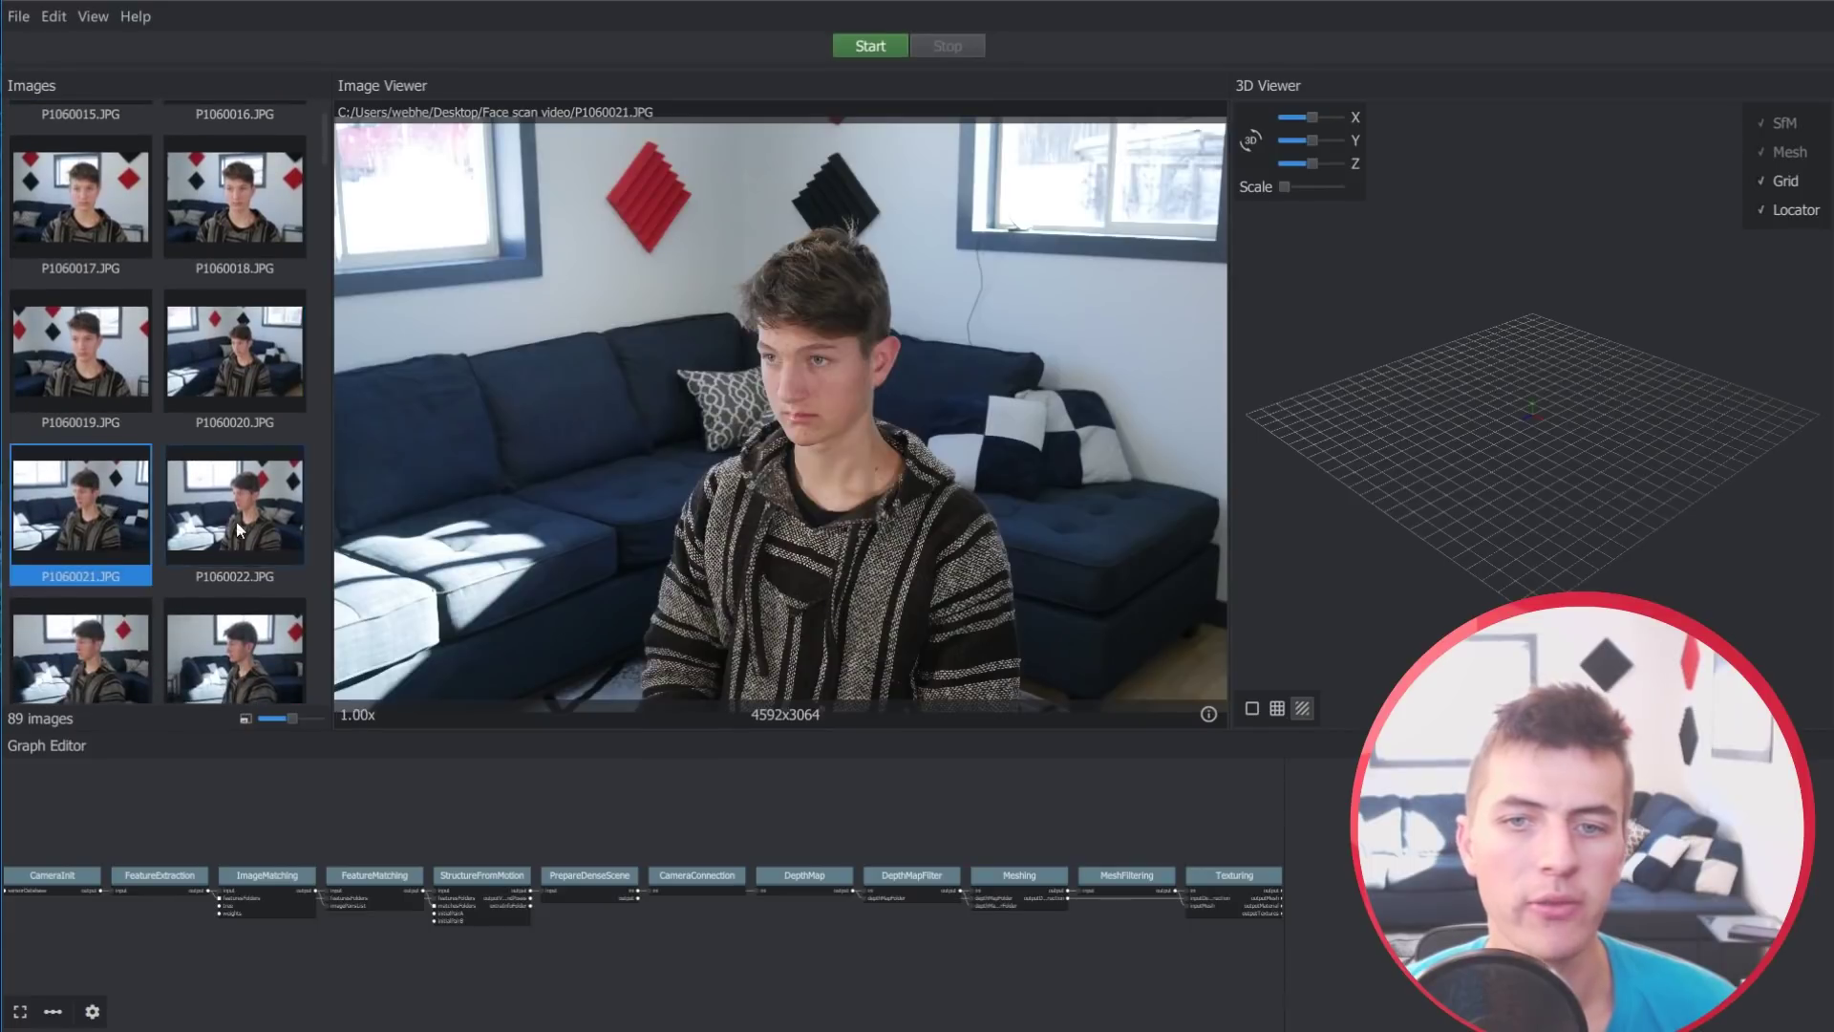
pyautogui.click(188, 527)
pyautogui.click(185, 641)
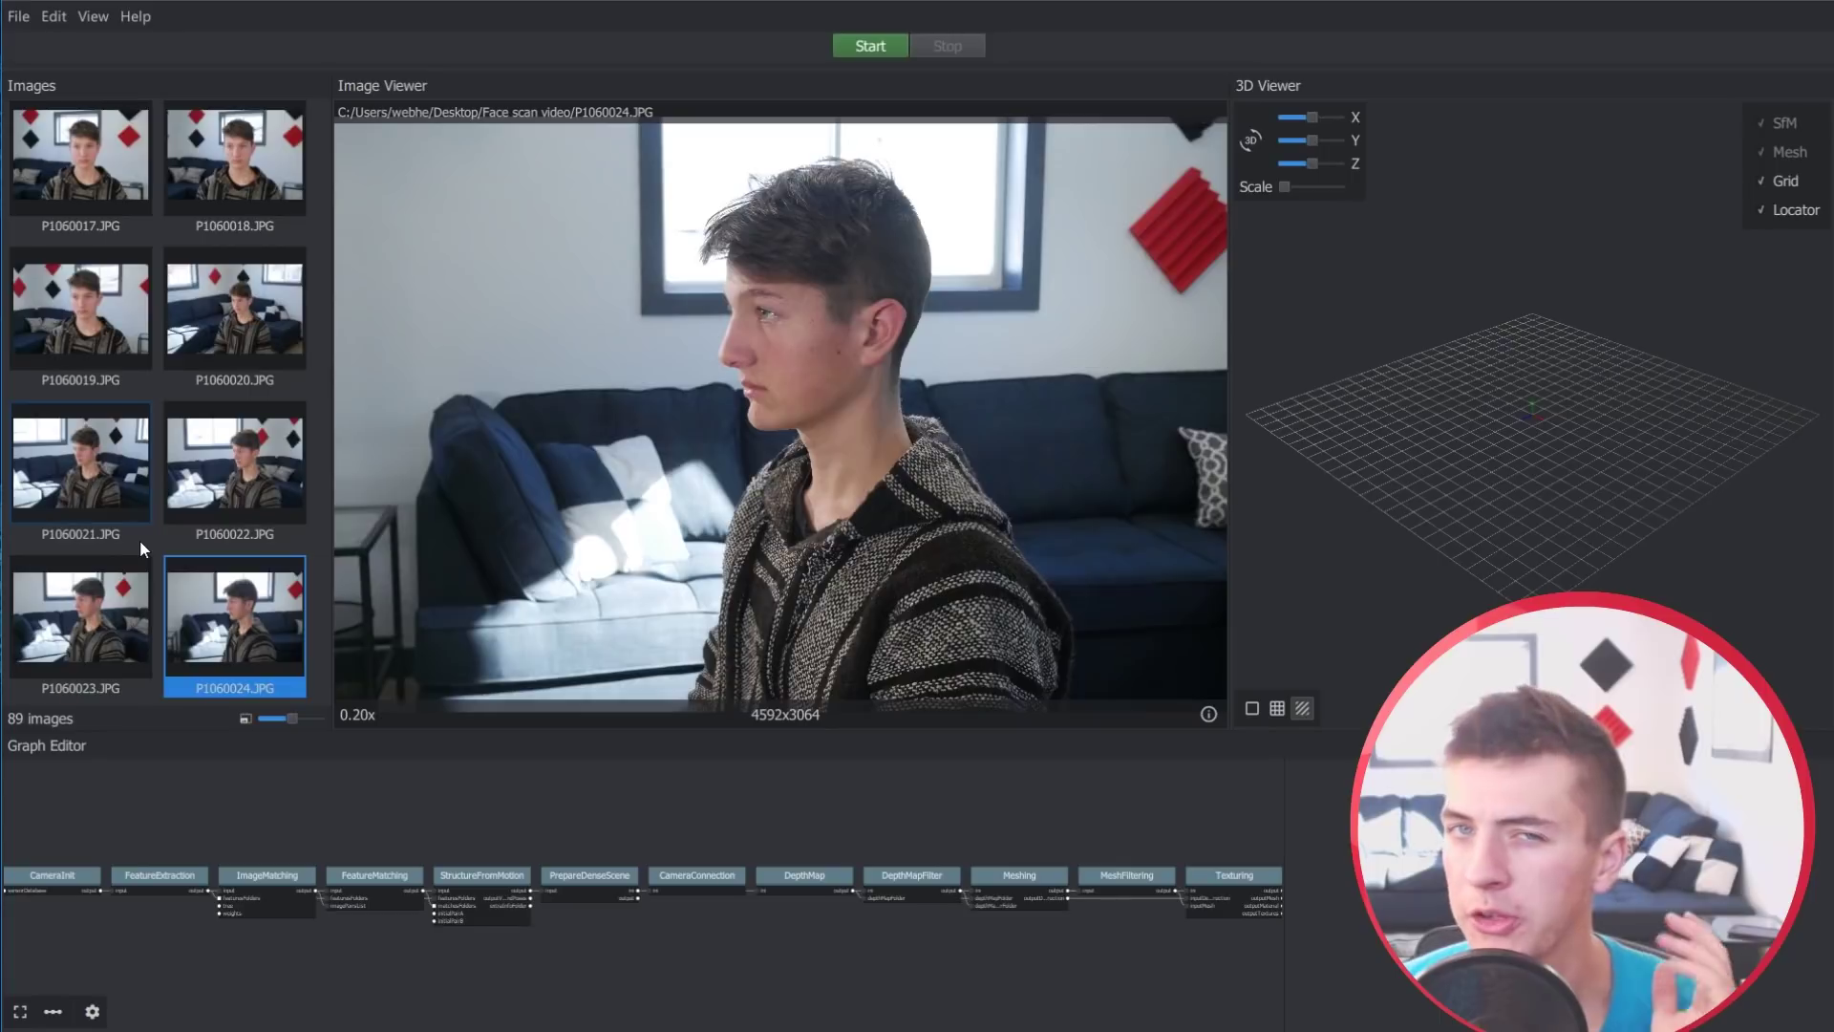
pyautogui.scroll(-2, 144, 520)
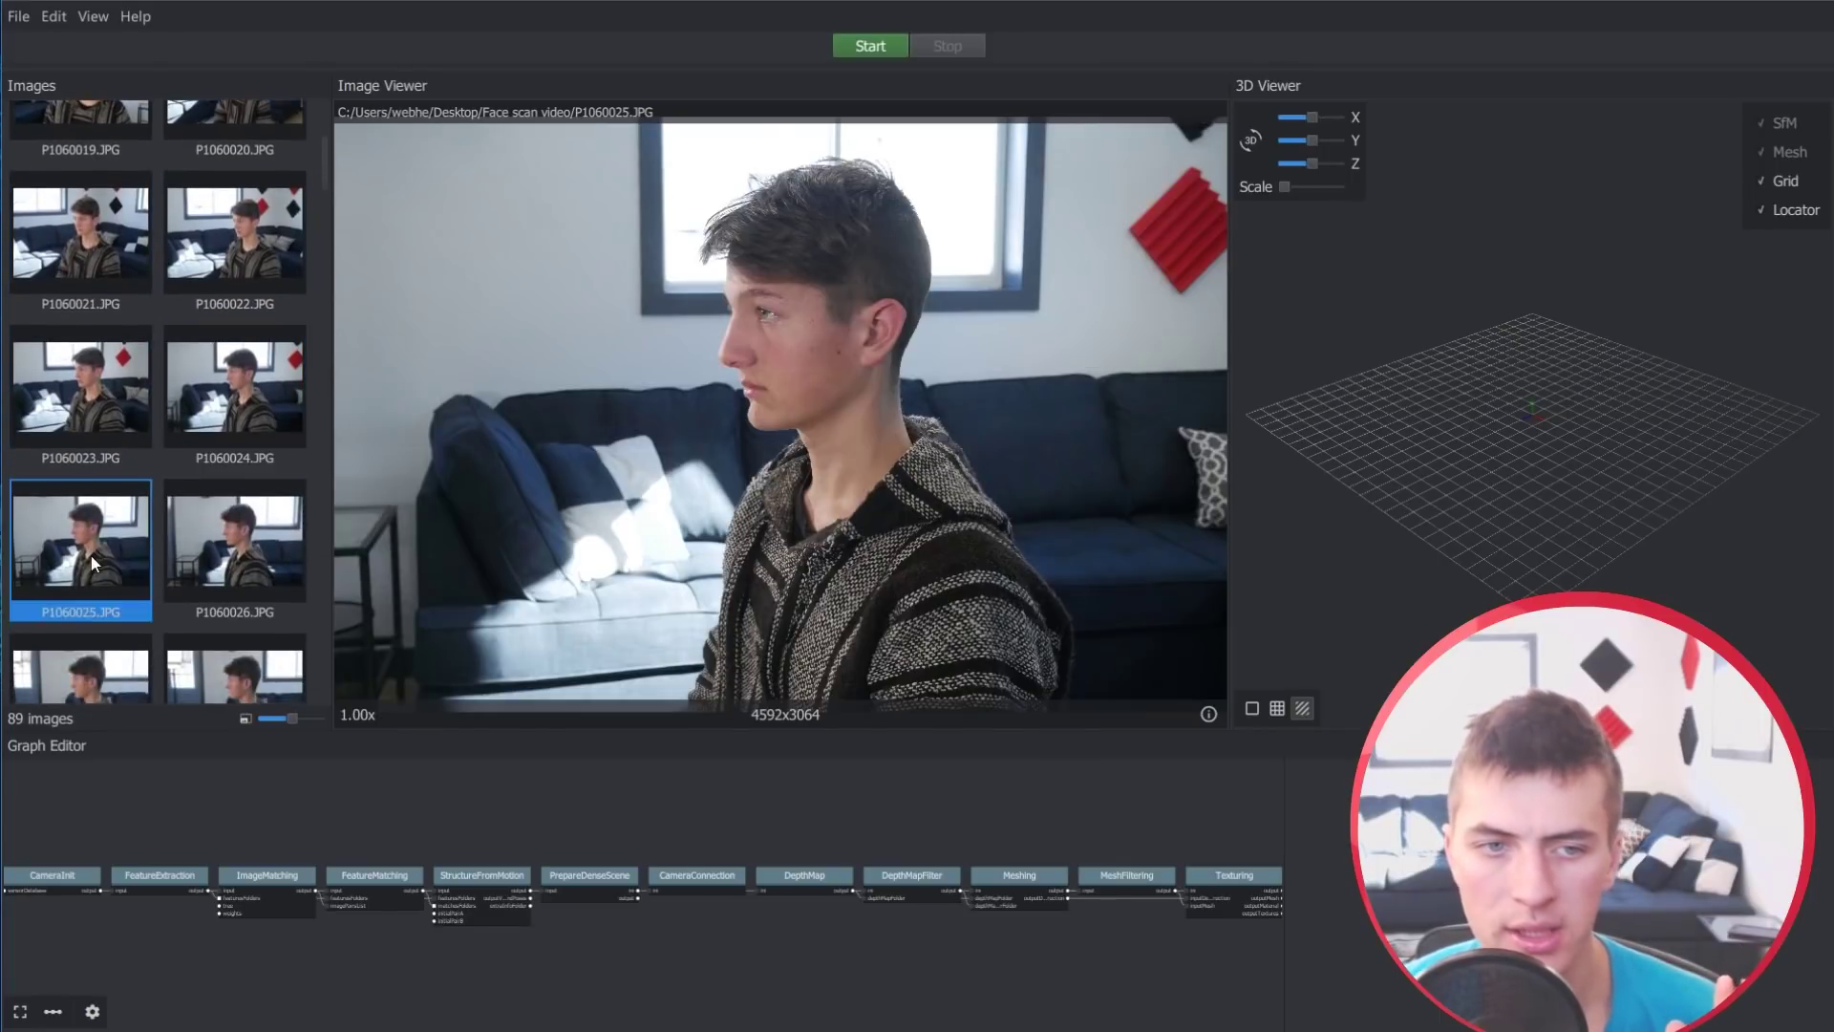
pyautogui.click(88, 556)
pyautogui.click(234, 553)
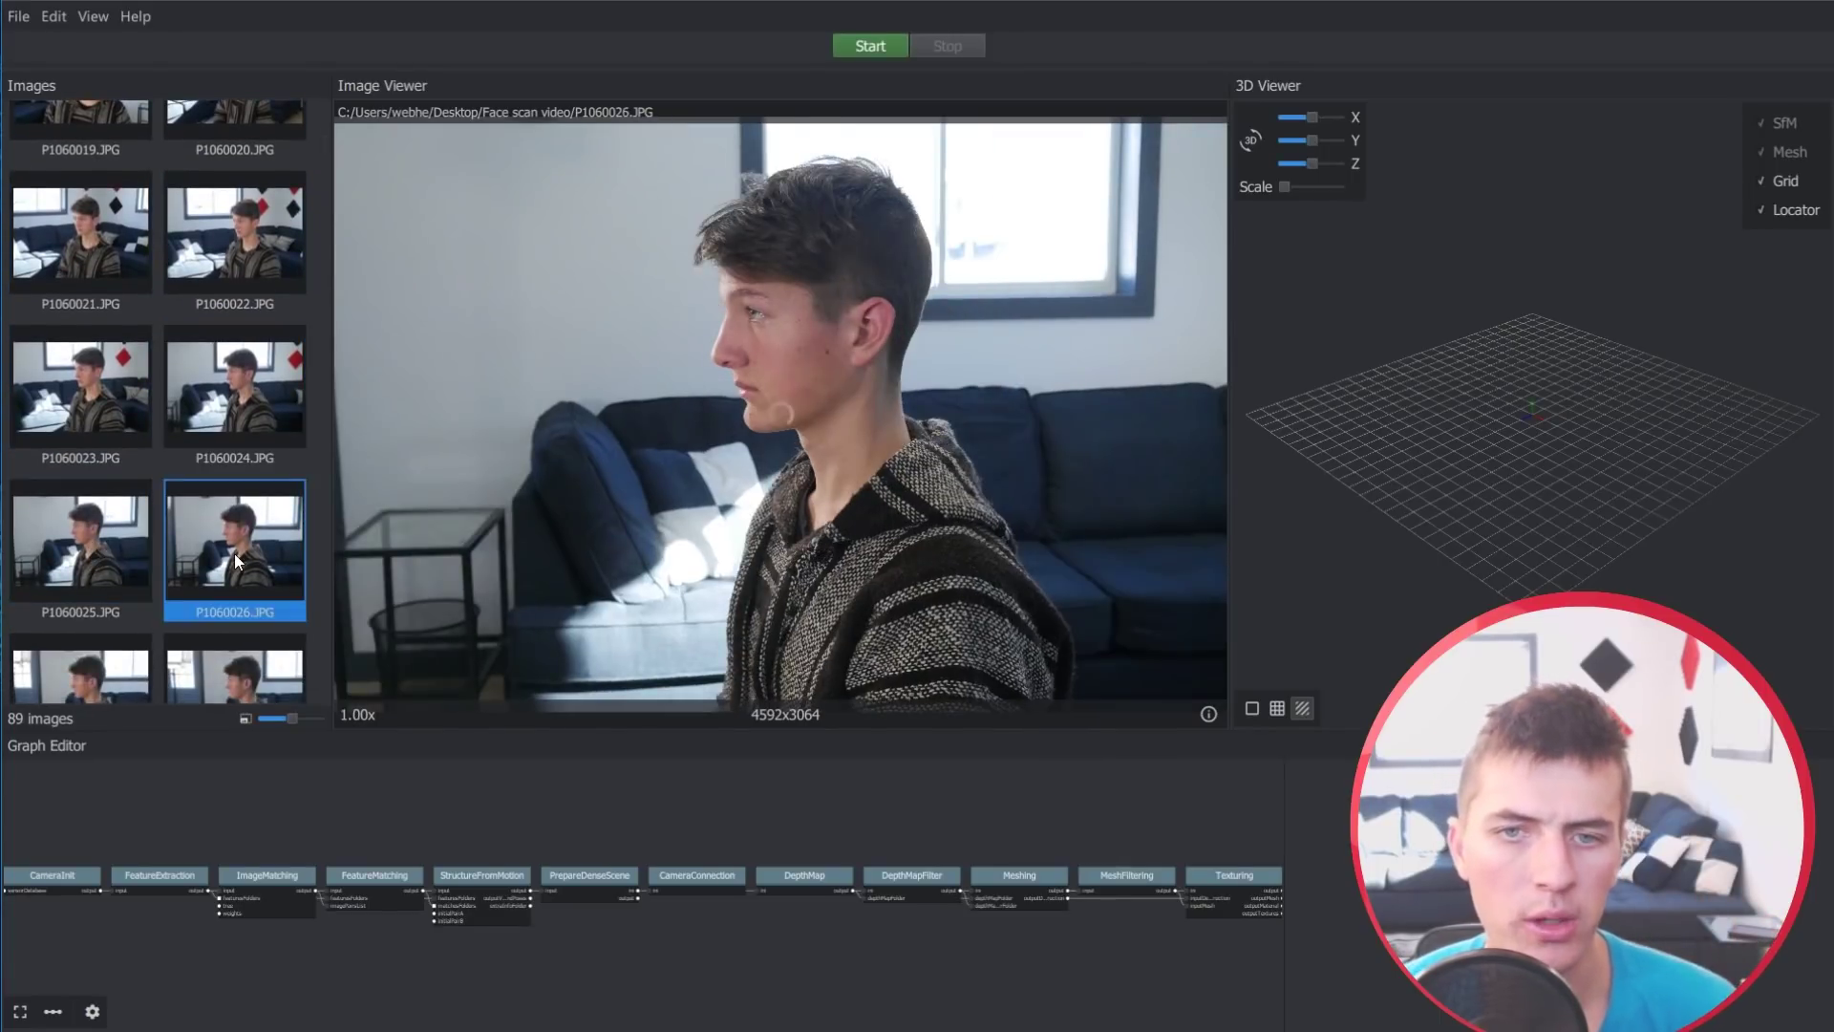
pyautogui.click(95, 659)
pyautogui.click(191, 656)
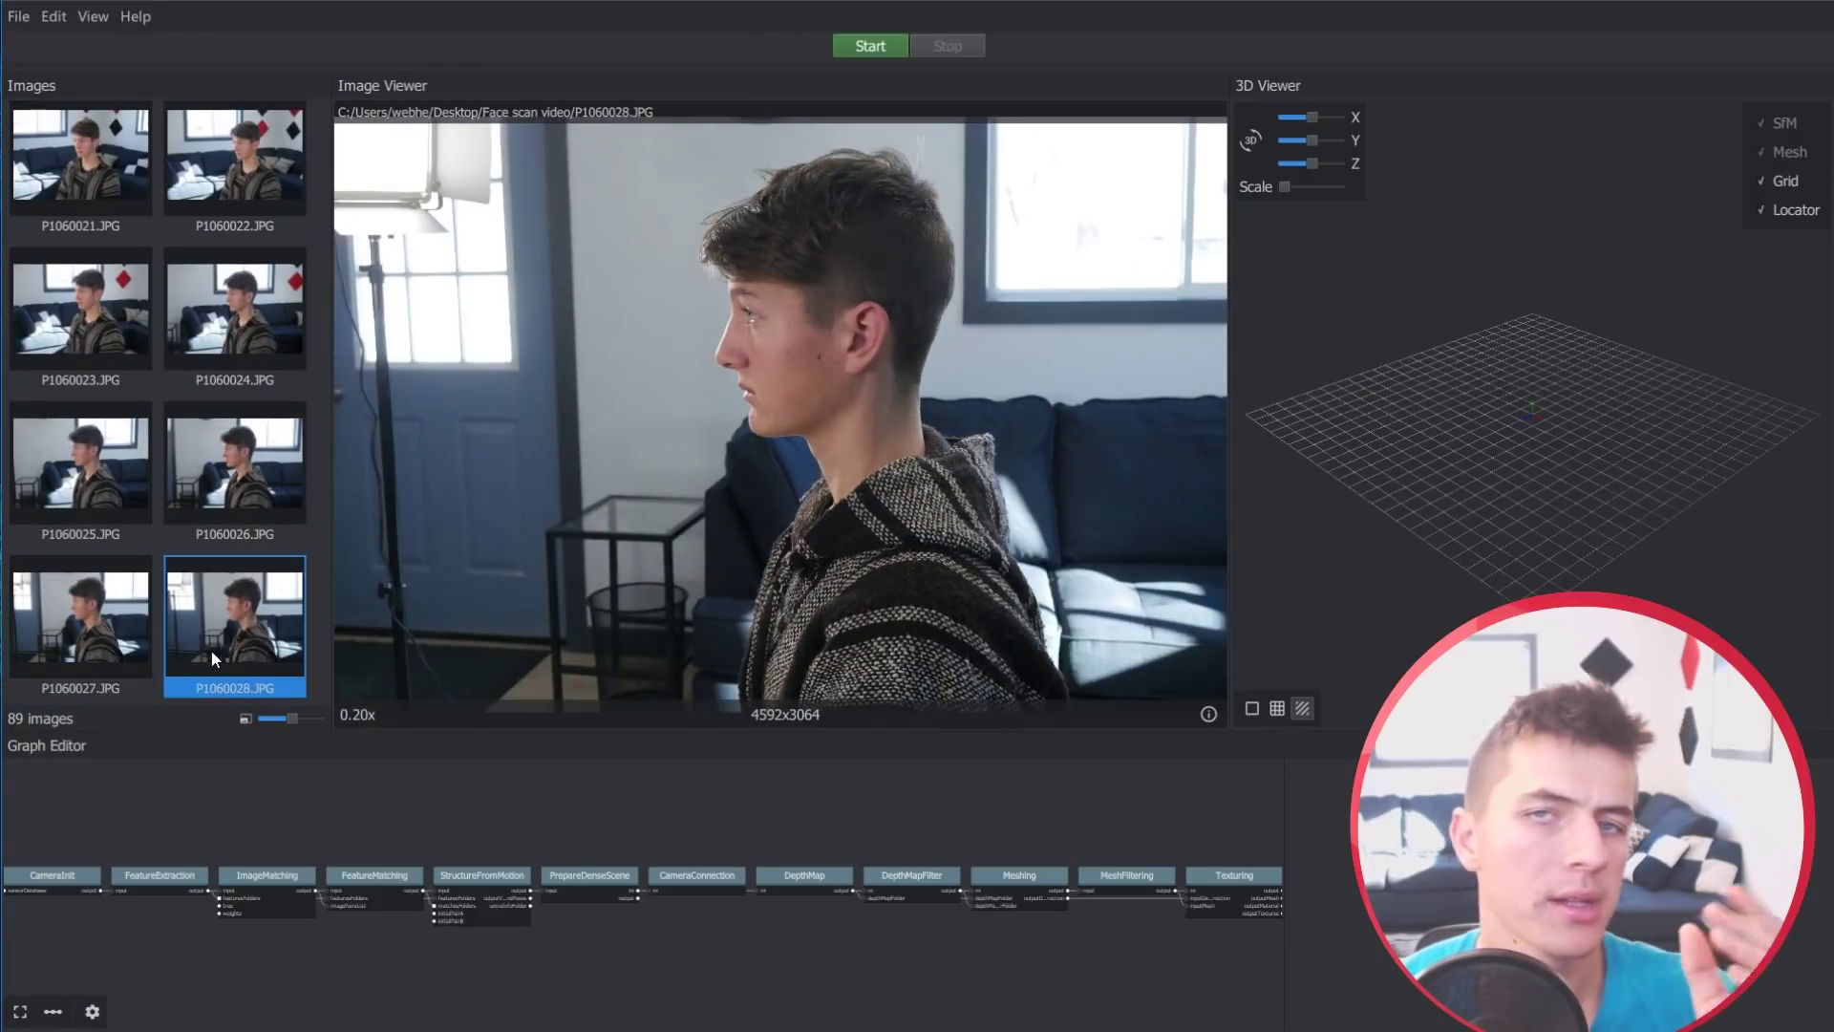
# Check the photos taken around the back of the head, from P1060029 through P1060052
pyautogui.scroll(-3, 143, 621)
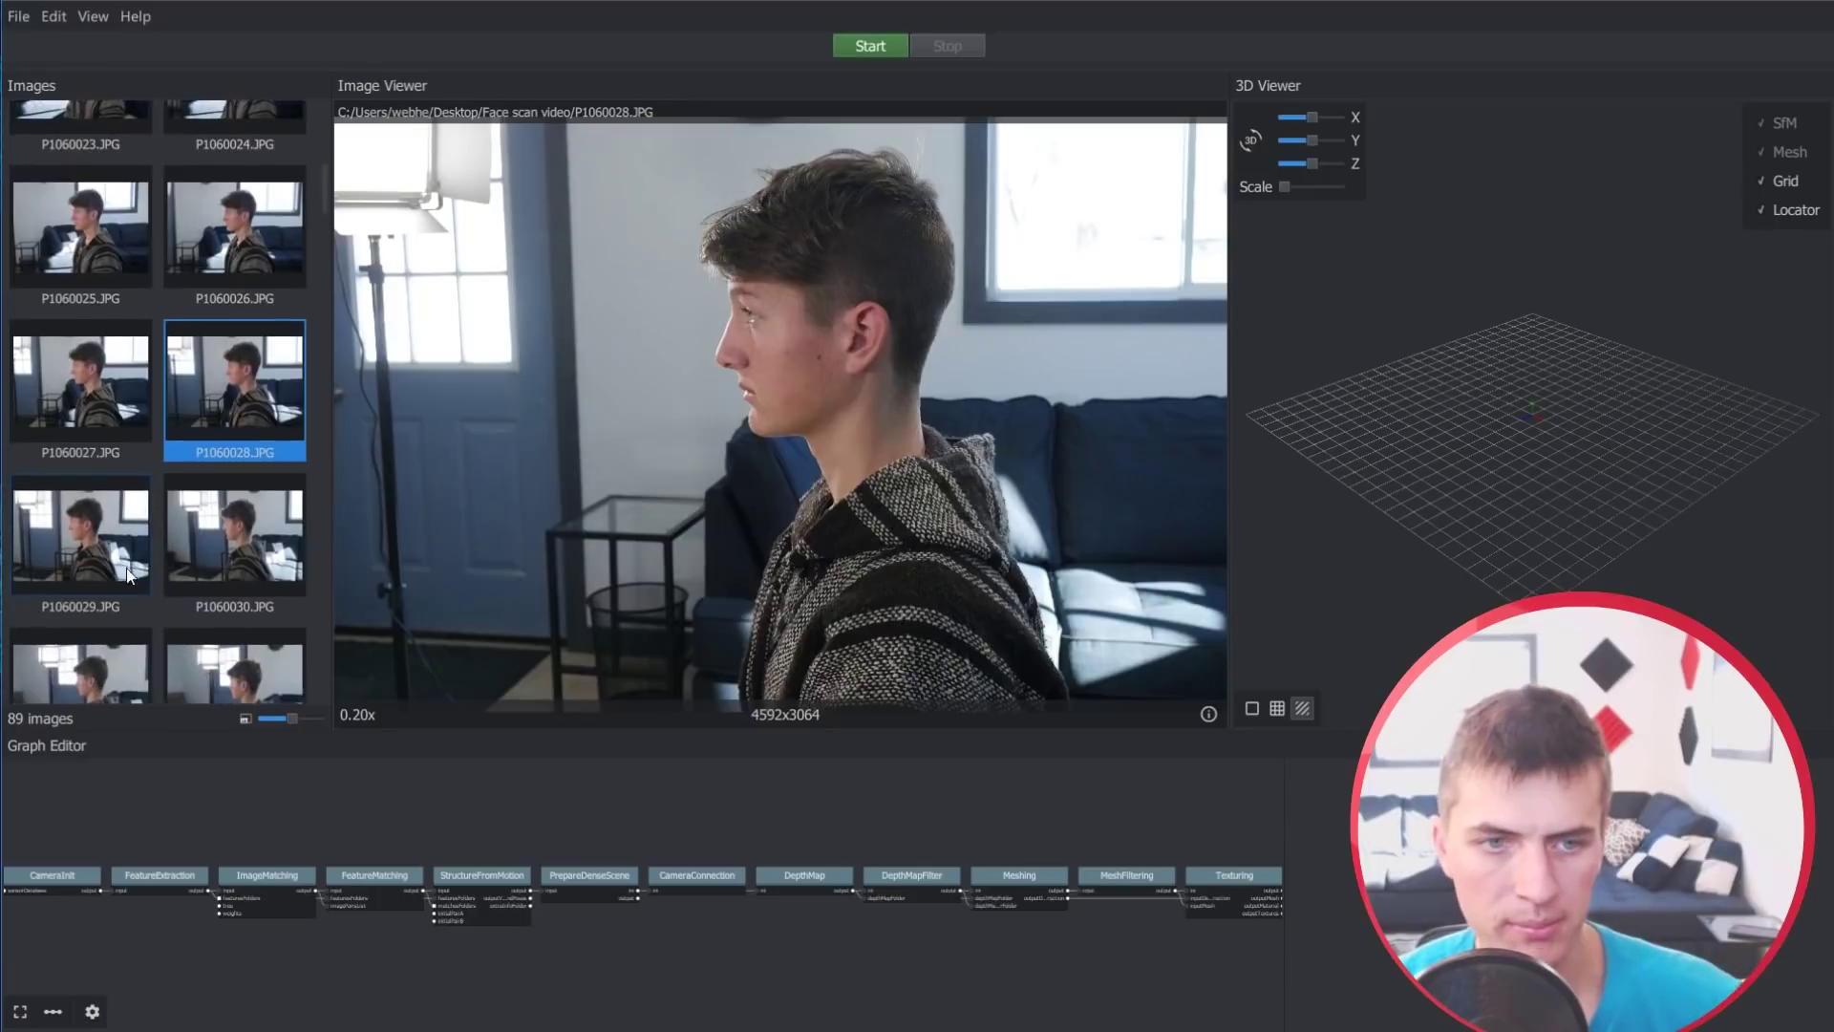
pyautogui.click(110, 554)
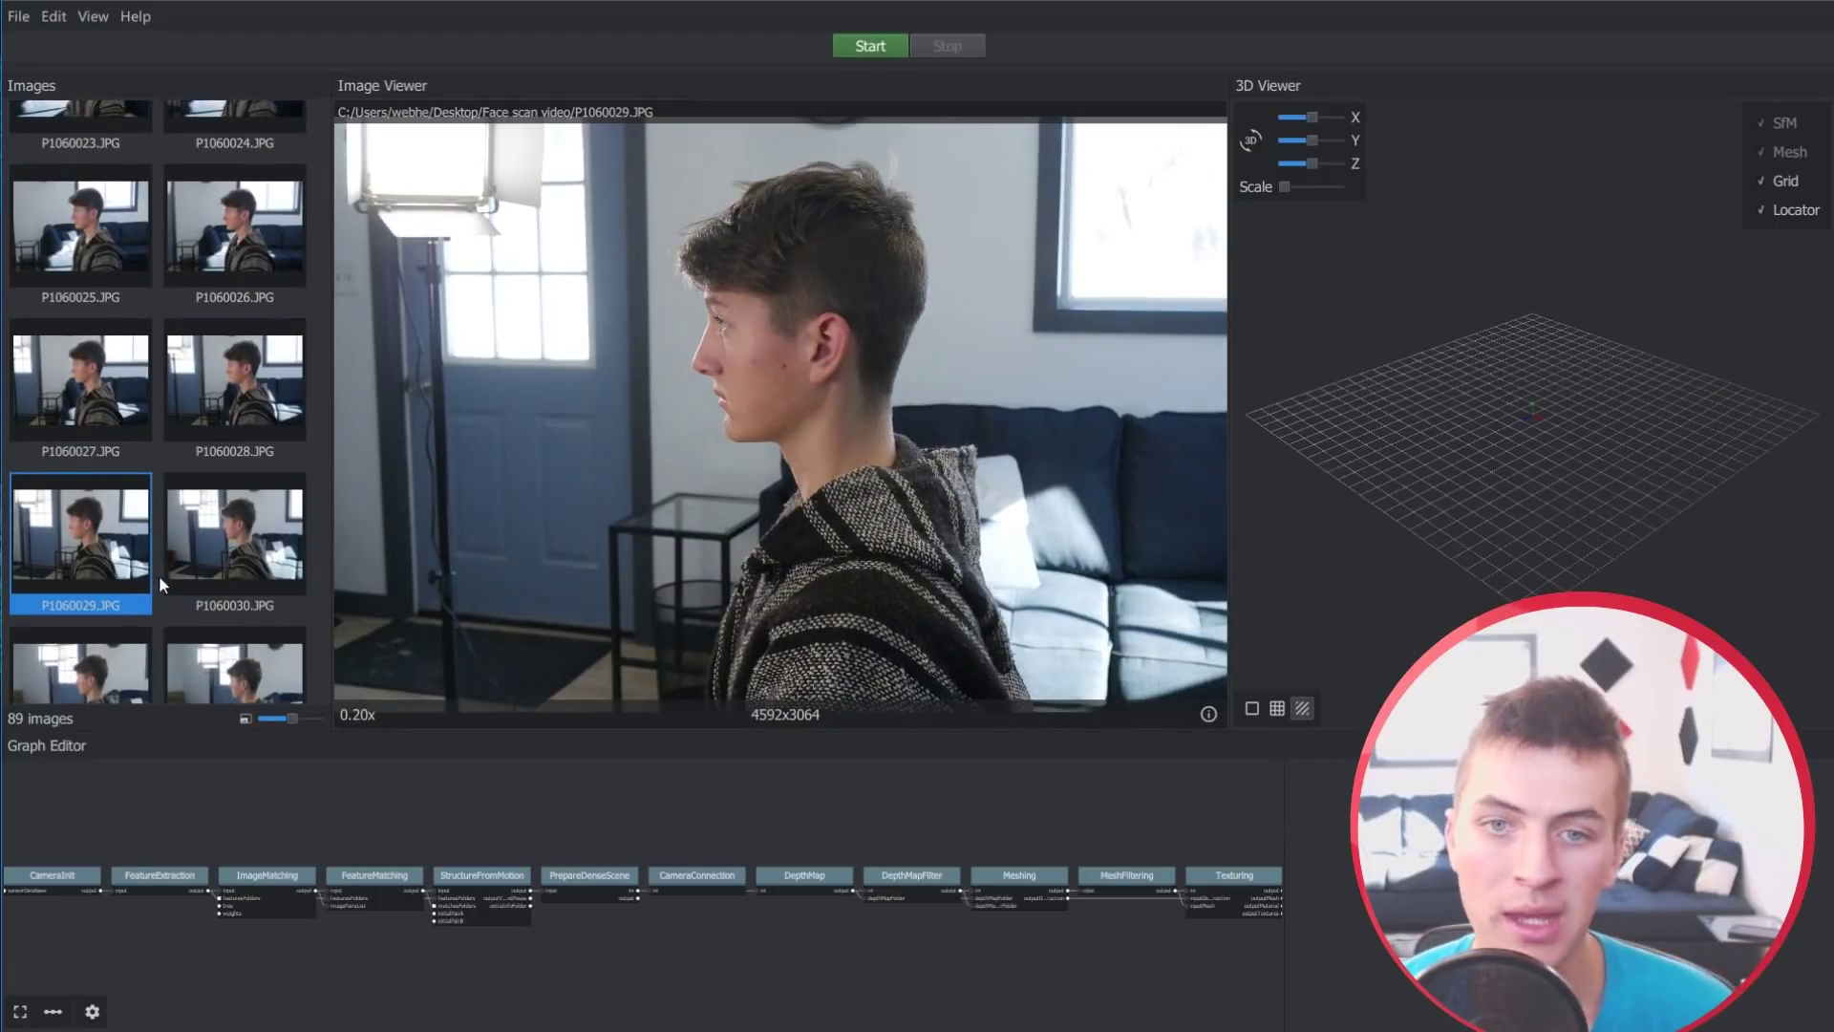
pyautogui.click(264, 539)
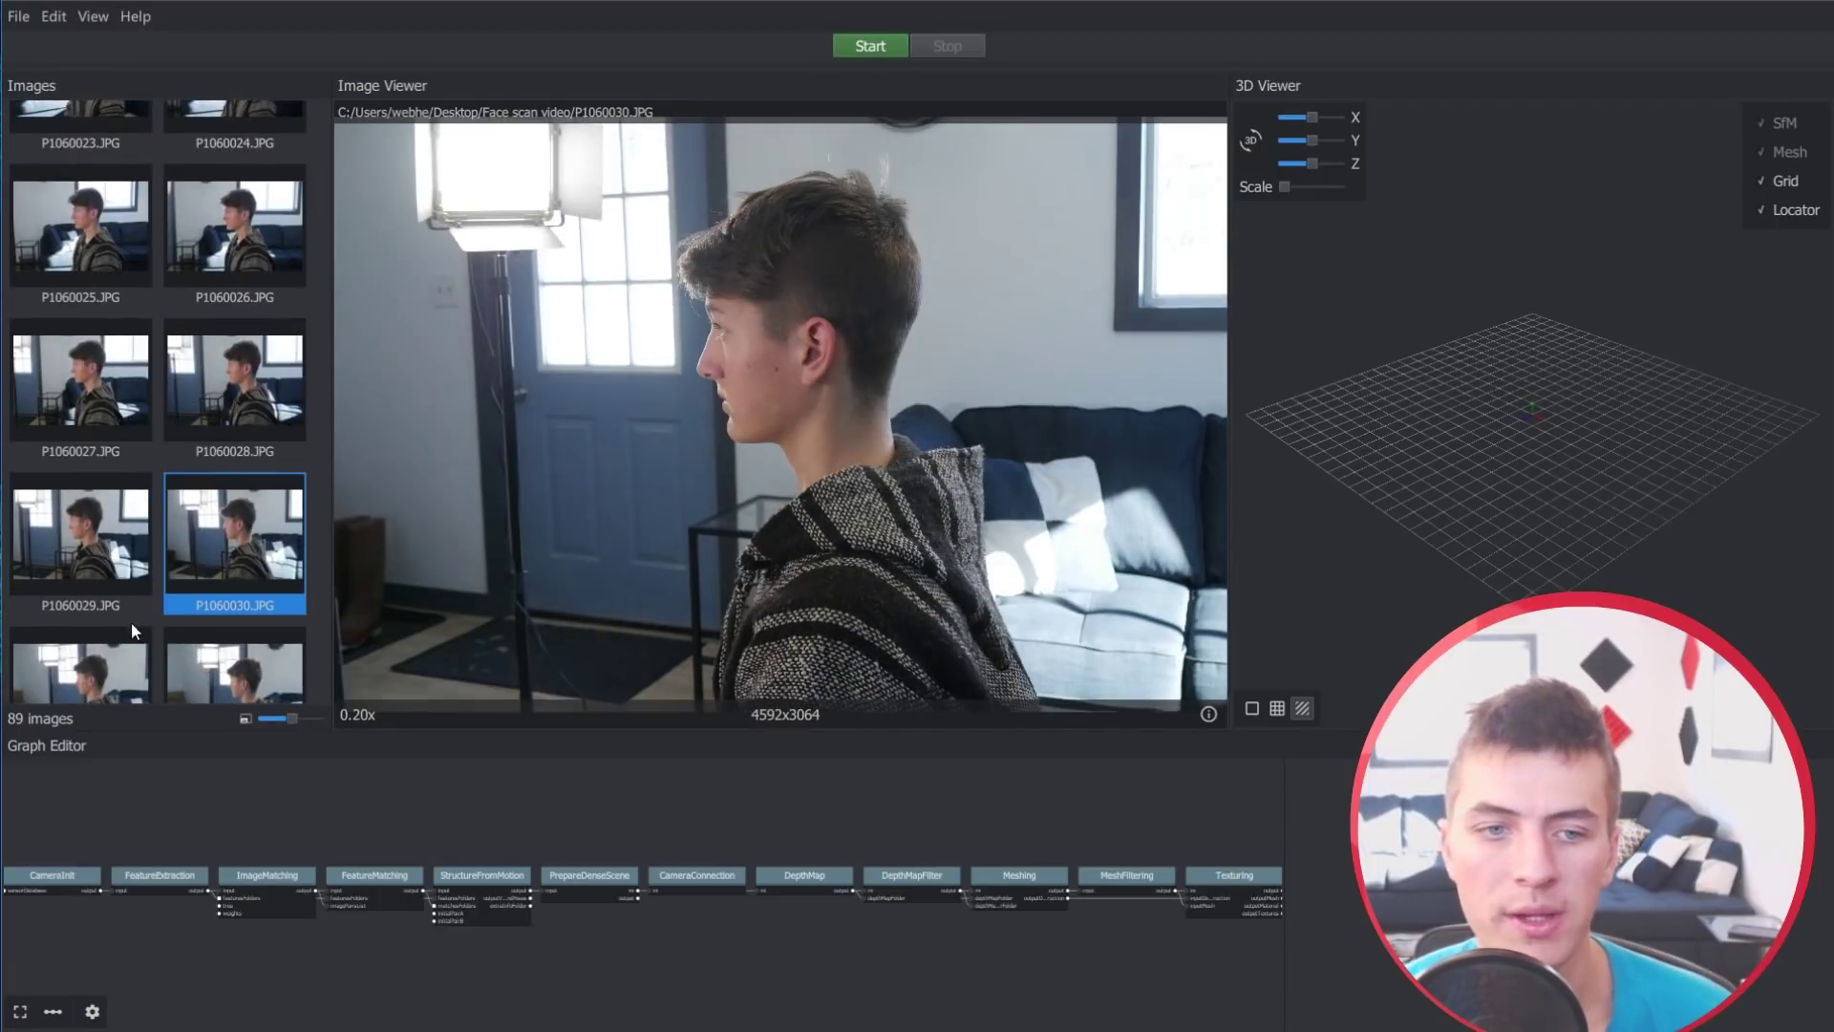
pyautogui.click(119, 638)
pyautogui.click(232, 634)
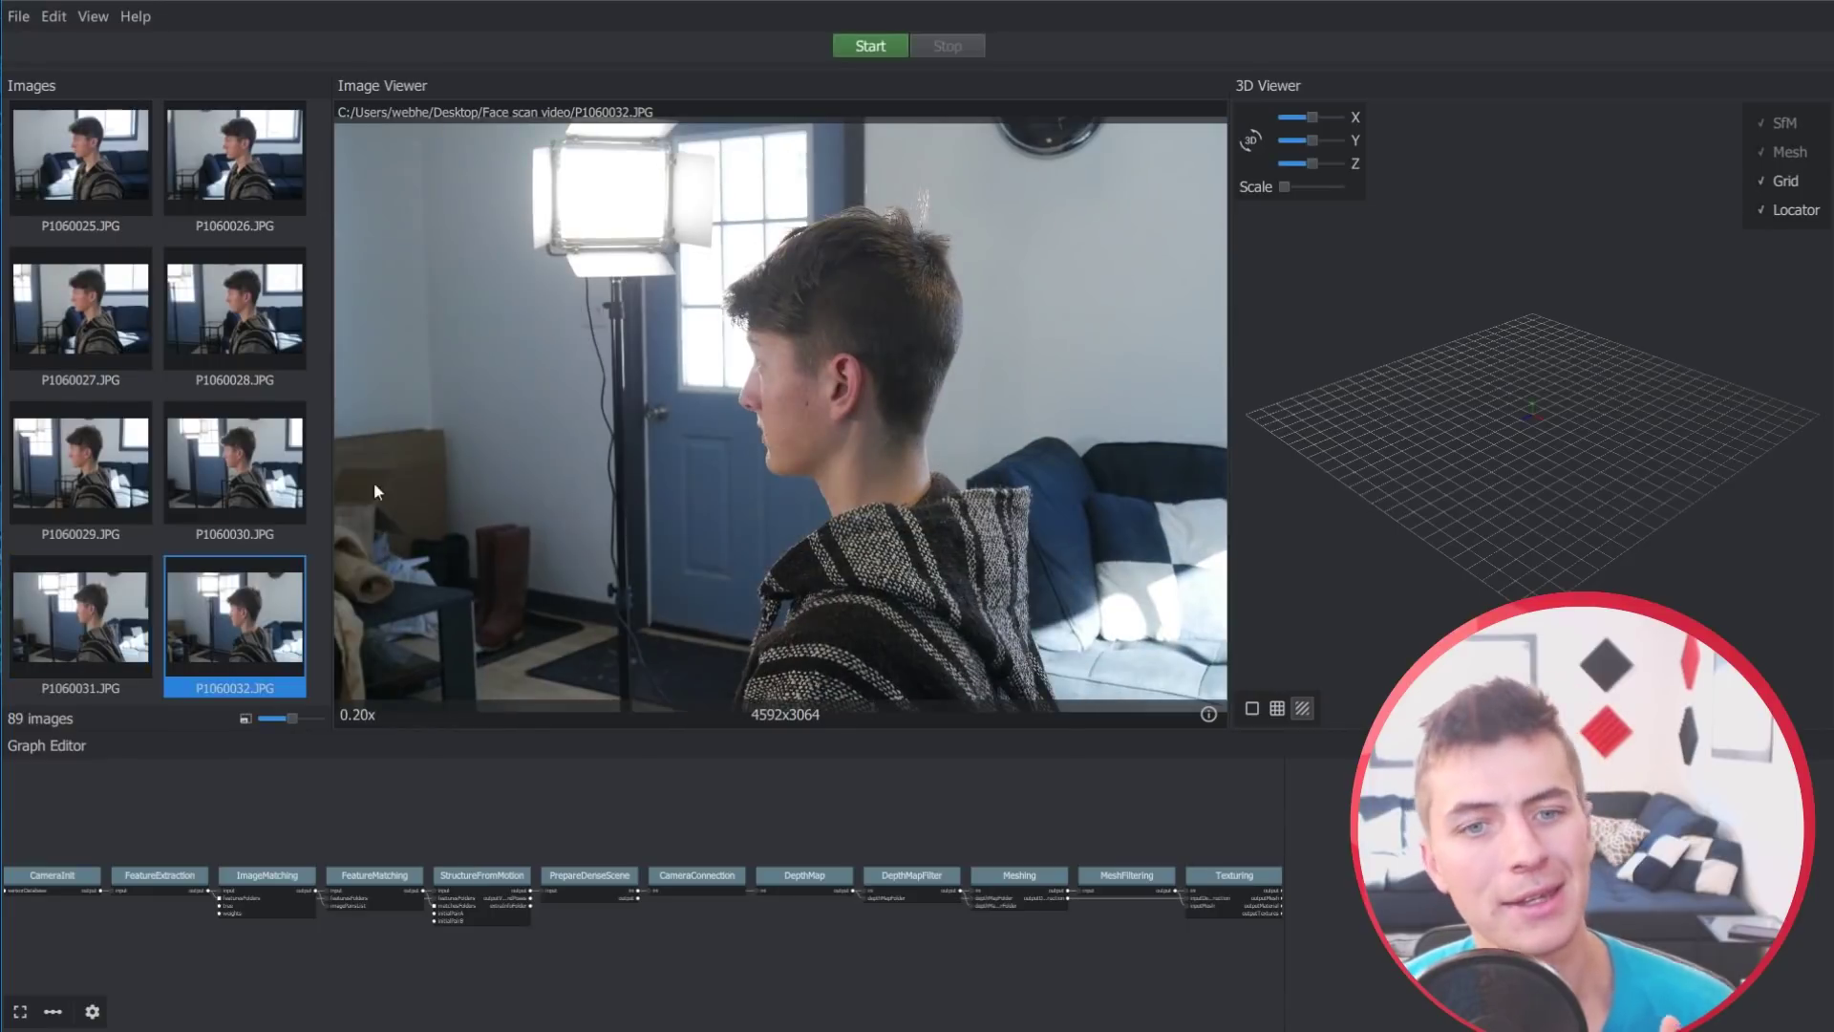
pyautogui.click(129, 629)
pyautogui.click(221, 642)
pyautogui.scroll(-5, 225, 573)
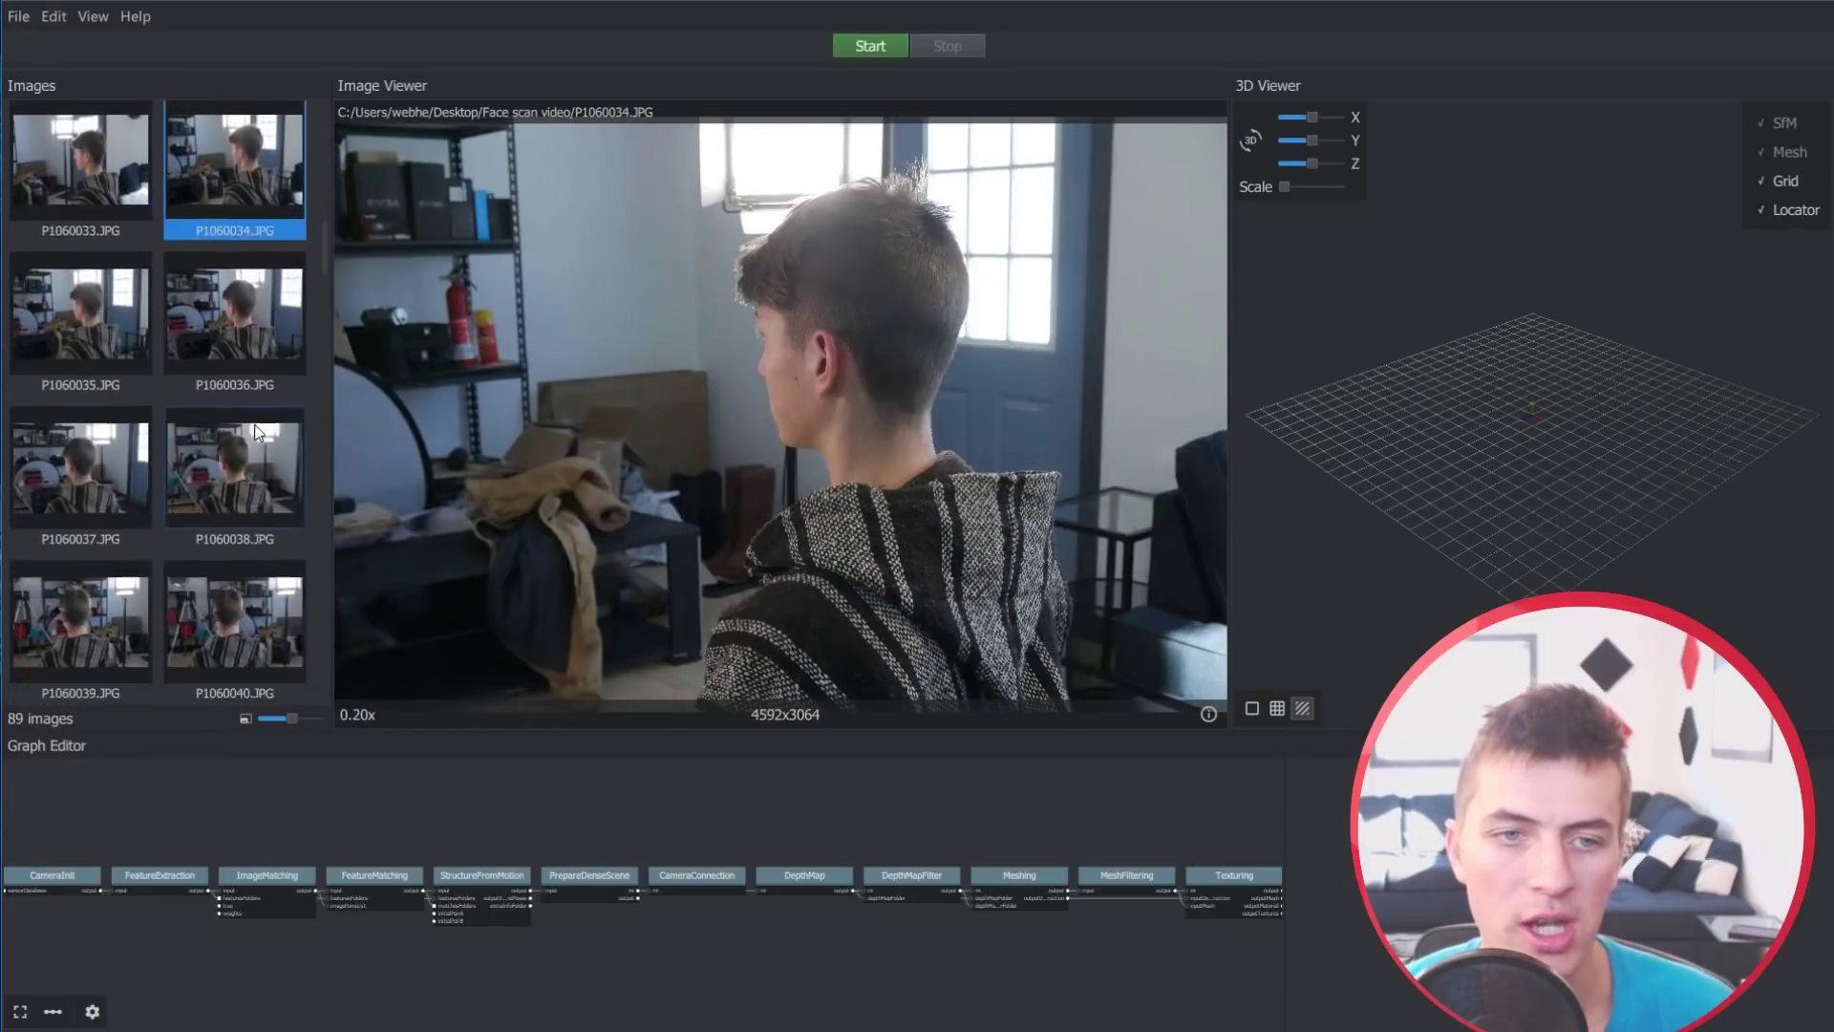
pyautogui.click(228, 535)
pyautogui.scroll(-3, 206, 516)
pyautogui.scroll(-1, 191, 496)
pyautogui.click(198, 495)
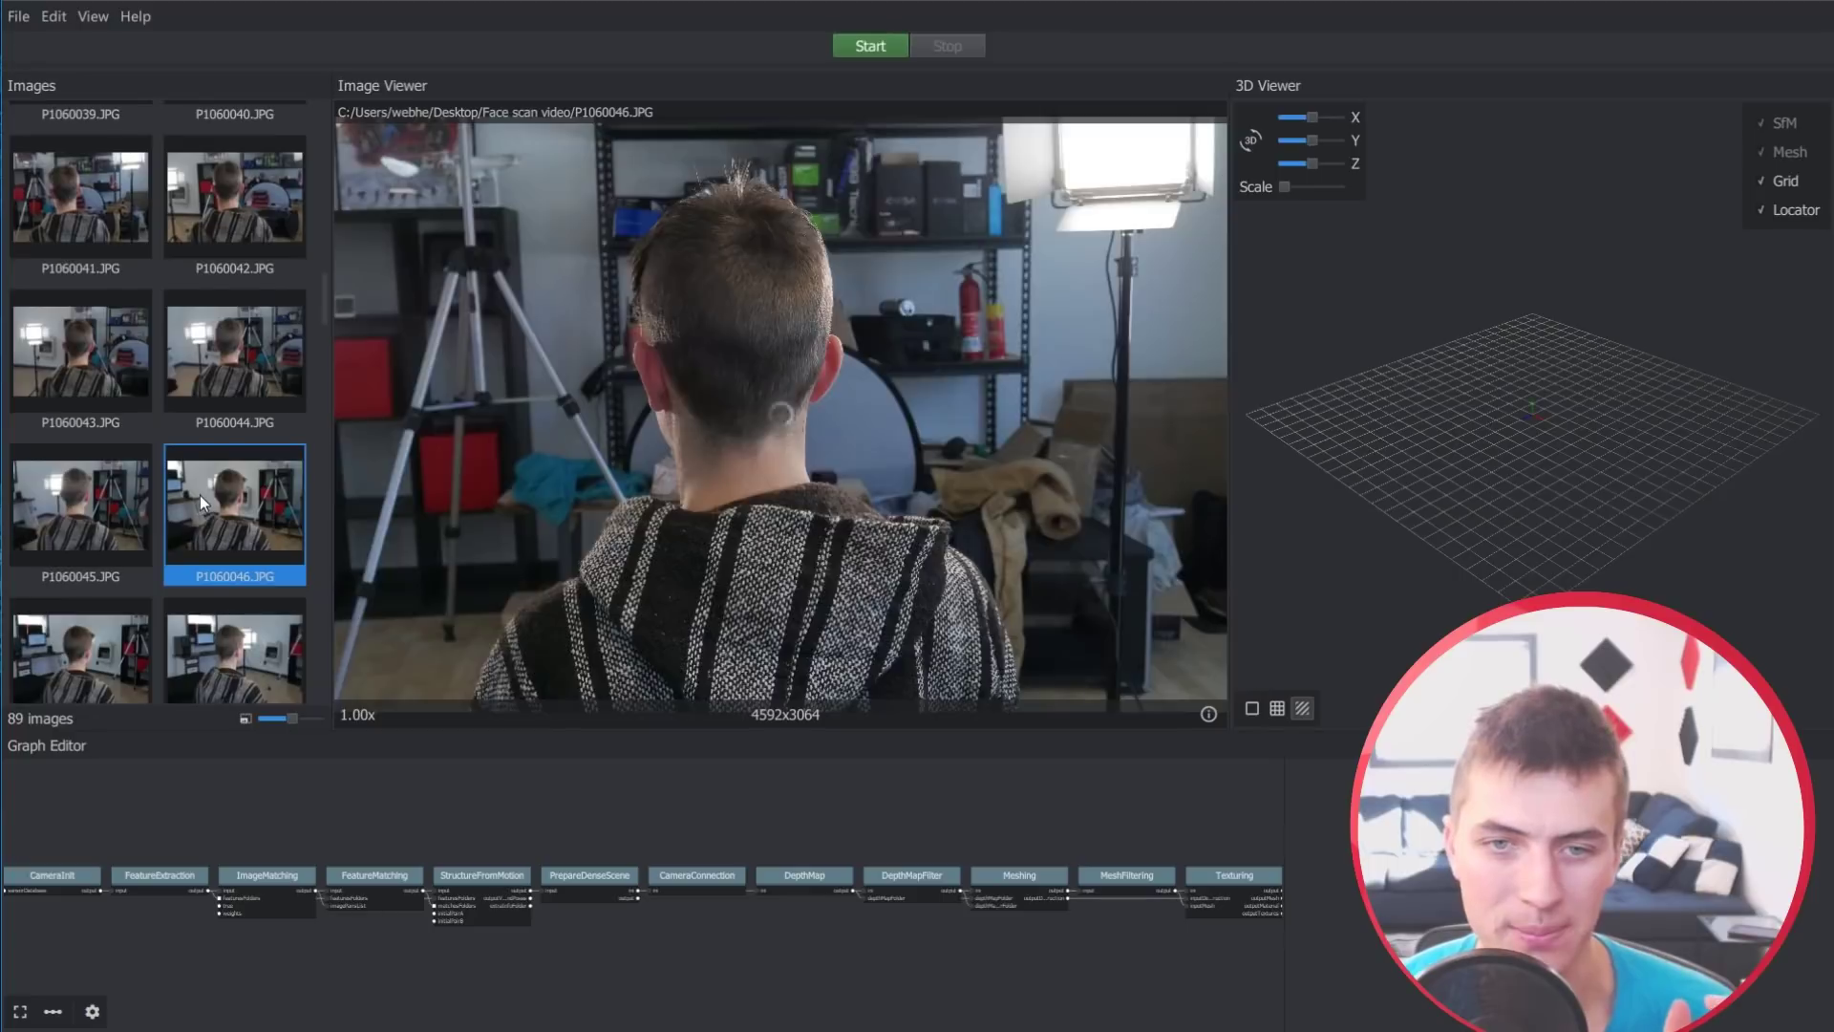
pyautogui.scroll(-3, 225, 512)
pyautogui.click(238, 577)
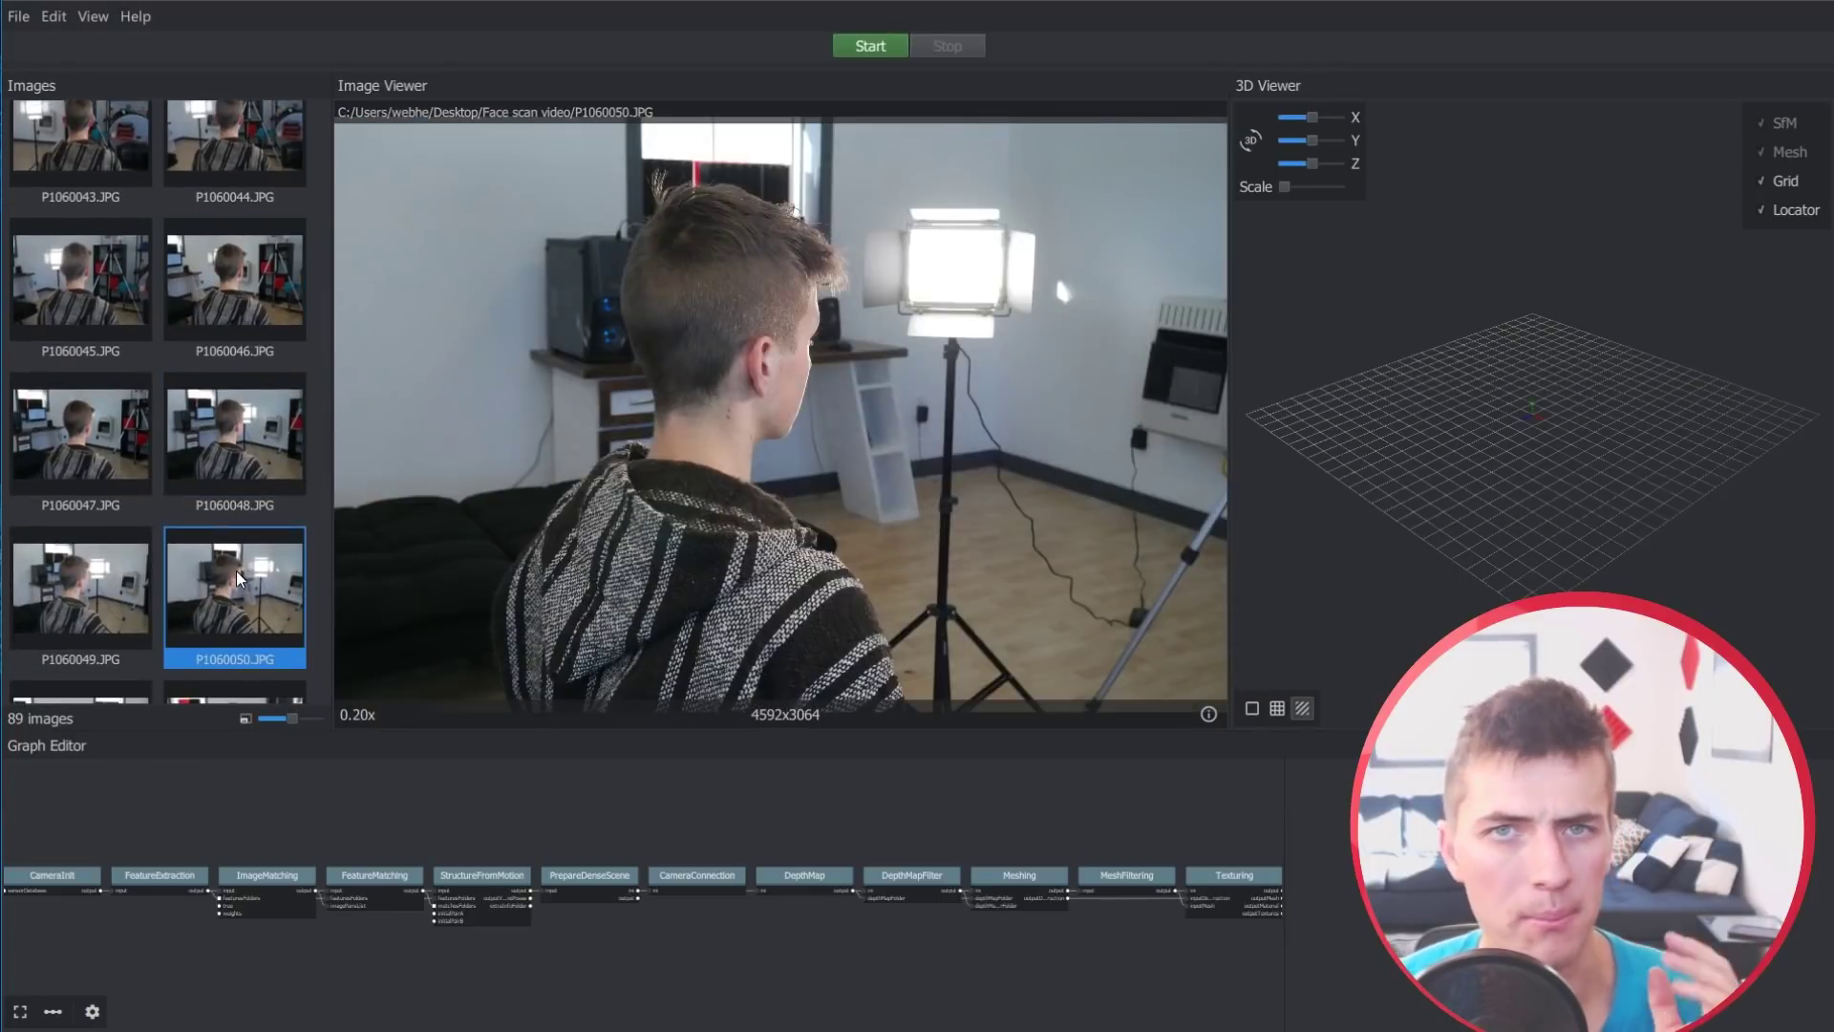
pyautogui.scroll(-1, 222, 571)
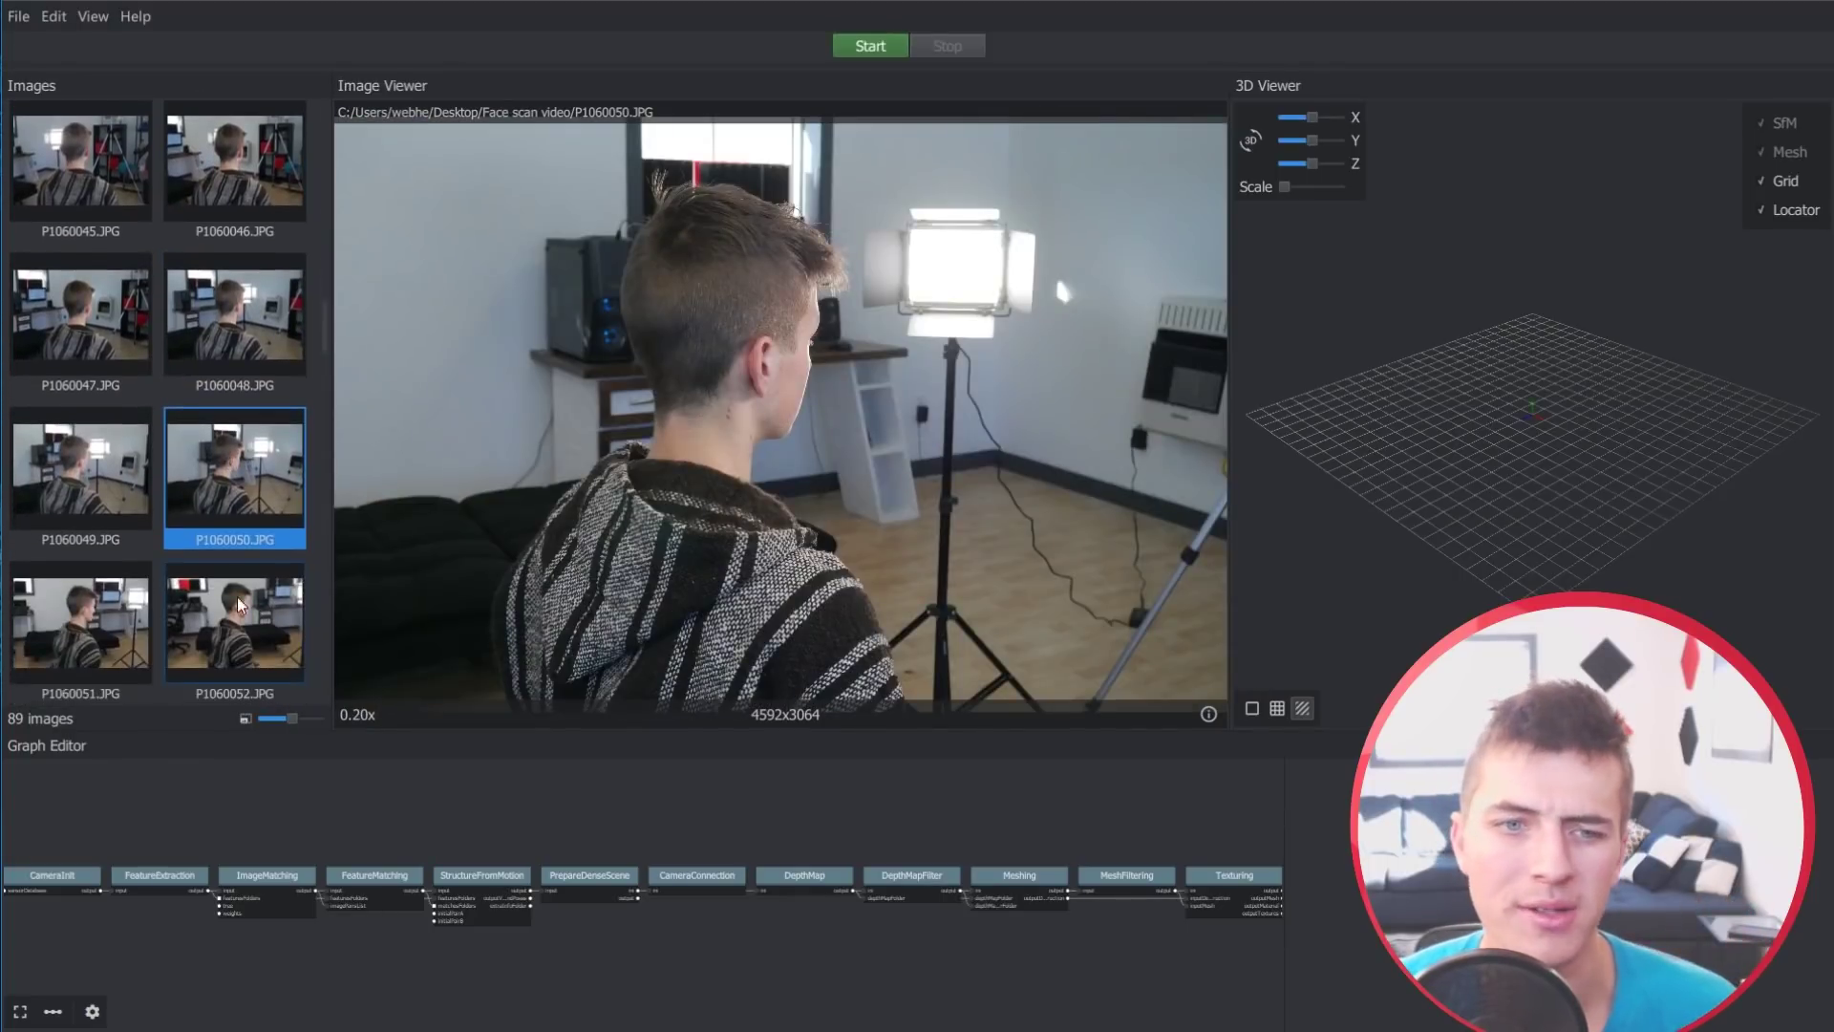
pyautogui.click(227, 610)
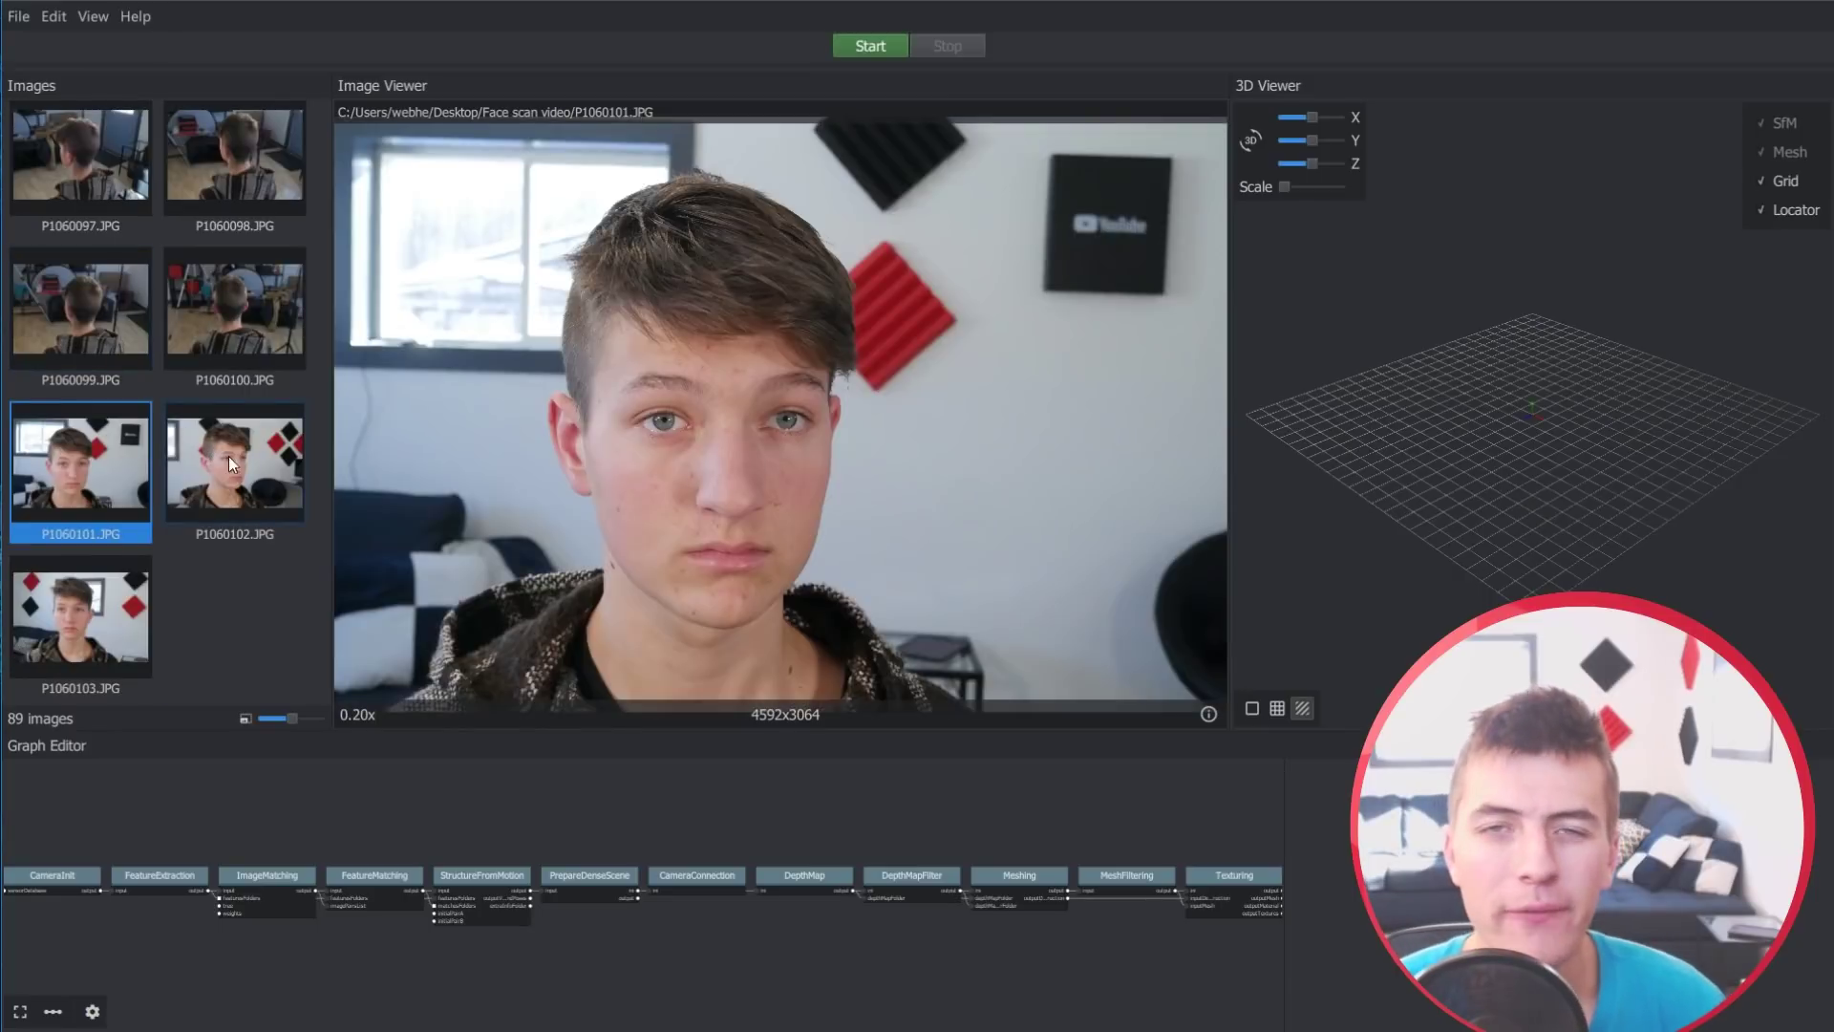
# Compare the close-up face shots at the end of the set, P1060101 to P1060103
pyautogui.click(228, 456)
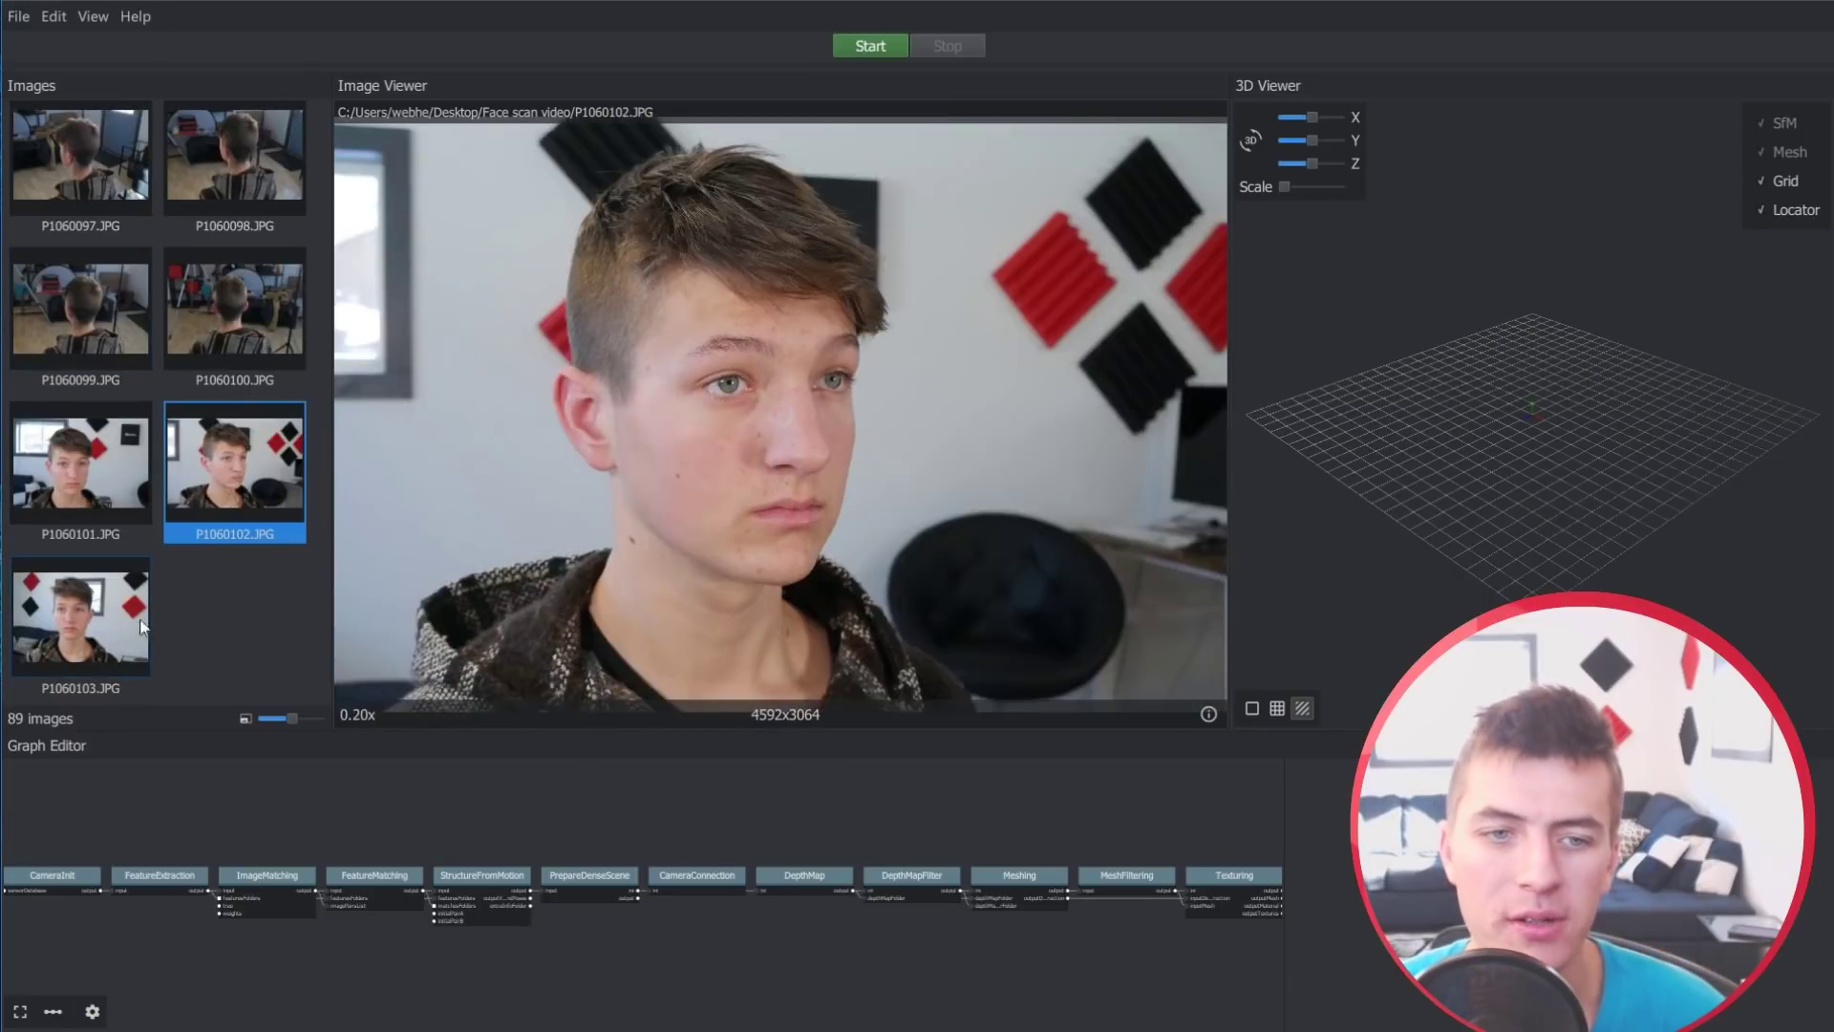
pyautogui.click(133, 621)
pyautogui.click(143, 497)
pyautogui.click(226, 483)
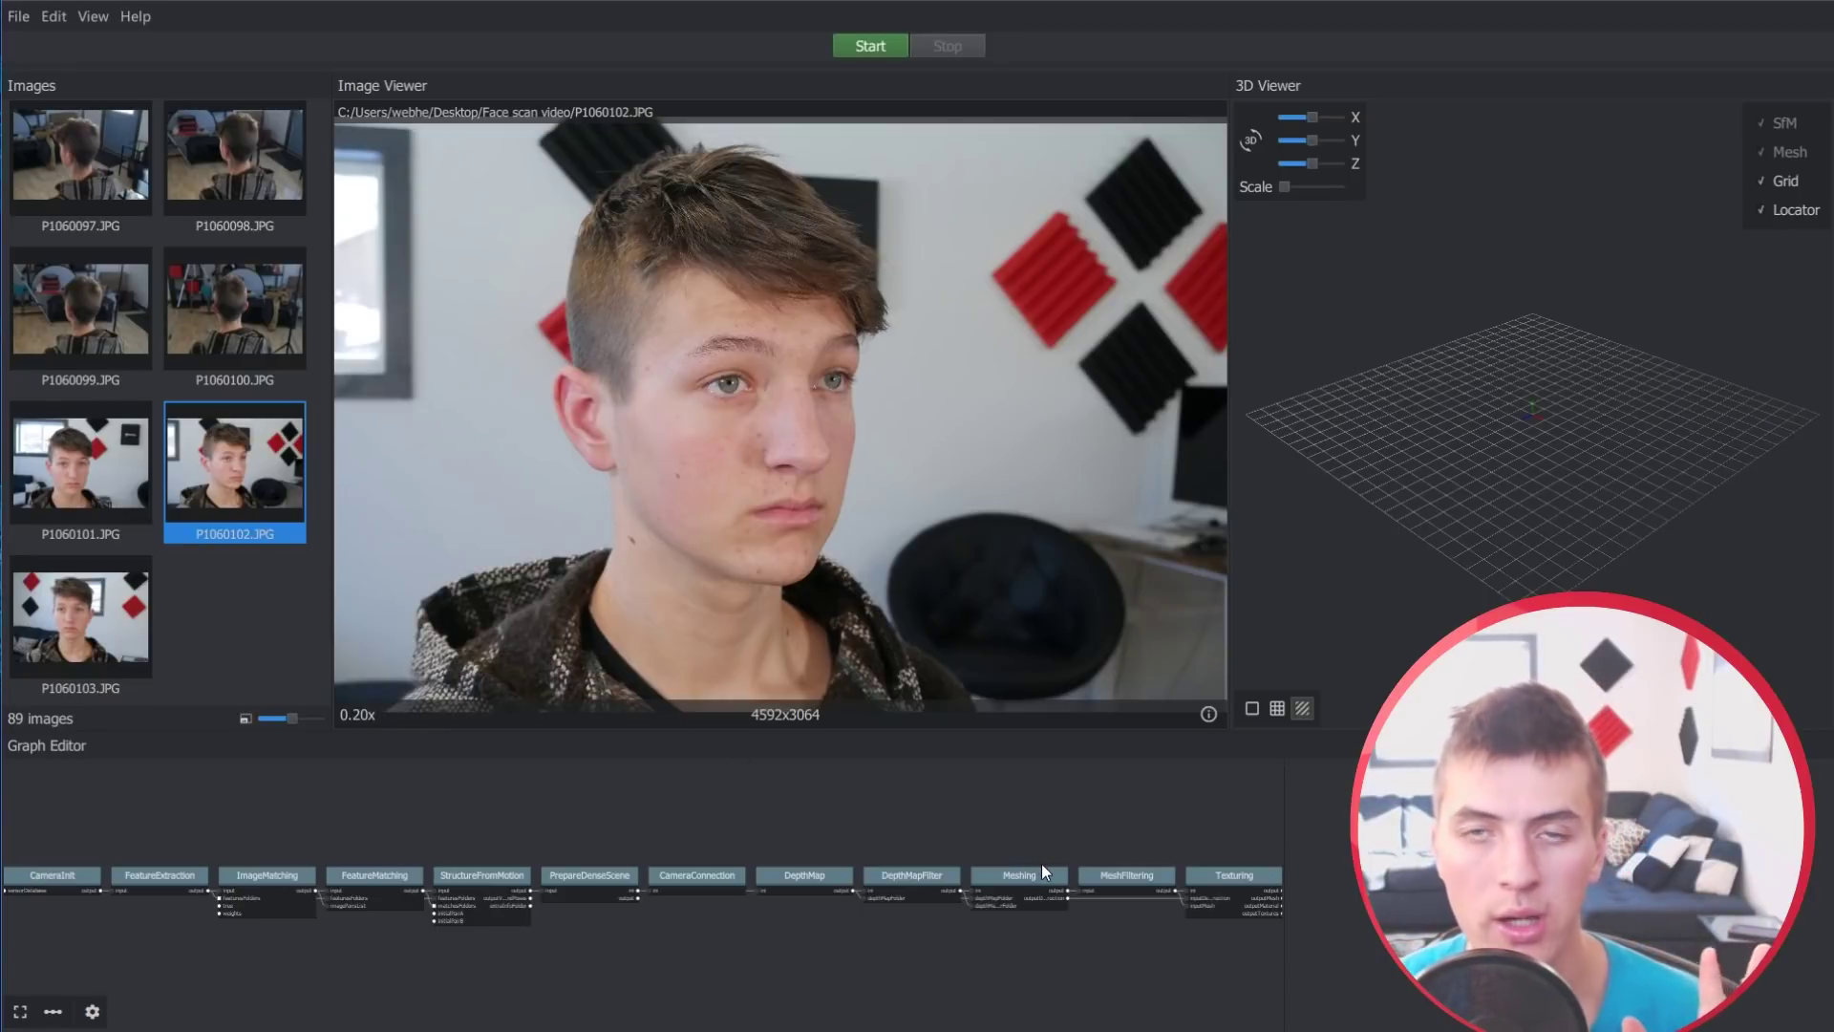
# Move the Texturing node clear of the pipeline row and duplicate it, with the copy below the original
pyautogui.scroll(3, 1160, 829)
pyautogui.moveTo(1160, 829); pyautogui.dragTo(919, 787, button='middle')
pyautogui.moveTo(1032, 844); pyautogui.dragTo(1078, 816)
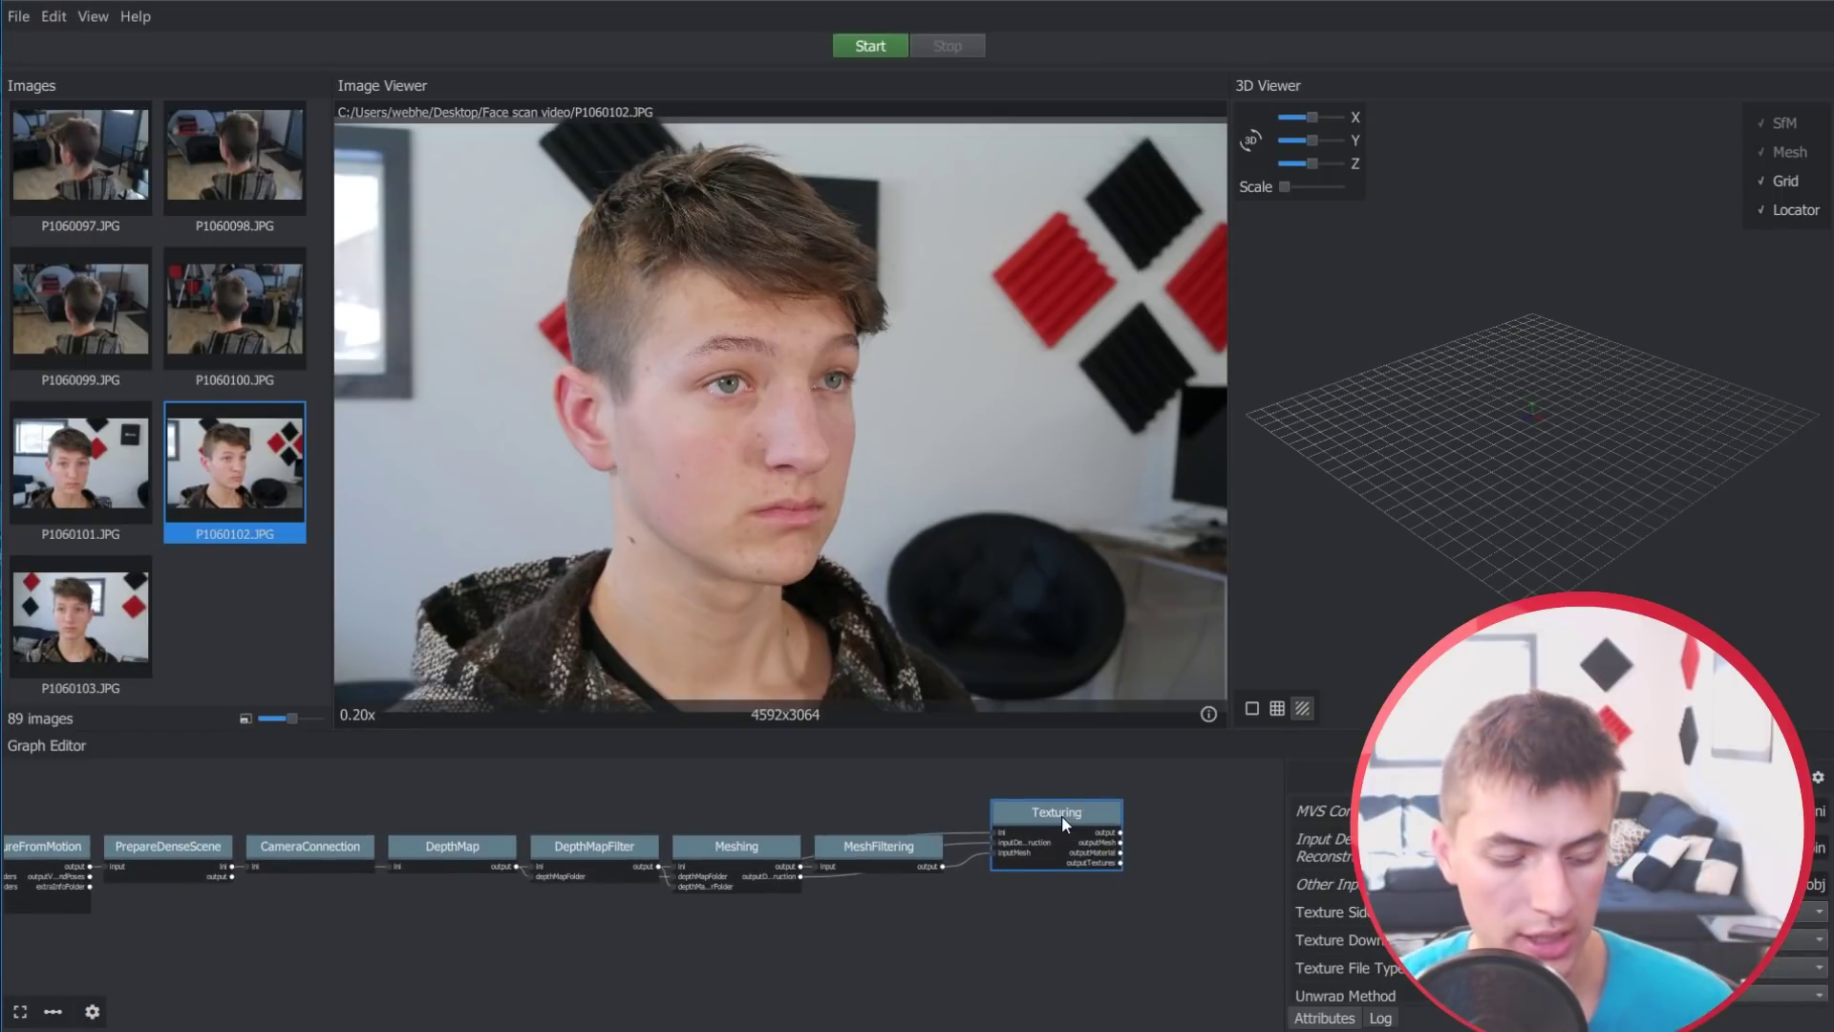
pyautogui.rightClick(1062, 822)
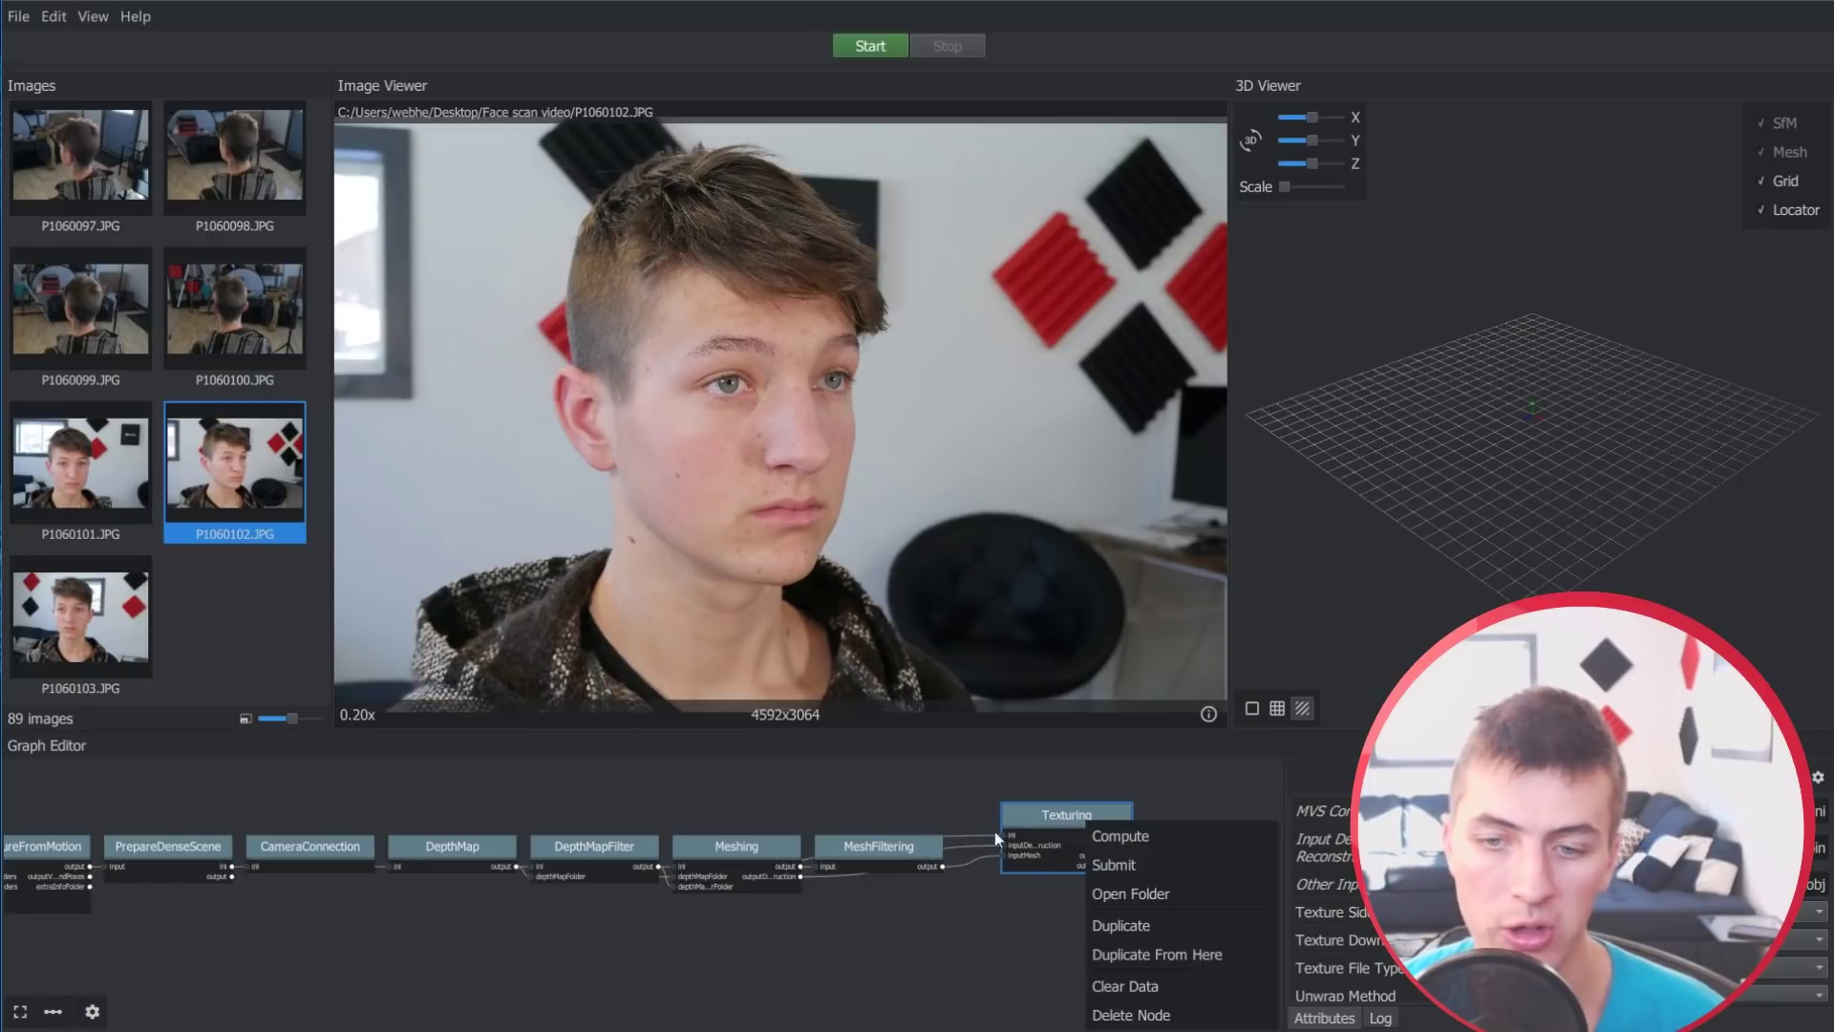
pyautogui.click(1115, 917)
pyautogui.moveTo(1070, 908); pyautogui.dragTo(1066, 910)
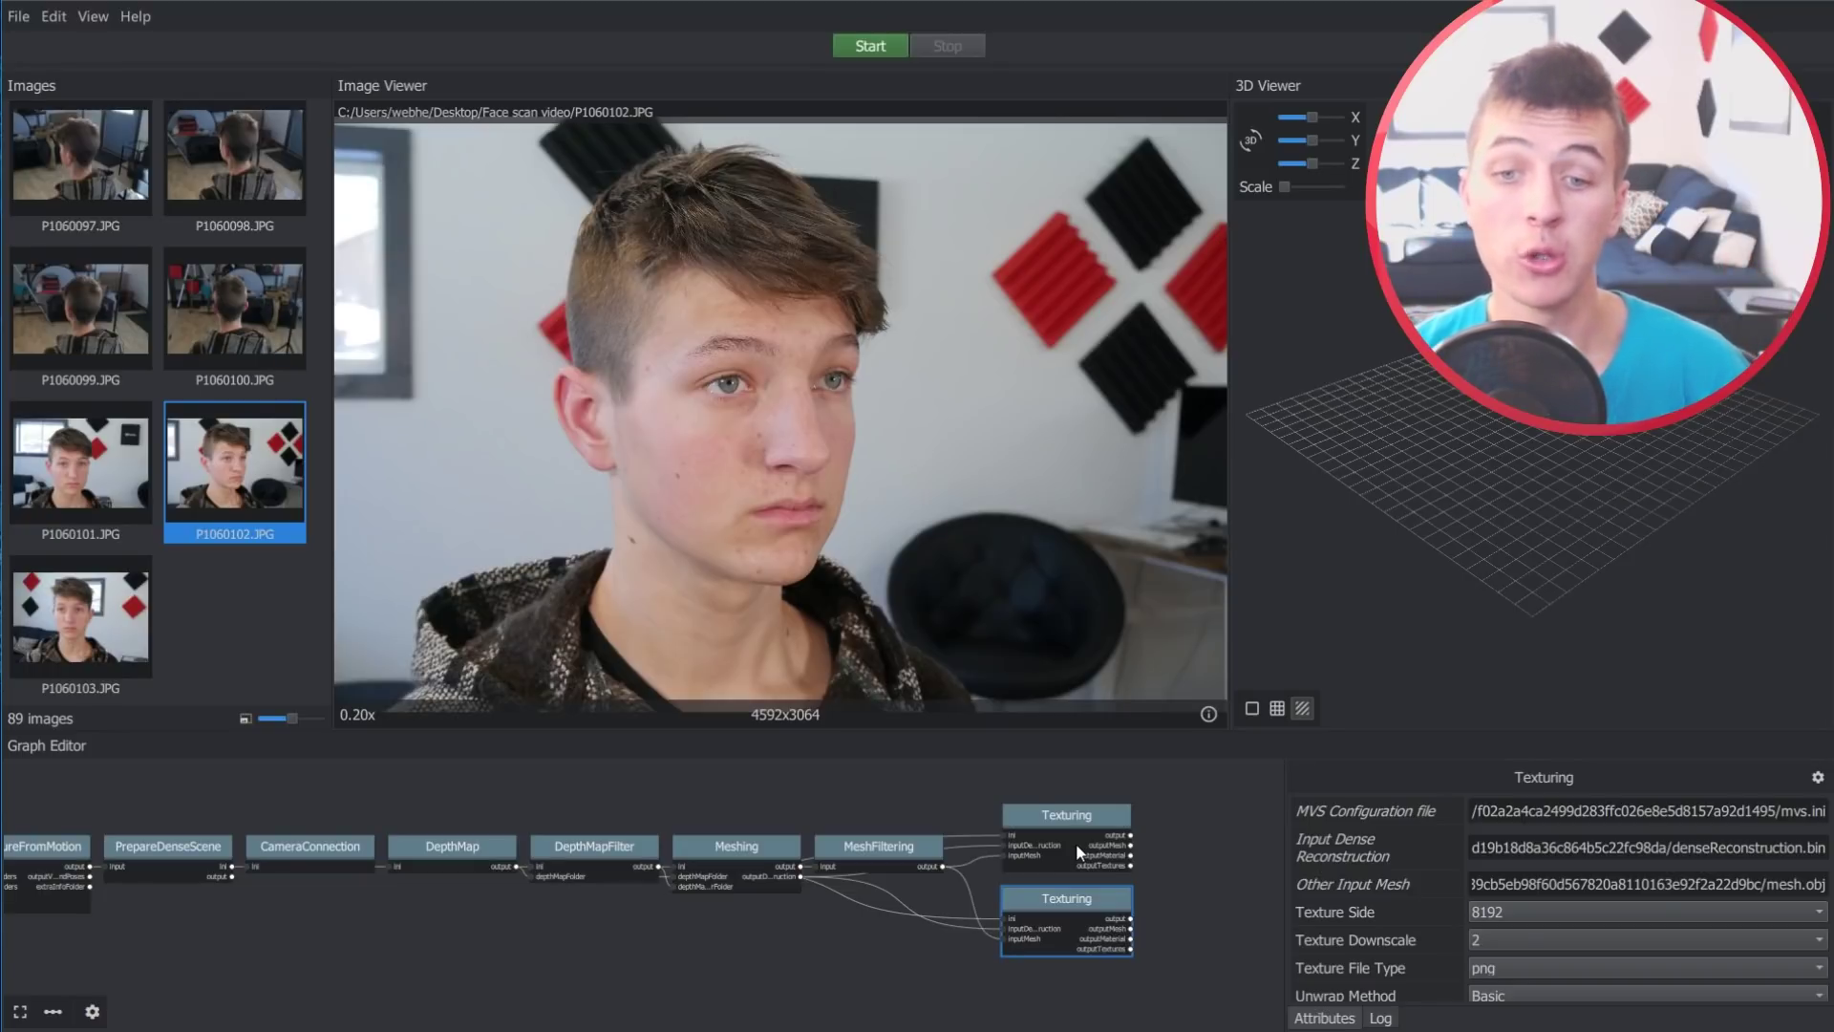
# Delete the duplicate Texturing node and move the remaining one back beside MeshFiltering
pyautogui.rightClick(1056, 941)
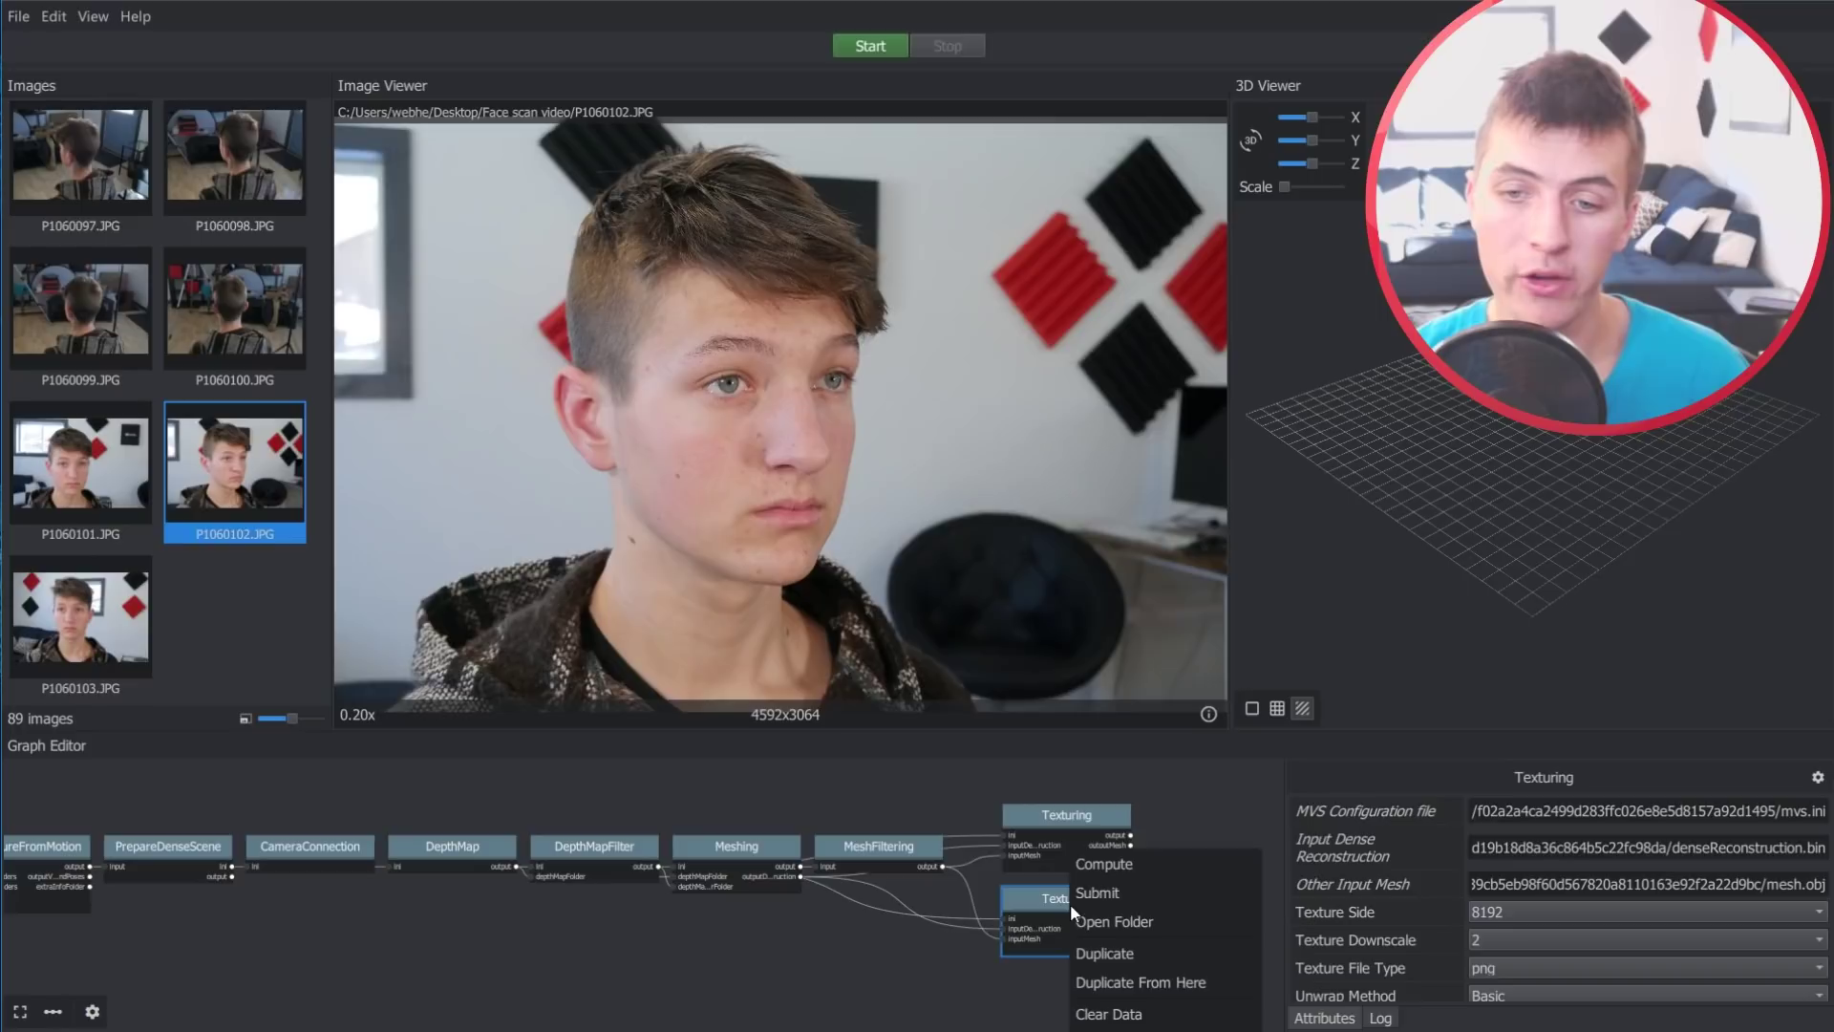
pyautogui.click(1146, 1028)
pyautogui.moveTo(1063, 812); pyautogui.dragTo(1052, 865)
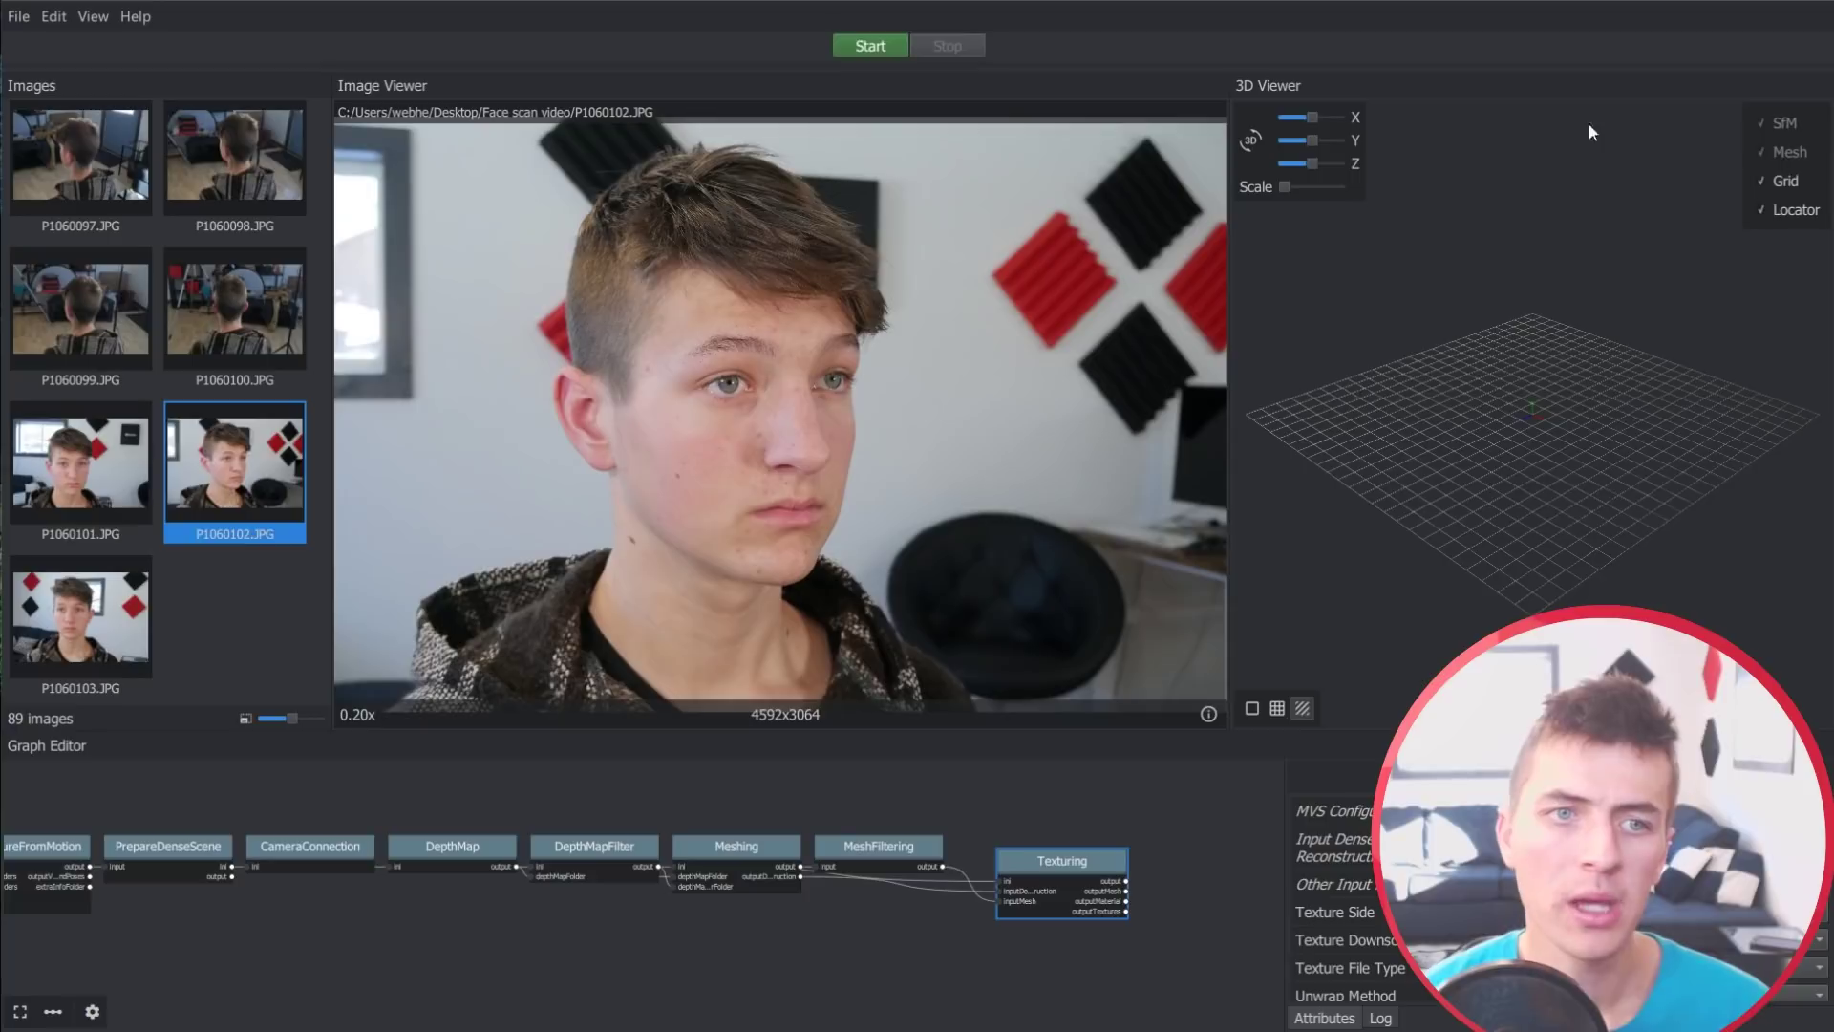
# Save the project and start computing the full photogrammetry pipeline
pyautogui.click(18, 17)
pyautogui.click(70, 141)
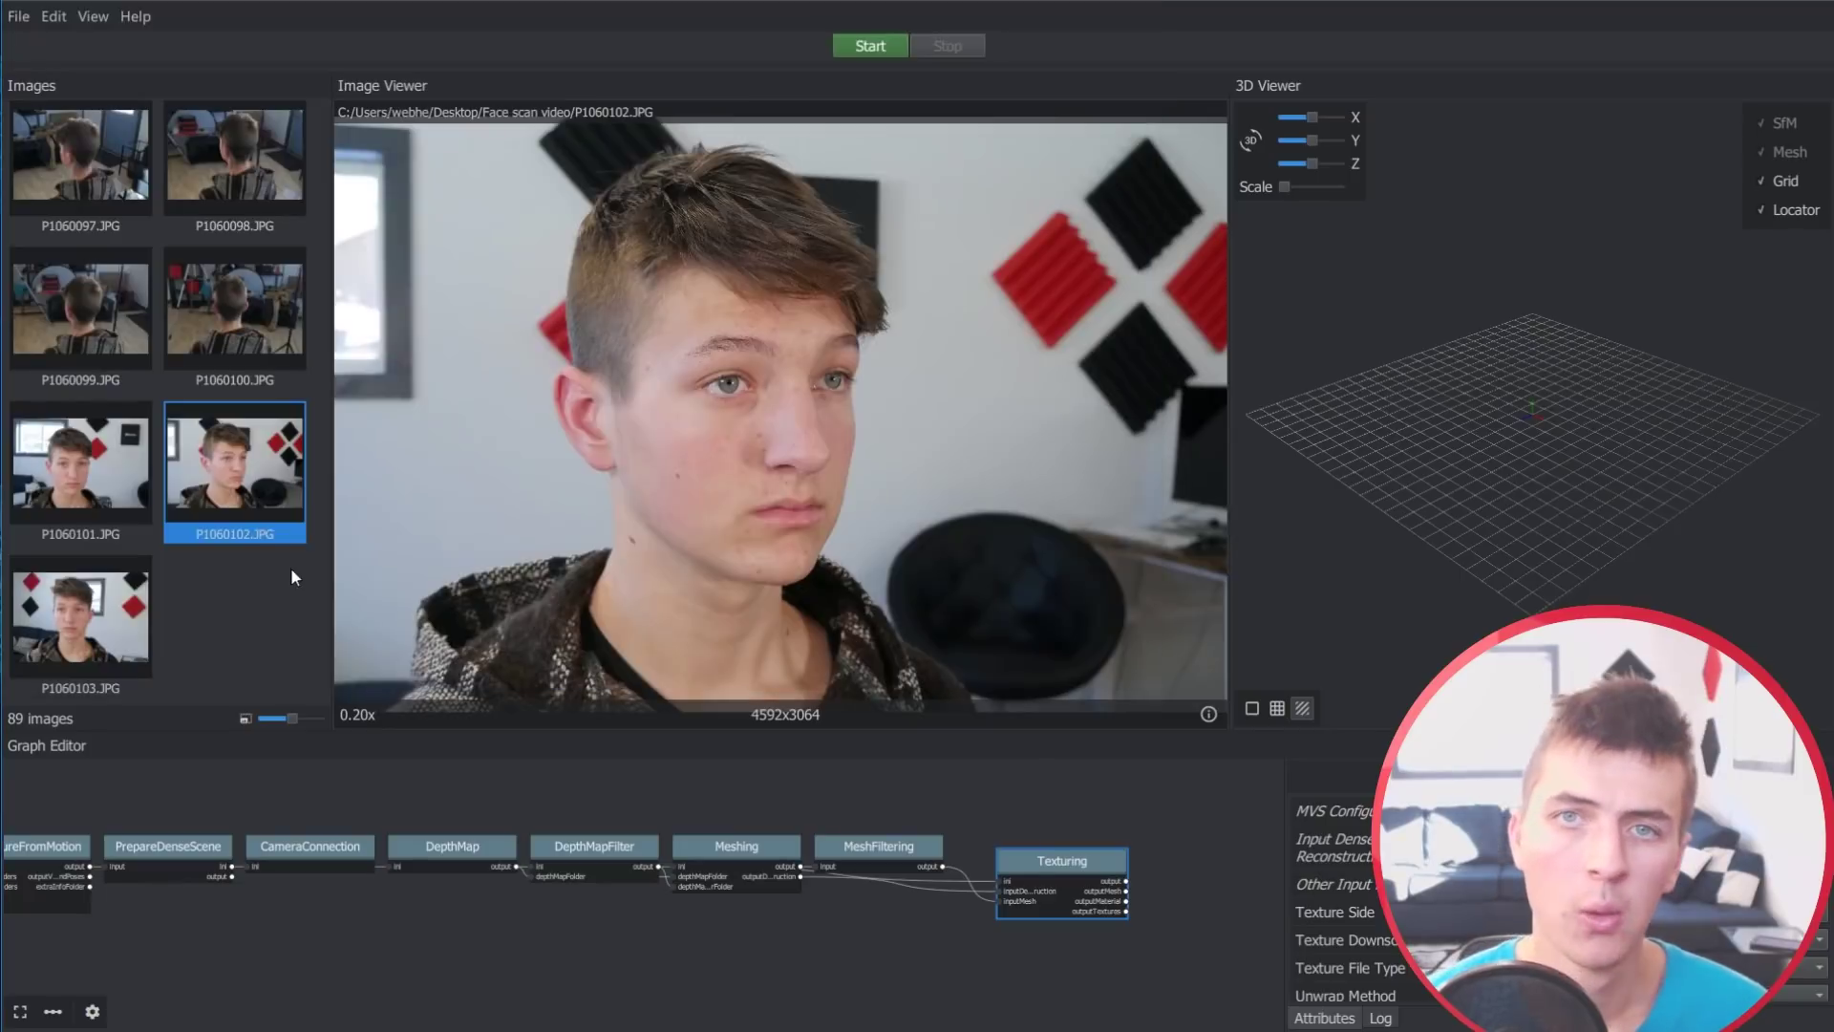
pyautogui.click(870, 46)
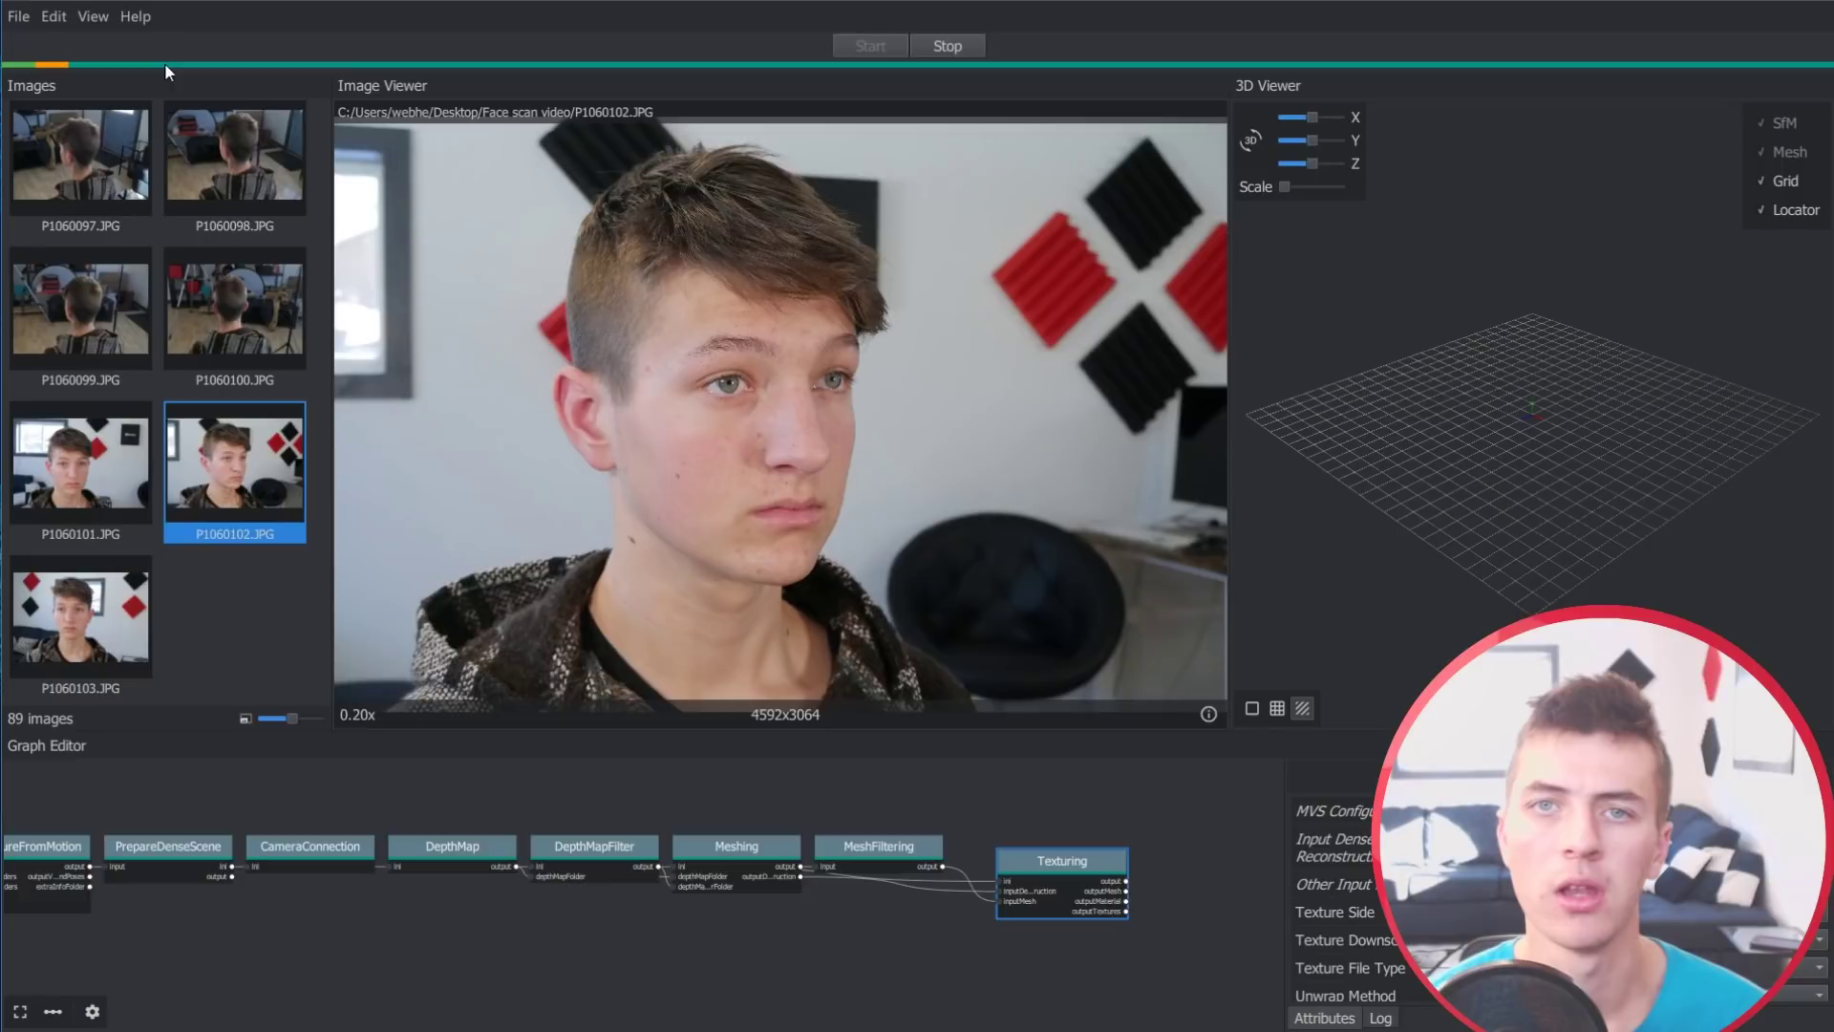
pyautogui.scroll(-2, 568, 842)
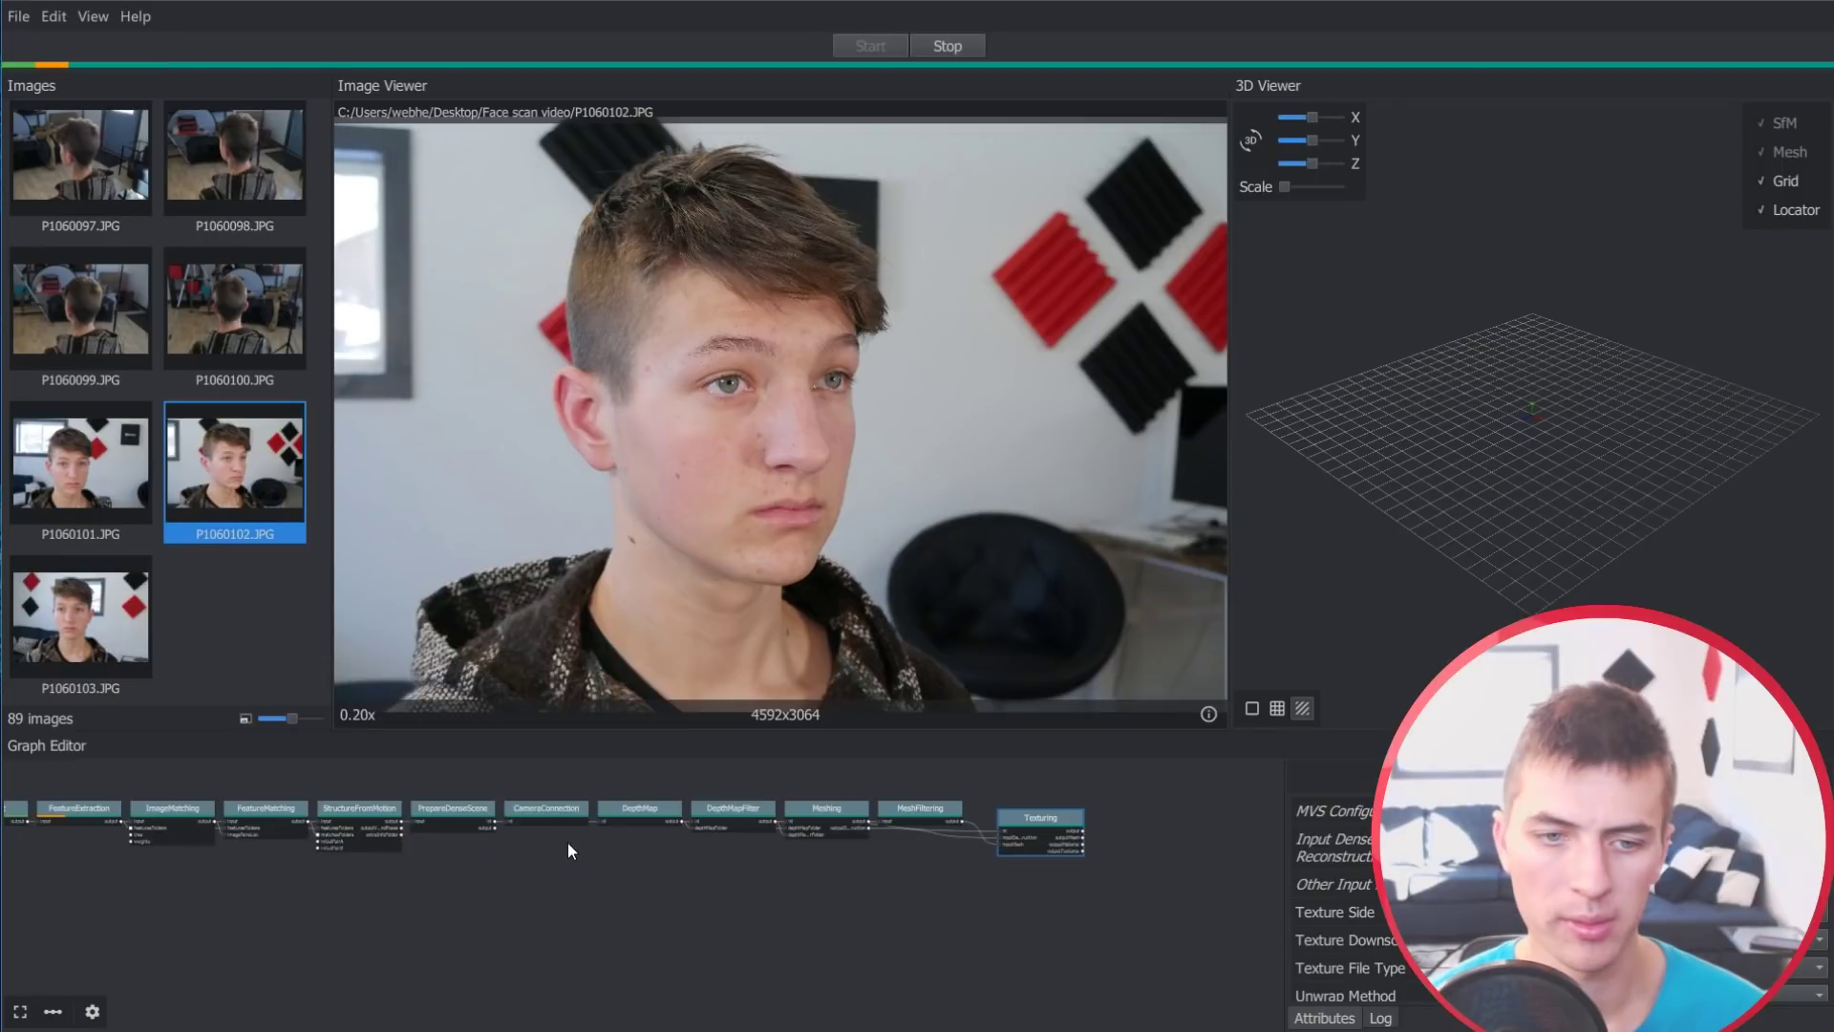
pyautogui.press('f')
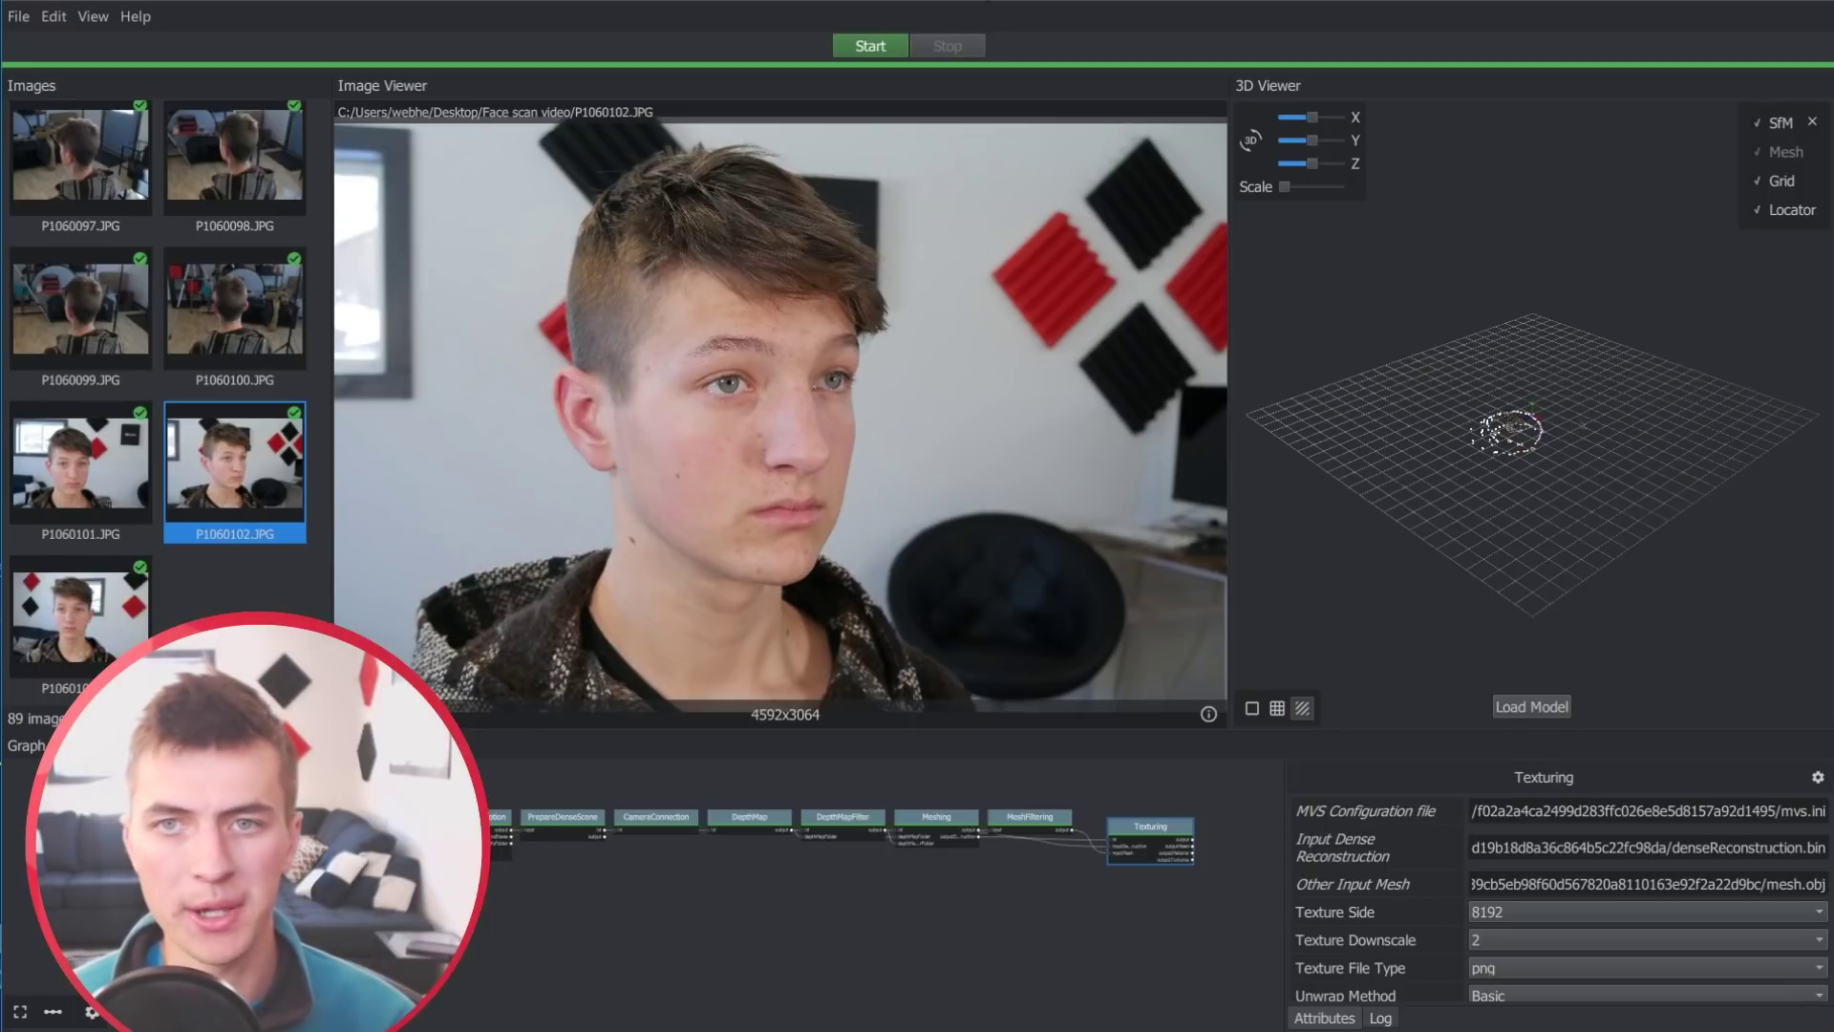
# Widen the 3D Viewer and examine the sparse point cloud and the camera positions around the head
pyautogui.scroll(3, 1563, 397)
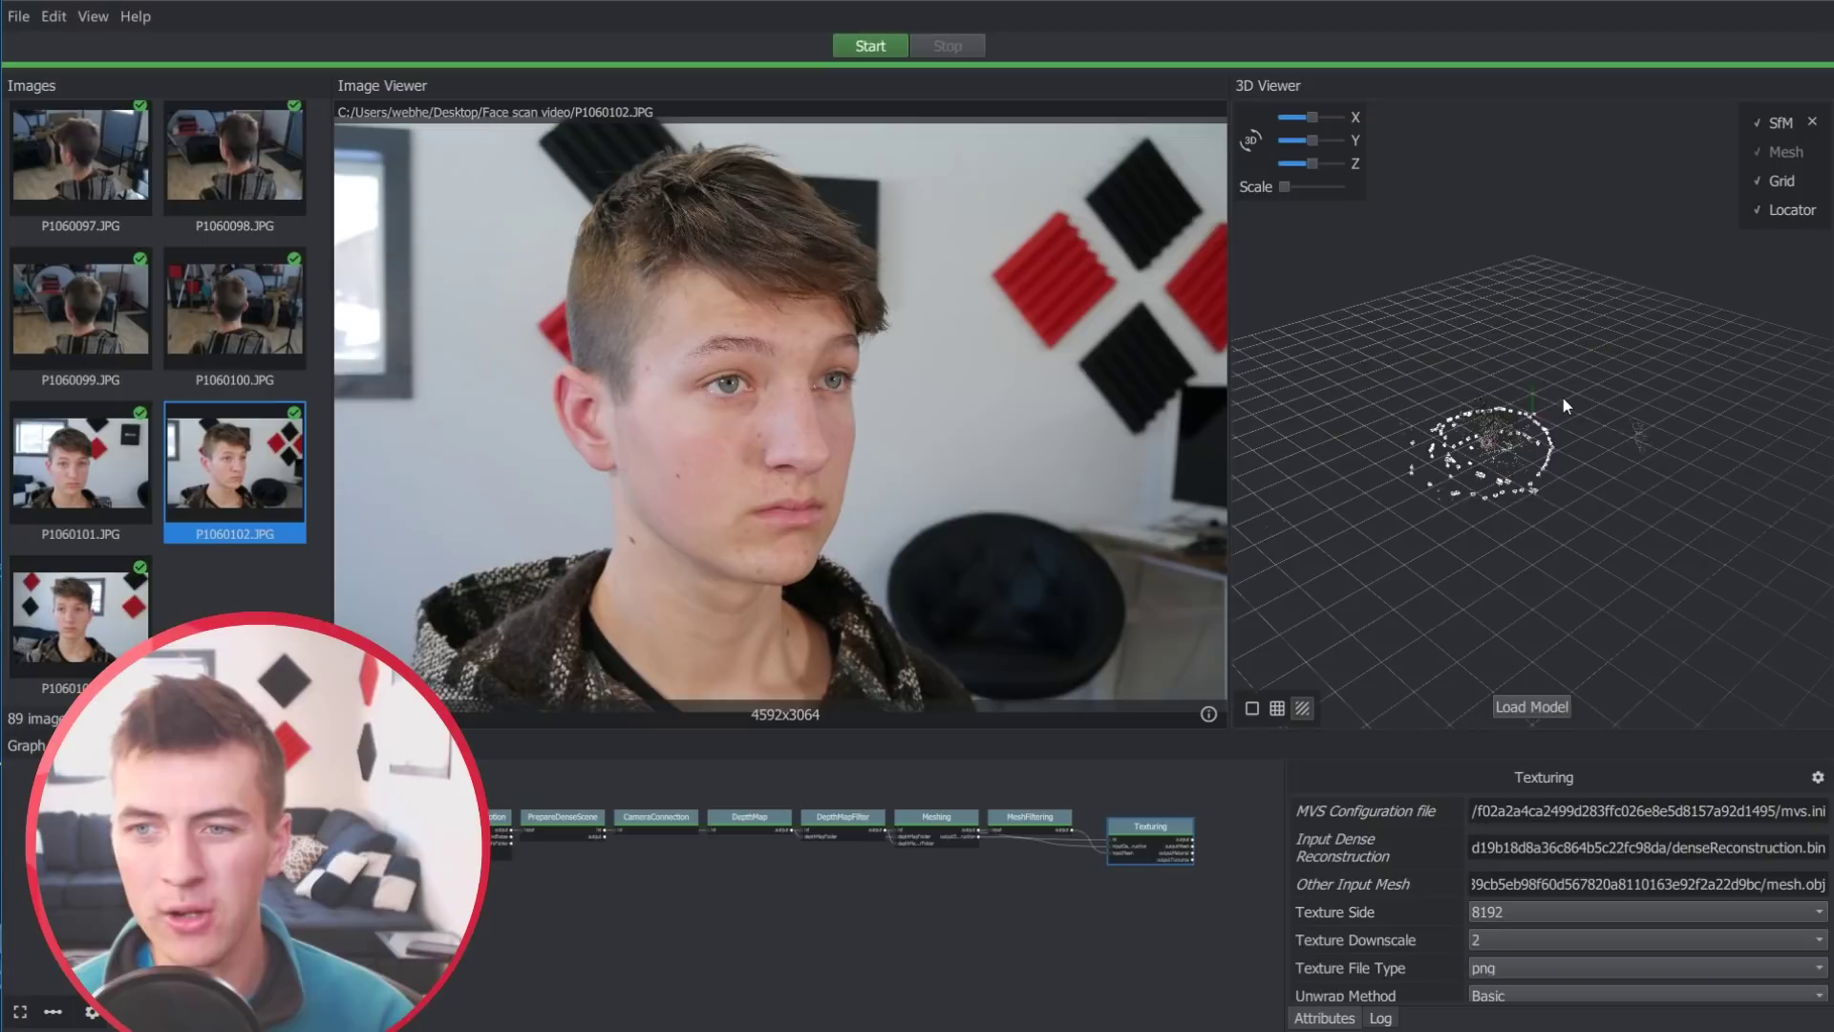
pyautogui.moveTo(1231, 583); pyautogui.dragTo(860, 583)
pyautogui.scroll(3, 1301, 510)
pyautogui.moveTo(1303, 508); pyautogui.dragTo(1137, 440)
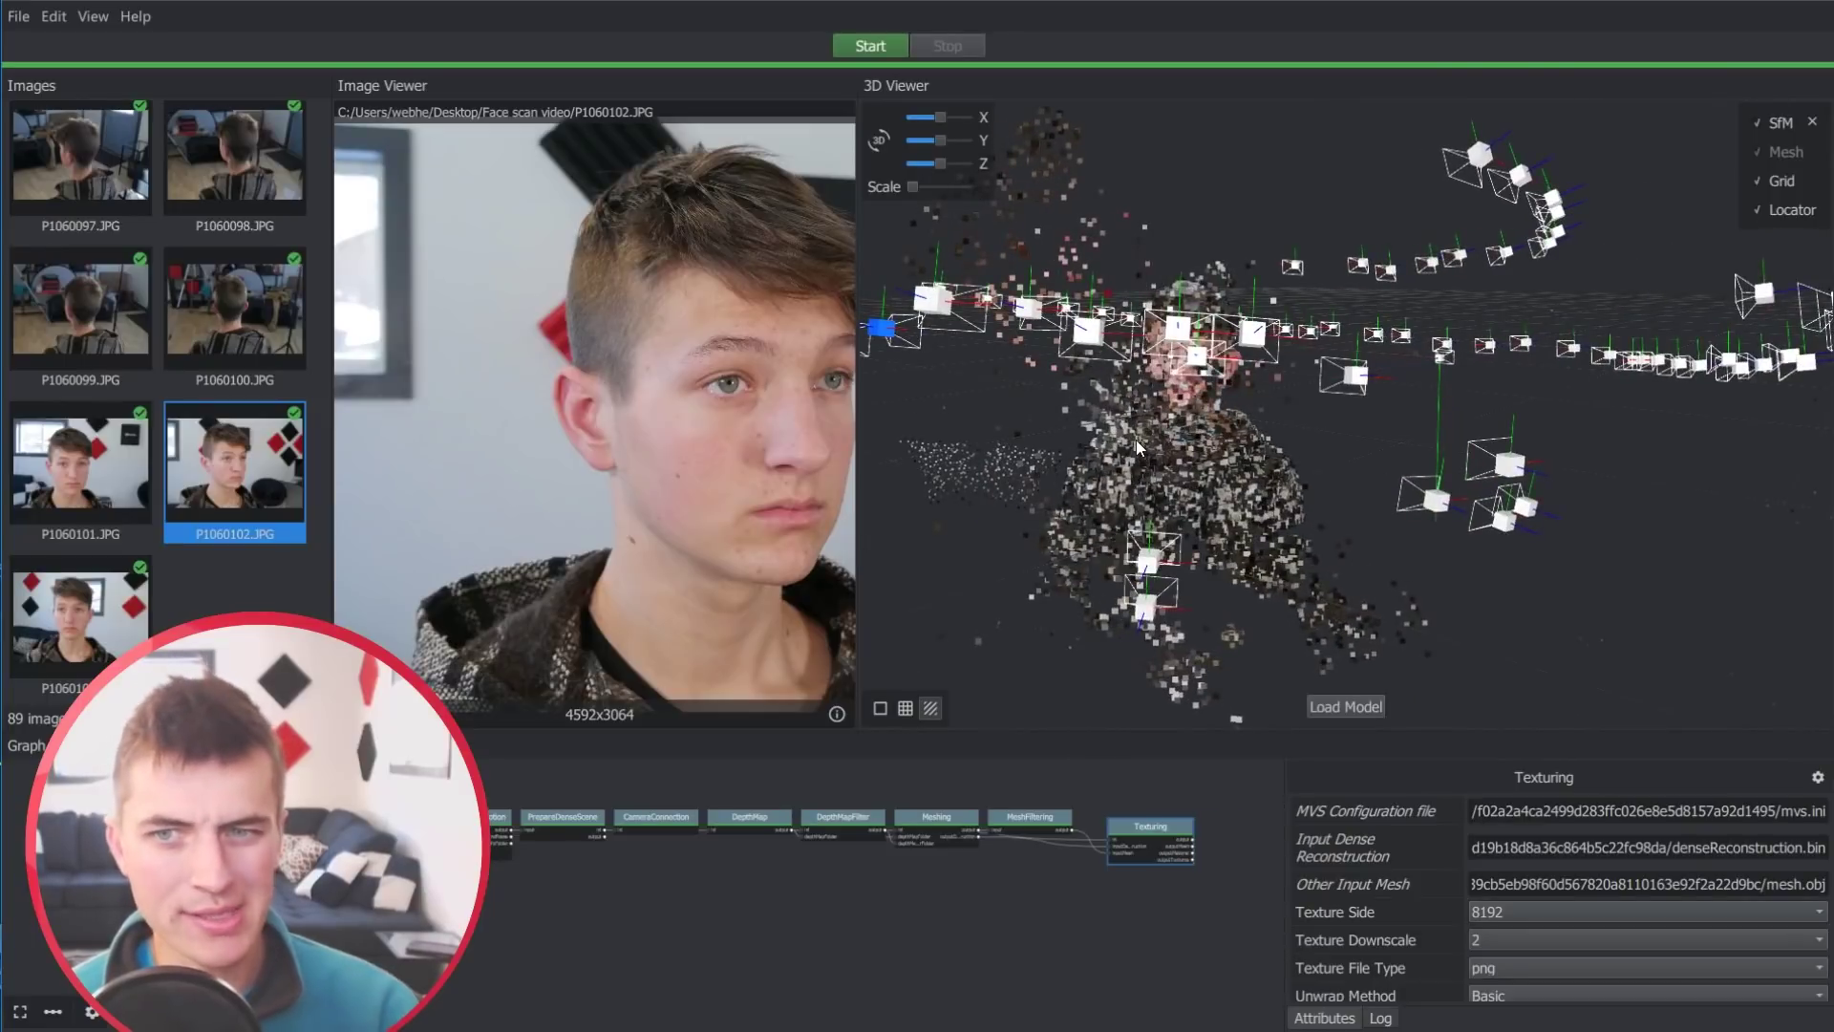
pyautogui.scroll(5, 1143, 443)
pyautogui.moveTo(1147, 461); pyautogui.dragTo(1270, 439)
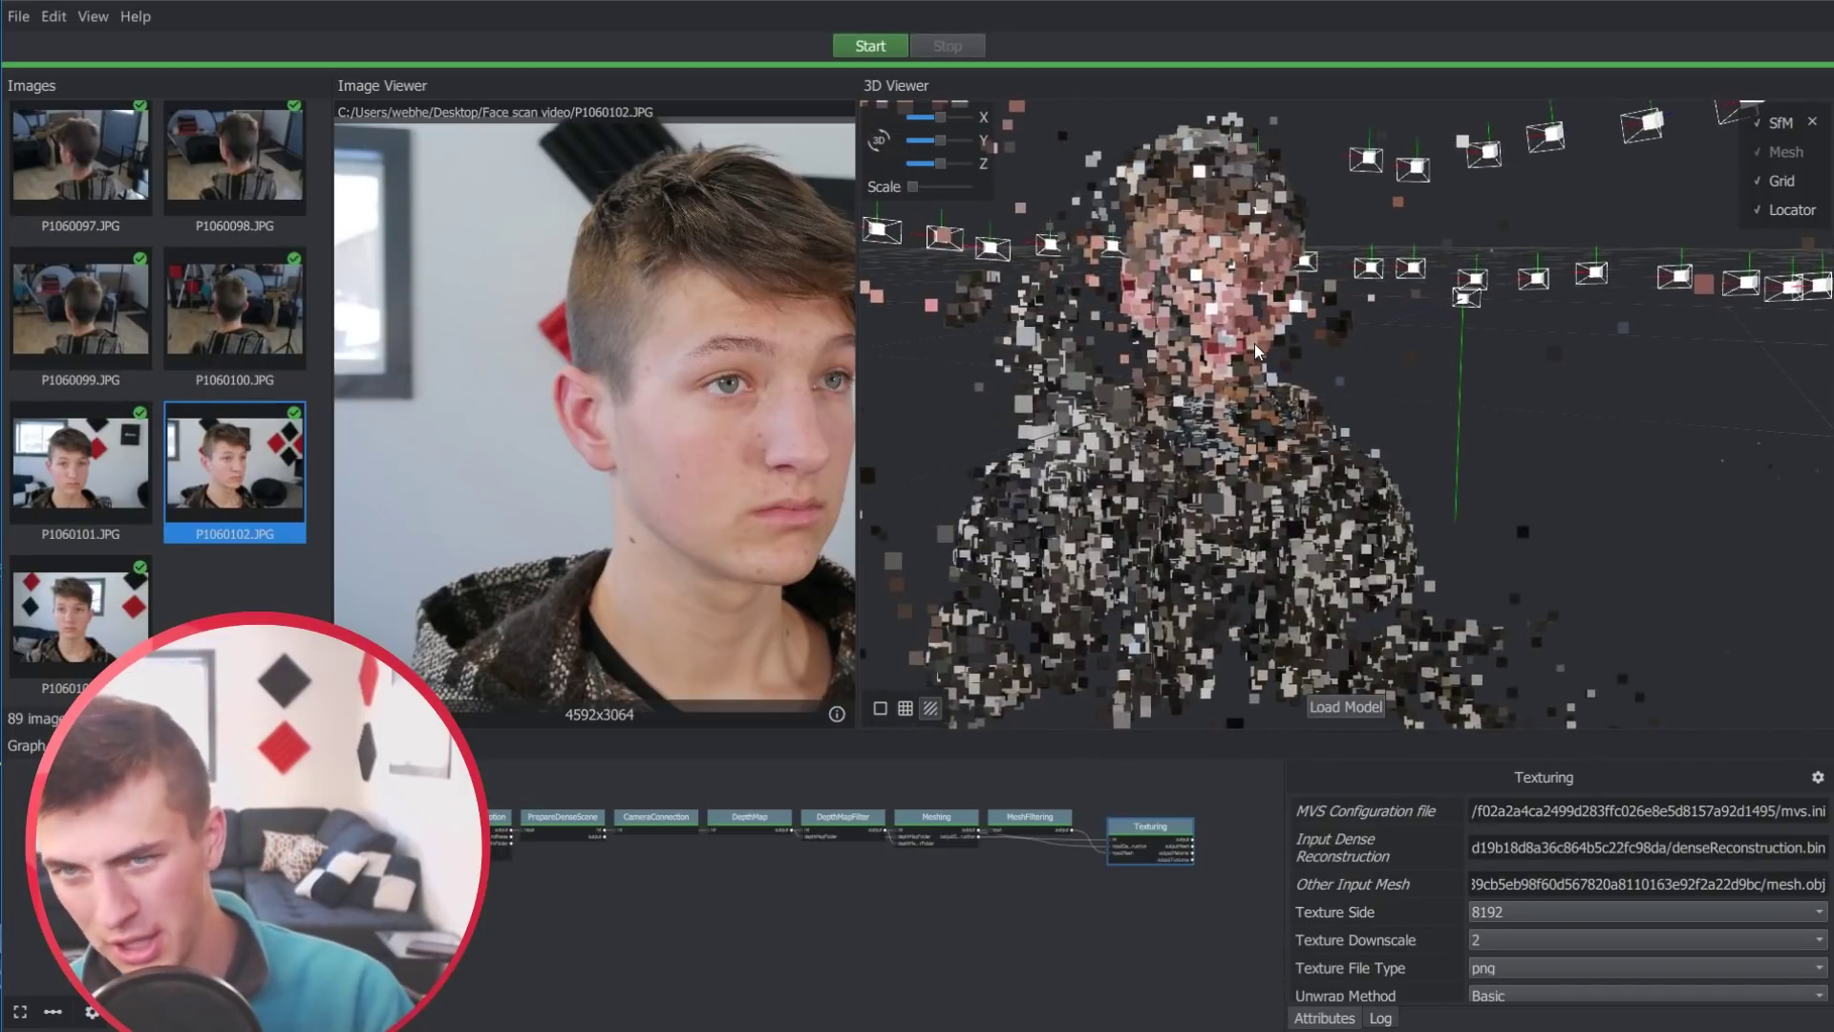
pyautogui.moveTo(1288, 356)
pyautogui.mouseDown()
pyautogui.moveTo(1294, 387)
pyautogui.moveTo(1291, 365)
pyautogui.mouseUp()
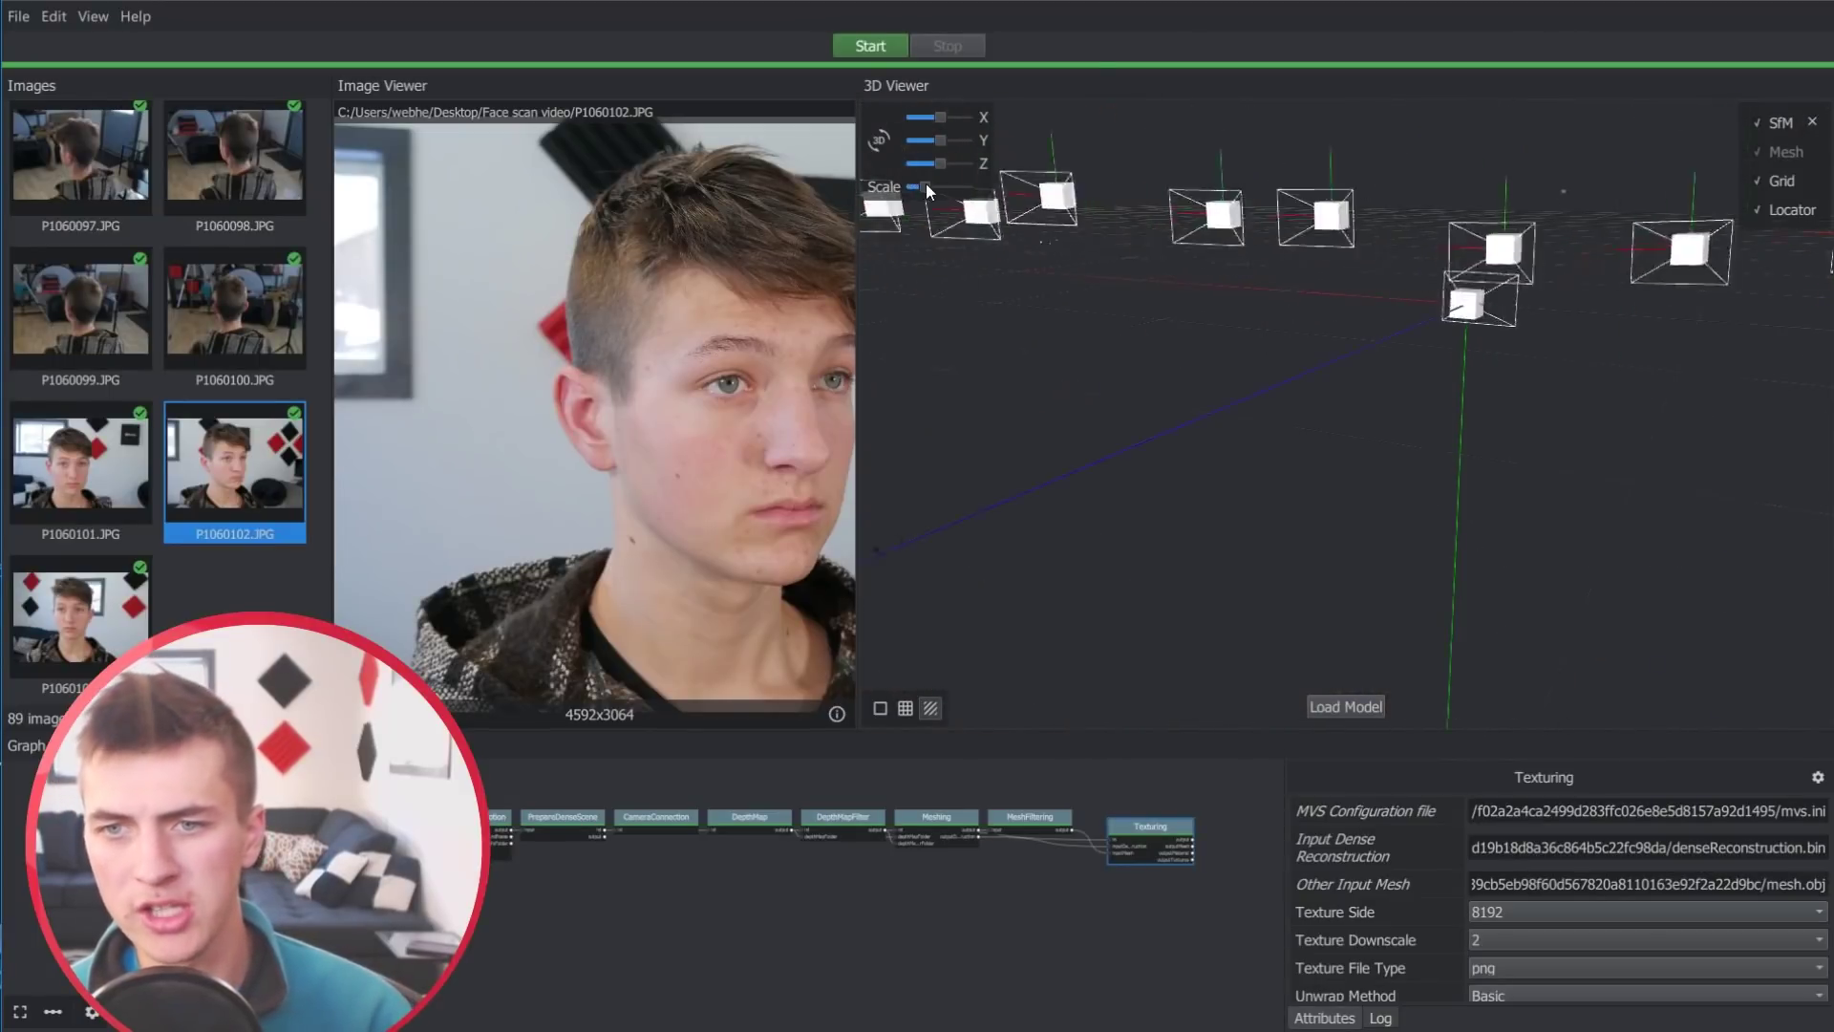
pyautogui.moveTo(939, 141); pyautogui.dragTo(941, 149)
pyautogui.moveTo(1372, 352); pyautogui.dragTo(1311, 391)
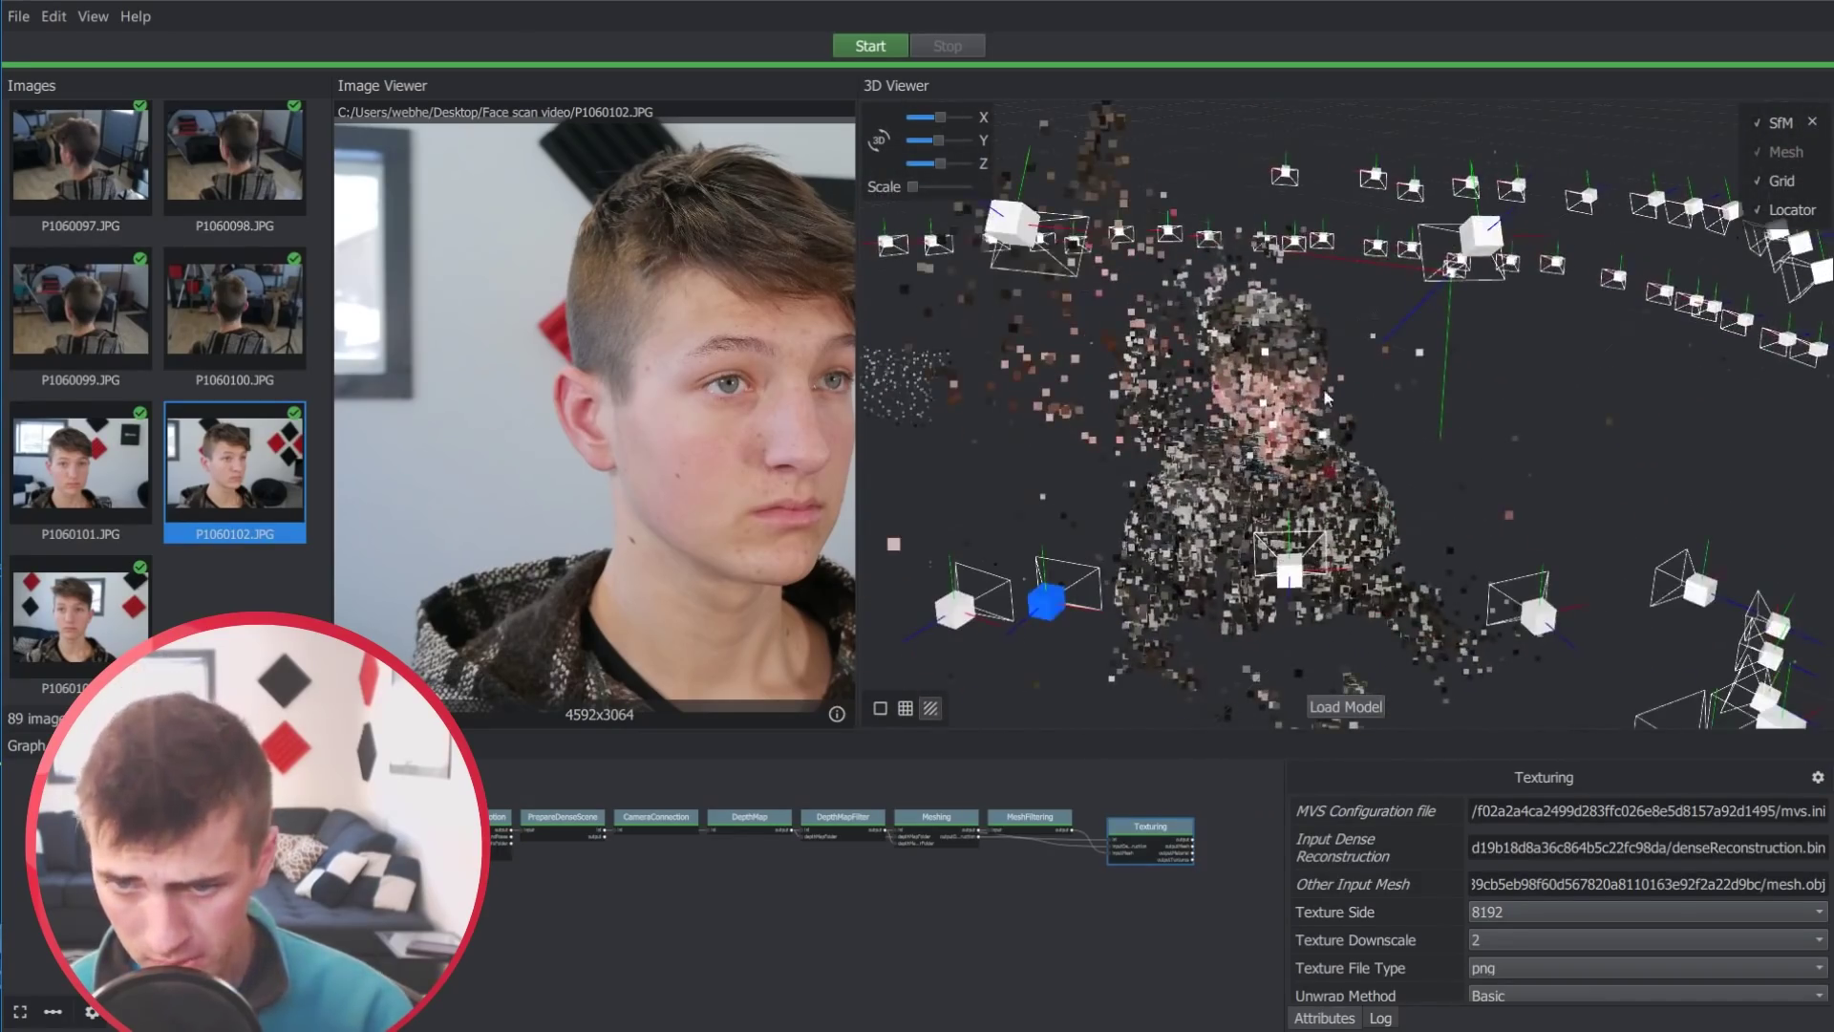
# Load the textured model, hide the SfM point cloud and cameras, and inspect the face up close
pyautogui.click(1361, 708)
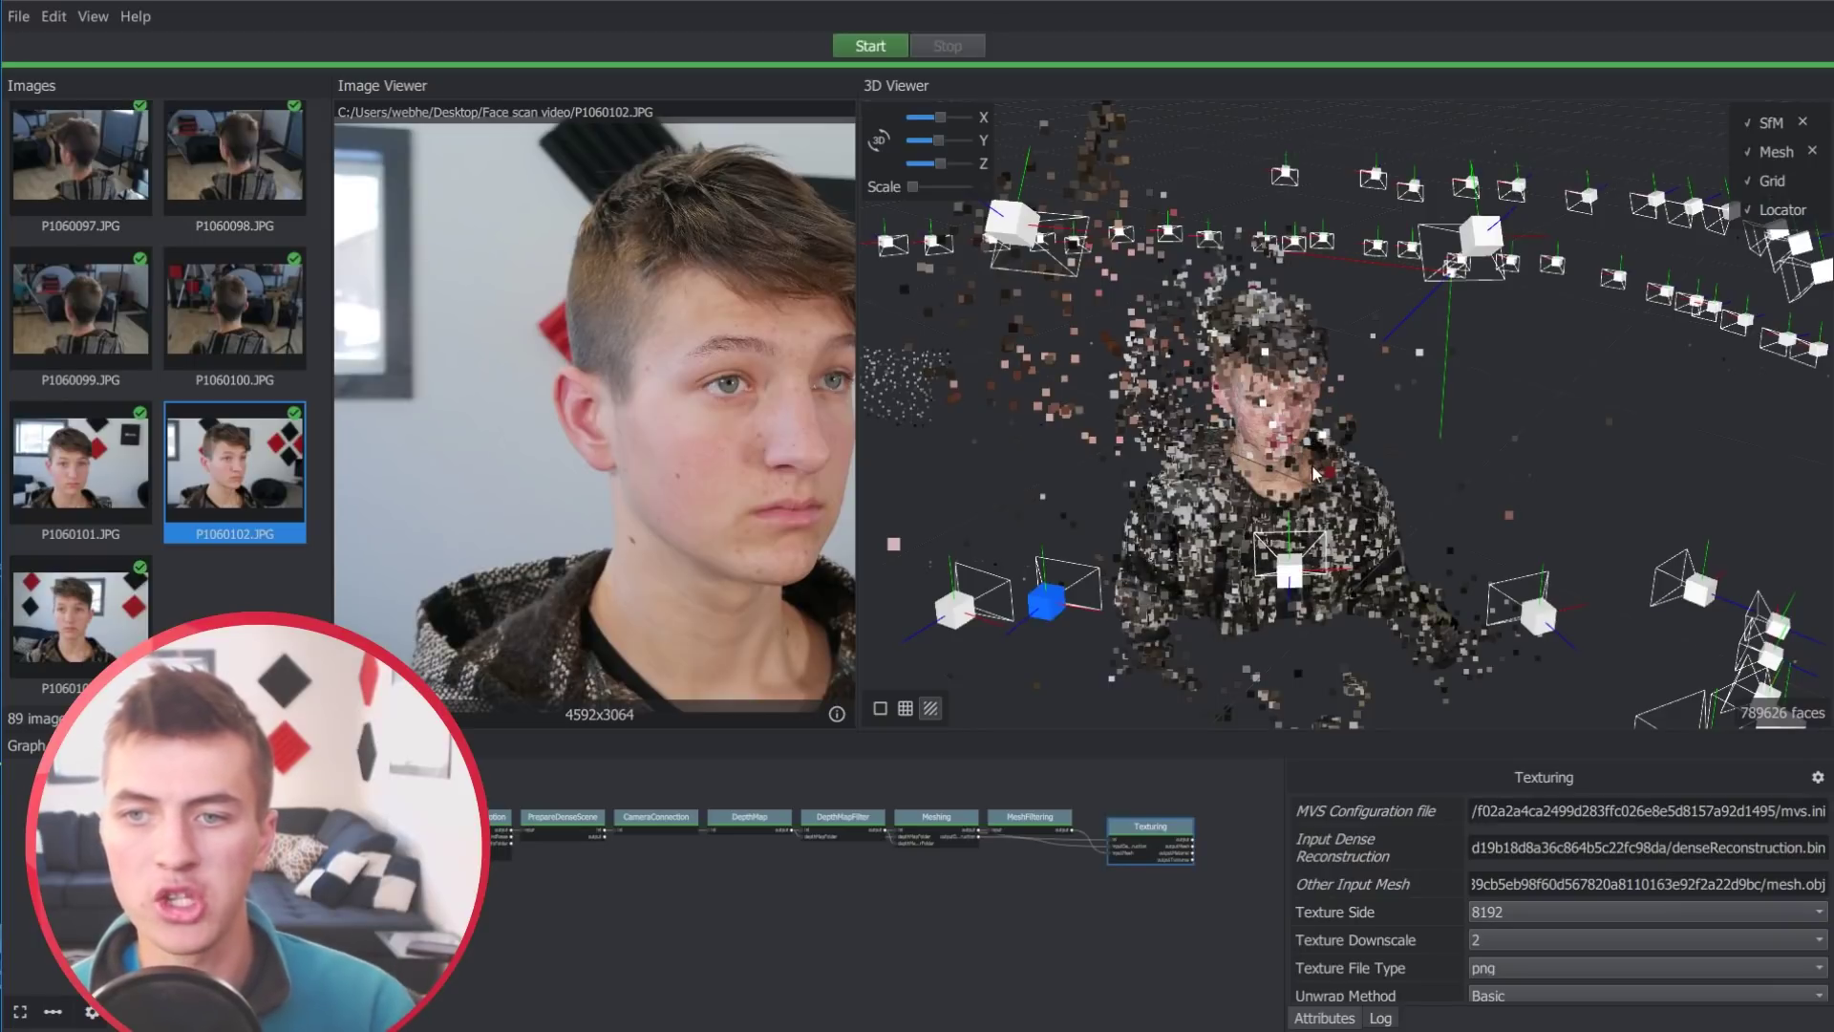
pyautogui.click(1748, 121)
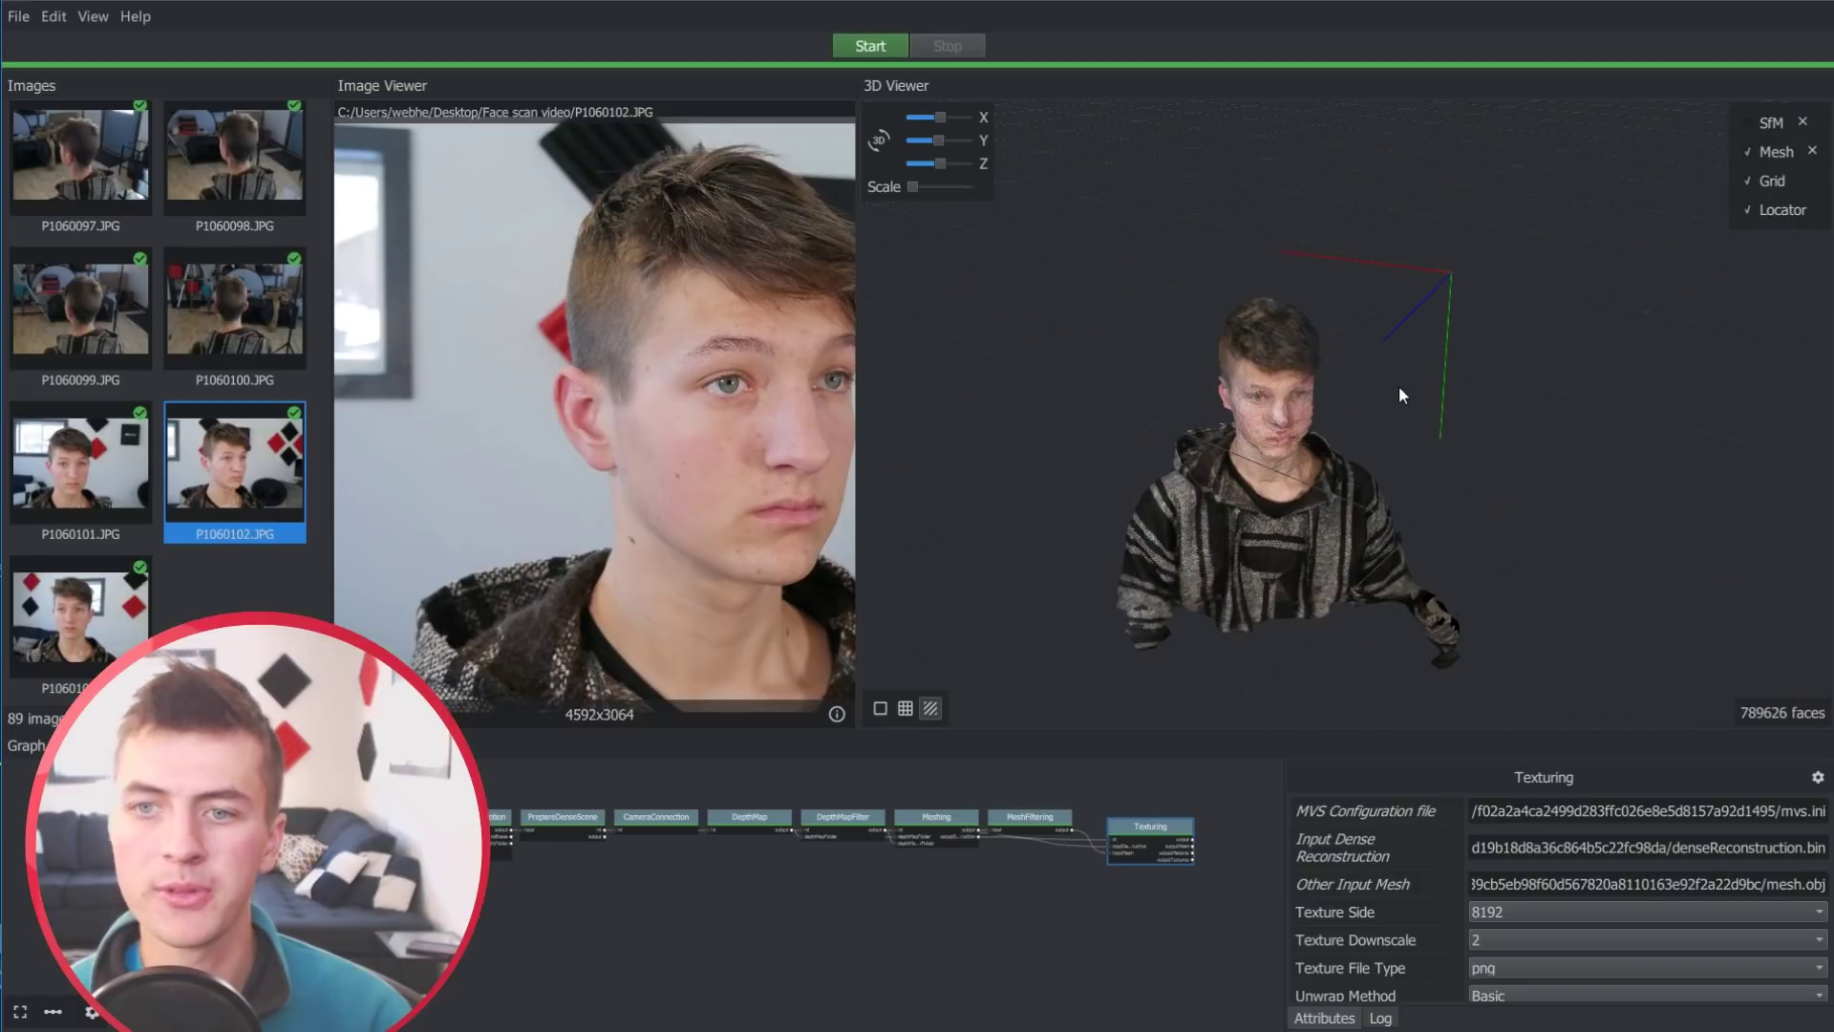
pyautogui.scroll(5, 1402, 387)
pyautogui.moveTo(1400, 392); pyautogui.dragTo(1300, 547)
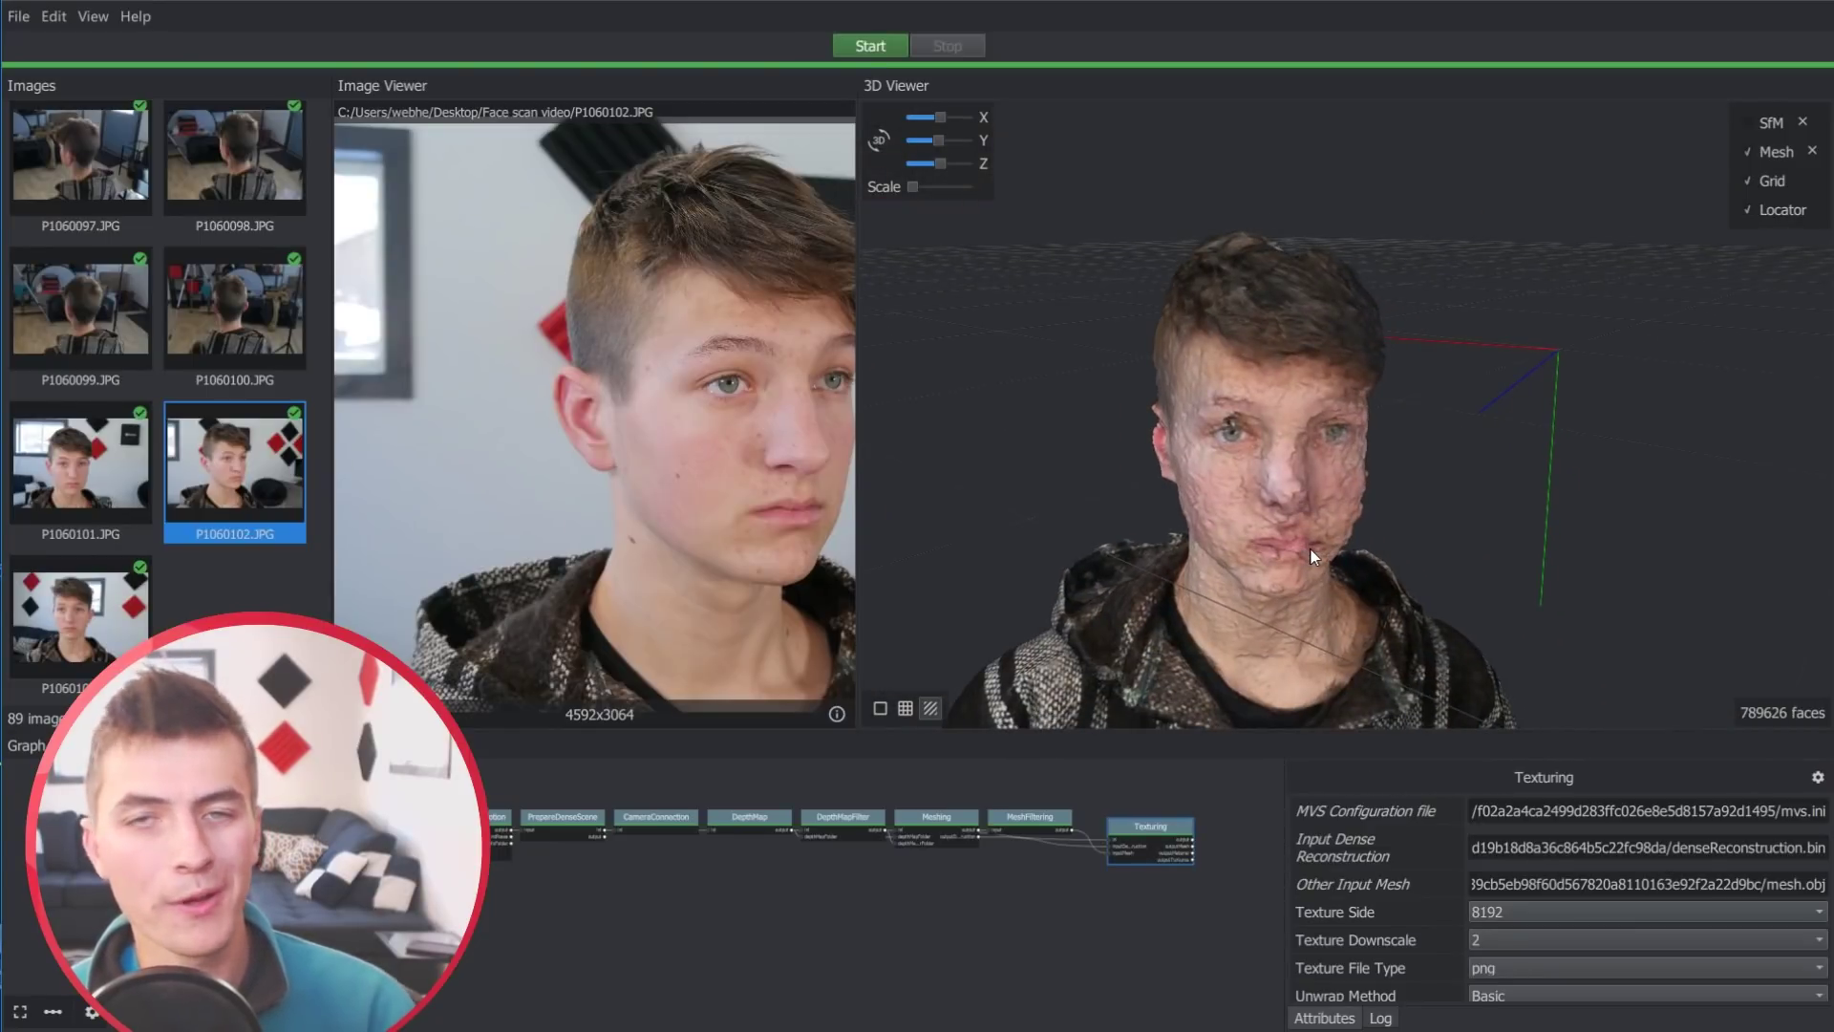
# Inspect the textured head scans from the front, both sides and below the chin
pyautogui.moveTo(1312, 554); pyautogui.dragTo(1167, 420)
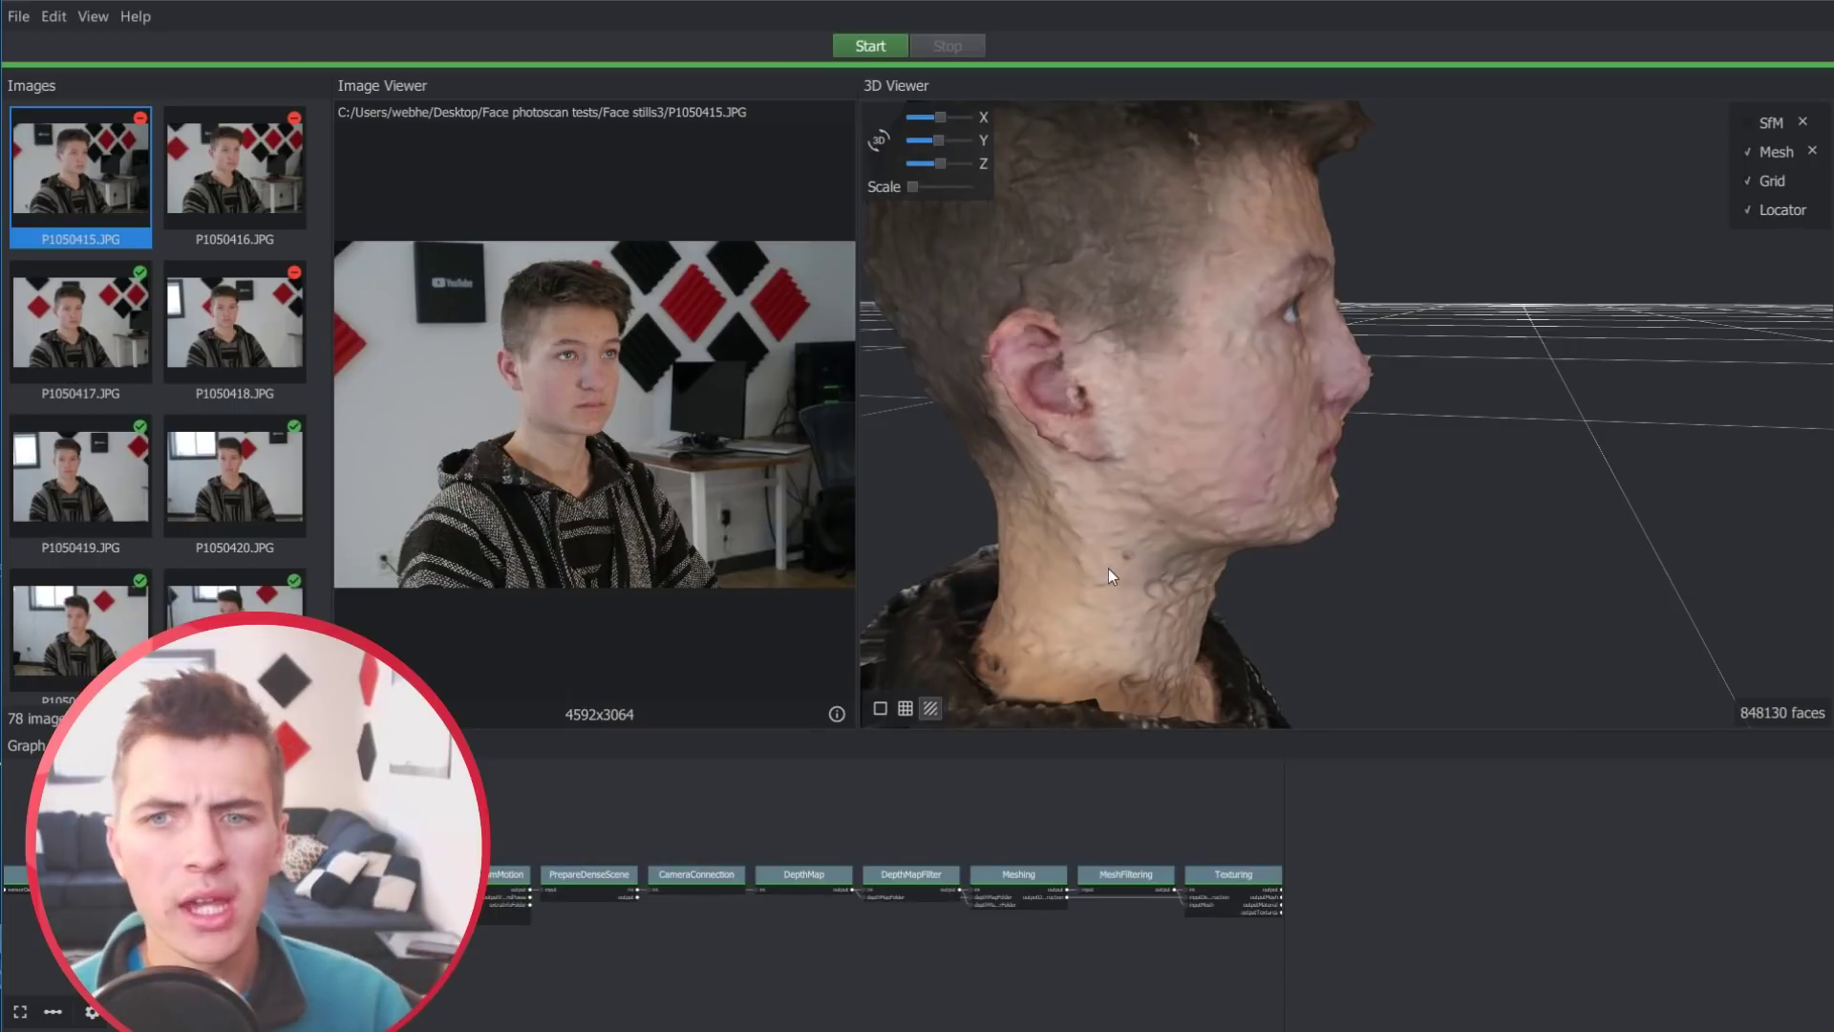
pyautogui.moveTo(1108, 569); pyautogui.dragTo(1058, 495)
pyautogui.moveTo(1161, 538); pyautogui.dragTo(1153, 492)
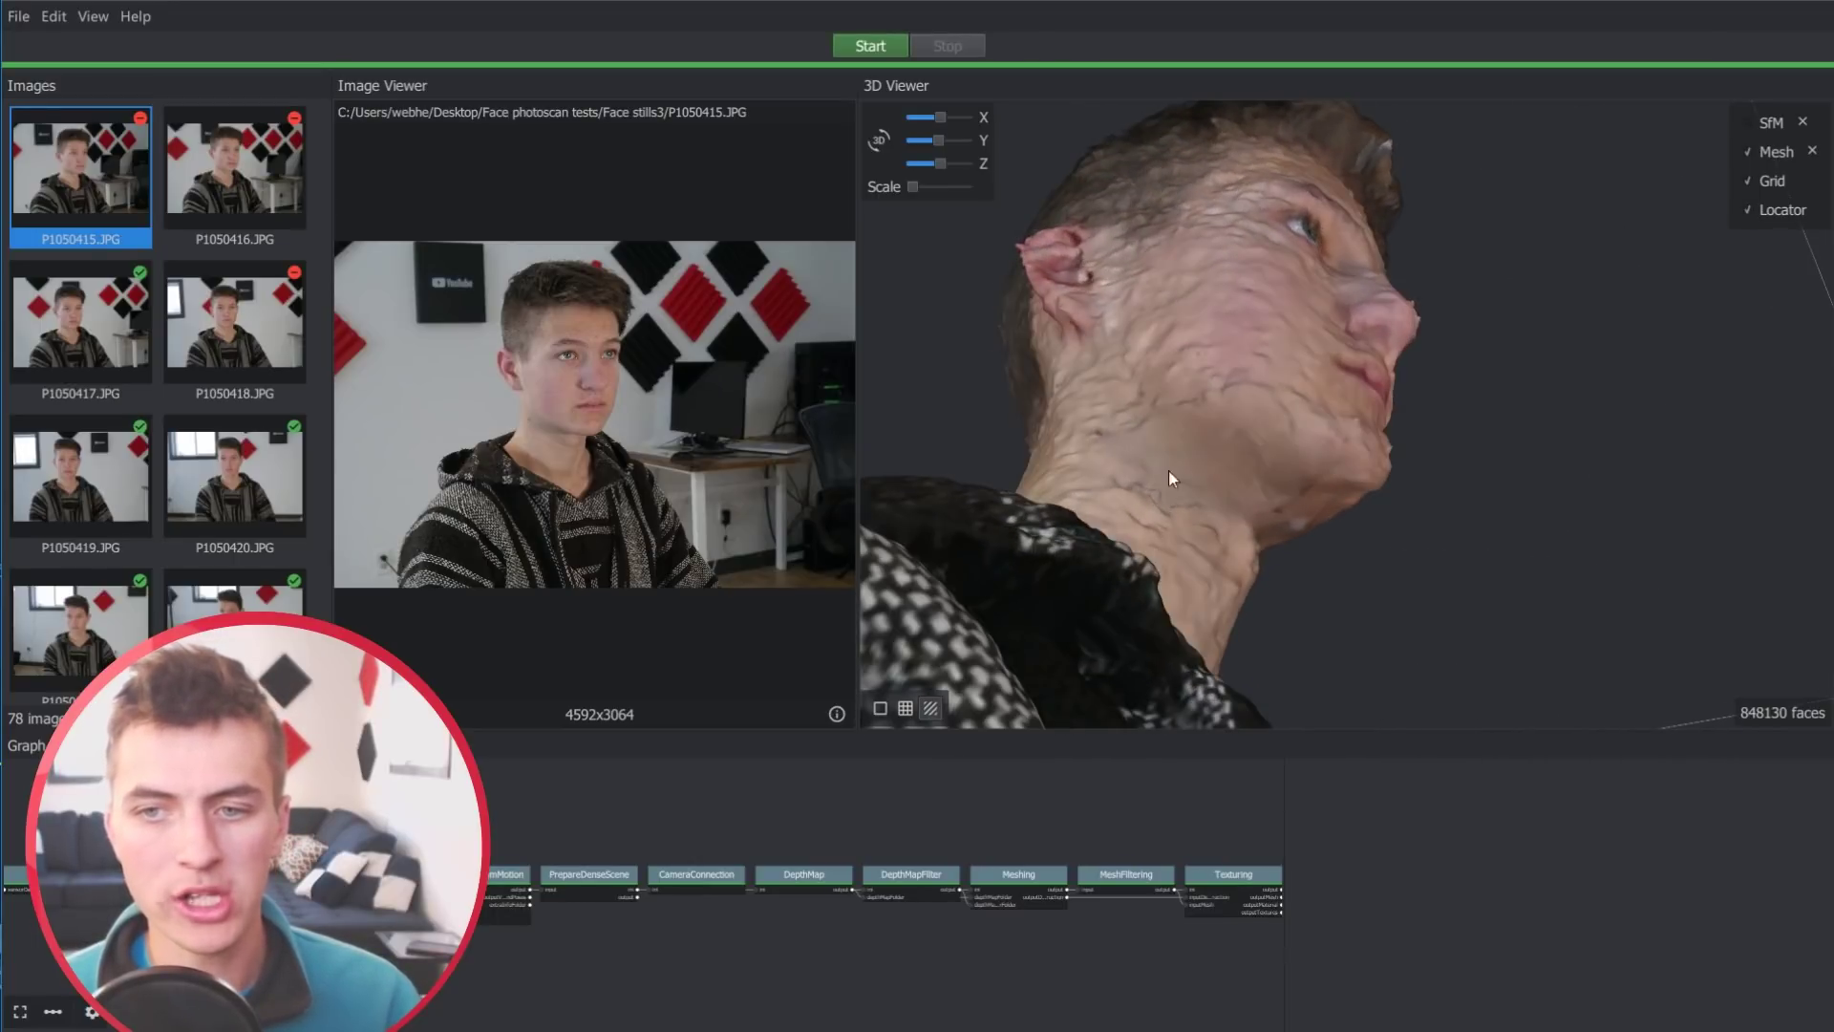
pyautogui.moveTo(1261, 530); pyautogui.dragTo(1515, 538)
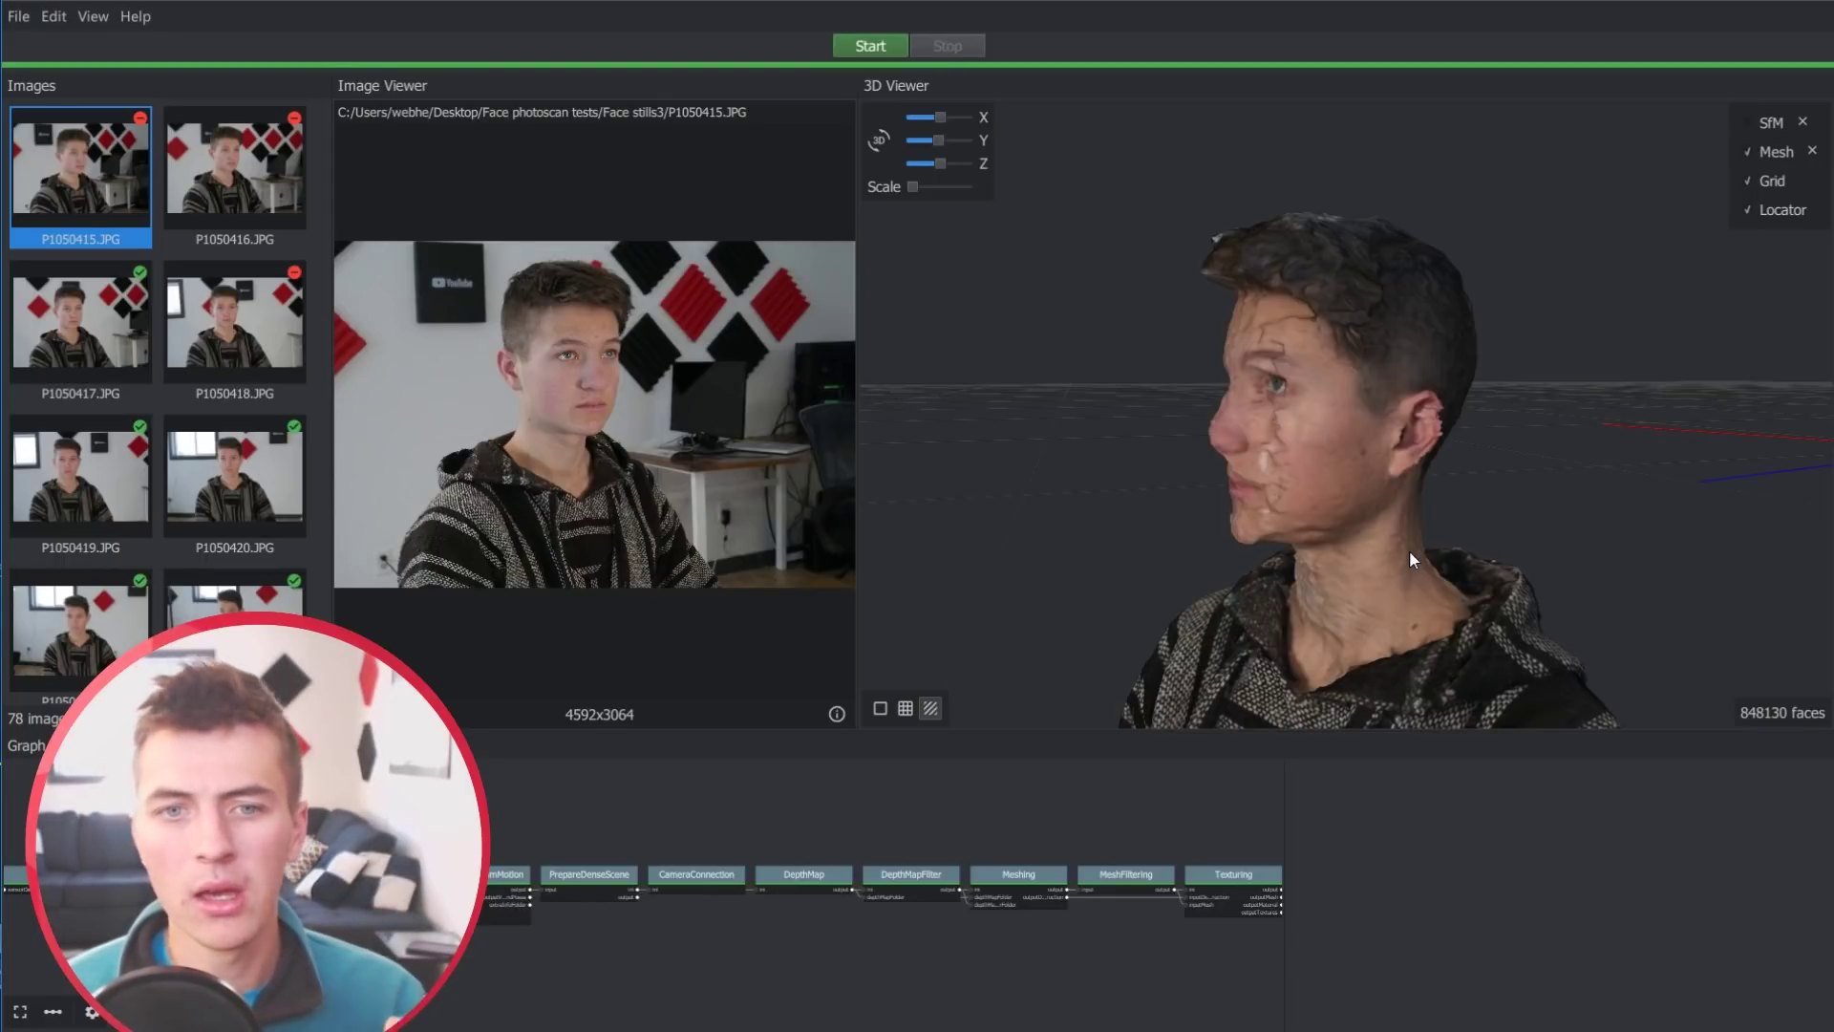
pyautogui.moveTo(1408, 551); pyautogui.dragTo(1194, 535)
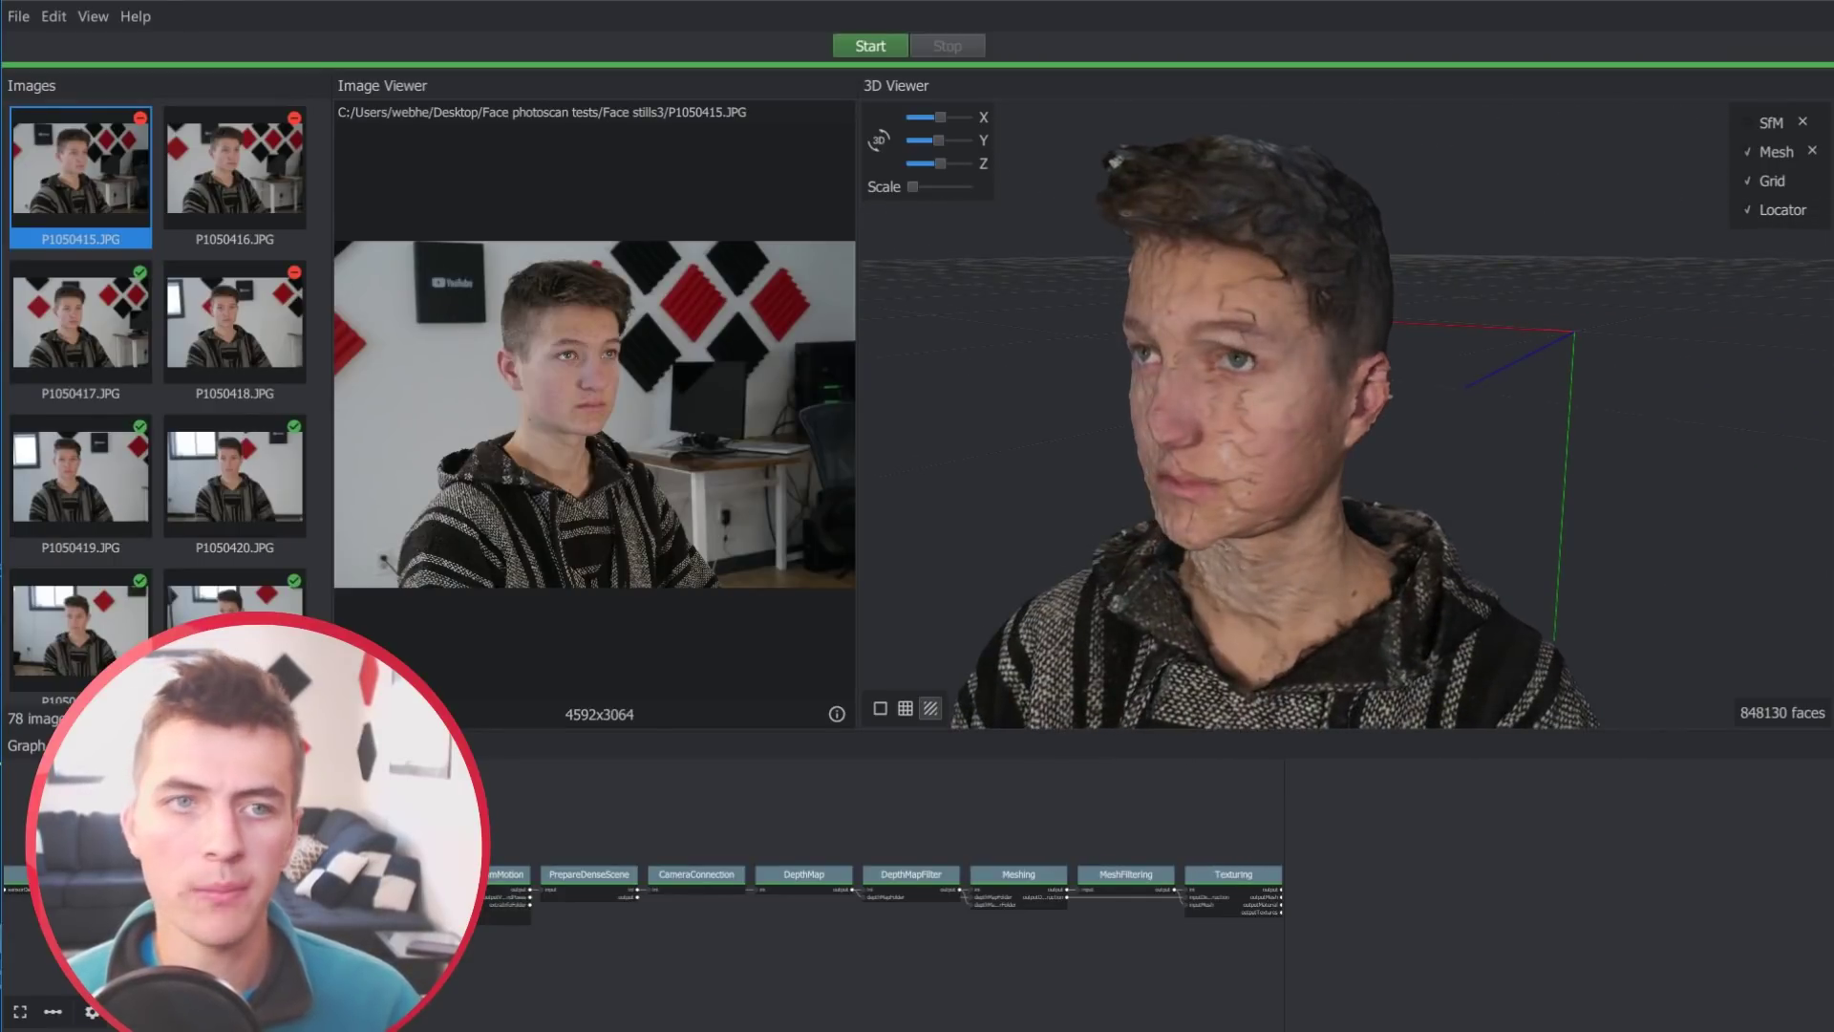
# Switch to Blender, dismiss the splash screen and delete the default cube
pyautogui.click(19, 16)
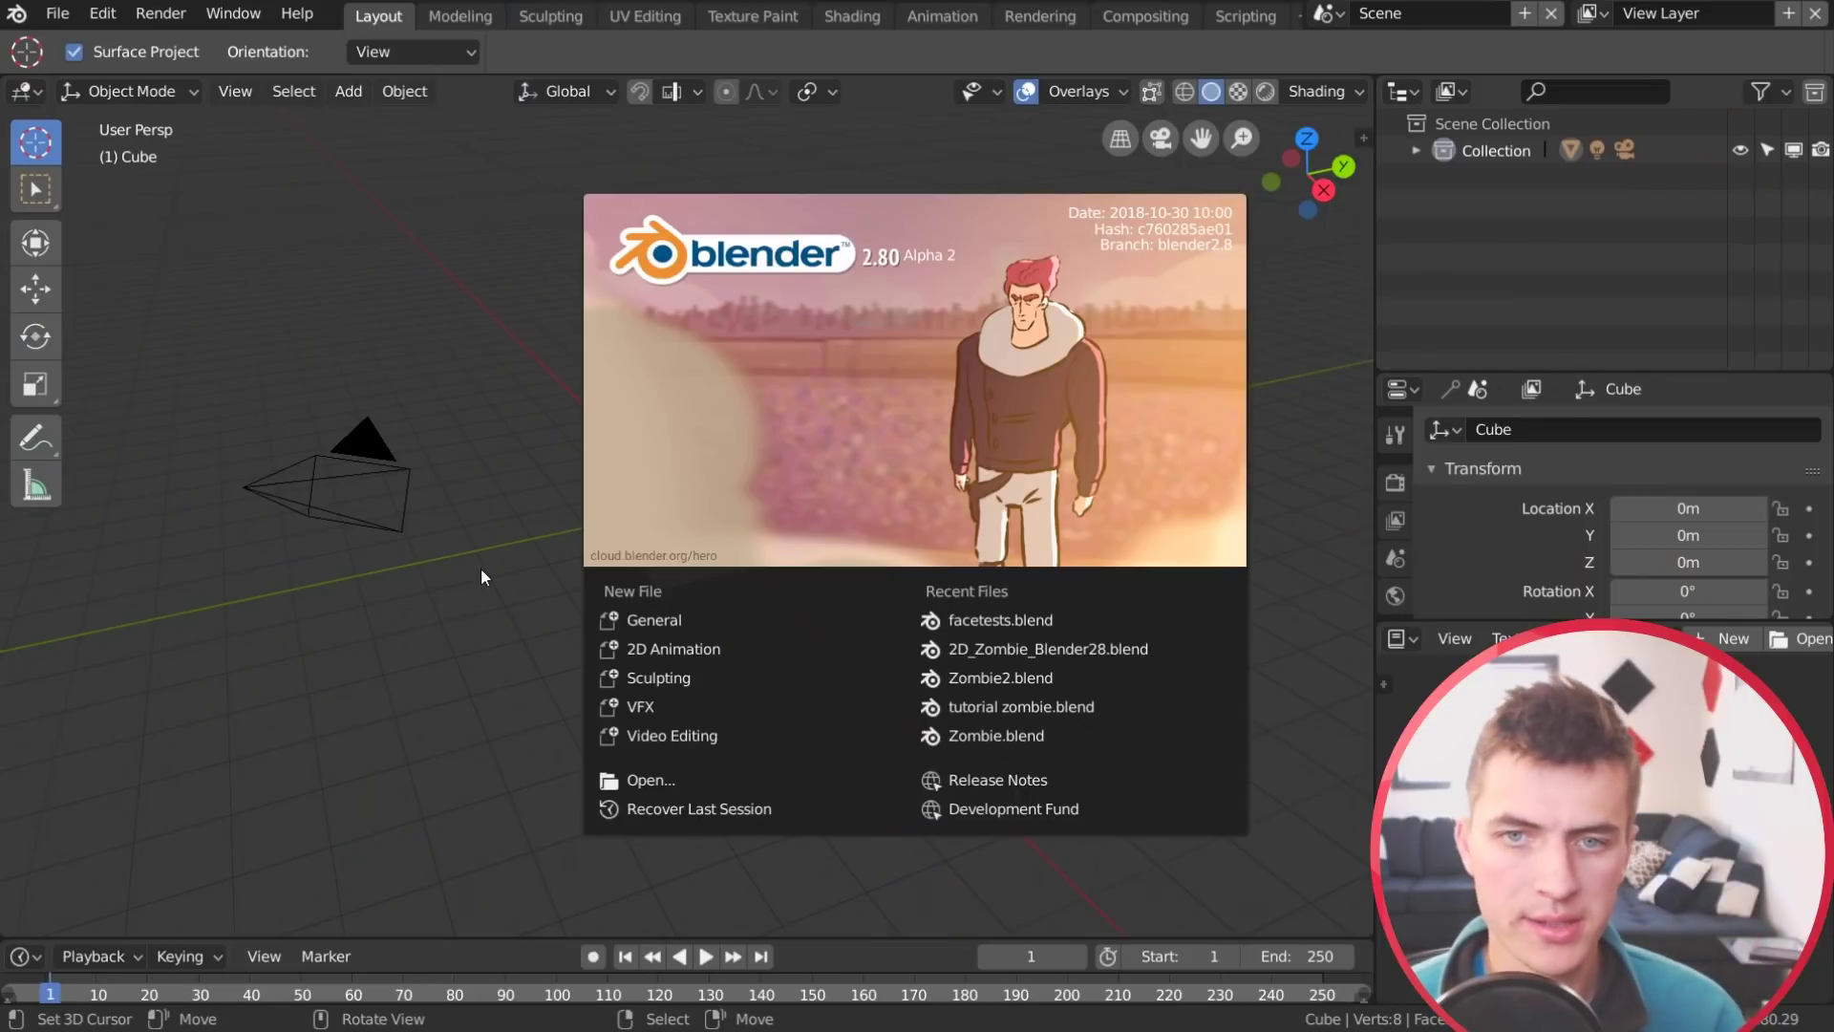
pyautogui.click(1029, 411)
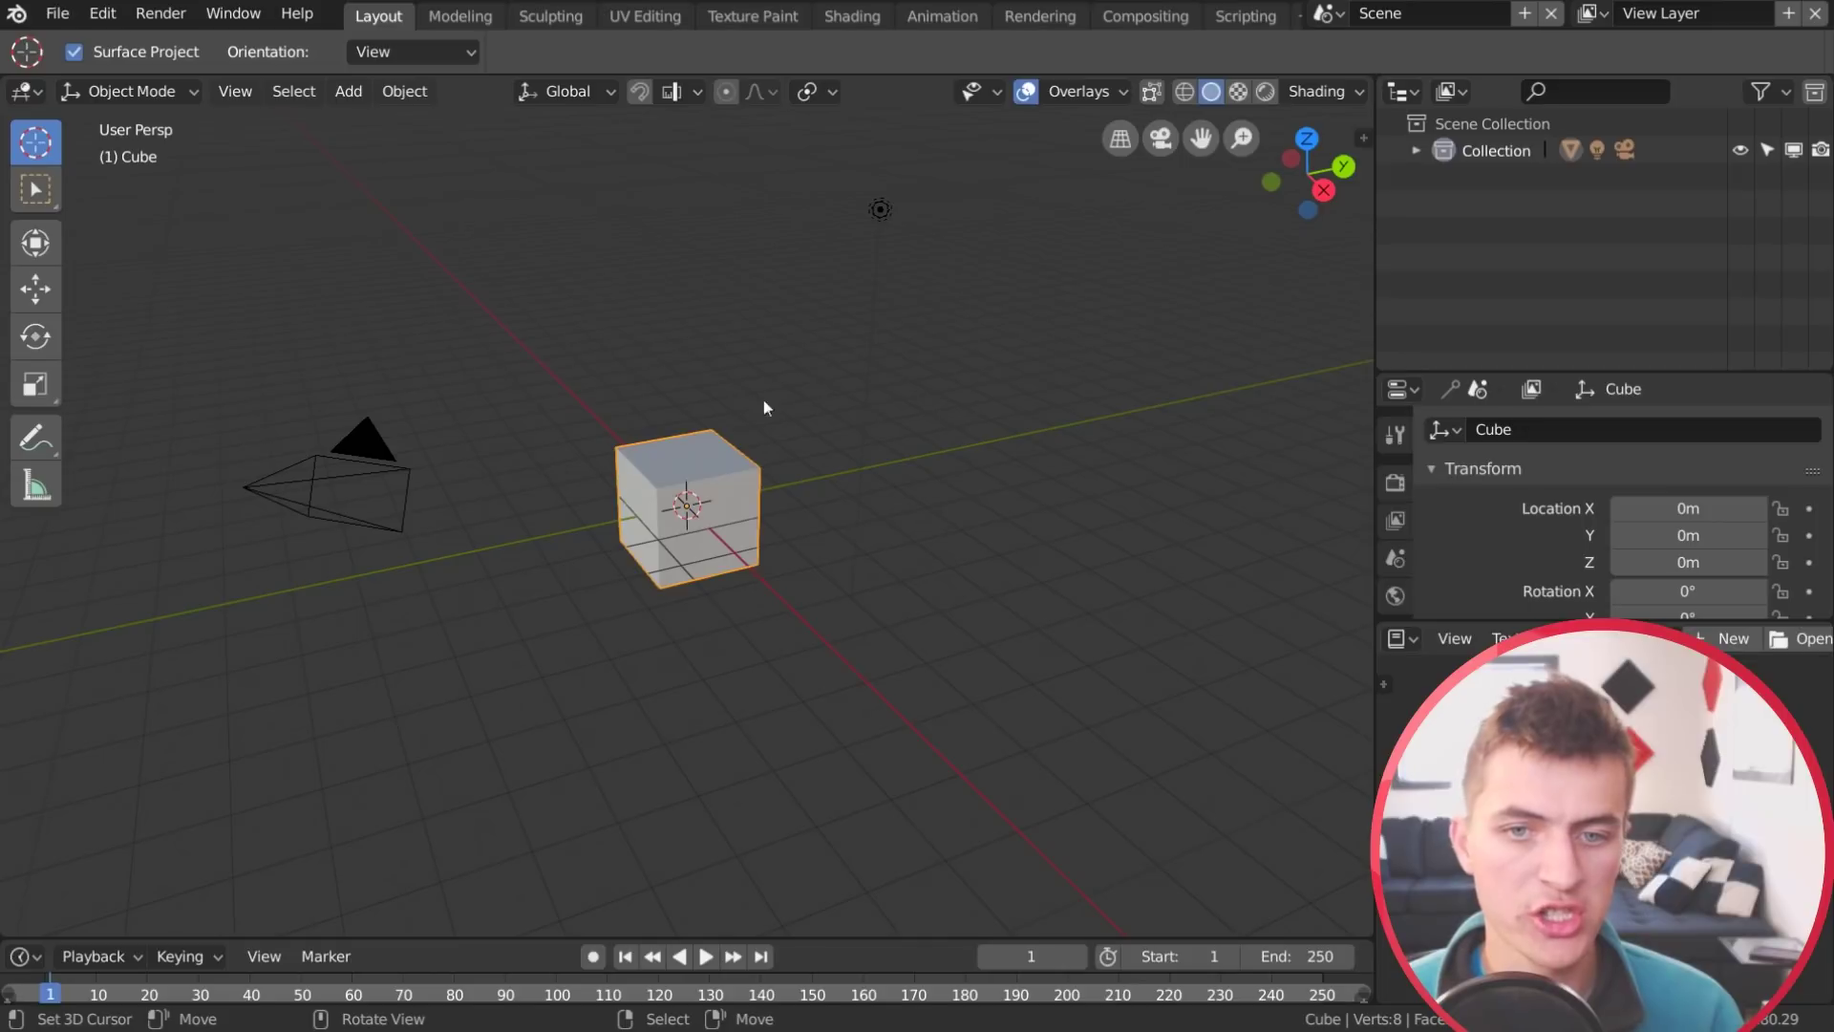
pyautogui.press('x')
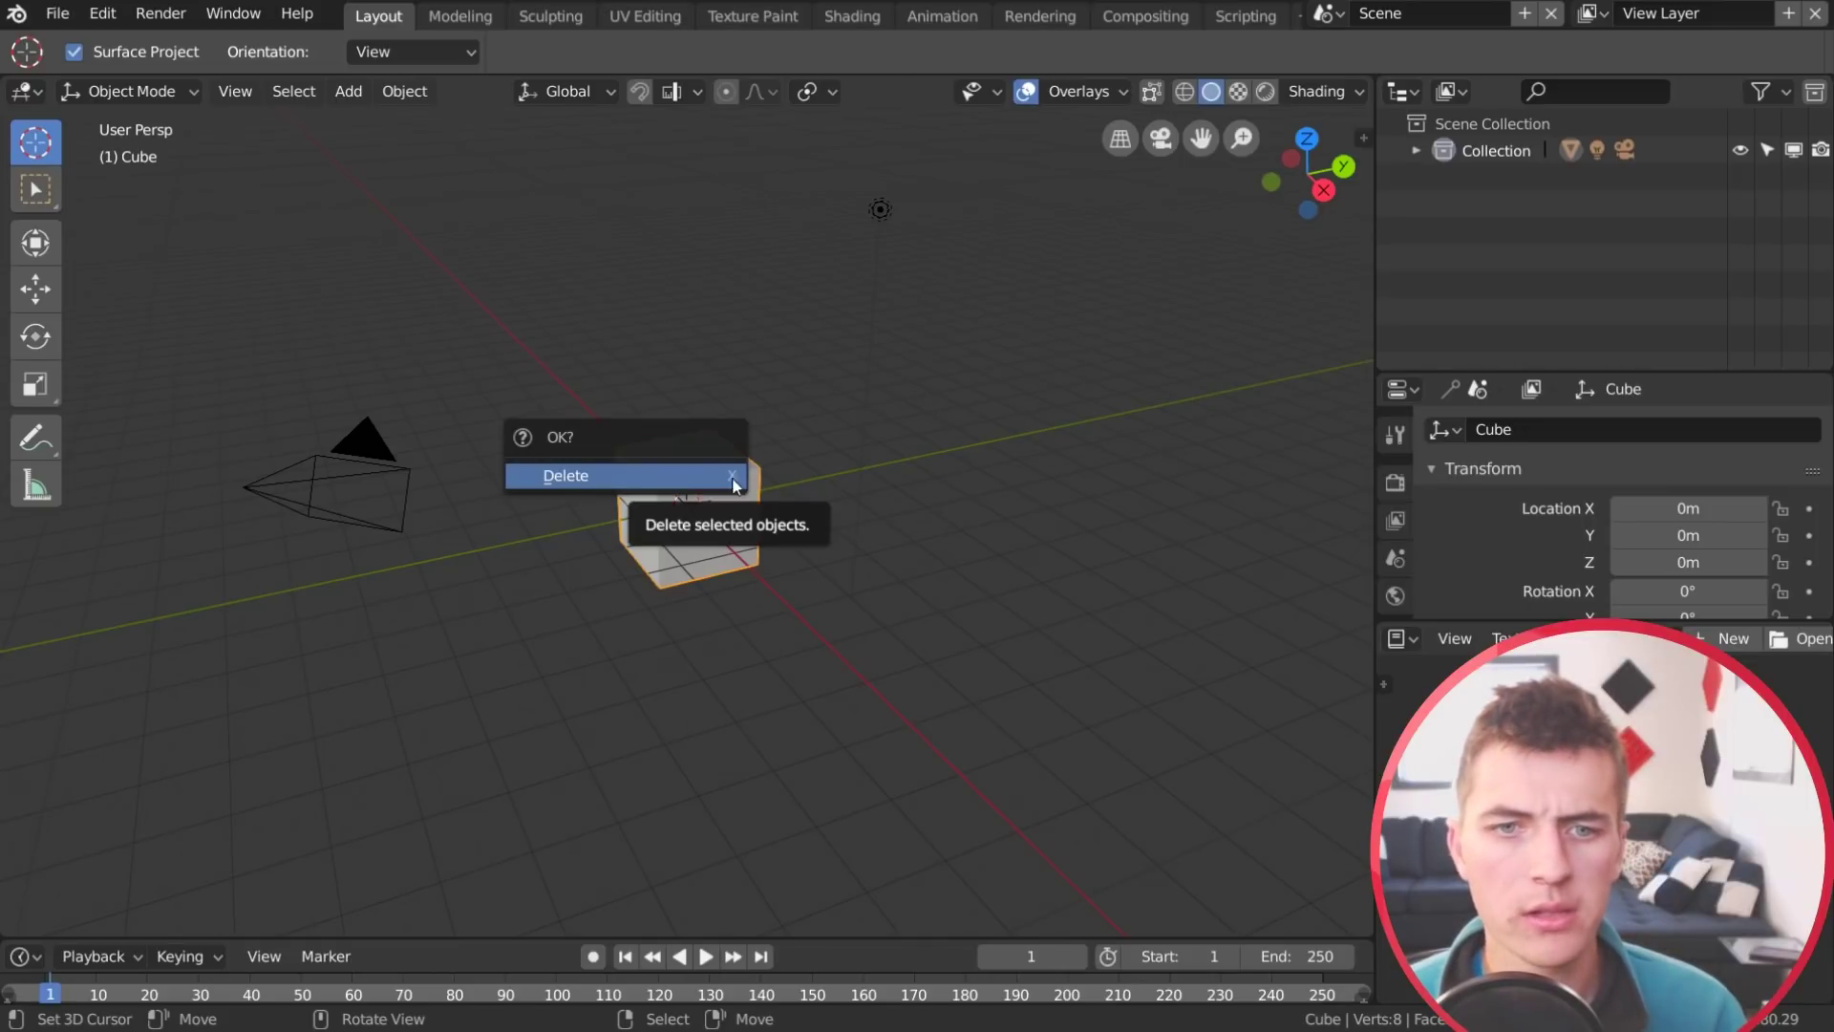
pyautogui.click(707, 478)
# Import the TexturedMesh head scan as a Wavefront OBJ file
pyautogui.click(63, 15)
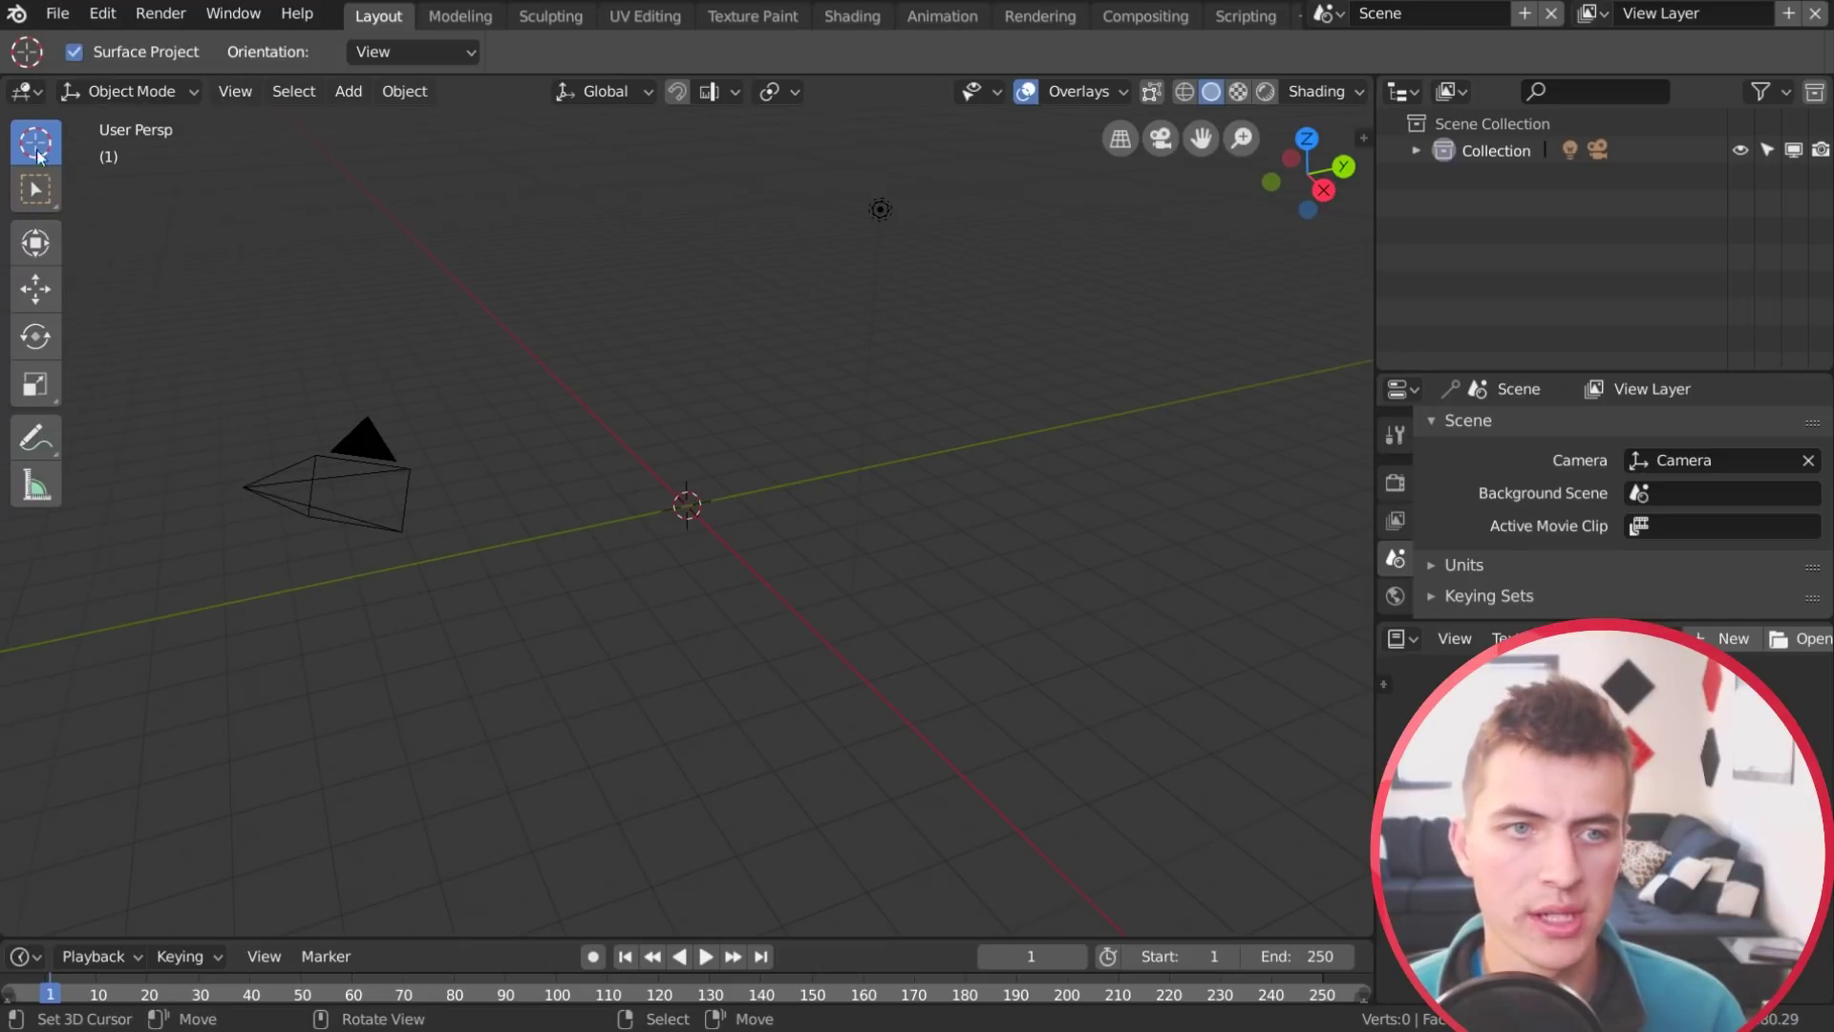
pyautogui.click(57, 11)
pyautogui.moveTo(153, 504)
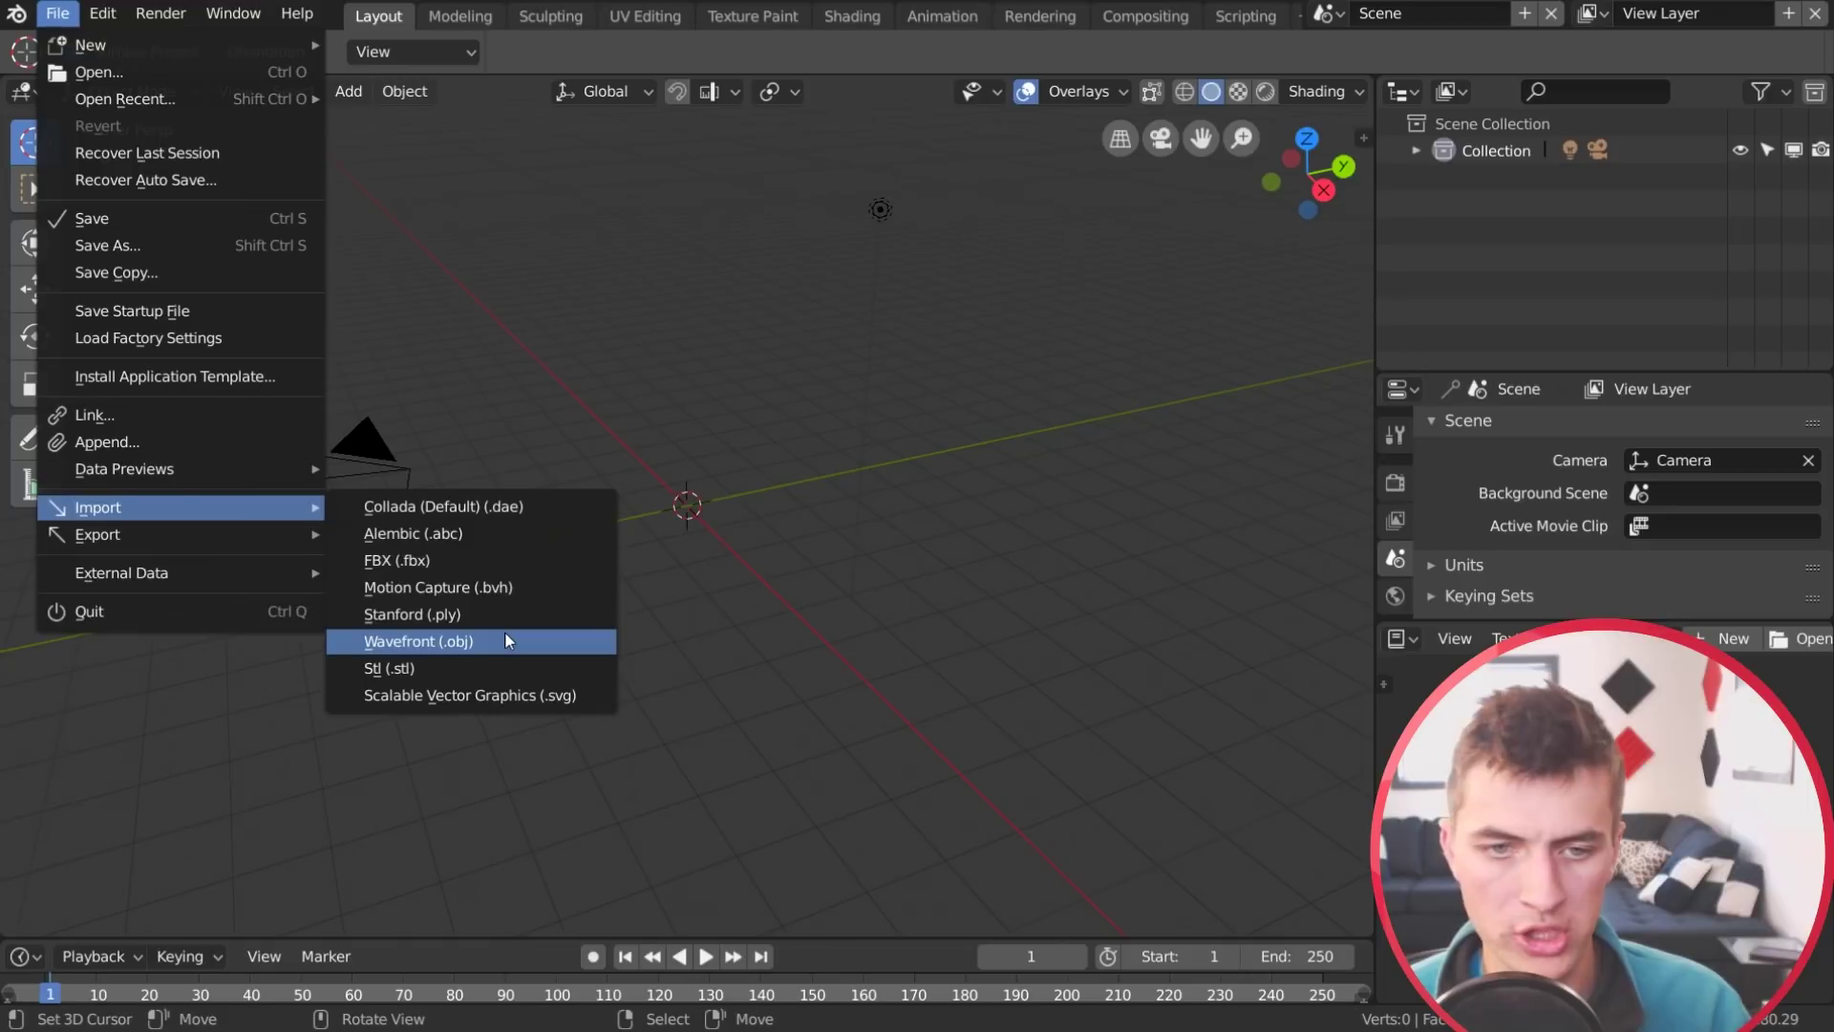
pyautogui.click(506, 634)
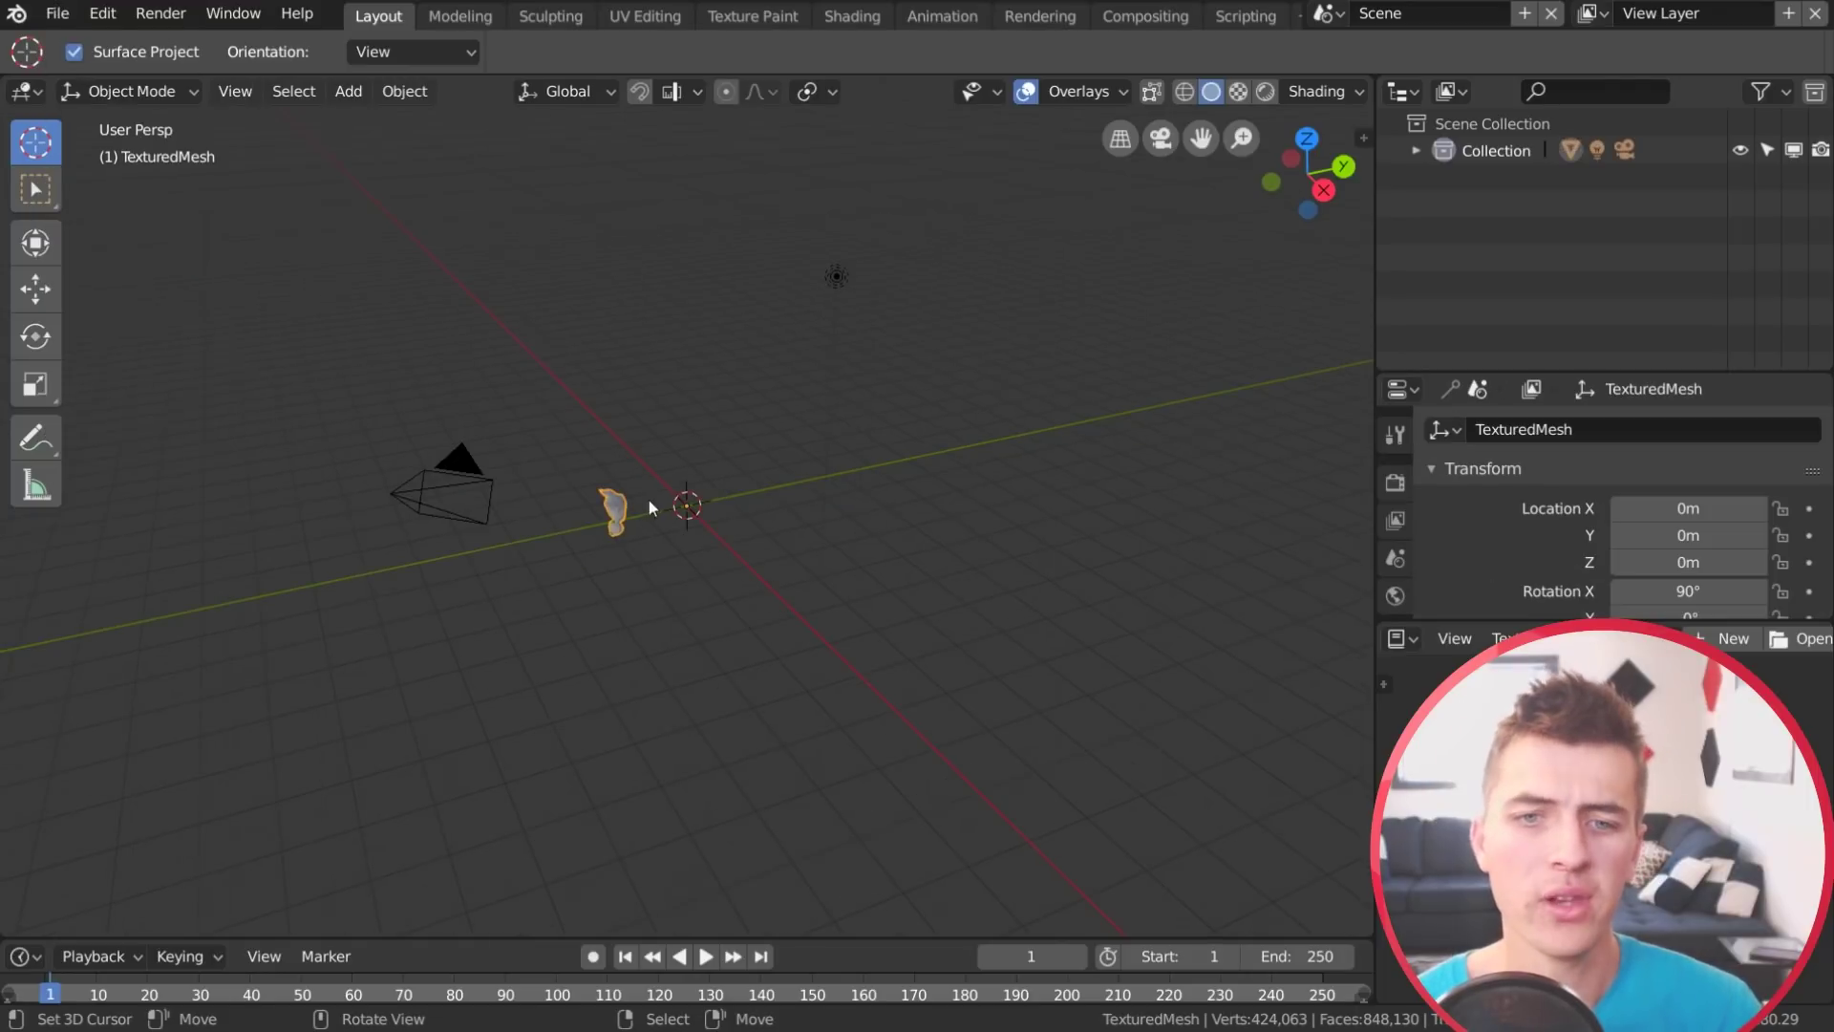
# Rotate the imported upside-down head mesh 180° in the front view so it stands upright
pyautogui.scroll(4, 626, 524)
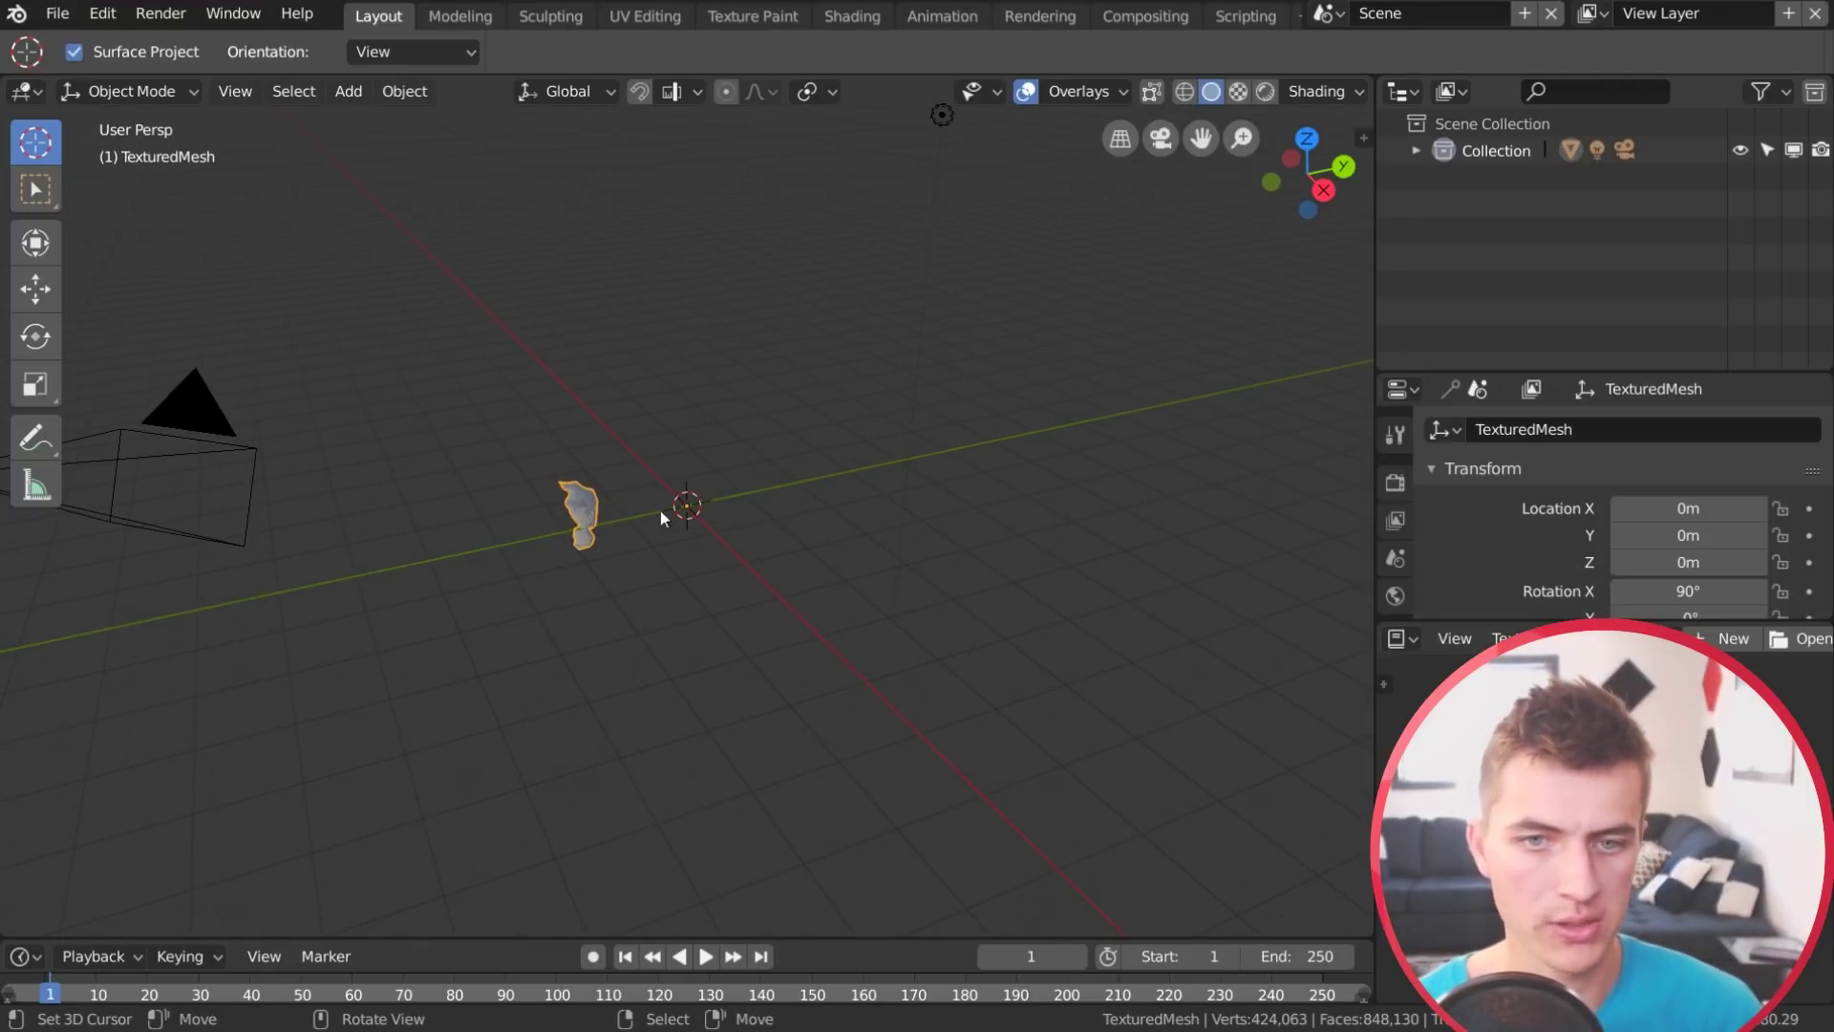
pyautogui.press('KP_1')
pyautogui.scroll(4, 761, 526)
pyautogui.scroll(5, 750, 535)
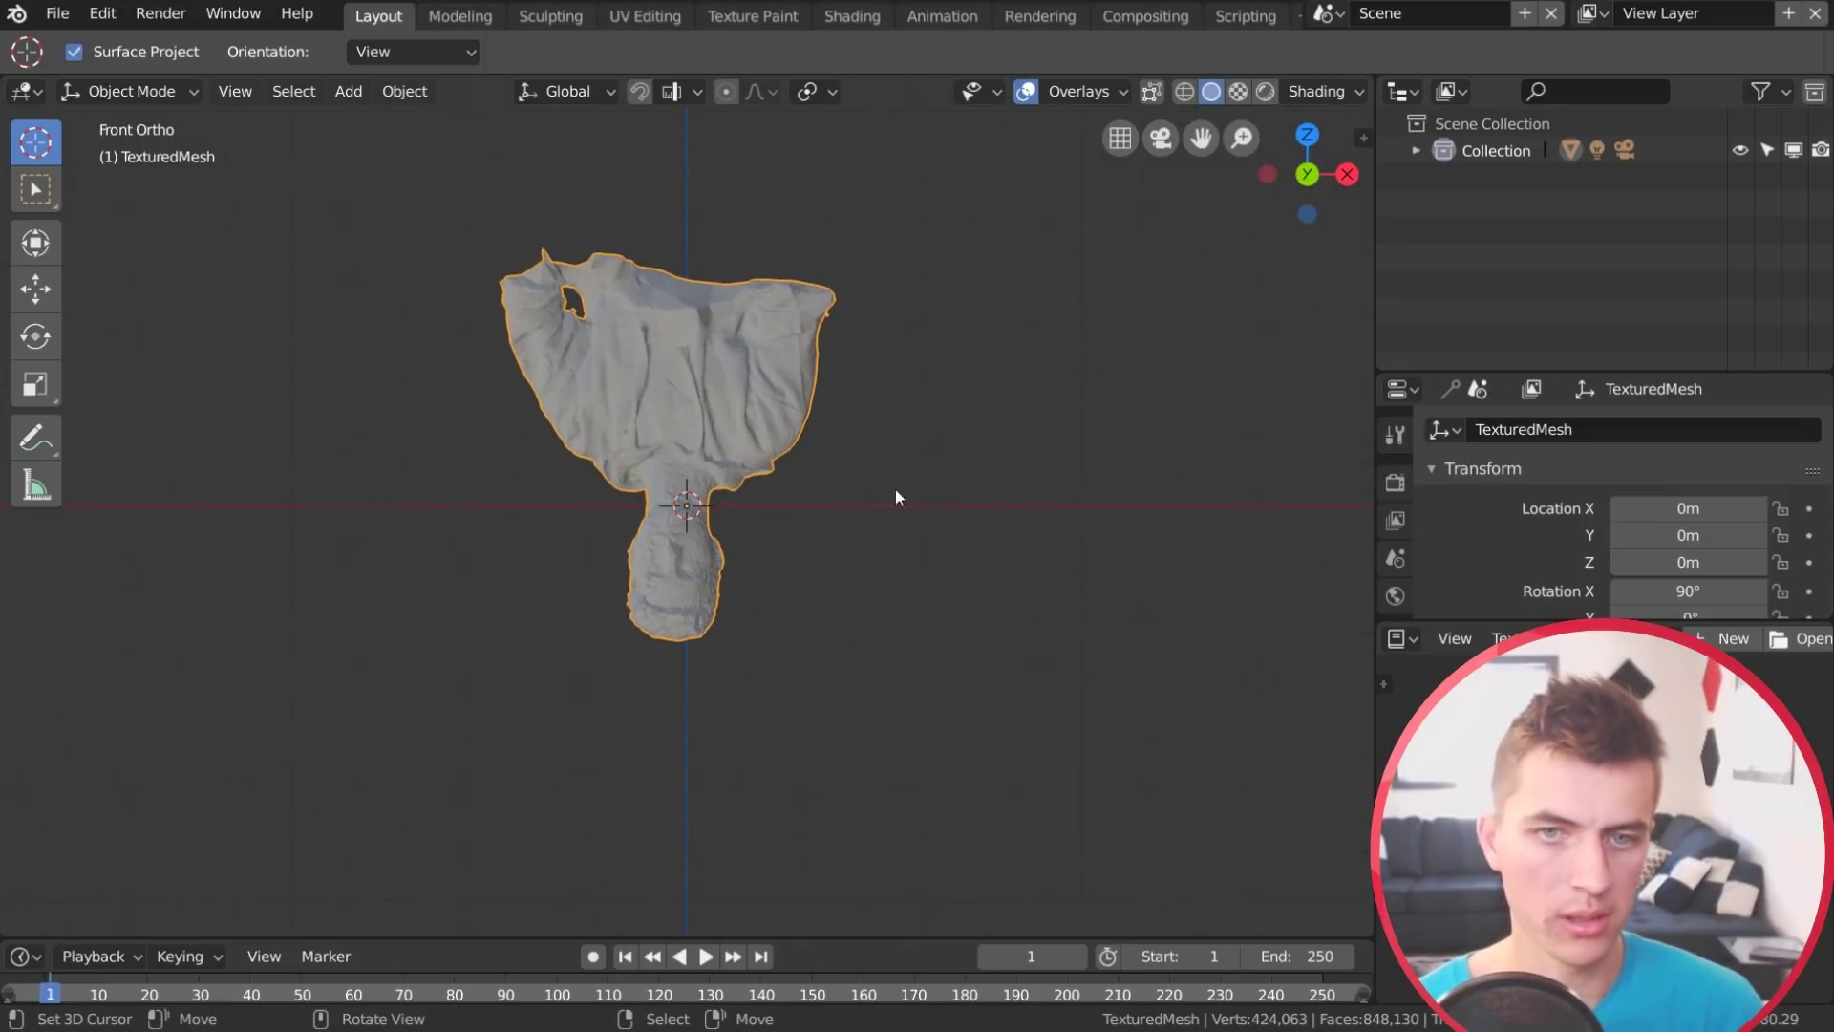
pyautogui.write('r180')
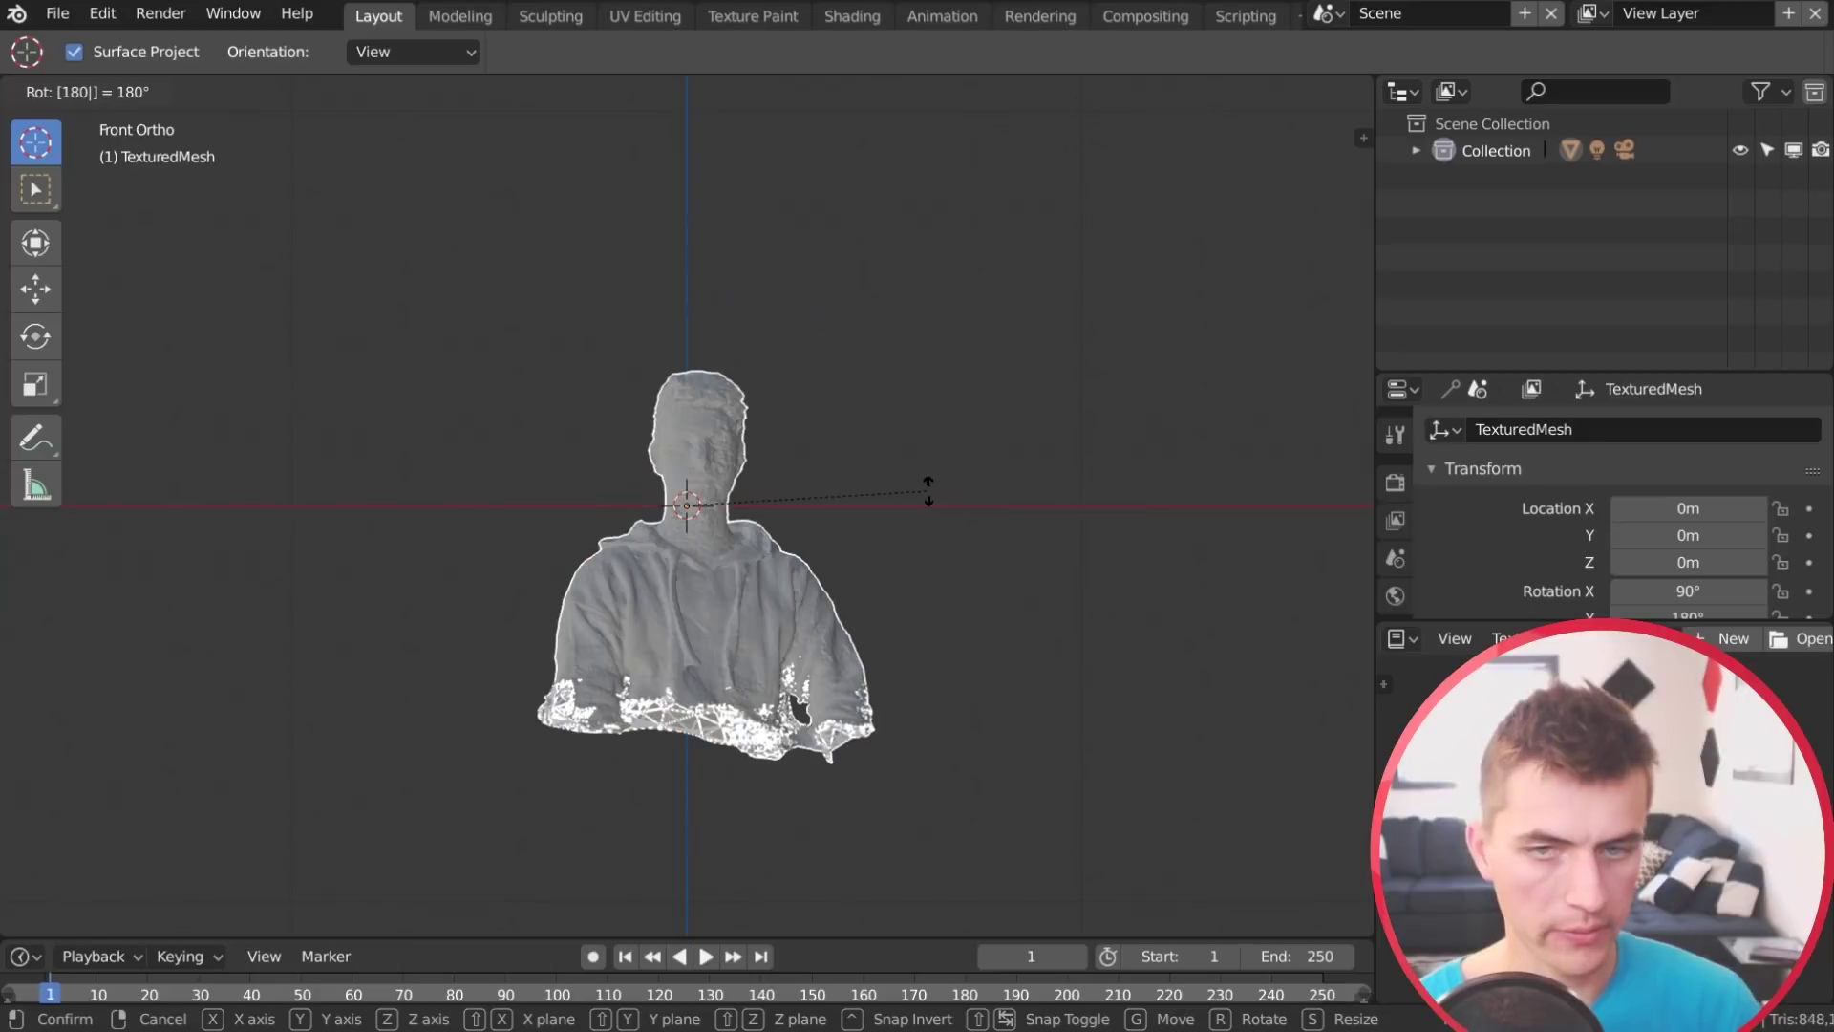
pyautogui.press('Return')
# Deselect the mesh and examine the untextured head's surface up close from the front
pyautogui.moveTo(803, 519); pyautogui.dragTo(488, 599, button='middle')
pyautogui.scroll(-3, 656, 526)
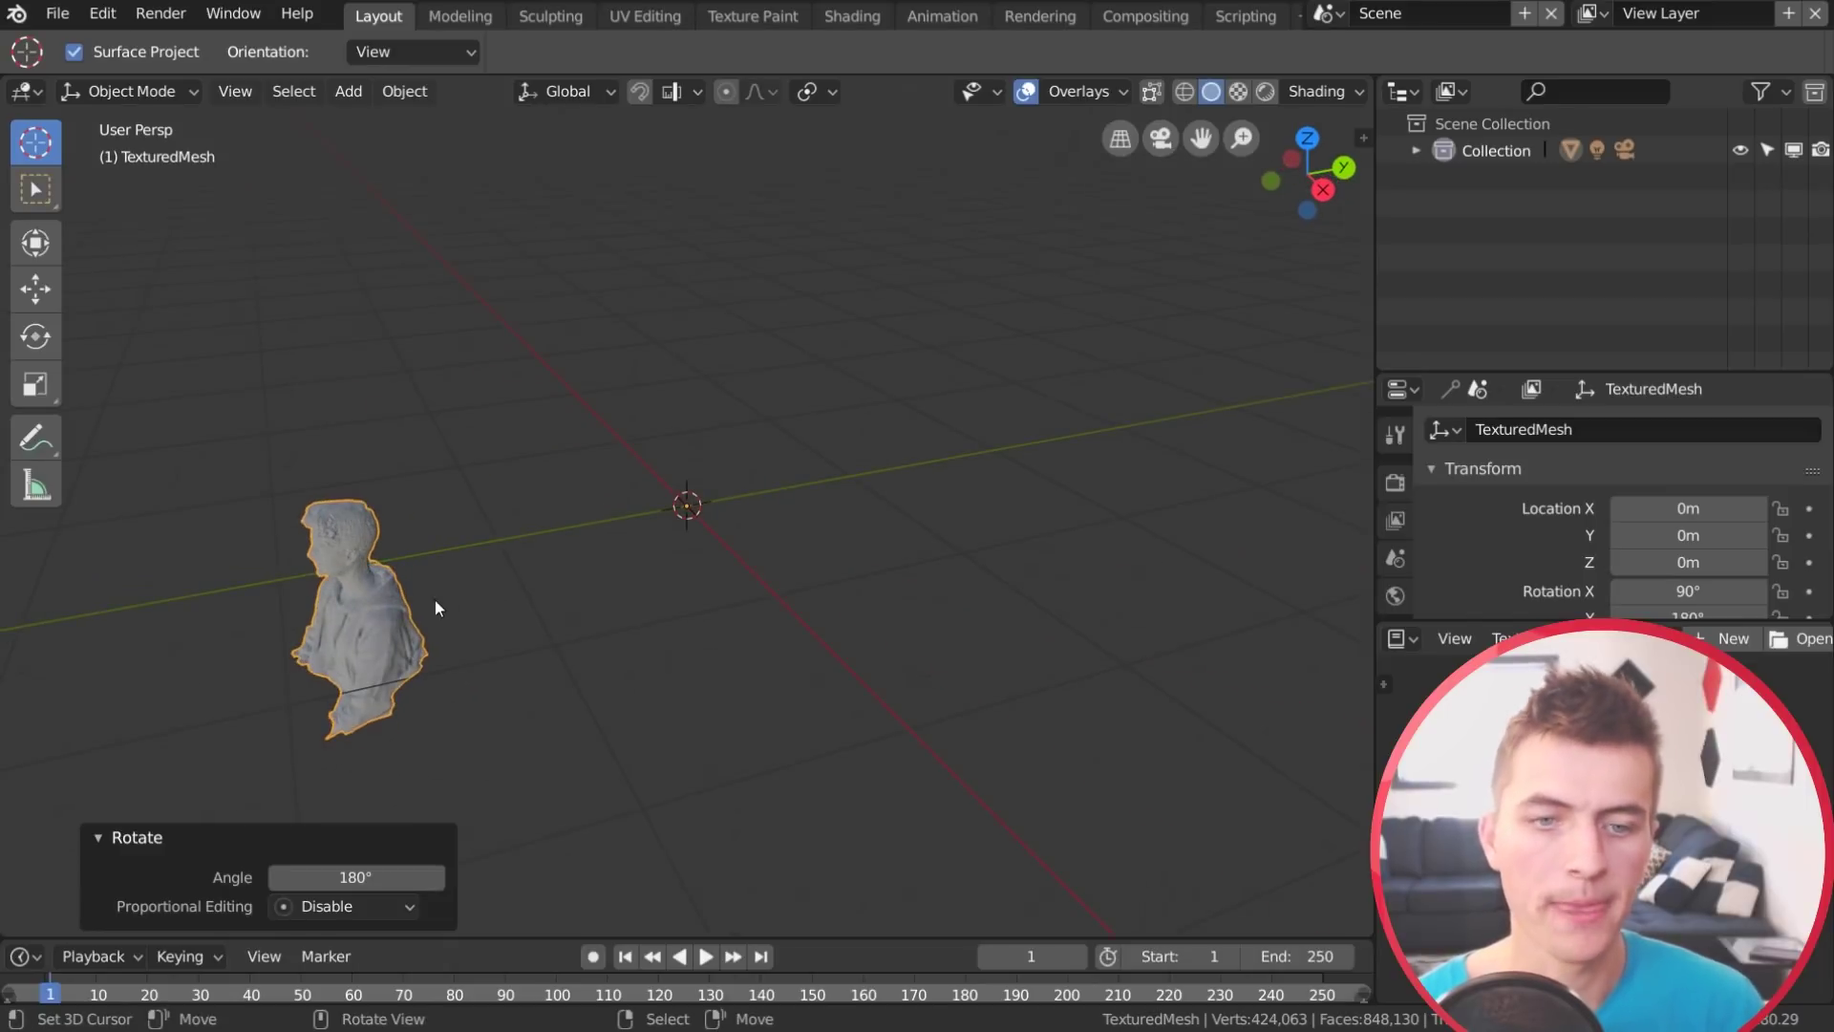
pyautogui.press('KP_1')
pyautogui.scroll(5, 673, 528)
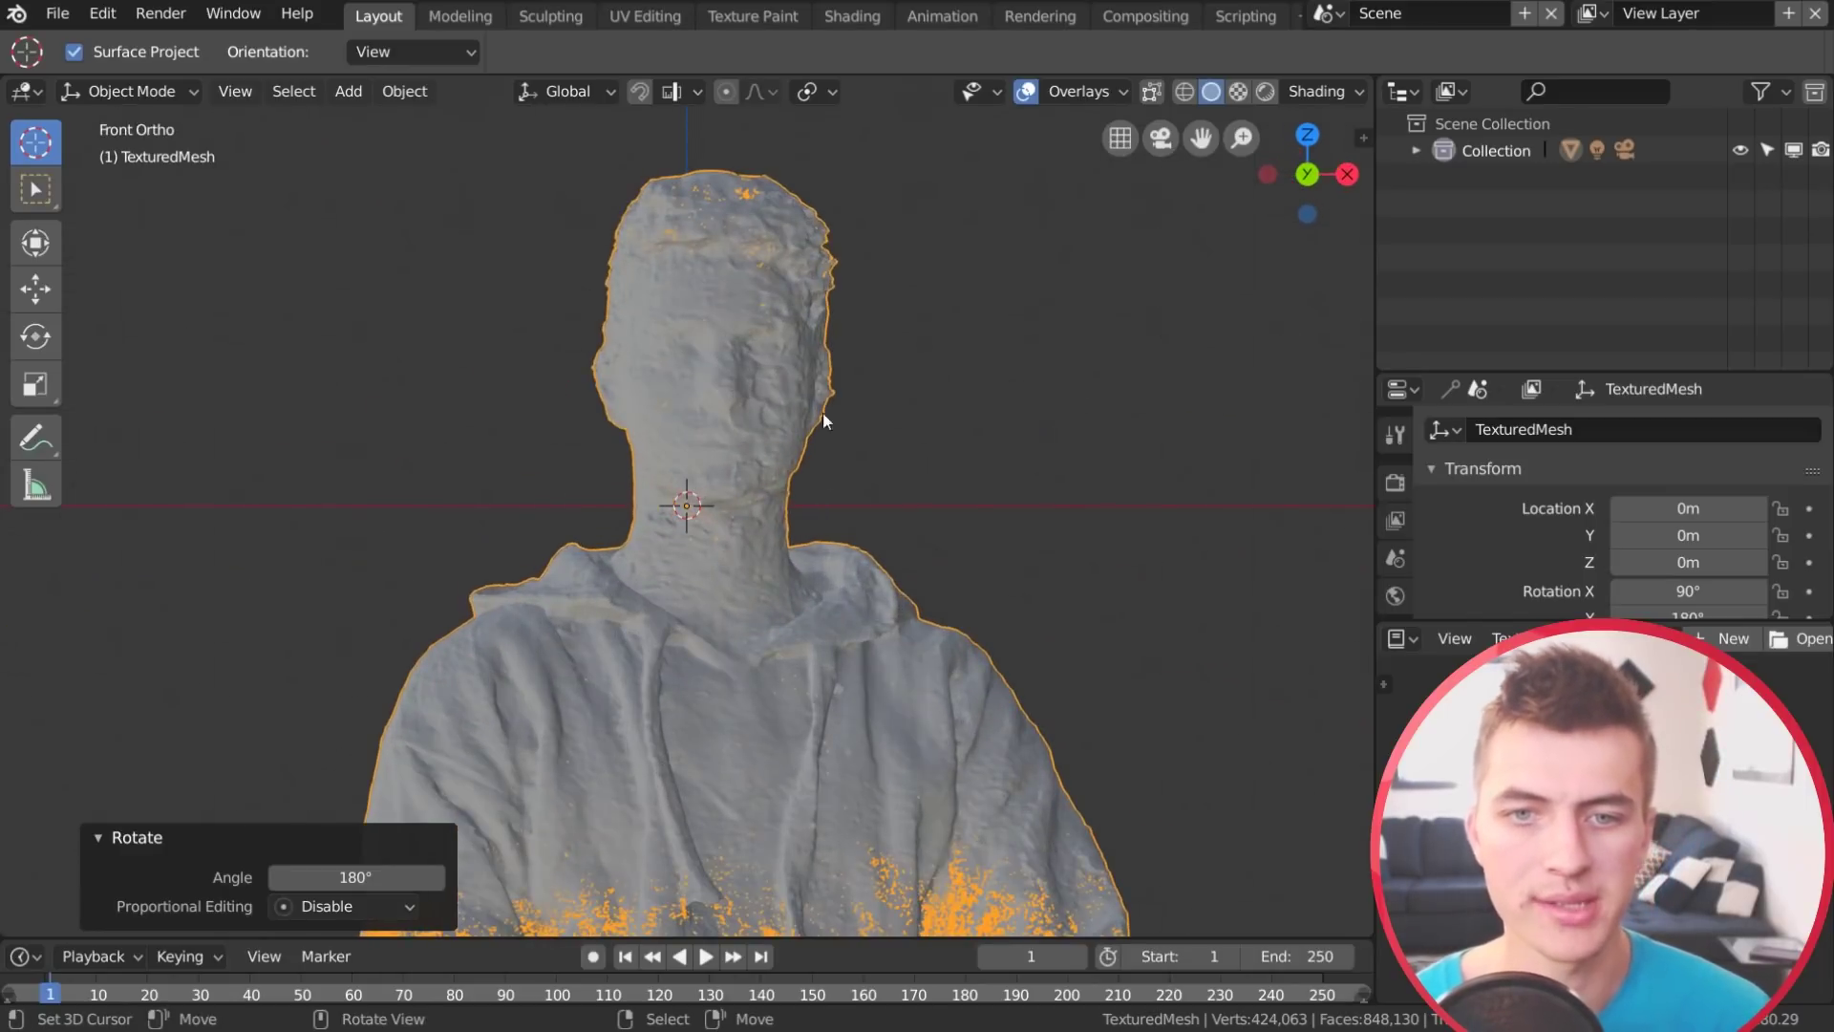
pyautogui.scroll(4, 825, 686)
pyautogui.keyDown('shift'); pyautogui.moveTo(820, 556); pyautogui.dragTo(786, 487, button='middle'); pyautogui.keyUp('shift')
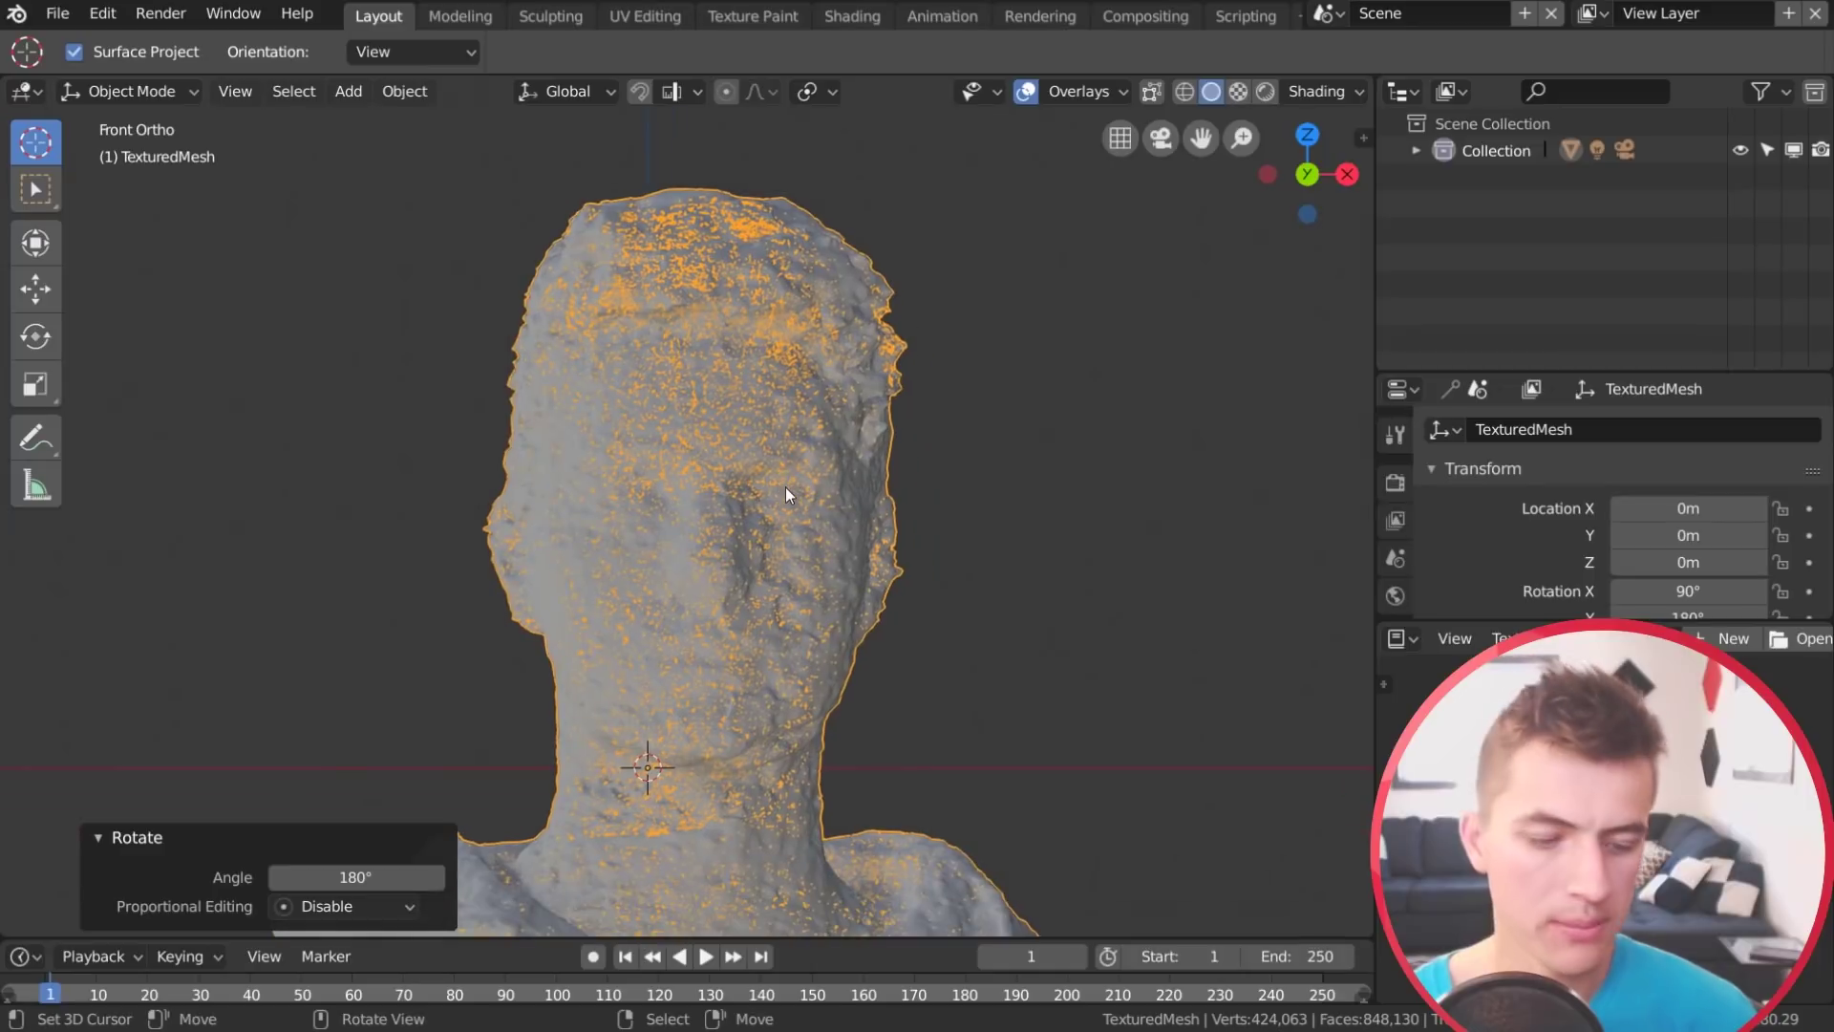
pyautogui.hotkey('alt', 'a')
pyautogui.moveTo(914, 564); pyautogui.dragTo(884, 562, button='middle')
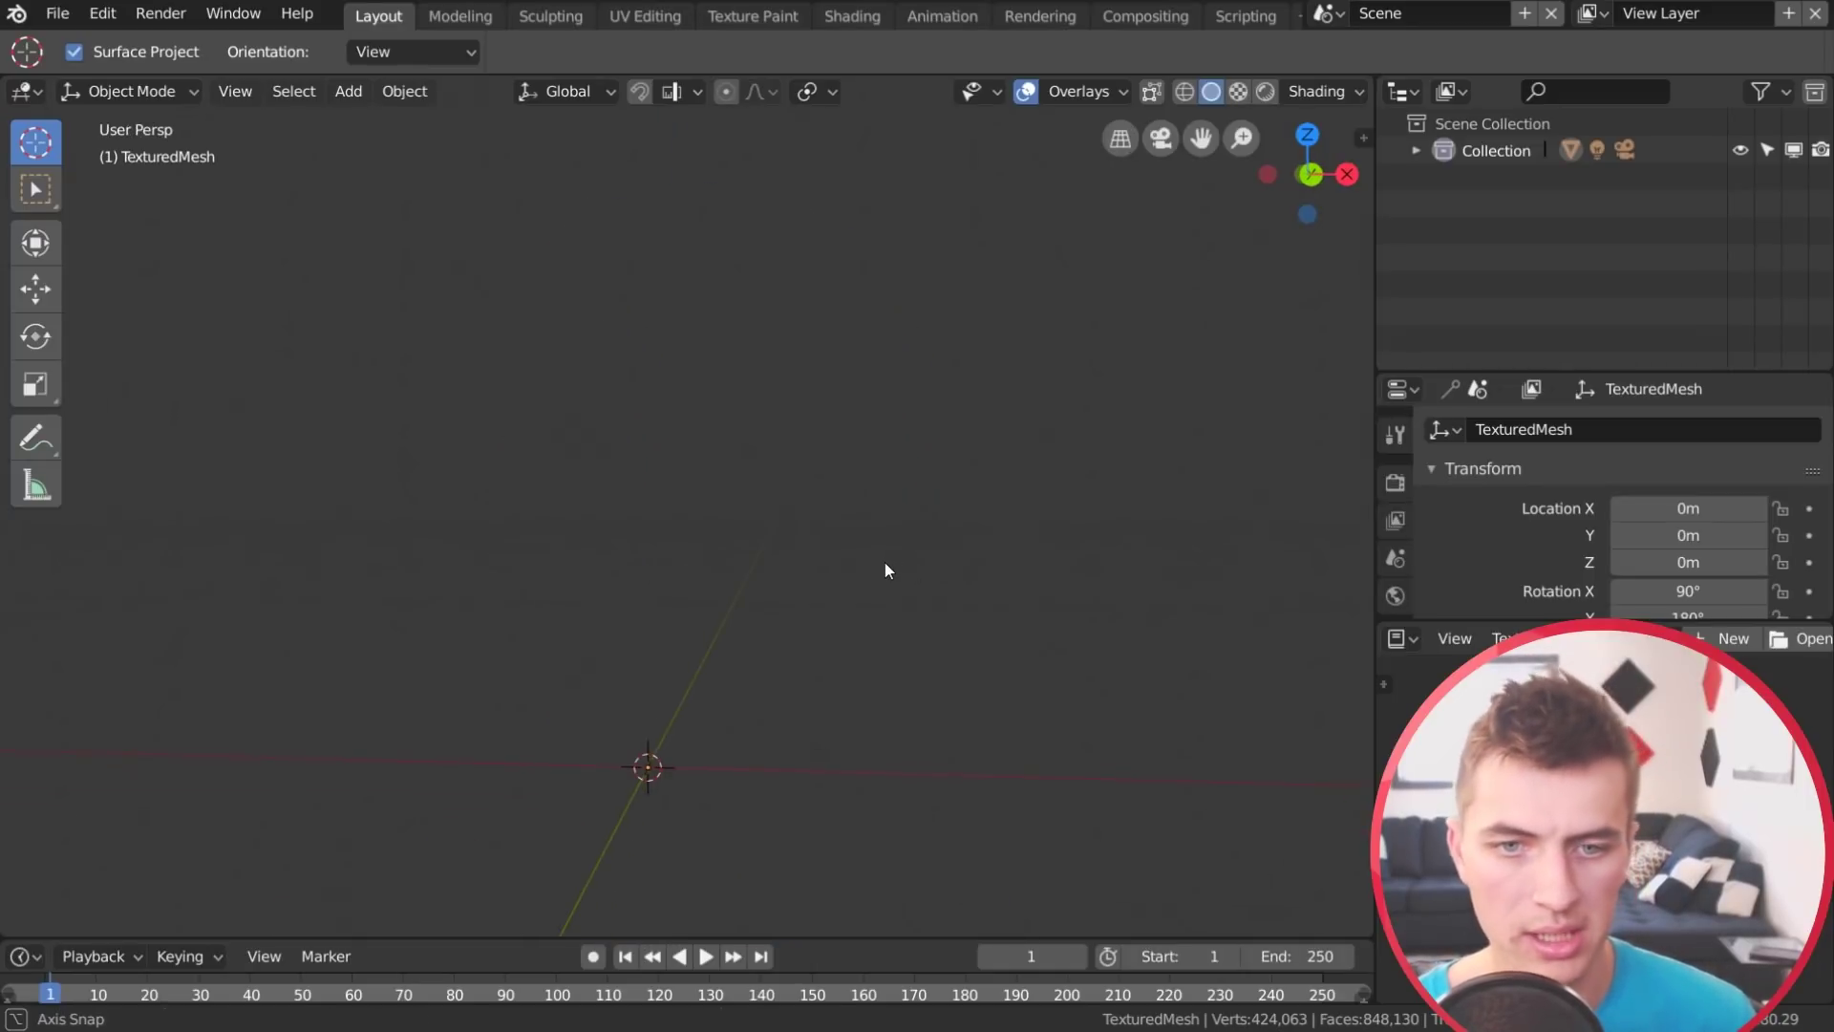
pyautogui.press('KP_1')
pyautogui.keyDown('shift'); pyautogui.moveTo(682, 639); pyautogui.dragTo(778, 594, button='middle'); pyautogui.keyUp('shift')
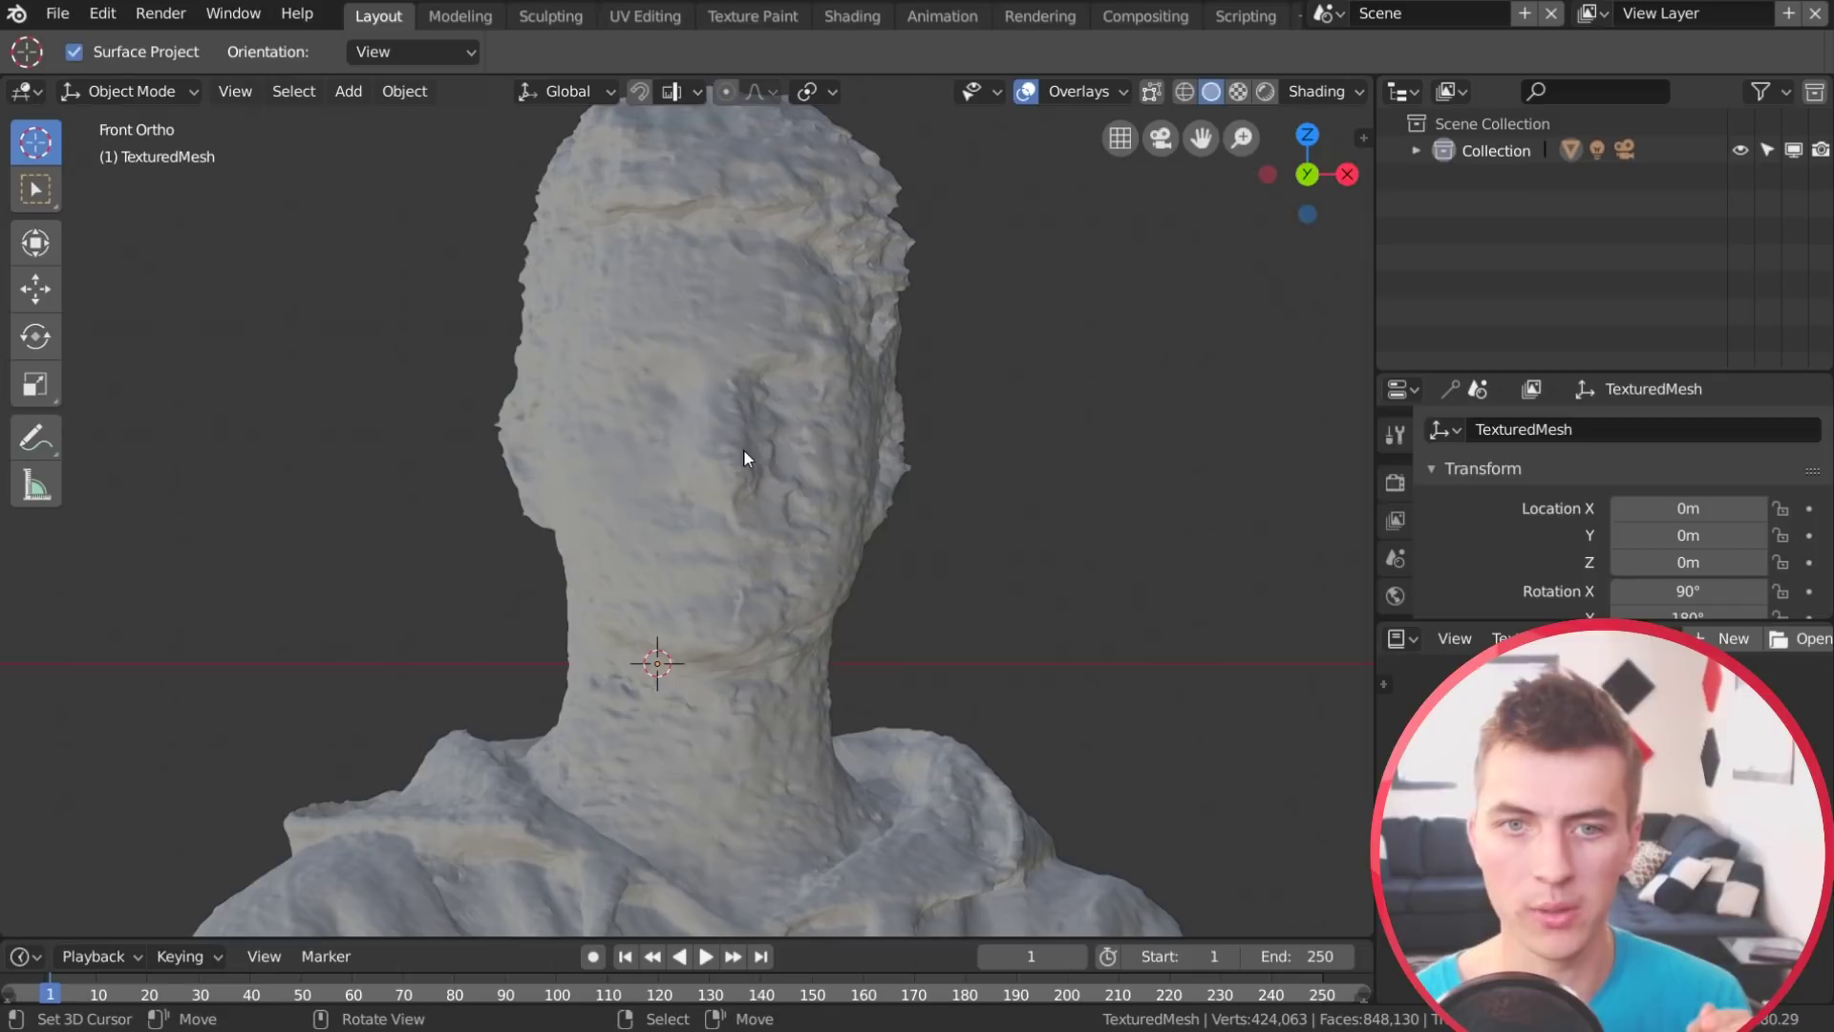
# Duplicate the head mesh in place without moving the copy
pyautogui.click(780, 447)
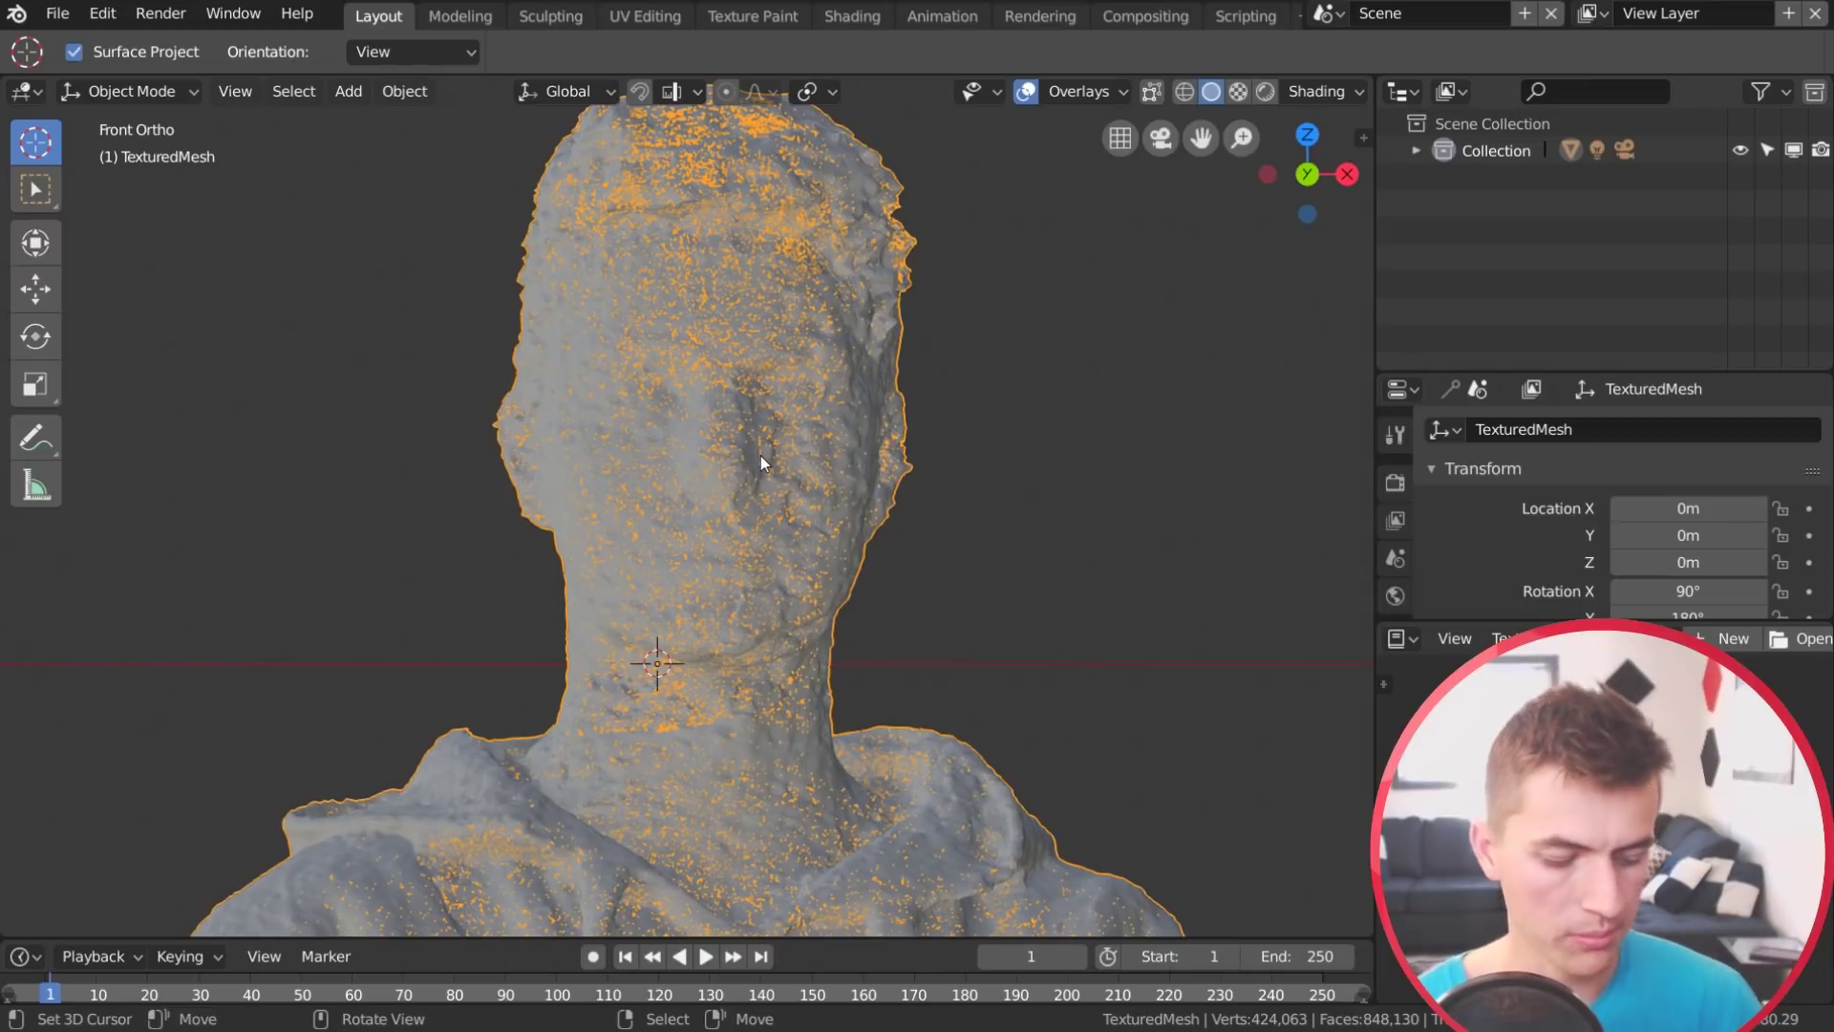
pyautogui.hotkey('shift', 'd')
pyautogui.press('Escape')
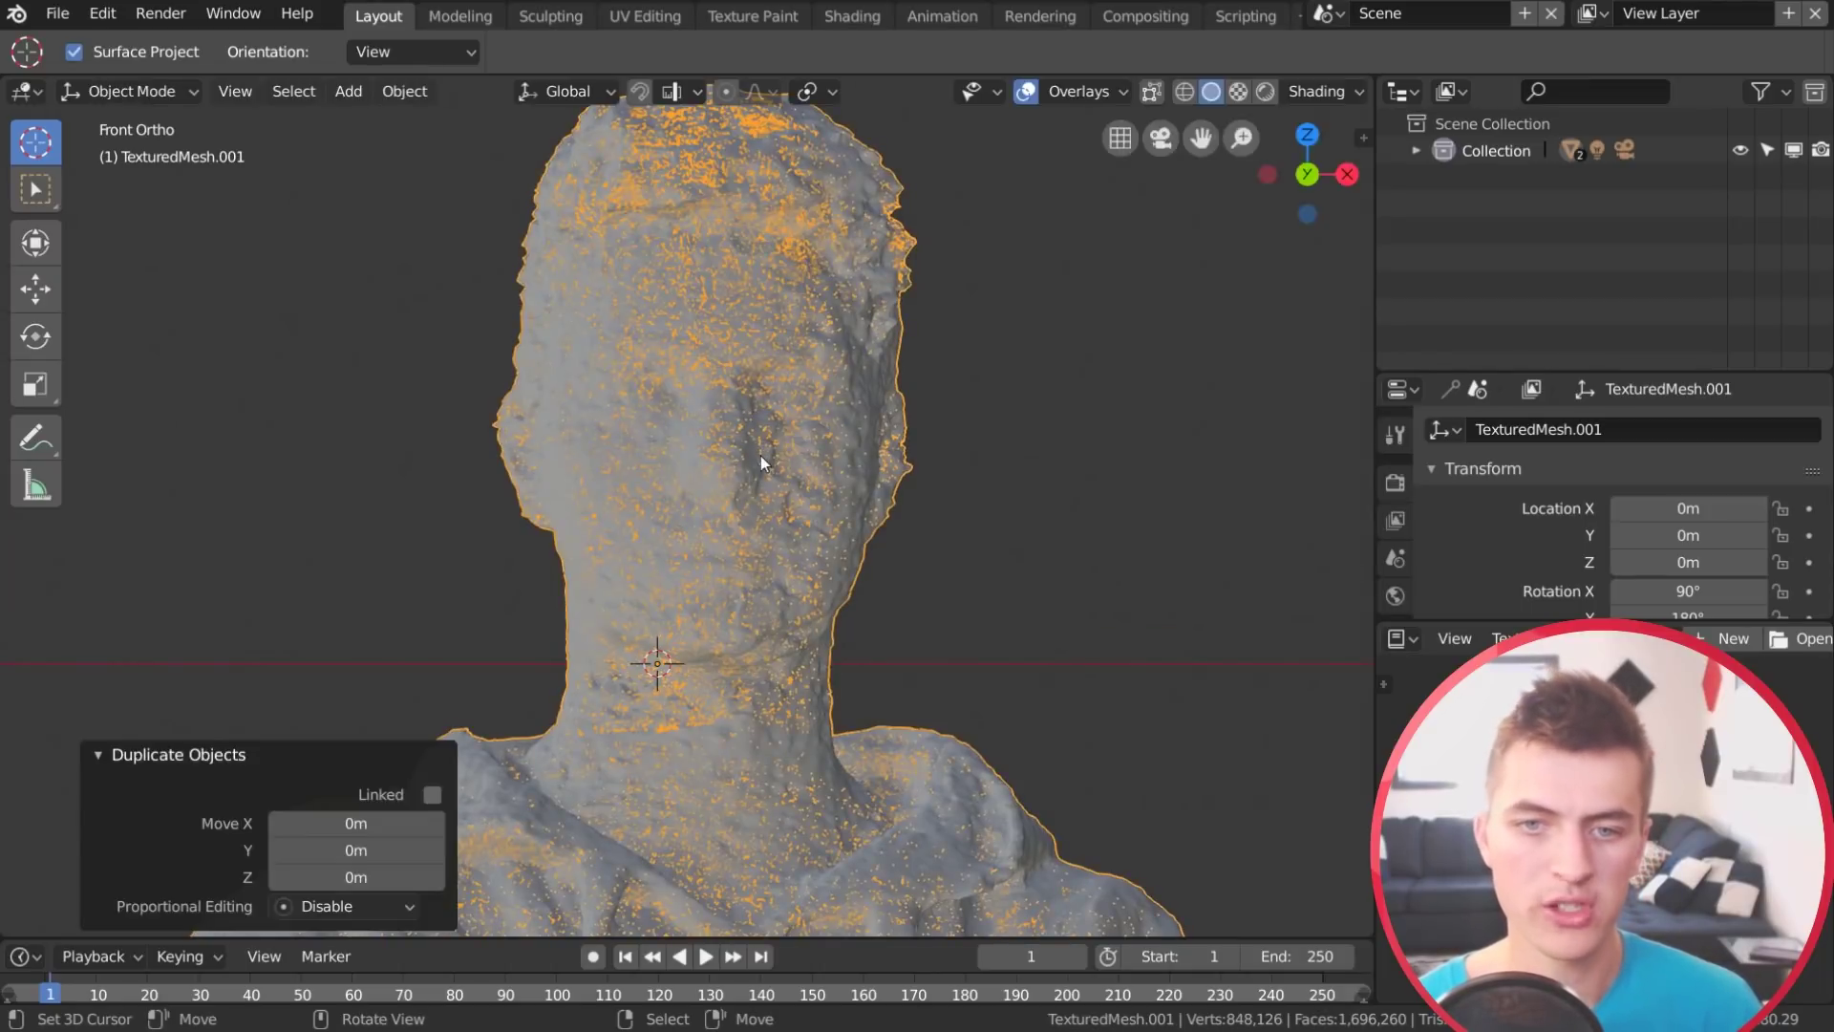
# Move the duplicate mesh into a new collection named Collection 2 and hide that collection in the viewport
pyautogui.press('m')
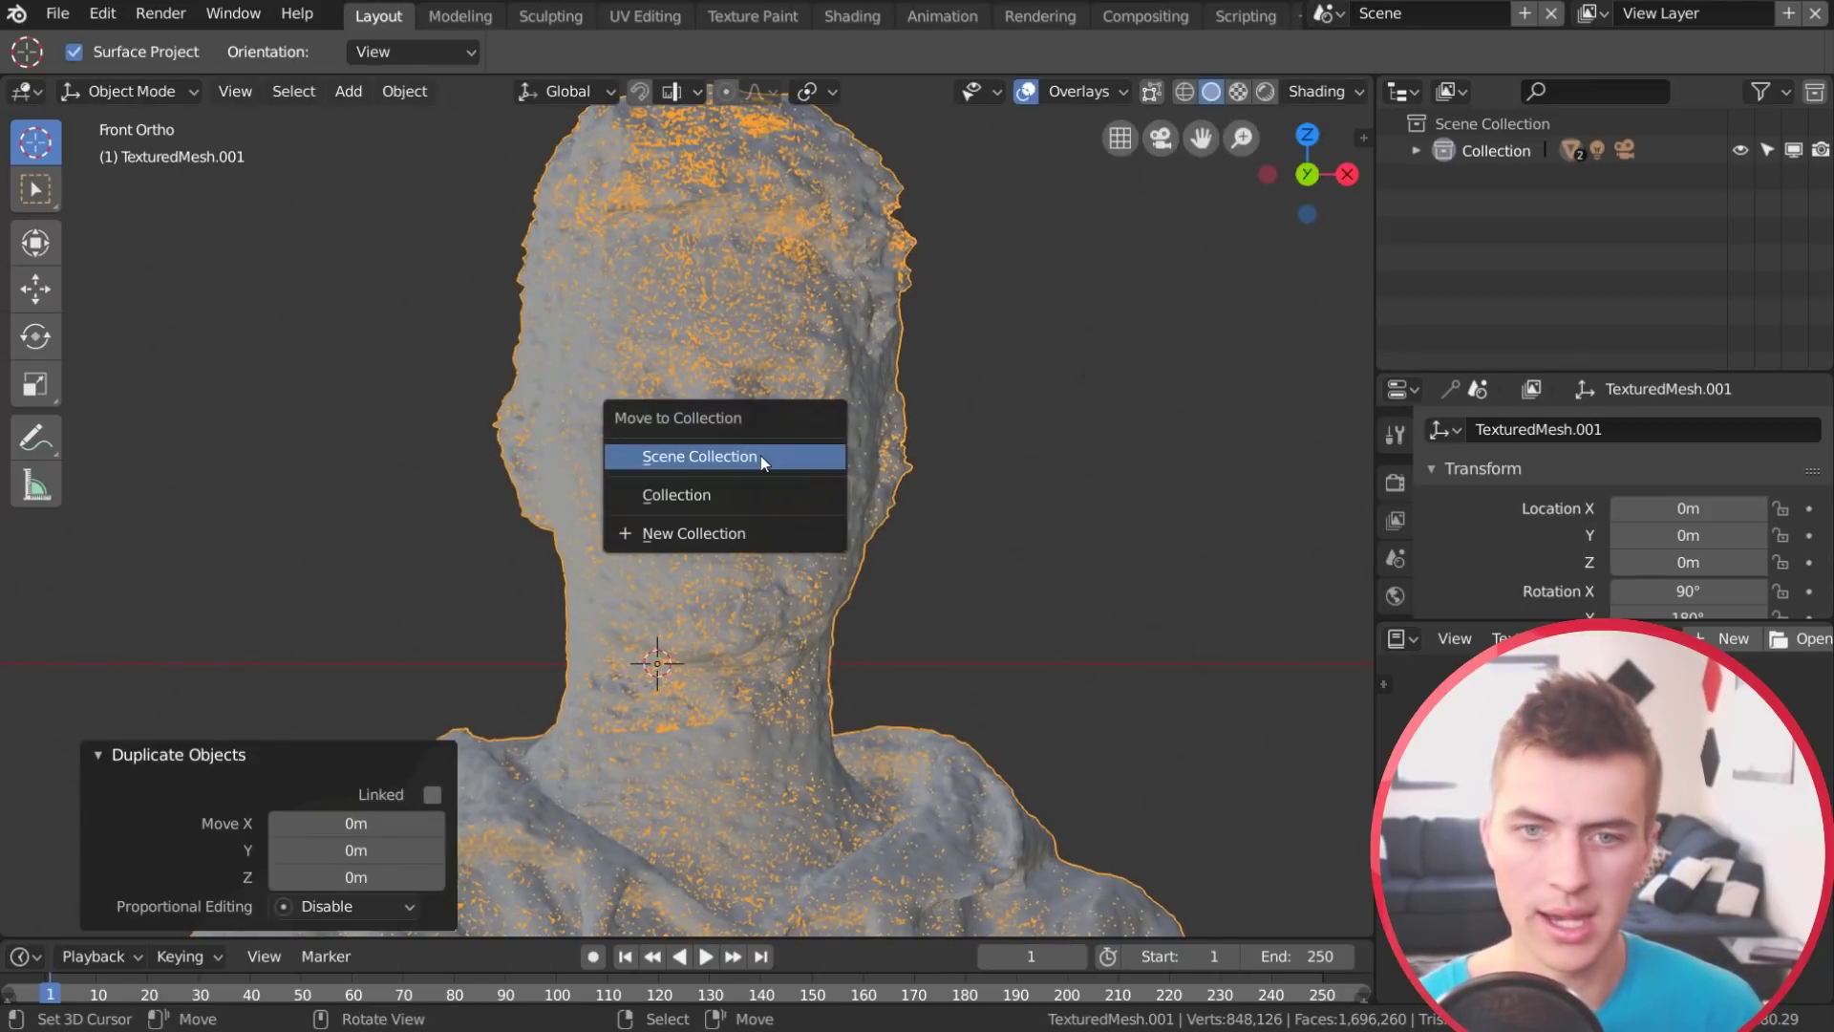
pyautogui.click(748, 531)
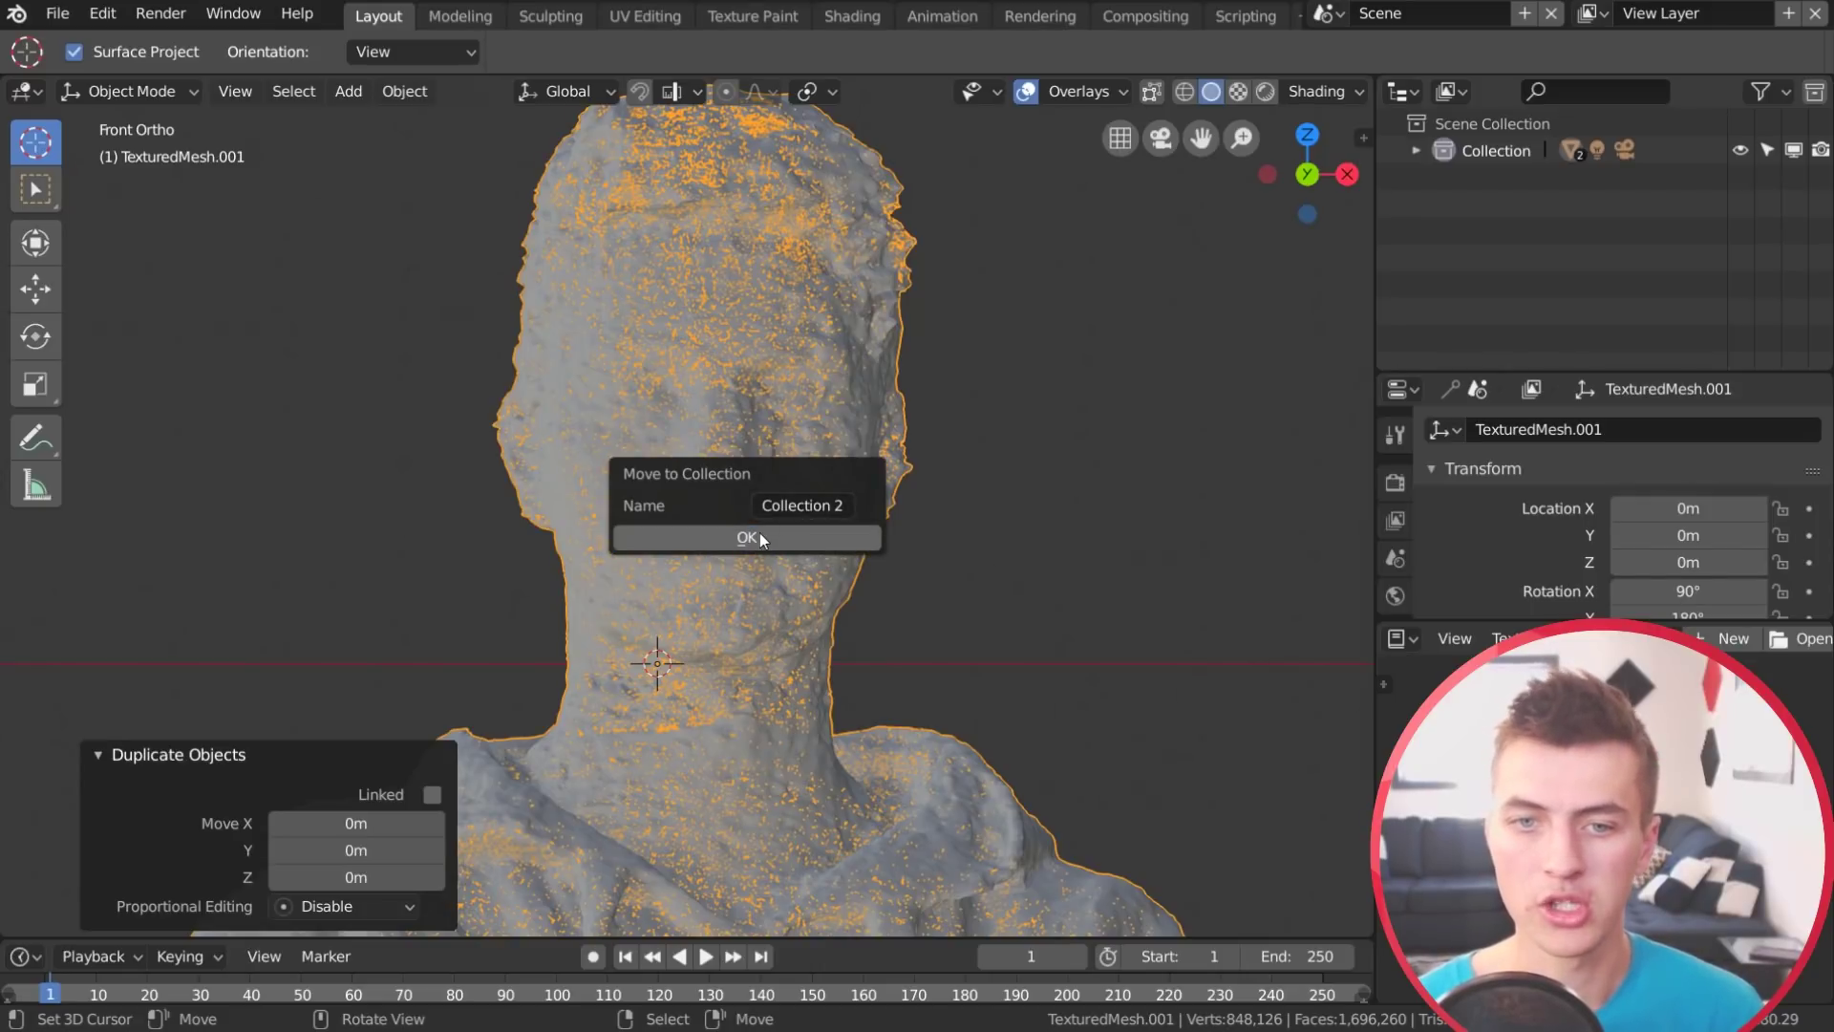
pyautogui.click(757, 535)
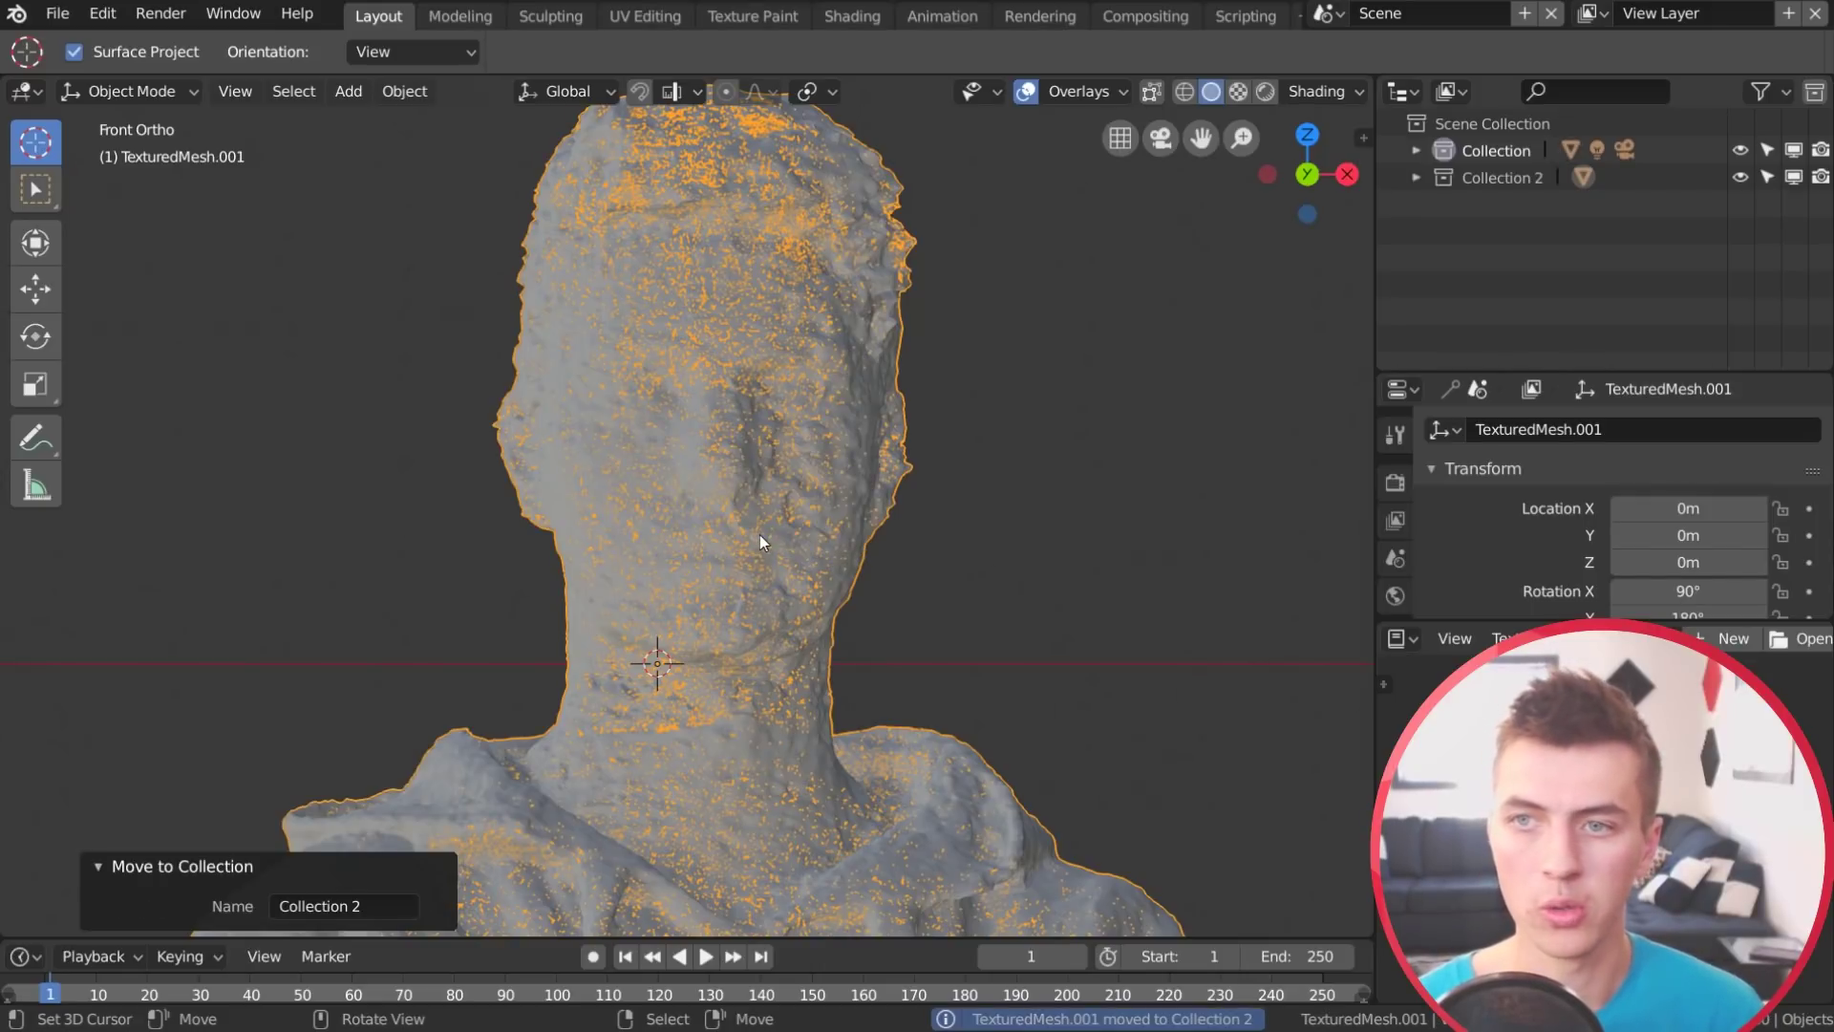
pyautogui.click(1793, 179)
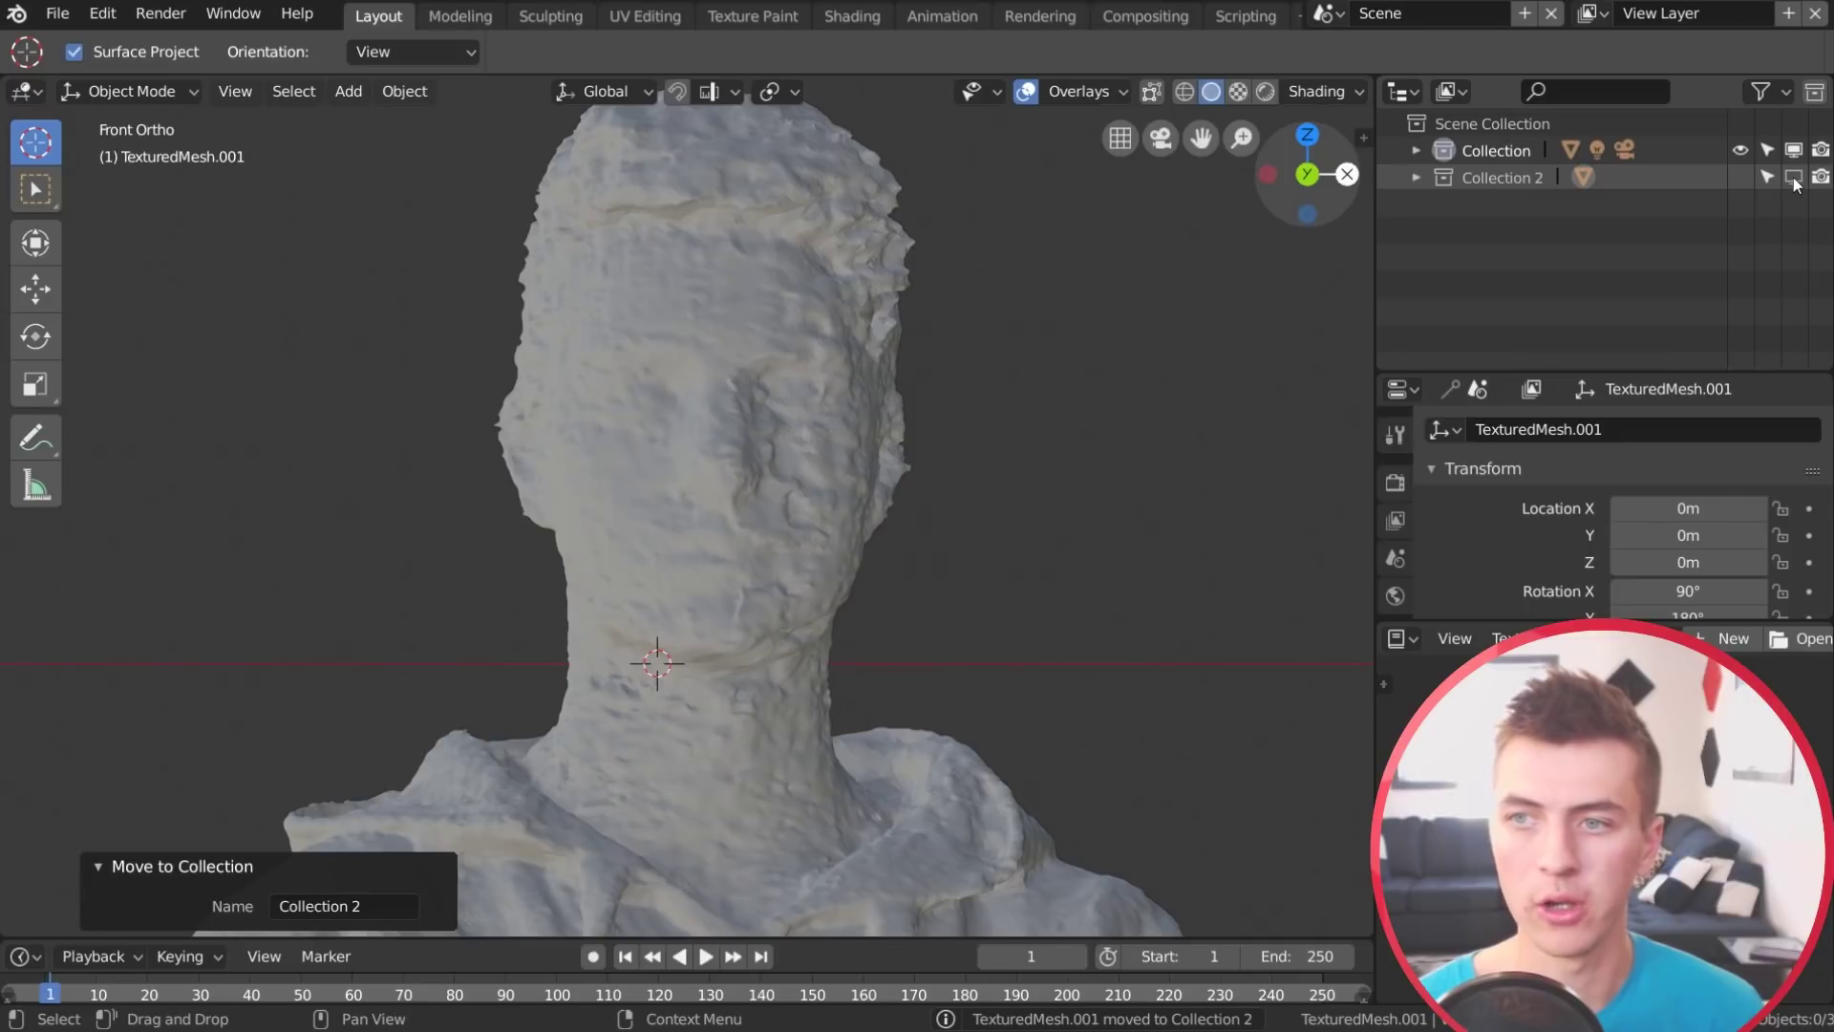
# Select the original head mesh, enlarge the properties area and add a Decimate modifier to the mesh
pyautogui.scroll(-2, 912, 473)
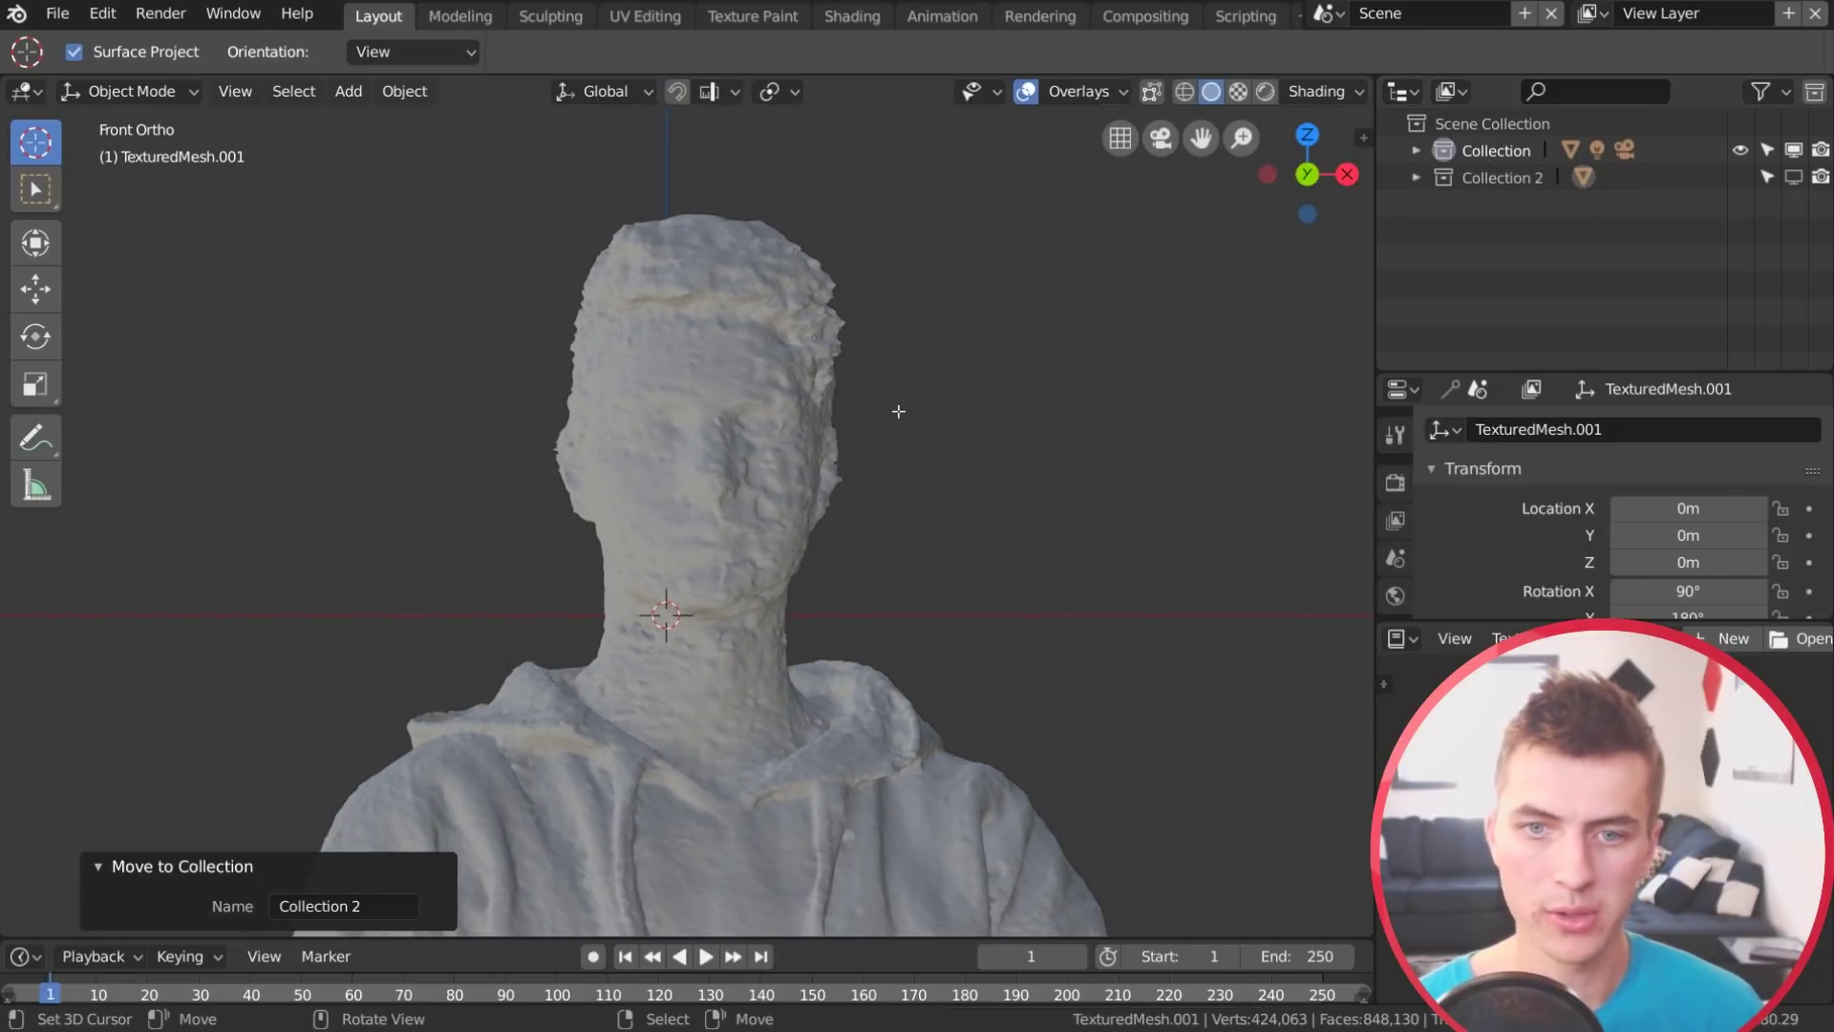
pyautogui.click(733, 519)
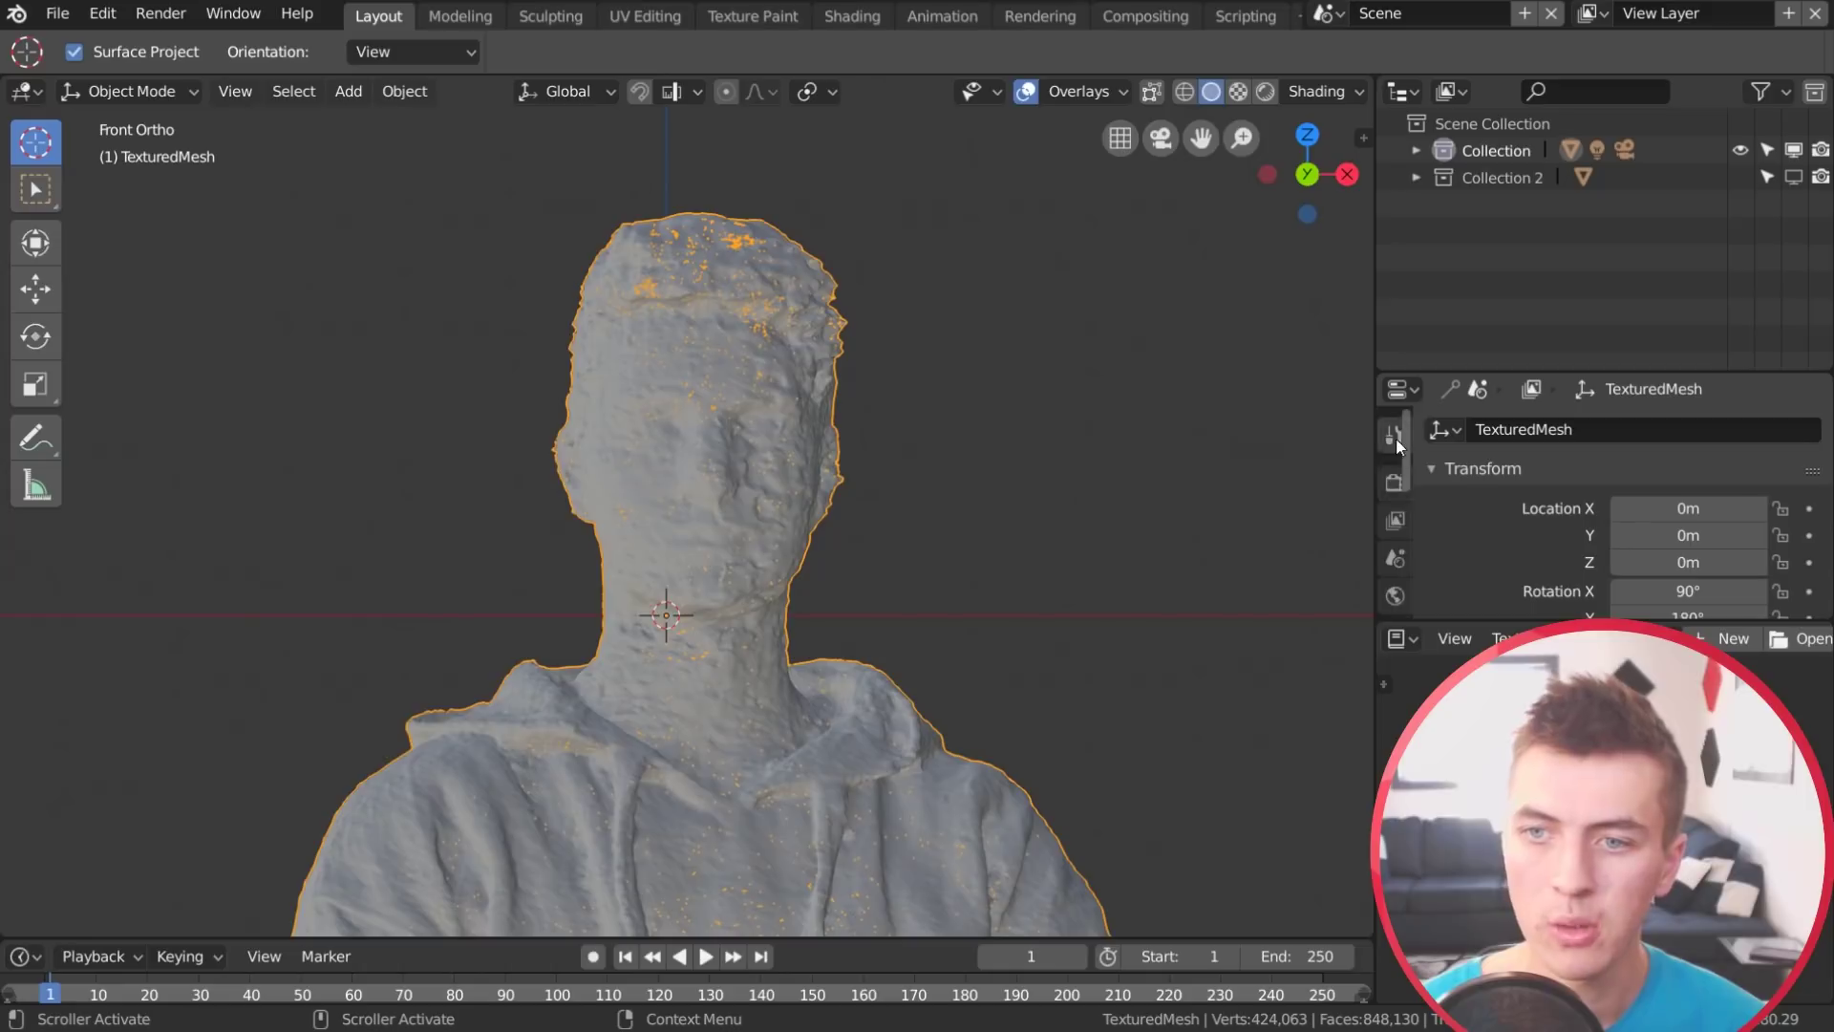
pyautogui.scroll(-1, 1396, 449)
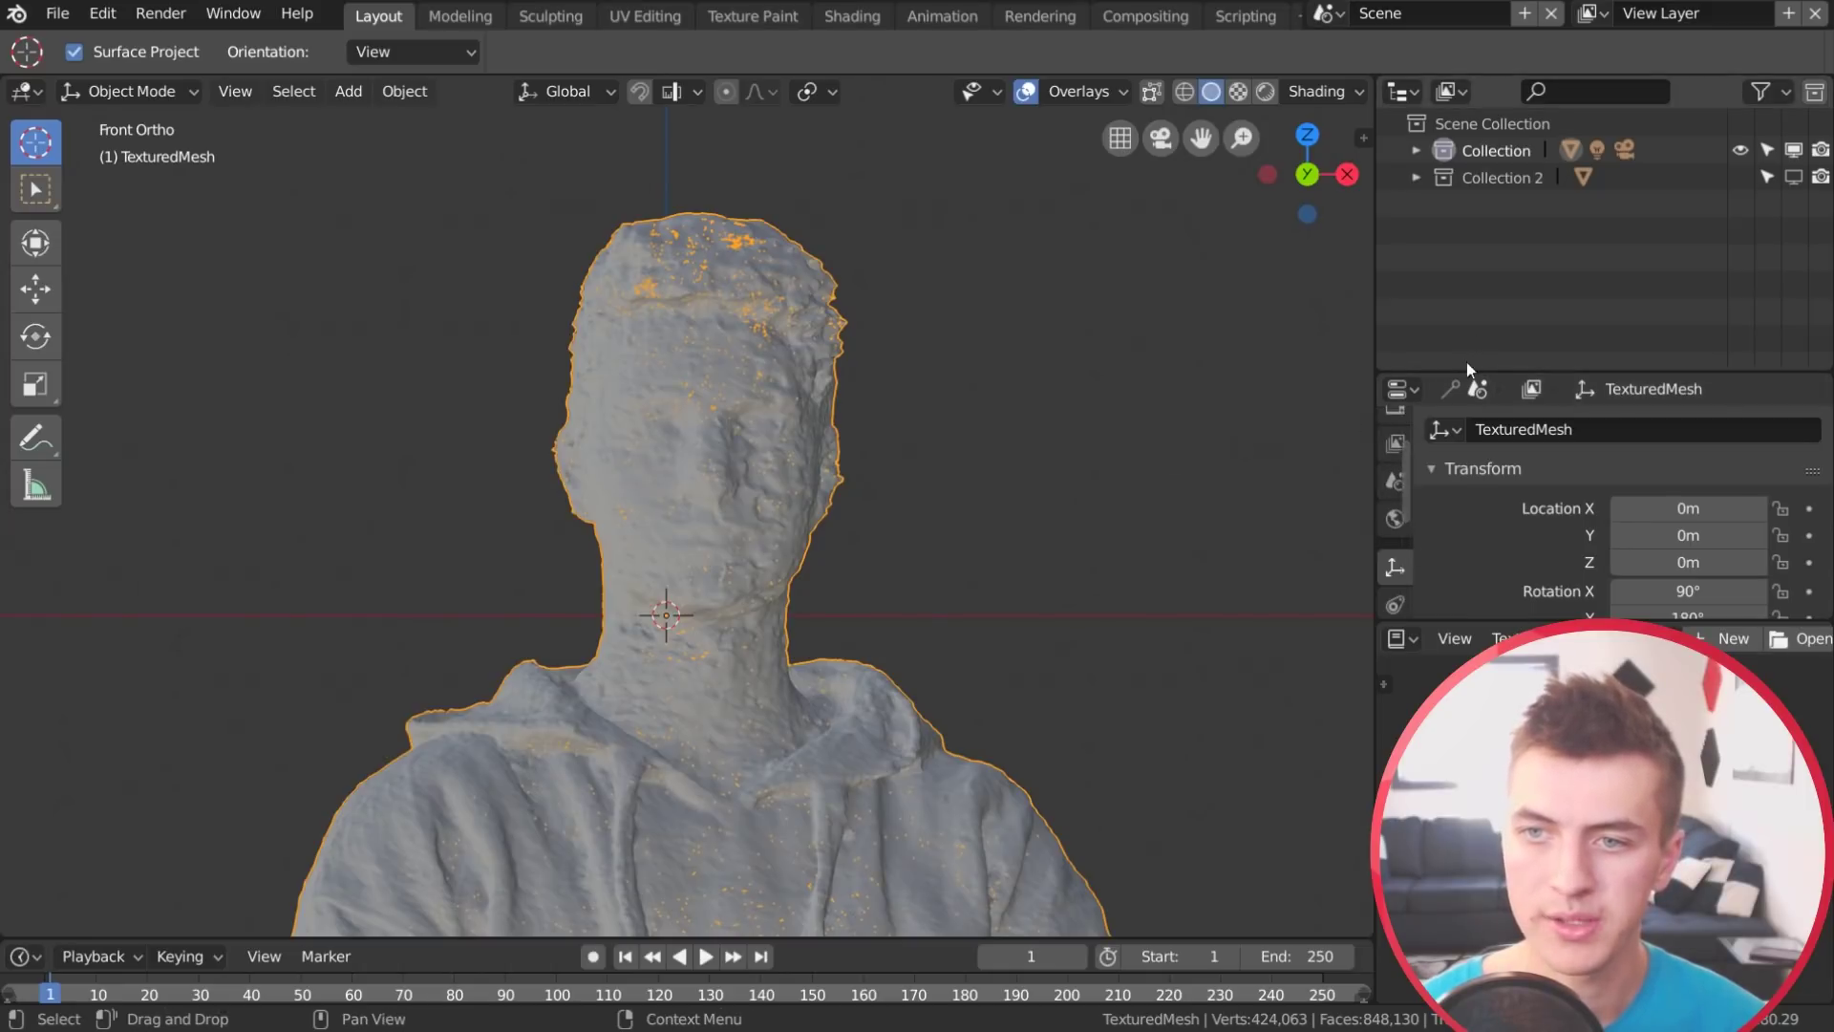
pyautogui.moveTo(1460, 371); pyautogui.dragTo(1459, 231)
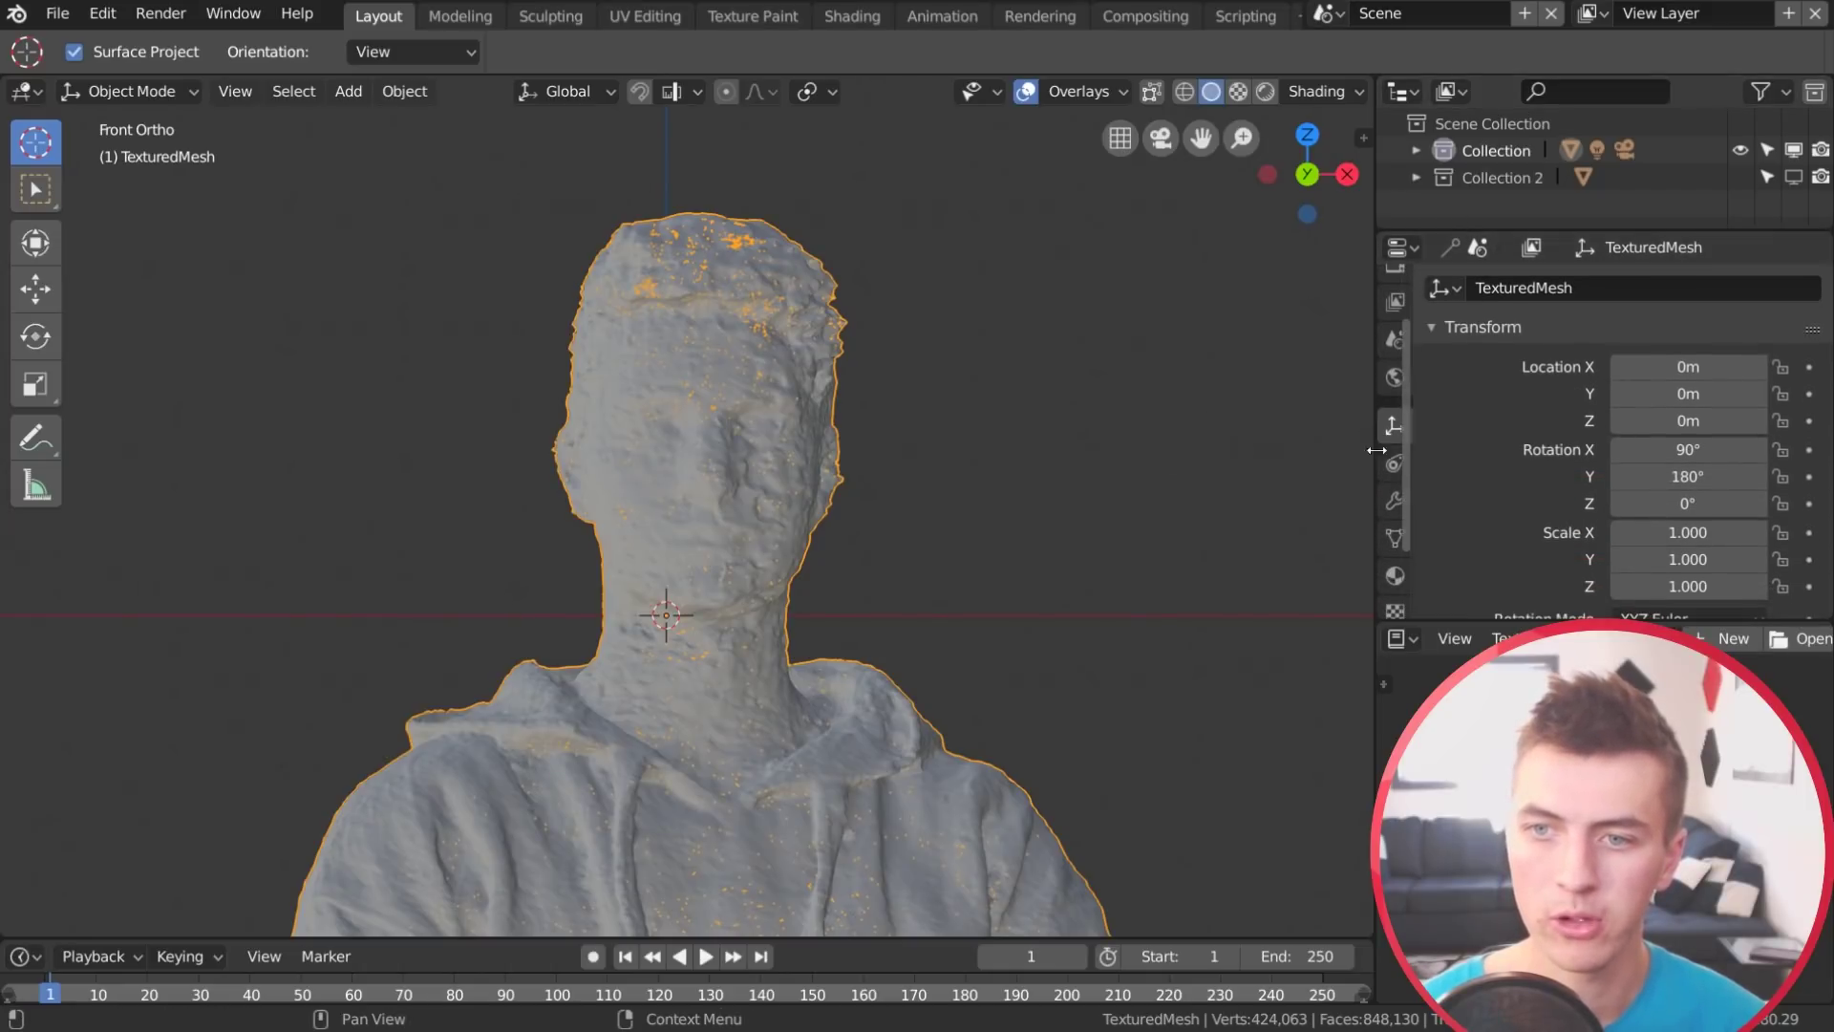
pyautogui.click(1391, 497)
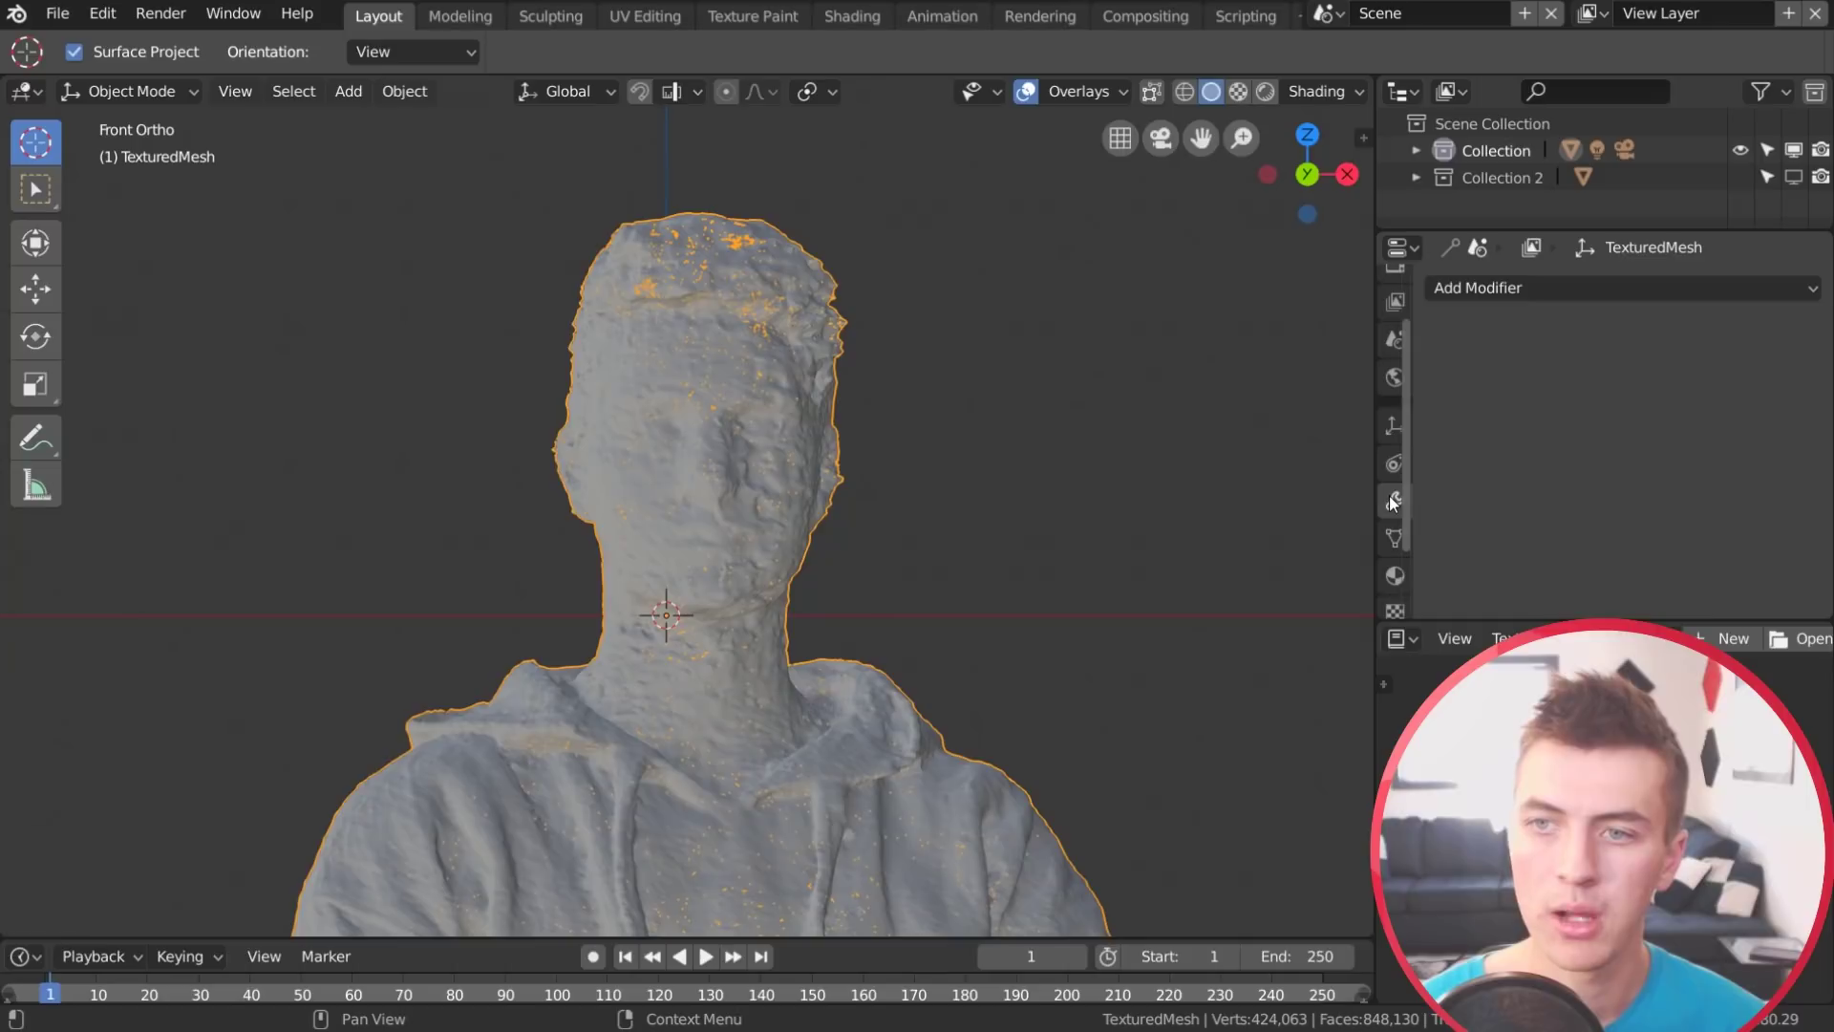
pyautogui.click(1518, 289)
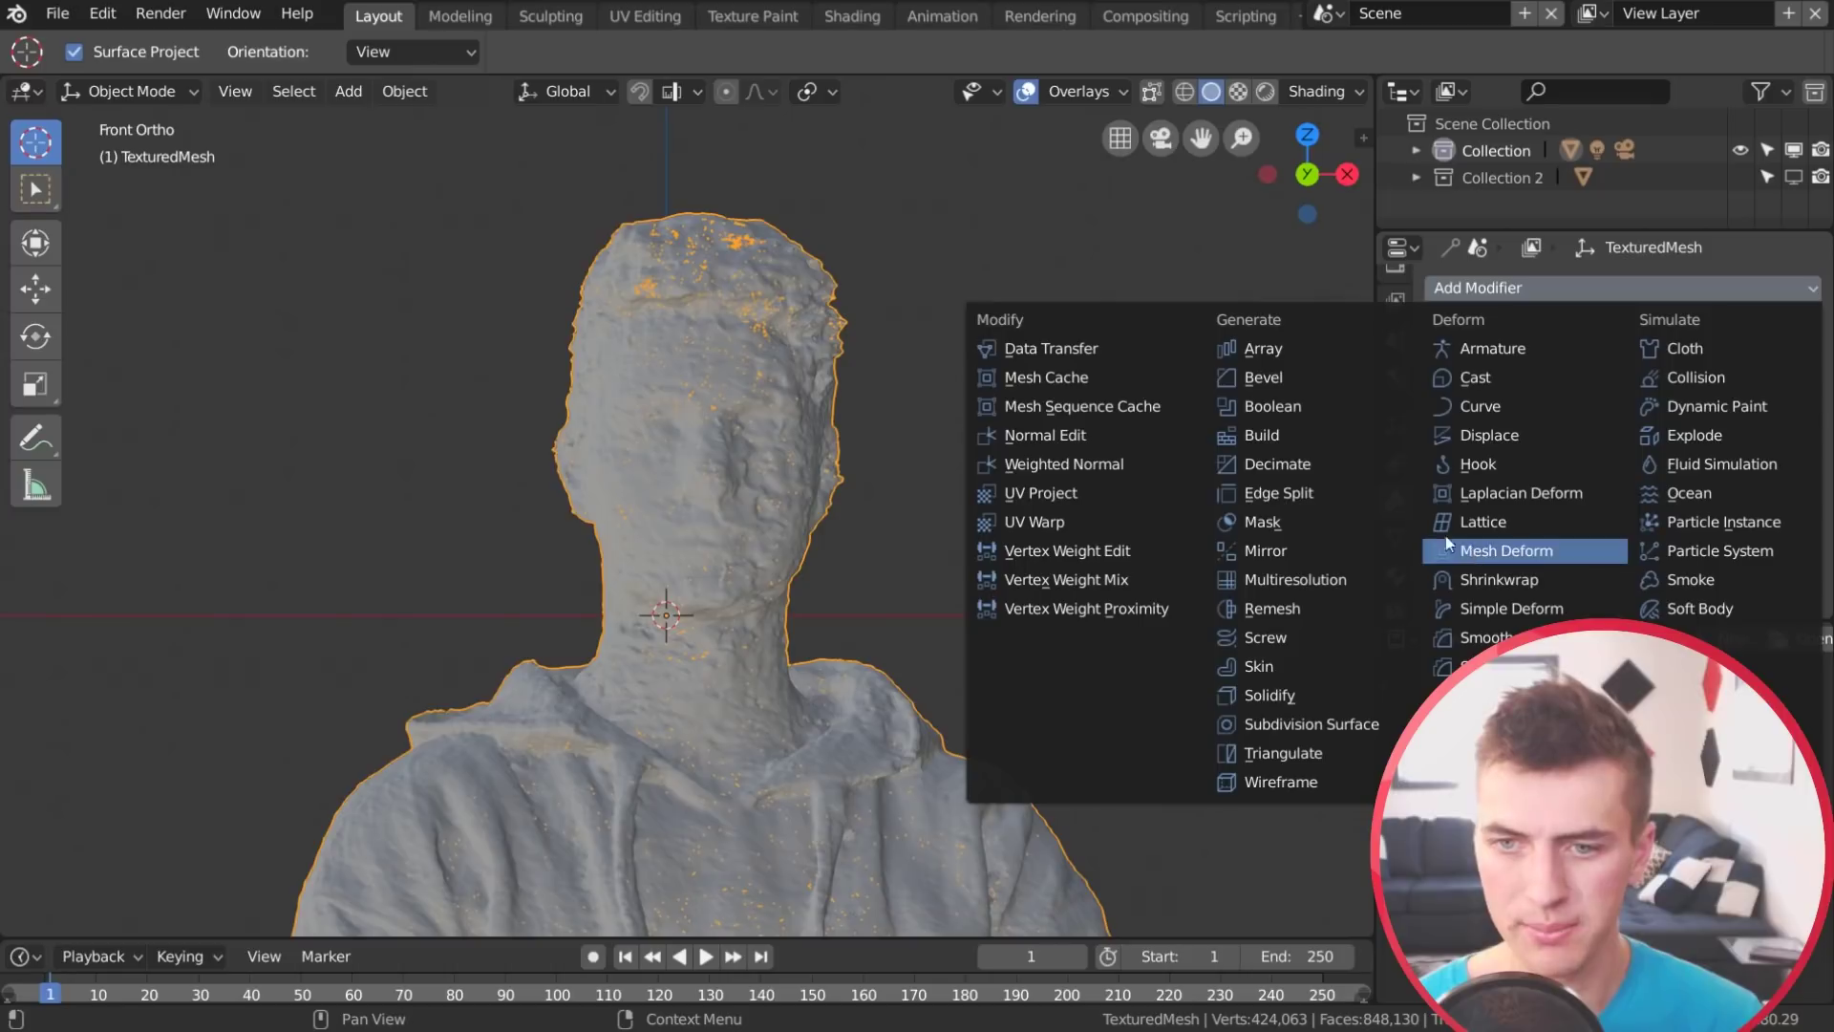
pyautogui.click(1337, 463)
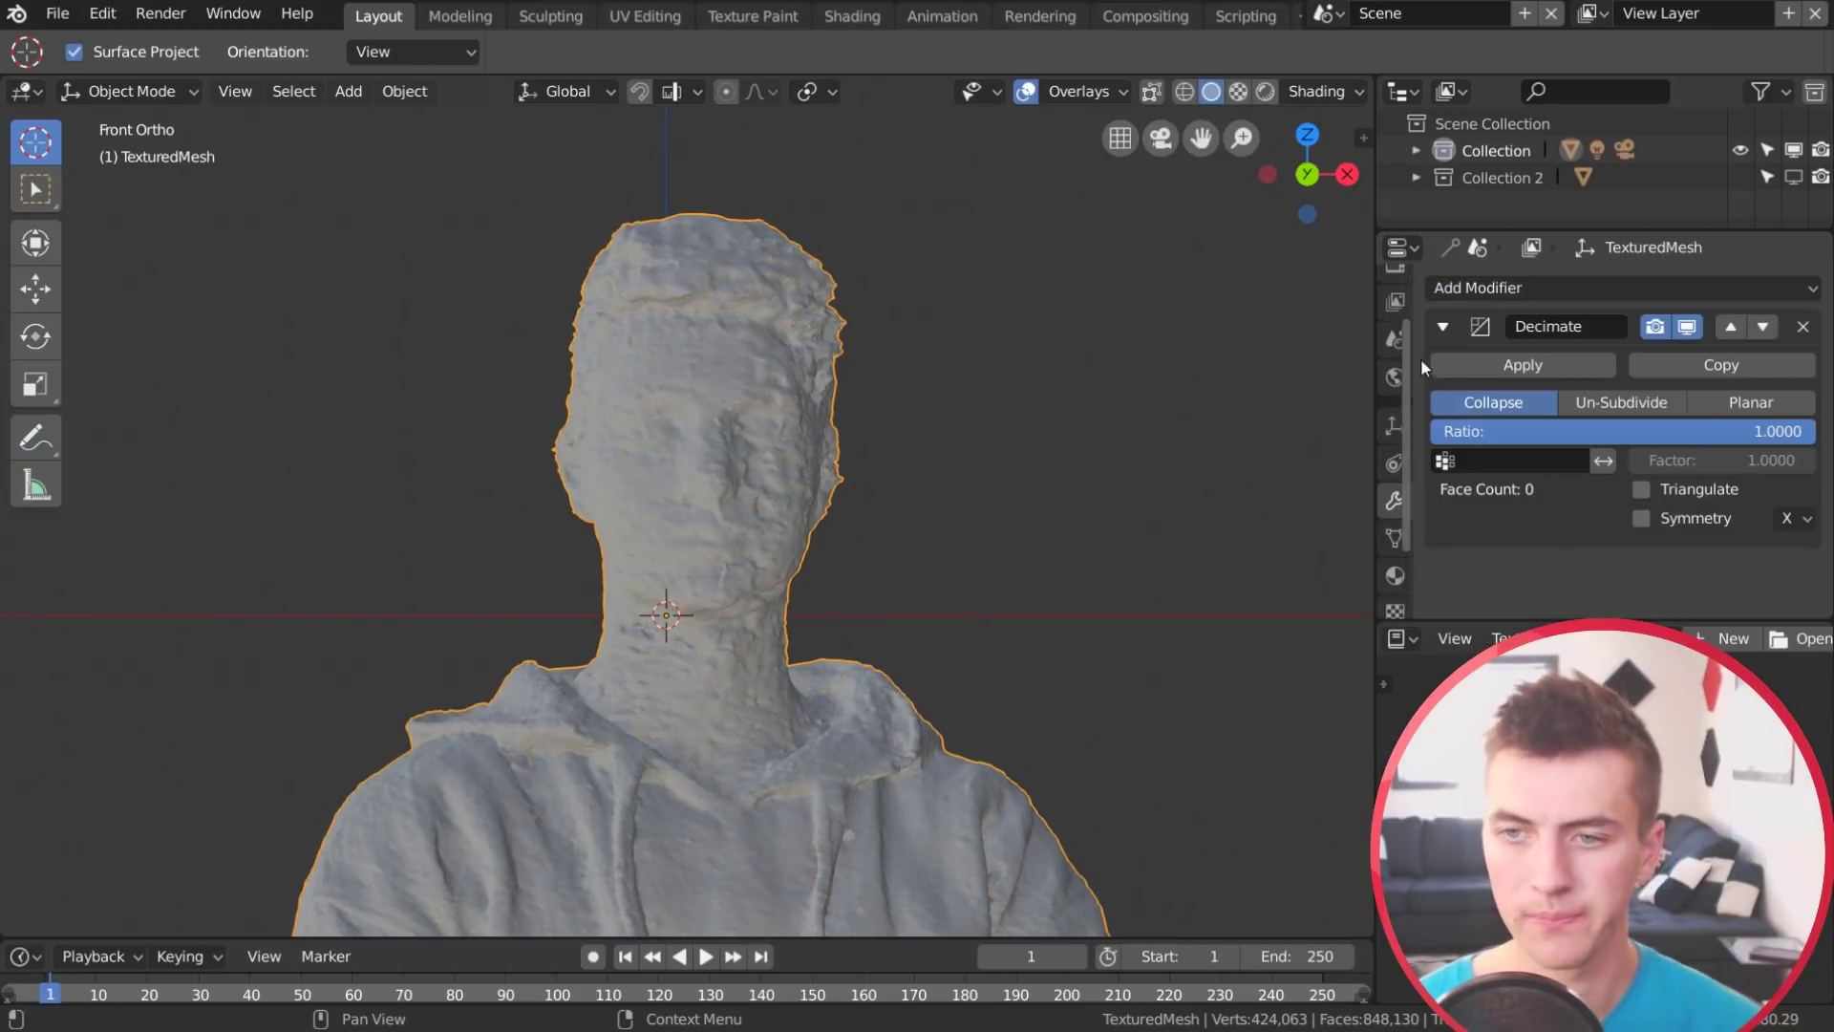
# Set the Decimate modifier's collapse ratio to 0.4 and apply it to the head mesh
pyautogui.click(1637, 432)
pyautogui.press('BackSpace')
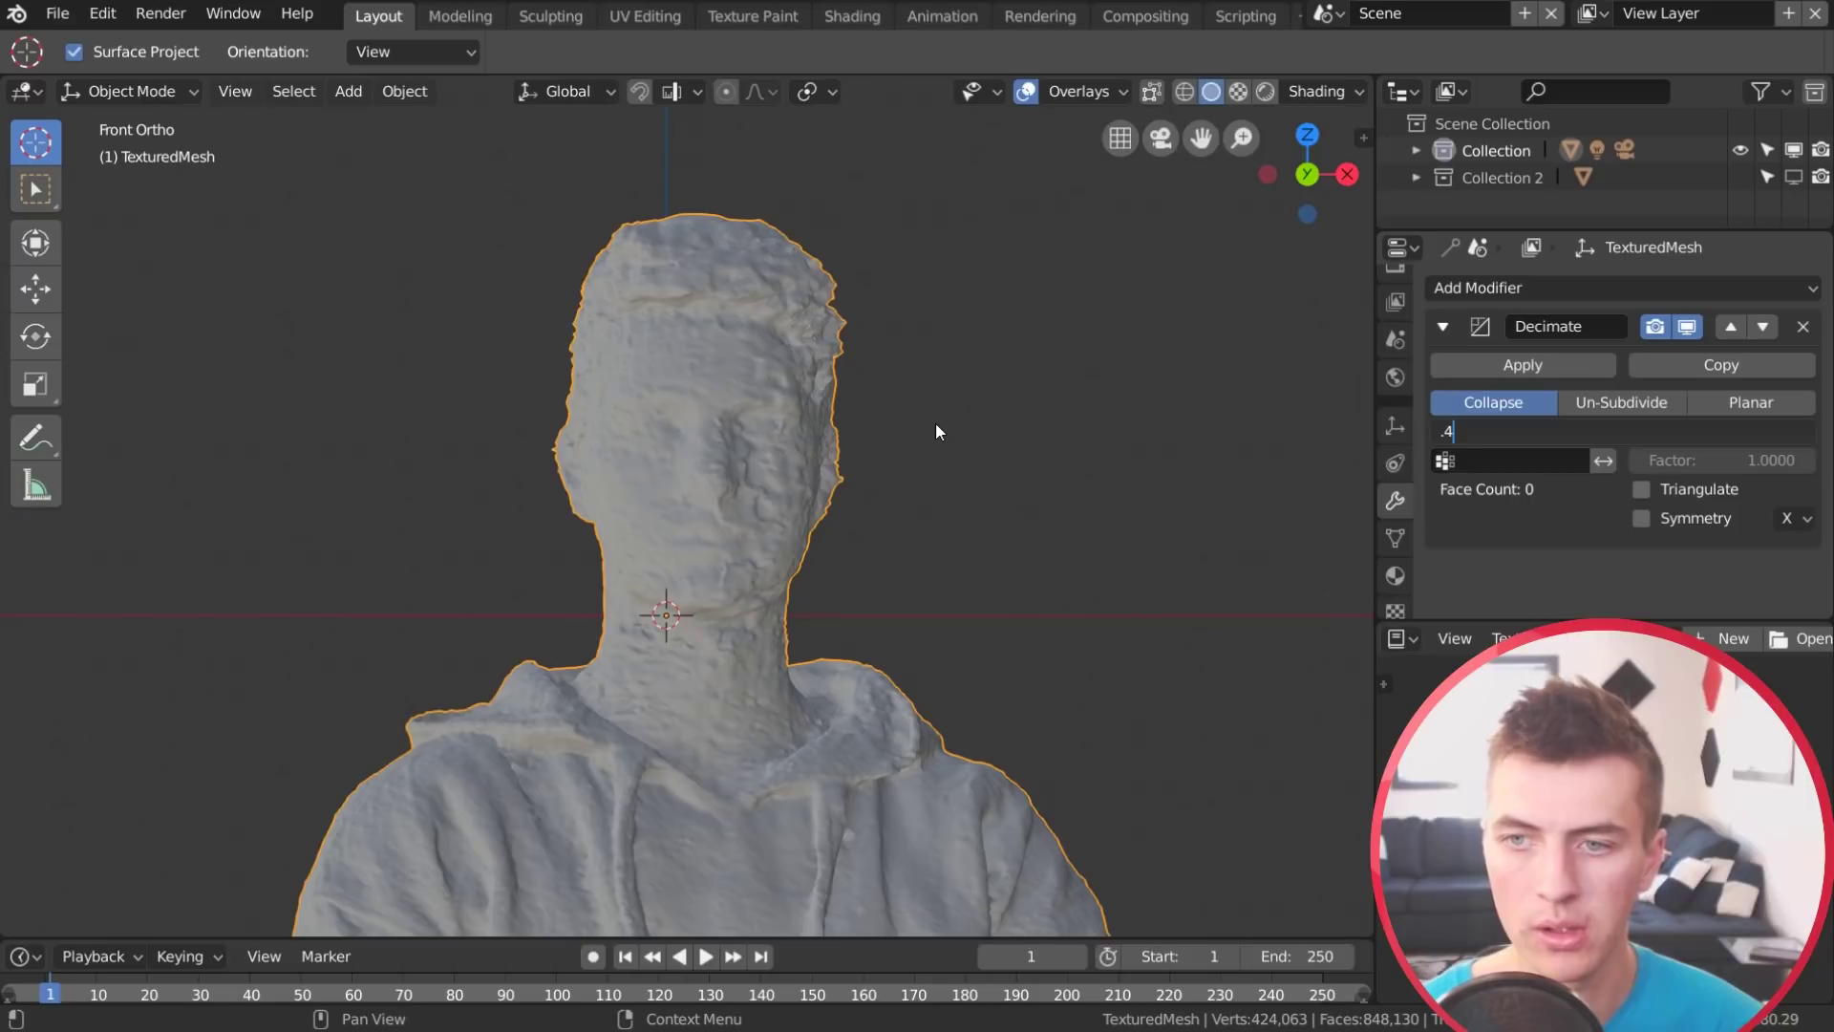
pyautogui.write('.4')
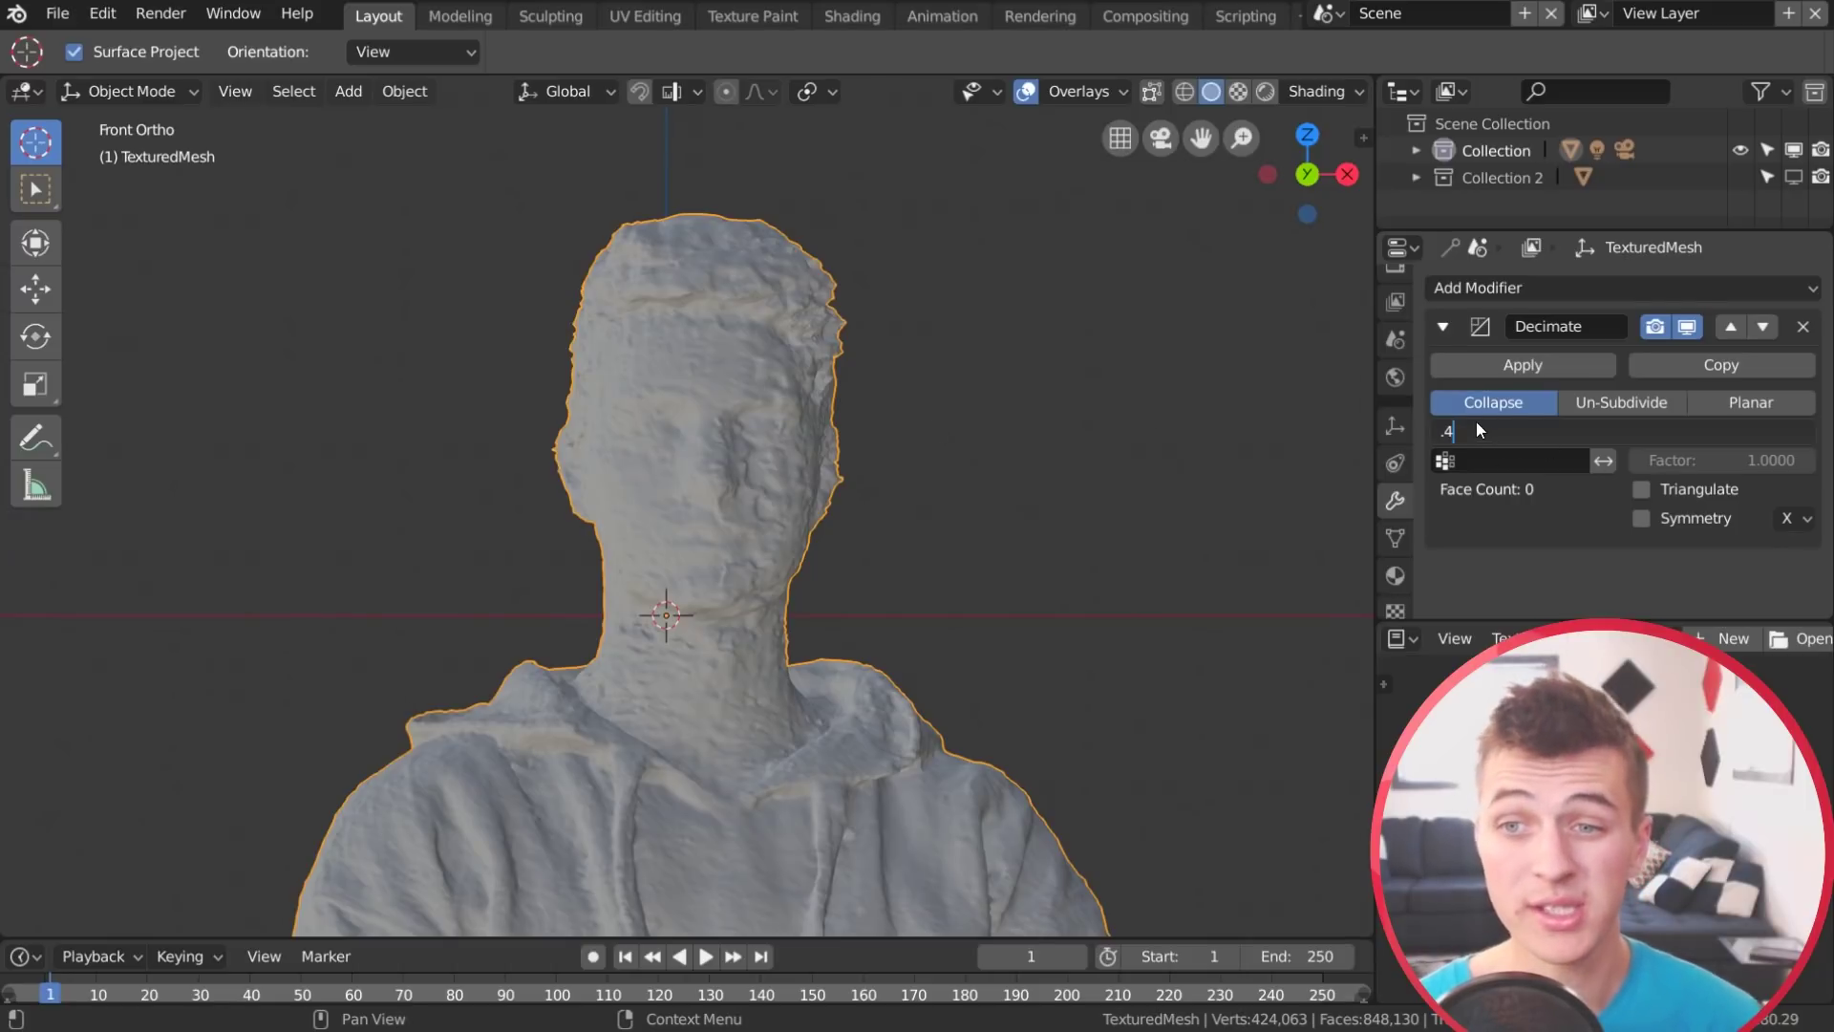
pyautogui.press('Return')
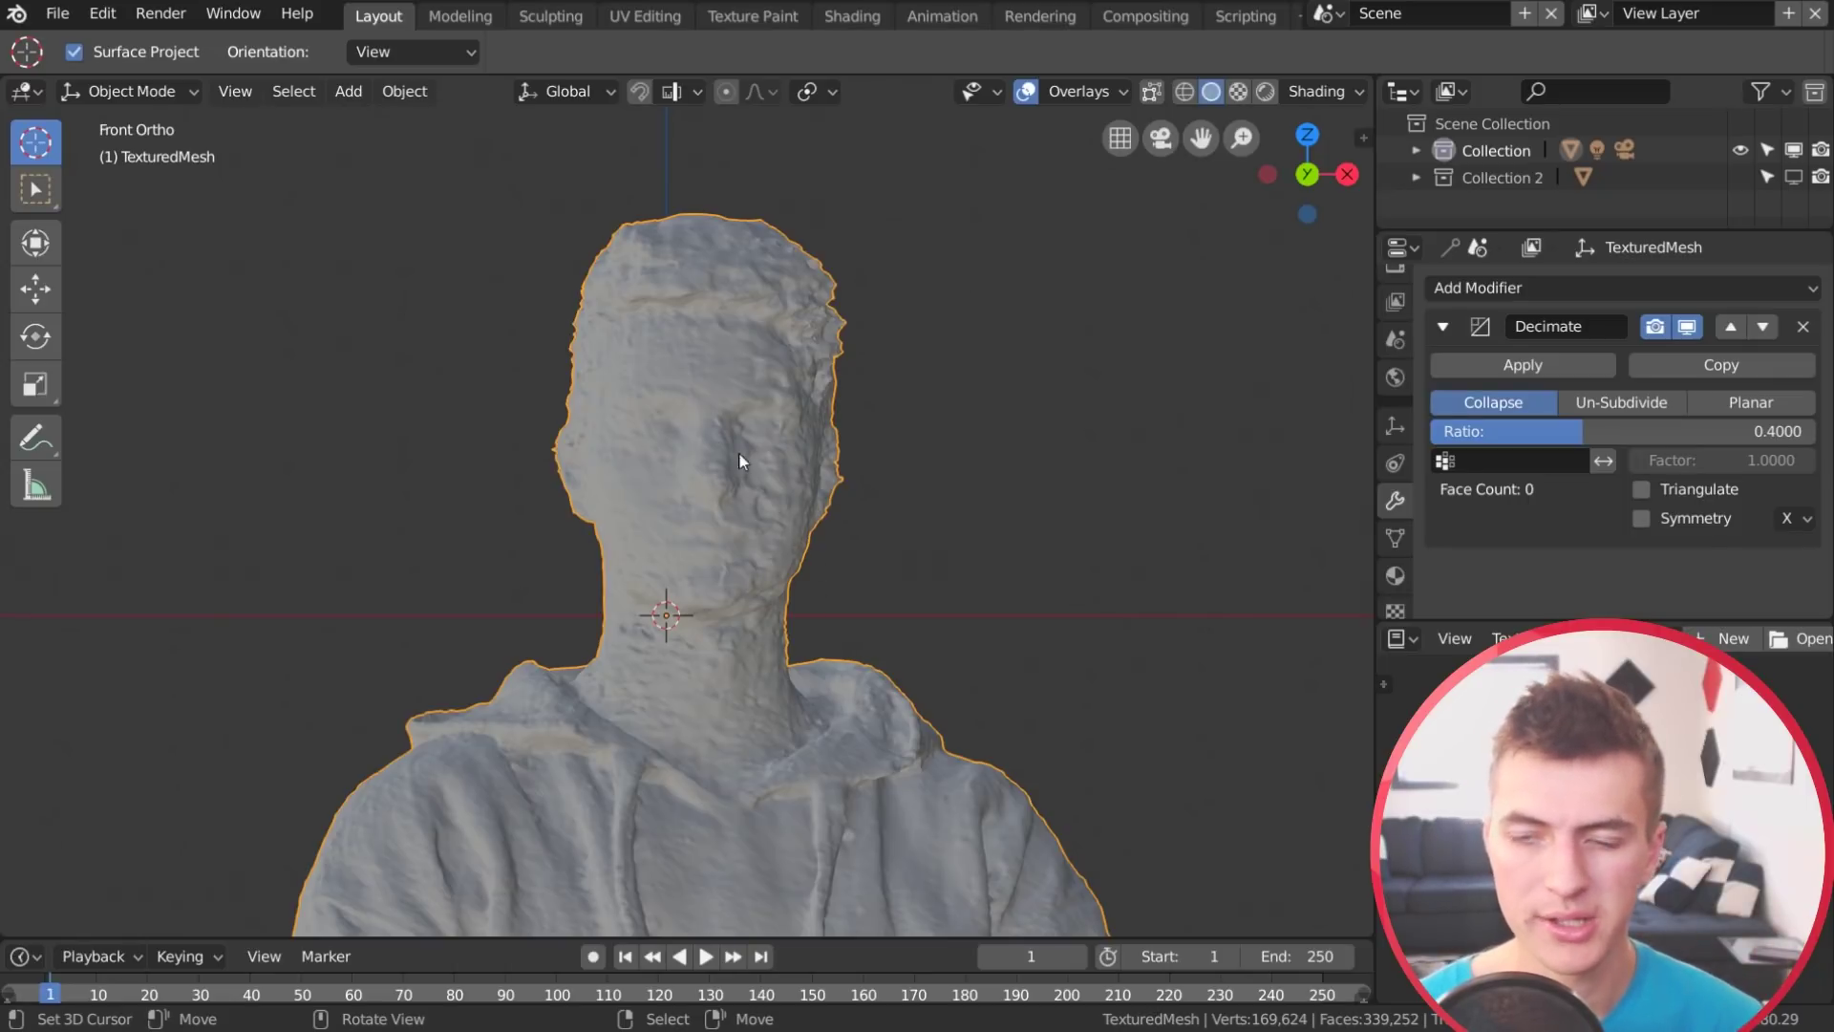
pyautogui.click(1543, 366)
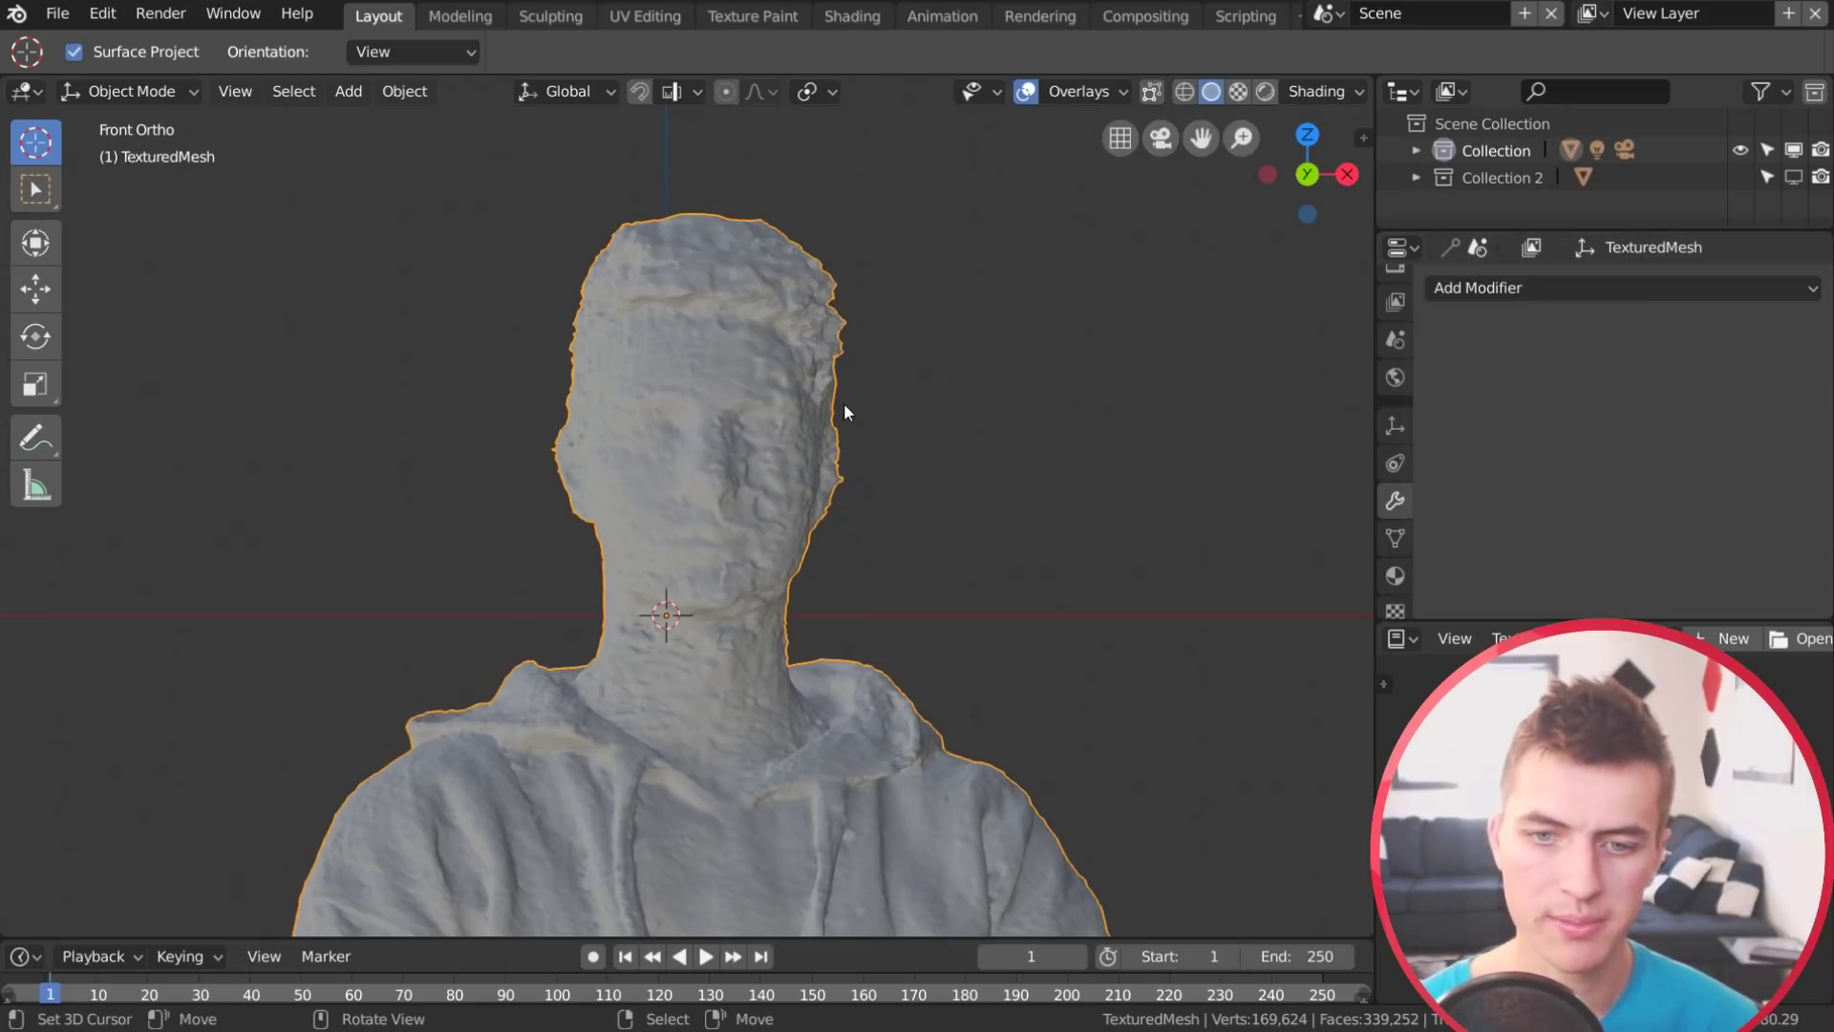
# Move the whole head mesh 1.79 m along the global Y axis in Edit Mode and return to Object Mode
pyautogui.moveTo(844, 411); pyautogui.dragTo(558, 573, button='middle')
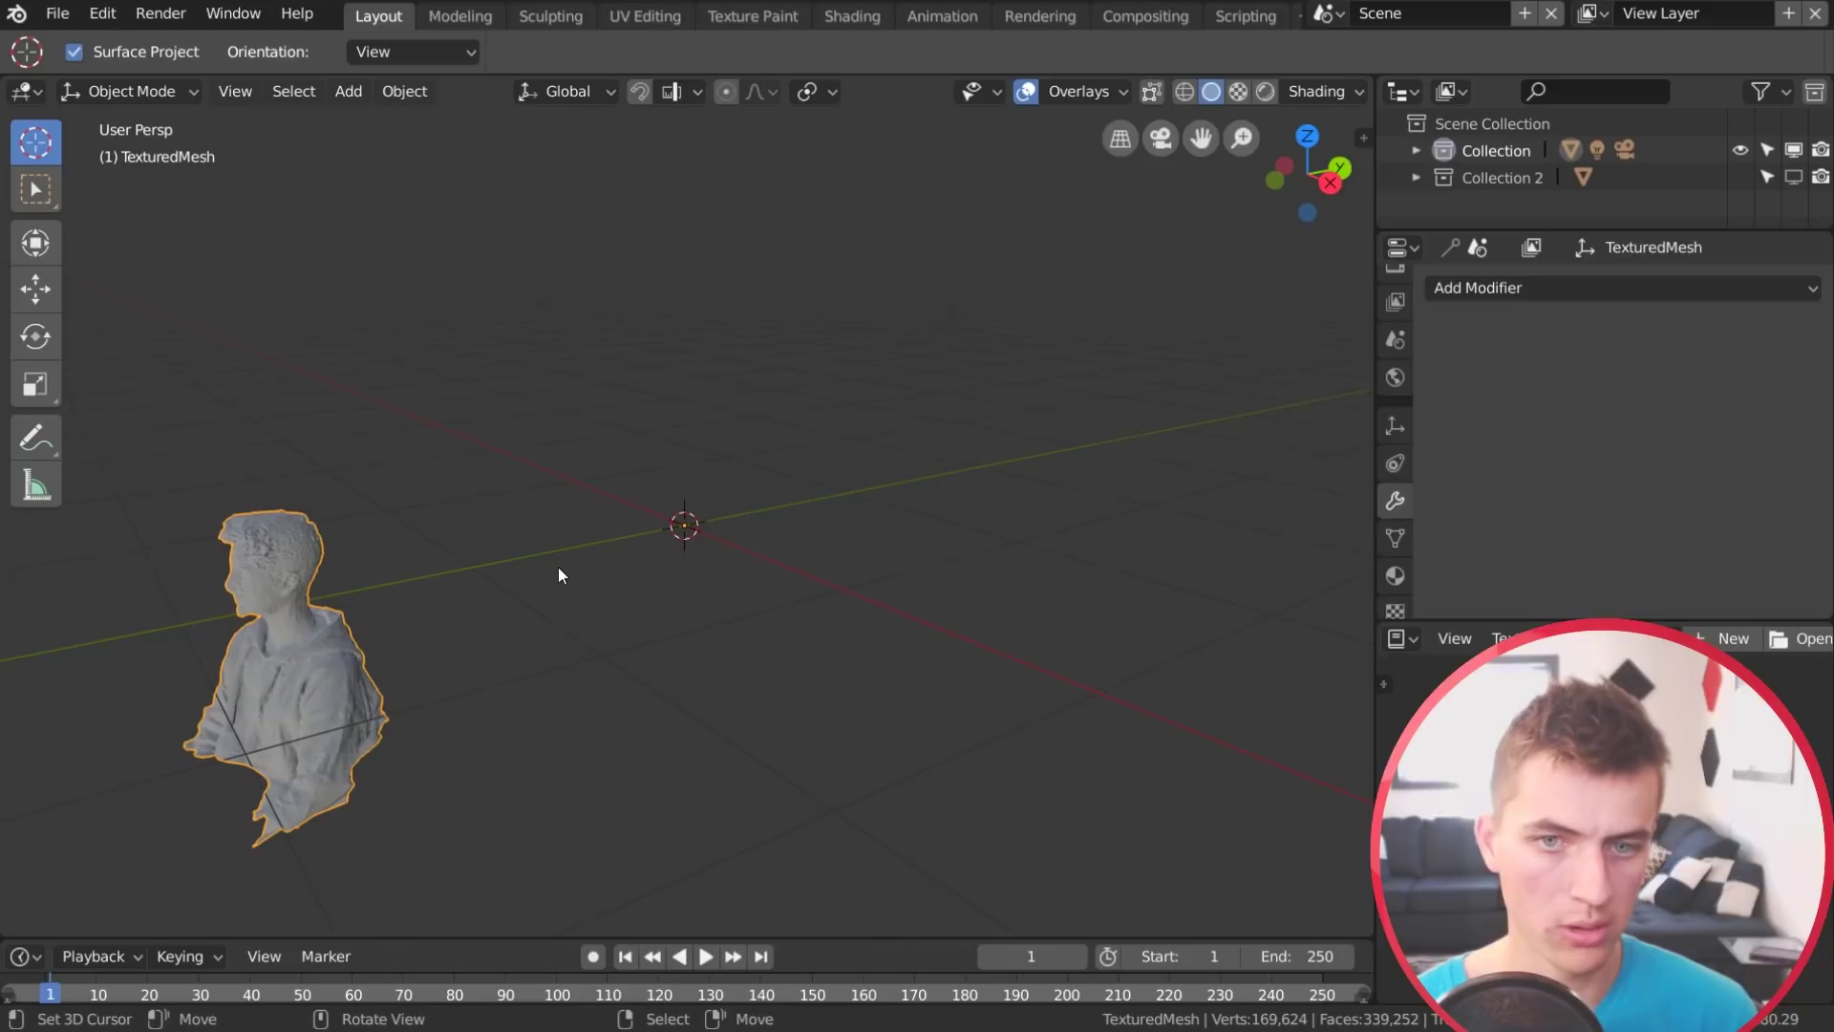
pyautogui.press('Tab')
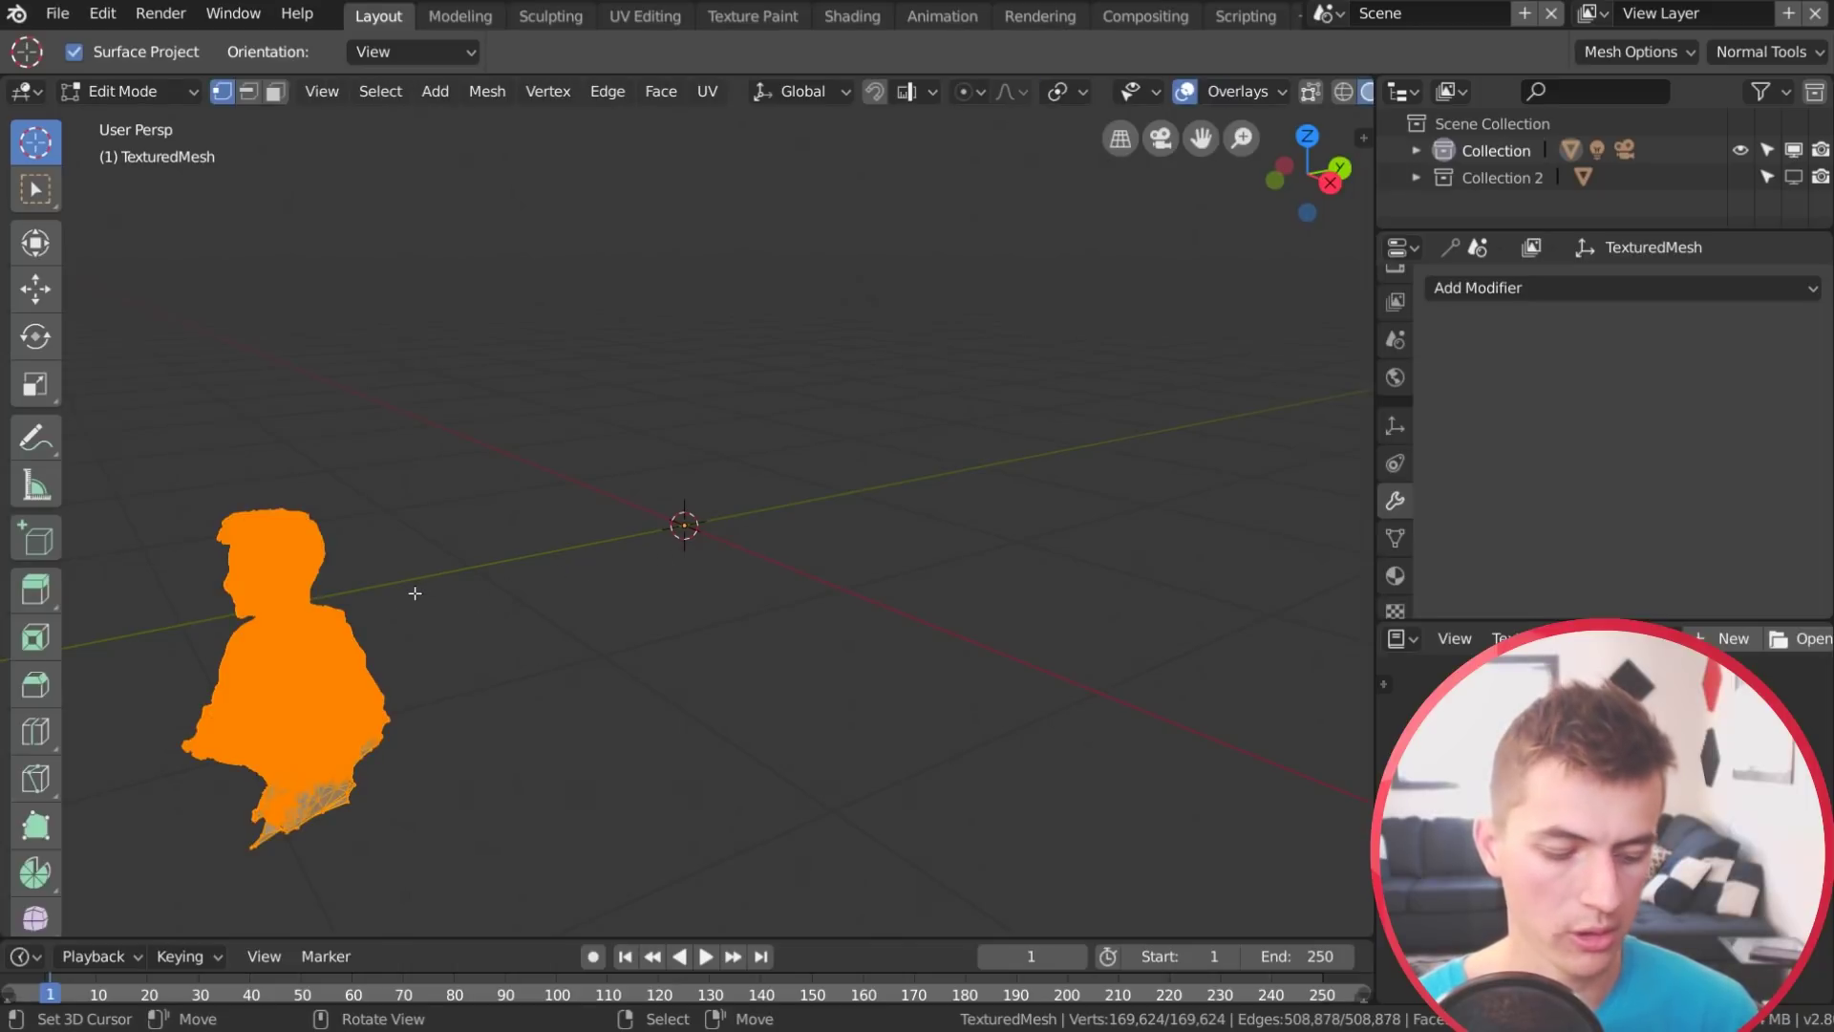
pyautogui.press('g')
pyautogui.press('y')
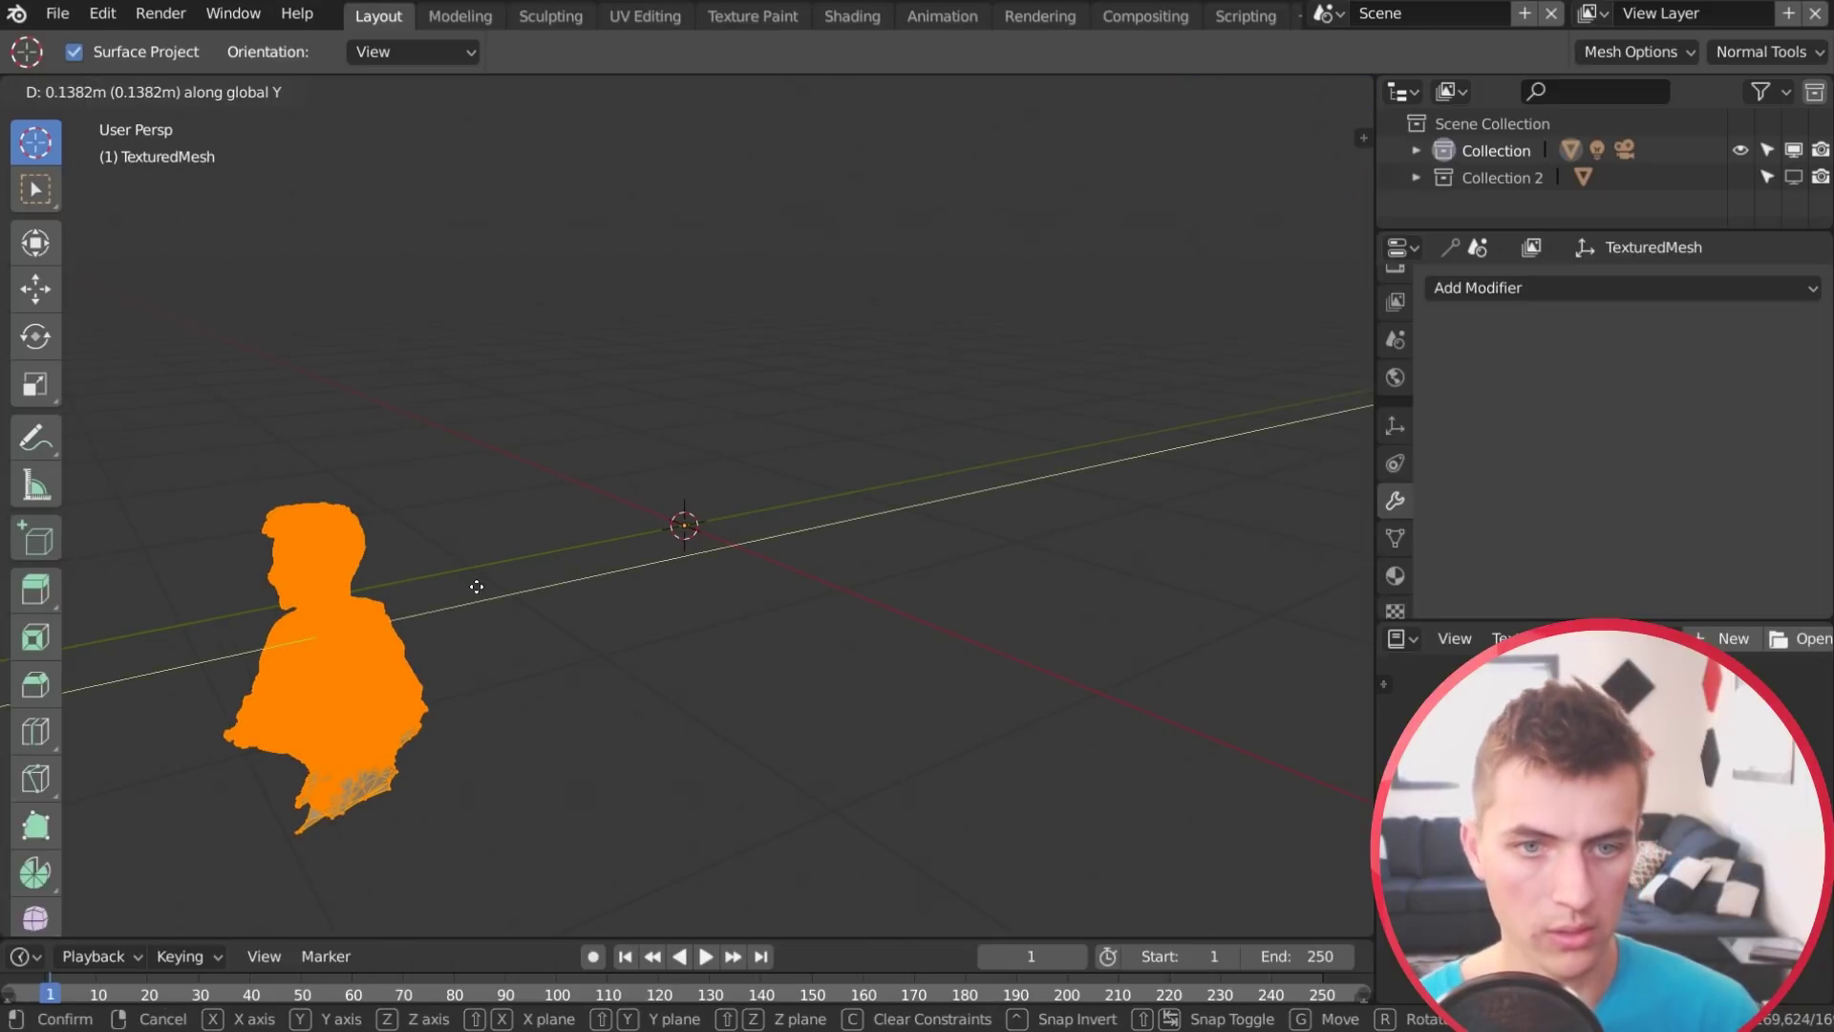
pyautogui.click(829, 483)
pyautogui.press('KP_1')
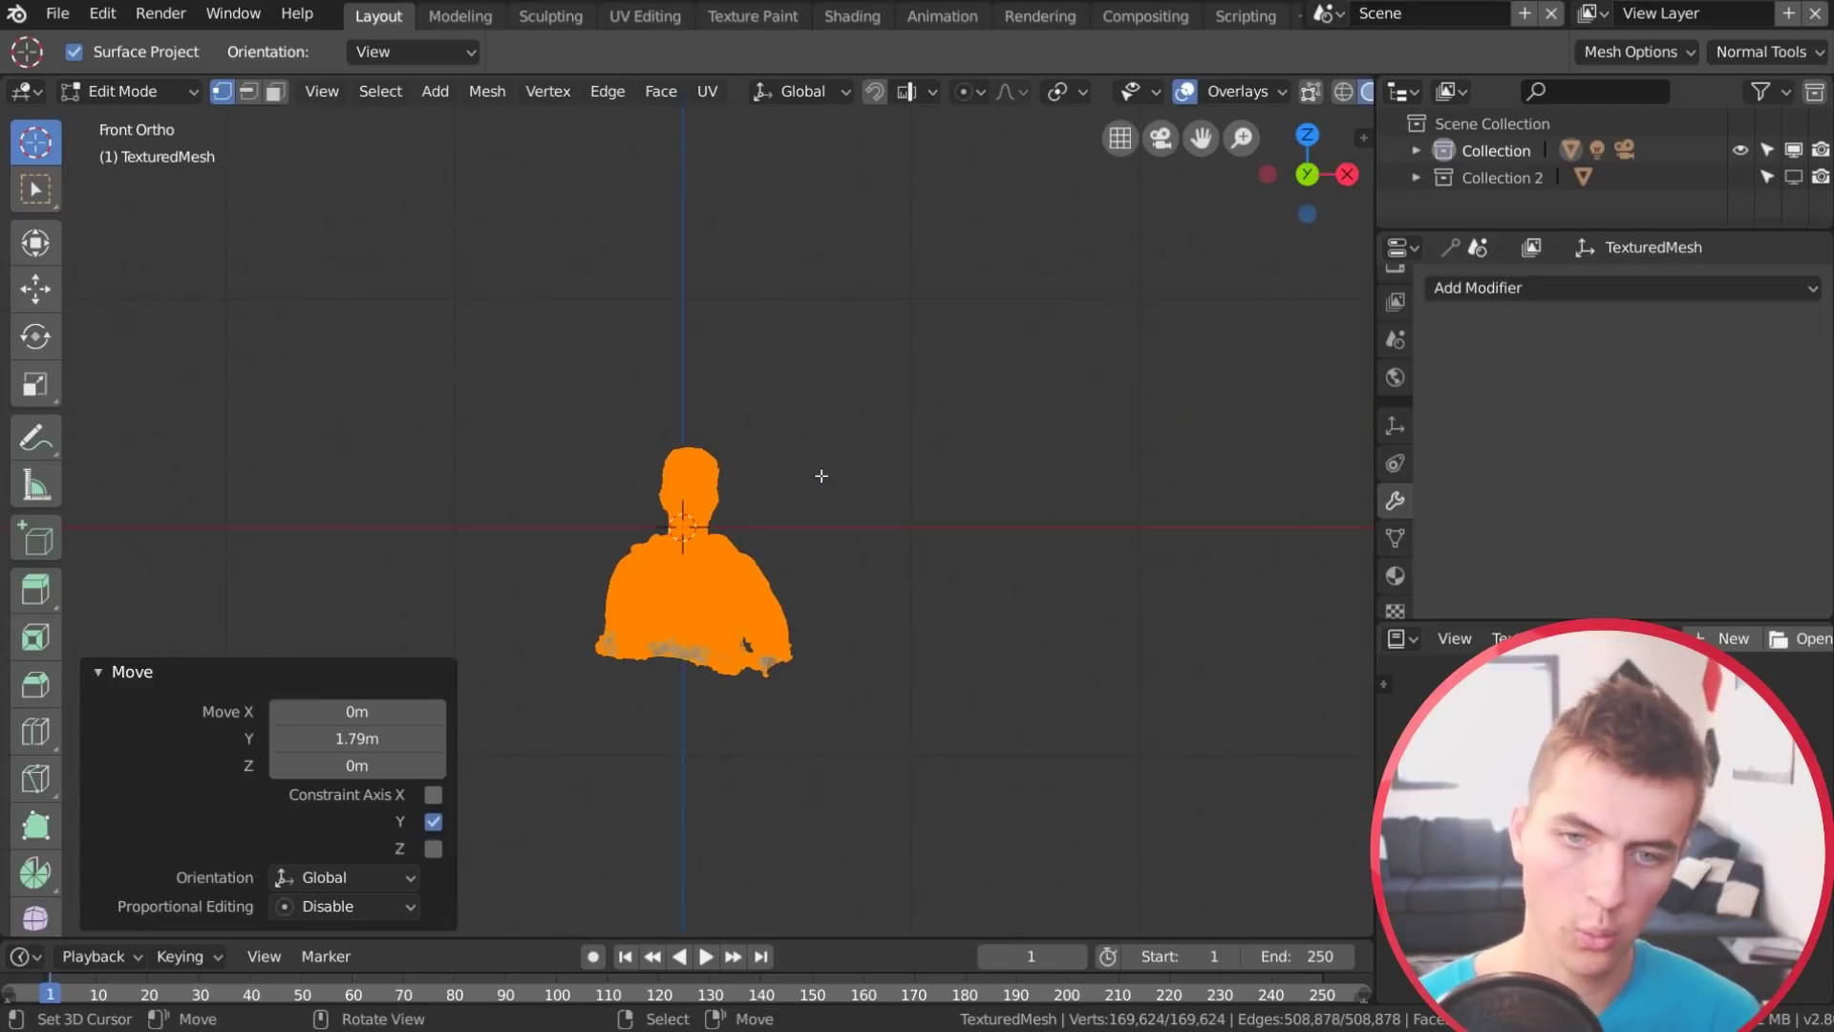
pyautogui.press('KP_5')
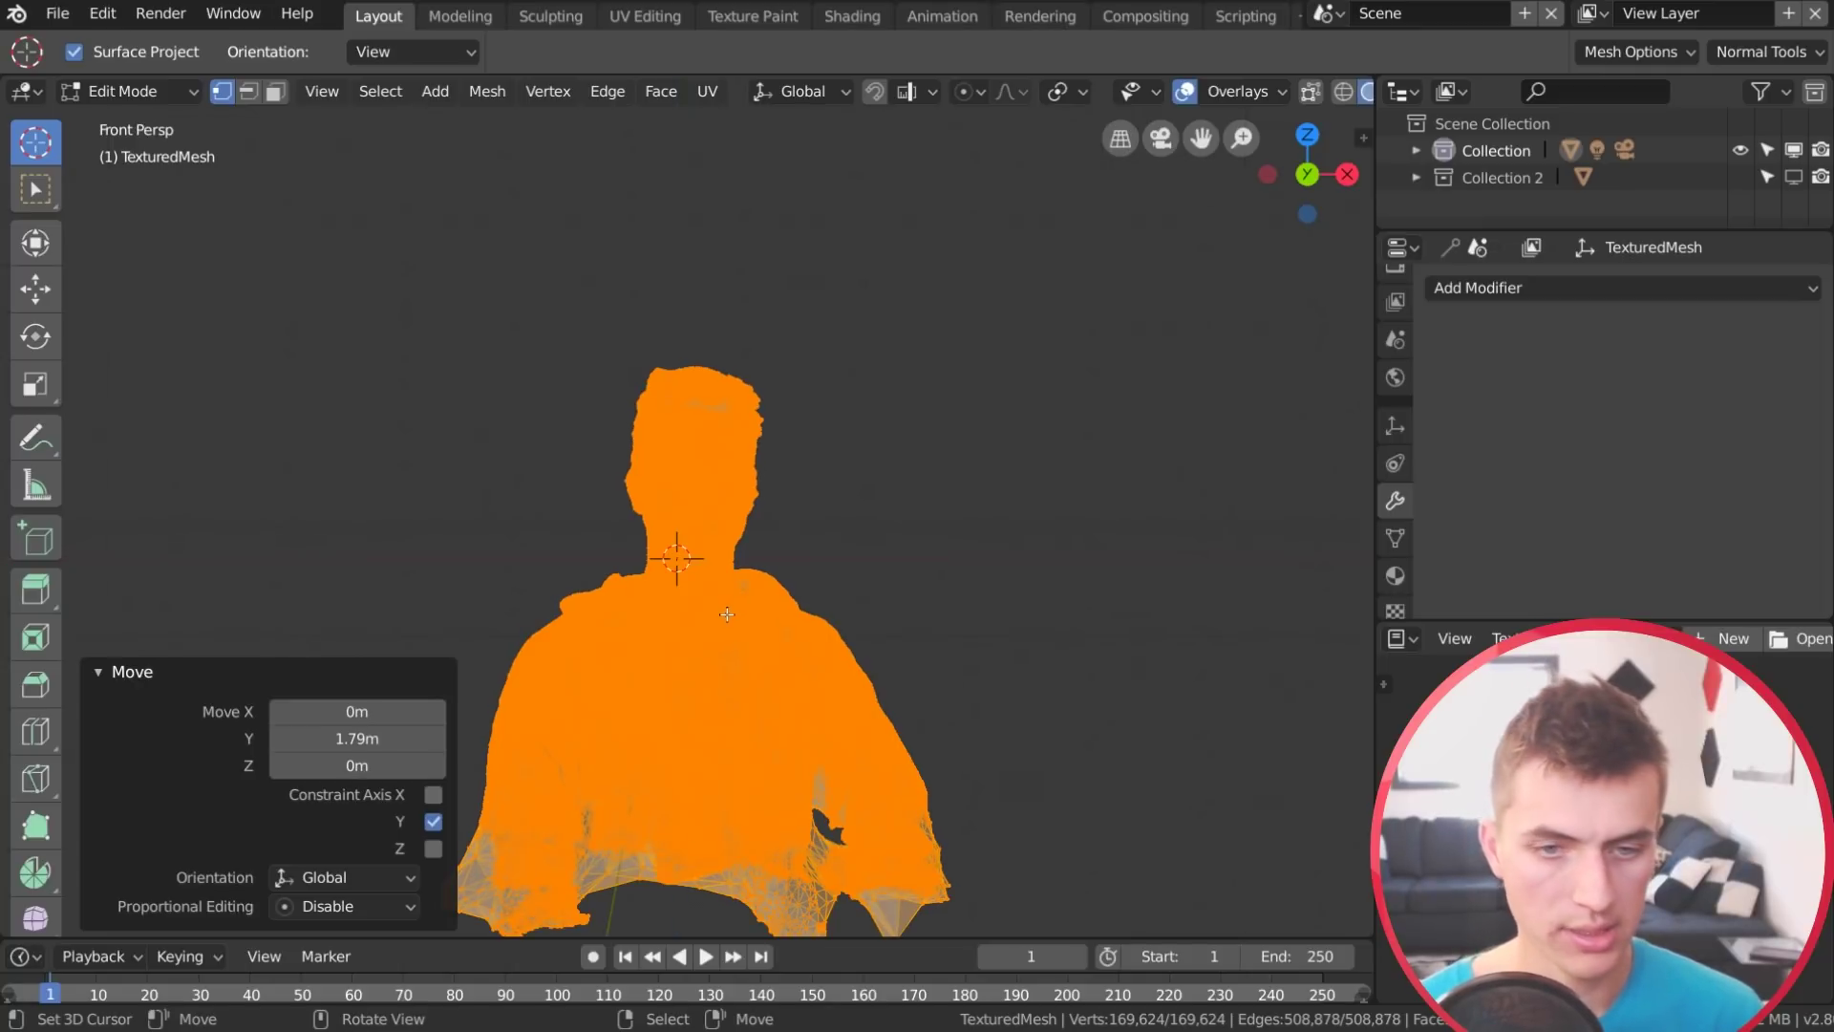
pyautogui.press('Tab')
# Add a Smooth modifier to the head mesh
pyautogui.scroll(8, 757, 581)
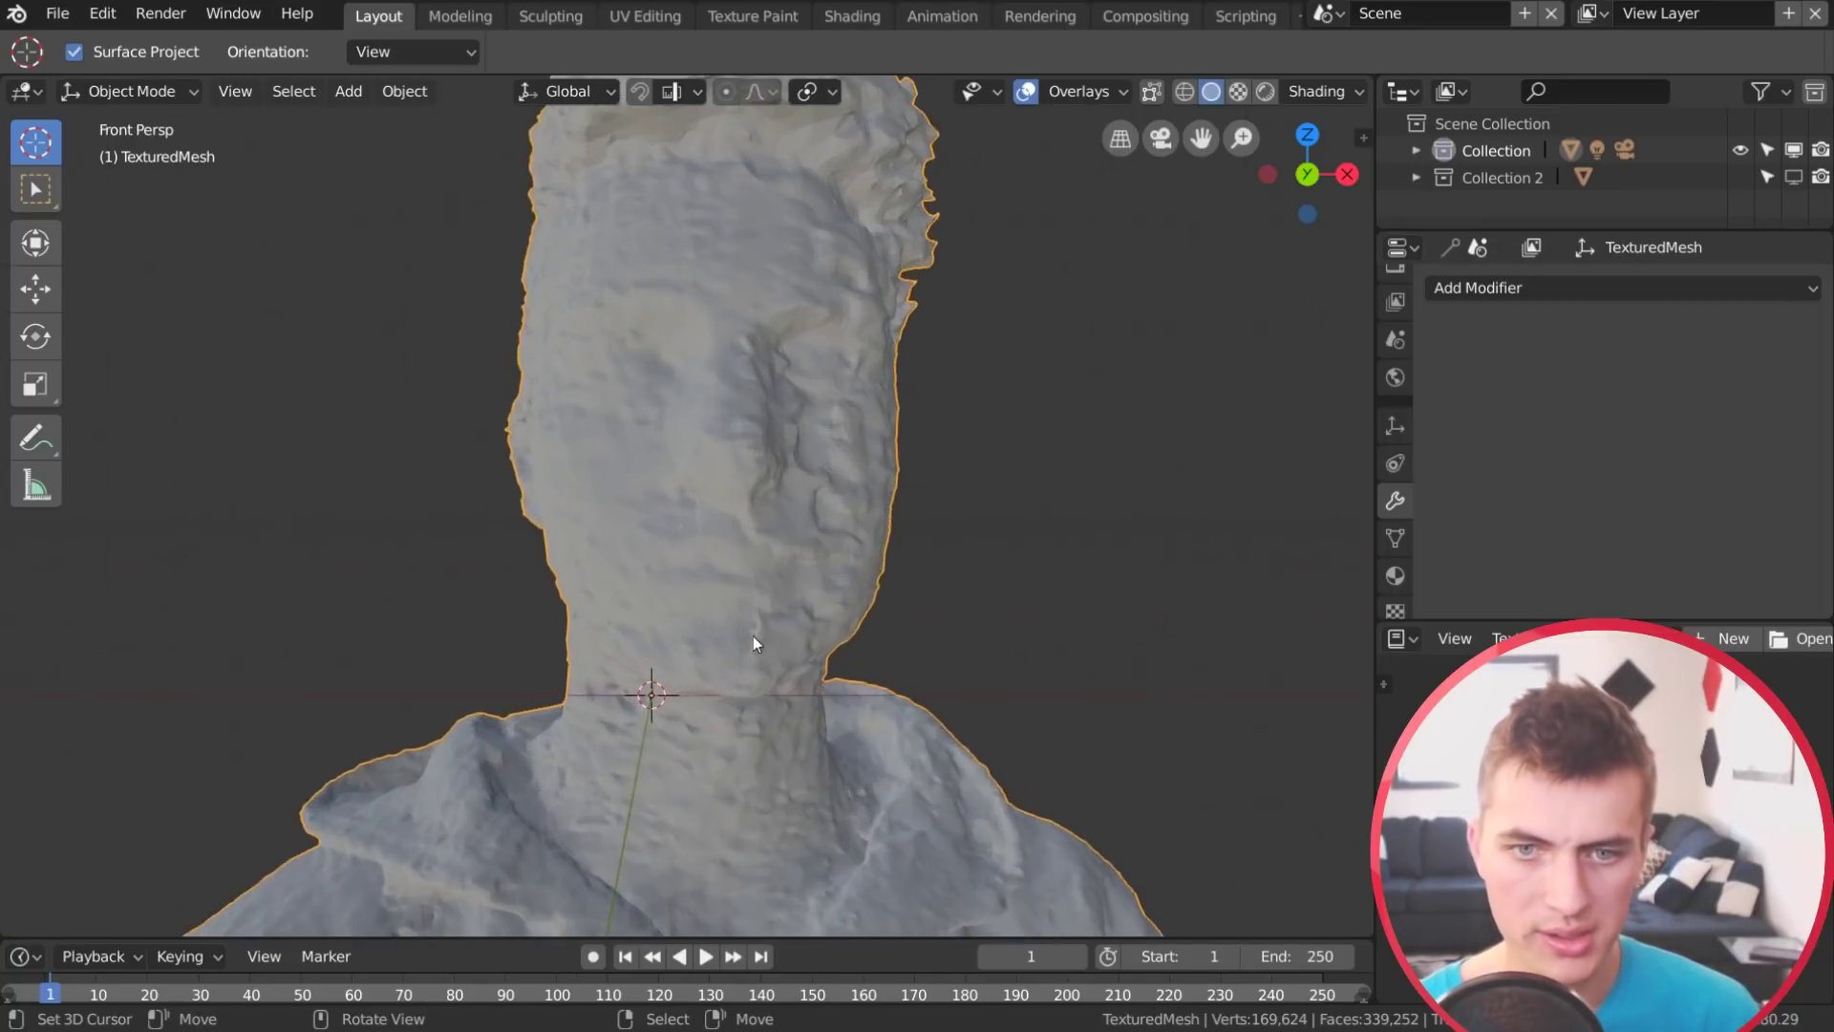
pyautogui.moveTo(760, 640); pyautogui.dragTo(960, 697, button='middle')
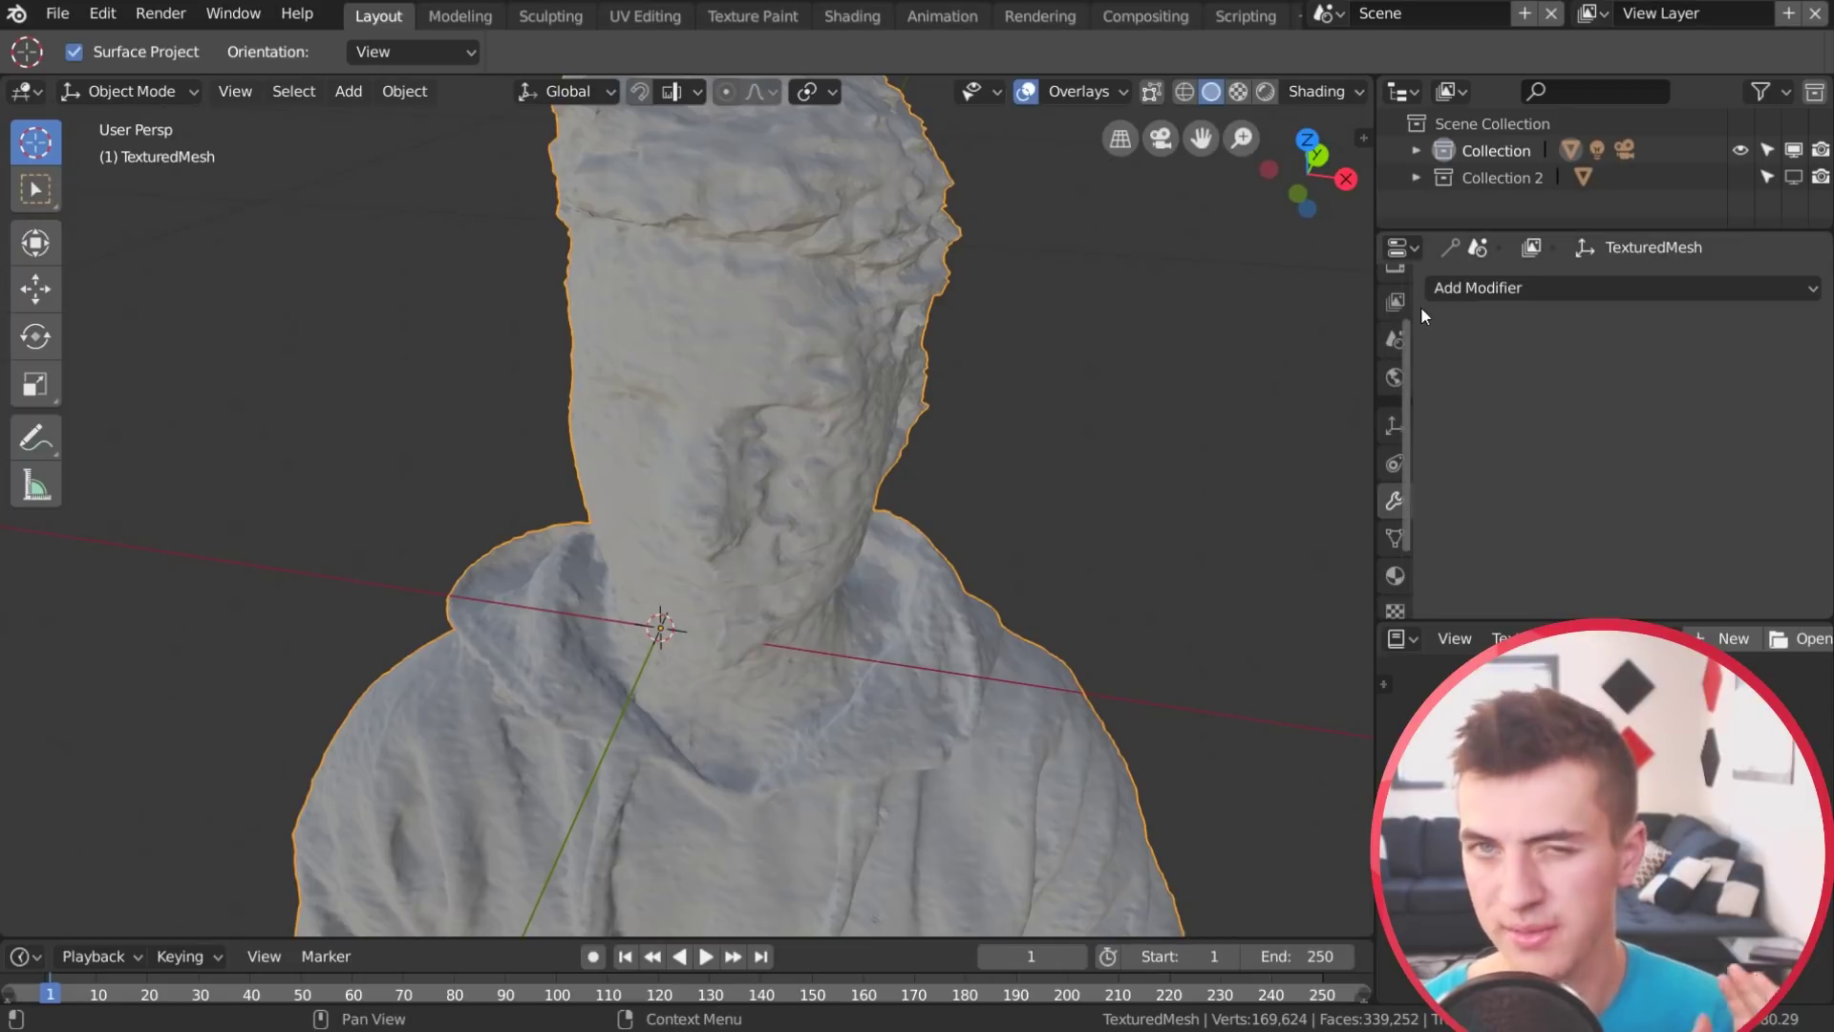
pyautogui.click(1475, 287)
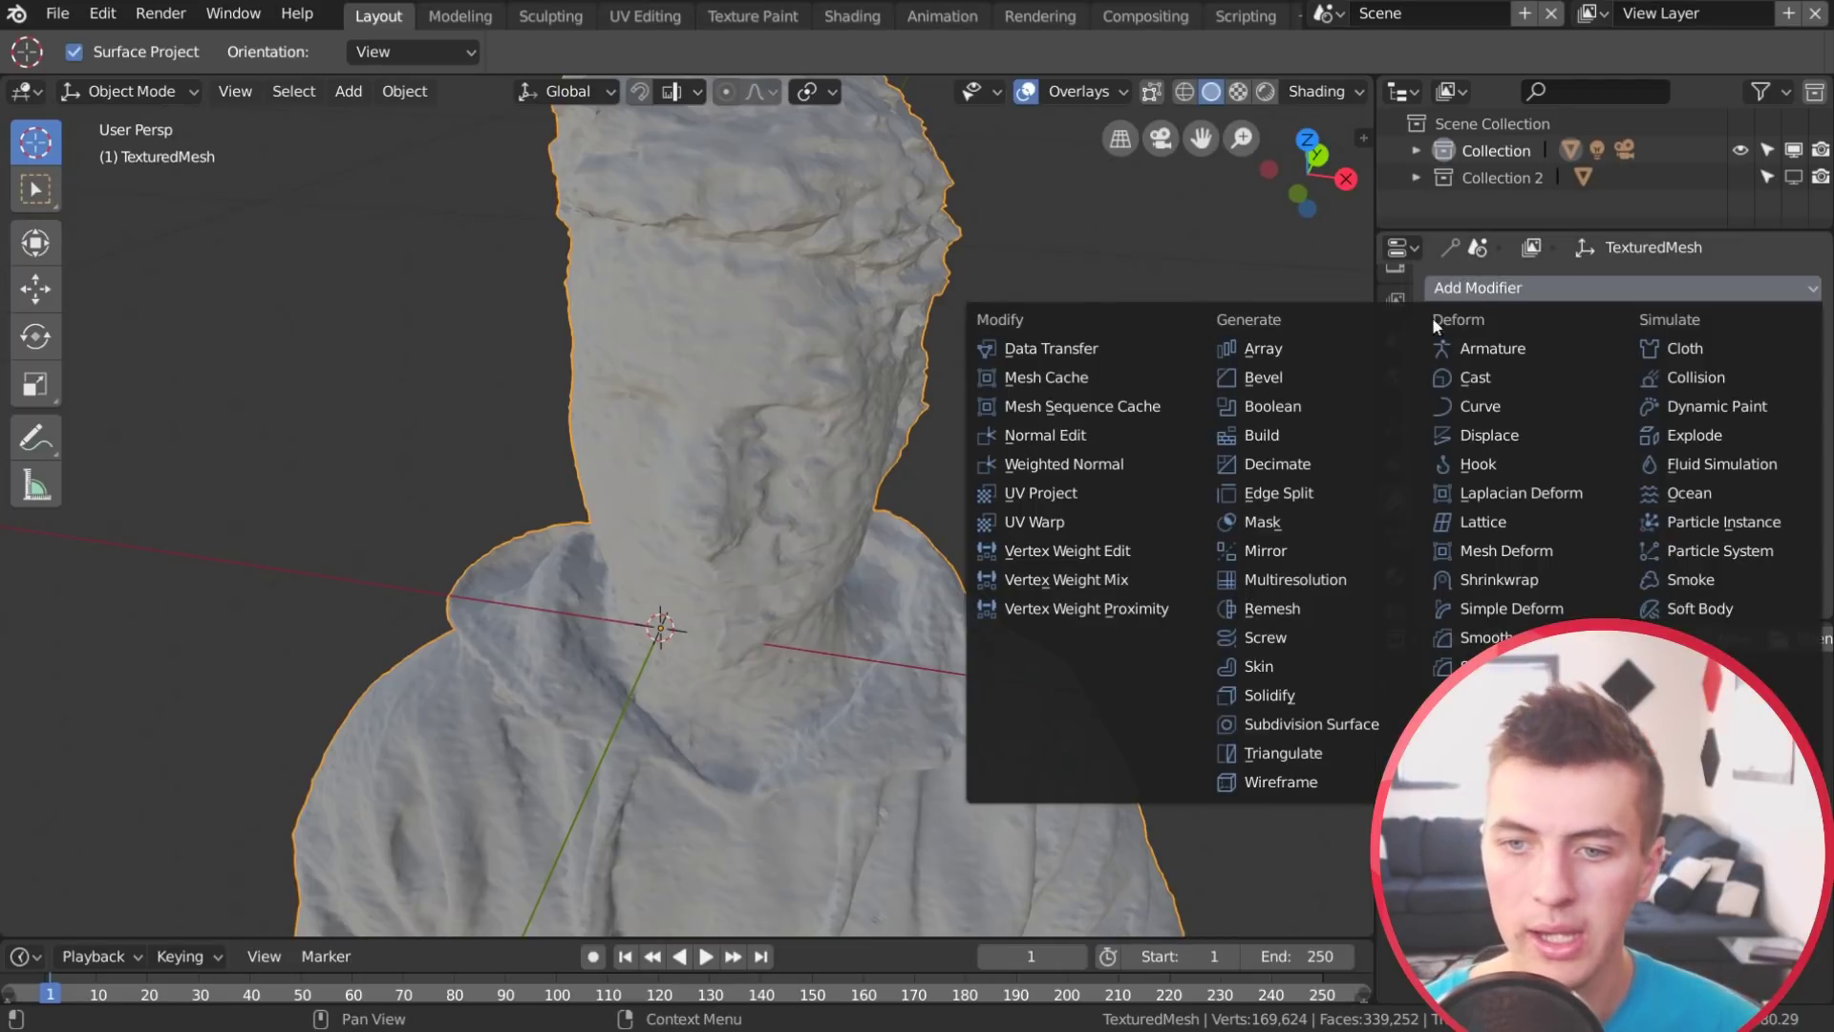
pyautogui.click(1489, 638)
pyautogui.moveTo(919, 433); pyautogui.dragTo(890, 423, button='middle')
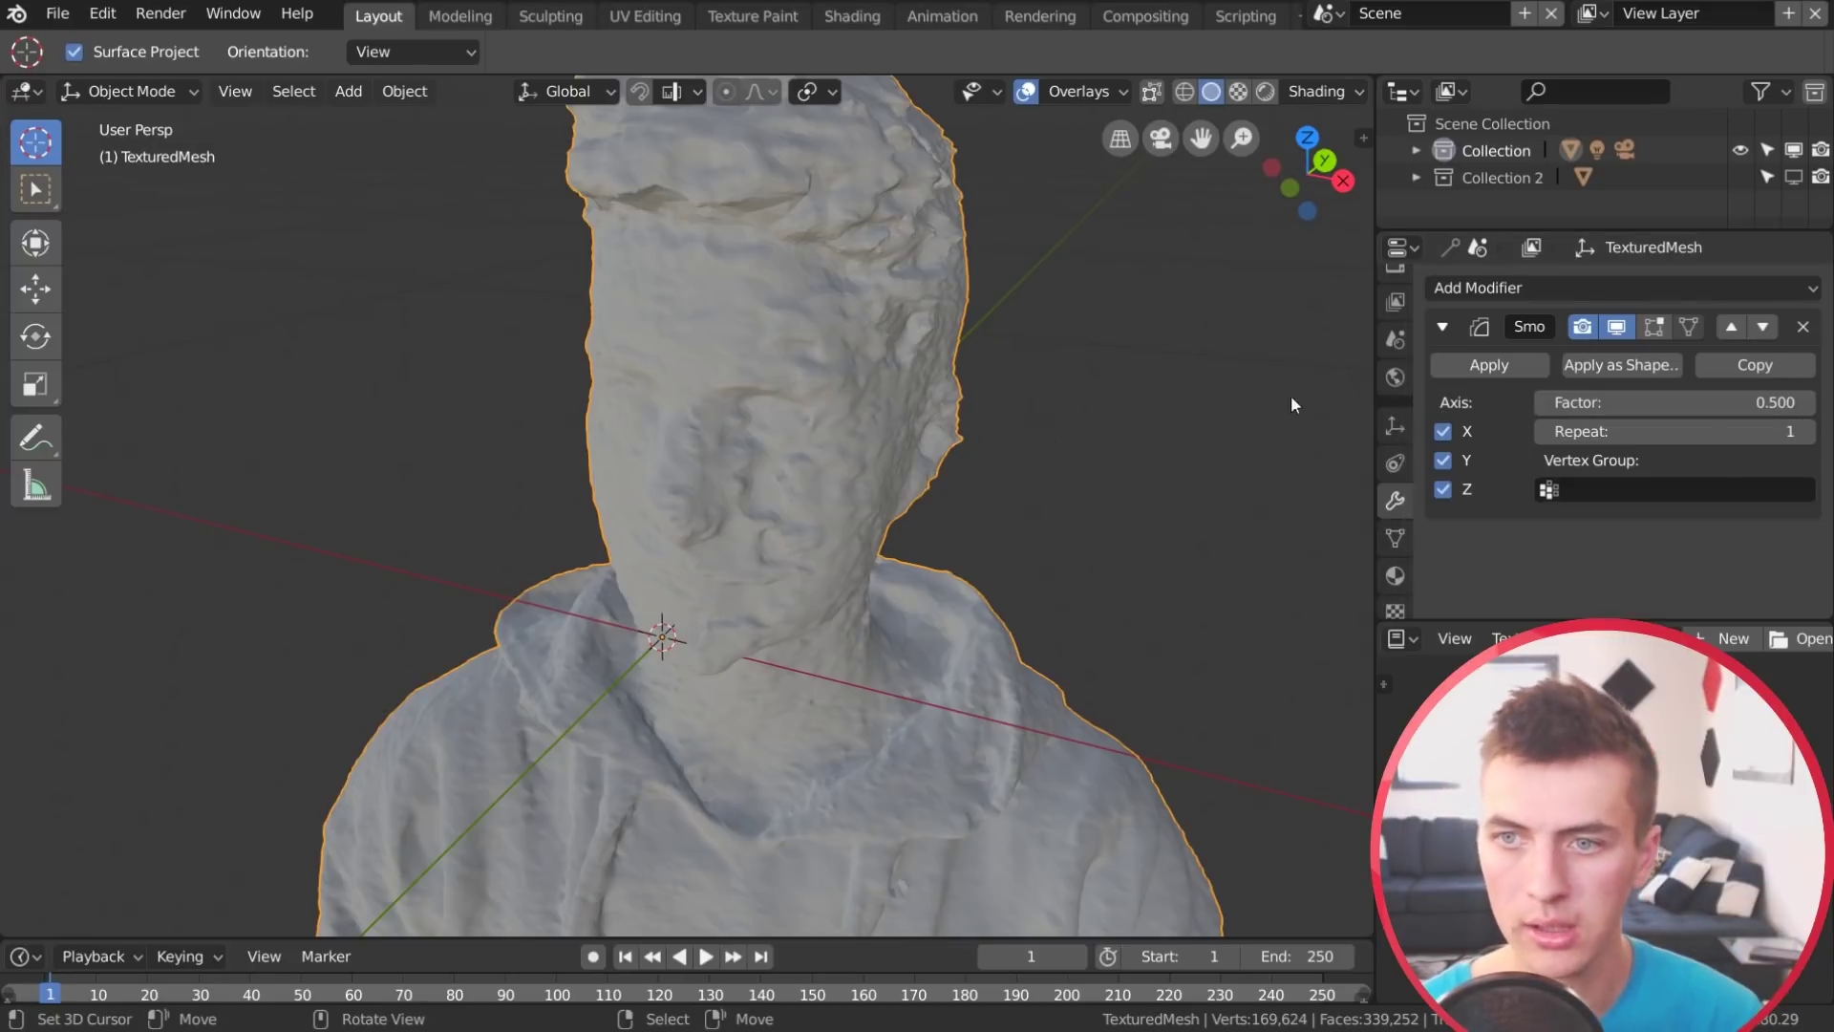
# Set the Smooth modifier's factor to 0.9 and its repeat count to 2
pyautogui.click(1699, 405)
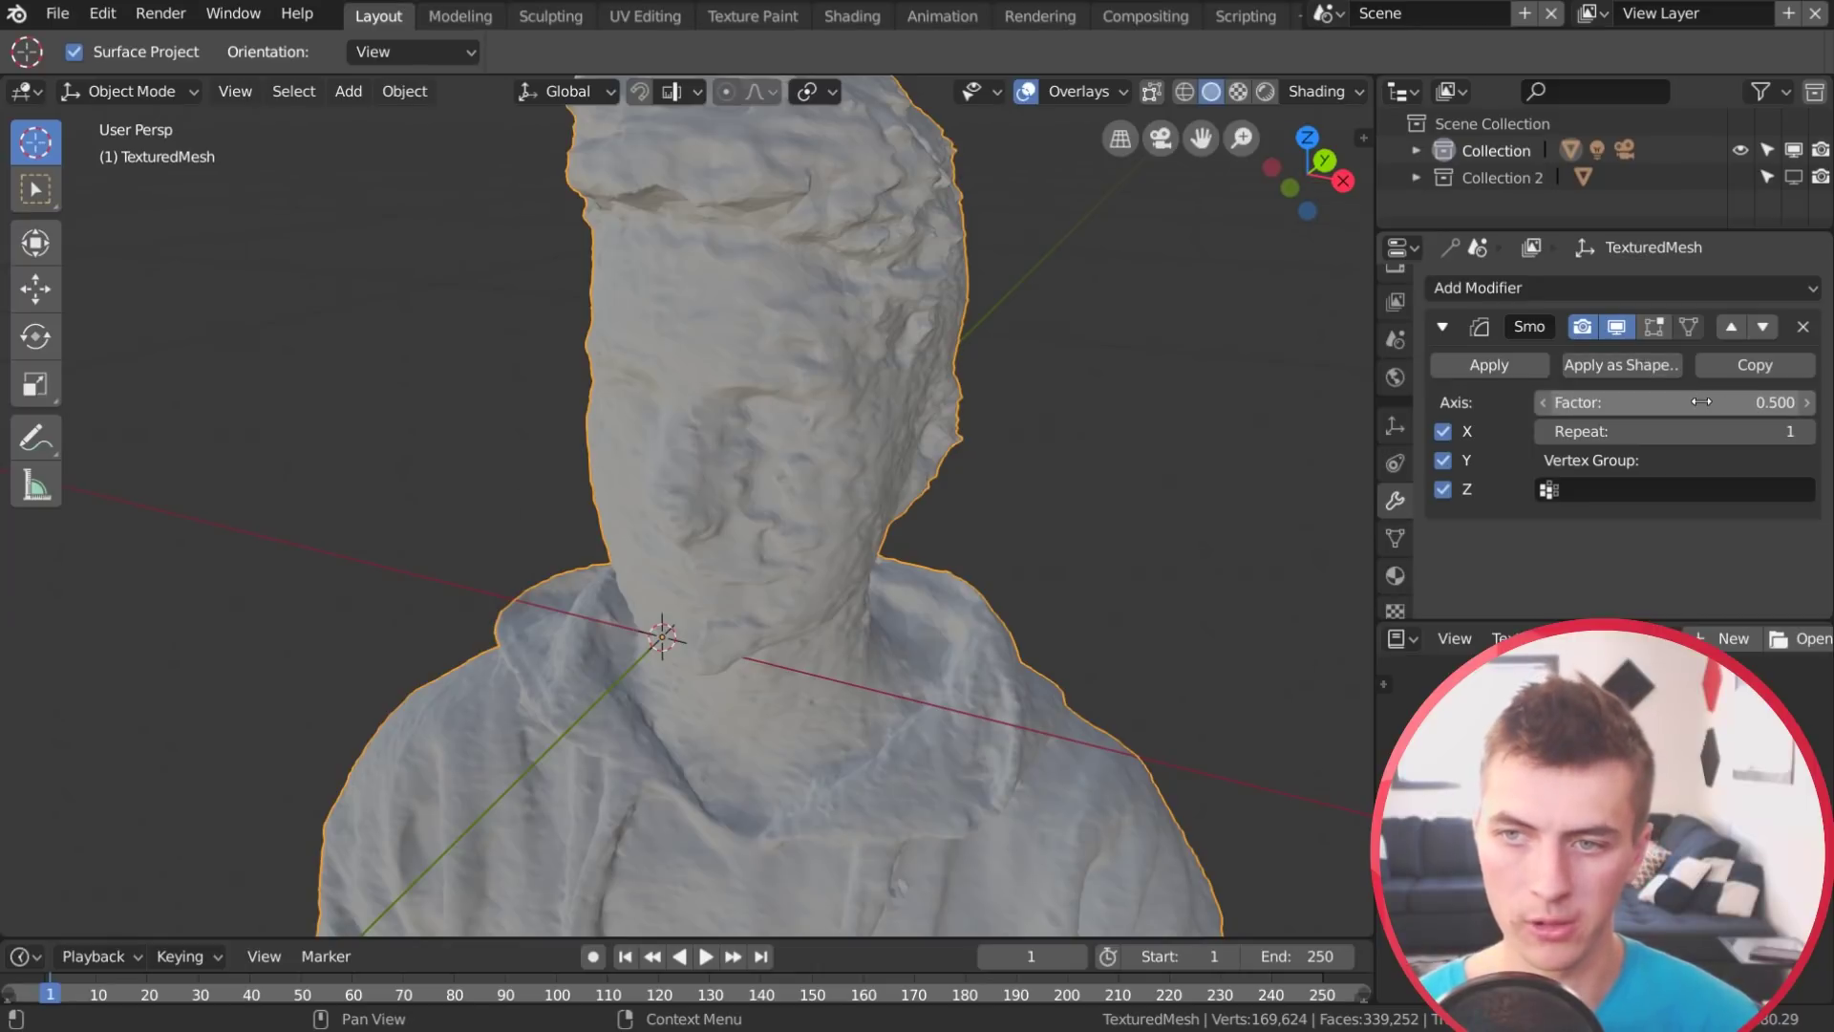
pyautogui.write('.9')
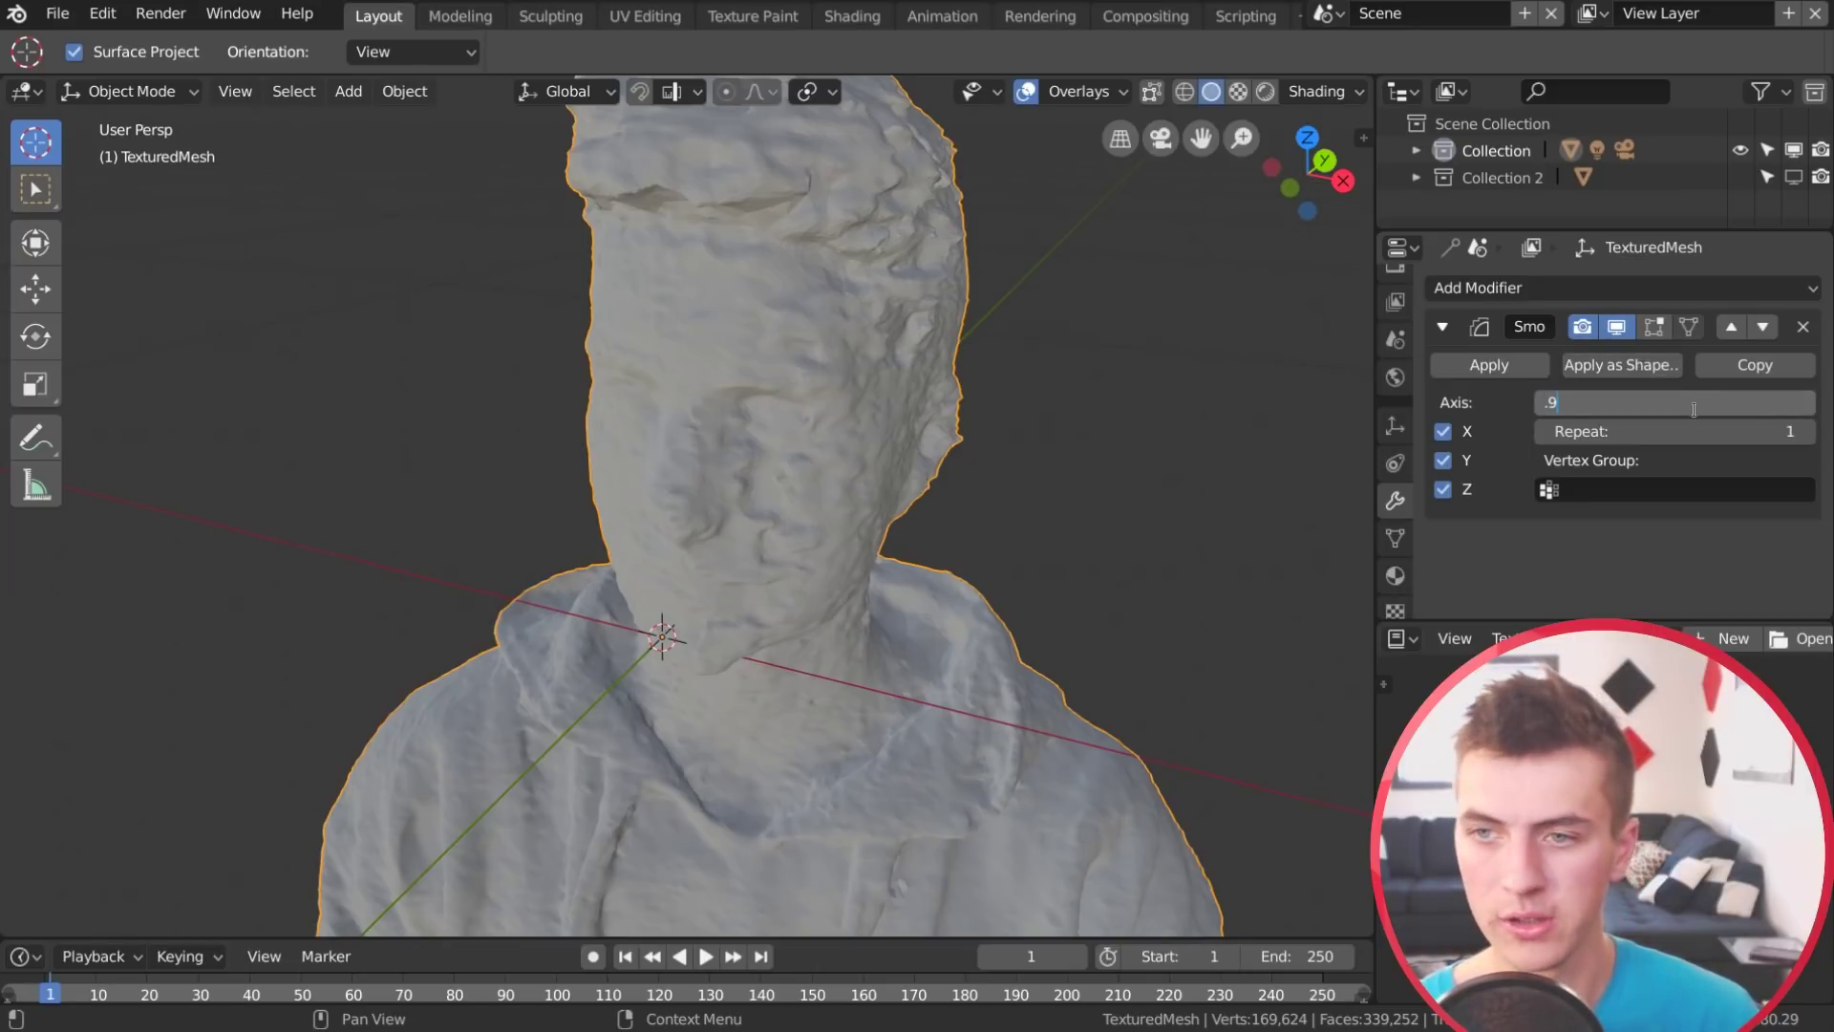
pyautogui.press('Return')
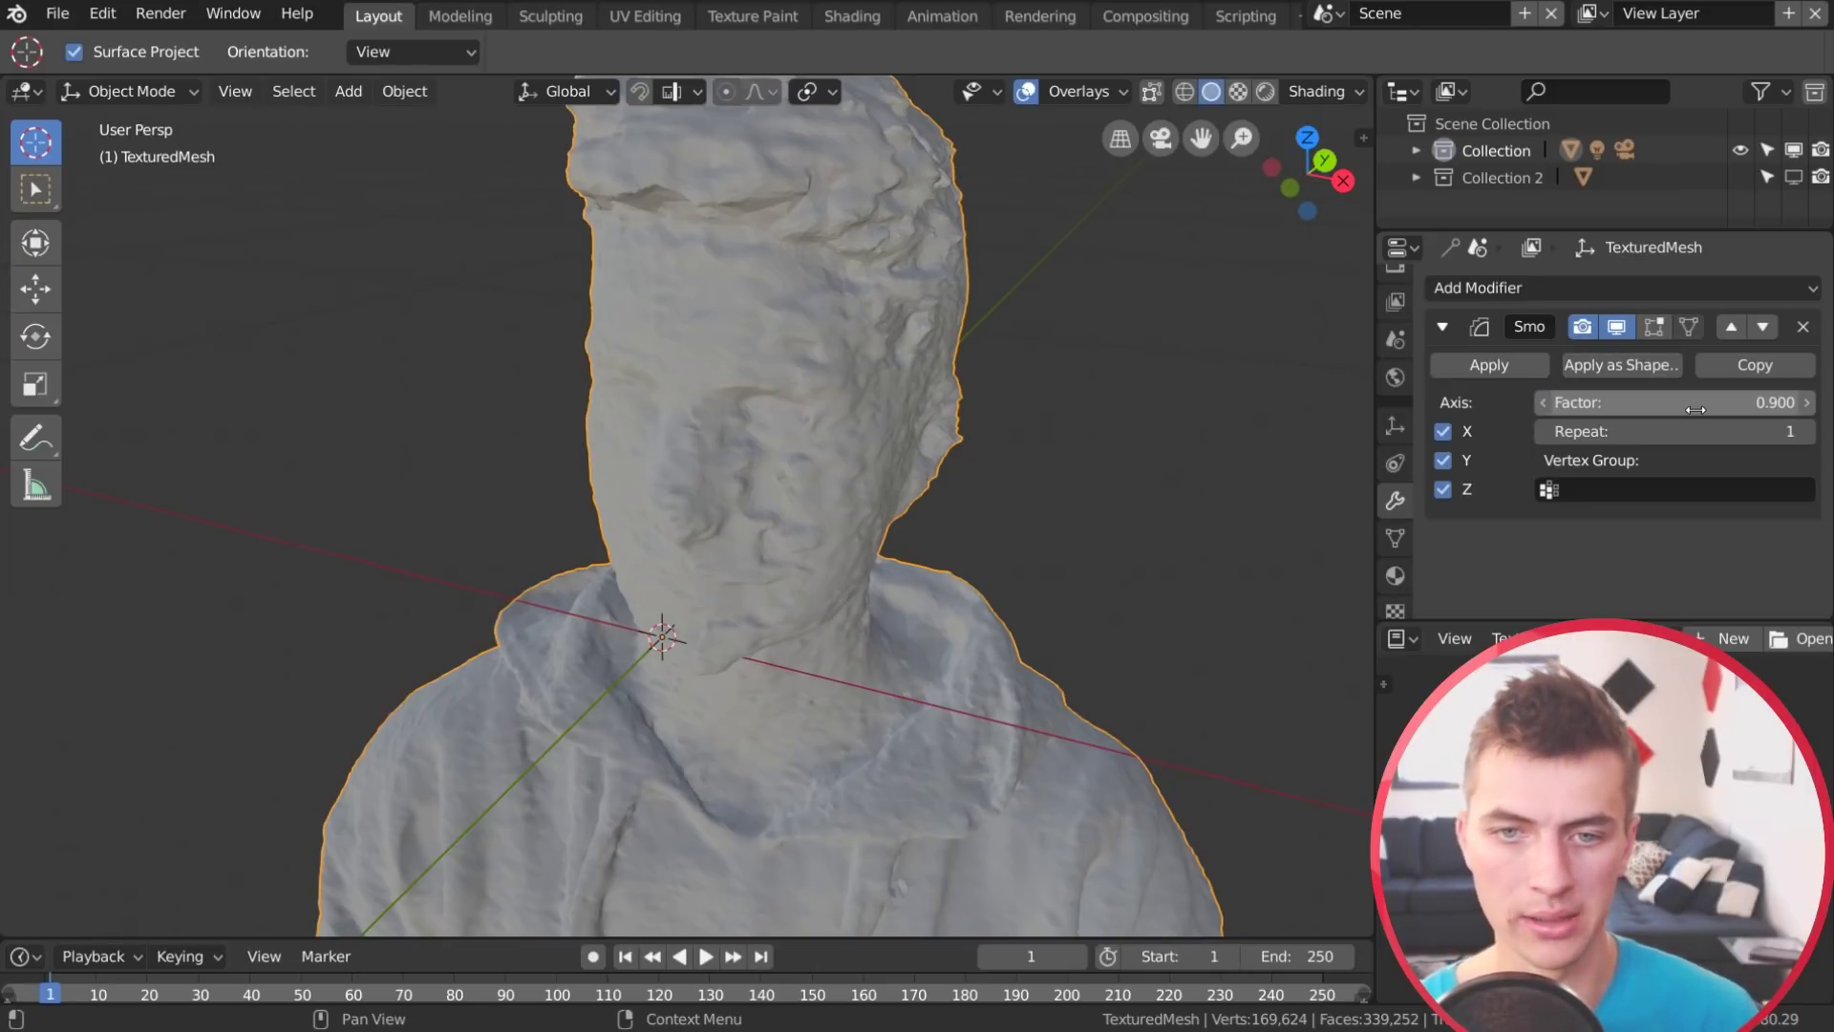
pyautogui.click(1806, 432)
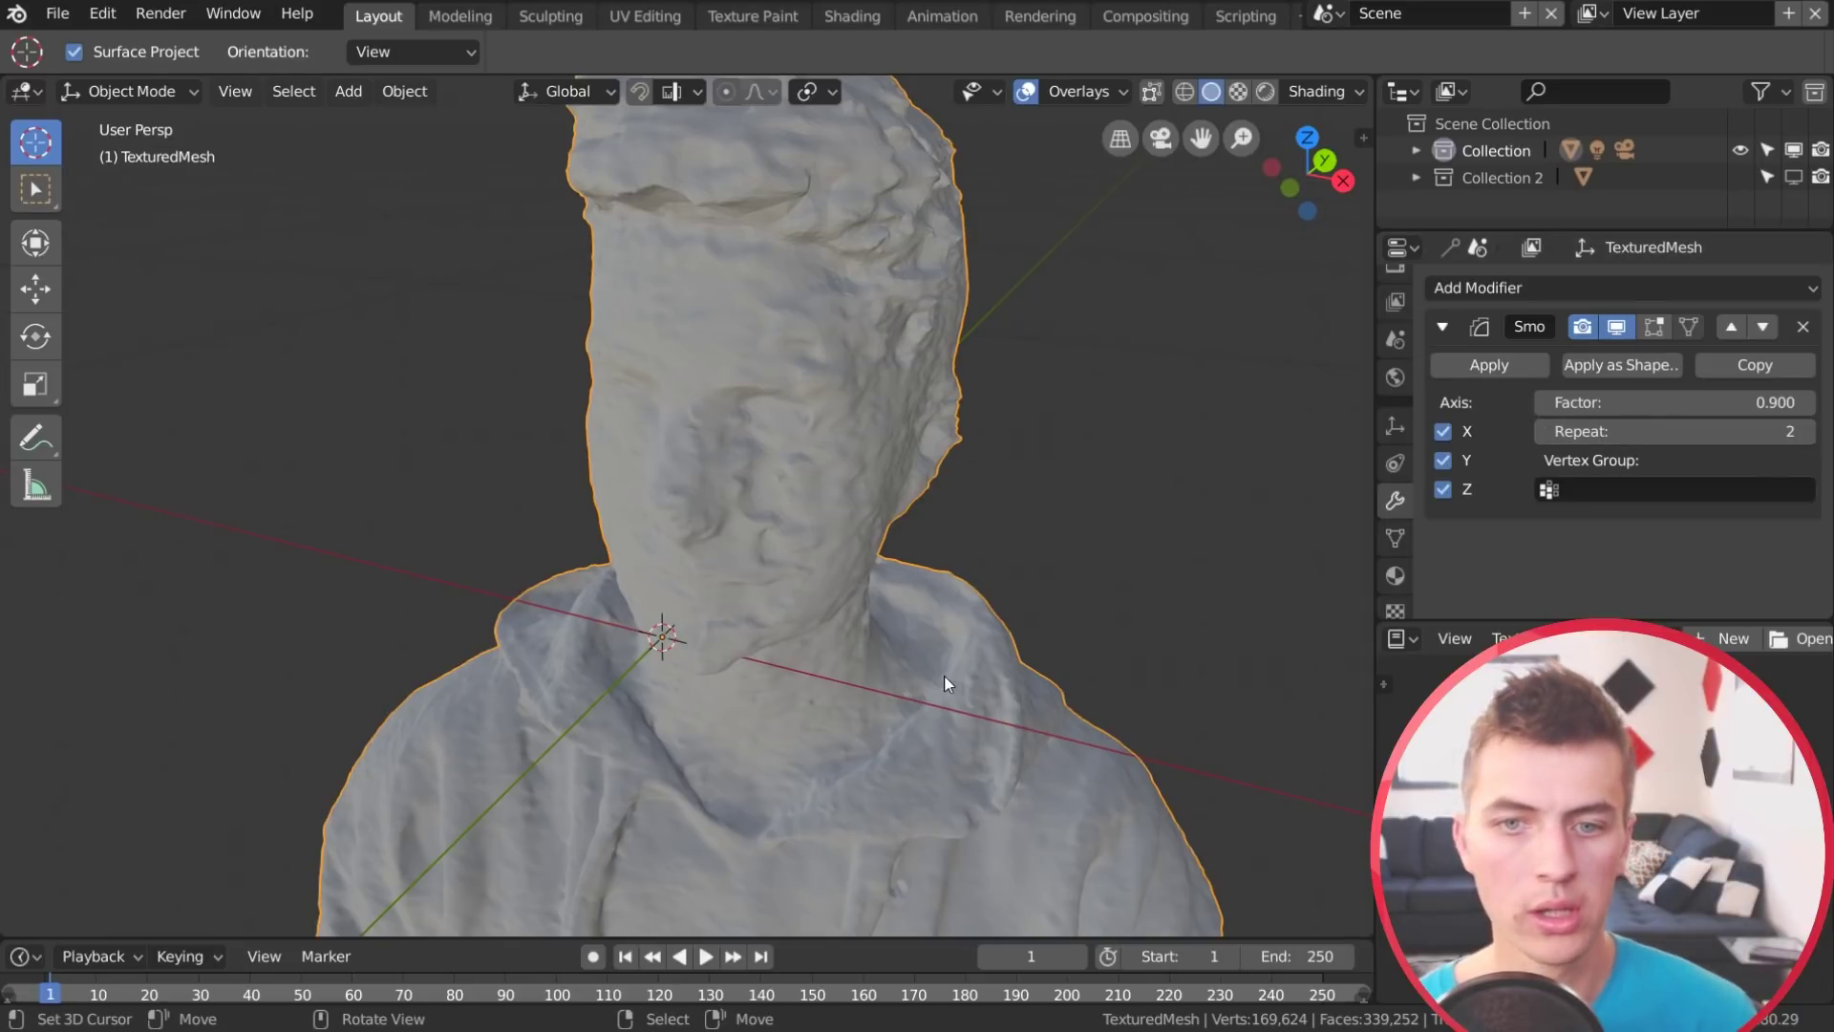
pyautogui.moveTo(999, 505); pyautogui.dragTo(845, 510, button='middle')
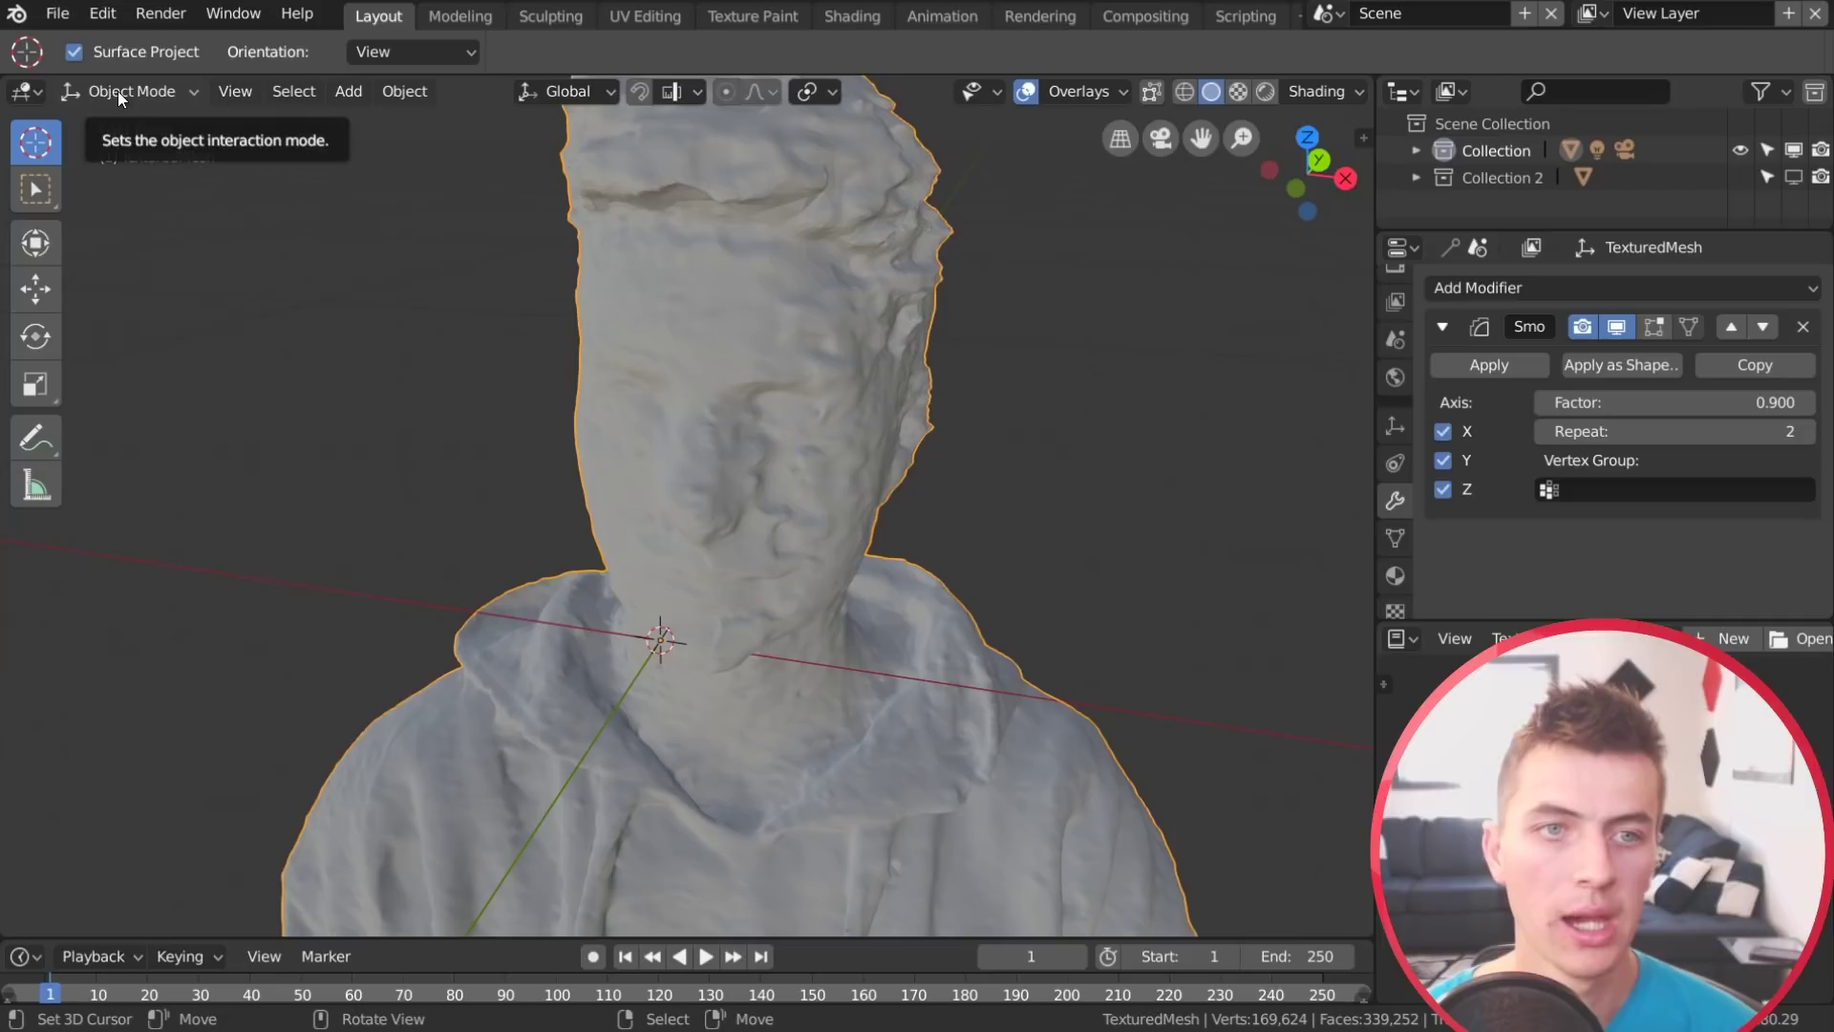
# Save the project under the name Face in the Face photoscan tests folder
pyautogui.click(58, 14)
pyautogui.click(157, 245)
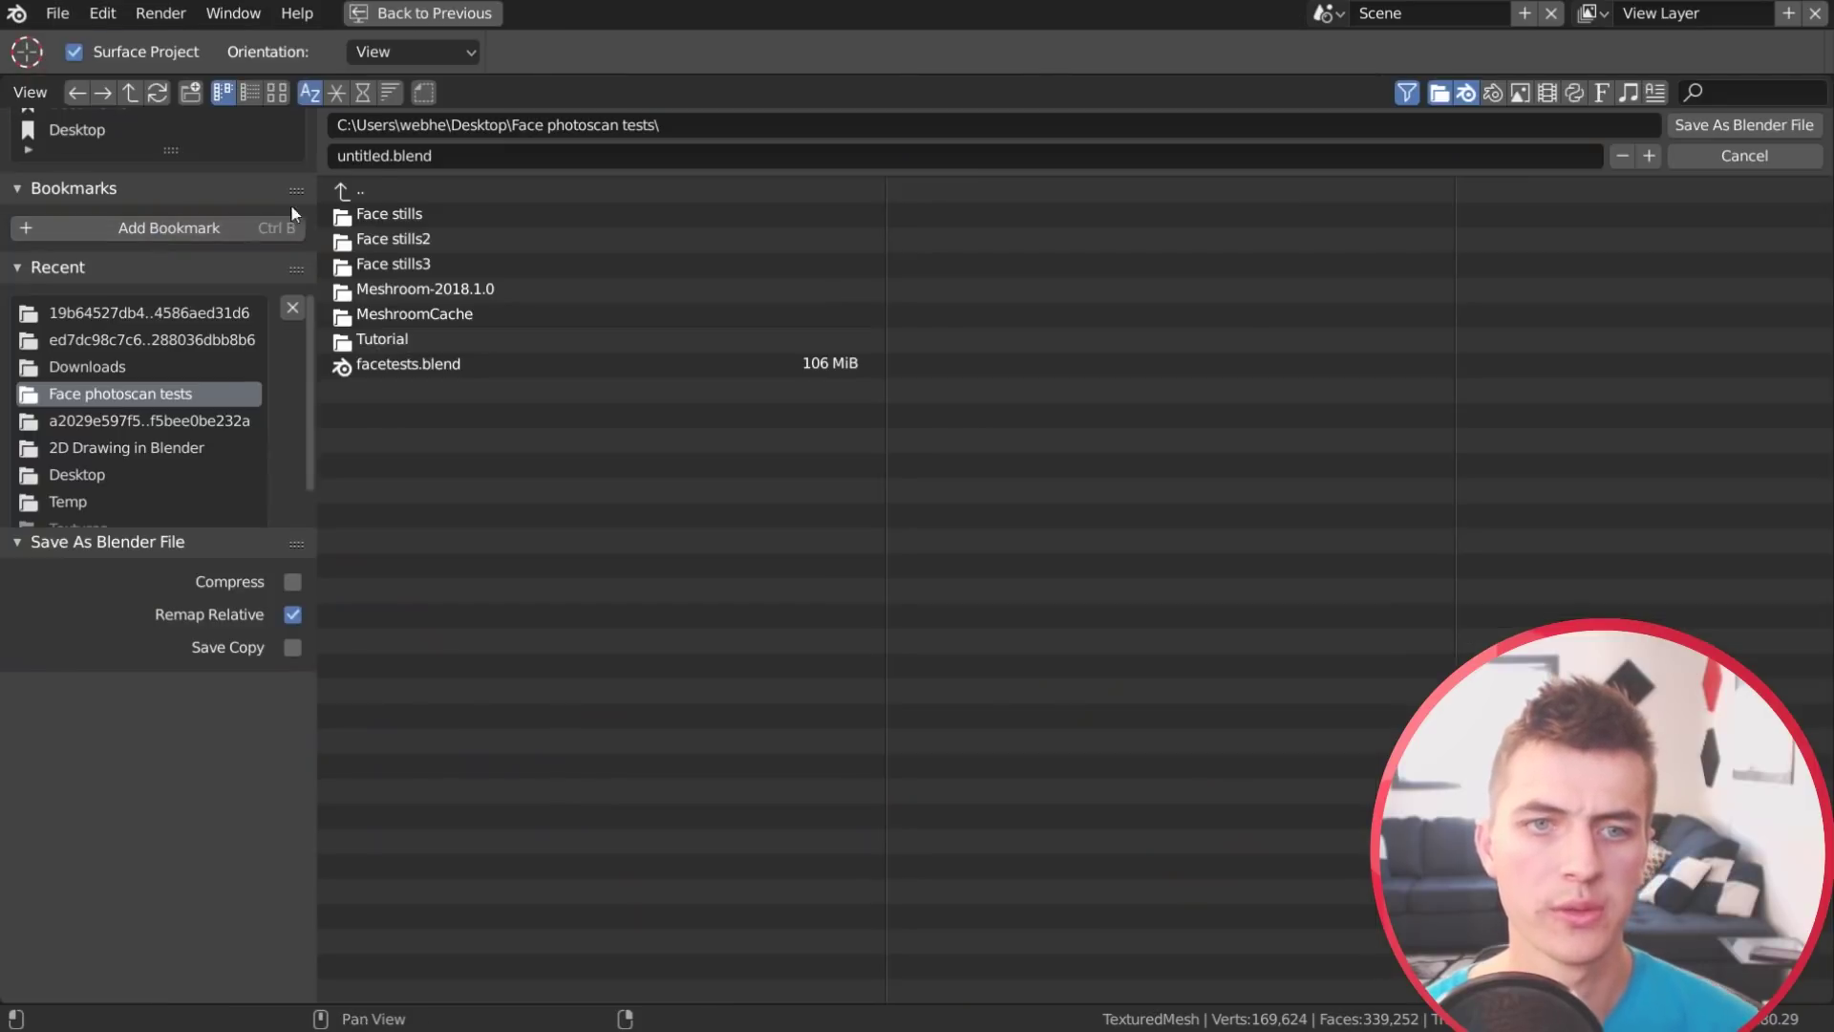
pyautogui.click(361, 155)
pyautogui.doubleClick(359, 155)
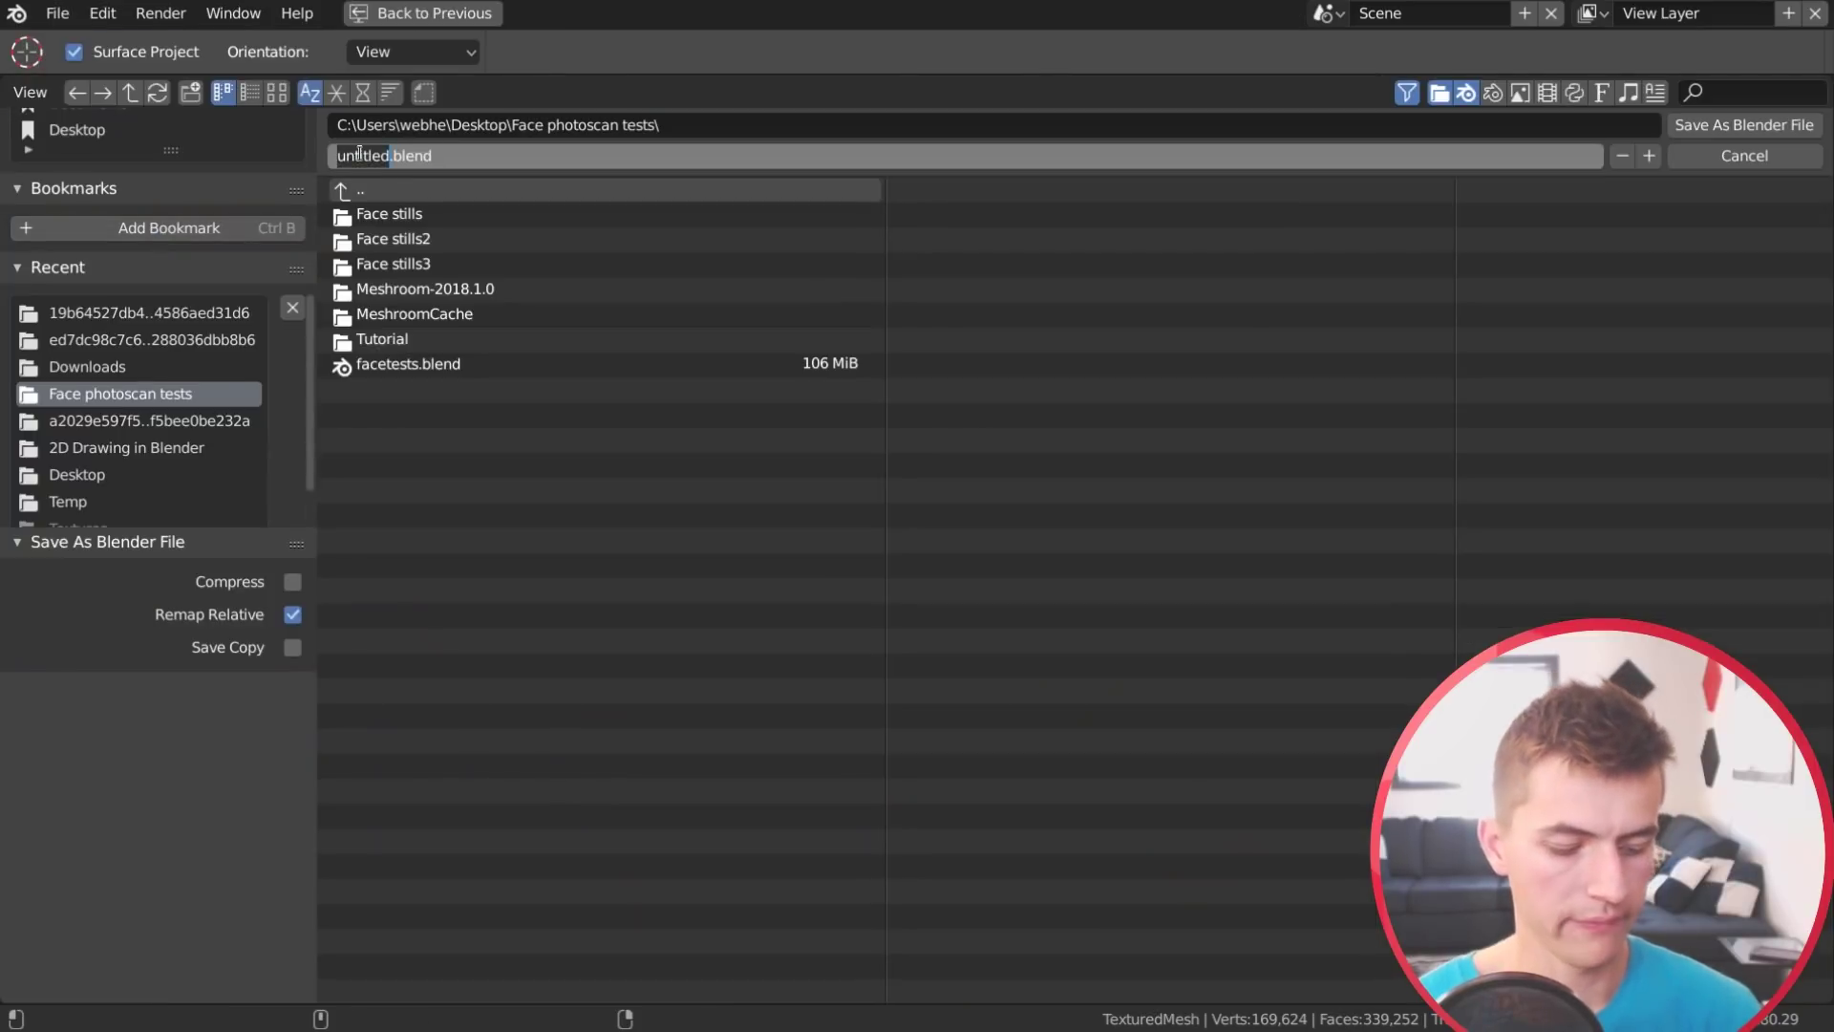
pyautogui.write('Face')
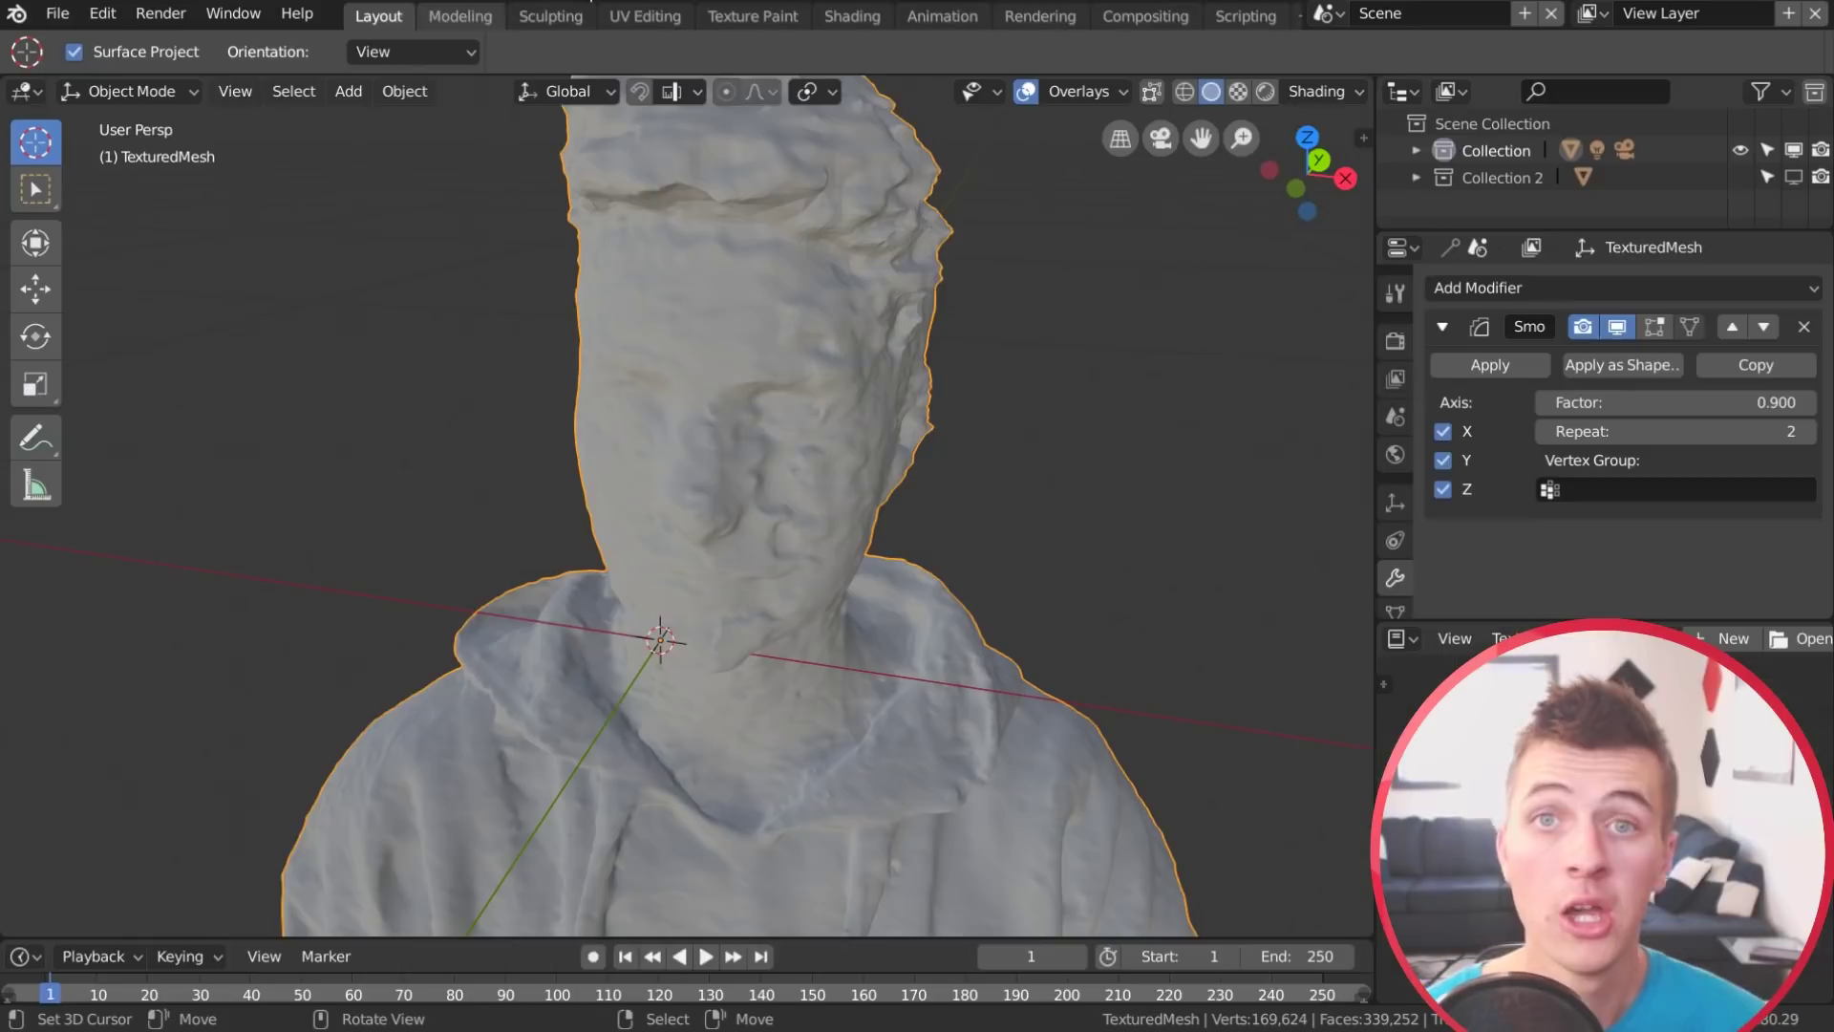
pyautogui.press('Return')
# Enter Sculpt Mode and build up the jawline and chin with the Draw brush at 50 px radius and 0.5 strength
pyautogui.click(168, 91)
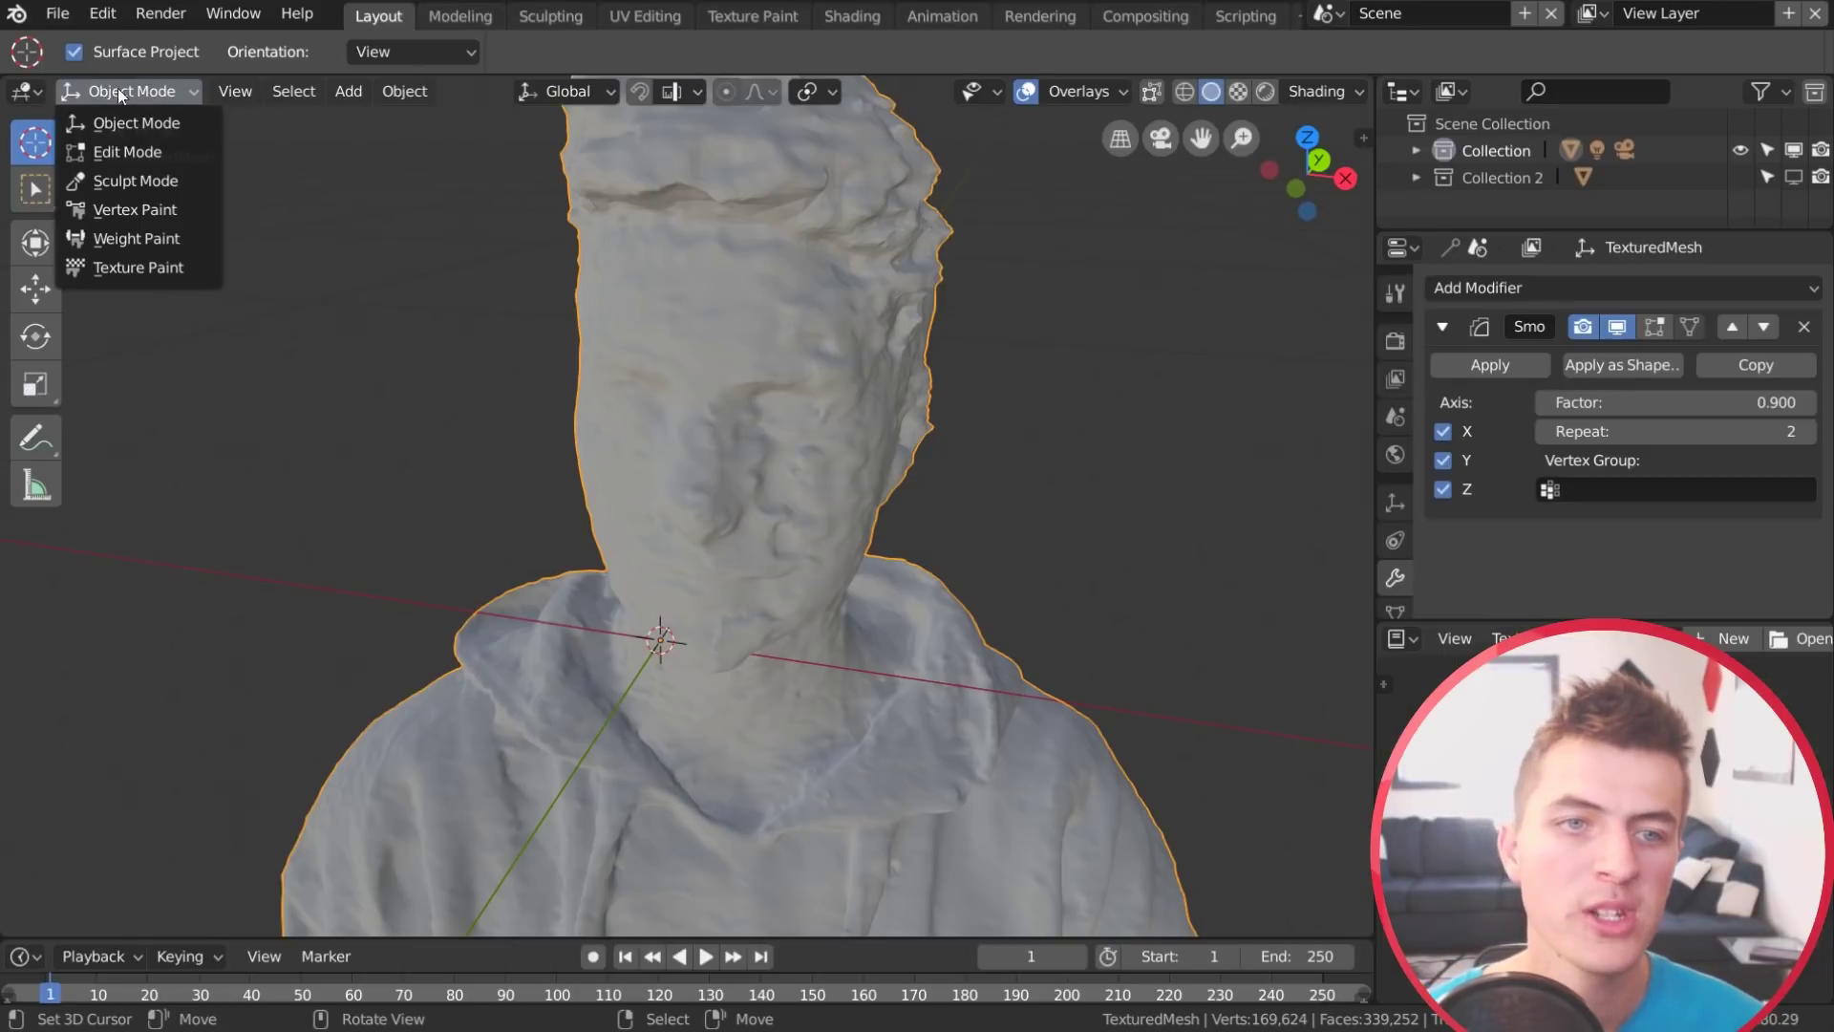
pyautogui.click(122, 182)
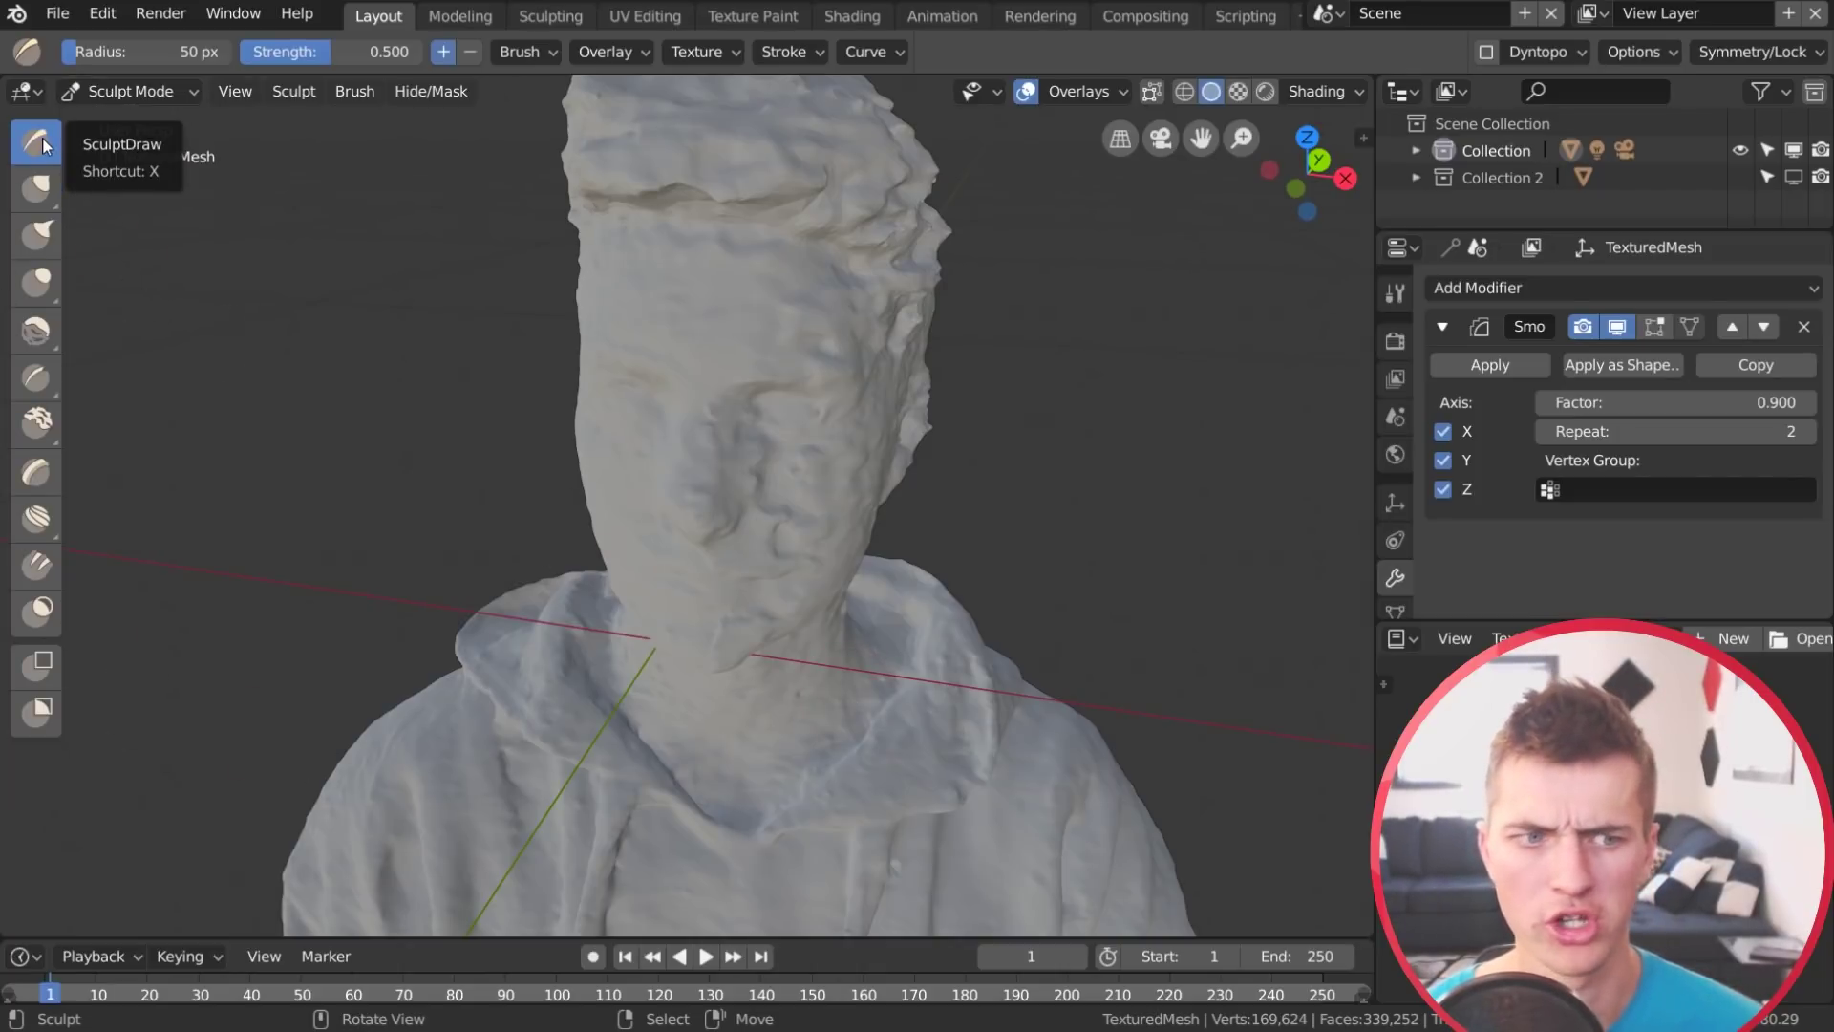
pyautogui.moveTo(818, 482)
pyautogui.mouseDown(button='middle')
pyautogui.moveTo(801, 468)
pyautogui.moveTo(819, 399)
pyautogui.moveTo(864, 358)
pyautogui.moveTo(770, 404)
pyautogui.moveTo(823, 609)
pyautogui.moveTo(904, 704)
pyautogui.moveTo(852, 614)
pyautogui.moveTo(870, 594)
pyautogui.moveTo(678, 587)
pyautogui.mouseUp(button='middle')
pyautogui.moveTo(871, 563); pyautogui.dragTo(790, 567)
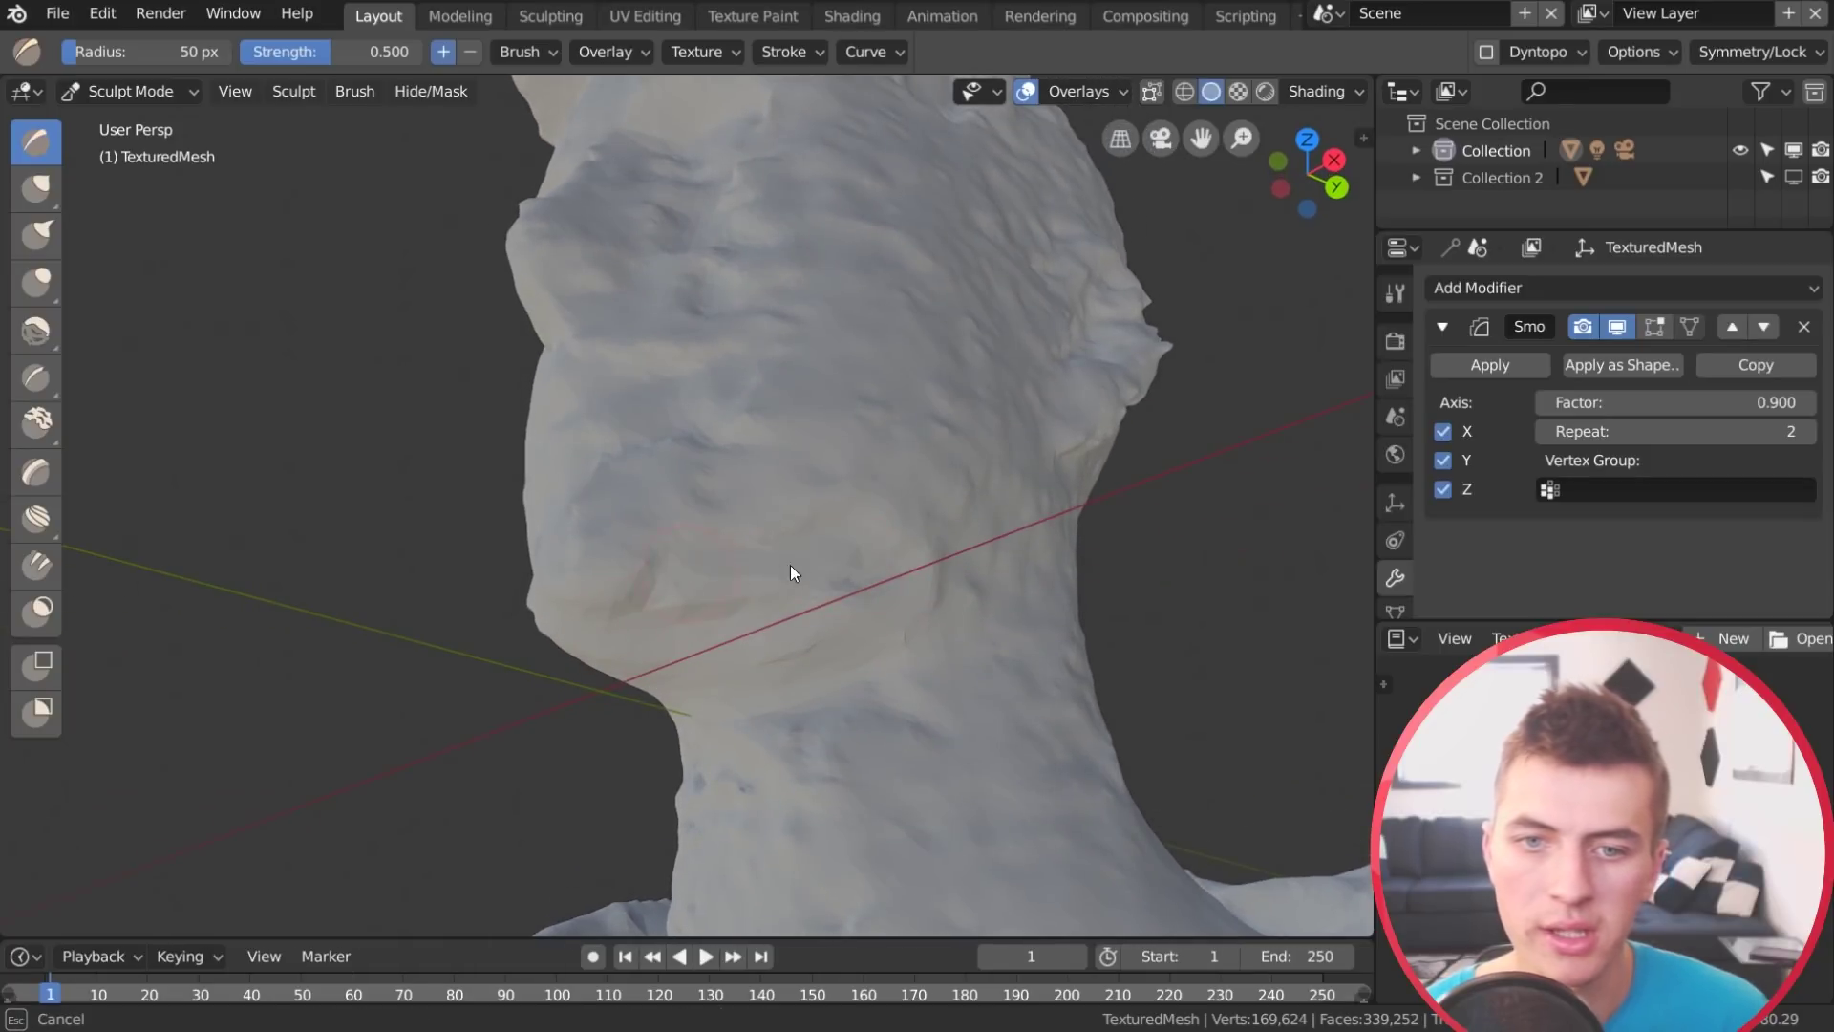
pyautogui.moveTo(815, 574); pyautogui.dragTo(858, 604, button='middle')
pyautogui.moveTo(858, 608); pyautogui.dragTo(774, 621)
pyautogui.moveTo(783, 620); pyautogui.dragTo(600, 663, button='middle')
pyautogui.moveTo(824, 632)
pyautogui.mouseDown()
pyautogui.moveTo(732, 666)
pyautogui.moveTo(807, 659)
pyautogui.moveTo(684, 666)
pyautogui.moveTo(764, 638)
pyautogui.mouseUp()
pyautogui.moveTo(834, 652)
pyautogui.mouseDown(button='middle')
pyautogui.moveTo(902, 695)
pyautogui.moveTo(927, 673)
pyautogui.moveTo(854, 627)
pyautogui.mouseUp(button='middle')
pyautogui.moveTo(854, 627)
pyautogui.mouseDown()
pyautogui.moveTo(810, 662)
pyautogui.moveTo(890, 632)
pyautogui.mouseUp()
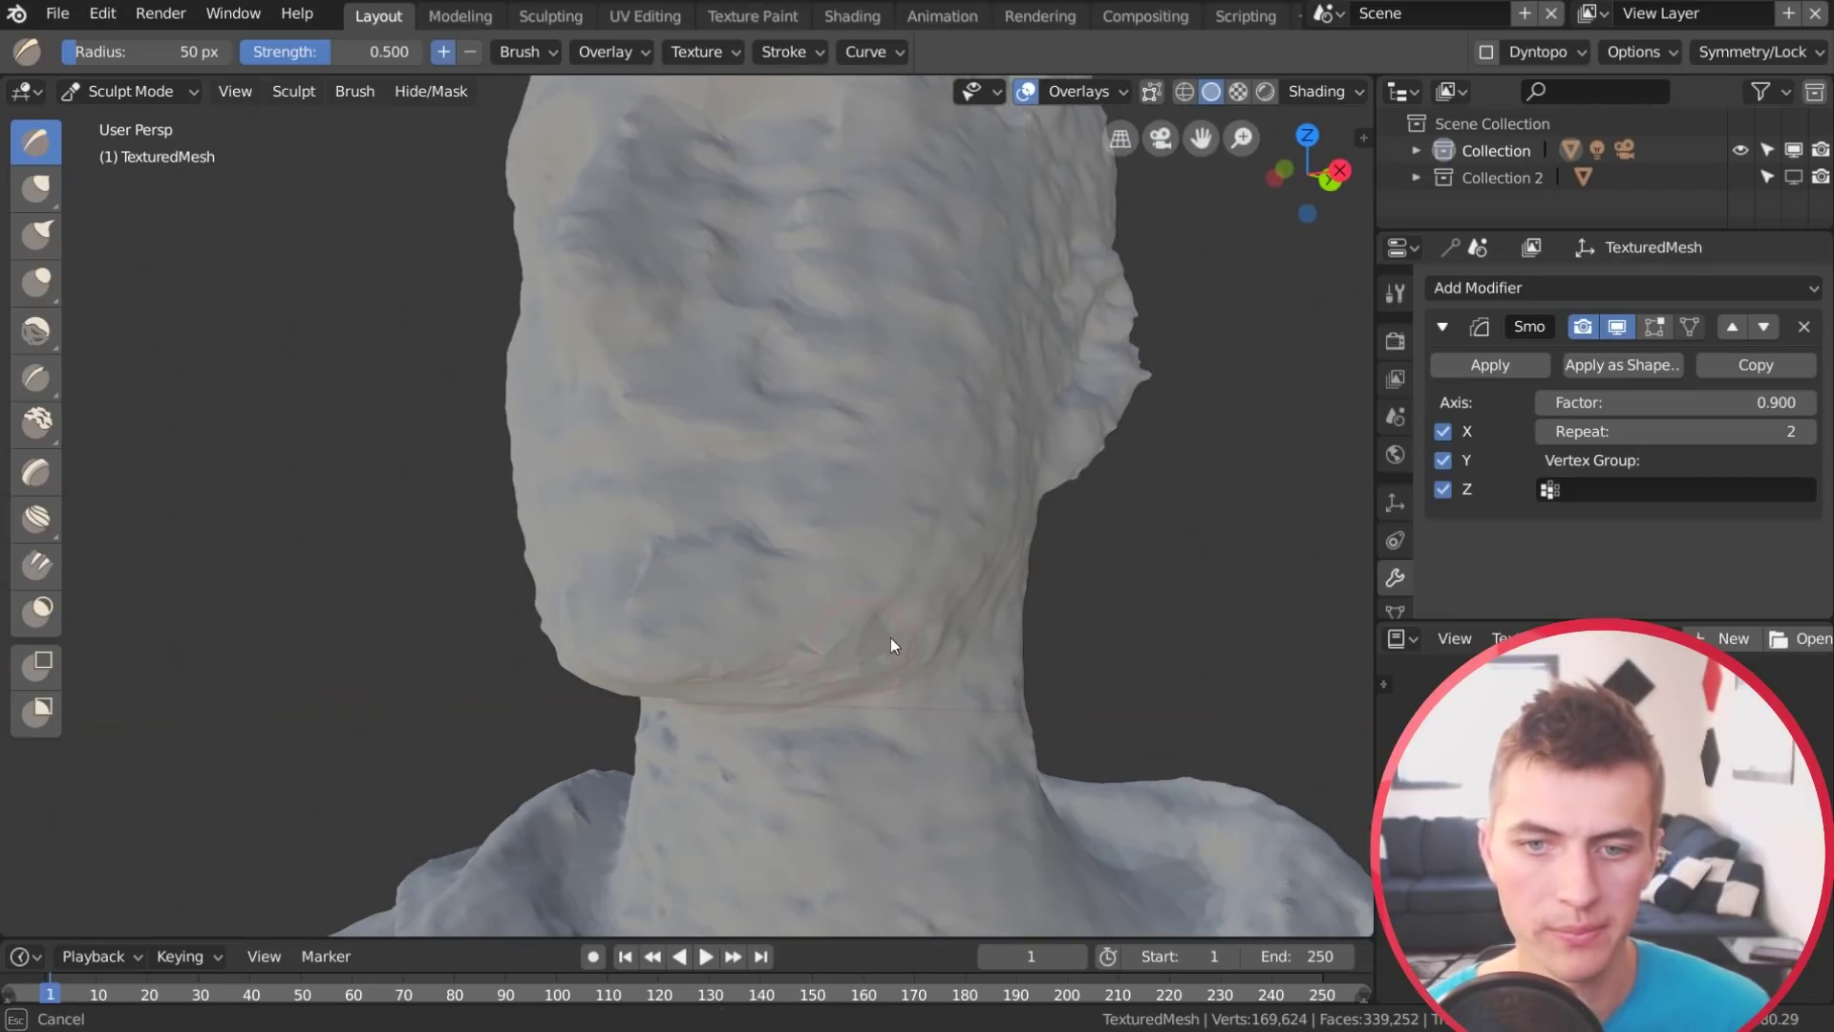
pyautogui.moveTo(891, 633); pyautogui.dragTo(835, 623, button='middle')
pyautogui.moveTo(755, 631)
pyautogui.mouseDown()
pyautogui.moveTo(697, 636)
pyautogui.moveTo(756, 581)
pyautogui.mouseUp()
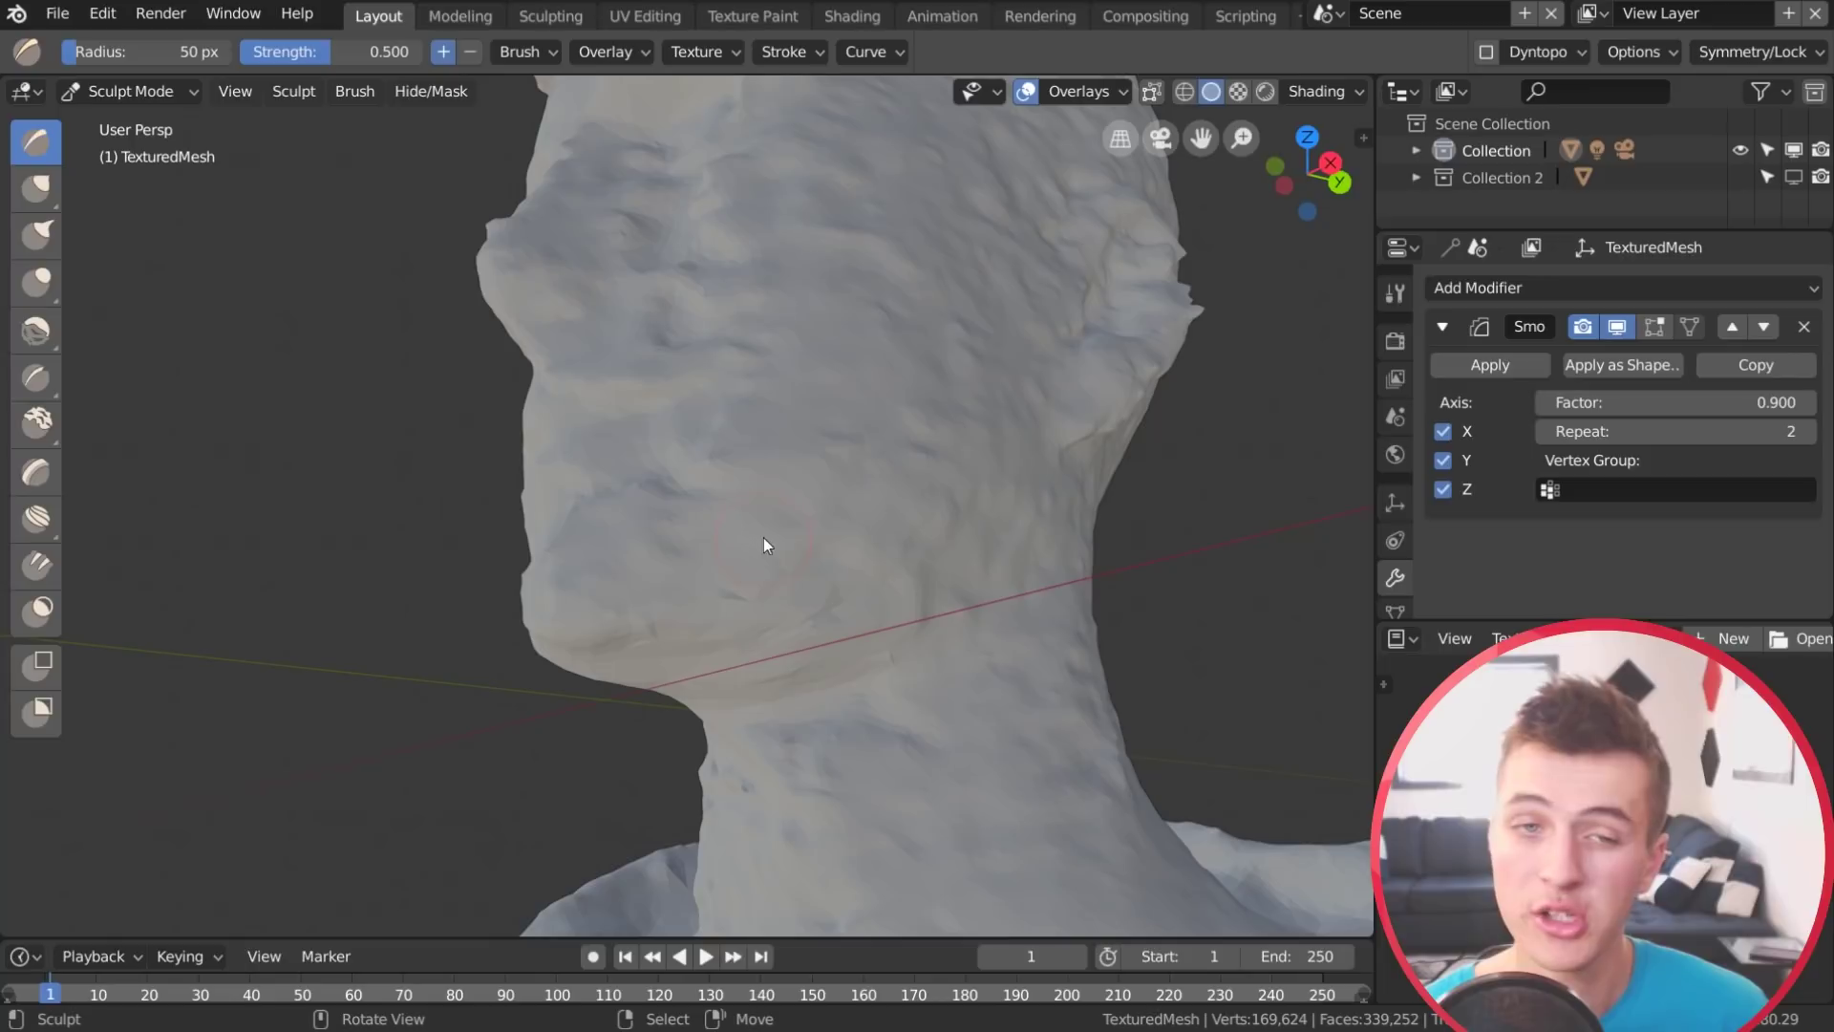
# Smooth the sculpted jawline with the Smooth brush enlarged to a 75 px radius
pyautogui.hotkey('shift', 's')
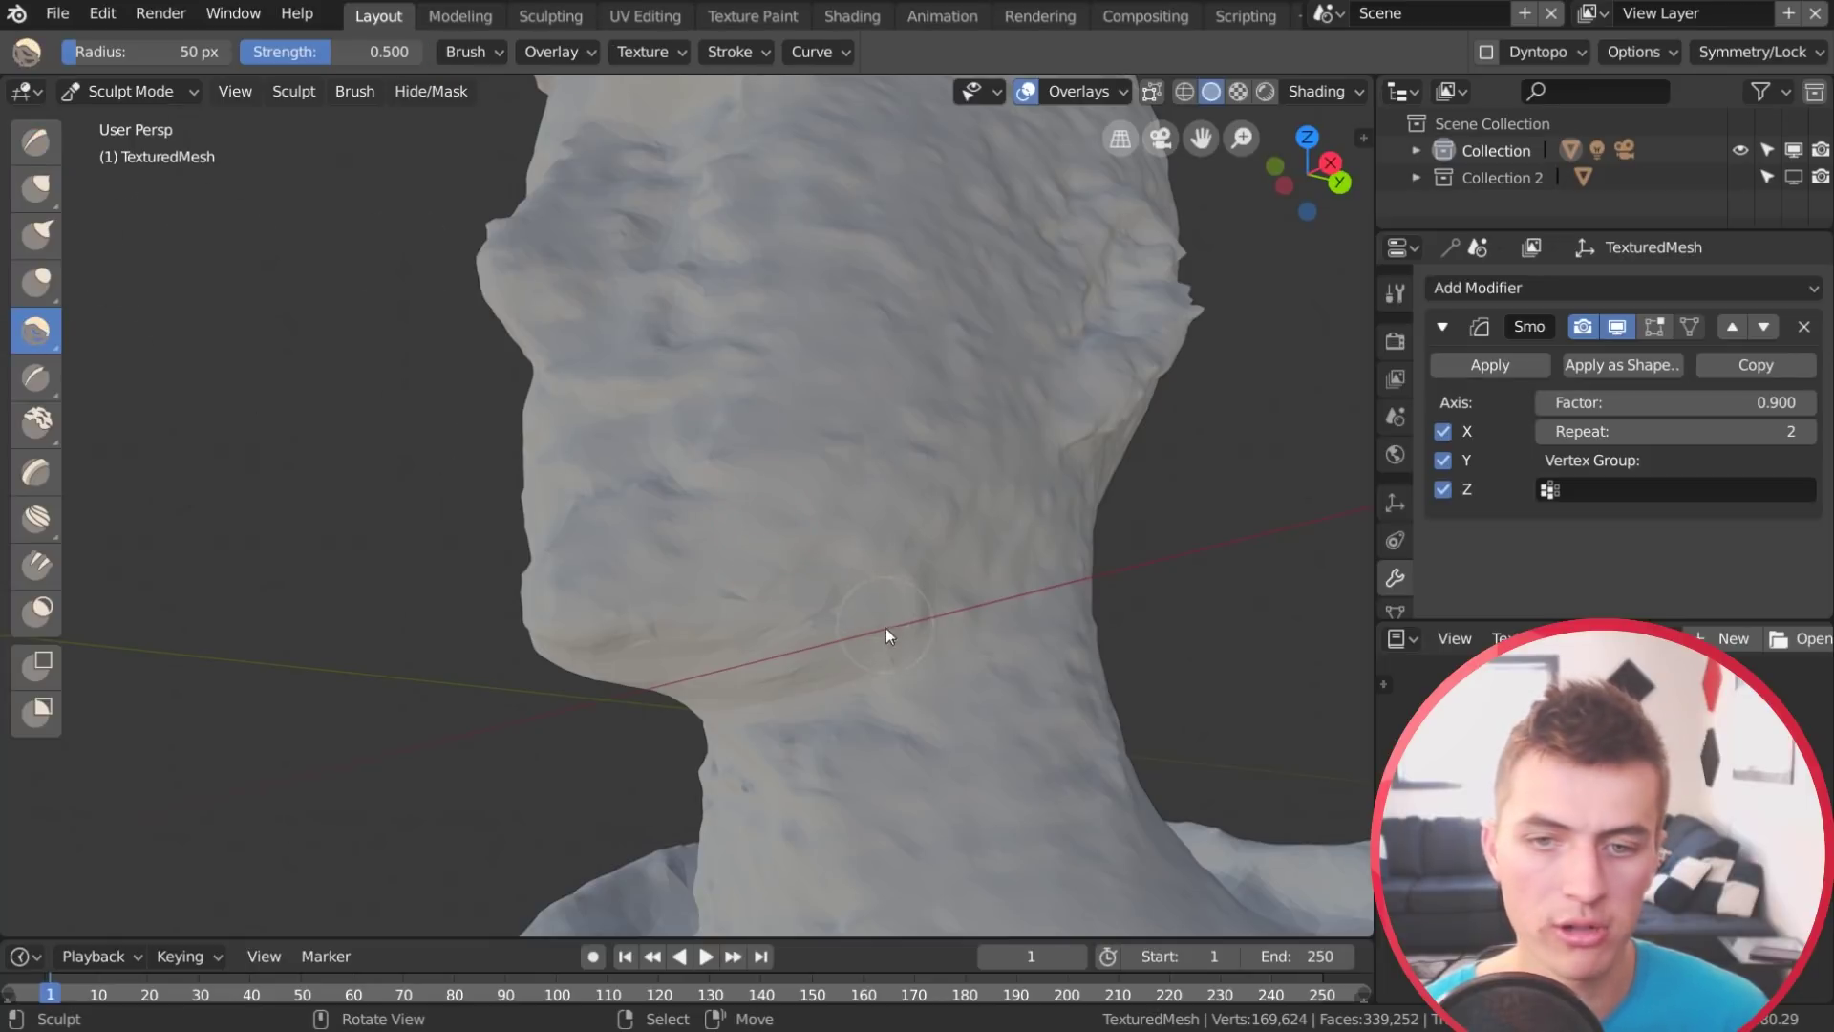
pyautogui.press('f')
pyautogui.click(777, 594)
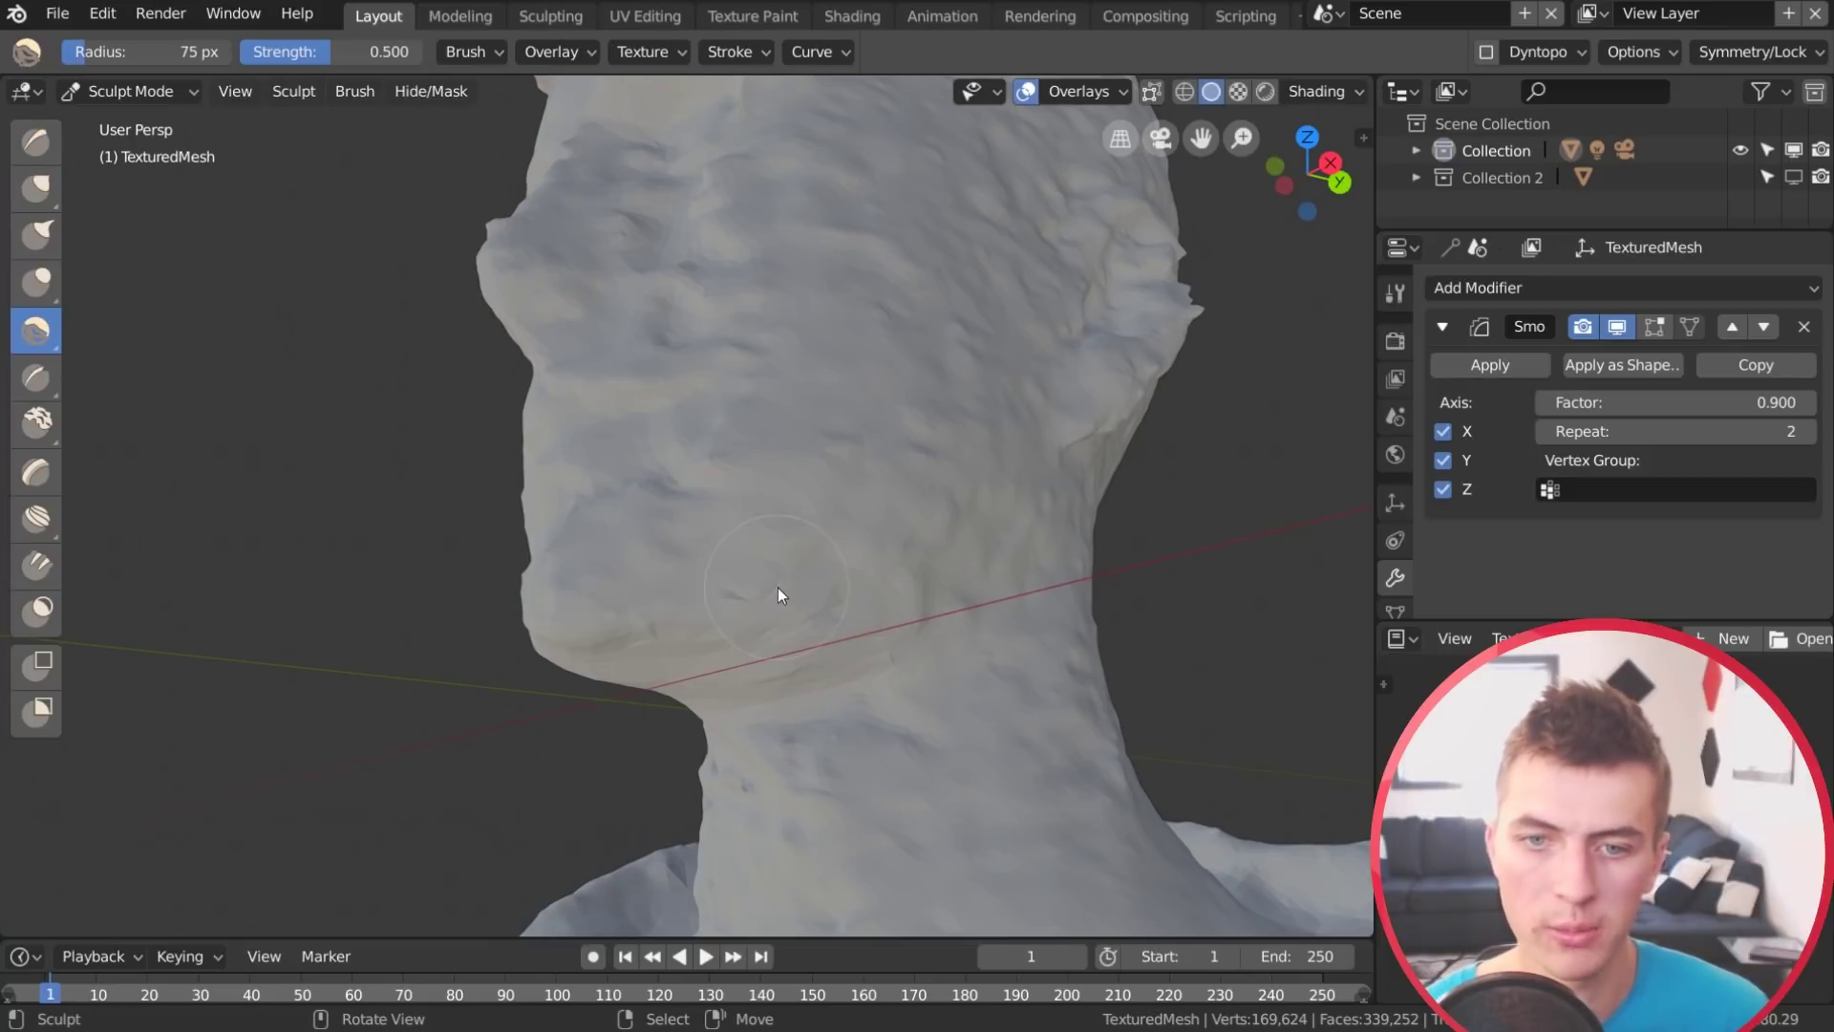
pyautogui.moveTo(833, 615)
pyautogui.mouseDown()
pyautogui.moveTo(709, 636)
pyautogui.moveTo(880, 684)
pyautogui.mouseUp()
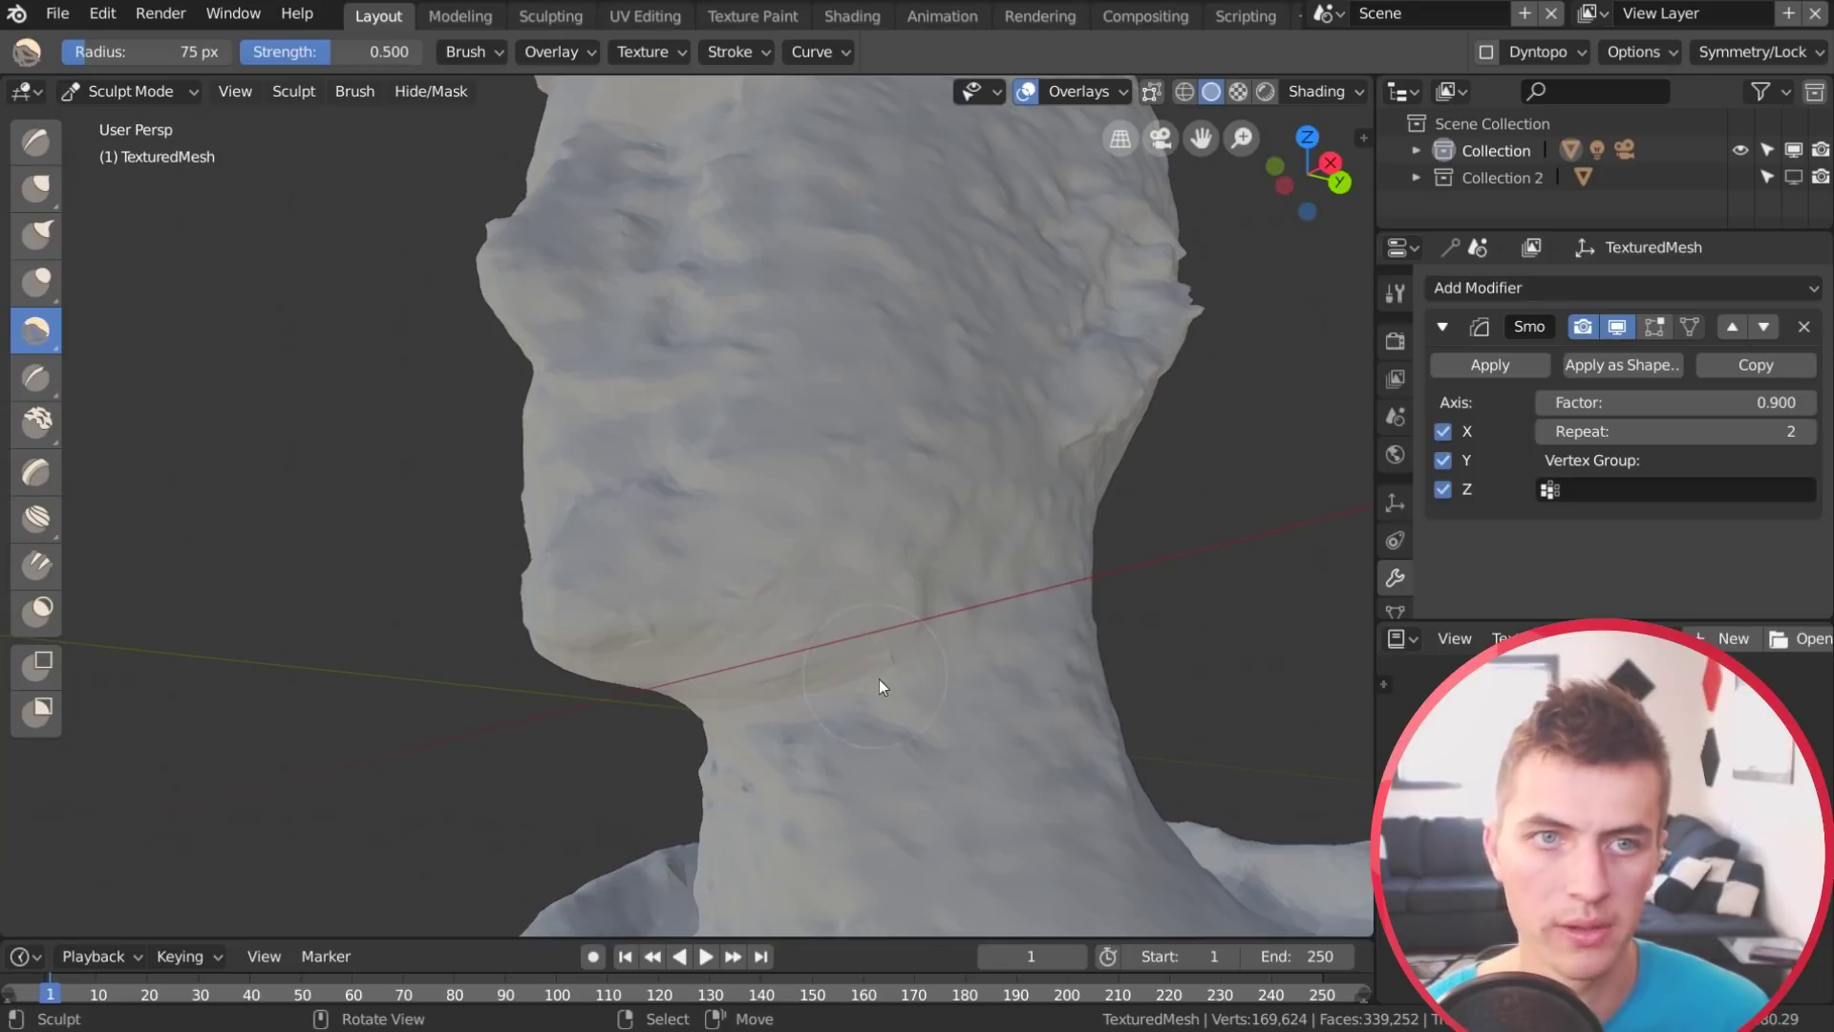
pyautogui.moveTo(859, 656)
pyautogui.mouseDown(button='middle')
pyautogui.moveTo(929, 672)
pyautogui.moveTo(970, 720)
pyautogui.moveTo(969, 697)
pyautogui.mouseUp(button='middle')
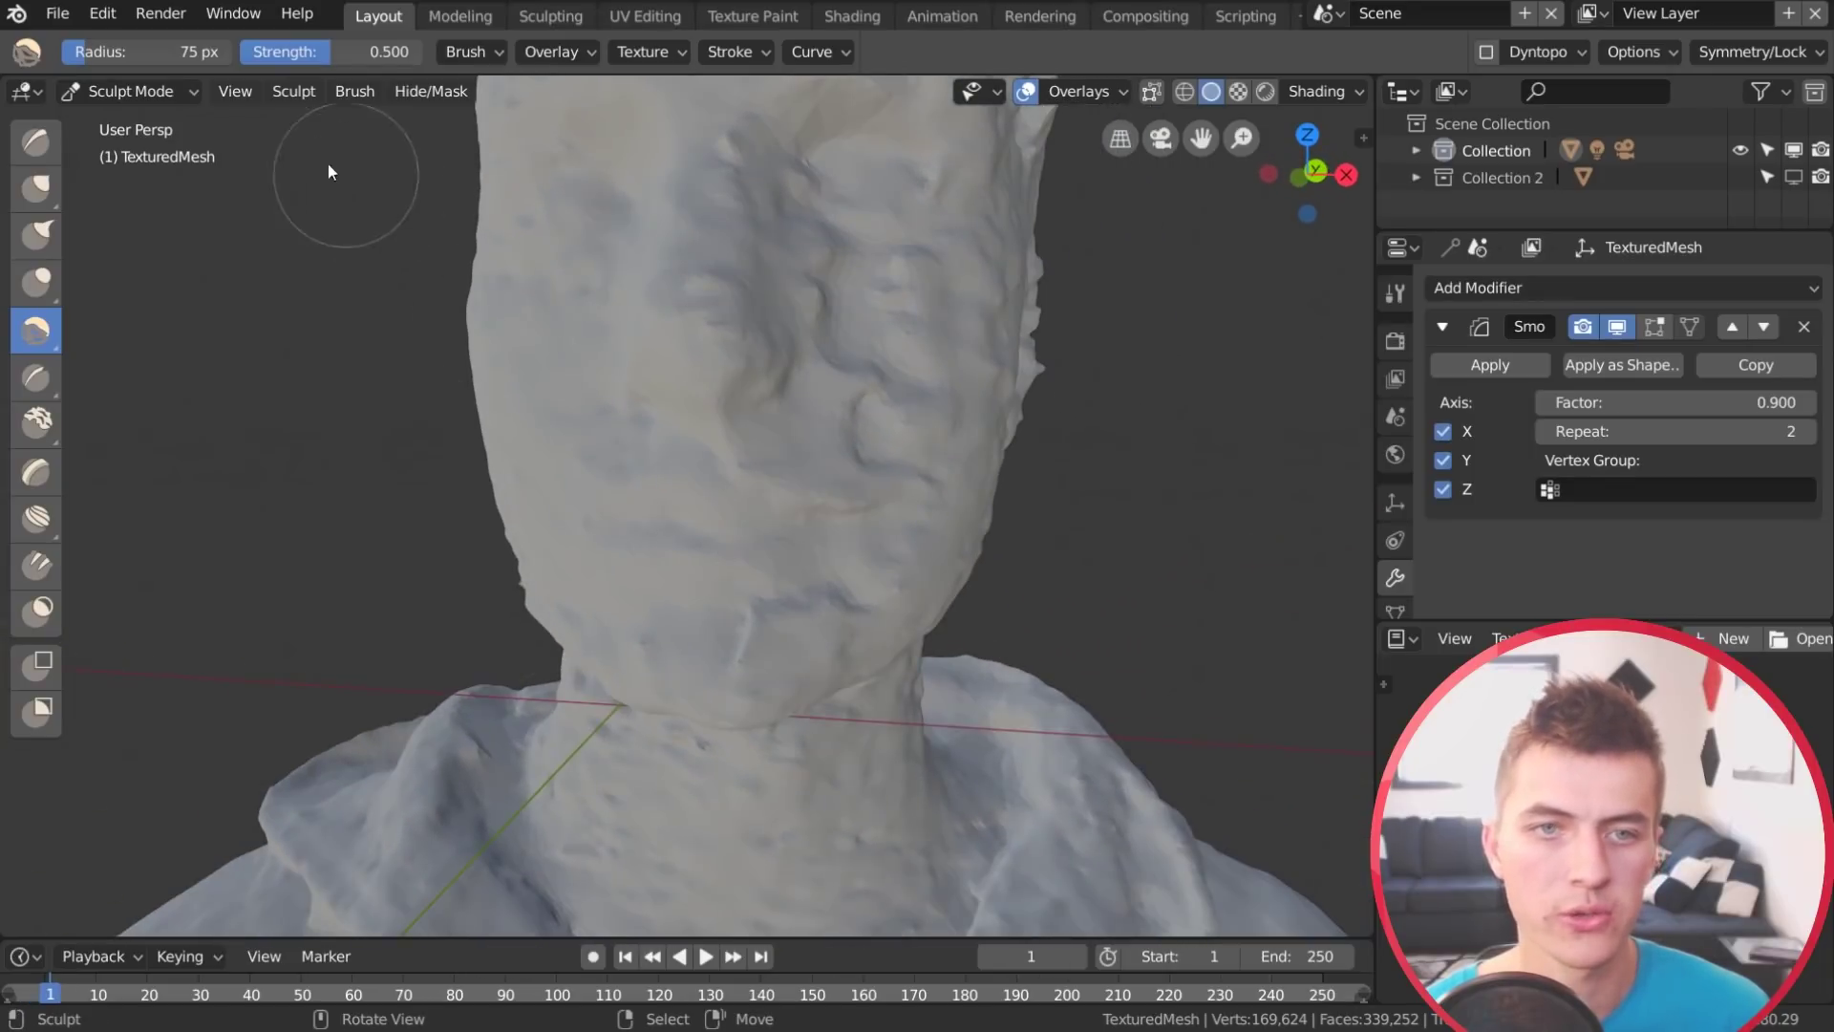
# Lower the Smooth brush strength to 0.337 and smooth the cheek beside the nose
pyautogui.moveTo(342, 59); pyautogui.dragTo(323, 59)
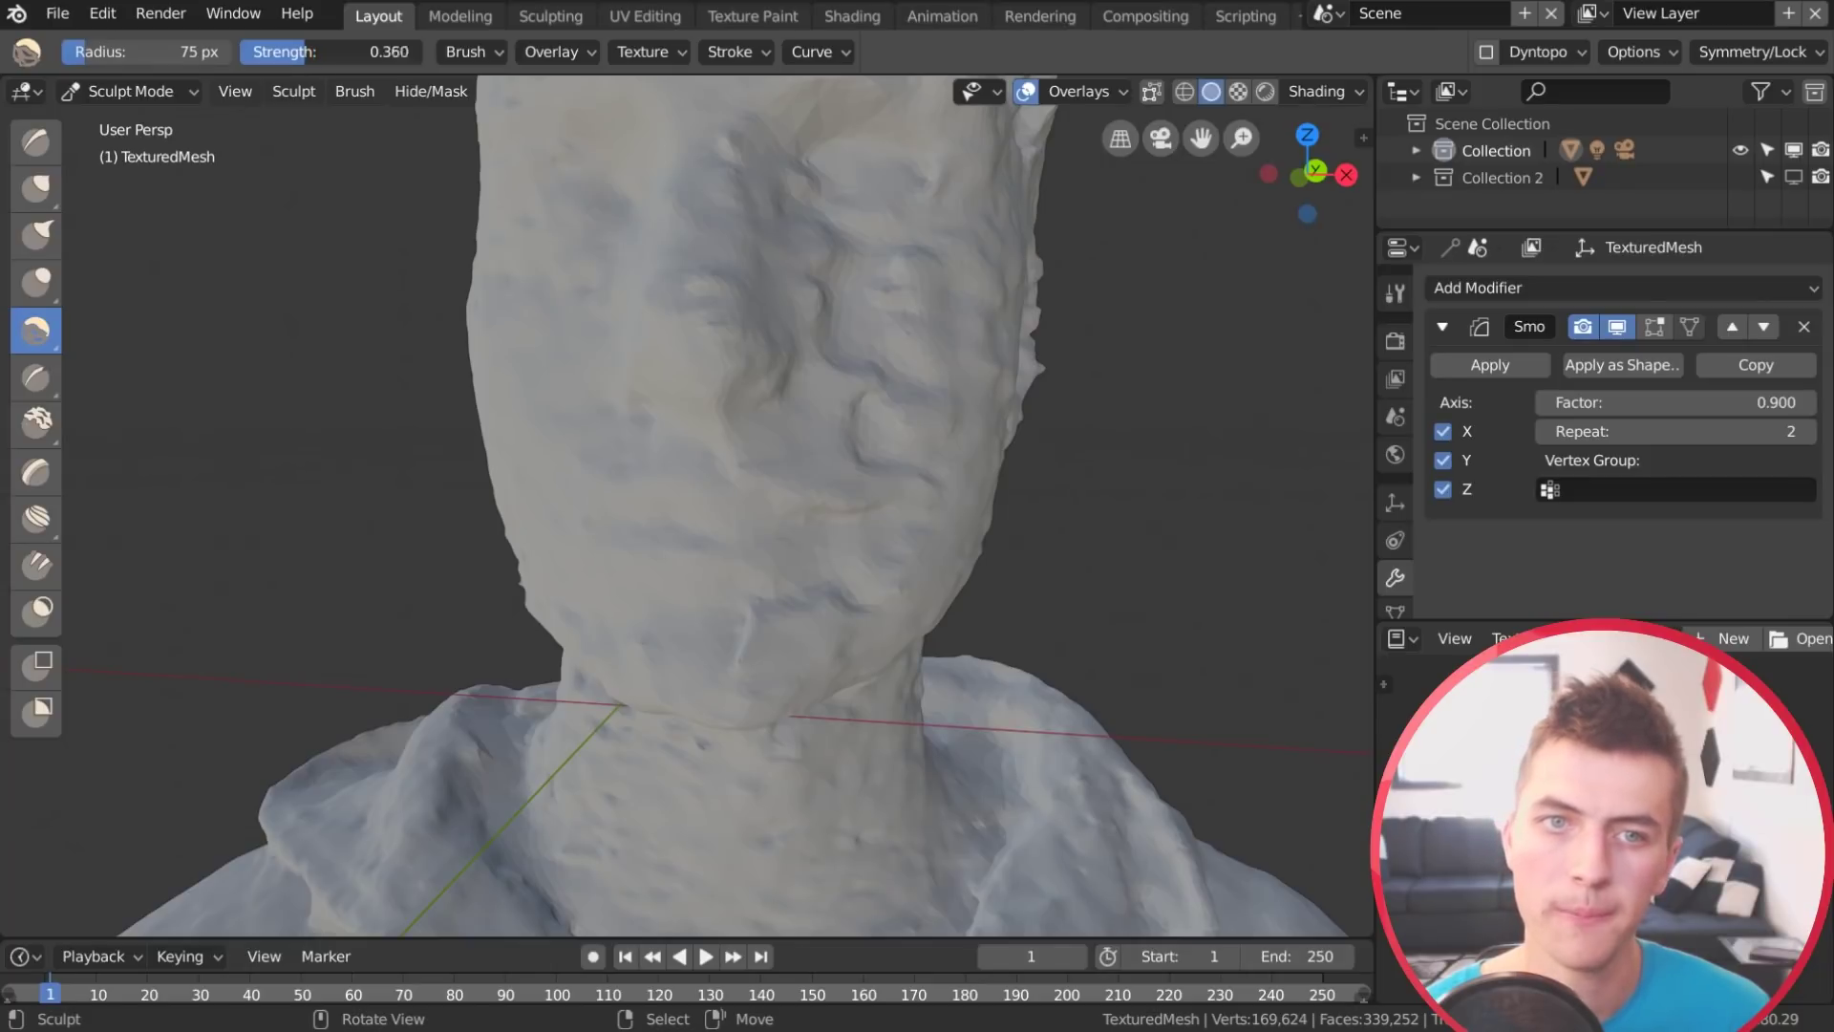
pyautogui.moveTo(324, 59); pyautogui.dragTo(321, 59)
pyautogui.moveTo(961, 381); pyautogui.dragTo(860, 617, button='middle')
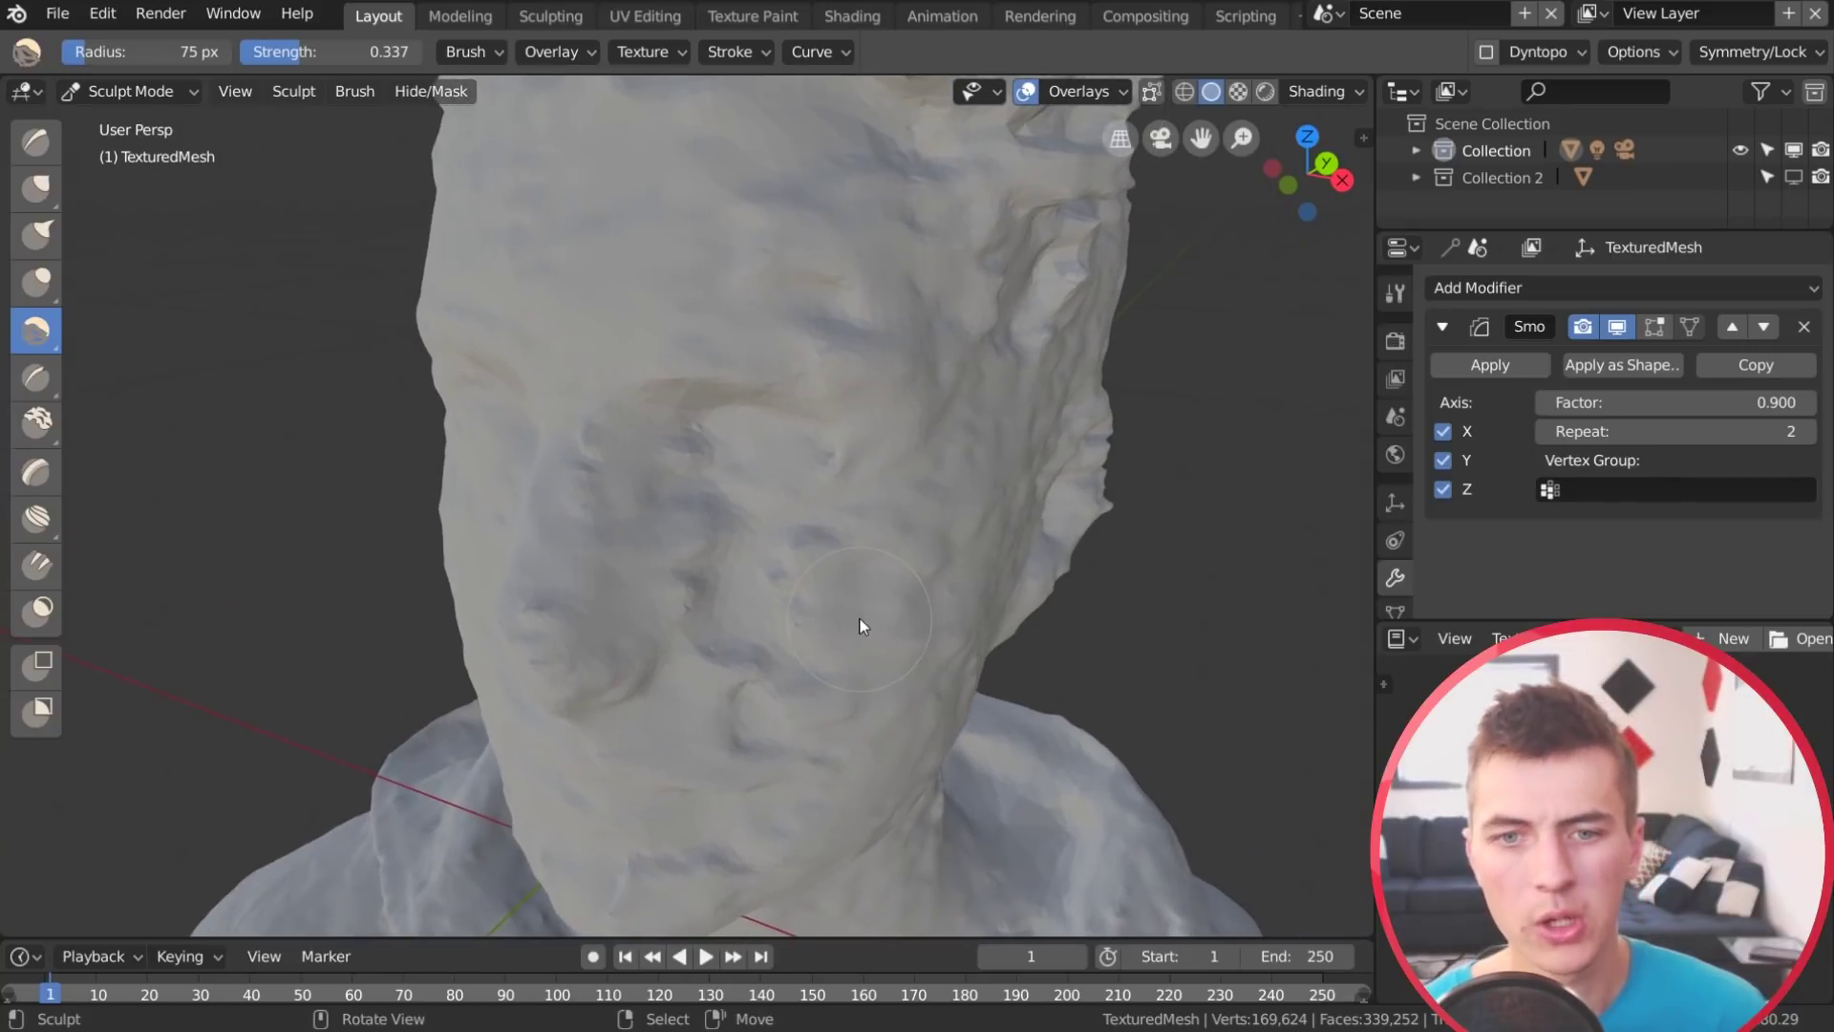
pyautogui.moveTo(959, 684); pyautogui.dragTo(536, 499, button='middle')
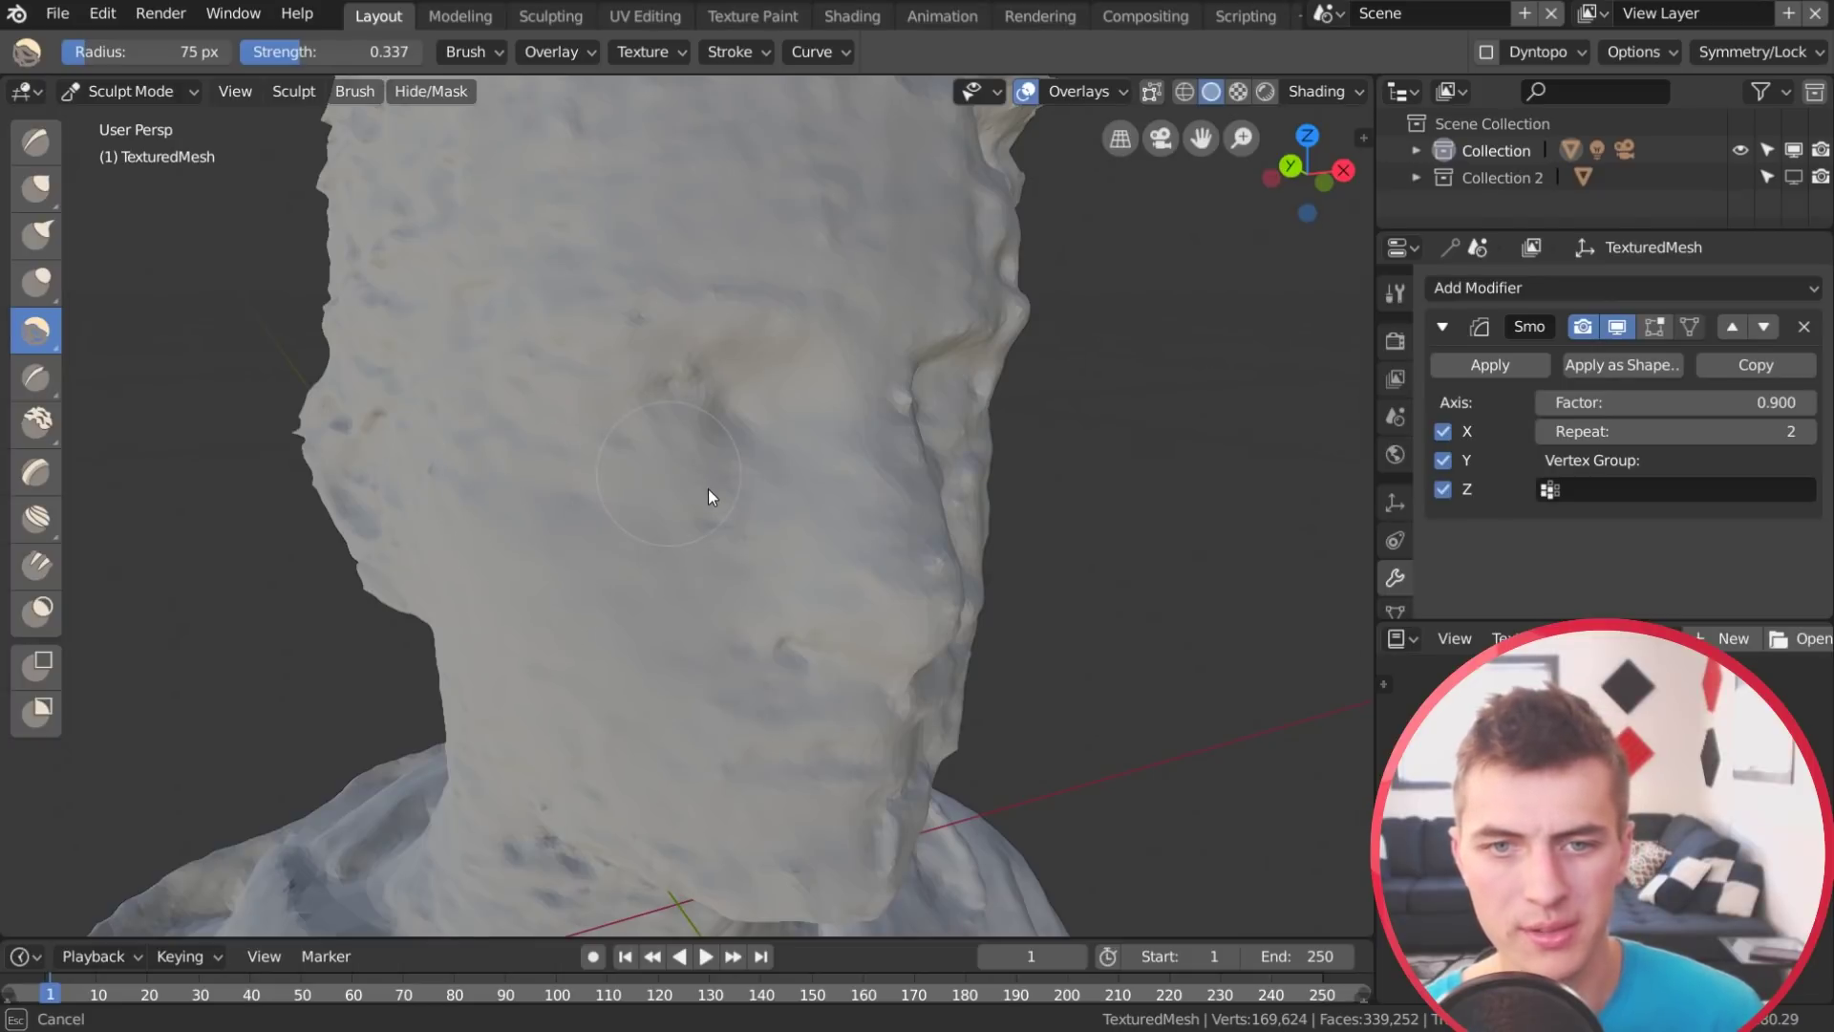
# Enlarge the Smooth brush radius to 113 px and smooth the neck below the jaw
pyautogui.press('f')
pyautogui.click(508, 524)
pyautogui.moveTo(576, 581); pyautogui.dragTo(647, 602, button='middle')
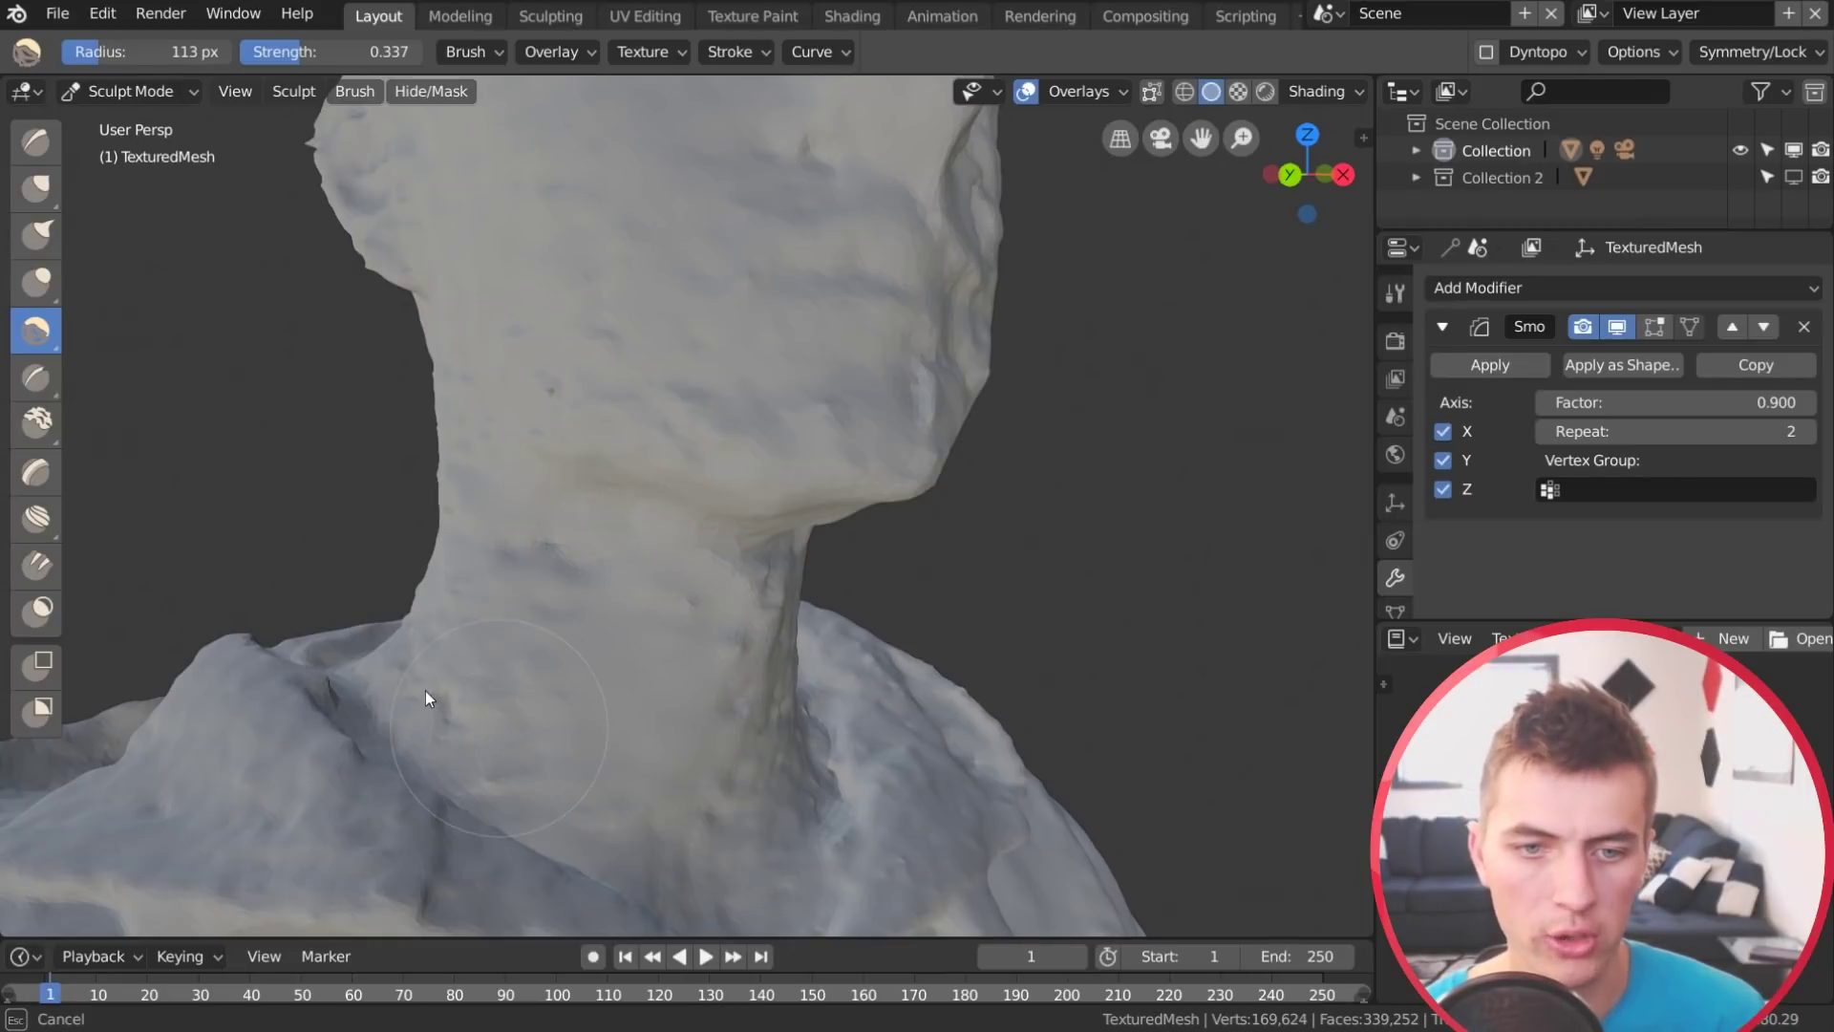
pyautogui.moveTo(761, 764)
pyautogui.mouseDown(button='middle')
pyautogui.moveTo(726, 726)
pyautogui.moveTo(375, 652)
pyautogui.moveTo(828, 705)
pyautogui.moveTo(674, 703)
pyautogui.moveTo(1045, 720)
pyautogui.moveTo(531, 668)
pyautogui.moveTo(656, 518)
pyautogui.moveTo(656, 697)
pyautogui.mouseUp(button='middle')
pyautogui.scroll(4, 655, 697)
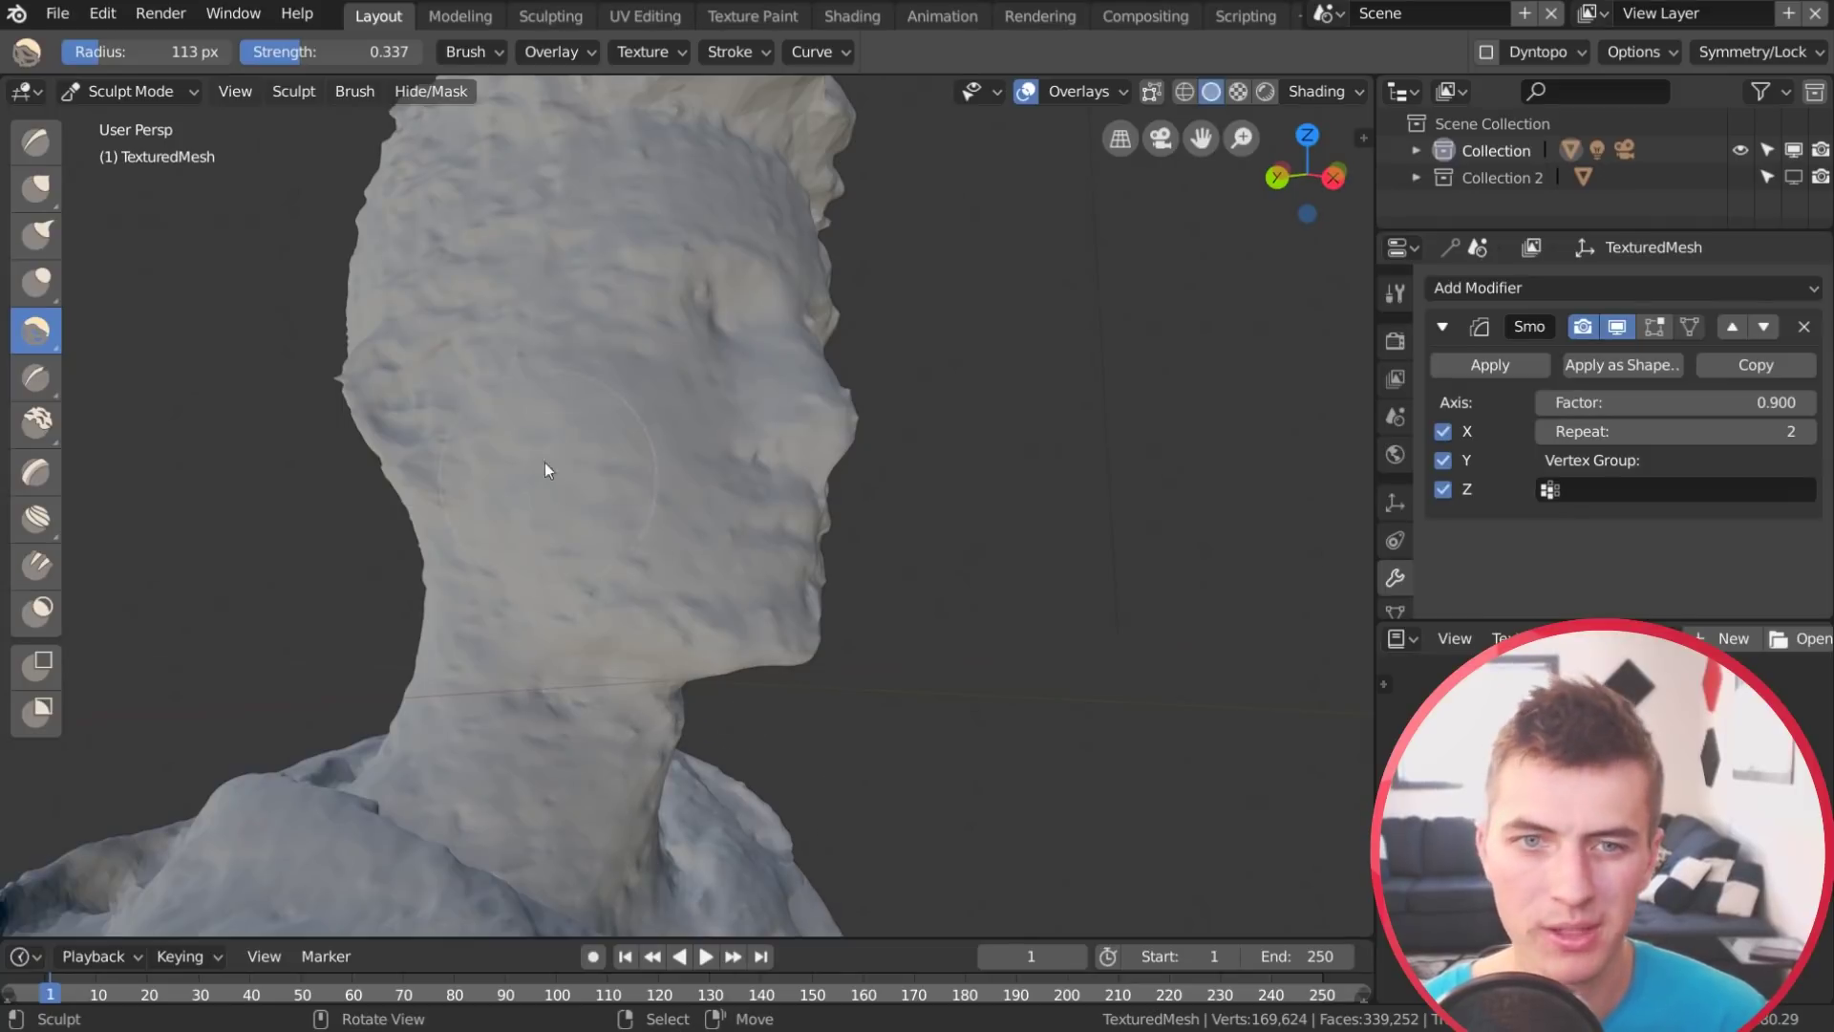
# Smooth the bumpy temple and cheek surfaces on the side of the face
pyautogui.moveTo(589, 335); pyautogui.dragTo(587, 303)
pyautogui.moveTo(459, 461)
pyautogui.mouseDown()
pyautogui.moveTo(450, 535)
pyautogui.moveTo(478, 631)
pyautogui.moveTo(646, 543)
pyautogui.moveTo(692, 573)
pyautogui.mouseUp()
pyautogui.moveTo(691, 567); pyautogui.dragTo(610, 588, button='middle')
pyautogui.moveTo(757, 669); pyautogui.dragTo(736, 607, button='middle')
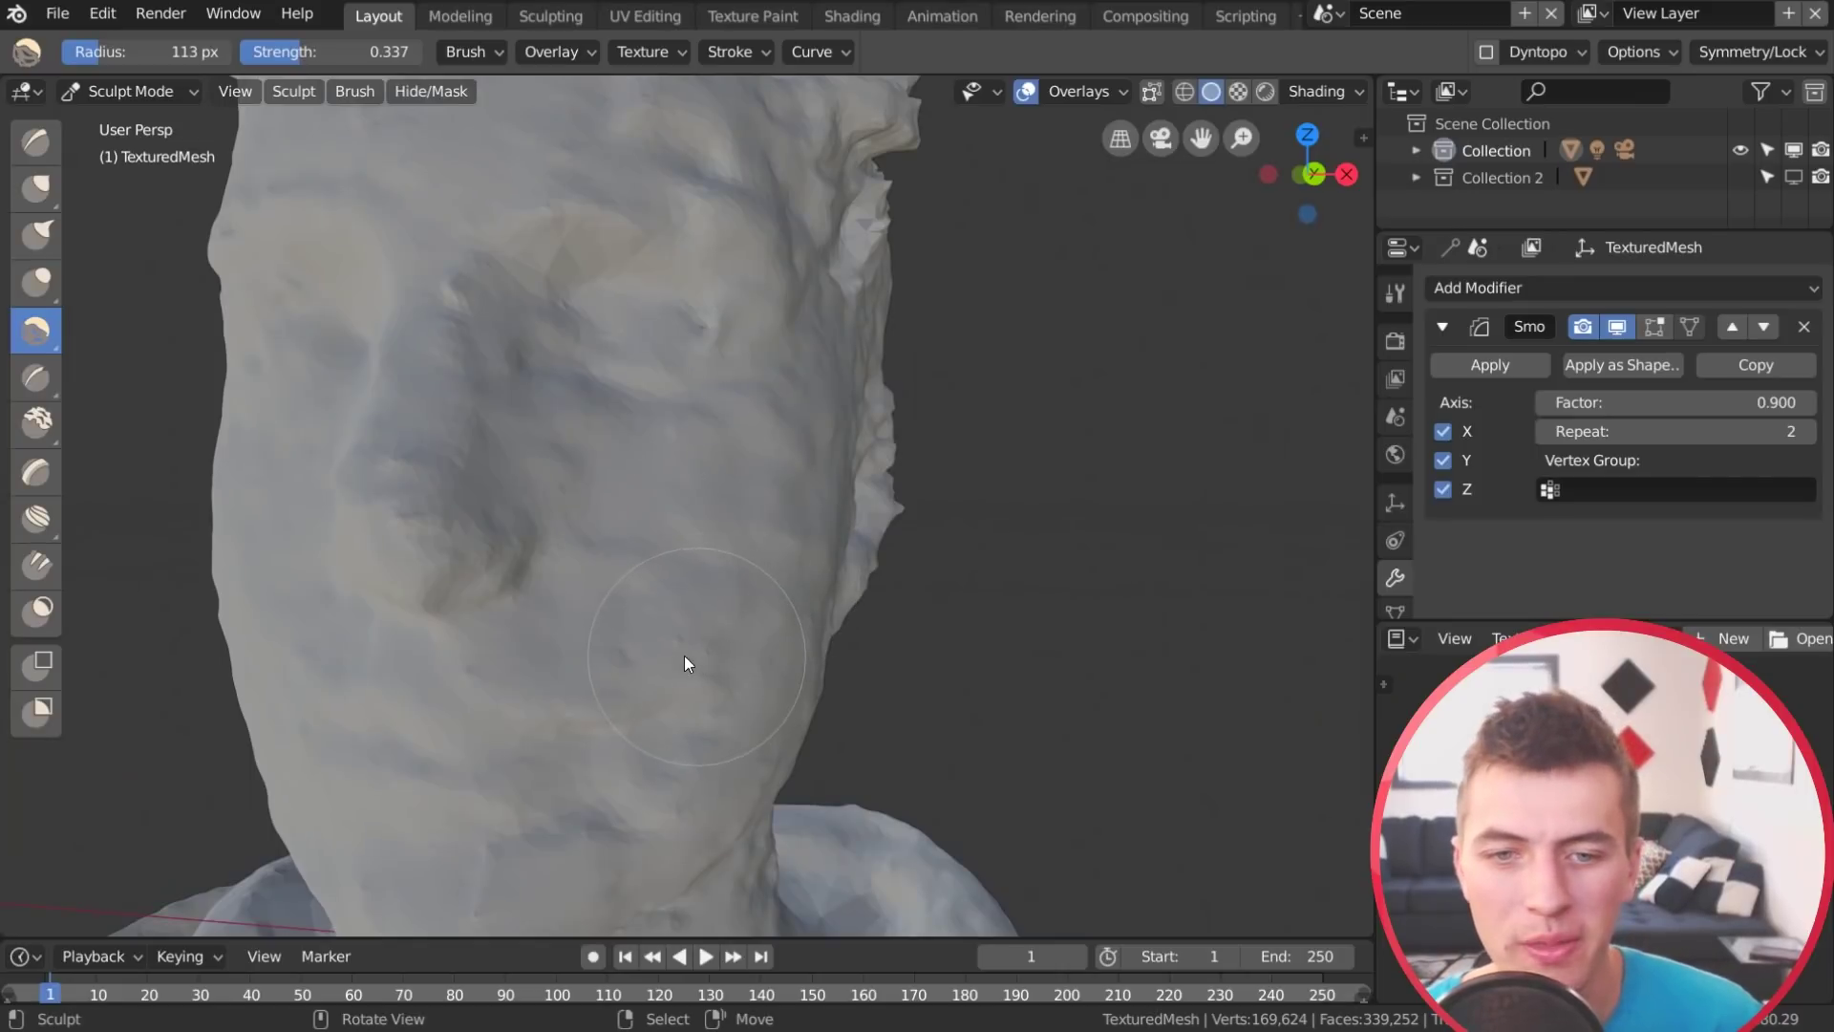
pyautogui.scroll(4, 754, 647)
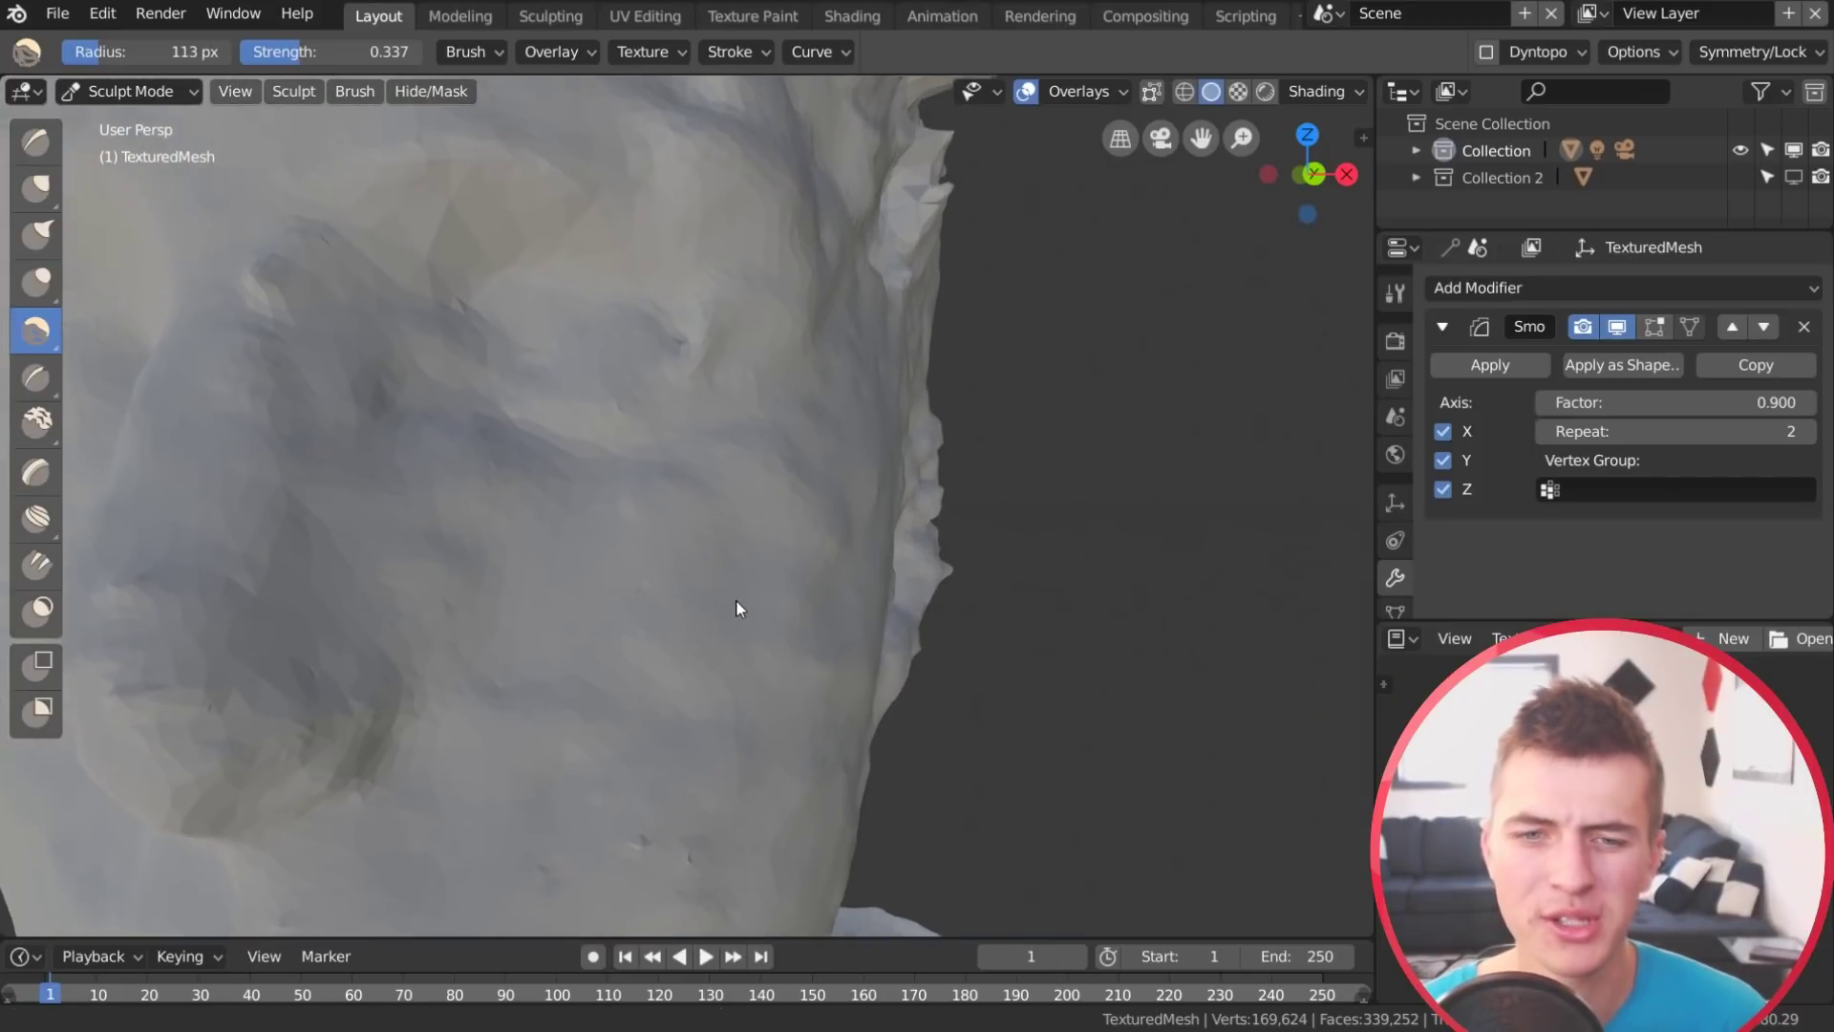
pyautogui.moveTo(757, 484)
pyautogui.mouseDown(button='middle')
pyautogui.moveTo(744, 596)
pyautogui.moveTo(662, 506)
pyautogui.moveTo(719, 672)
pyautogui.mouseUp(button='middle')
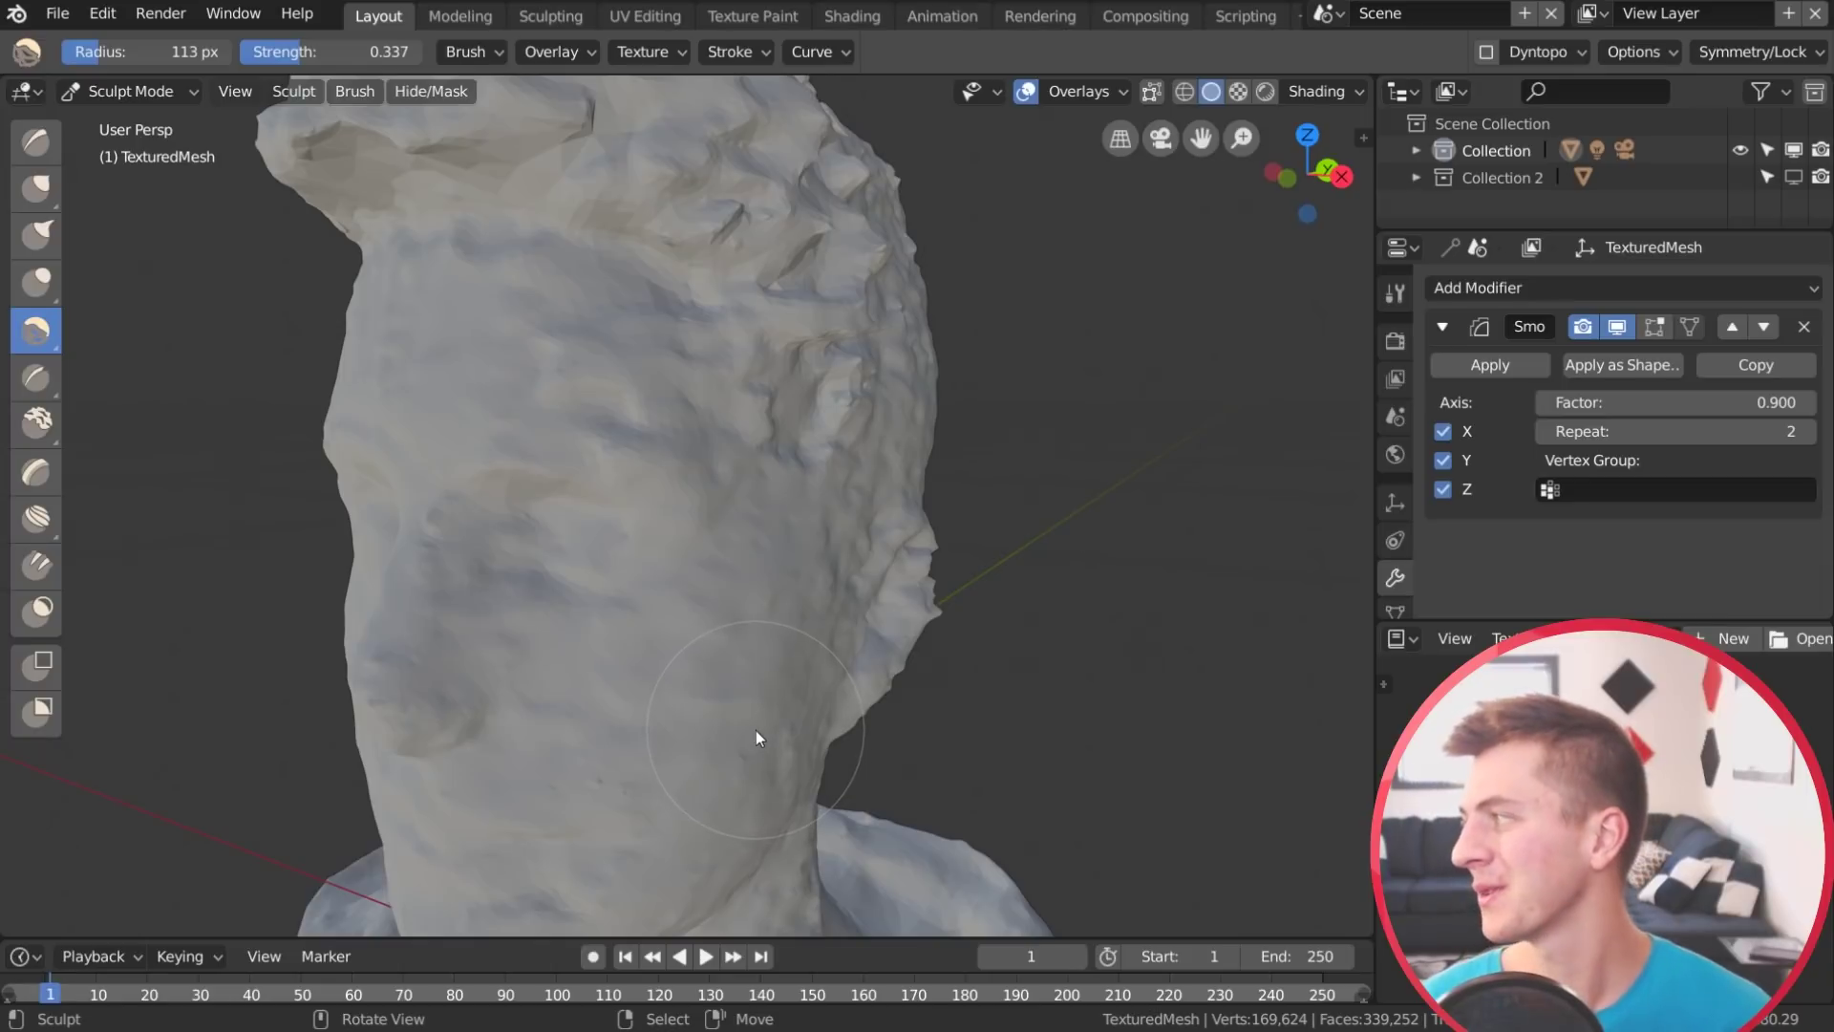
pyautogui.scroll(5, 754, 640)
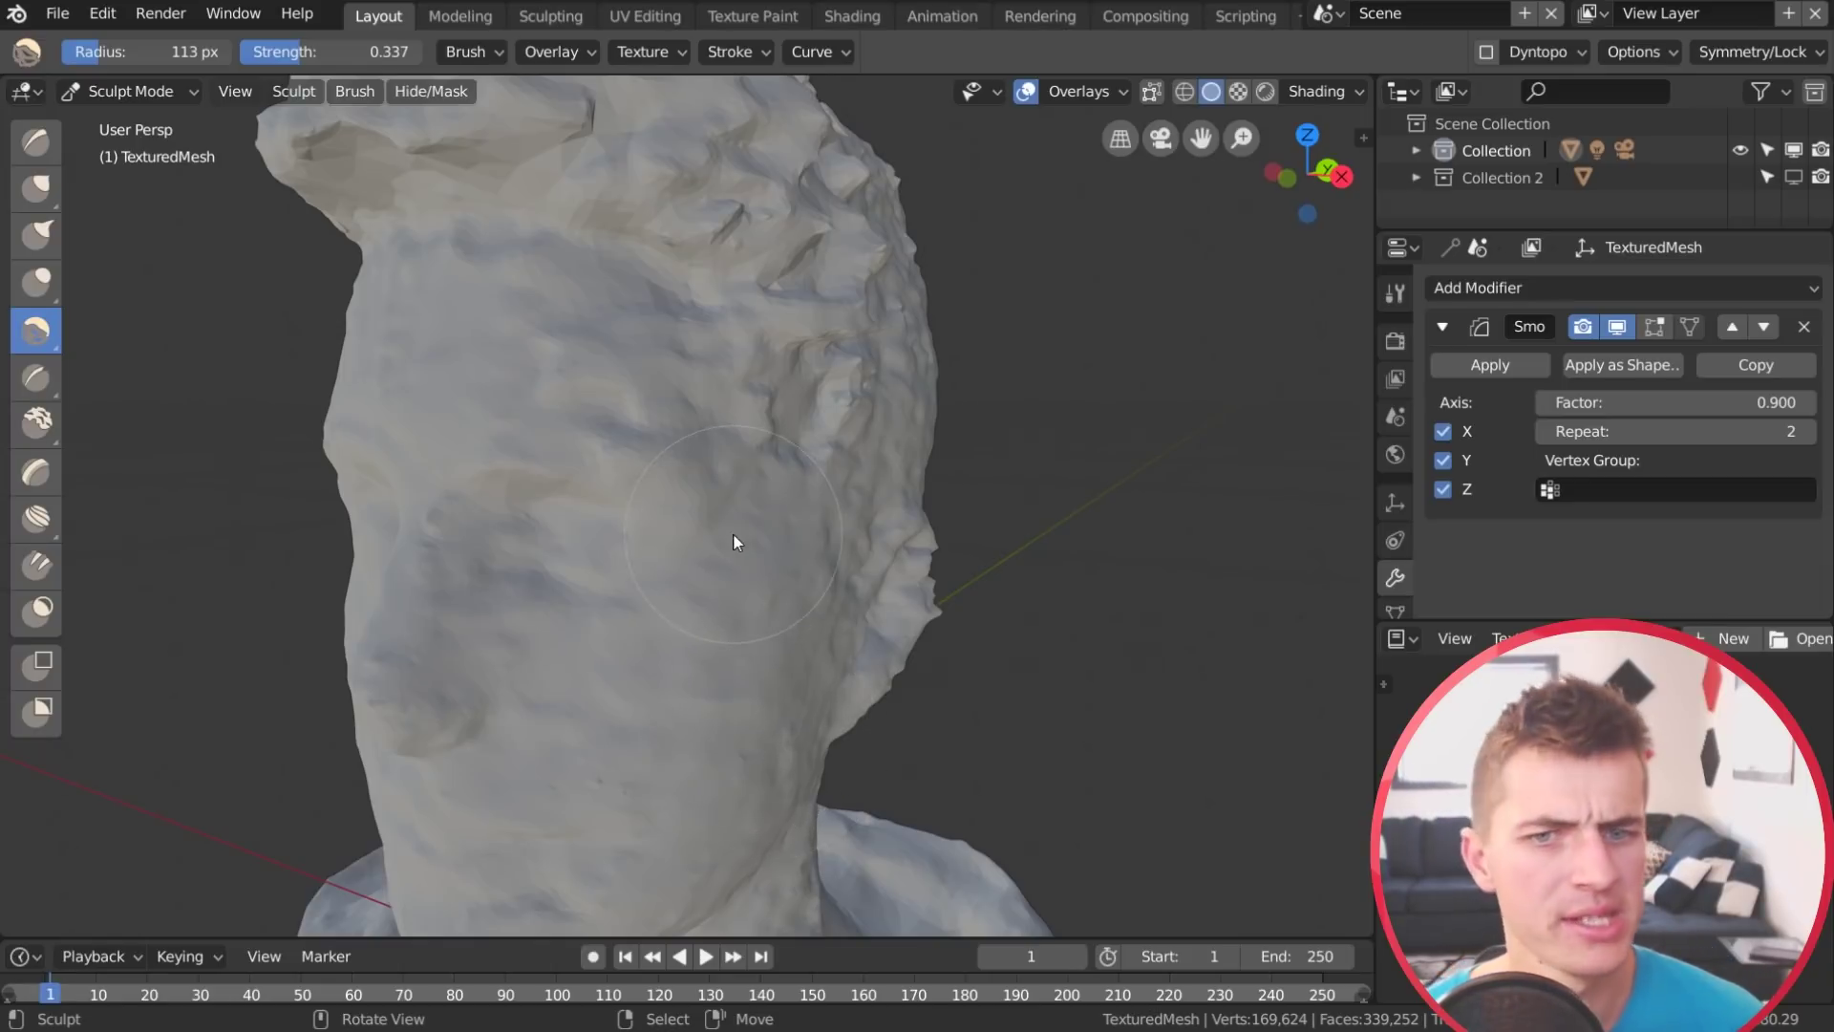
# Set the viewport's Clip Start to 0.01 m so close-up views of the head are not cut open
pyautogui.moveTo(716, 545)
pyautogui.keyDown('shift'); pyautogui.mouseDown(button='middle')
pyautogui.moveTo(737, 614)
pyautogui.moveTo(984, 730)
pyautogui.moveTo(736, 606)
pyautogui.moveTo(955, 555)
pyautogui.moveTo(800, 503)
pyautogui.mouseUp(button='middle'); pyautogui.keyUp('shift')
pyautogui.scroll(4, 735, 606)
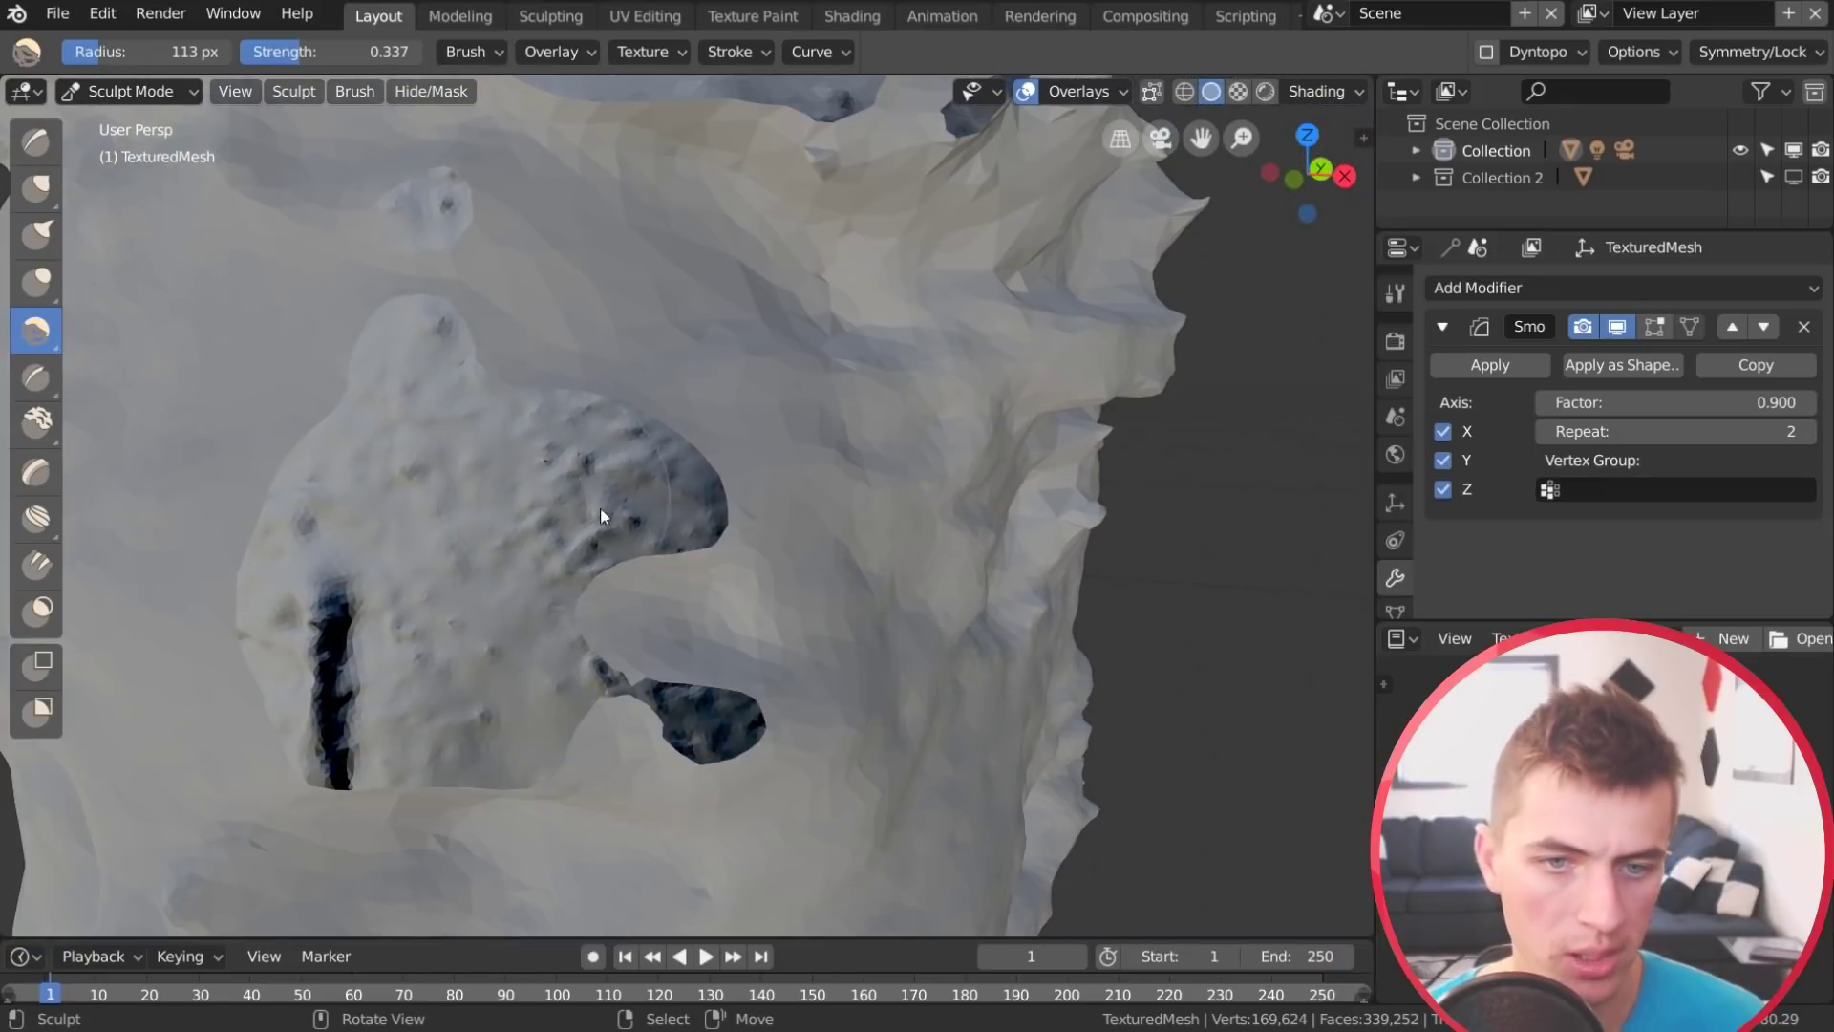
pyautogui.press('n')
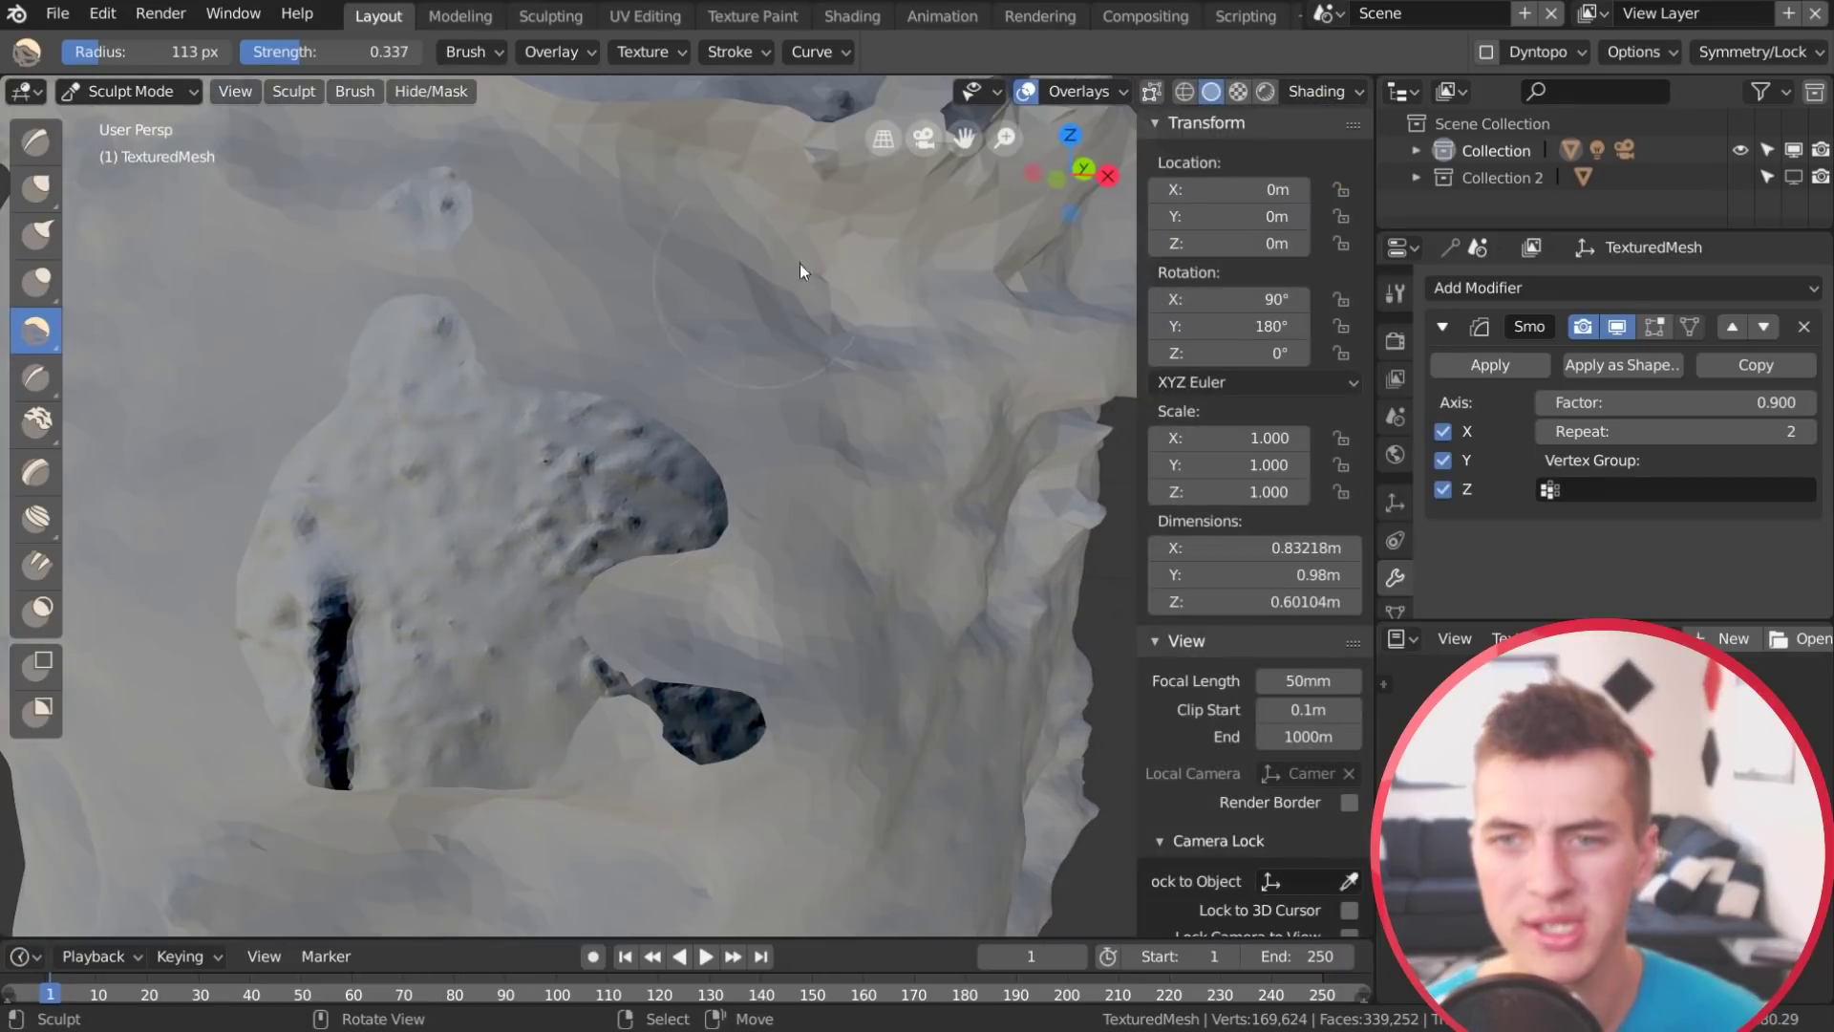
pyautogui.click(1309, 710)
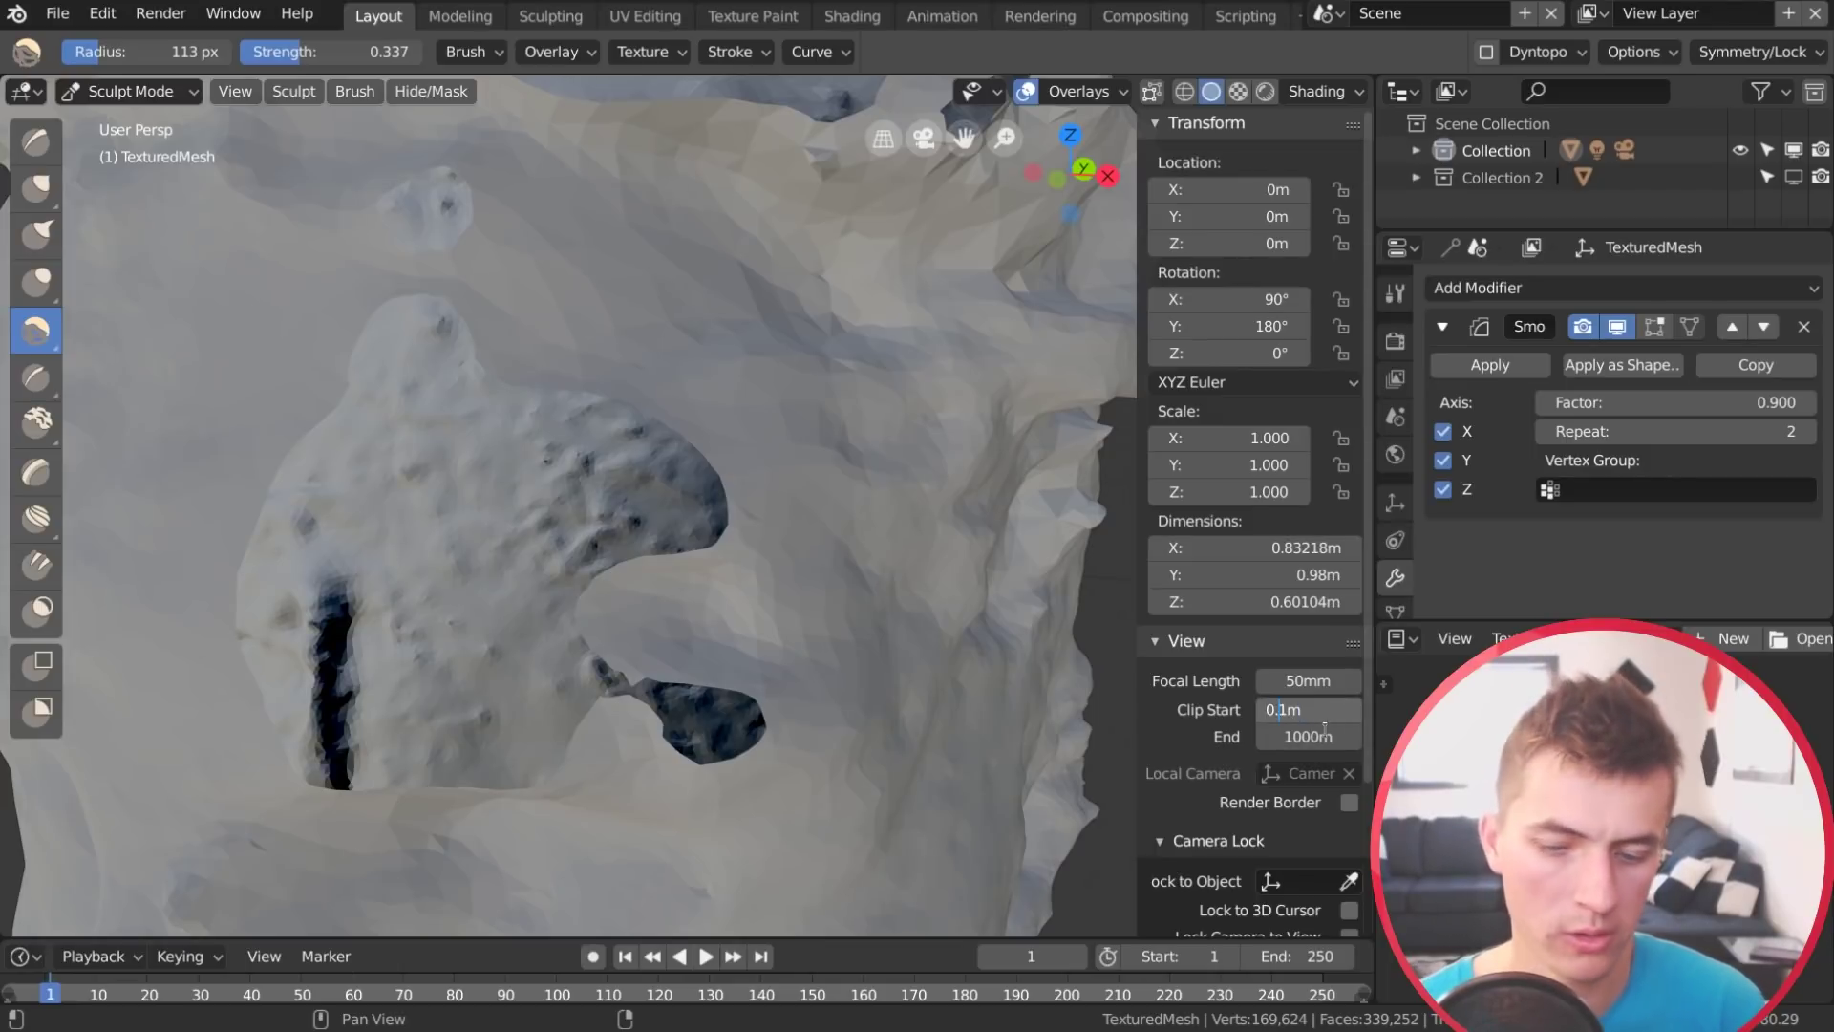
pyautogui.write('0')
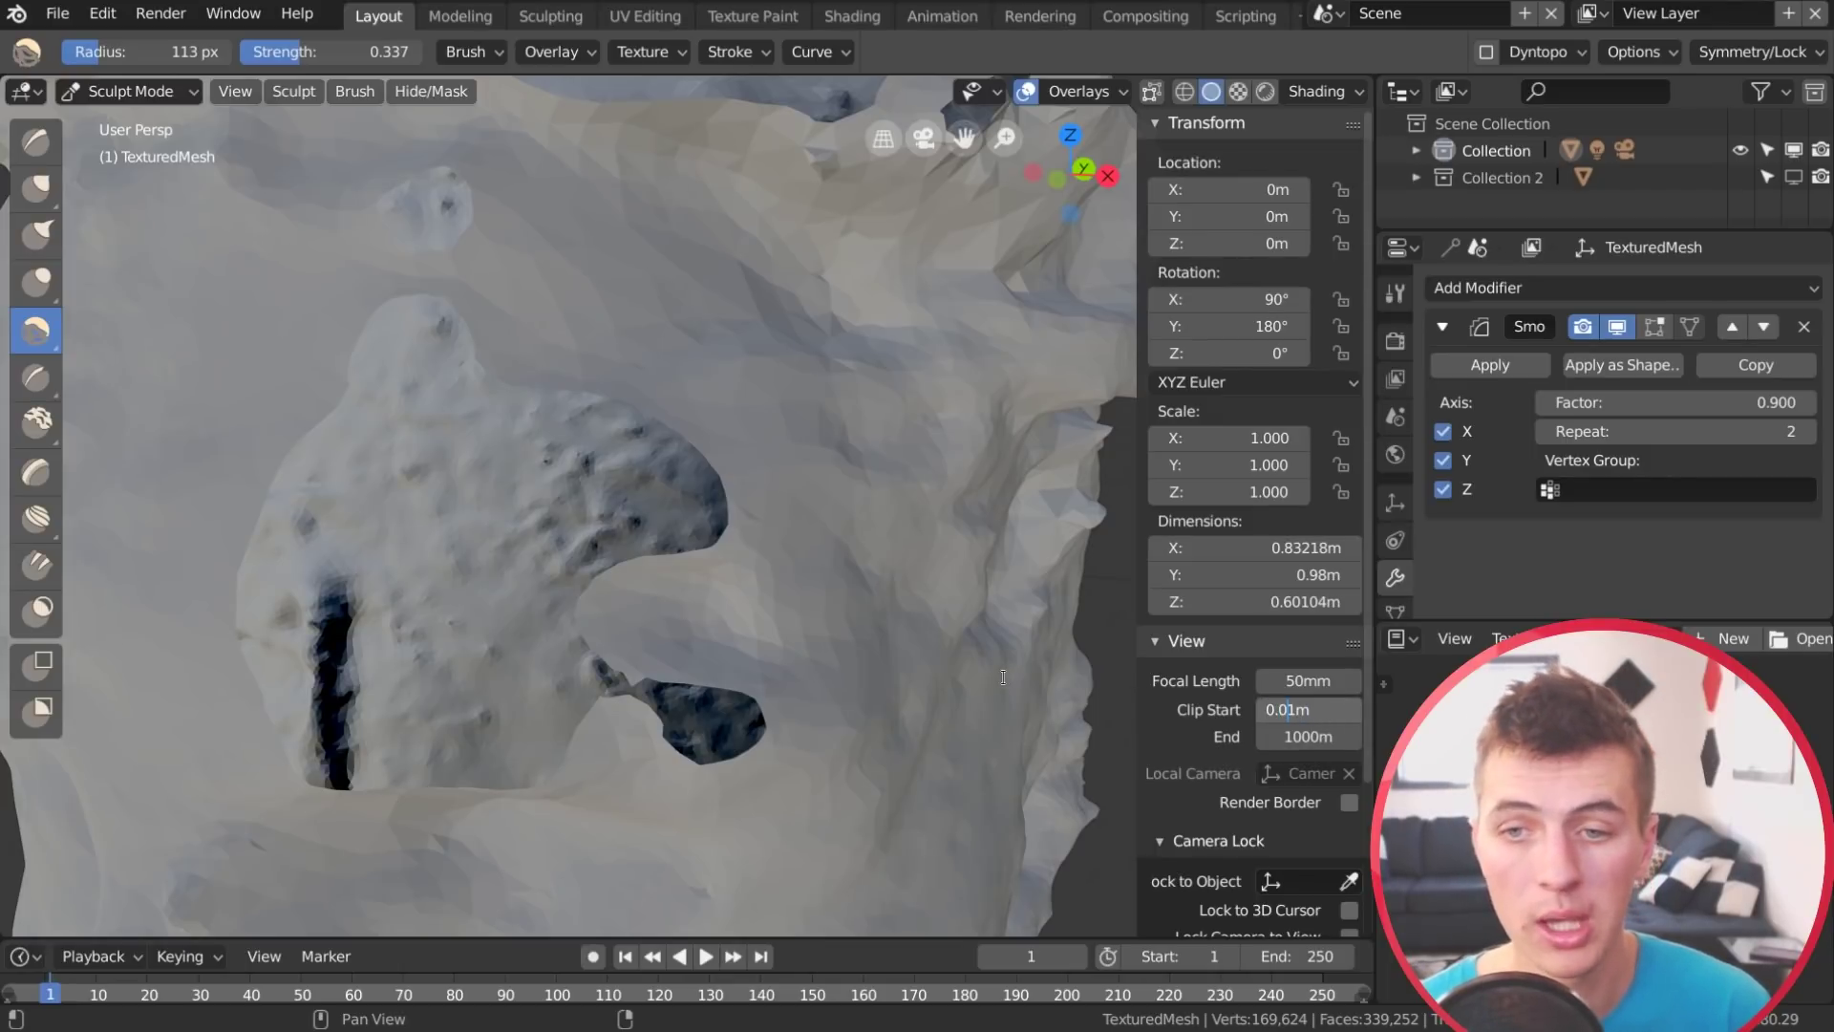
pyautogui.press('Return')
pyautogui.moveTo(1019, 680); pyautogui.dragTo(1057, 658, button='middle')
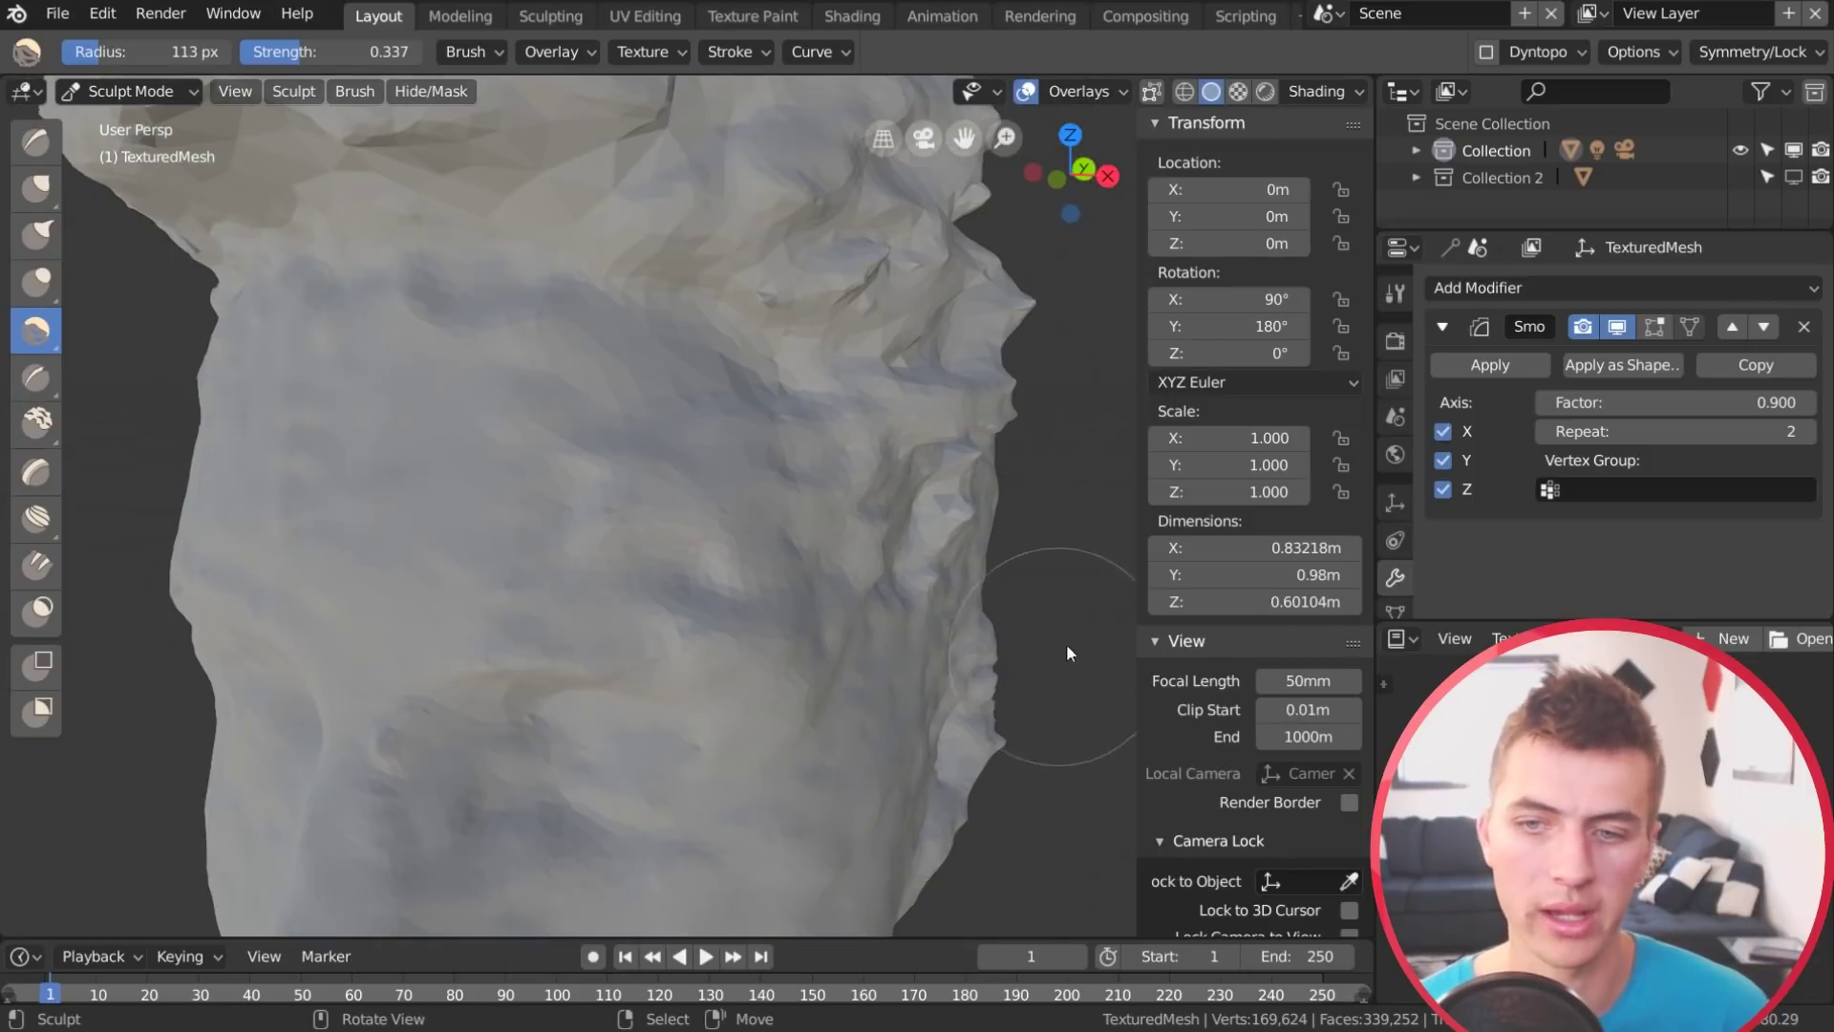
pyautogui.press('n')
# Switch to the Draw brush and set its radius to 70 px over the temple beside the eye
pyautogui.moveTo(1077, 449); pyautogui.dragTo(866, 587, button='middle')
pyautogui.moveTo(866, 587)
pyautogui.mouseDown()
pyautogui.moveTo(846, 630)
pyautogui.moveTo(881, 640)
pyautogui.moveTo(818, 600)
pyautogui.moveTo(837, 593)
pyautogui.mouseUp()
pyautogui.press('x')
pyautogui.press('f')
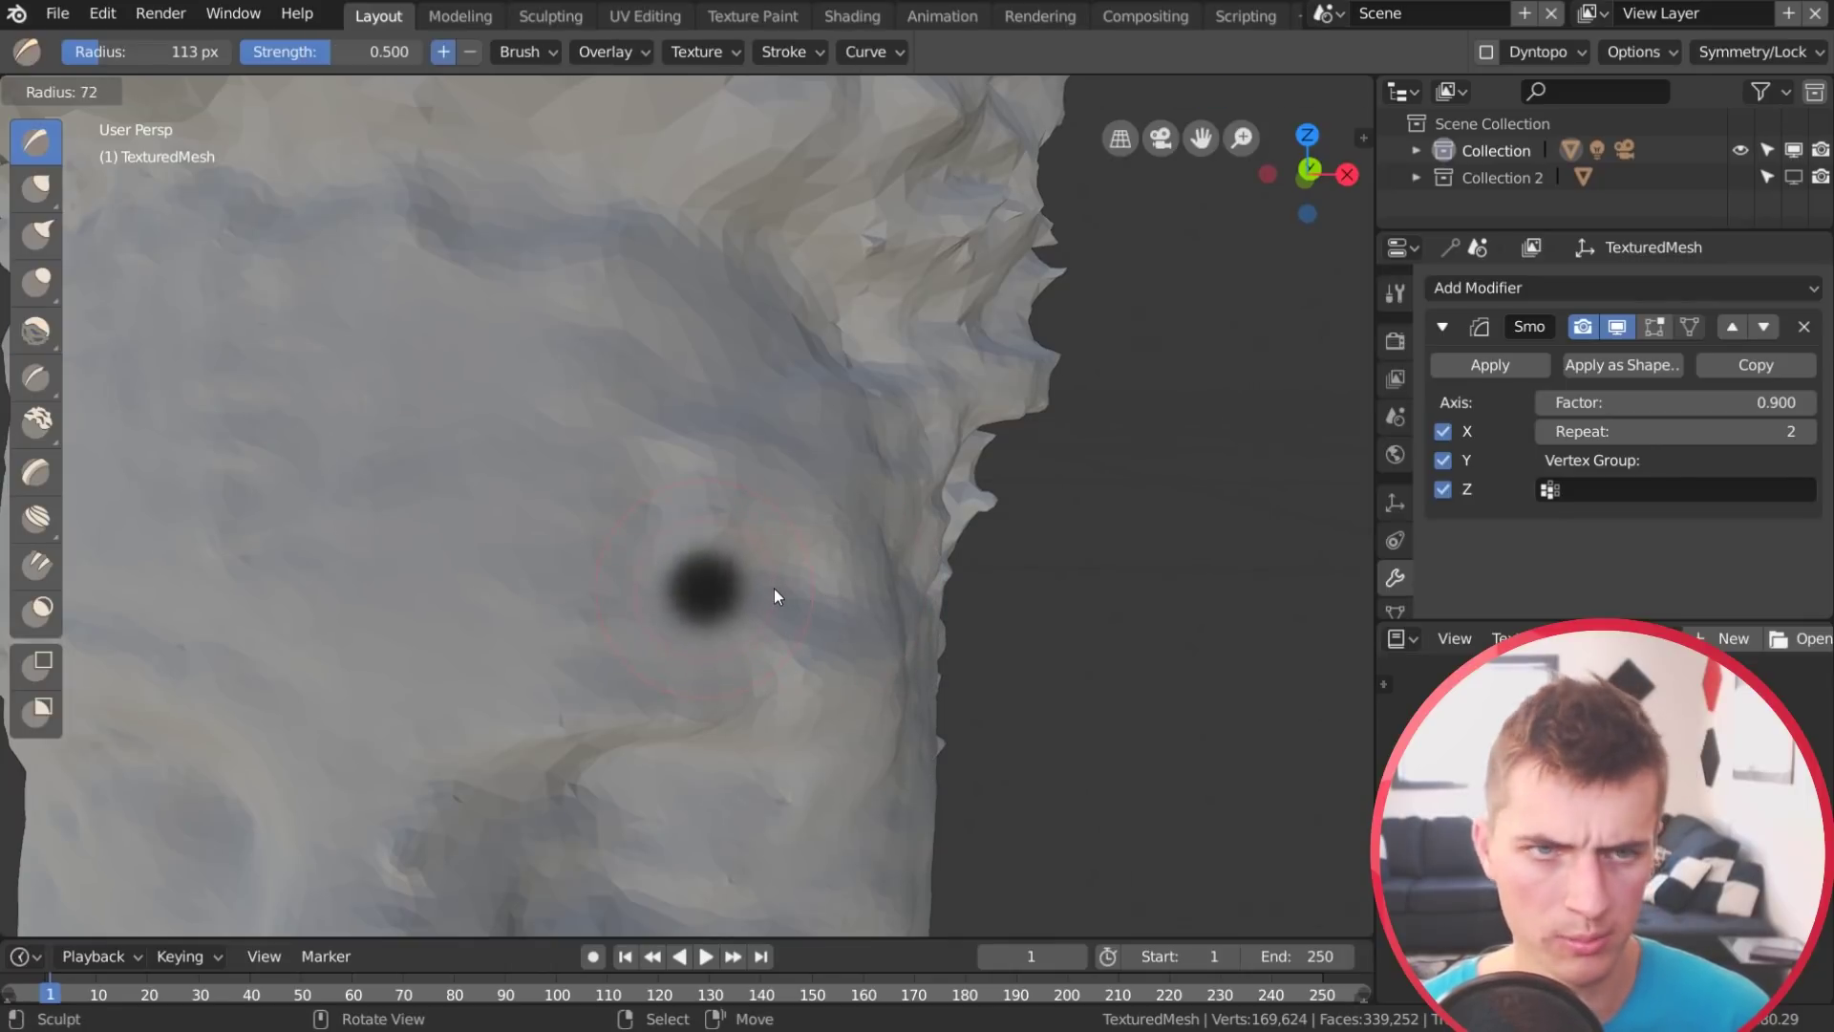
pyautogui.click(777, 589)
pyautogui.press('f')
pyautogui.press('Escape')
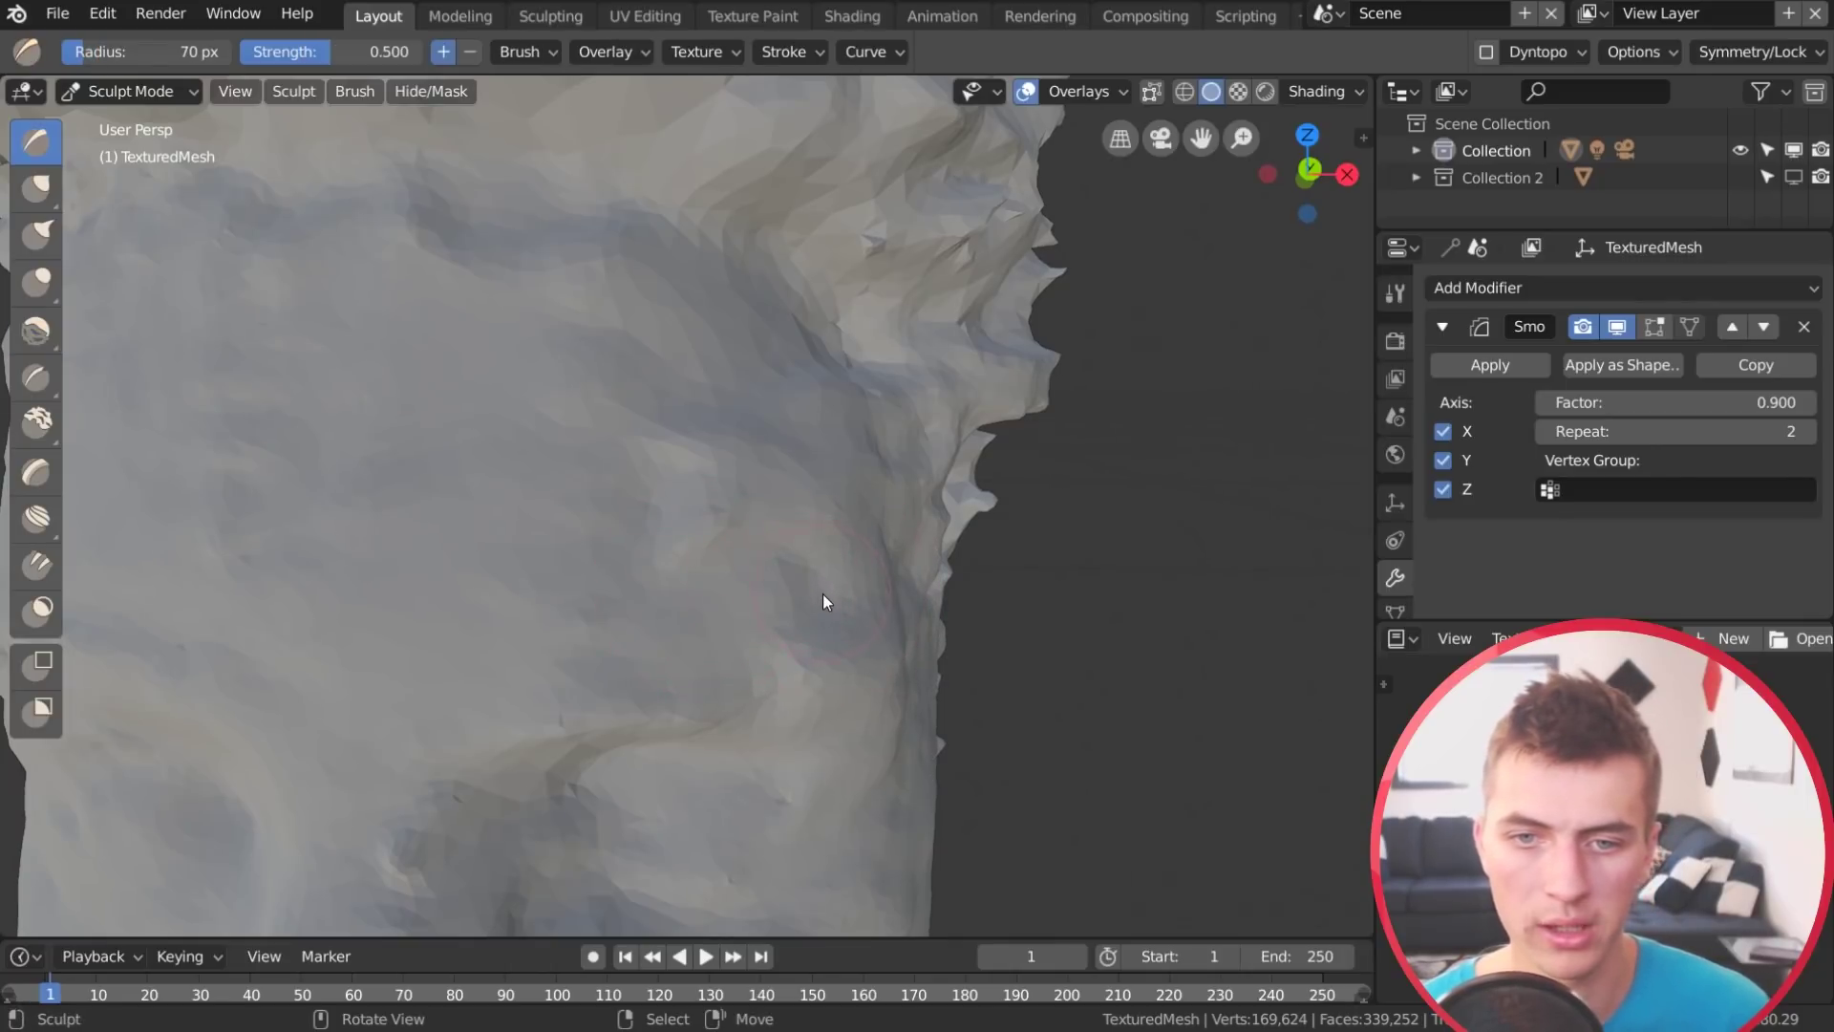
# Switch to the Grab brush, set its radius to 109 px and pull the surface at the outer brow
pyautogui.press('c')
pyautogui.press('f')
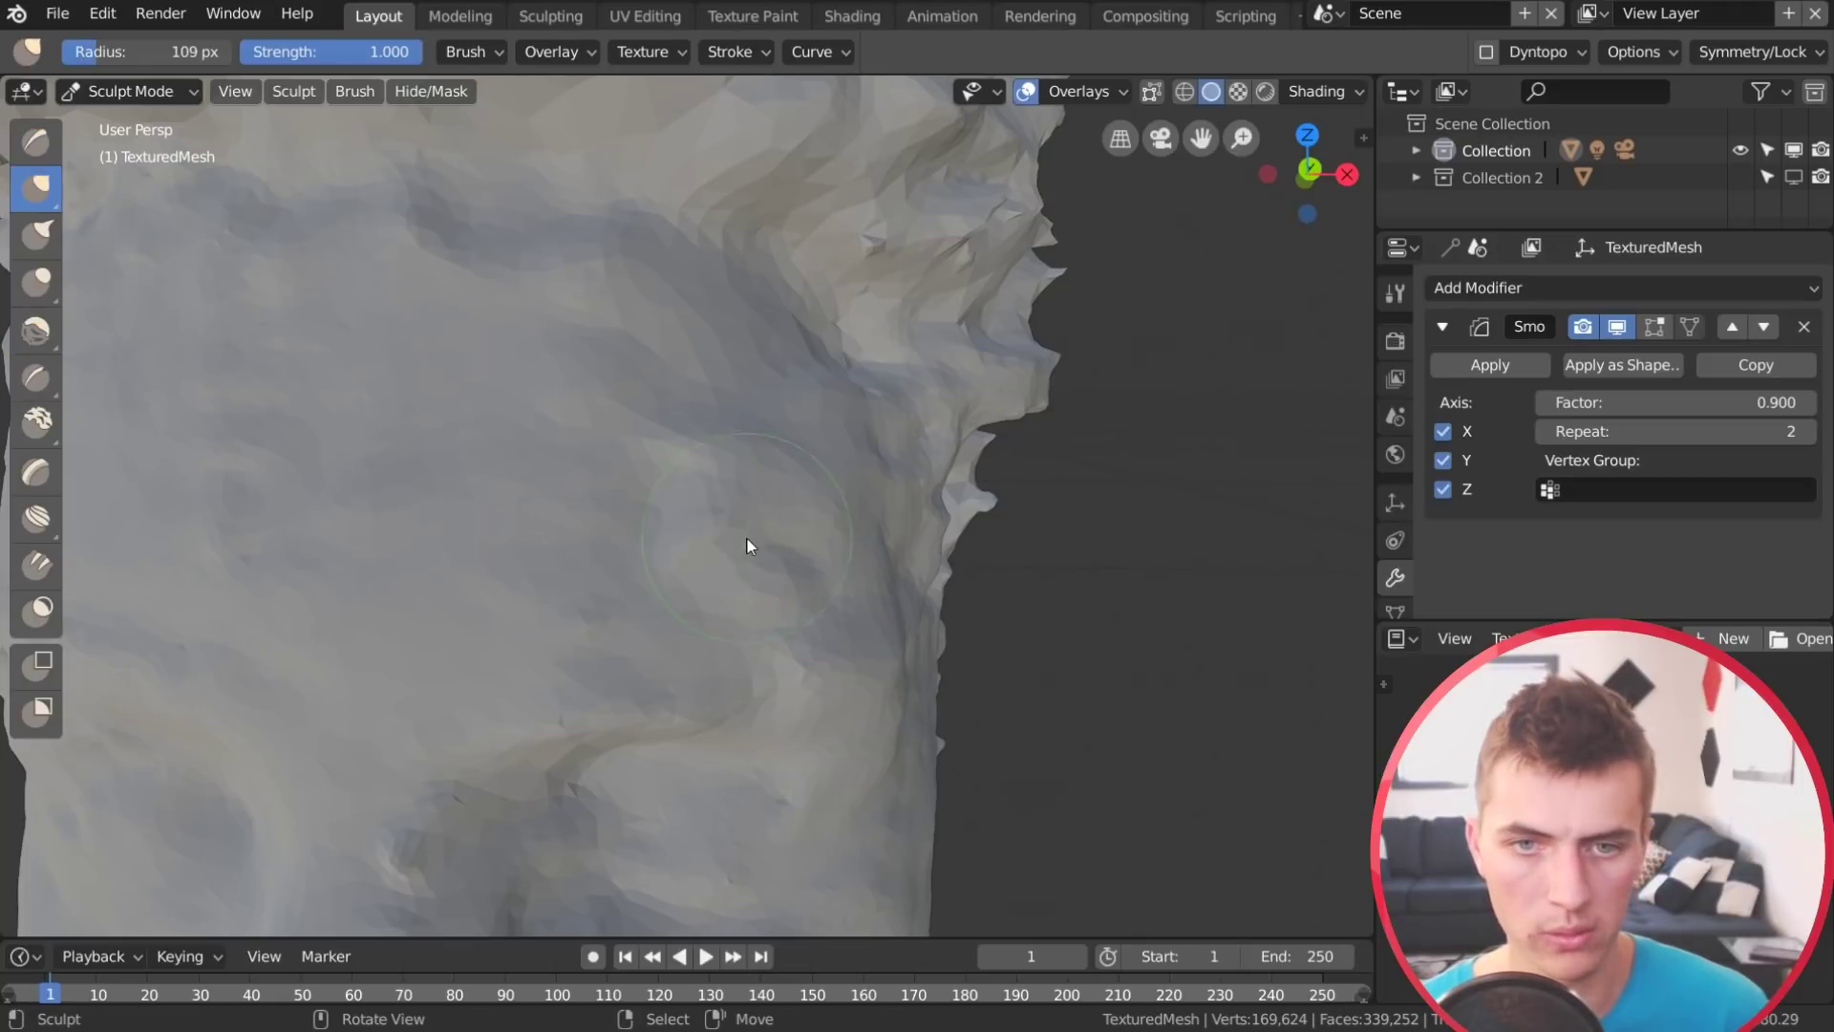
pyautogui.click(749, 541)
pyautogui.moveTo(785, 583)
pyautogui.mouseDown()
pyautogui.moveTo(800, 583)
pyautogui.moveTo(775, 534)
pyautogui.moveTo(754, 541)
pyautogui.mouseUp()
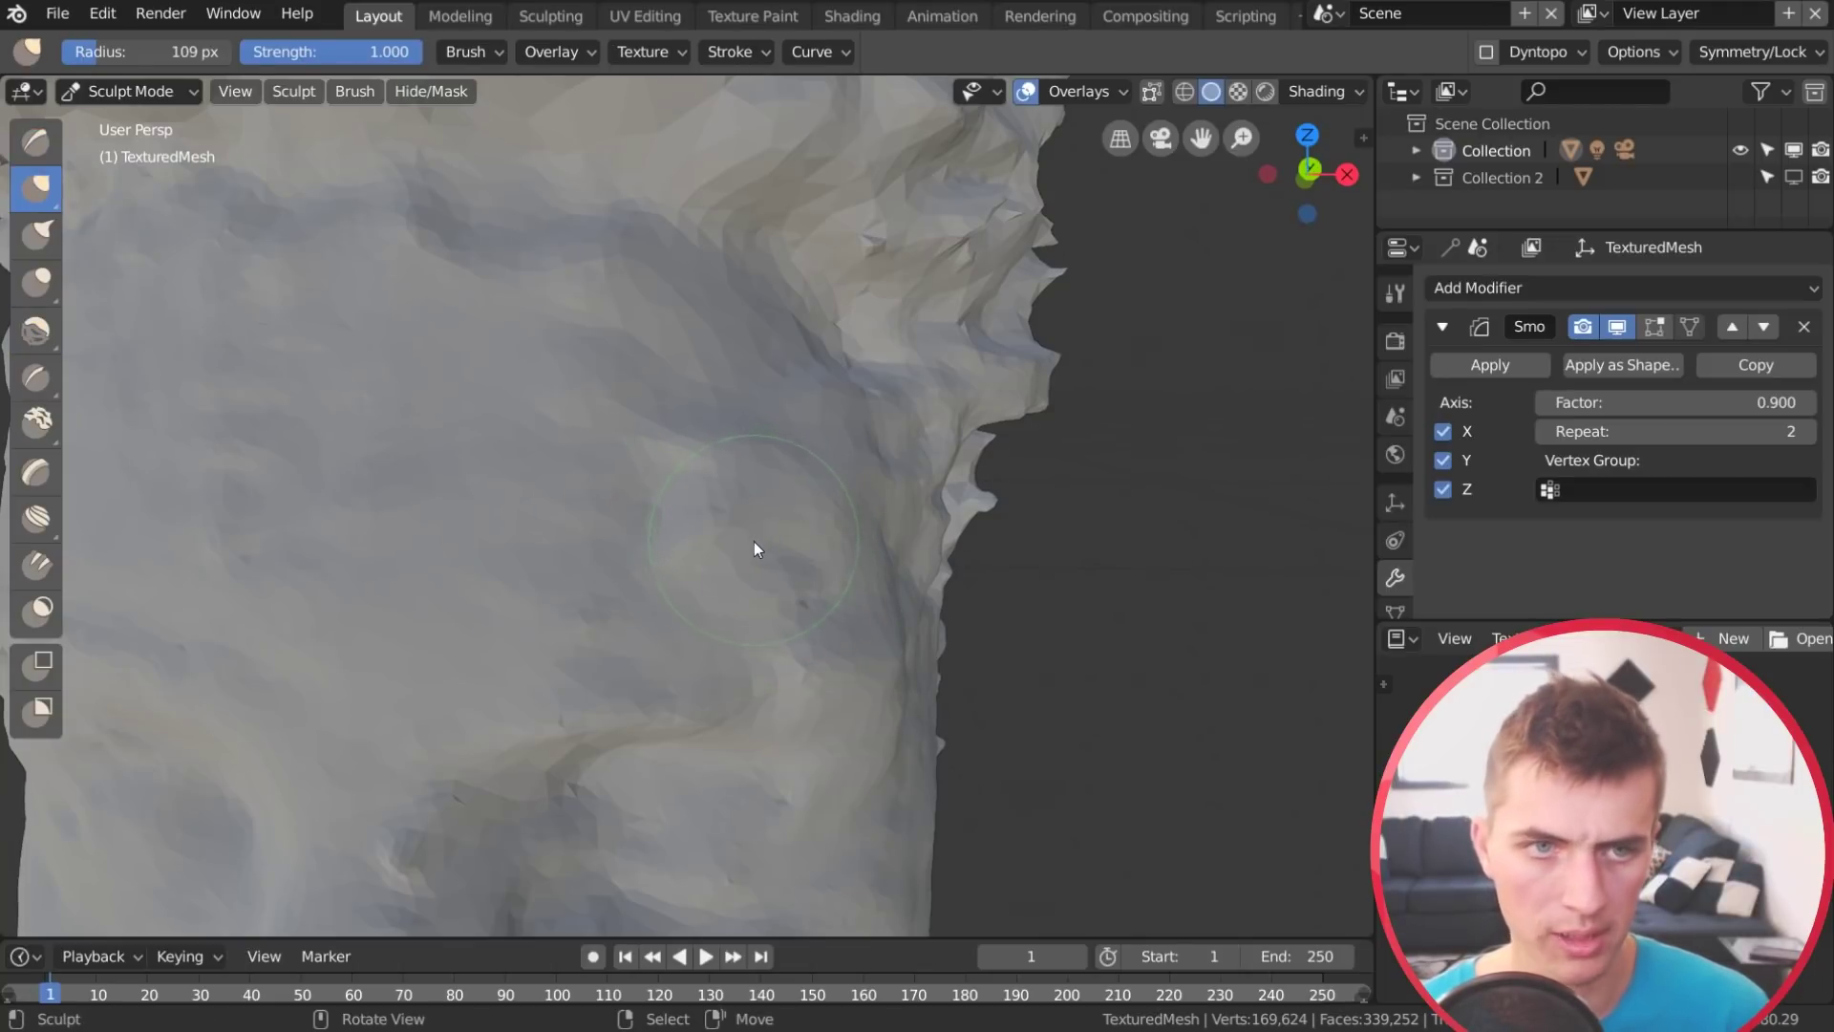
# Smooth the reshaped brow and temple area with the Smooth brush at 0.337 strength
pyautogui.press('i')
pyautogui.moveTo(675, 524)
pyautogui.mouseDown()
pyautogui.moveTo(761, 524)
pyautogui.moveTo(877, 729)
pyautogui.mouseUp()
pyautogui.scroll(-5, 717, 721)
pyautogui.moveTo(720, 697)
pyautogui.mouseDown(button='middle')
pyautogui.moveTo(708, 516)
pyautogui.moveTo(698, 696)
pyautogui.moveTo(718, 701)
pyautogui.moveTo(745, 656)
pyautogui.moveTo(742, 536)
pyautogui.moveTo(729, 577)
pyautogui.moveTo(755, 662)
pyautogui.mouseUp(button='middle')
pyautogui.scroll(2, 691, 696)
pyautogui.scroll(2, 678, 698)
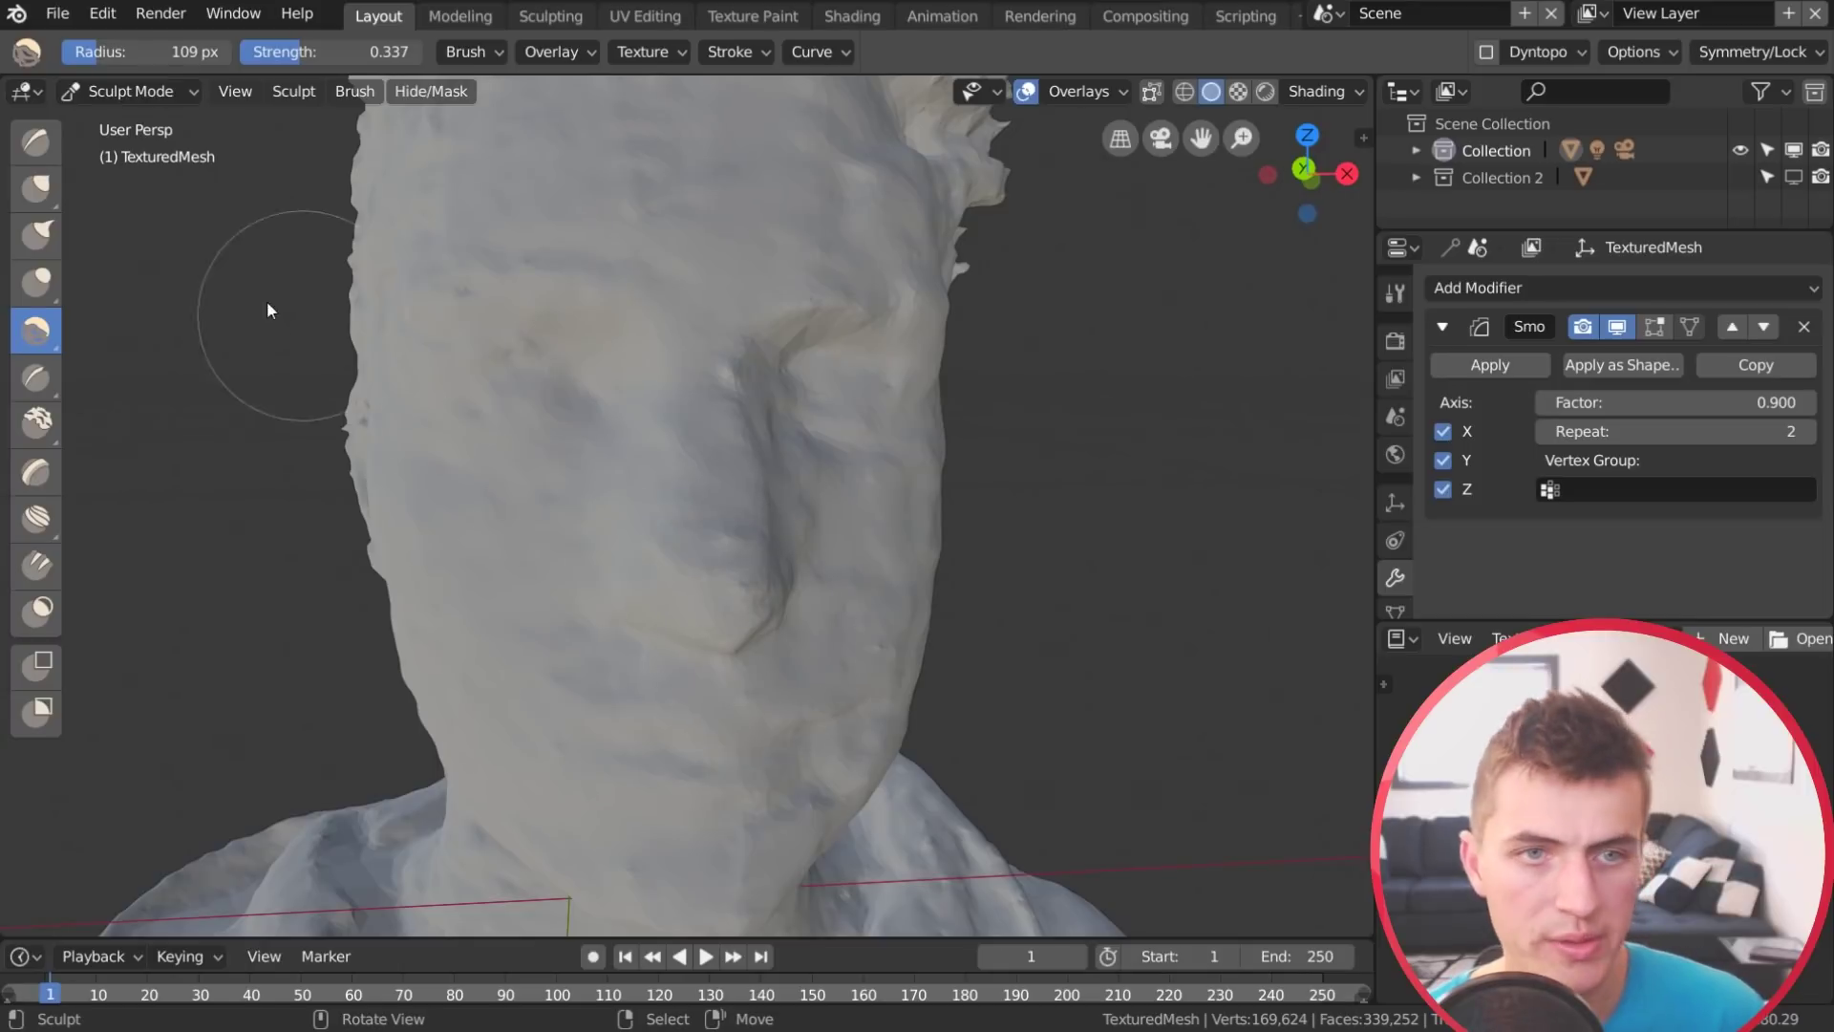
# Reshape the nose with the Grab brush at a 109 px radius and full strength
pyautogui.click(37, 187)
pyautogui.moveTo(703, 602); pyautogui.dragTo(649, 591, button='middle')
pyautogui.moveTo(650, 590)
pyautogui.mouseDown()
pyautogui.moveTo(623, 590)
pyautogui.moveTo(593, 493)
pyautogui.moveTo(664, 519)
pyautogui.mouseUp()
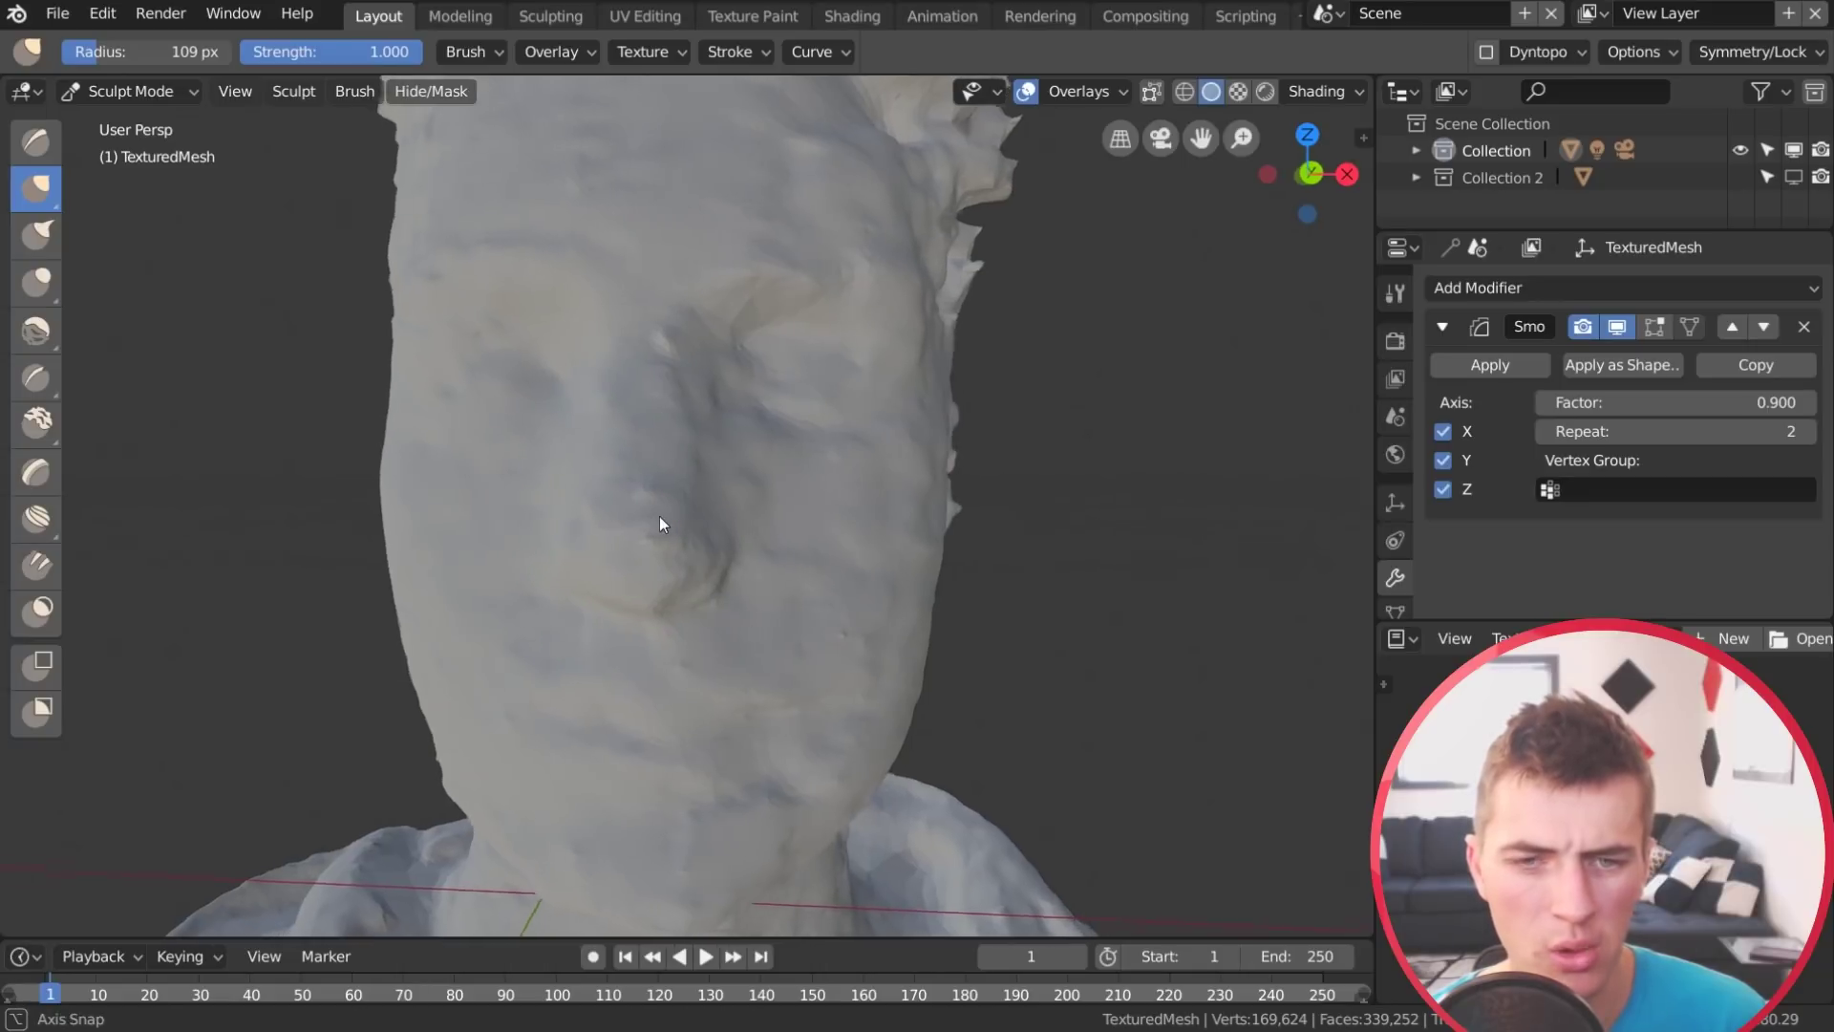
pyautogui.moveTo(663, 520); pyautogui.dragTo(686, 546, button='middle')
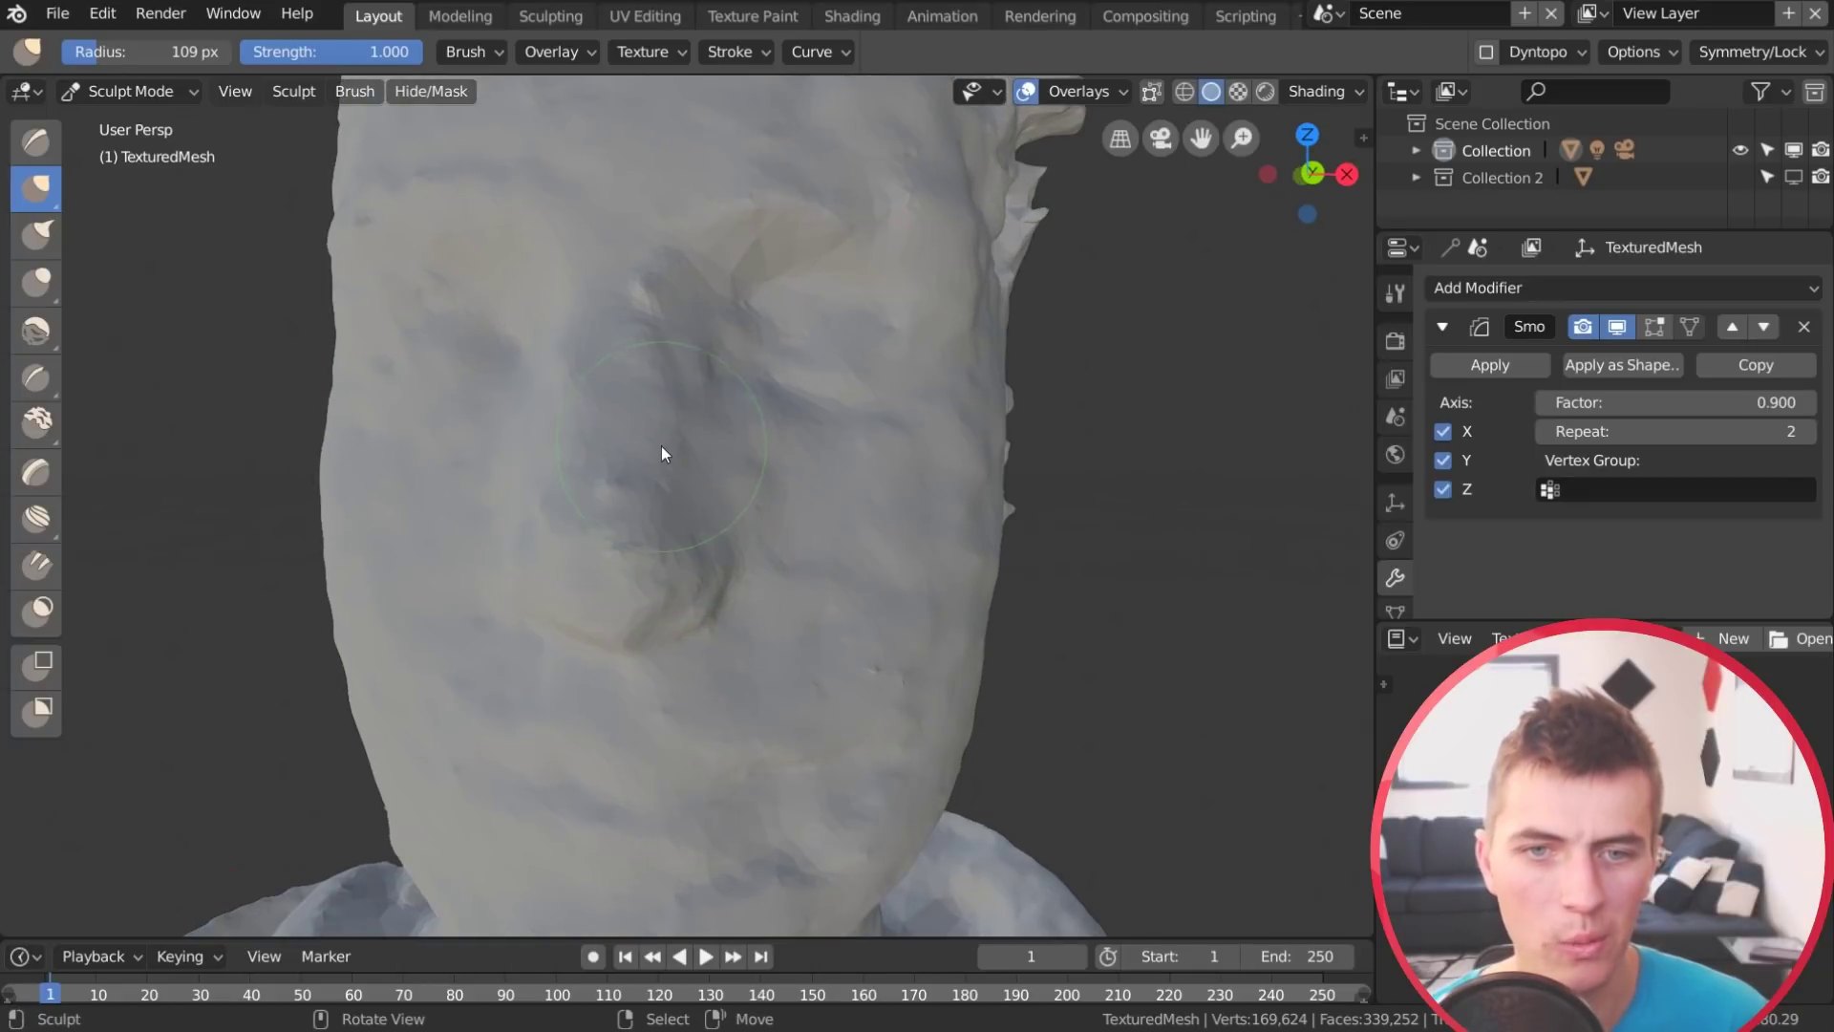
pyautogui.moveTo(656, 435); pyautogui.dragTo(721, 453, button='middle')
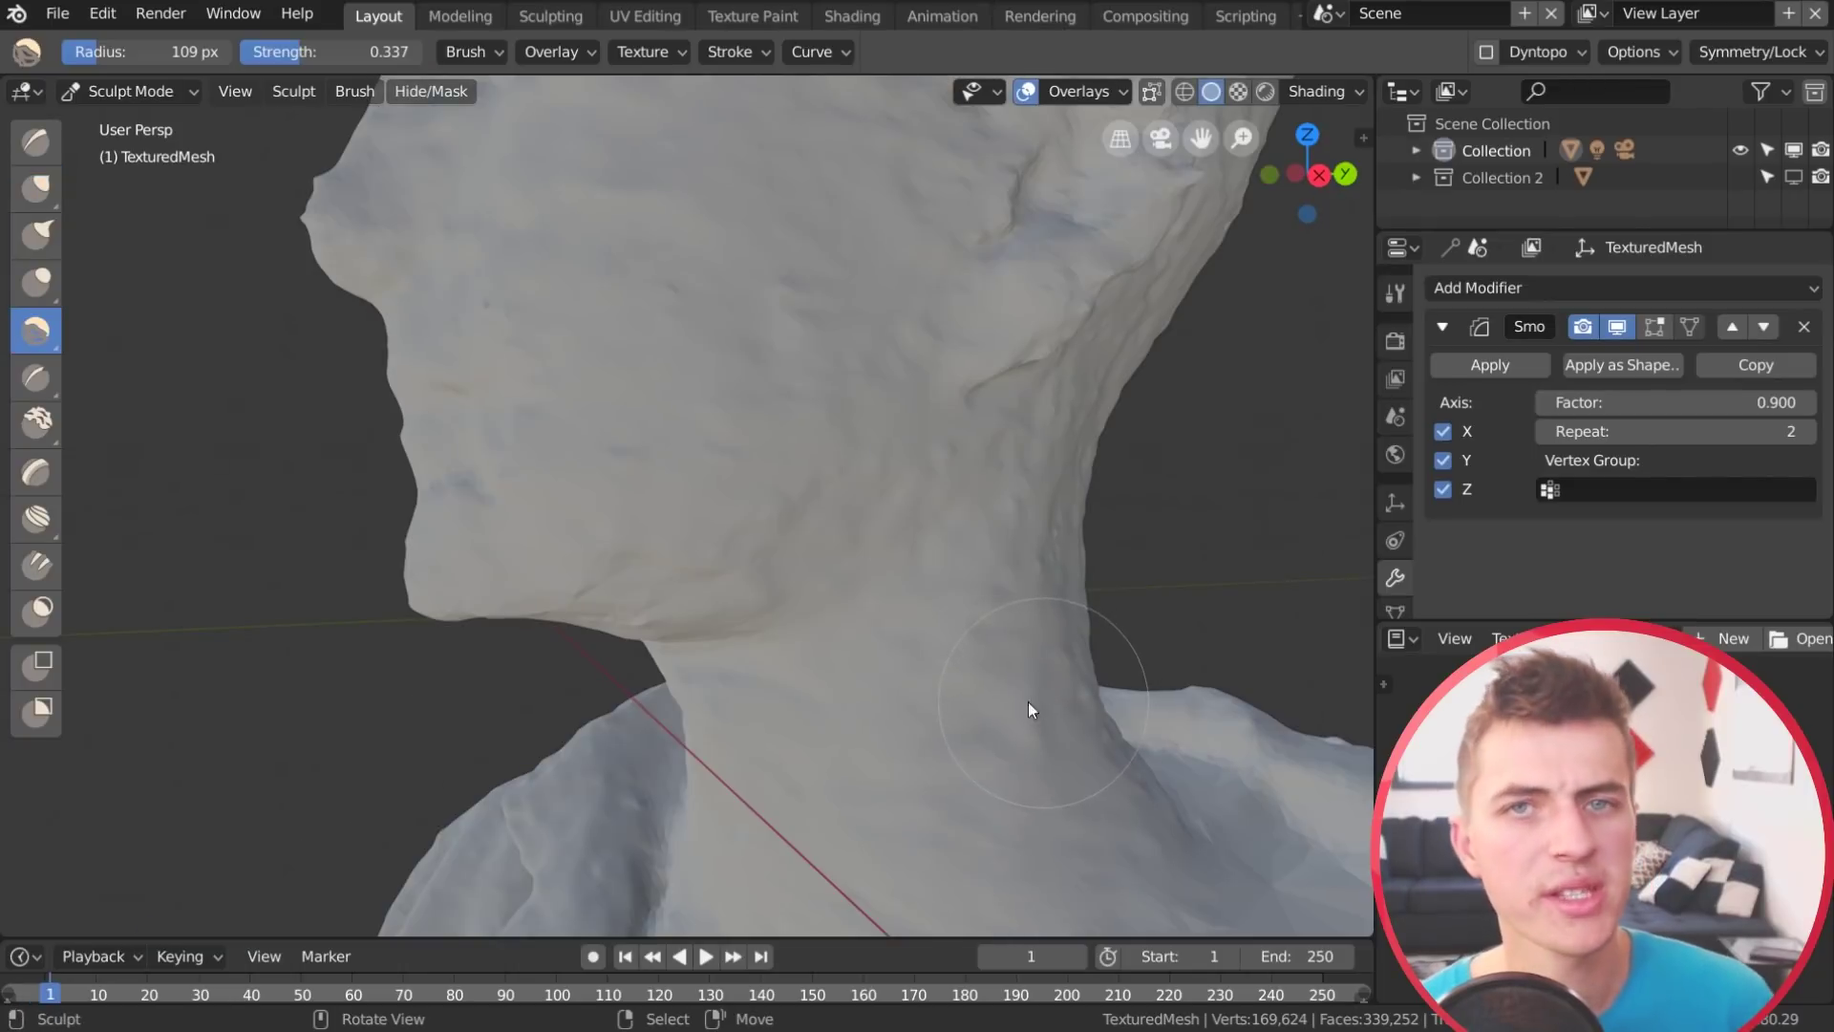
# Smooth the bumpy cheeks, jawline, chin and neck with the Smooth brush
pyautogui.moveTo(1028, 701)
pyautogui.mouseDown(button='middle')
pyautogui.moveTo(896, 692)
pyautogui.moveTo(651, 606)
pyautogui.moveTo(685, 694)
pyautogui.moveTo(800, 752)
pyautogui.mouseUp(button='middle')
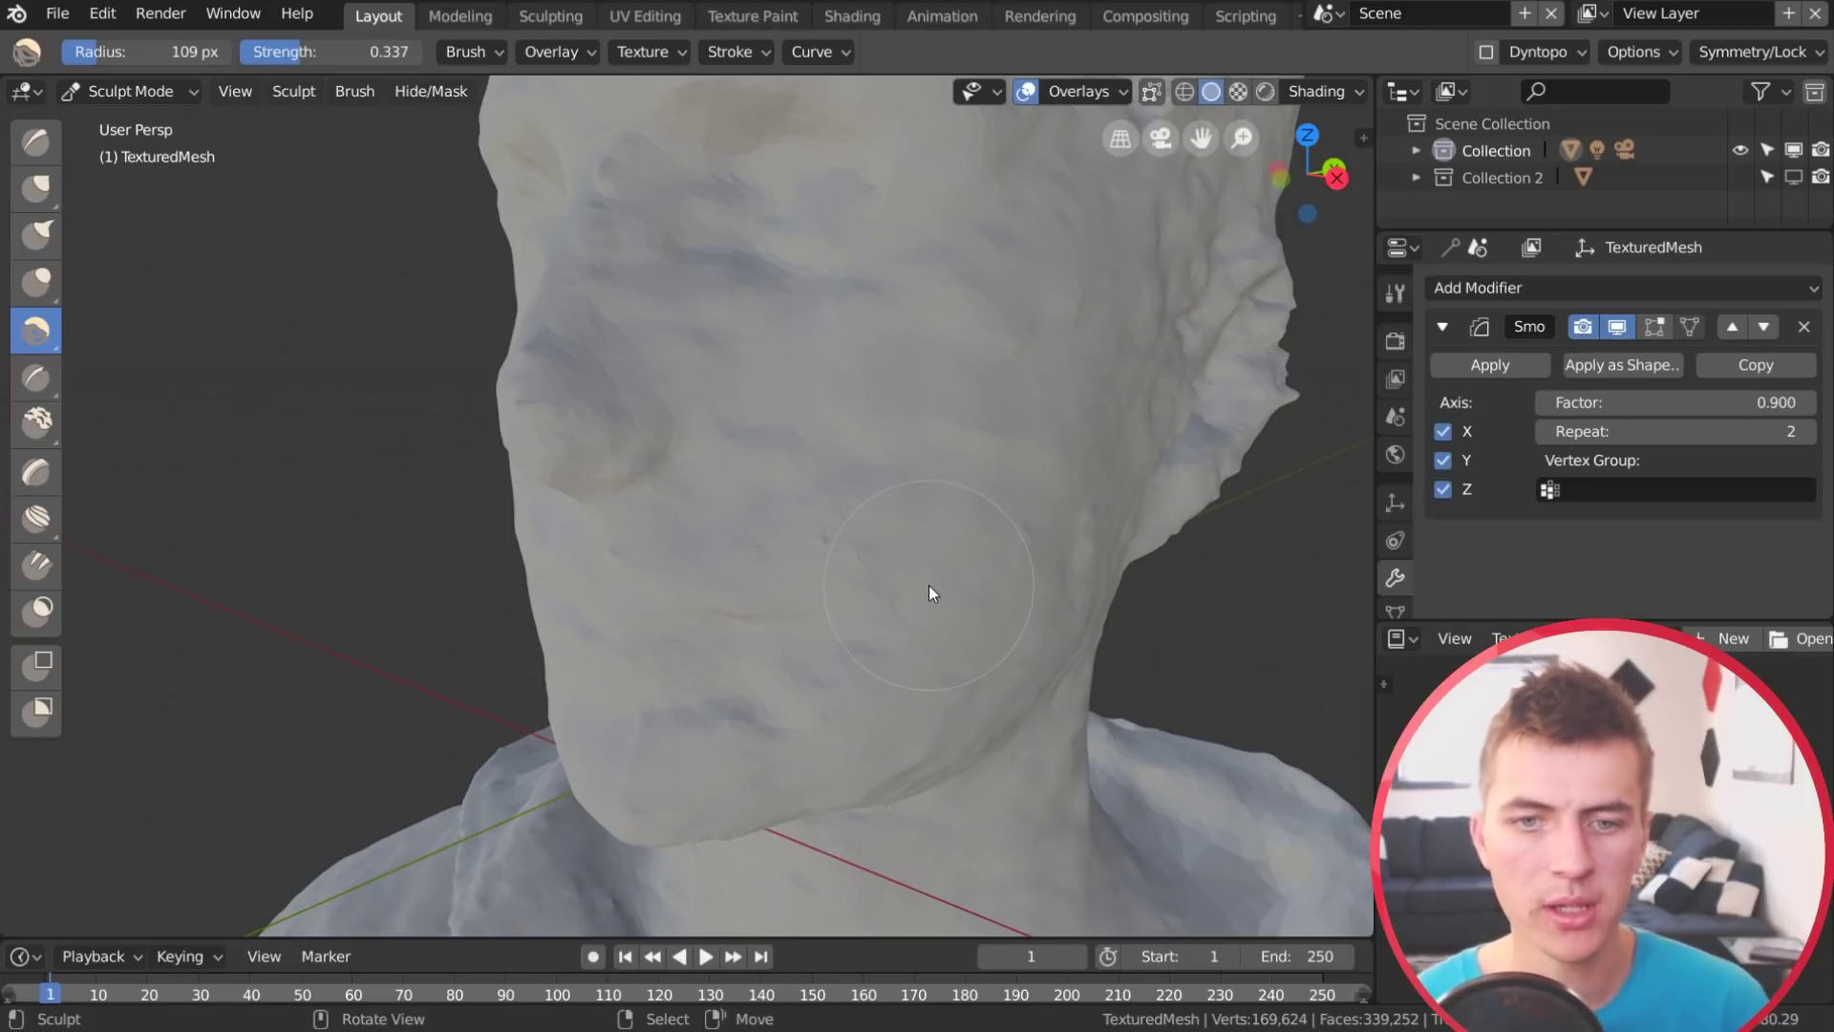
pyautogui.moveTo(867, 580); pyautogui.dragTo(801, 541)
pyautogui.moveTo(769, 551)
pyautogui.mouseDown(button='middle')
pyautogui.moveTo(822, 577)
pyautogui.moveTo(917, 573)
pyautogui.moveTo(926, 549)
pyautogui.moveTo(934, 589)
pyautogui.moveTo(798, 643)
pyautogui.mouseUp(button='middle')
pyautogui.moveTo(798, 643)
pyautogui.mouseDown()
pyautogui.moveTo(614, 774)
pyautogui.moveTo(563, 778)
pyautogui.mouseUp()
pyautogui.moveTo(447, 756); pyautogui.dragTo(405, 746)
pyautogui.moveTo(405, 745)
pyautogui.mouseDown(button='middle')
pyautogui.moveTo(449, 744)
pyautogui.moveTo(581, 850)
pyautogui.mouseUp(button='middle')
pyautogui.moveTo(581, 850)
pyautogui.mouseDown()
pyautogui.moveTo(539, 873)
pyautogui.moveTo(430, 859)
pyautogui.moveTo(382, 821)
pyautogui.mouseUp()
pyautogui.moveTo(172, 697)
pyautogui.mouseDown()
pyautogui.moveTo(213, 732)
pyautogui.moveTo(300, 745)
pyautogui.mouseUp()
pyautogui.moveTo(550, 725)
pyautogui.mouseDown(button='middle')
pyautogui.moveTo(445, 748)
pyautogui.moveTo(856, 516)
pyautogui.mouseUp(button='middle')
pyautogui.moveTo(856, 515)
pyautogui.mouseDown()
pyautogui.moveTo(776, 489)
pyautogui.moveTo(737, 507)
pyautogui.moveTo(708, 359)
pyautogui.moveTo(853, 423)
pyautogui.mouseUp()
pyautogui.moveTo(852, 422)
pyautogui.mouseDown(button='middle')
pyautogui.moveTo(819, 716)
pyautogui.moveTo(707, 726)
pyautogui.moveTo(819, 729)
pyautogui.moveTo(982, 790)
pyautogui.moveTo(972, 633)
pyautogui.moveTo(933, 660)
pyautogui.moveTo(825, 645)
pyautogui.mouseUp(button='middle')
pyautogui.scroll(3, 966, 772)
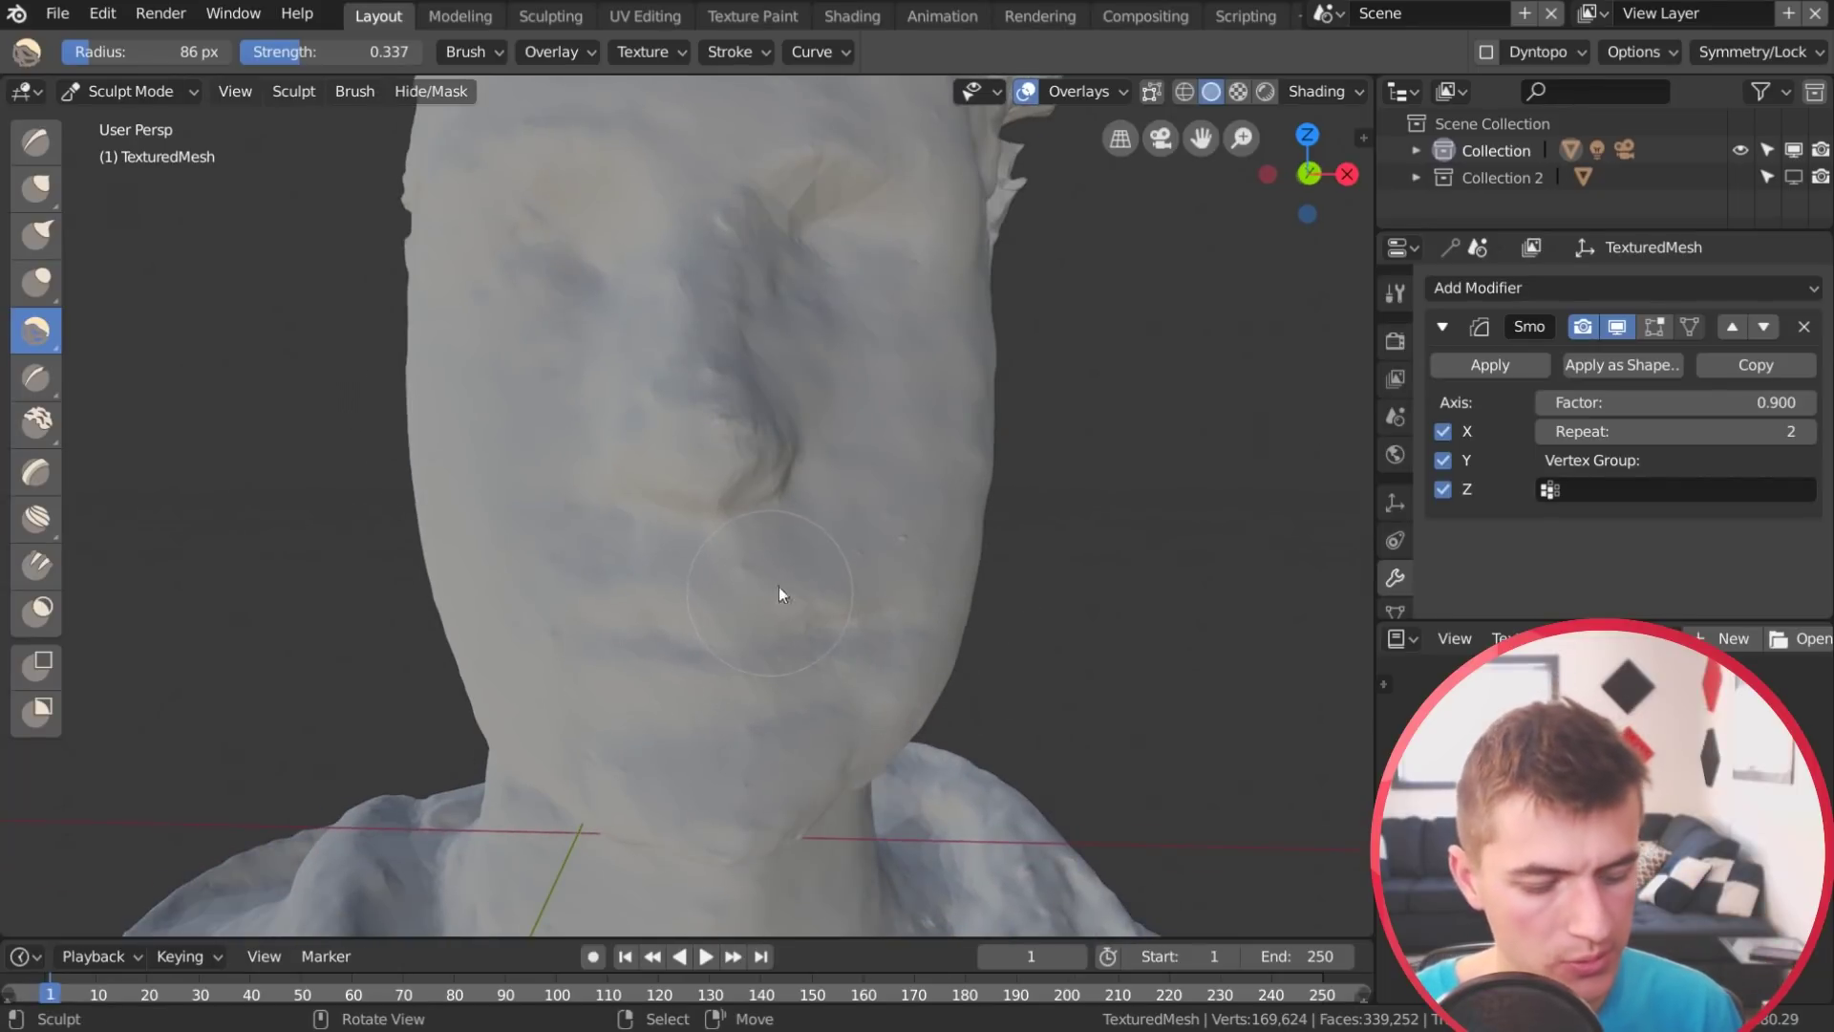
# Deepen the line between the lips with the Crease brush at a 46 px radius
pyautogui.hotkey('shift', 'c')
pyautogui.press('f')
pyautogui.click(724, 638)
pyautogui.moveTo(725, 638)
pyautogui.mouseDown(button='middle')
pyautogui.moveTo(688, 623)
pyautogui.moveTo(725, 606)
pyautogui.moveTo(548, 622)
pyautogui.moveTo(588, 617)
pyautogui.mouseUp(button='middle')
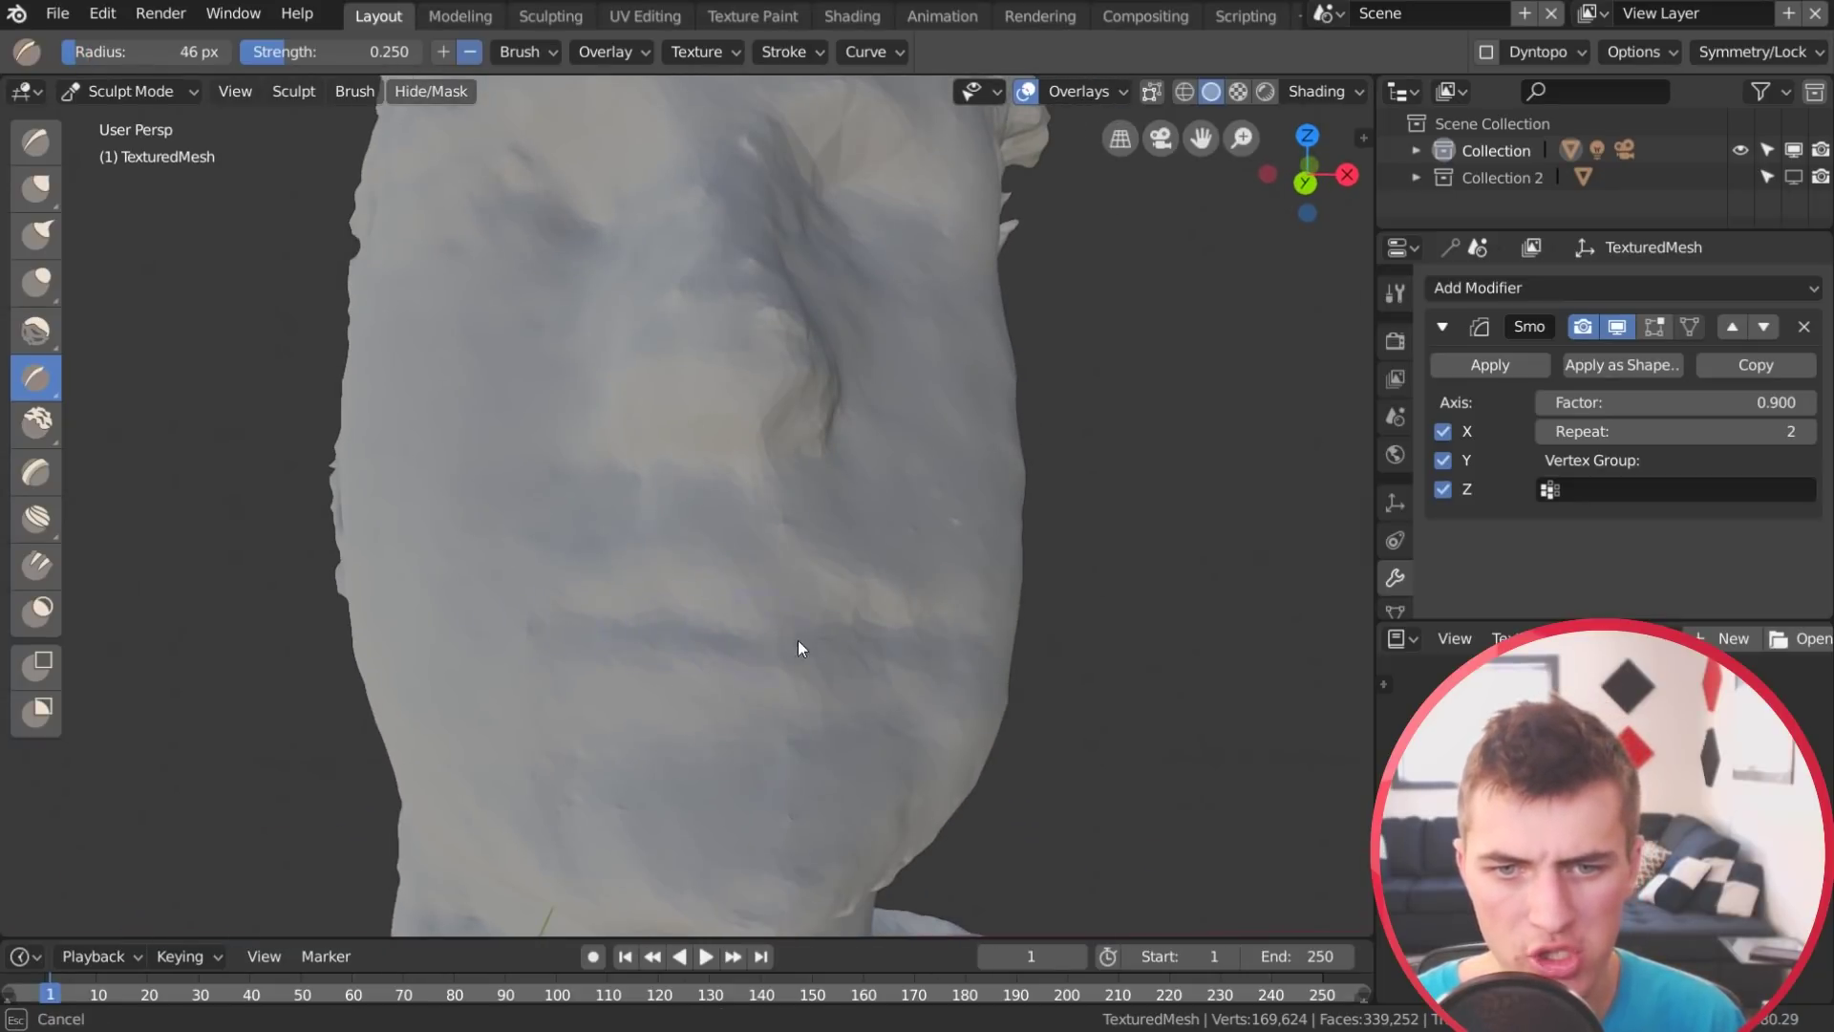
pyautogui.moveTo(909, 640); pyautogui.dragTo(802, 655, button='middle')
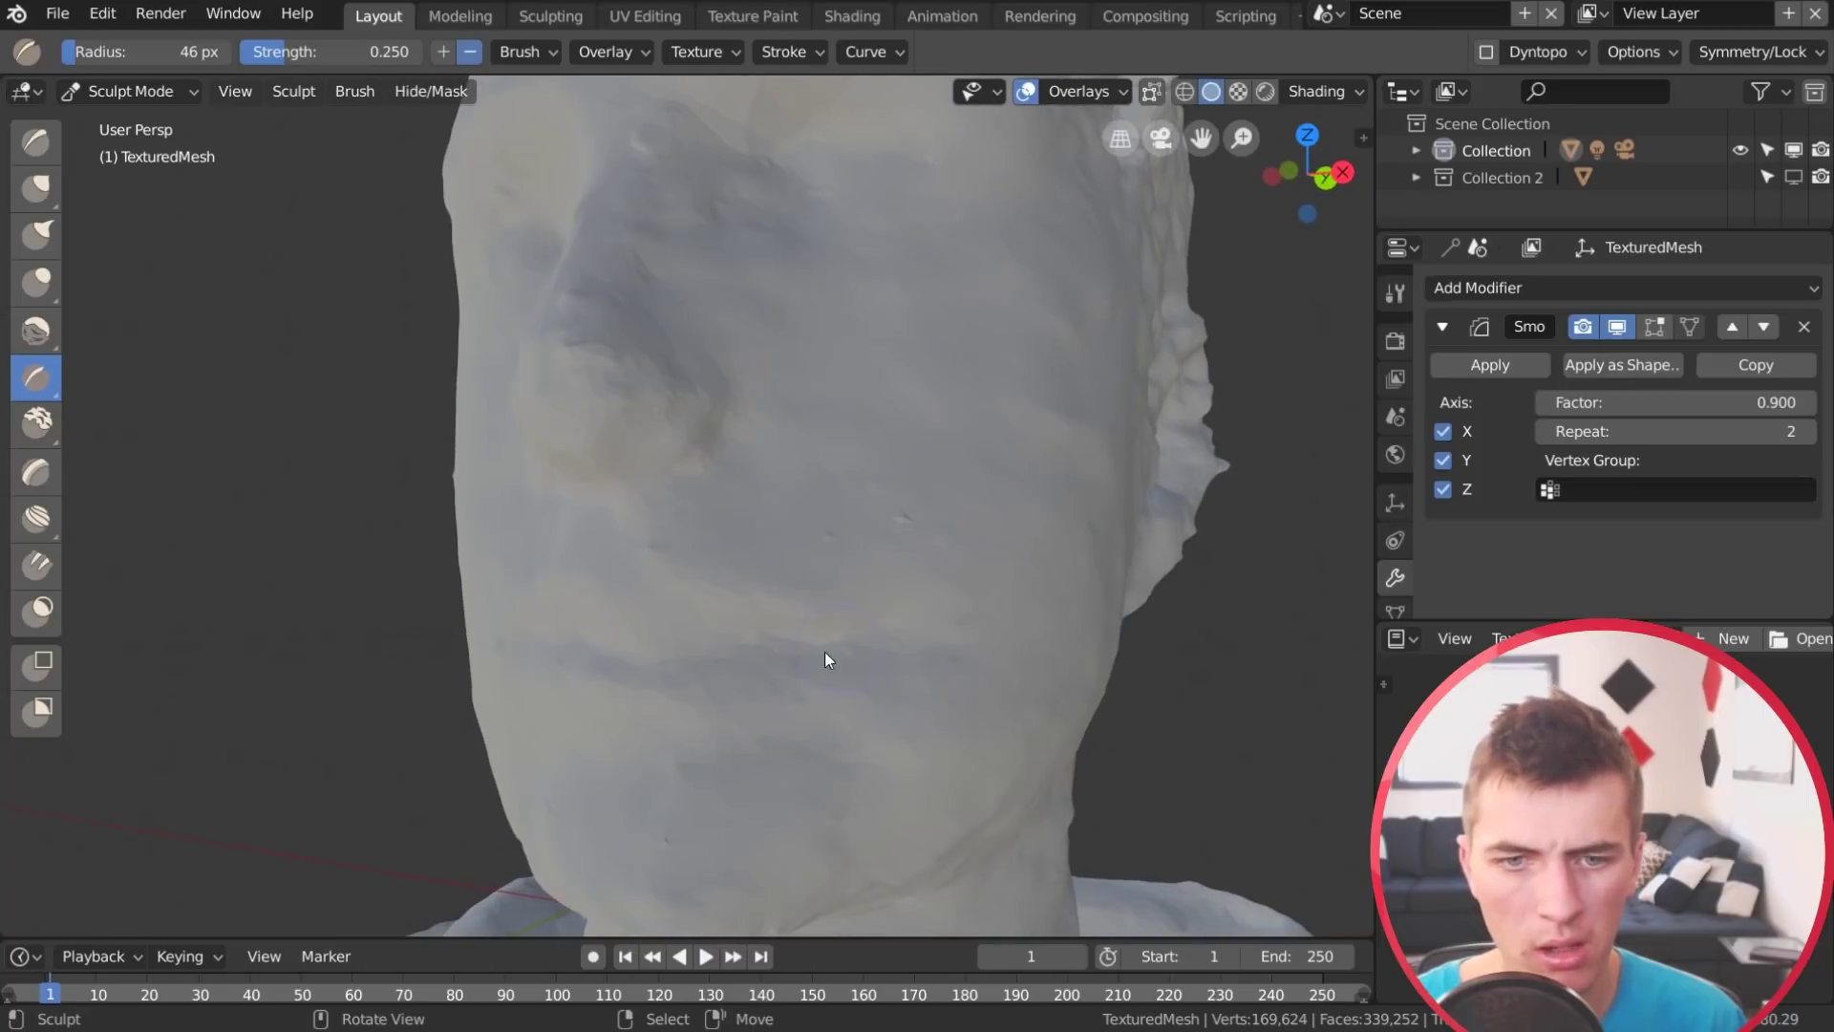
pyautogui.moveTo(570, 662)
pyautogui.mouseDown(button='middle')
pyautogui.moveTo(797, 662)
pyautogui.moveTo(873, 718)
pyautogui.moveTo(770, 761)
pyautogui.moveTo(663, 688)
pyautogui.moveTo(807, 643)
pyautogui.moveTo(633, 588)
pyautogui.moveTo(705, 663)
pyautogui.mouseUp(button='middle')
# Switch back to the Smooth brush and set its radius to 106 px for the side of the face
pyautogui.press('i')
pyautogui.press('f')
pyautogui.click(717, 615)
pyautogui.press('f')
pyautogui.click(858, 585)
pyautogui.moveTo(858, 585); pyautogui.dragTo(409, 606, button='middle')
pyautogui.moveTo(450, 471); pyautogui.dragTo(401, 363, button='middle')
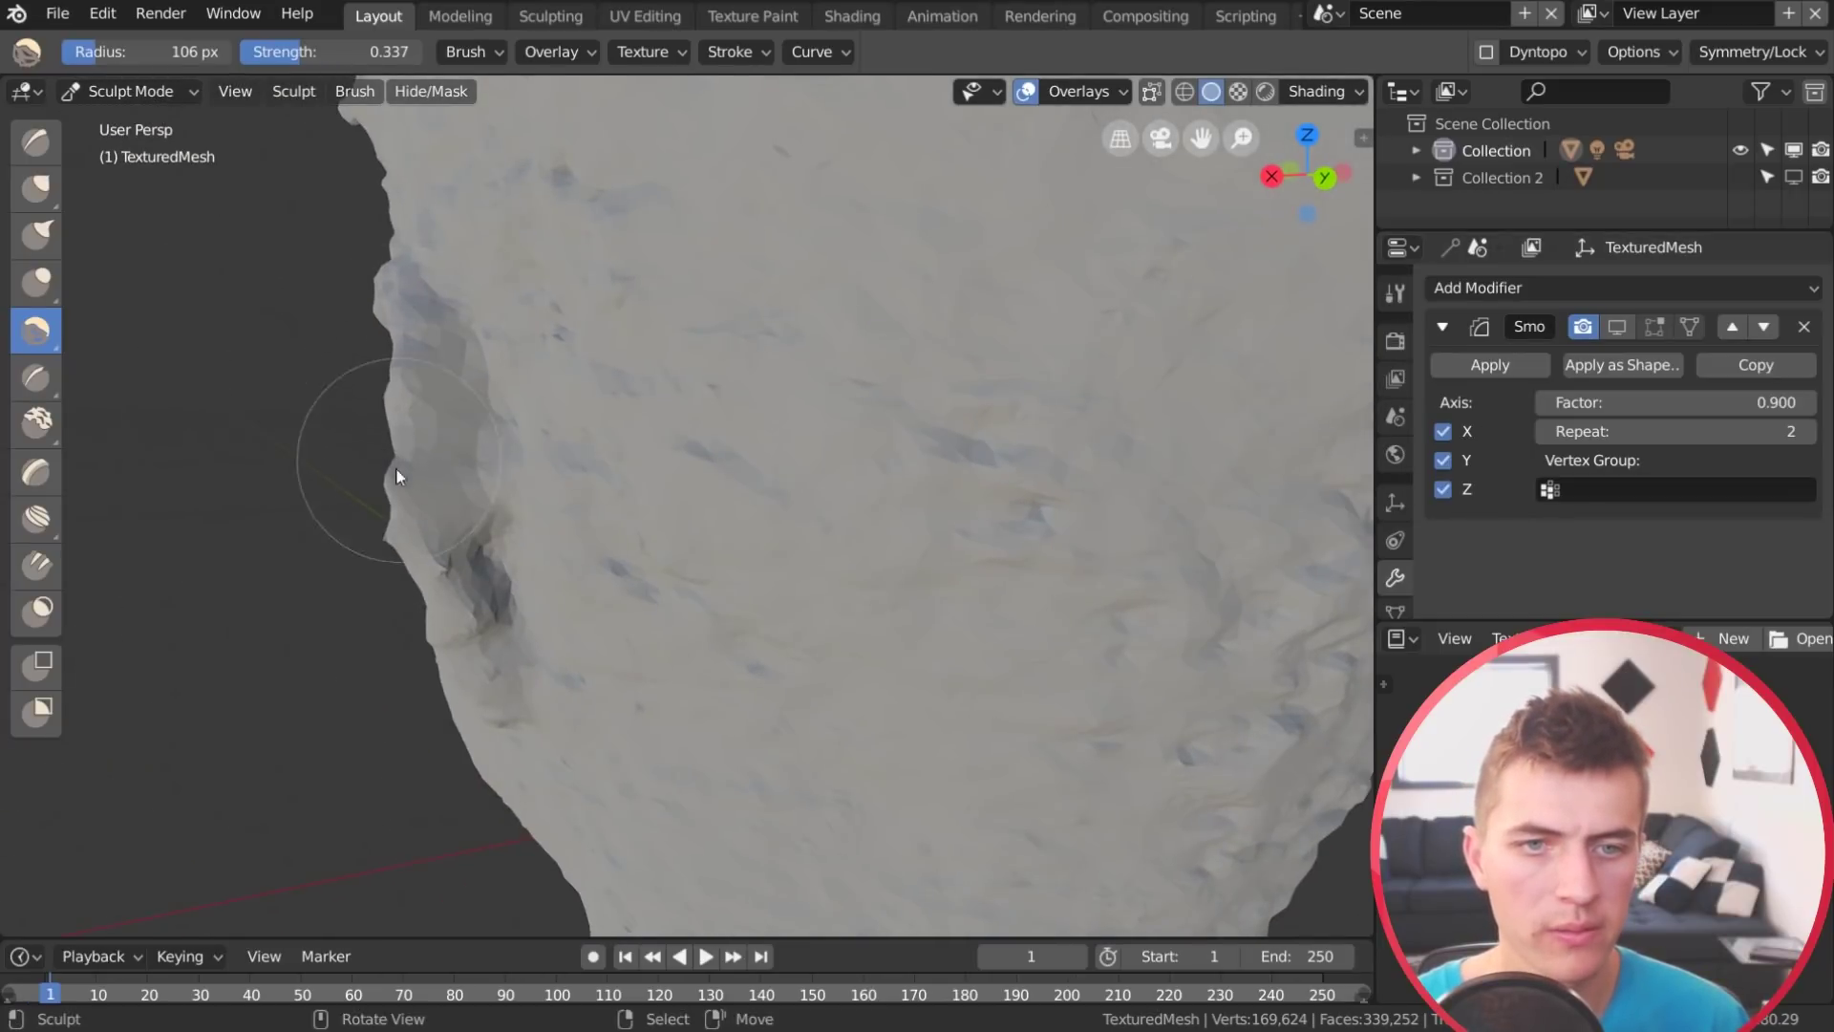
# Turn the Smooth modifier's viewport display back on and disable its Z axis
pyautogui.click(1617, 331)
pyautogui.moveTo(598, 397); pyautogui.dragTo(745, 399, button='middle')
pyautogui.click(1442, 489)
pyautogui.moveTo(840, 468); pyautogui.dragTo(999, 569, button='middle')
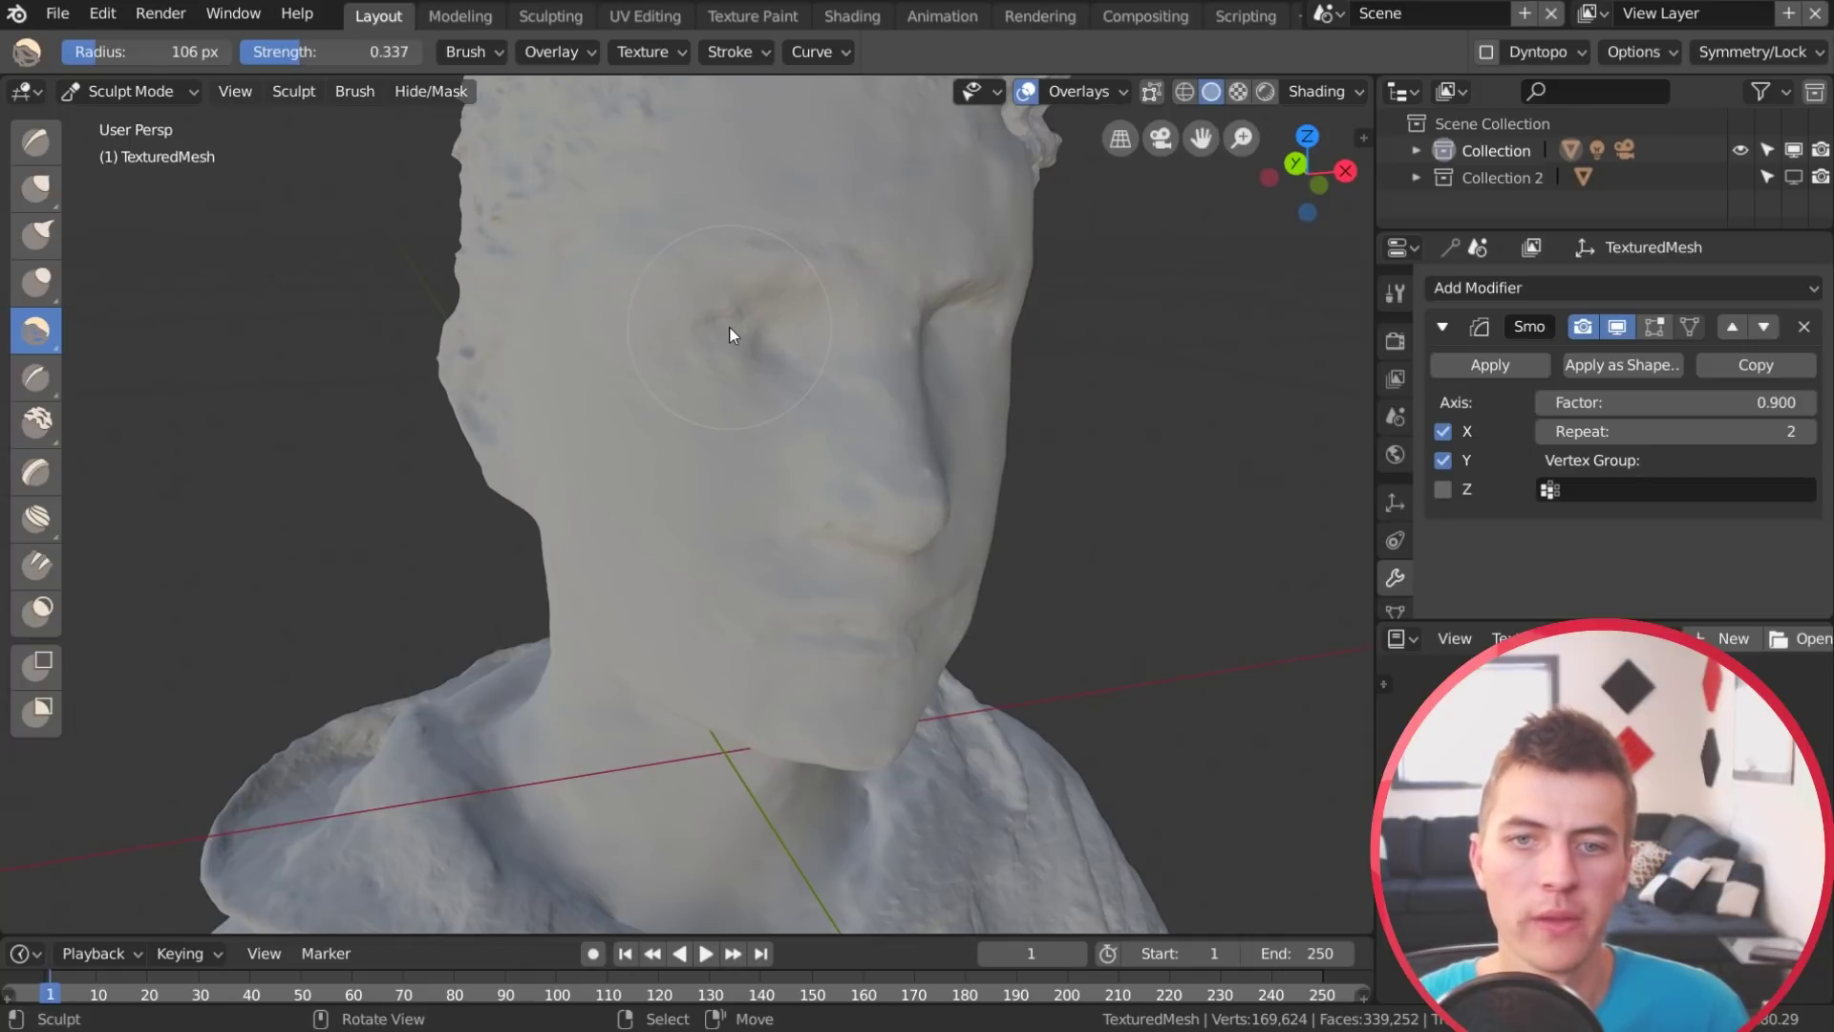
pyautogui.moveTo(737, 319); pyautogui.dragTo(844, 405, button='middle')
pyautogui.moveTo(762, 352); pyautogui.dragTo(814, 571, button='middle')
pyautogui.scroll(-3, 816, 562)
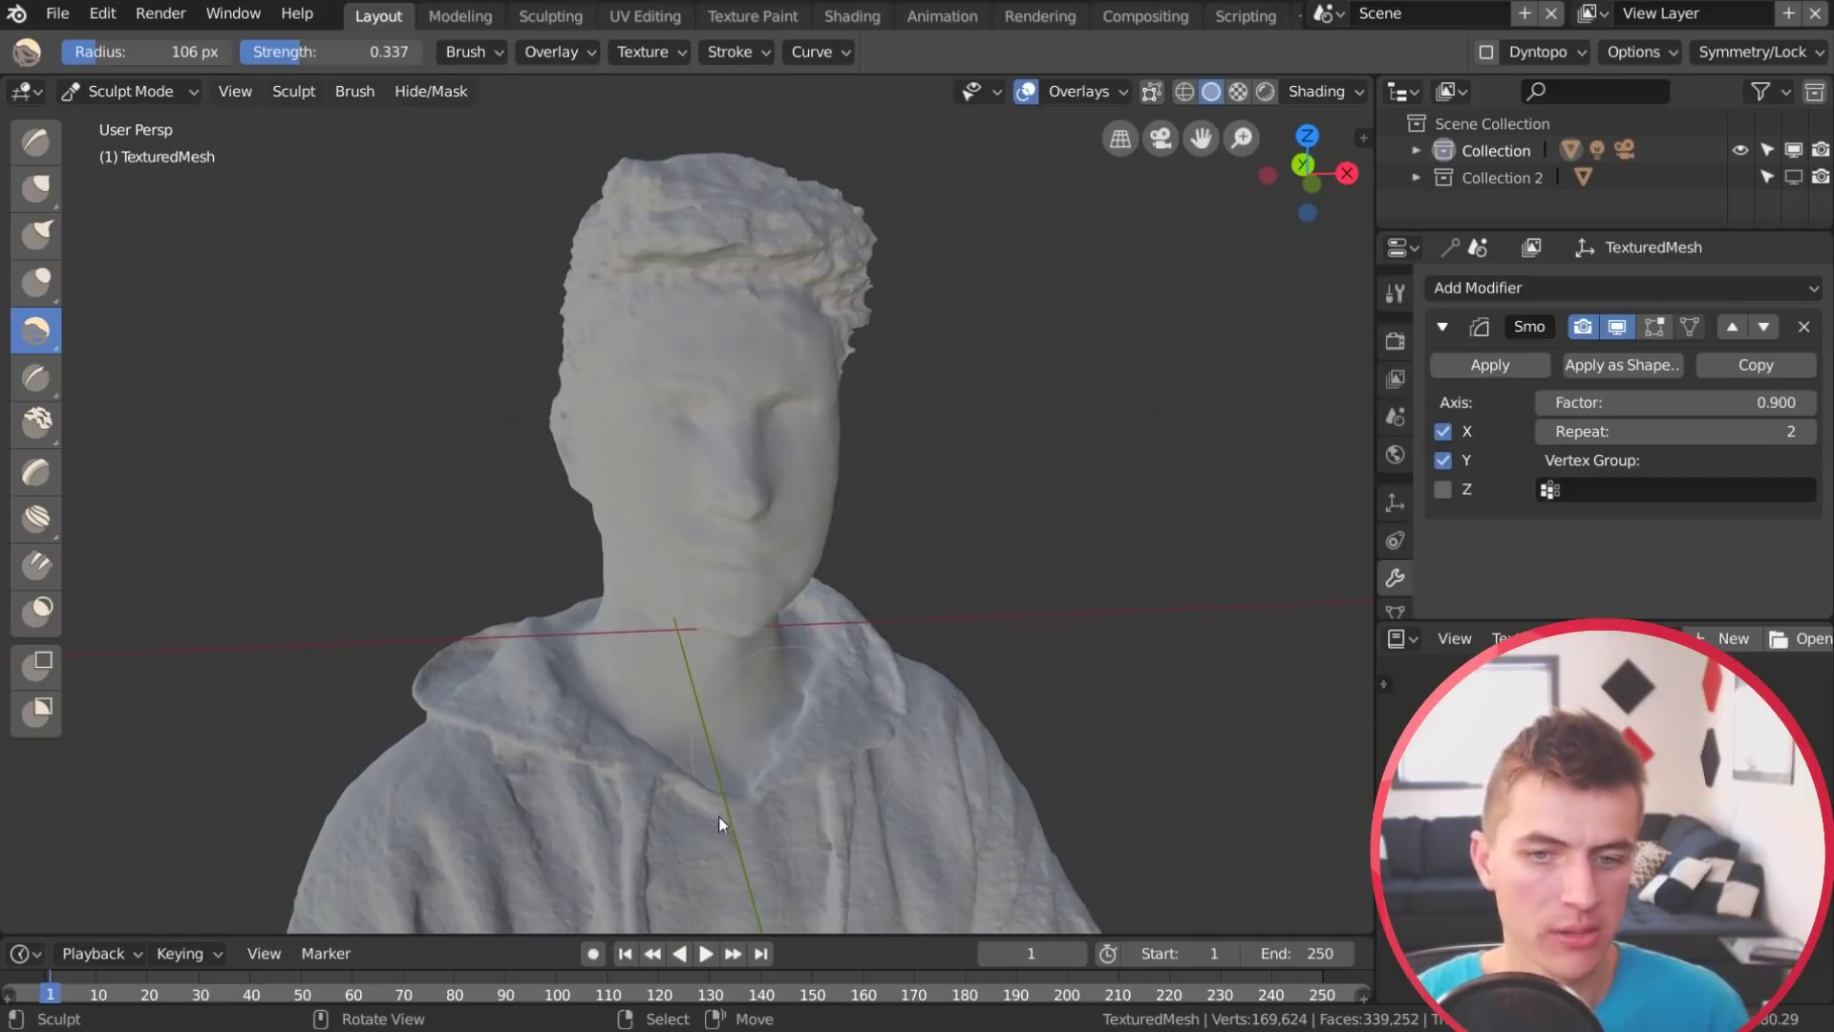
# Return to Object Mode and set the solid viewport lighting to MatCap to reveal surface detail
pyautogui.click(122, 91)
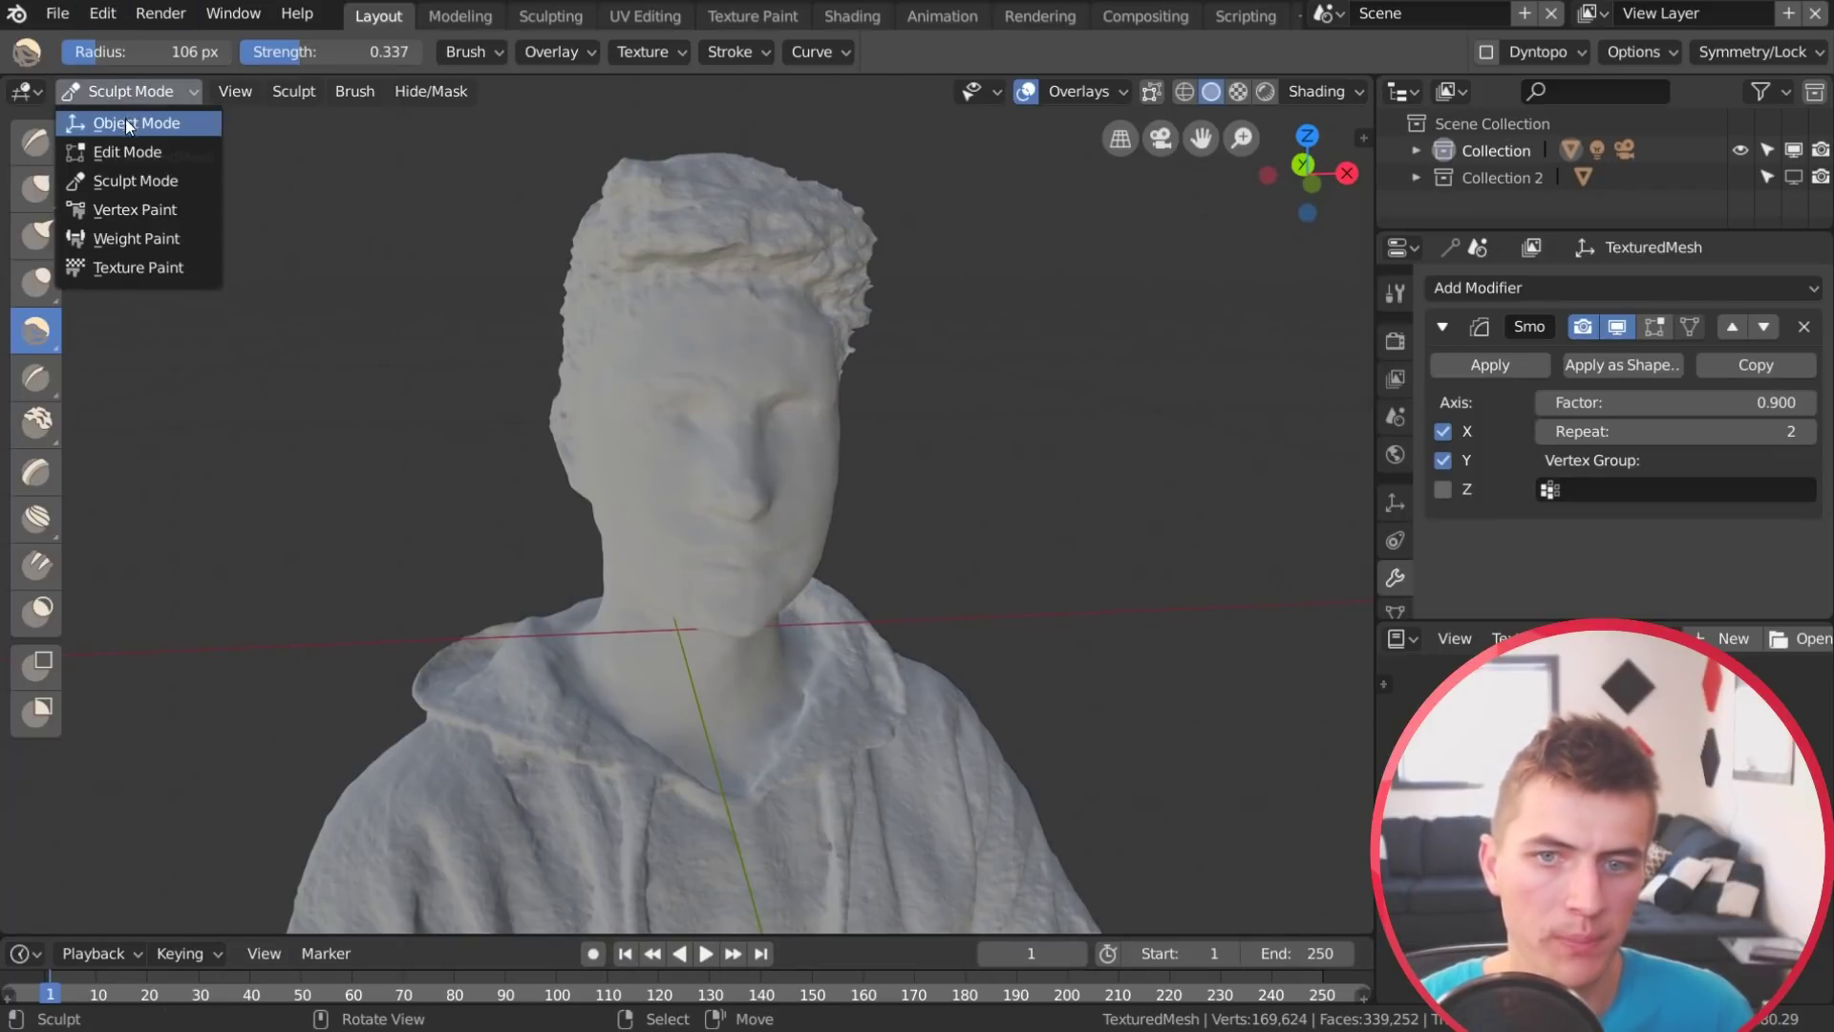
pyautogui.click(134, 123)
pyautogui.moveTo(804, 450); pyautogui.dragTo(682, 478, button='middle')
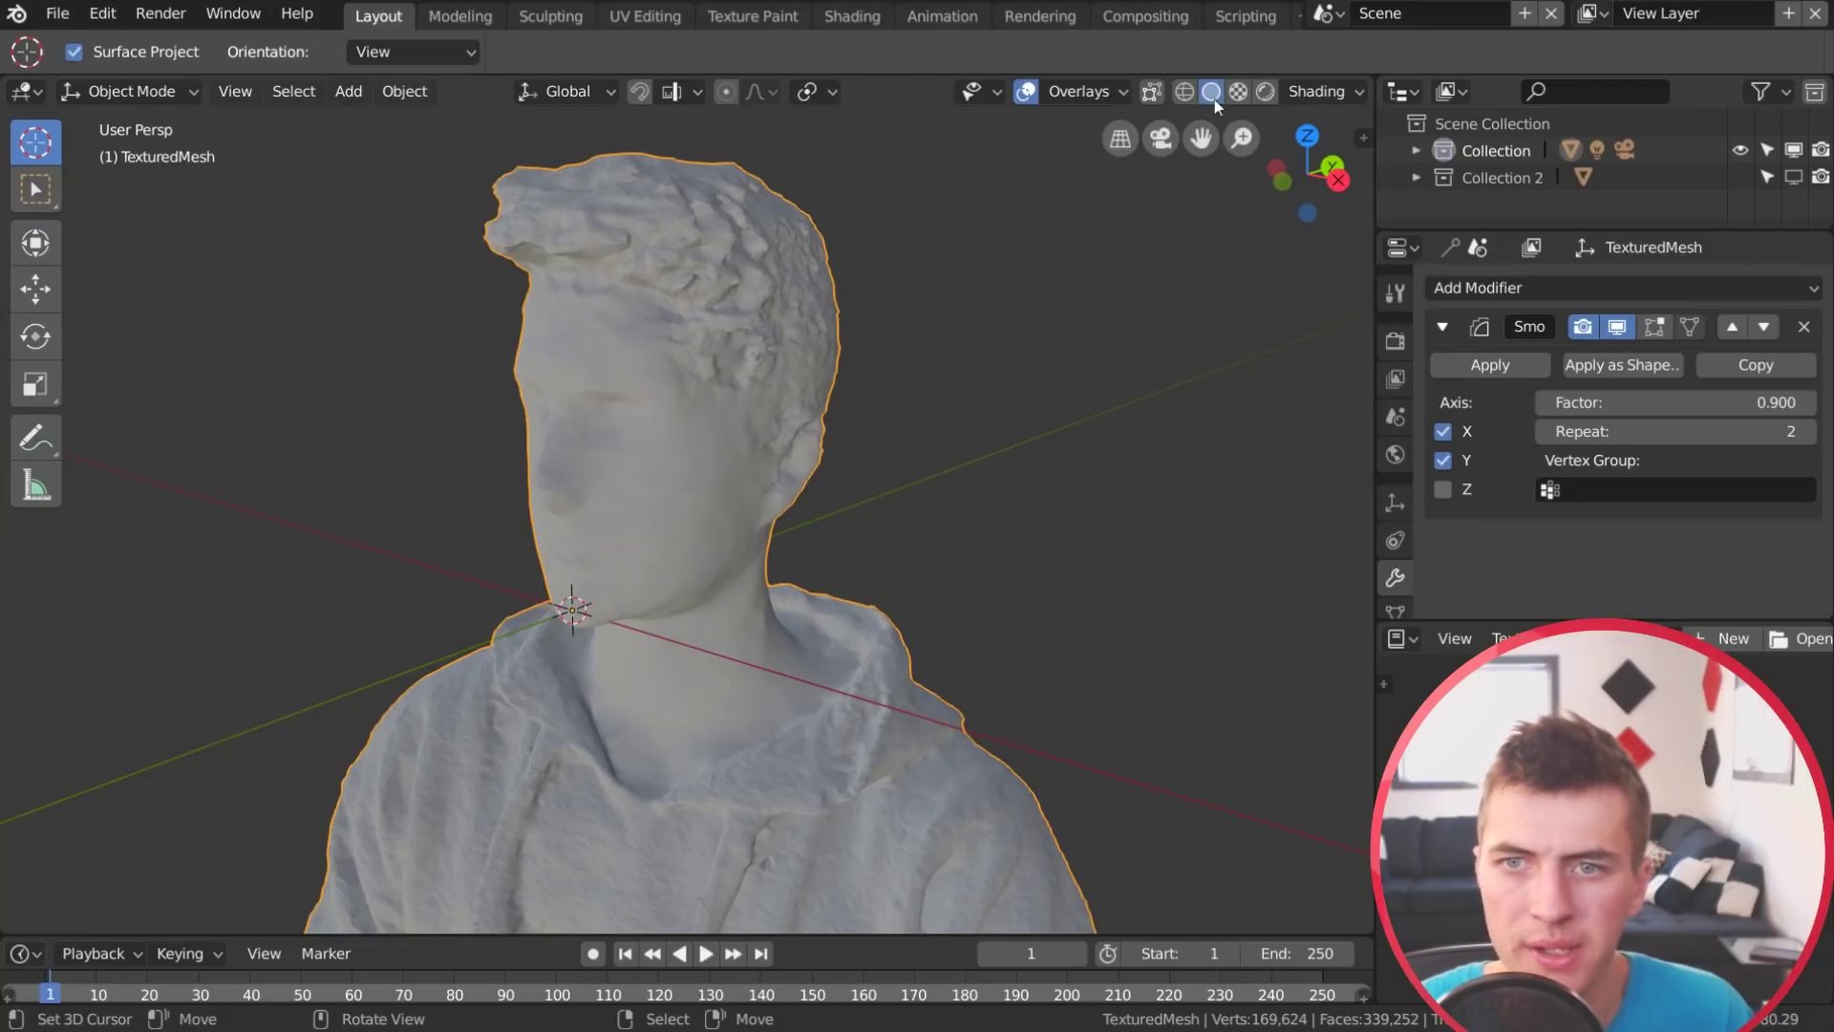
pyautogui.click(1318, 90)
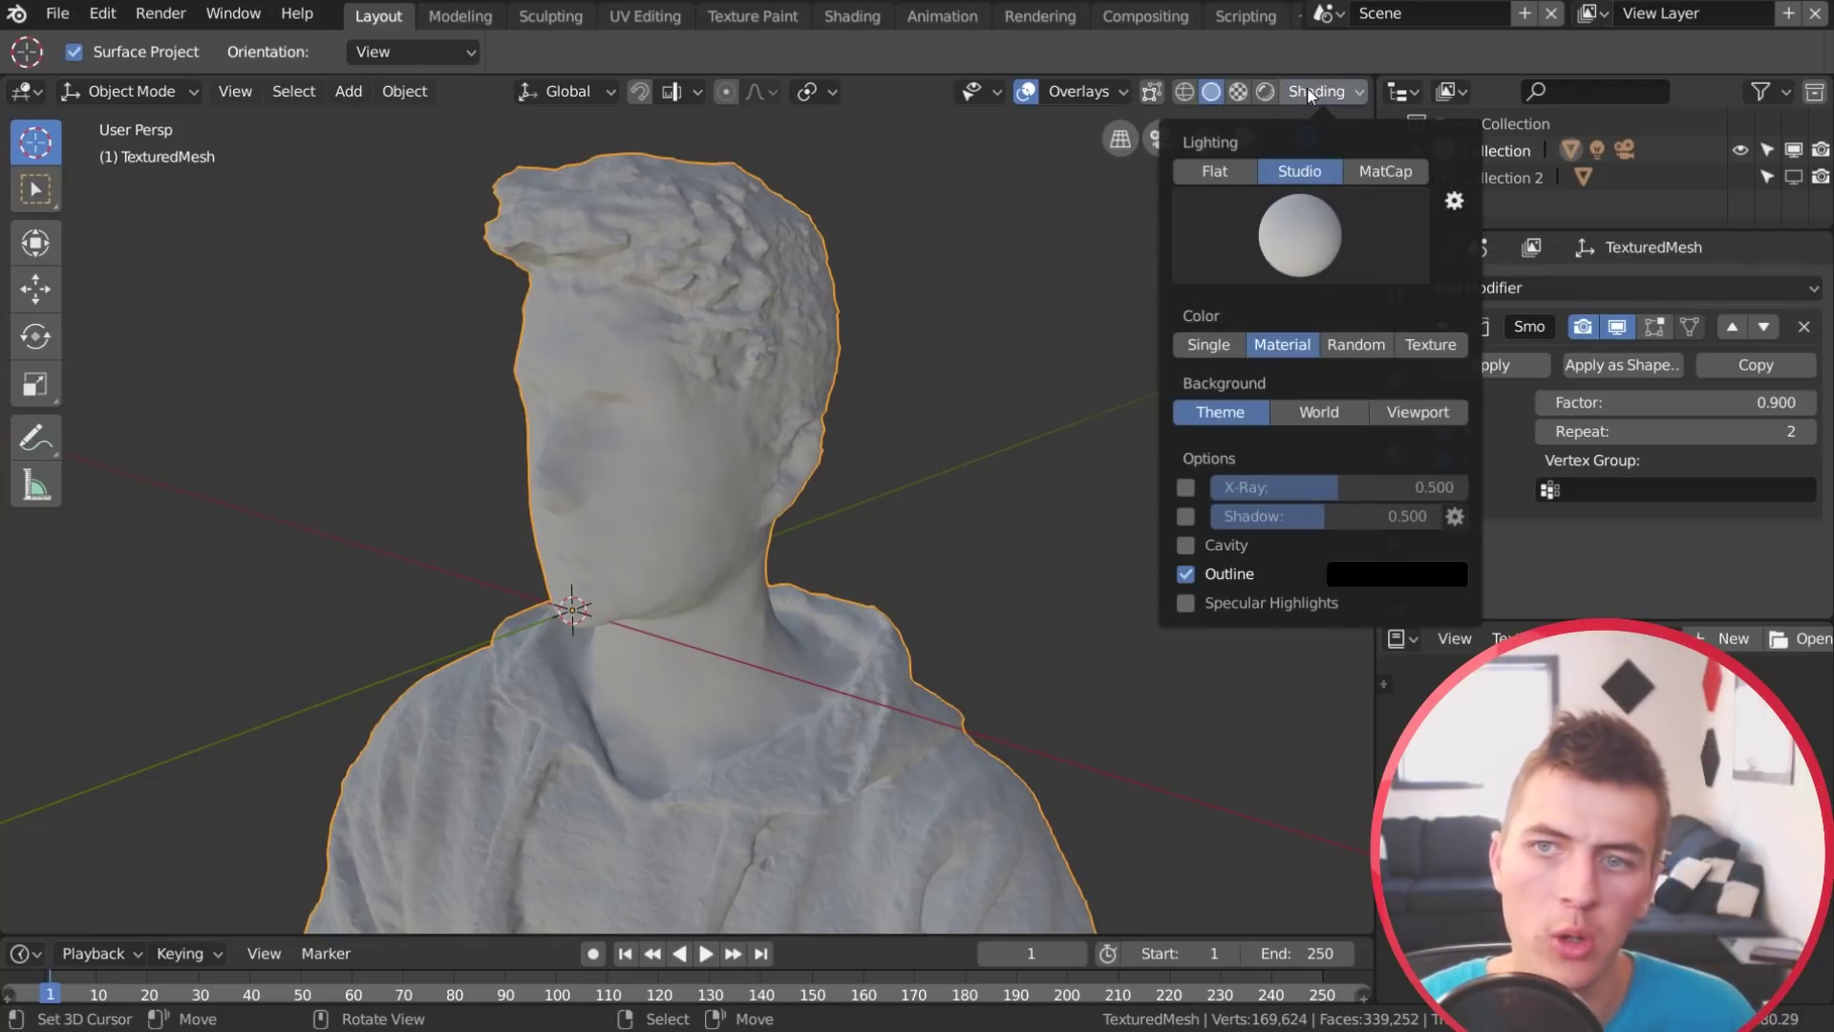
pyautogui.click(1385, 171)
pyautogui.moveTo(822, 363)
pyautogui.mouseDown(button='middle')
pyautogui.moveTo(634, 431)
pyautogui.moveTo(694, 451)
pyautogui.moveTo(770, 430)
pyautogui.moveTo(844, 444)
pyautogui.moveTo(690, 348)
pyautogui.mouseUp(button='middle')
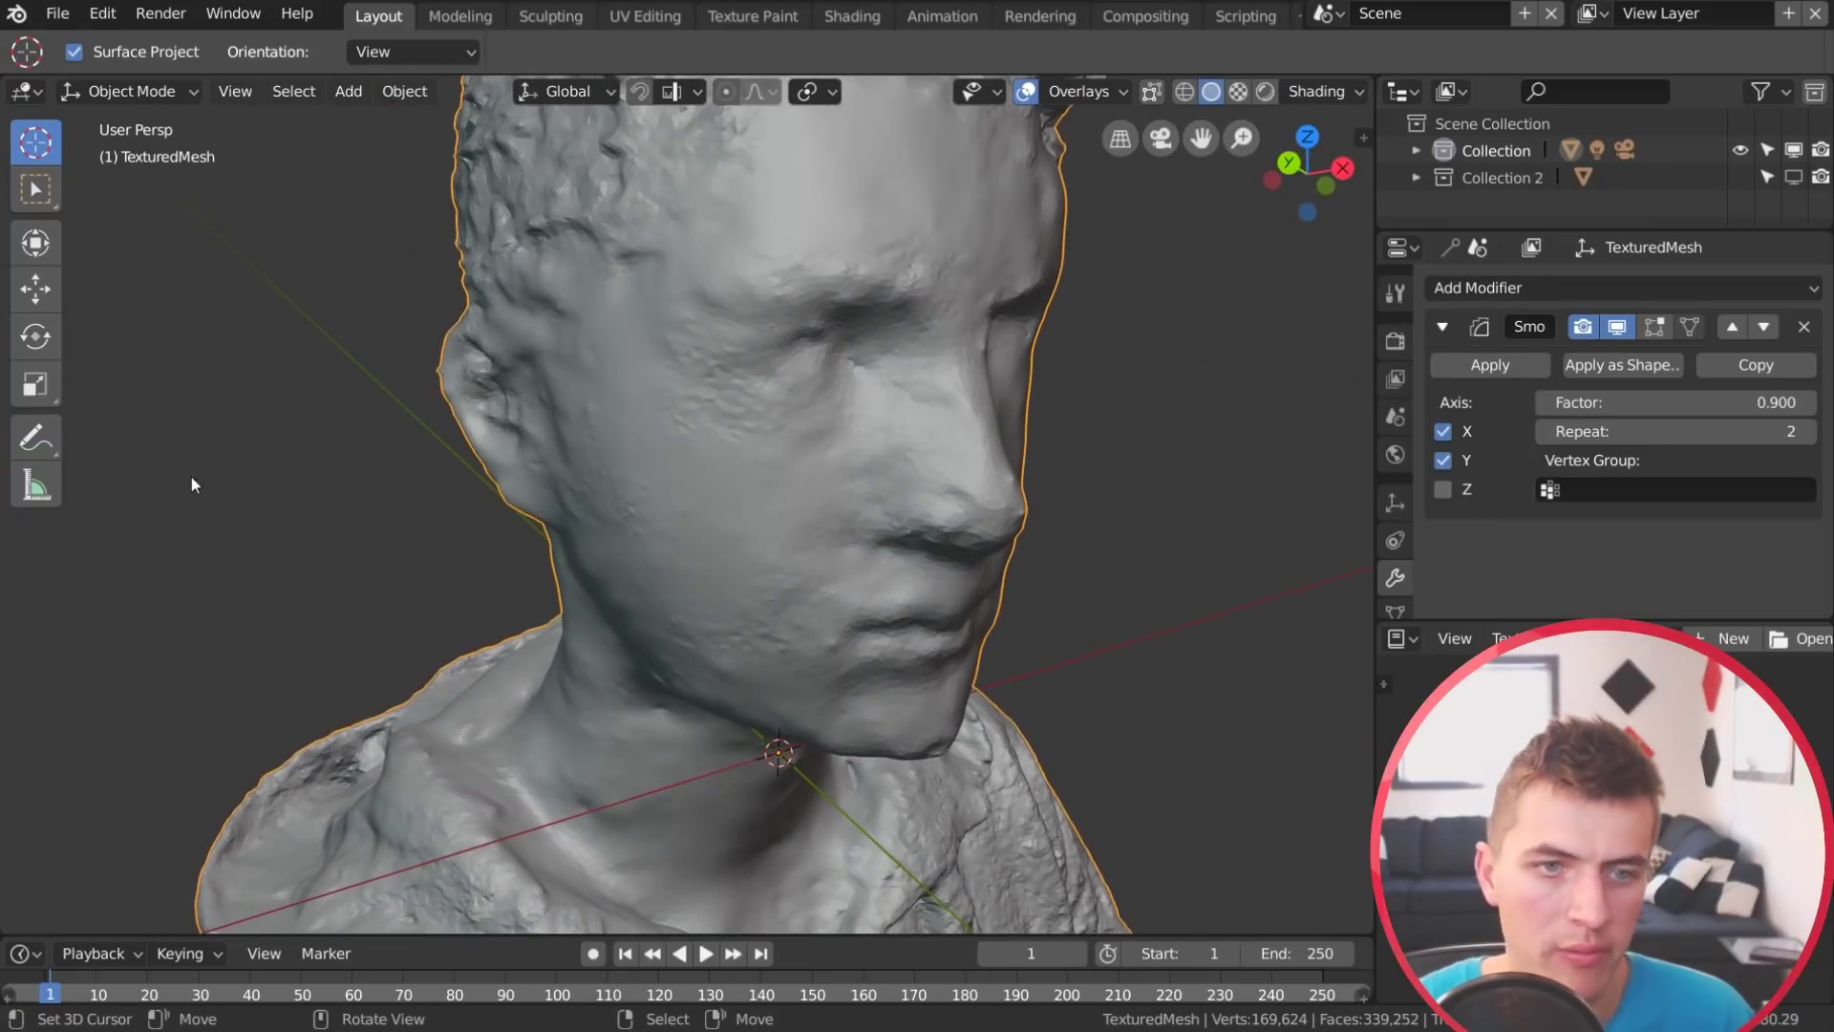
# Go back into Sculpt Mode and smooth the remaining bumps on the cheeks, jaw, chin and nose
pyautogui.click(130, 93)
pyautogui.click(138, 181)
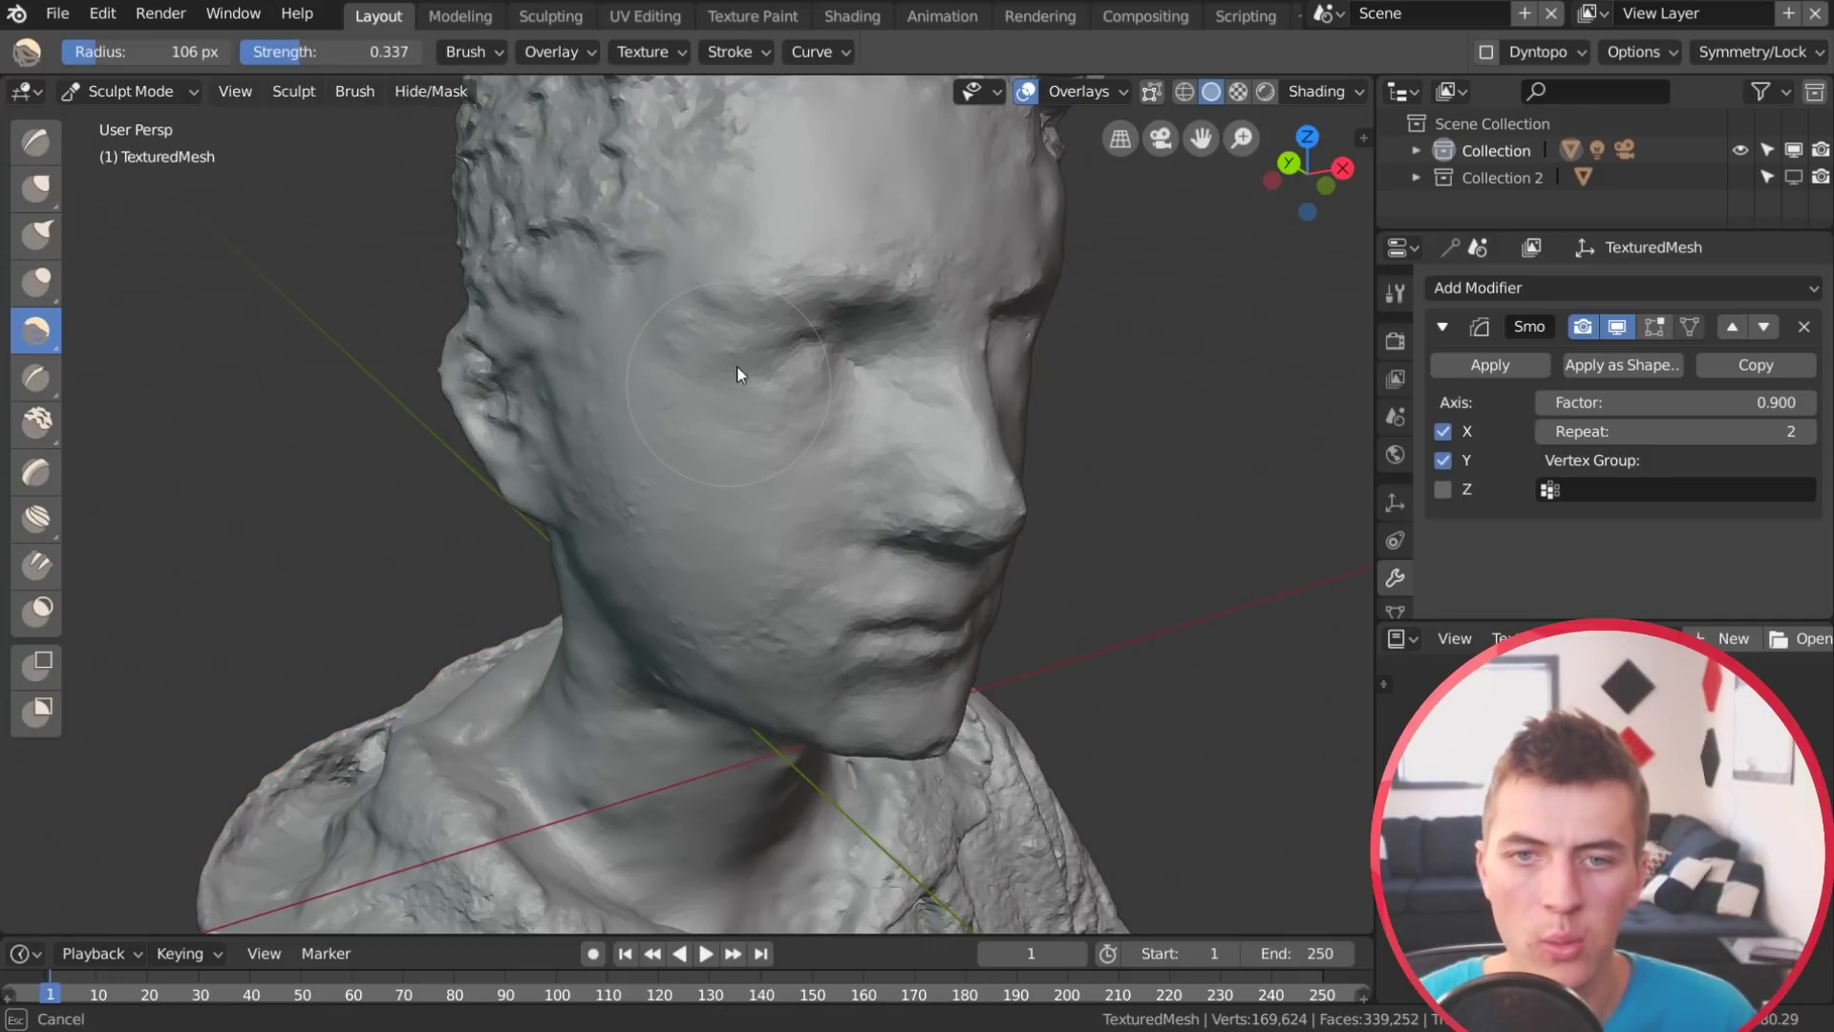
pyautogui.moveTo(709, 379)
pyautogui.mouseDown(button='middle')
pyautogui.moveTo(745, 487)
pyautogui.moveTo(627, 501)
pyautogui.mouseUp(button='middle')
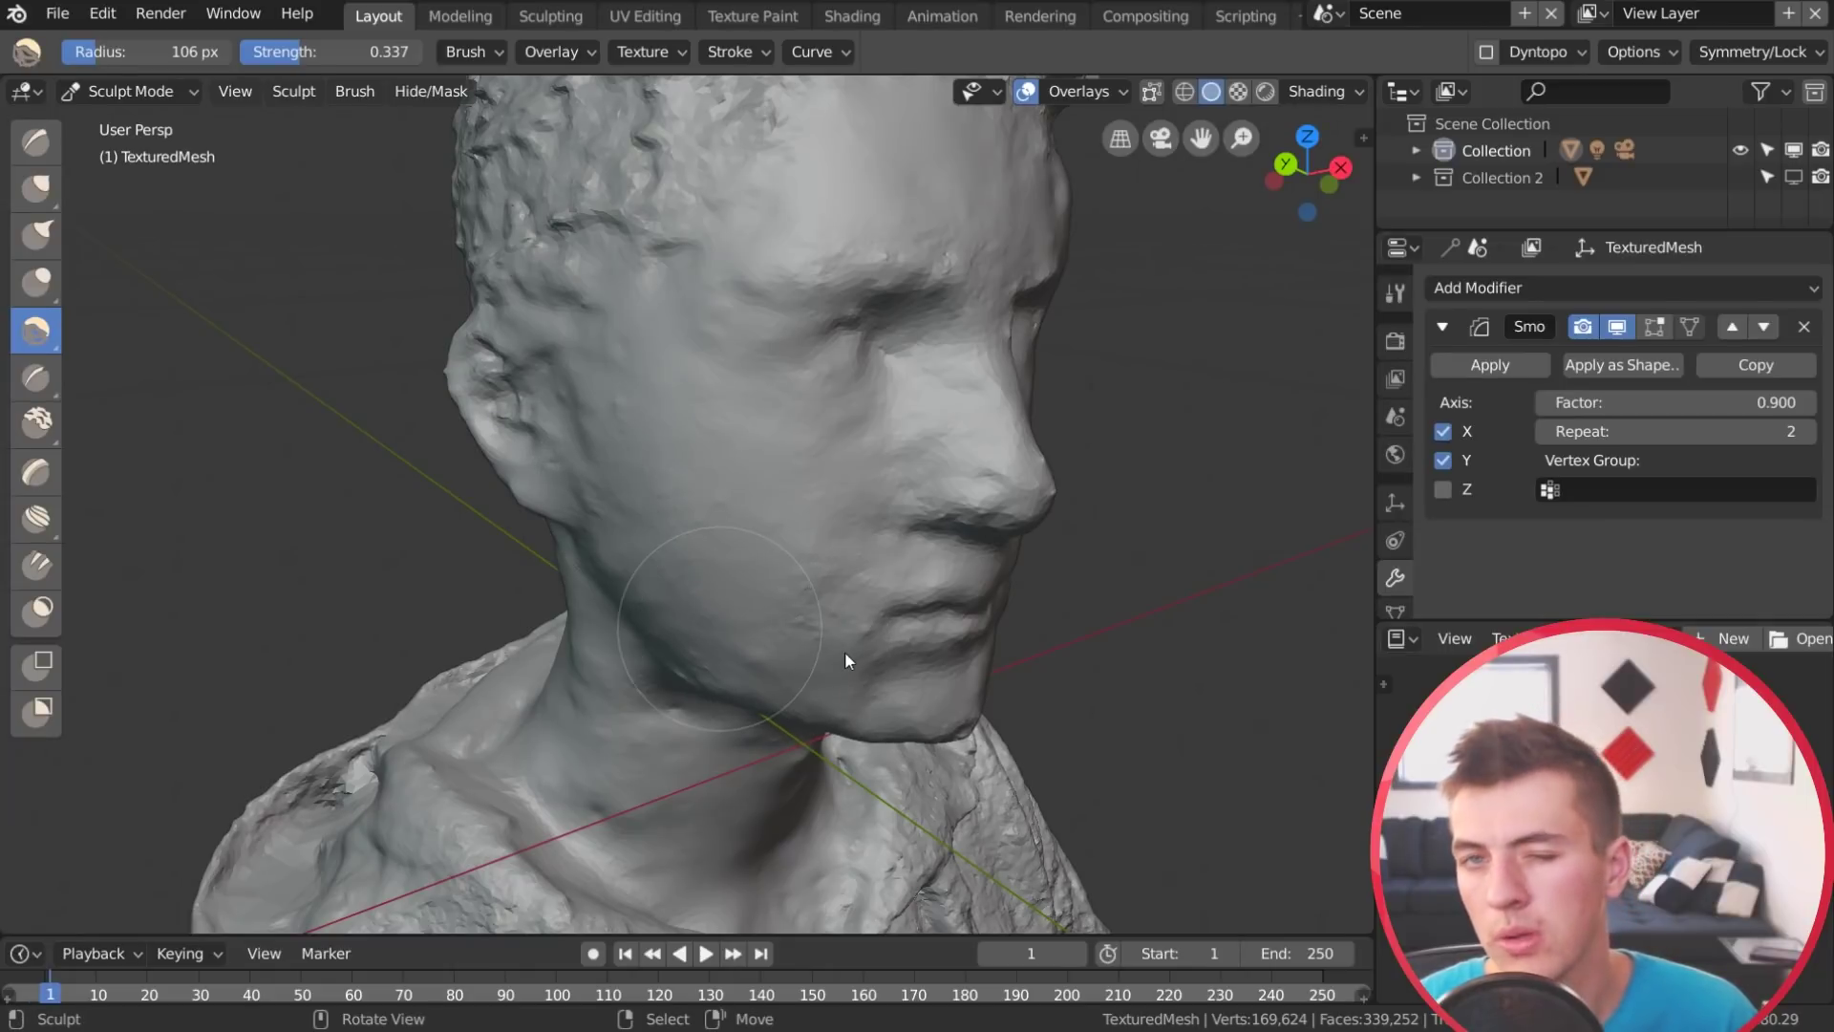
pyautogui.moveTo(847, 651); pyautogui.dragTo(751, 644, button='middle')
pyautogui.scroll(2, 751, 644)
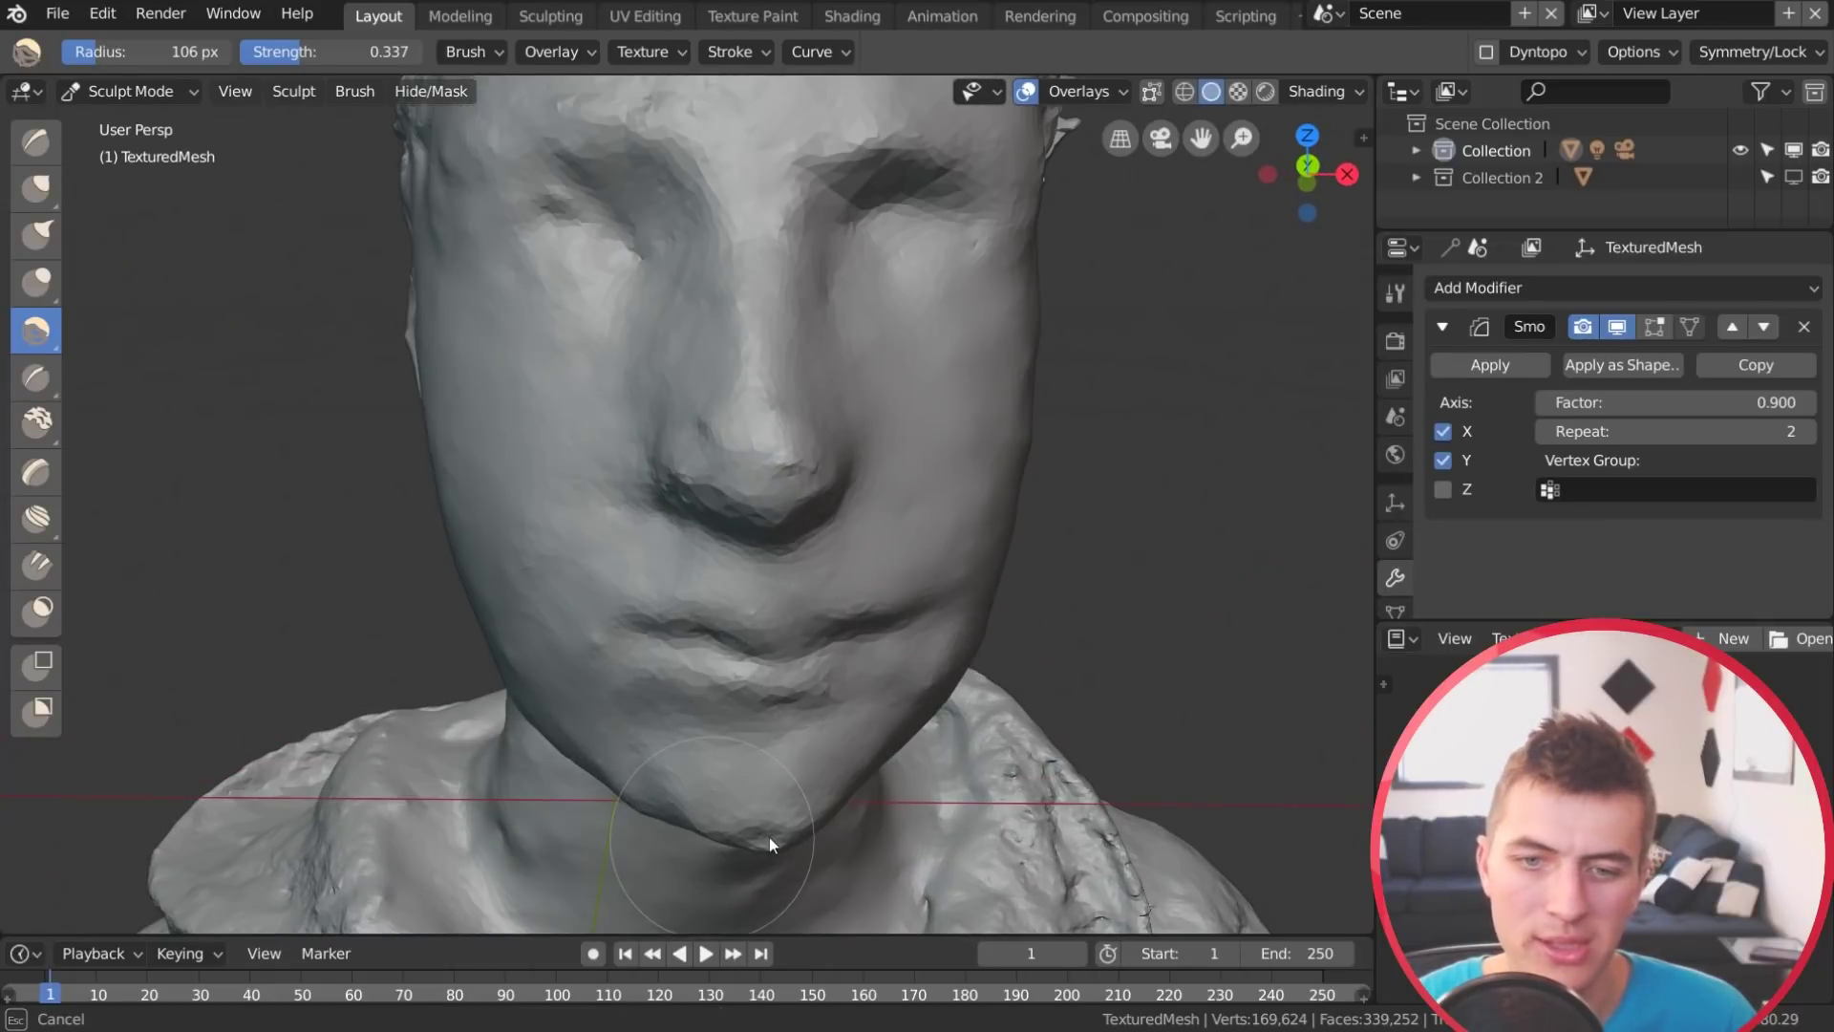
pyautogui.moveTo(781, 827); pyautogui.dragTo(579, 778, button='middle')
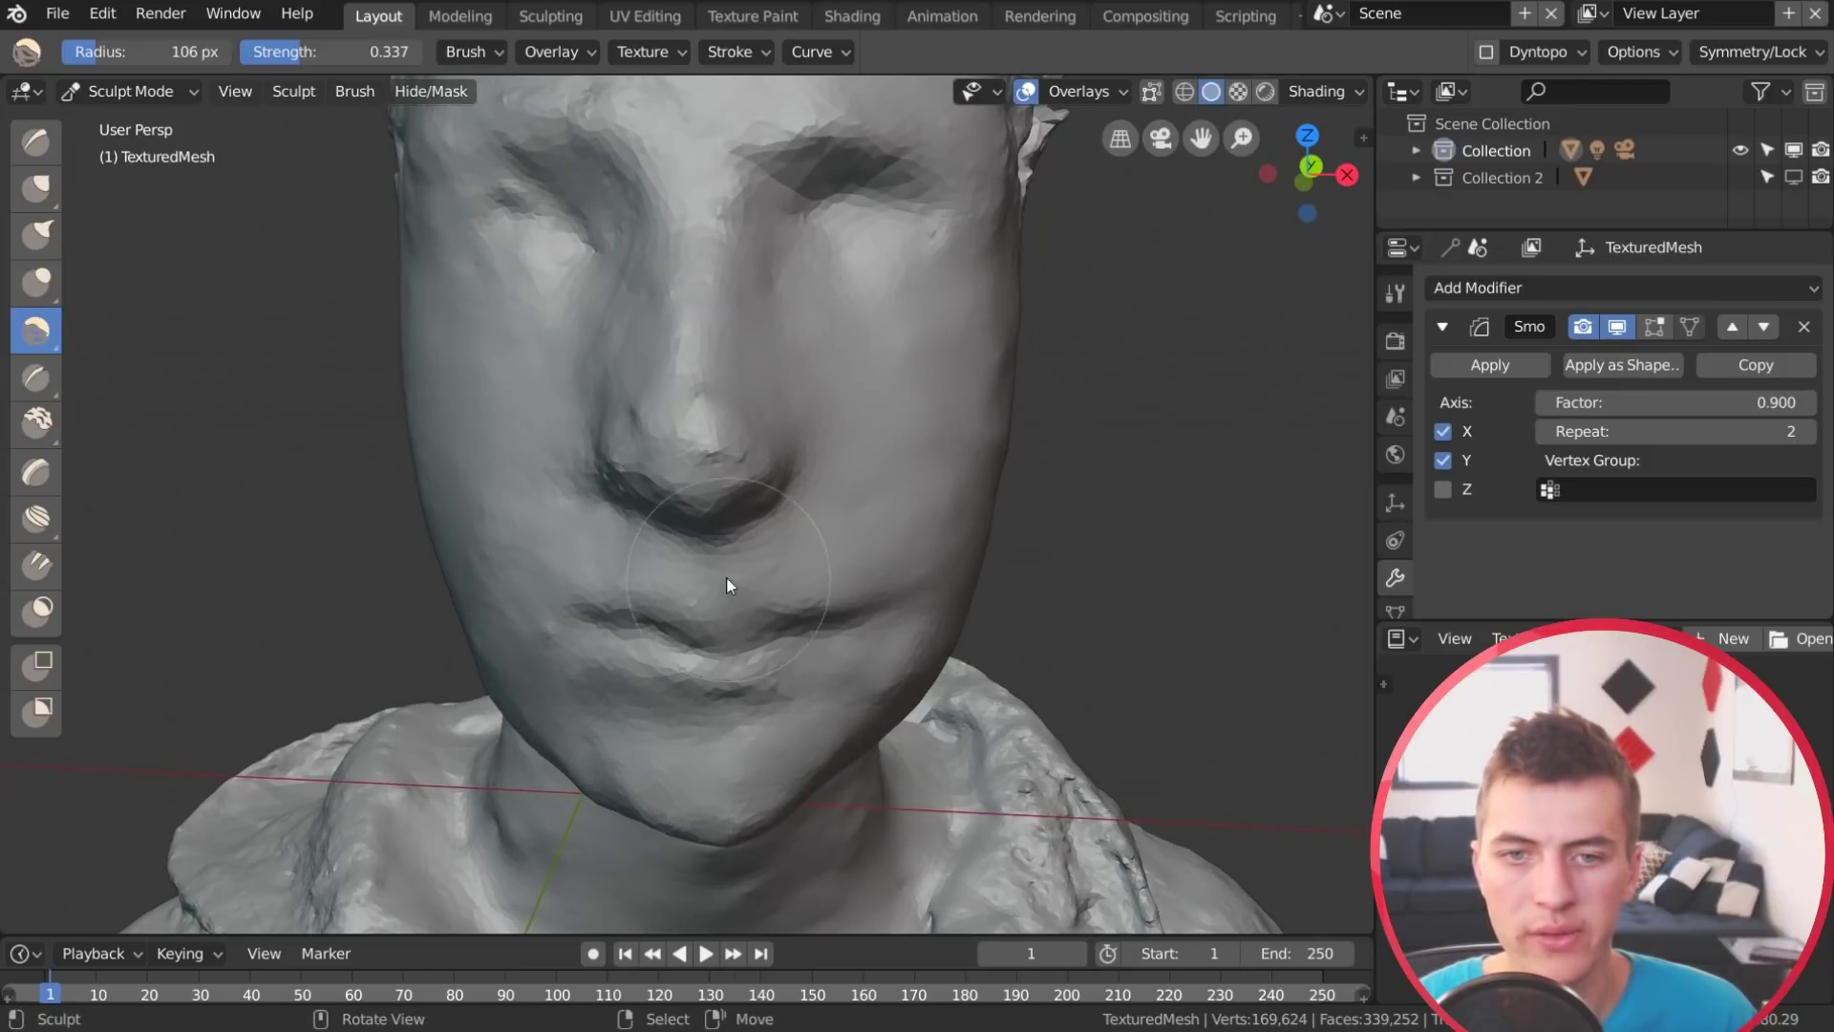
pyautogui.moveTo(747, 512)
pyautogui.mouseDown()
pyautogui.moveTo(719, 402)
pyautogui.moveTo(730, 453)
pyautogui.moveTo(617, 363)
pyautogui.mouseUp()
pyautogui.press('c')
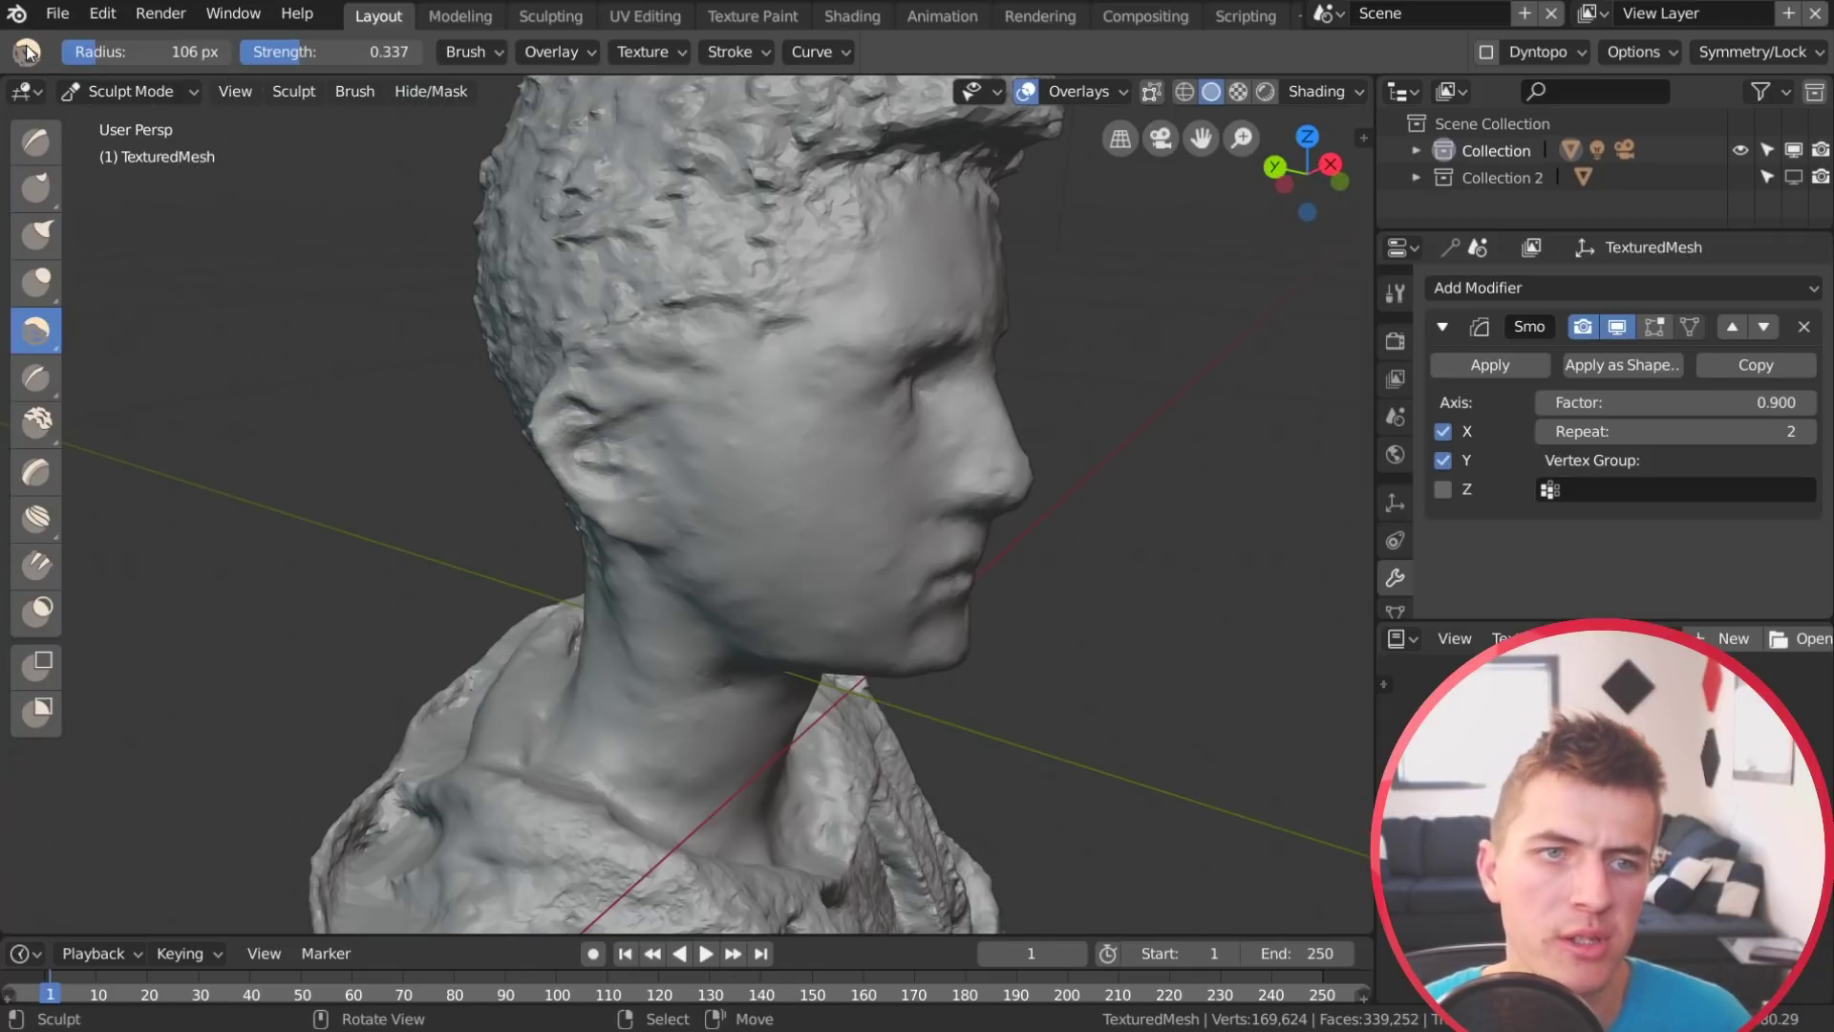
# Return to Object Mode and save the Blender file
pyautogui.click(113, 92)
pyautogui.click(130, 122)
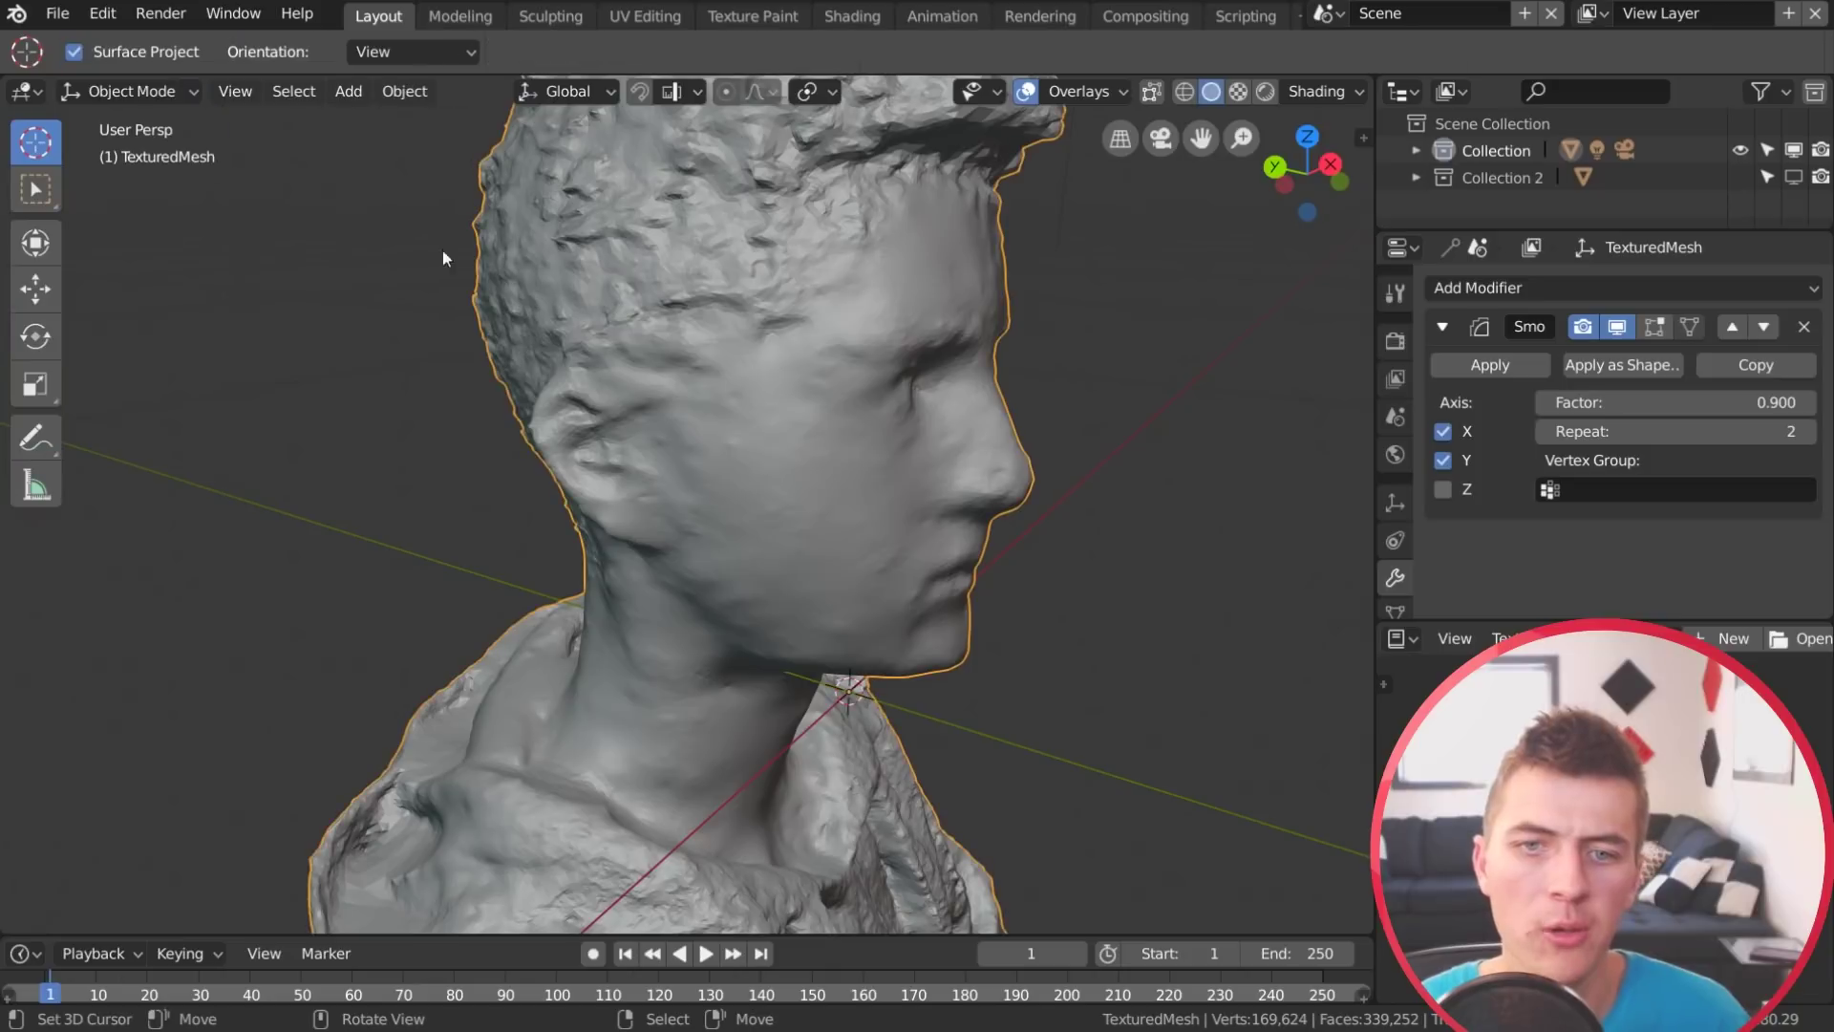
pyautogui.hotkey('ctrl', 's')
pyautogui.click(904, 367)
pyautogui.moveTo(903, 366); pyautogui.dragTo(896, 416, button='middle')
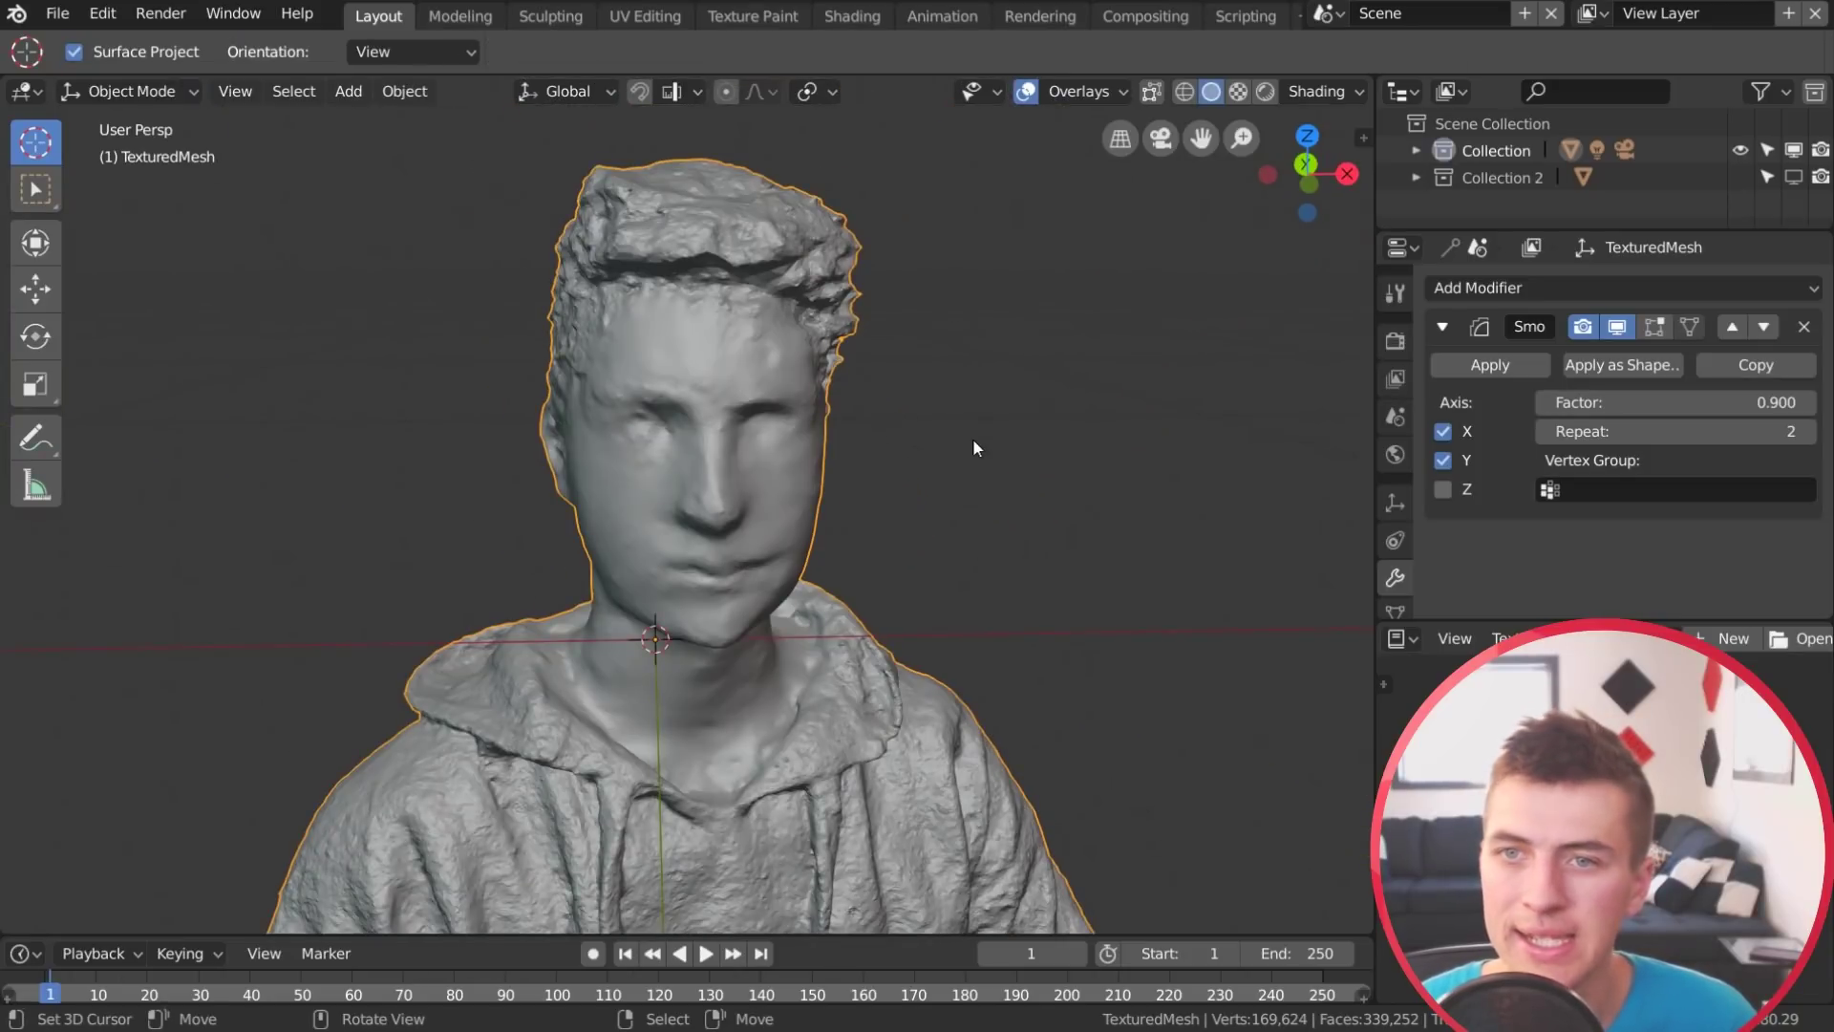
# Switch the viewport to LookDev shading to view the head's material from the front
pyautogui.click(1246, 90)
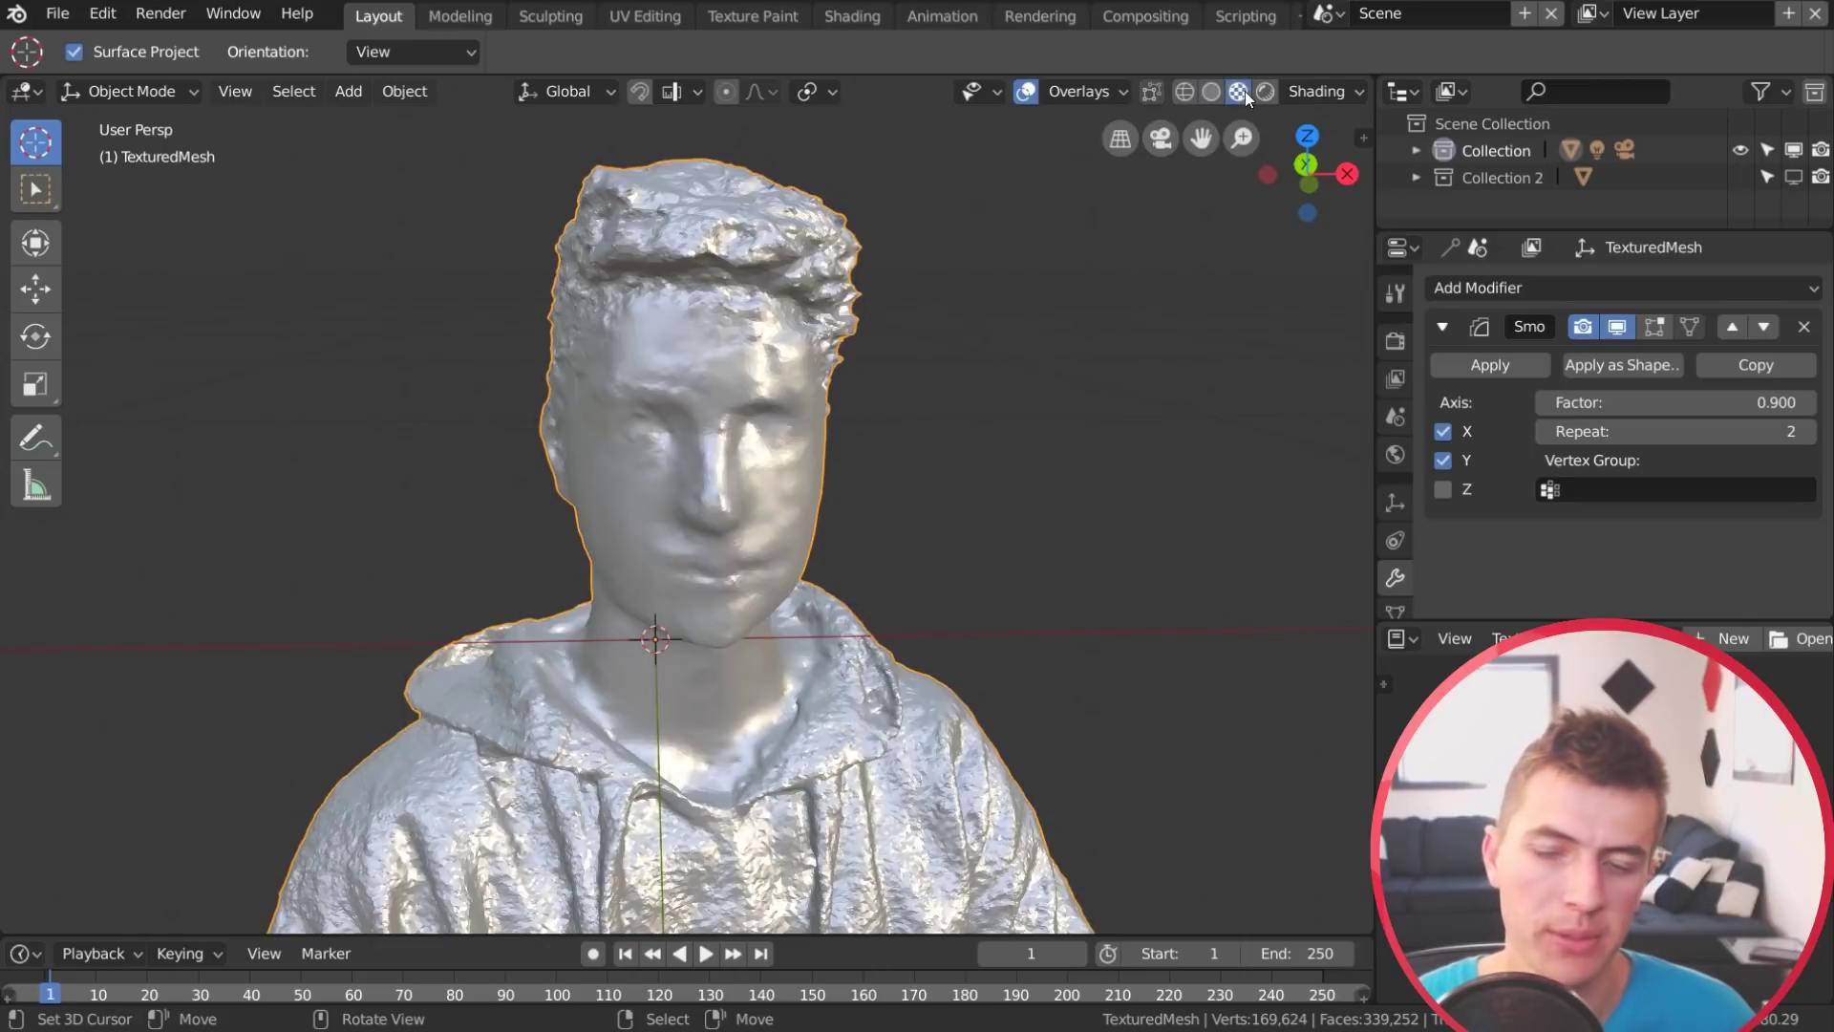
pyautogui.moveTo(1028, 307); pyautogui.dragTo(991, 540, button='middle')
pyautogui.scroll(3, 797, 436)
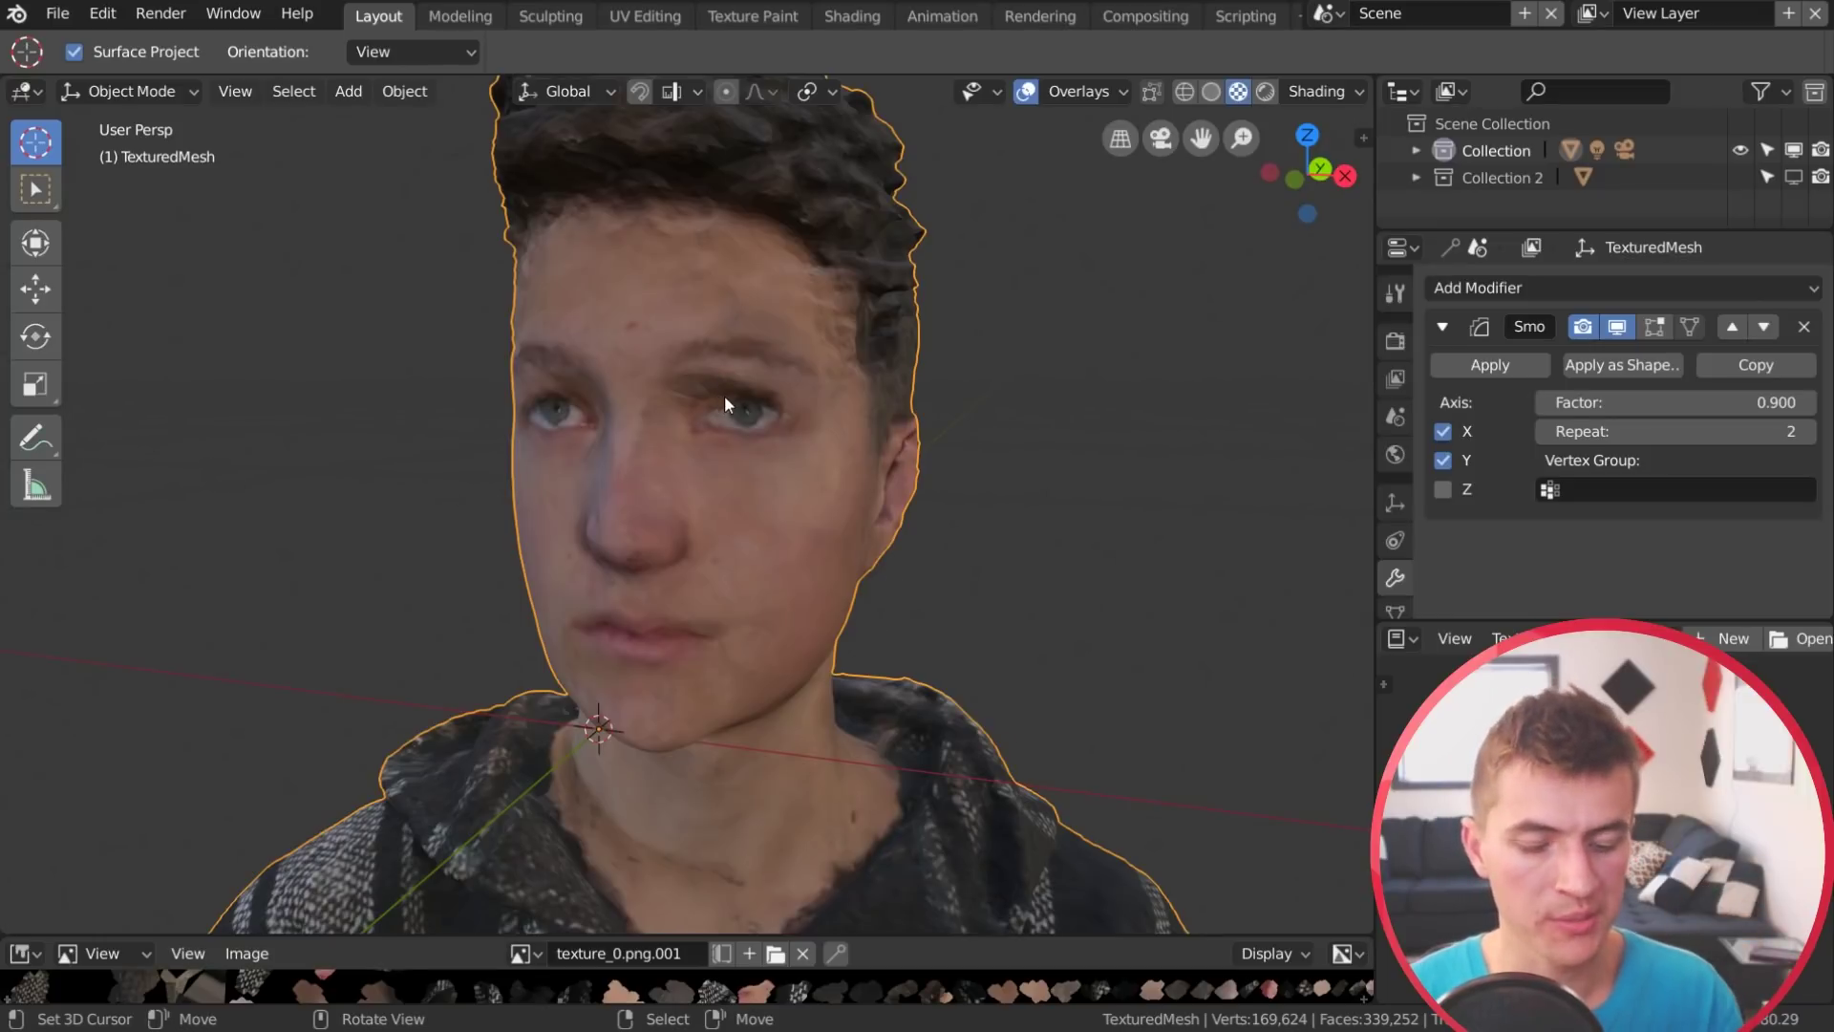
# Find the Shade Smooth operator by searching for "smoo" and apply it to the head mesh
pyautogui.hotkey('shift', 'space')
pyautogui.click(759, 364)
pyautogui.write('sMOO')
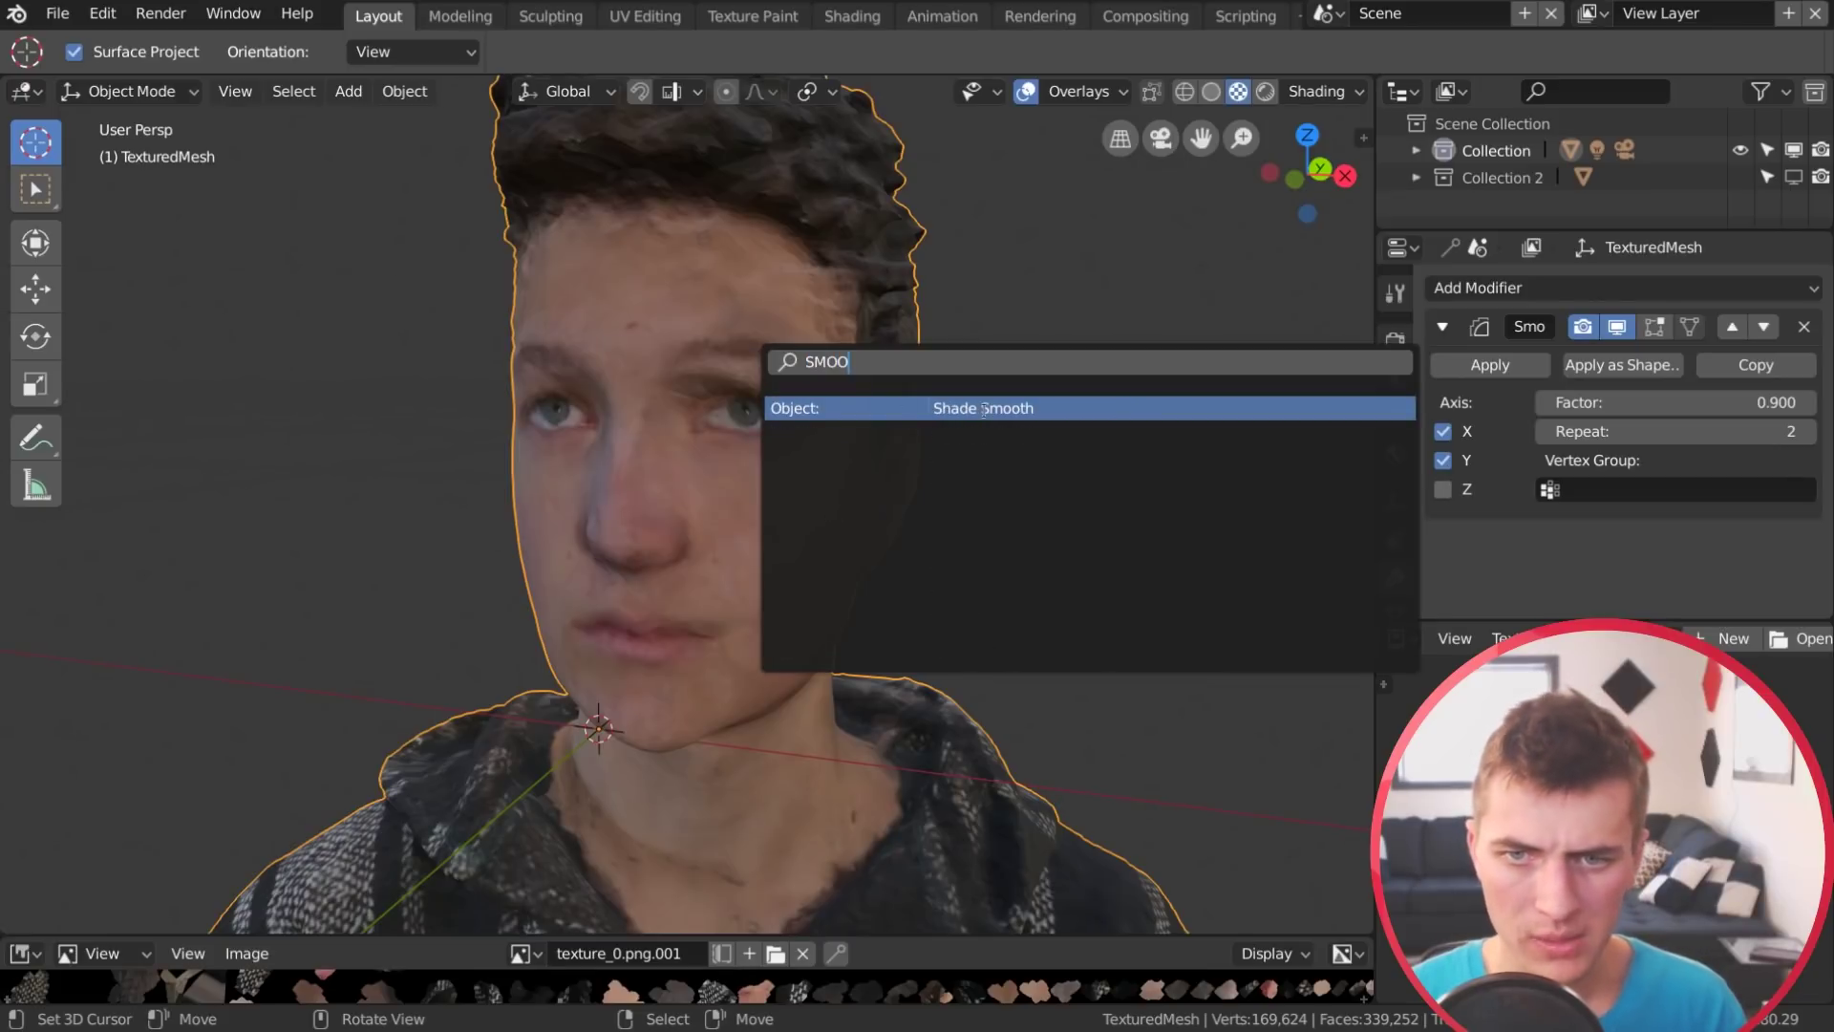
pyautogui.click(984, 408)
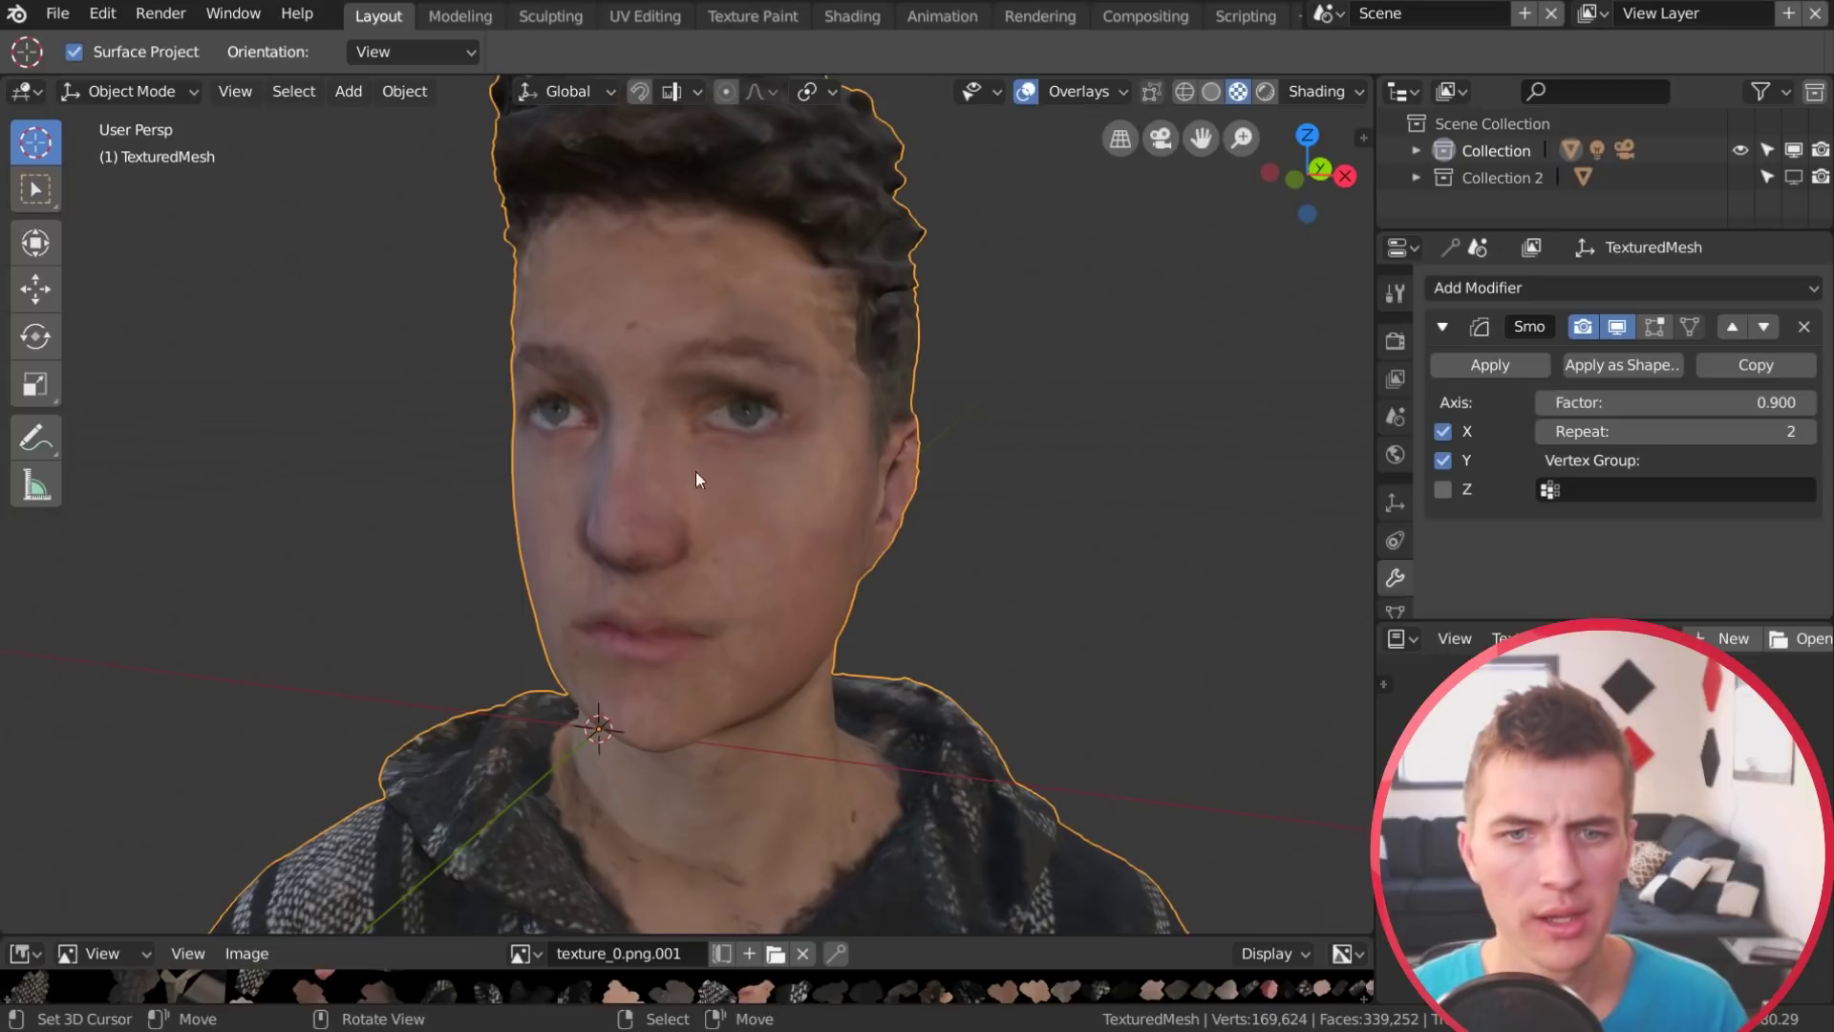
# Switch the head mesh from Object Mode to Texture Paint mode with the face in view
pyautogui.moveTo(619, 447); pyautogui.dragTo(648, 564, button='middle')
pyautogui.scroll(2, 801, 578)
pyautogui.moveTo(730, 572); pyautogui.dragTo(766, 600, button='middle')
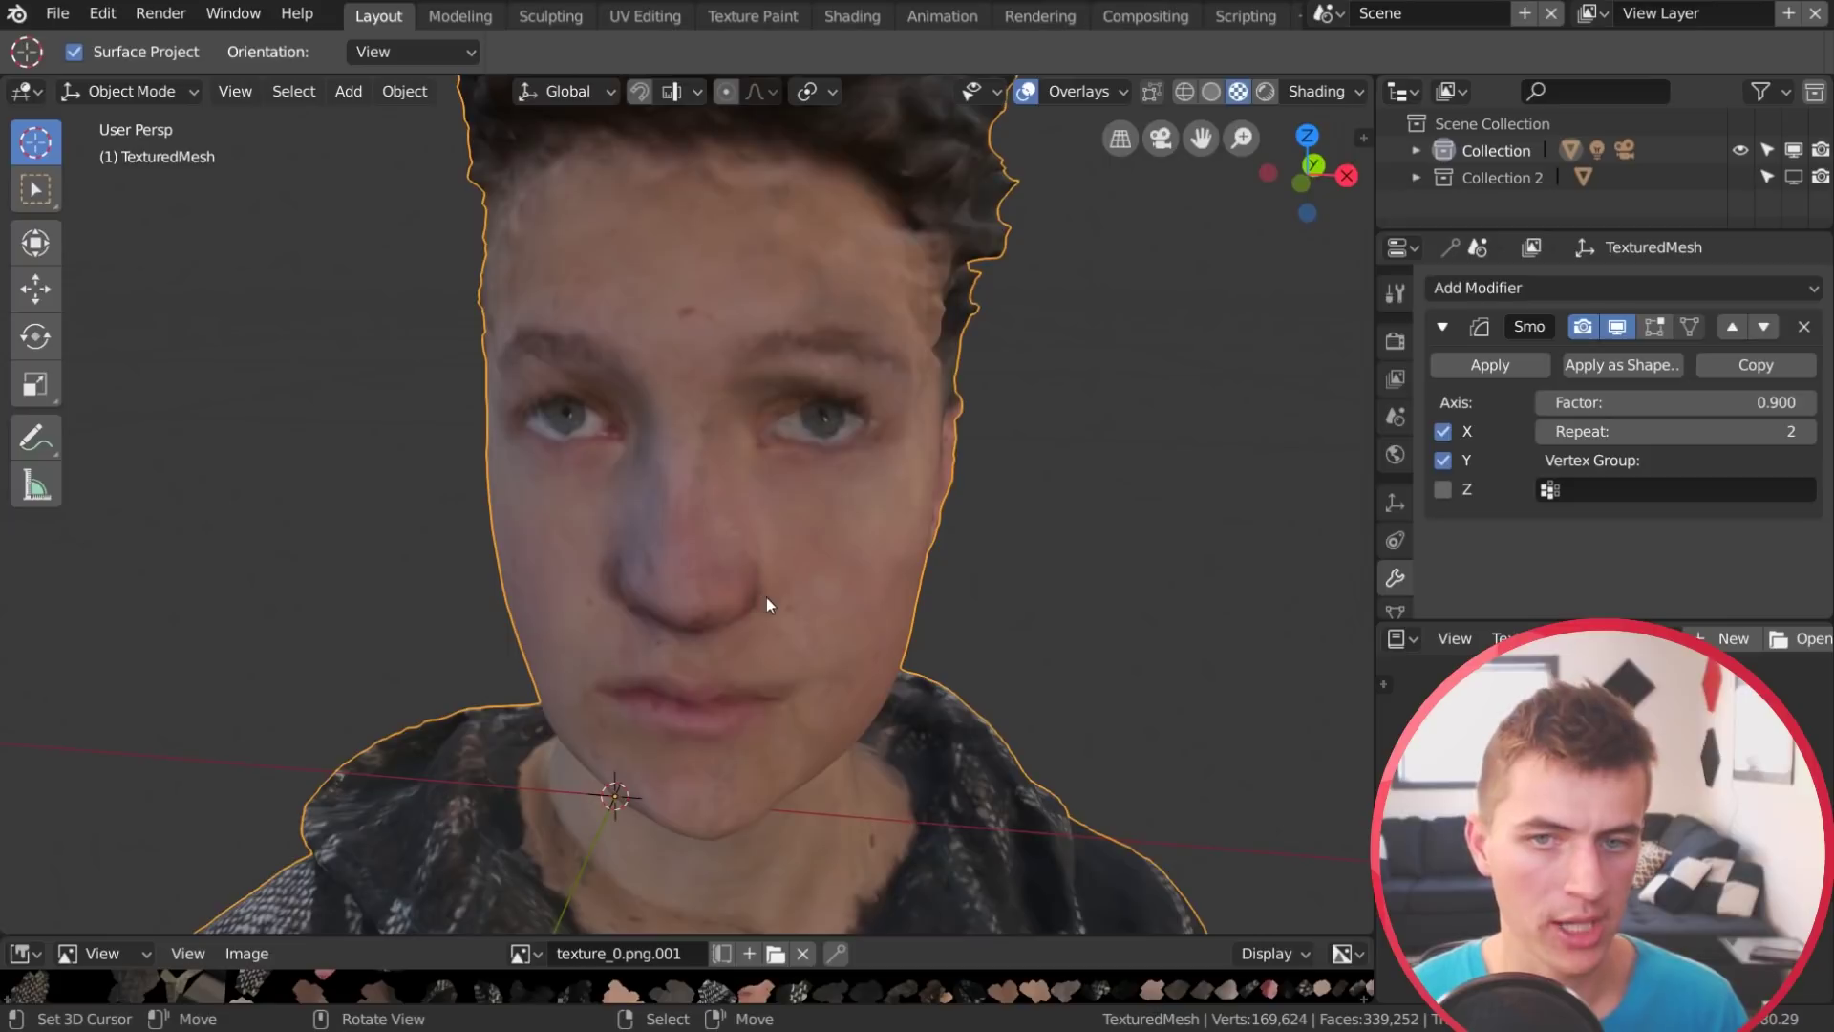
pyautogui.click(189, 94)
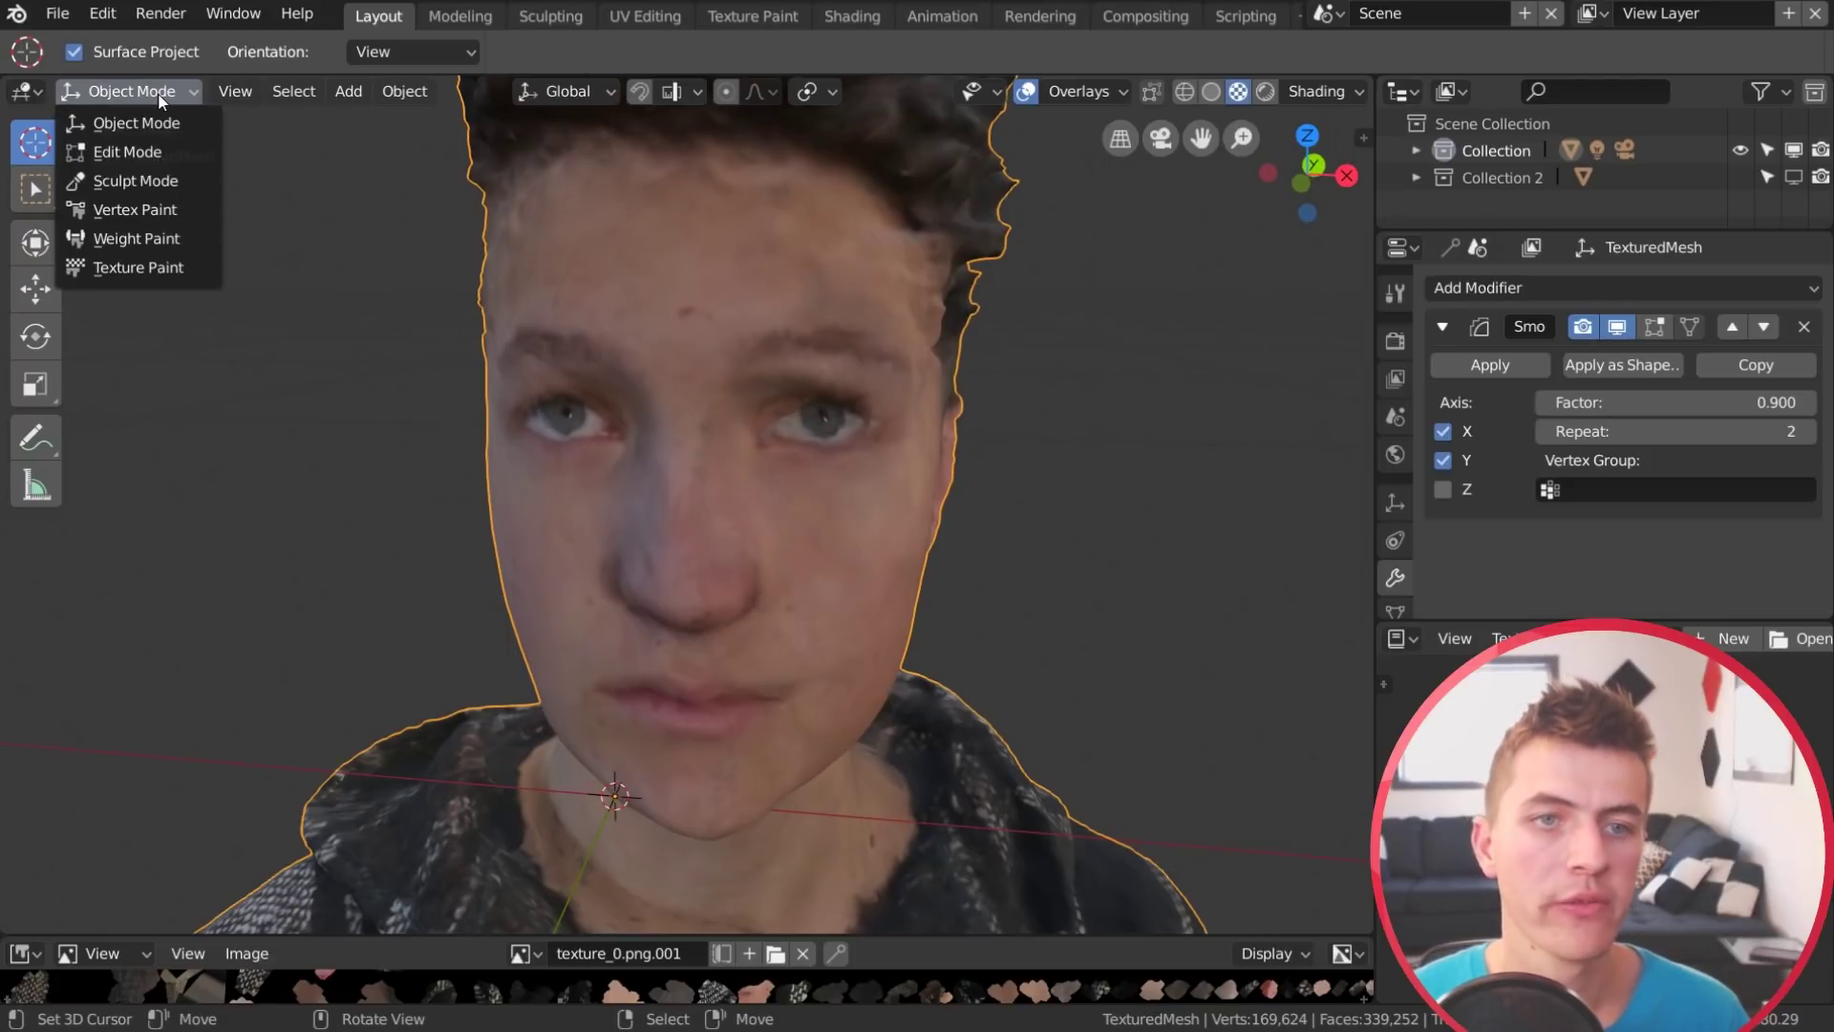
pyautogui.click(159, 268)
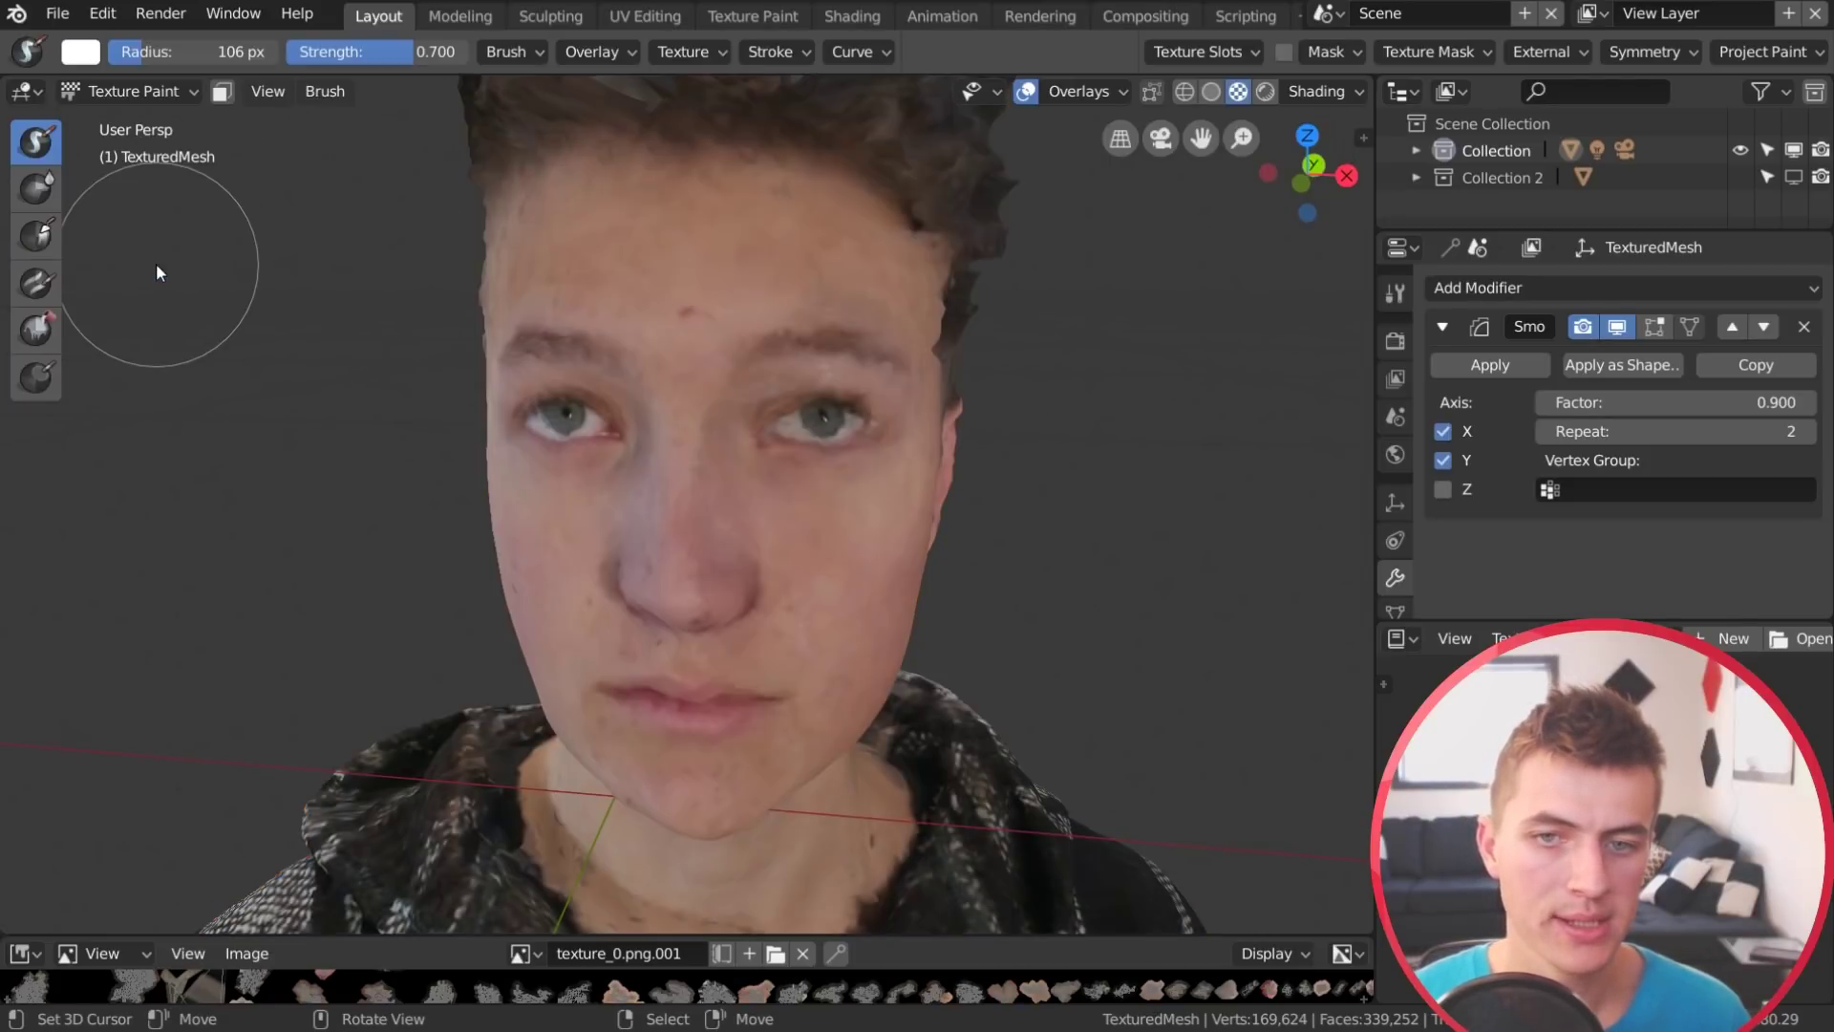
# Add a blank 1024 × 1024 px Base Color texture paint slot with alpha to the head's material
pyautogui.click(1155, 44)
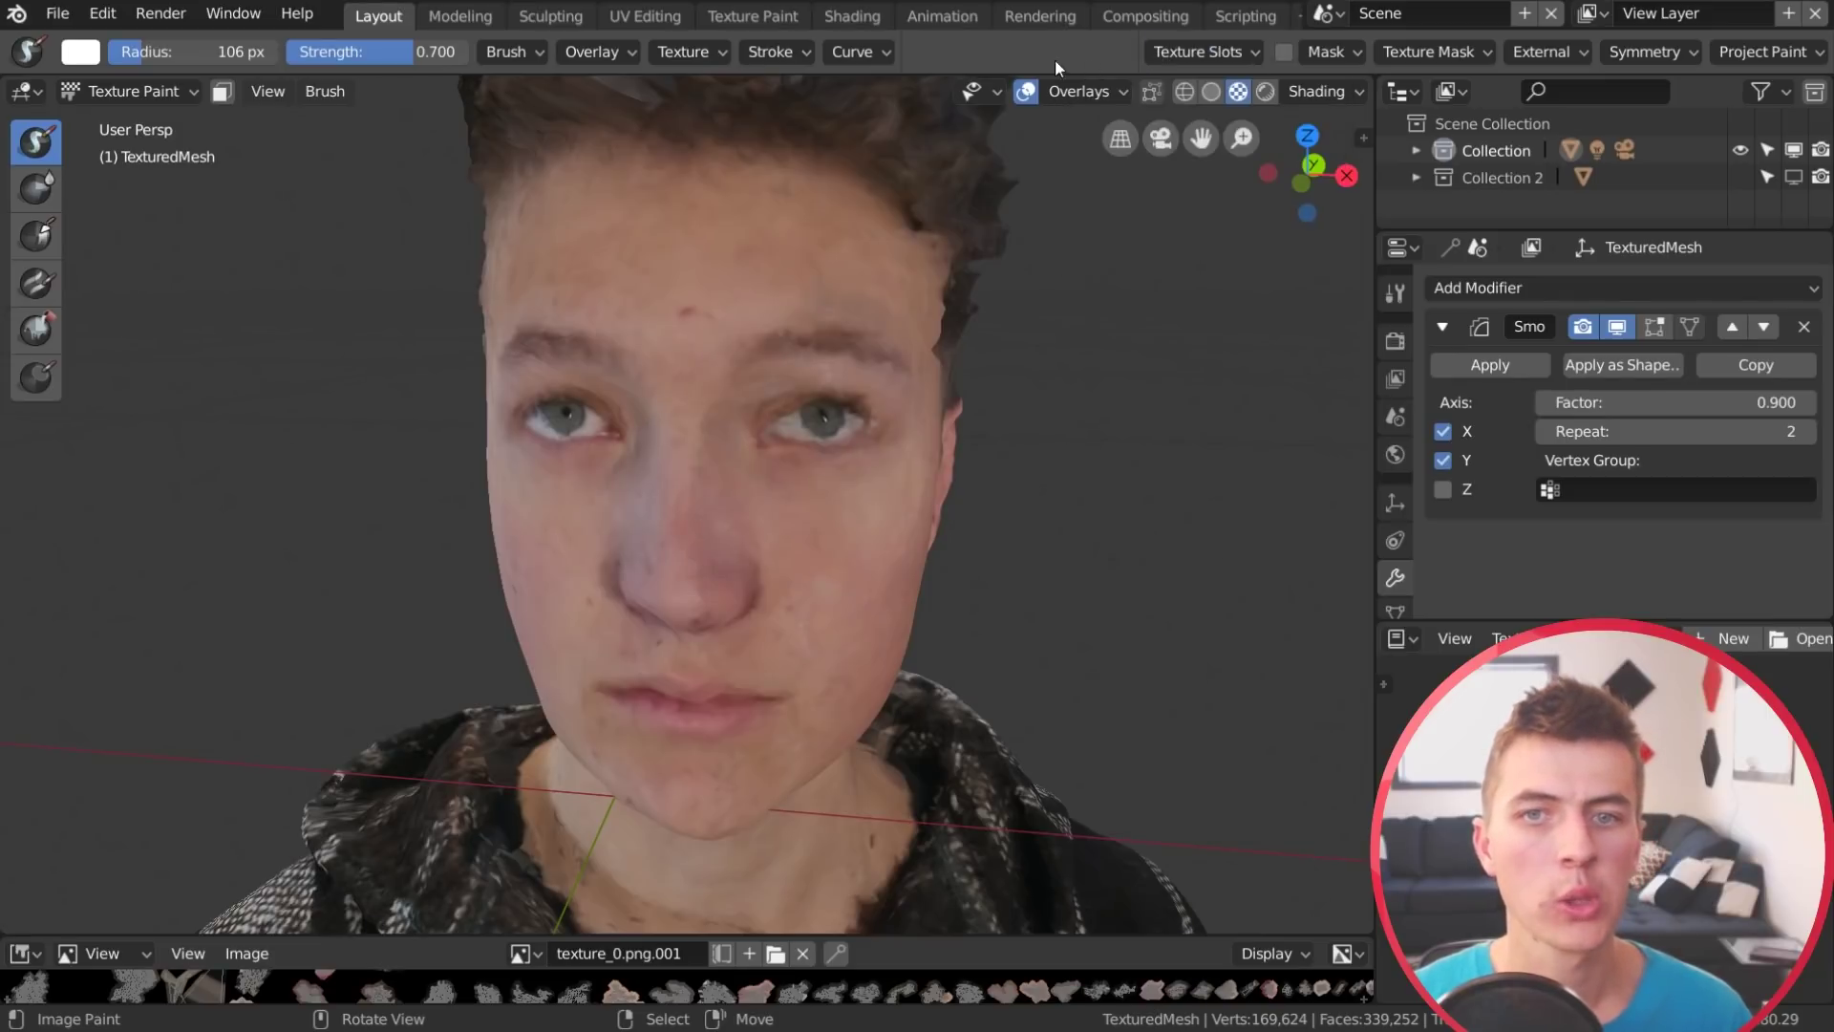
pyautogui.click(1201, 54)
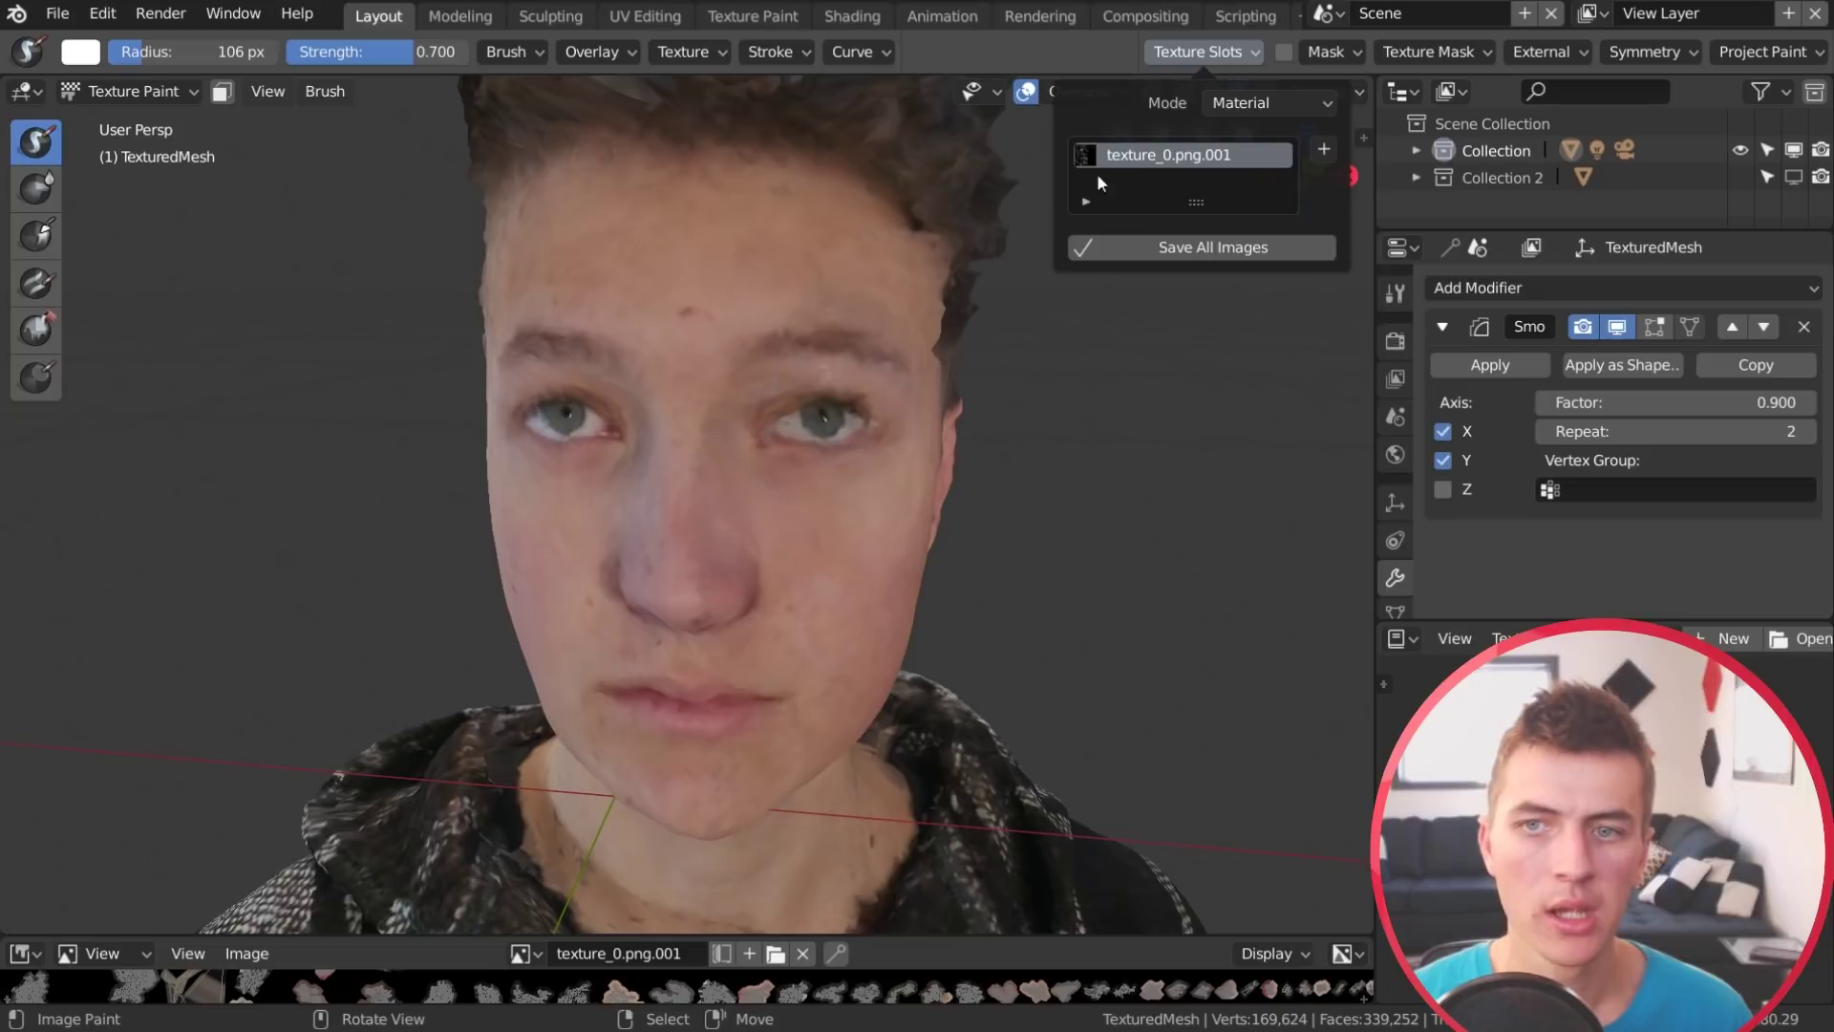
pyautogui.click(1323, 149)
pyautogui.click(1360, 178)
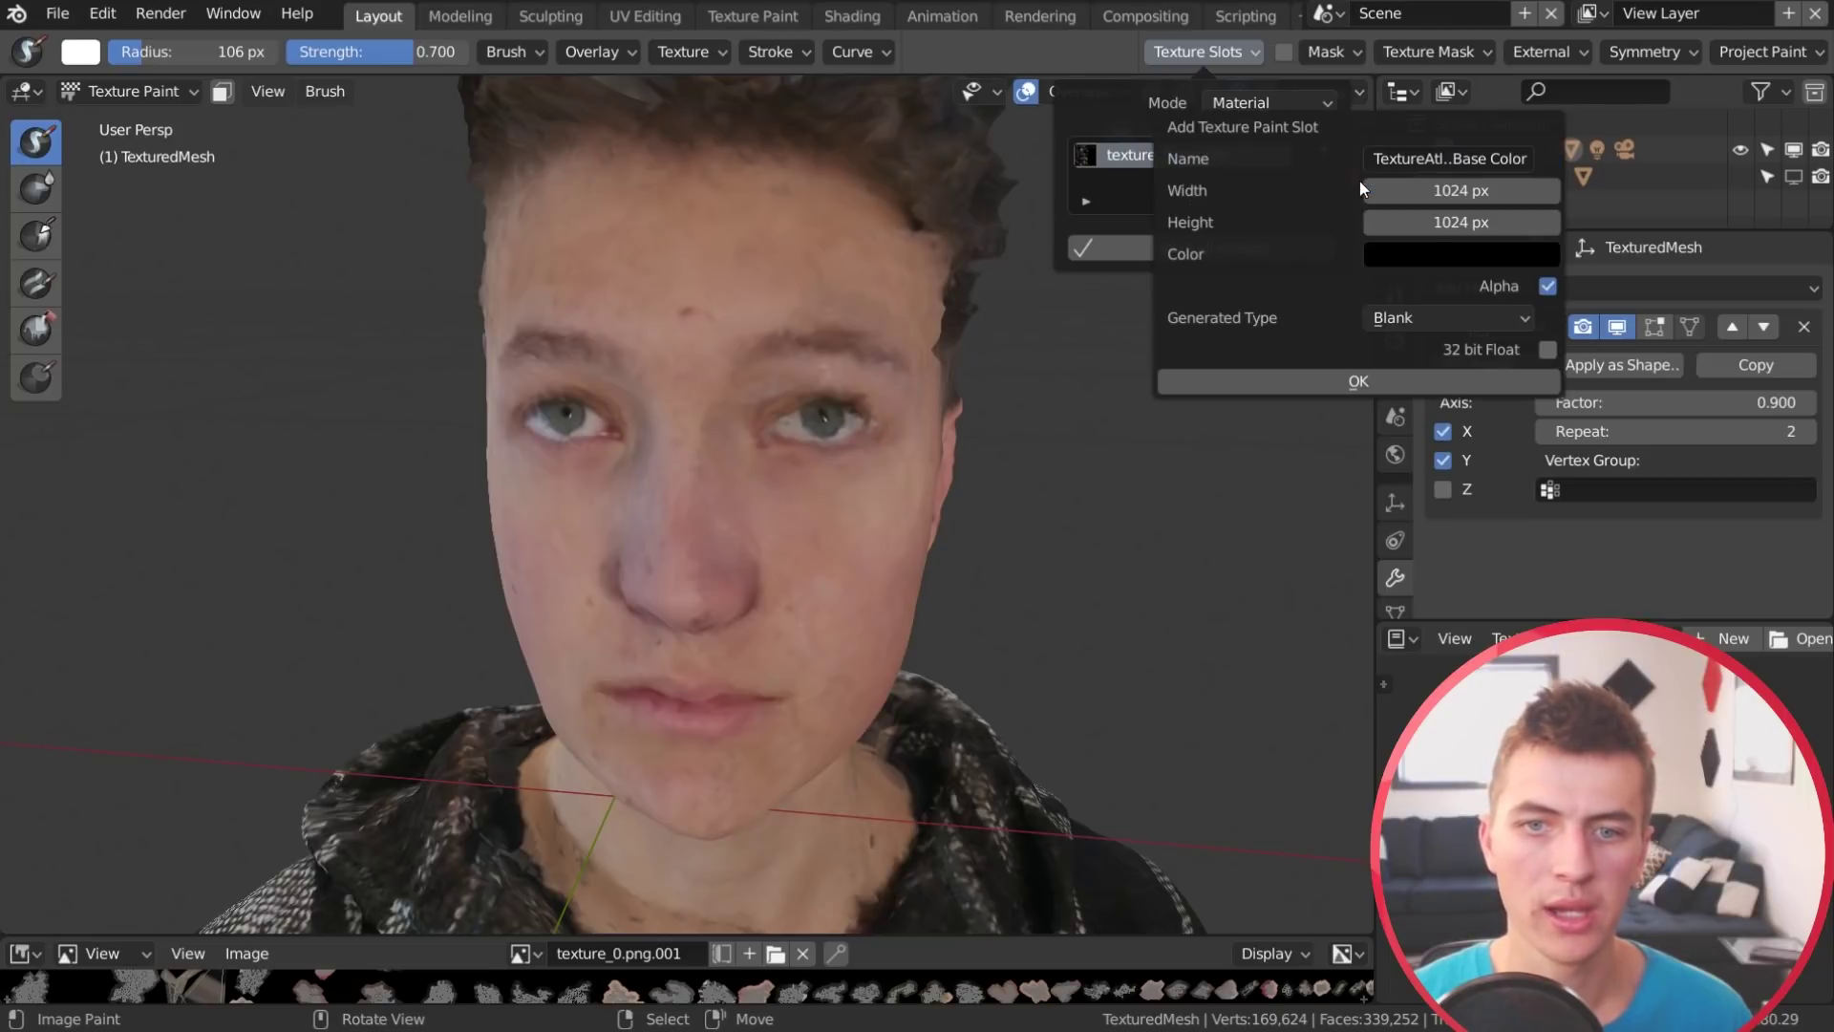
pyautogui.click(1337, 382)
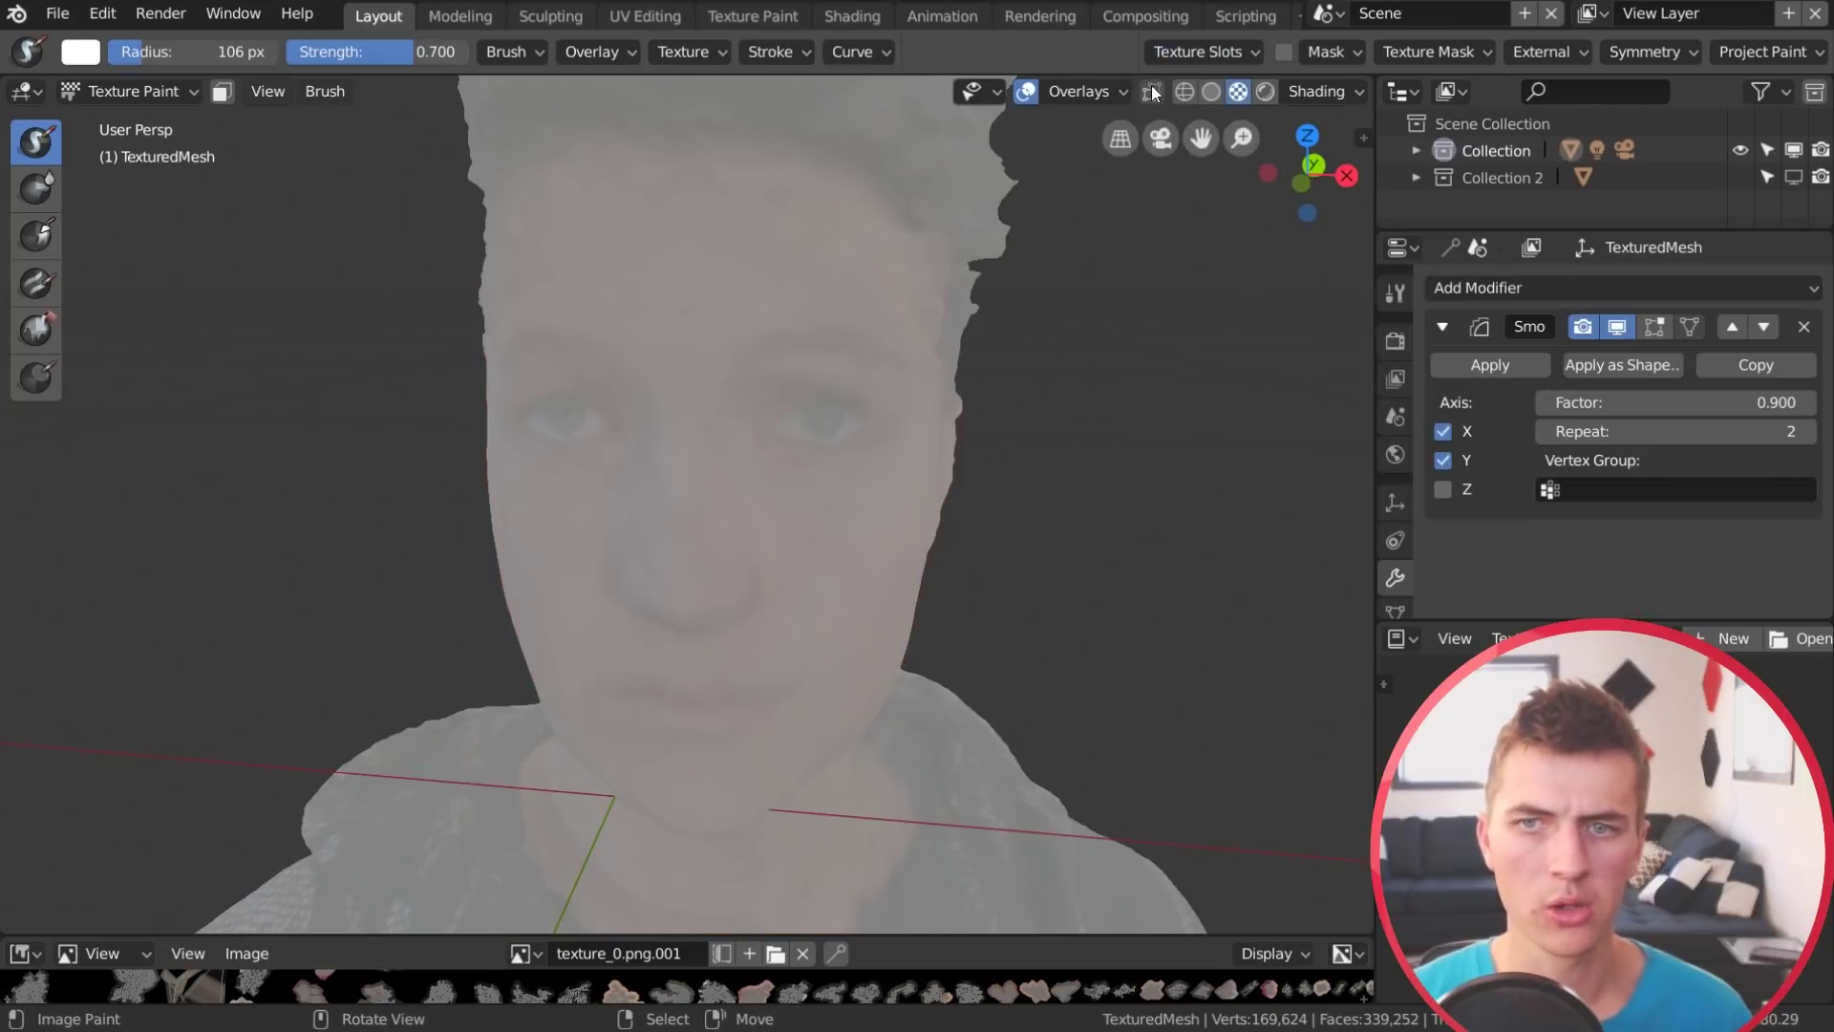
# Make texture_0.png.001 the active texture paint slot again
pyautogui.click(1156, 53)
pyautogui.click(1168, 156)
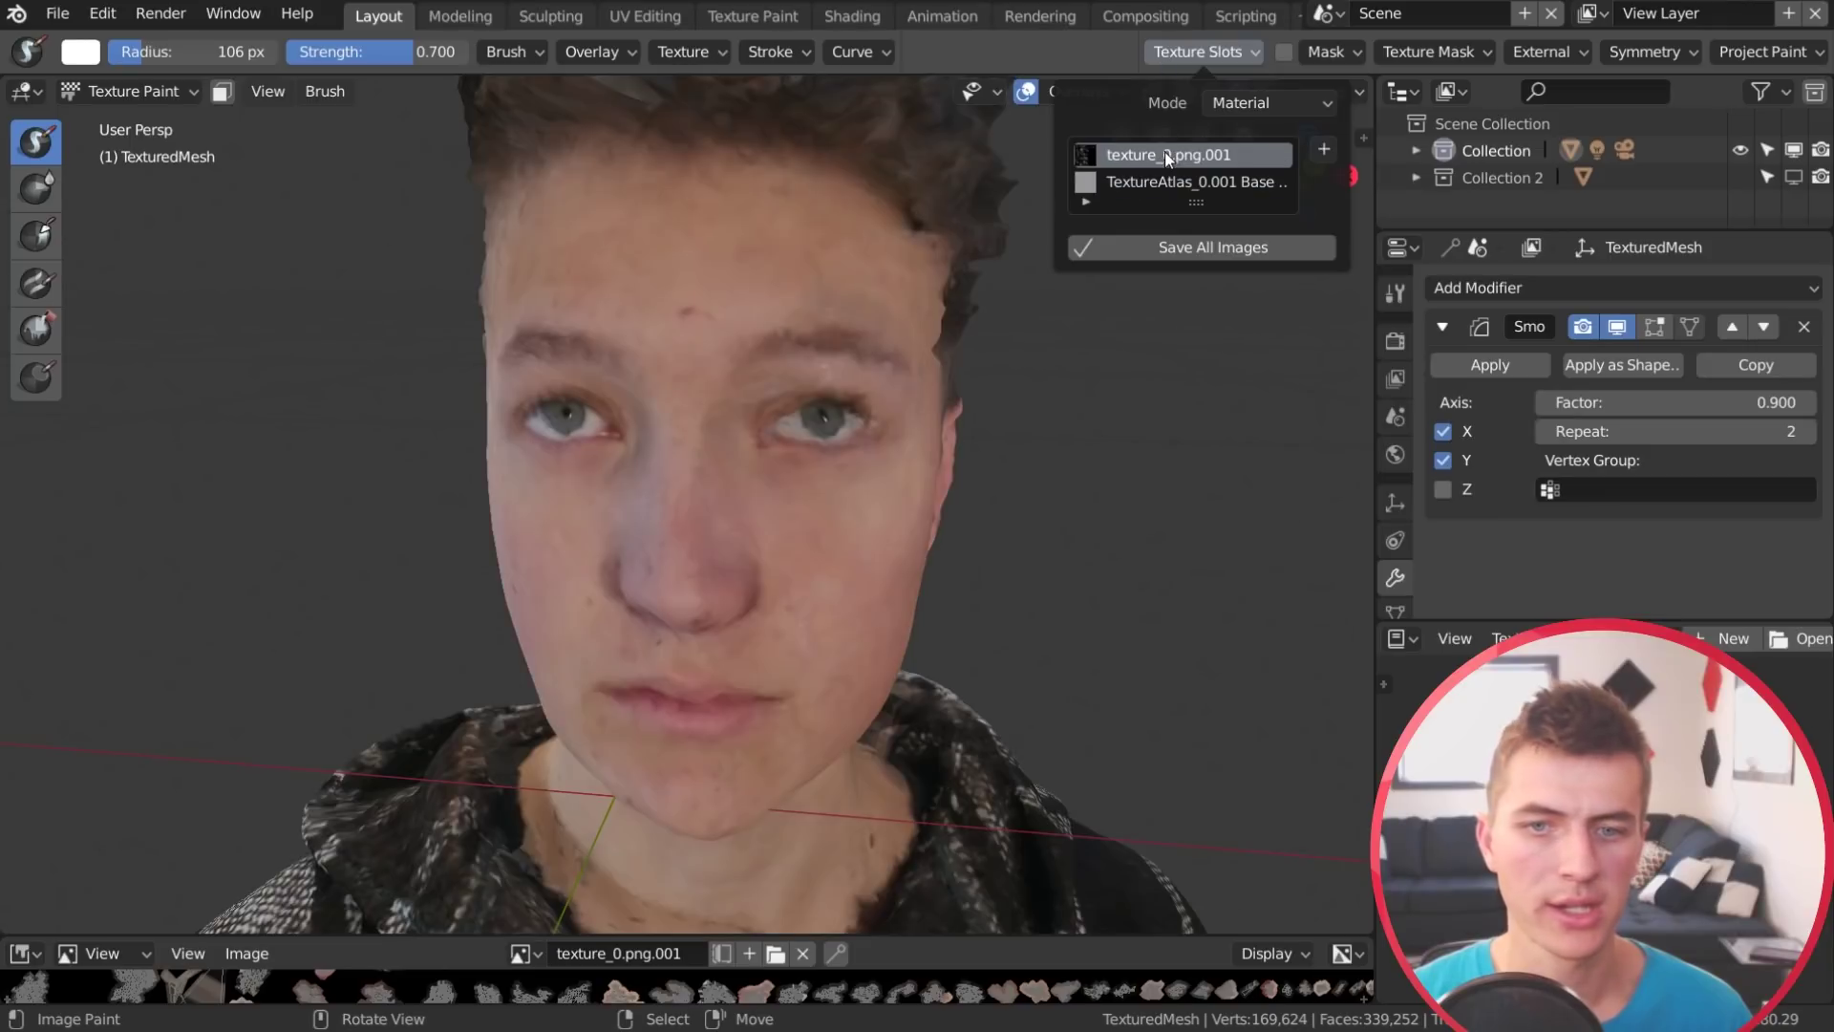
pyautogui.click(1165, 55)
pyautogui.click(1166, 53)
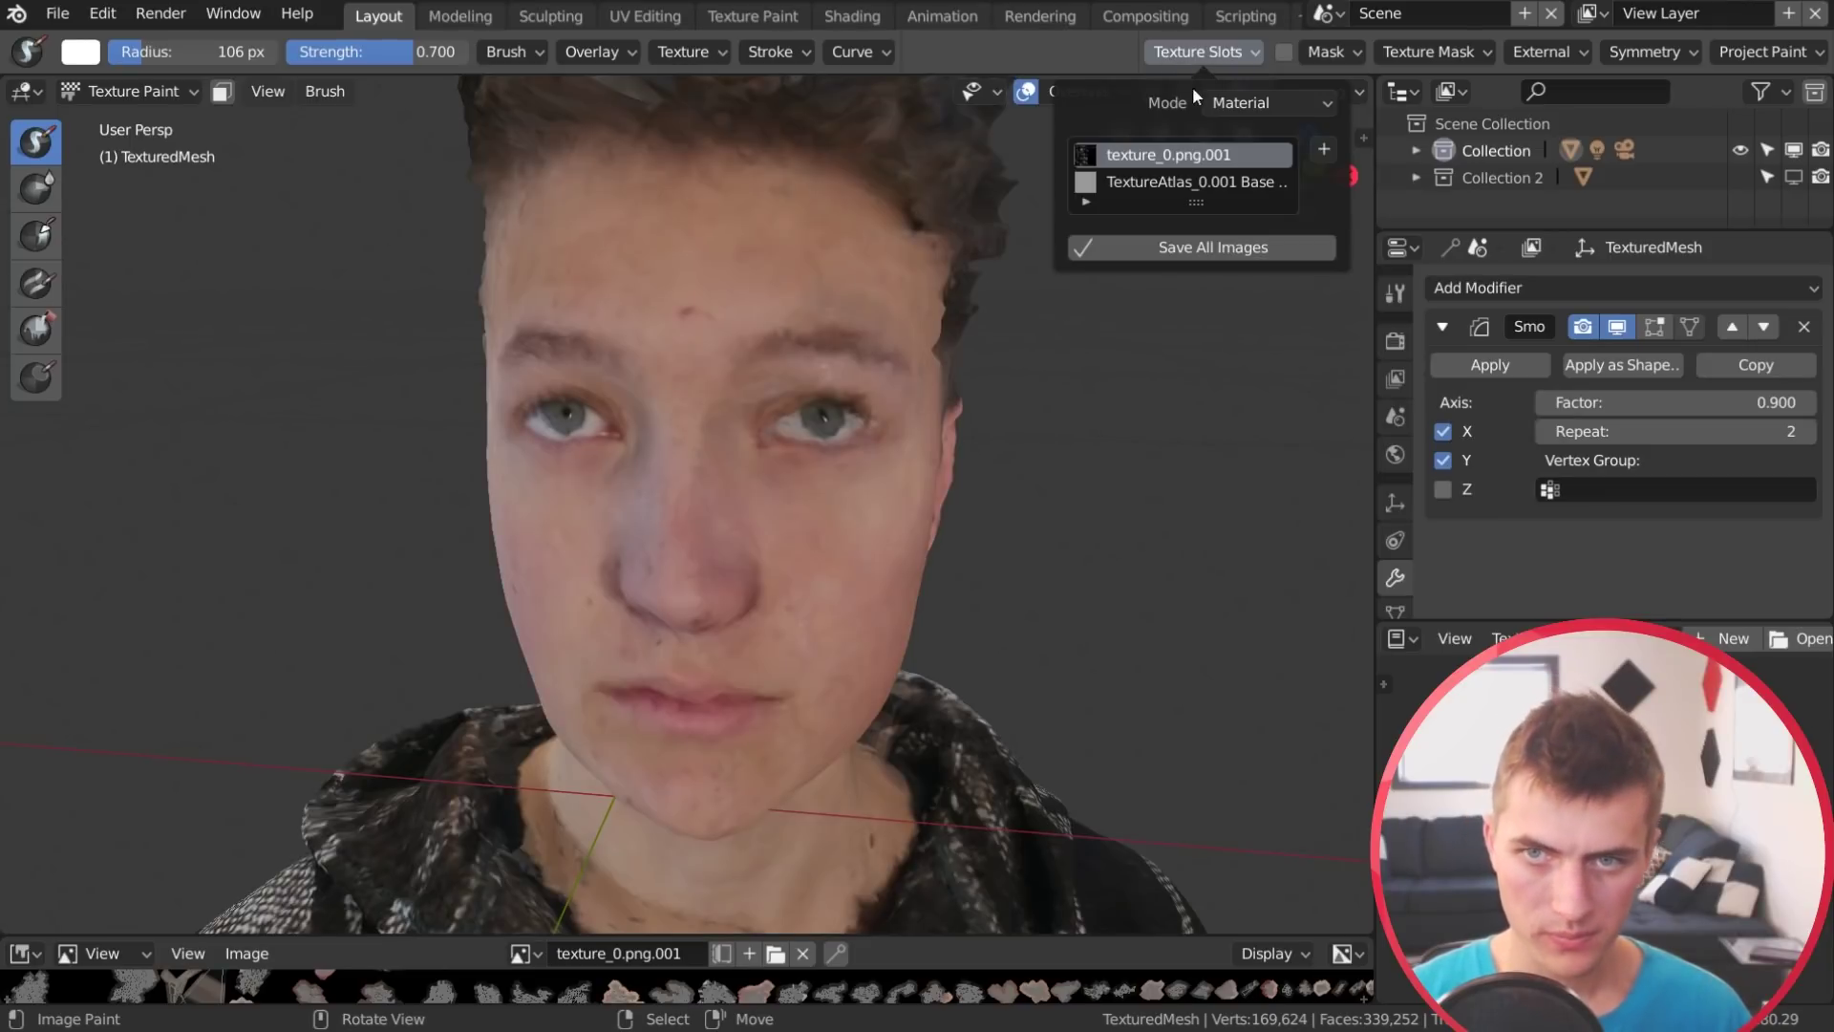
# Select the Clone brush and set its radius to 26 px and its strength to 0.357
pyautogui.moveTo(1112, 514); pyautogui.dragTo(983, 524, button='middle')
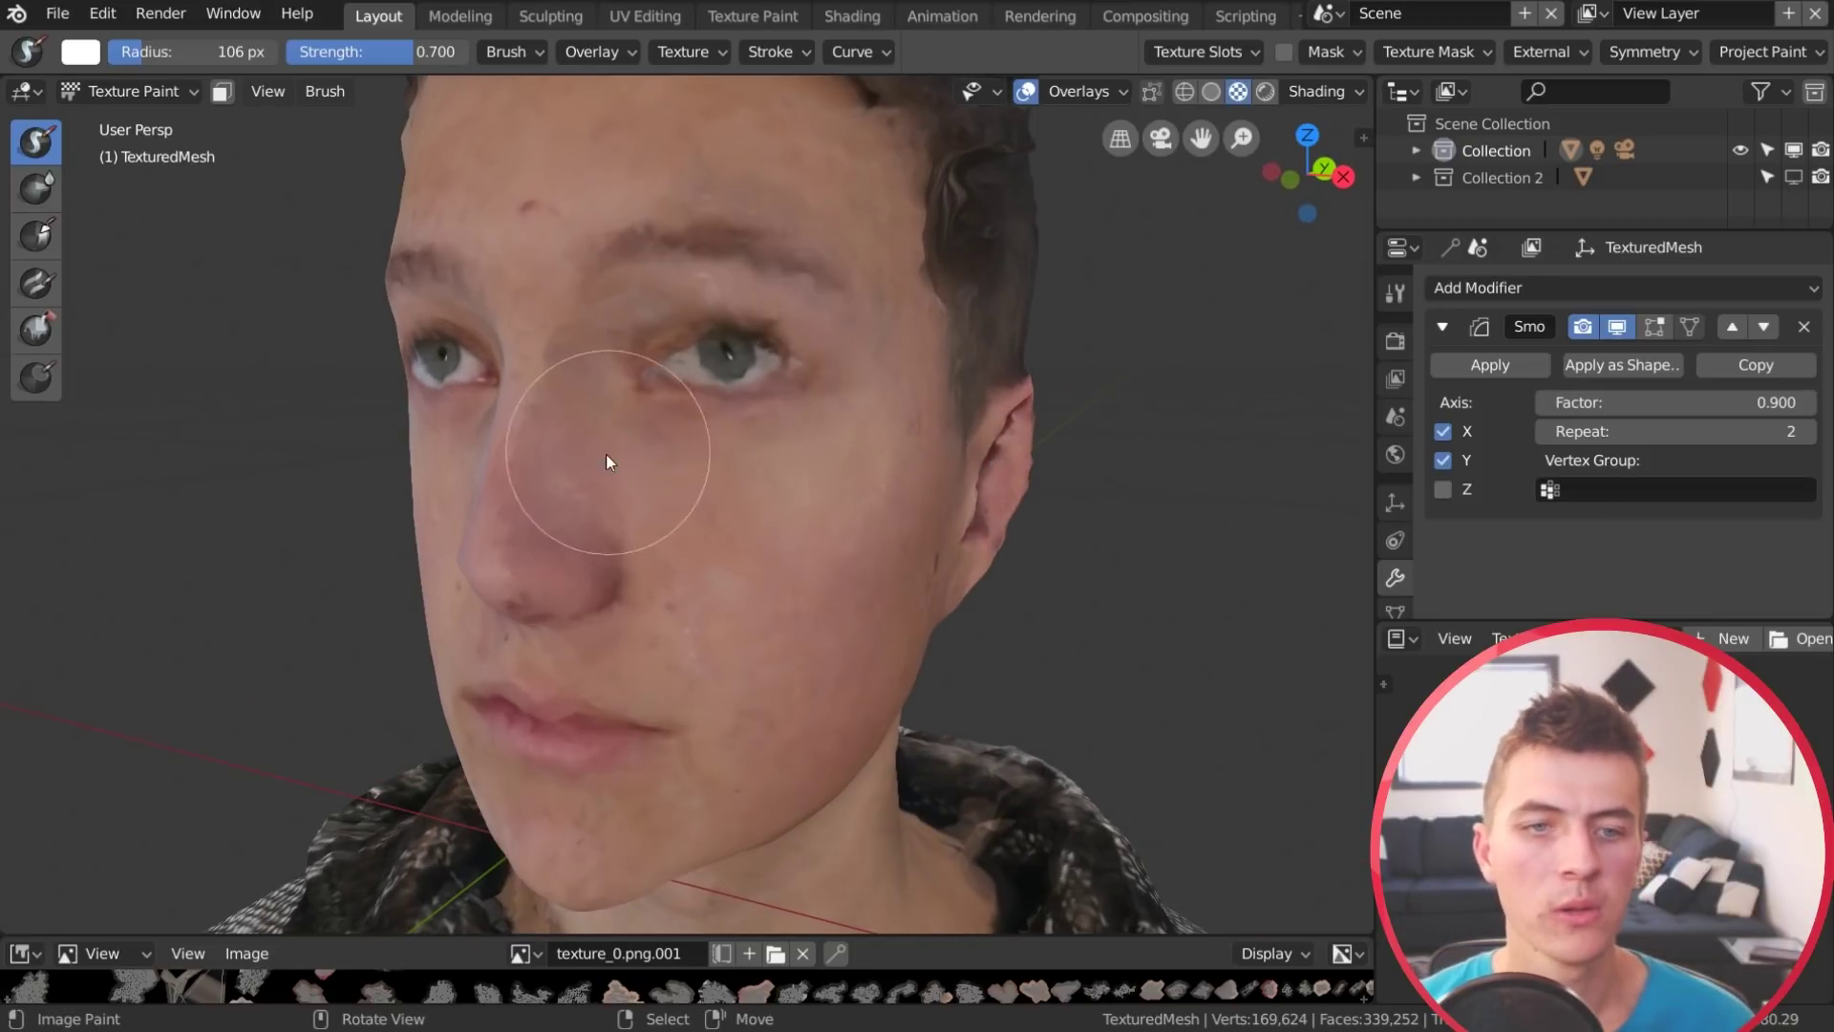
pyautogui.click(36, 283)
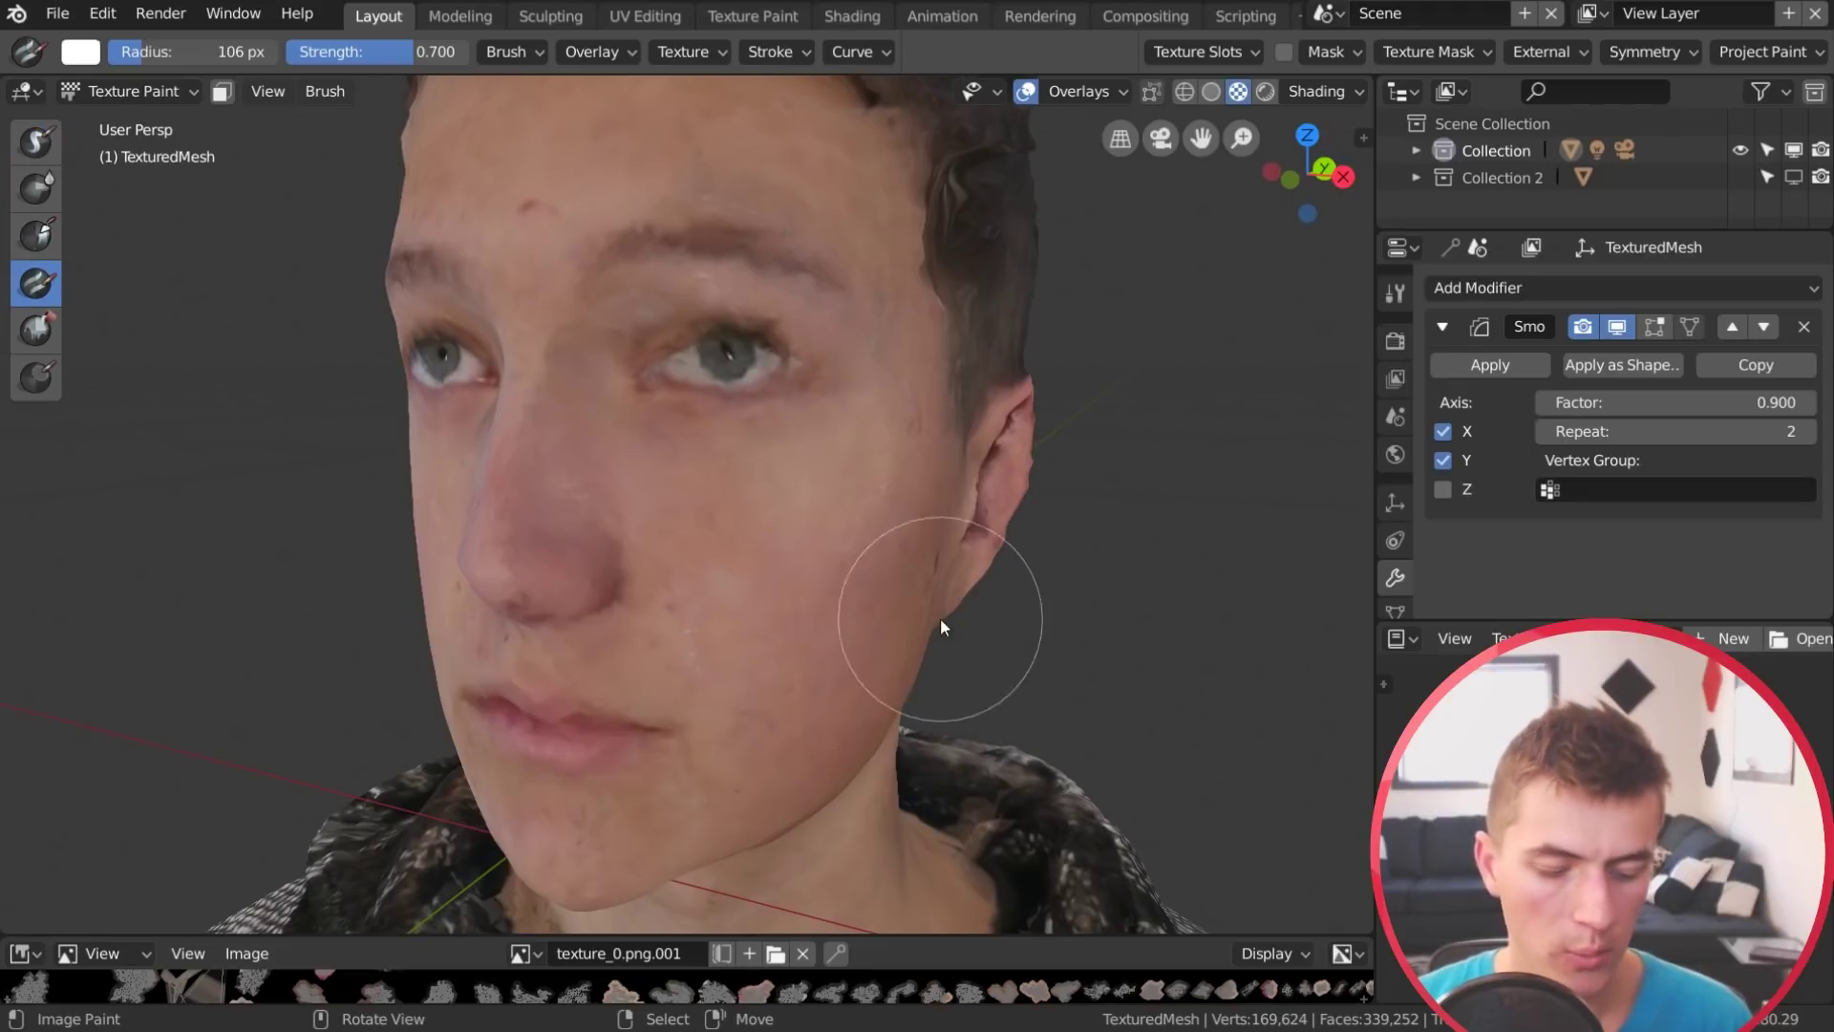
pyautogui.press('f')
pyautogui.click(885, 635)
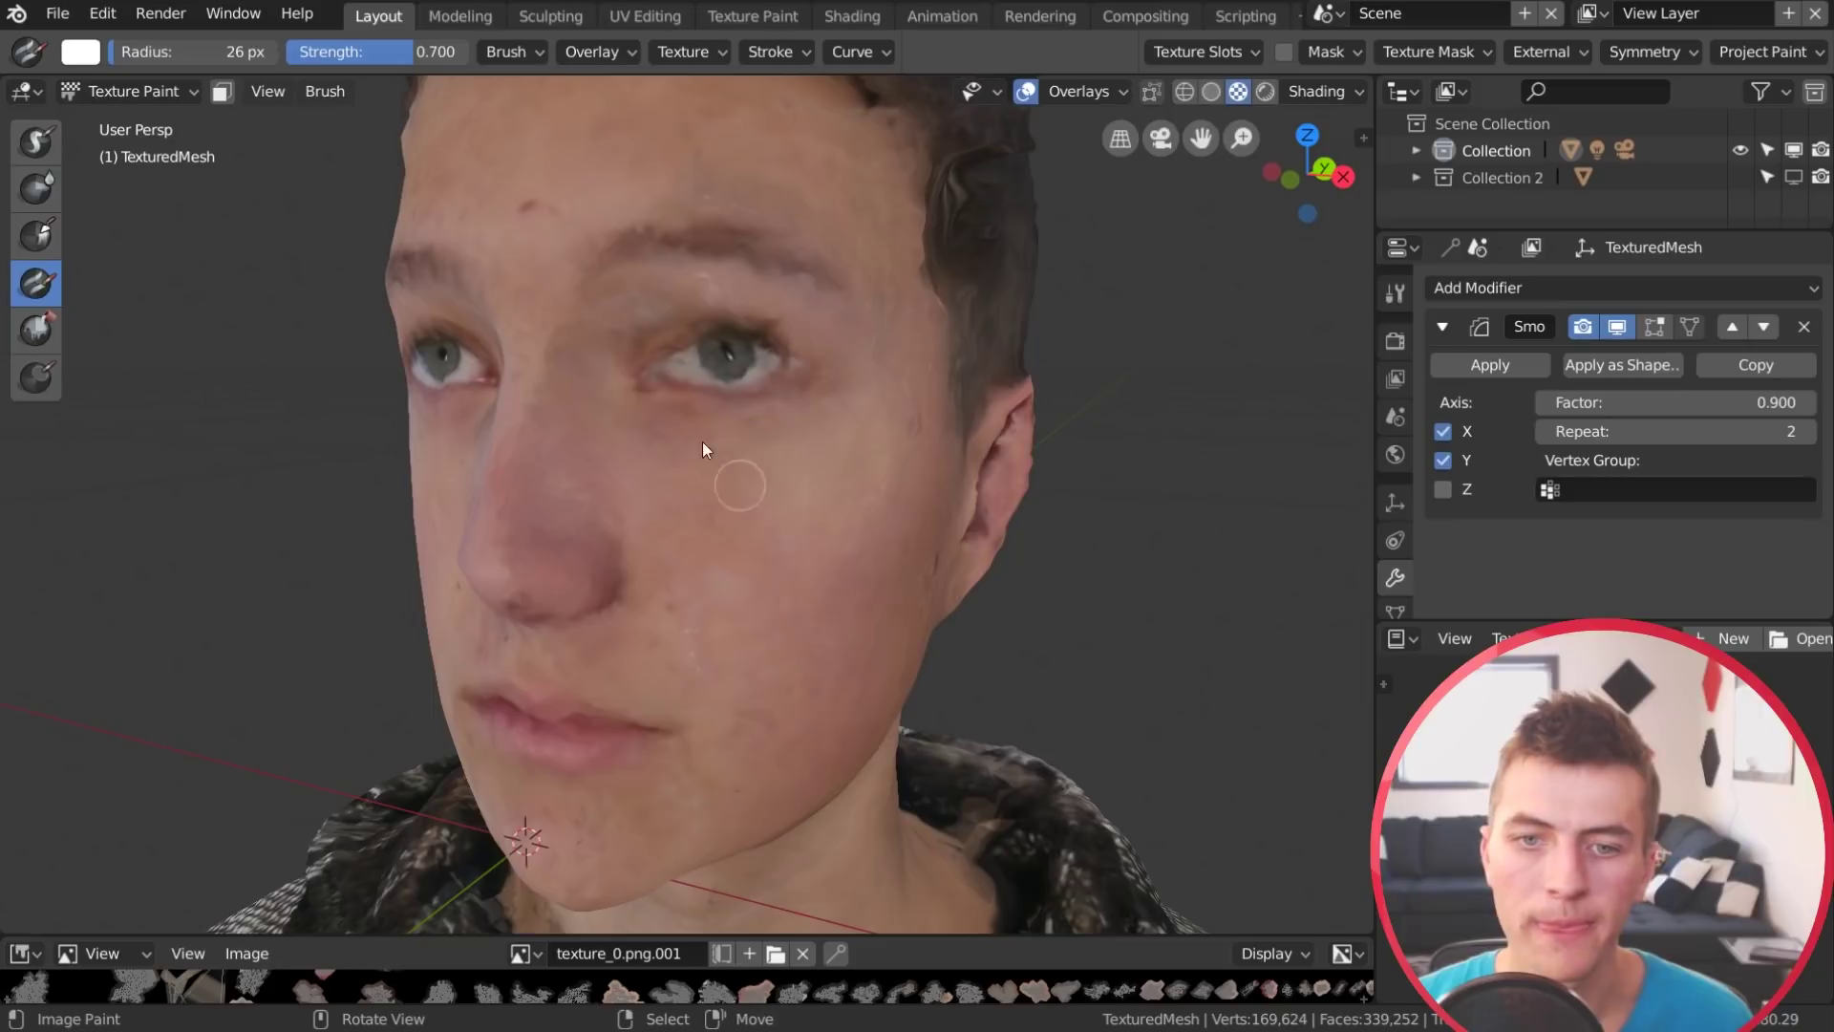
pyautogui.moveTo(404, 53); pyautogui.dragTo(343, 53)
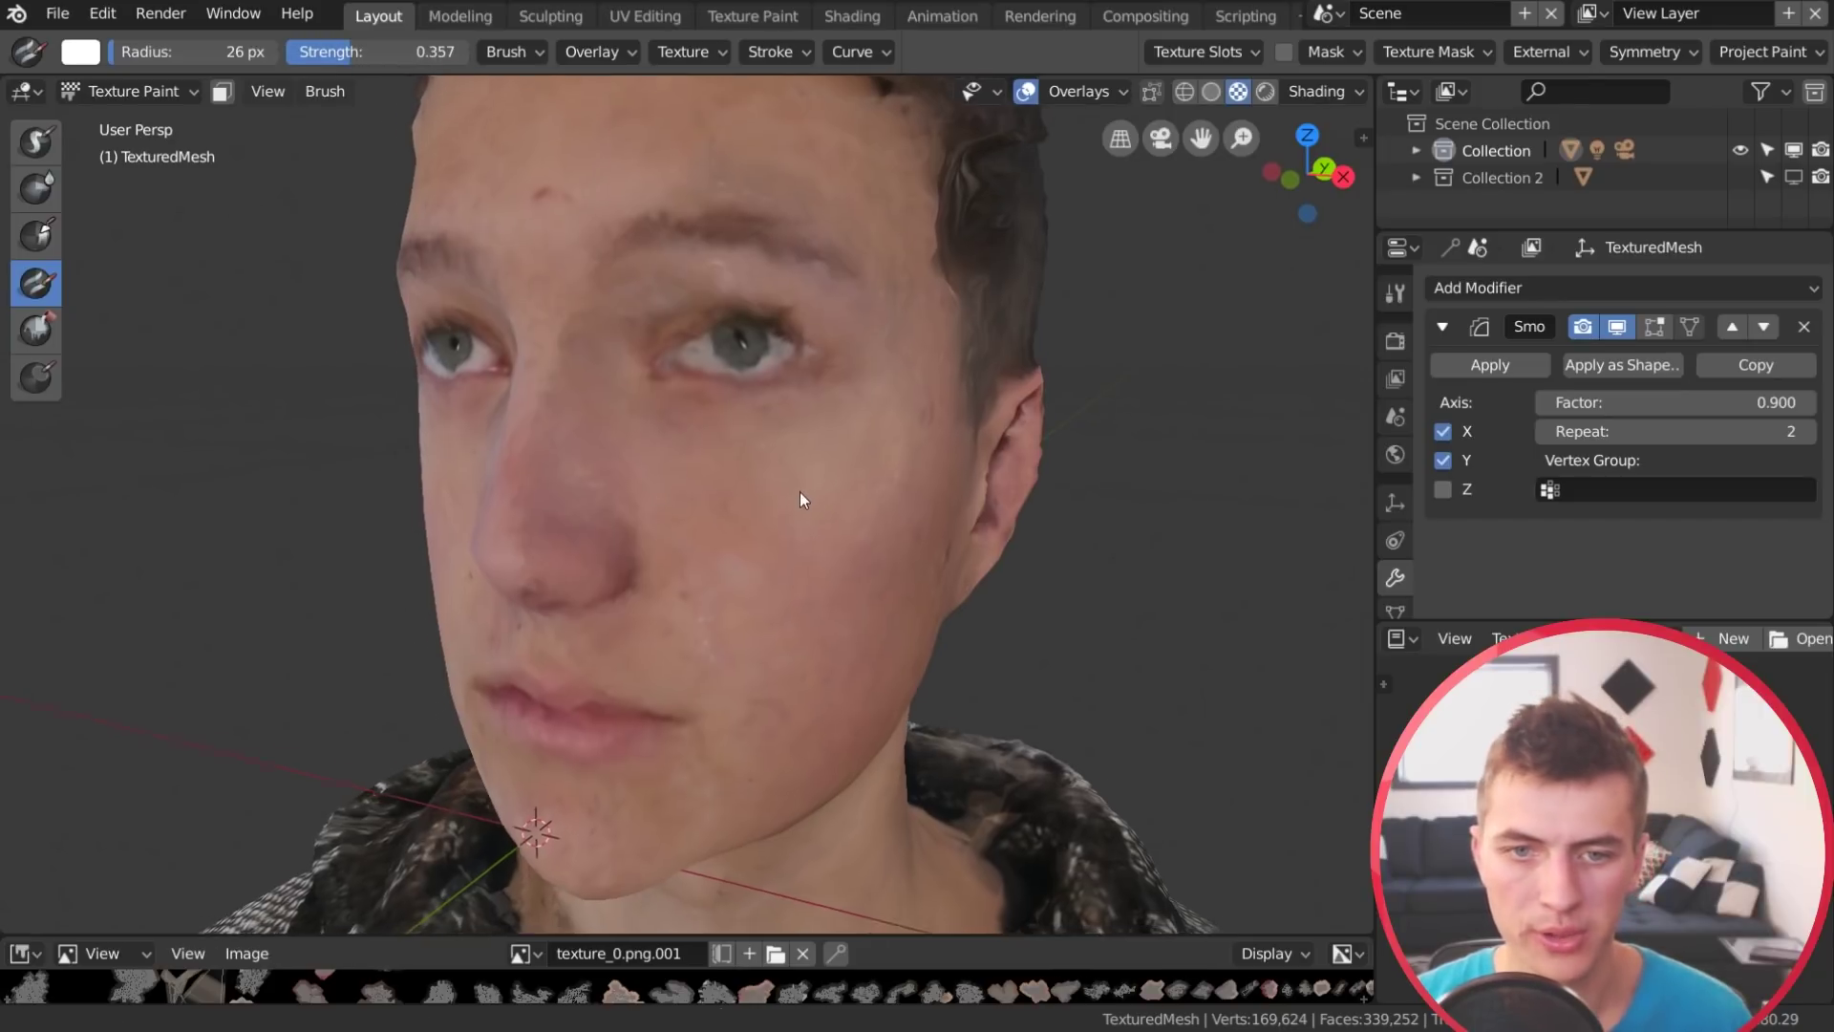
# Enlarge the Clone brush to 60 px and clone clean skin over the white specks on the cheek beside the mouth
pyautogui.scroll(5, 806, 410)
pyautogui.moveTo(712, 449)
pyautogui.mouseDown()
pyautogui.moveTo(729, 479)
pyautogui.moveTo(754, 428)
pyautogui.mouseUp()
pyautogui.press('f')
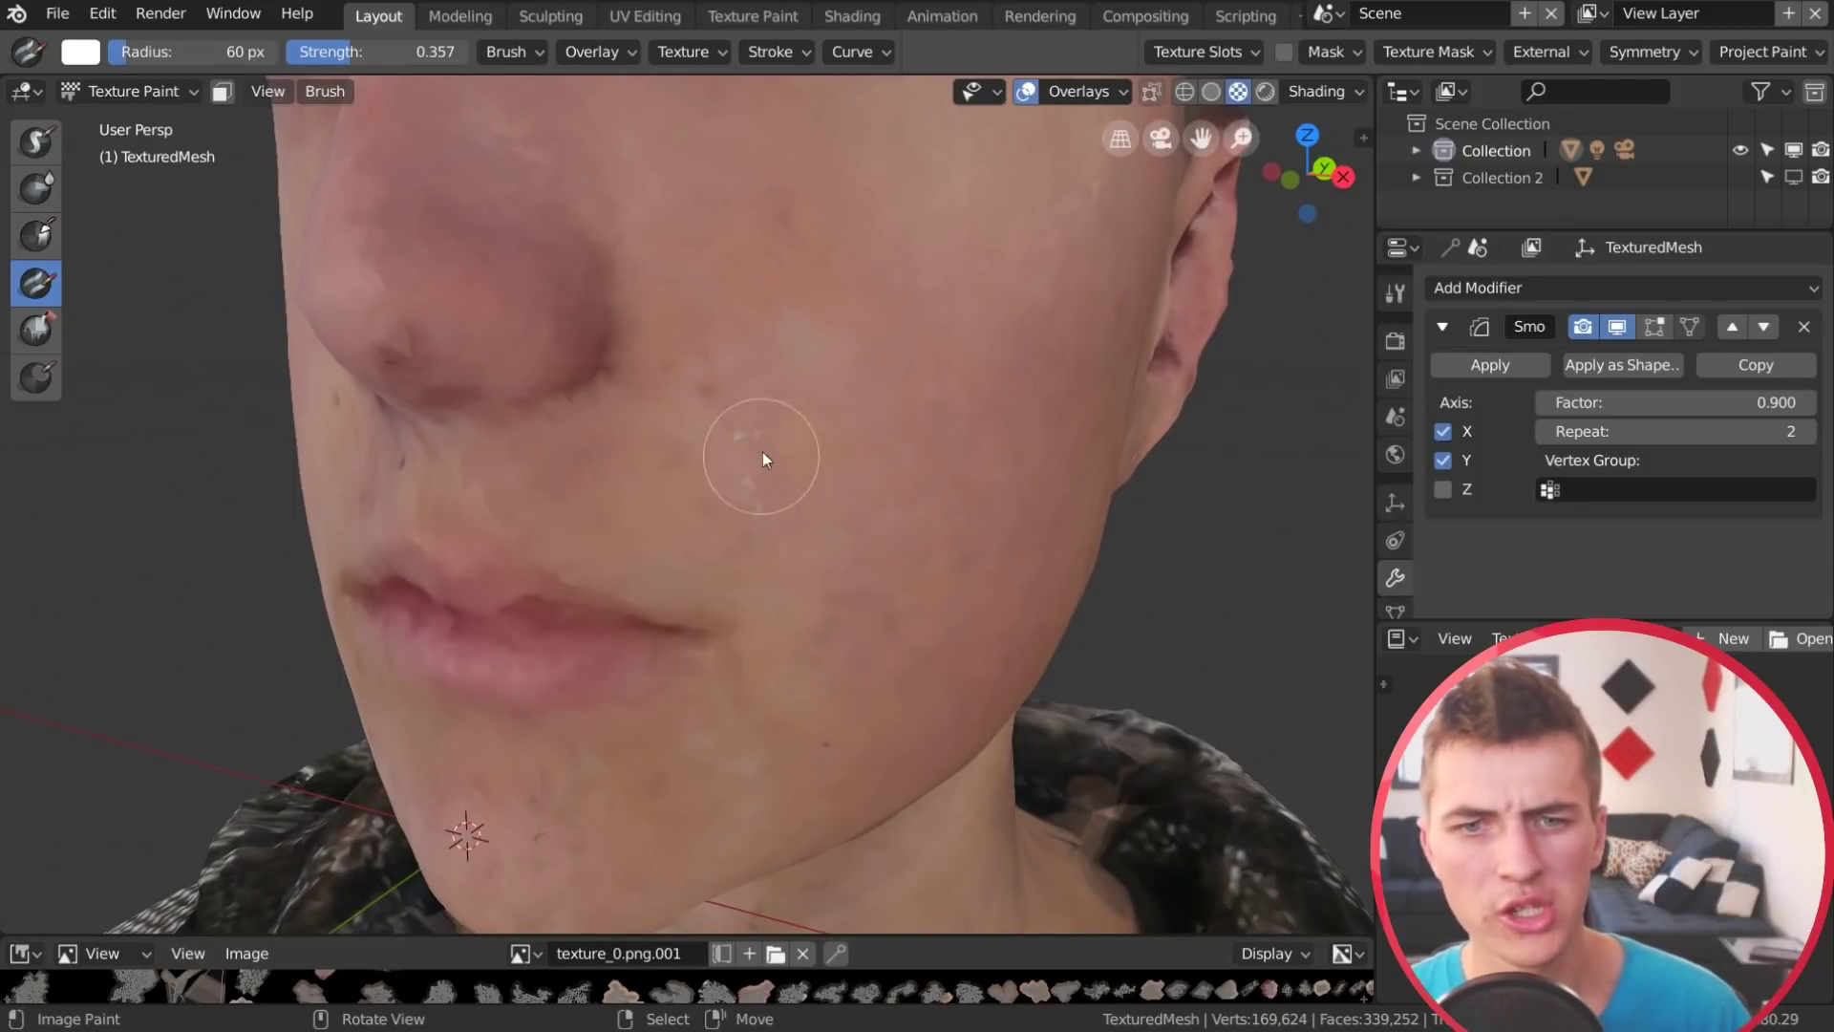
pyautogui.click(787, 468)
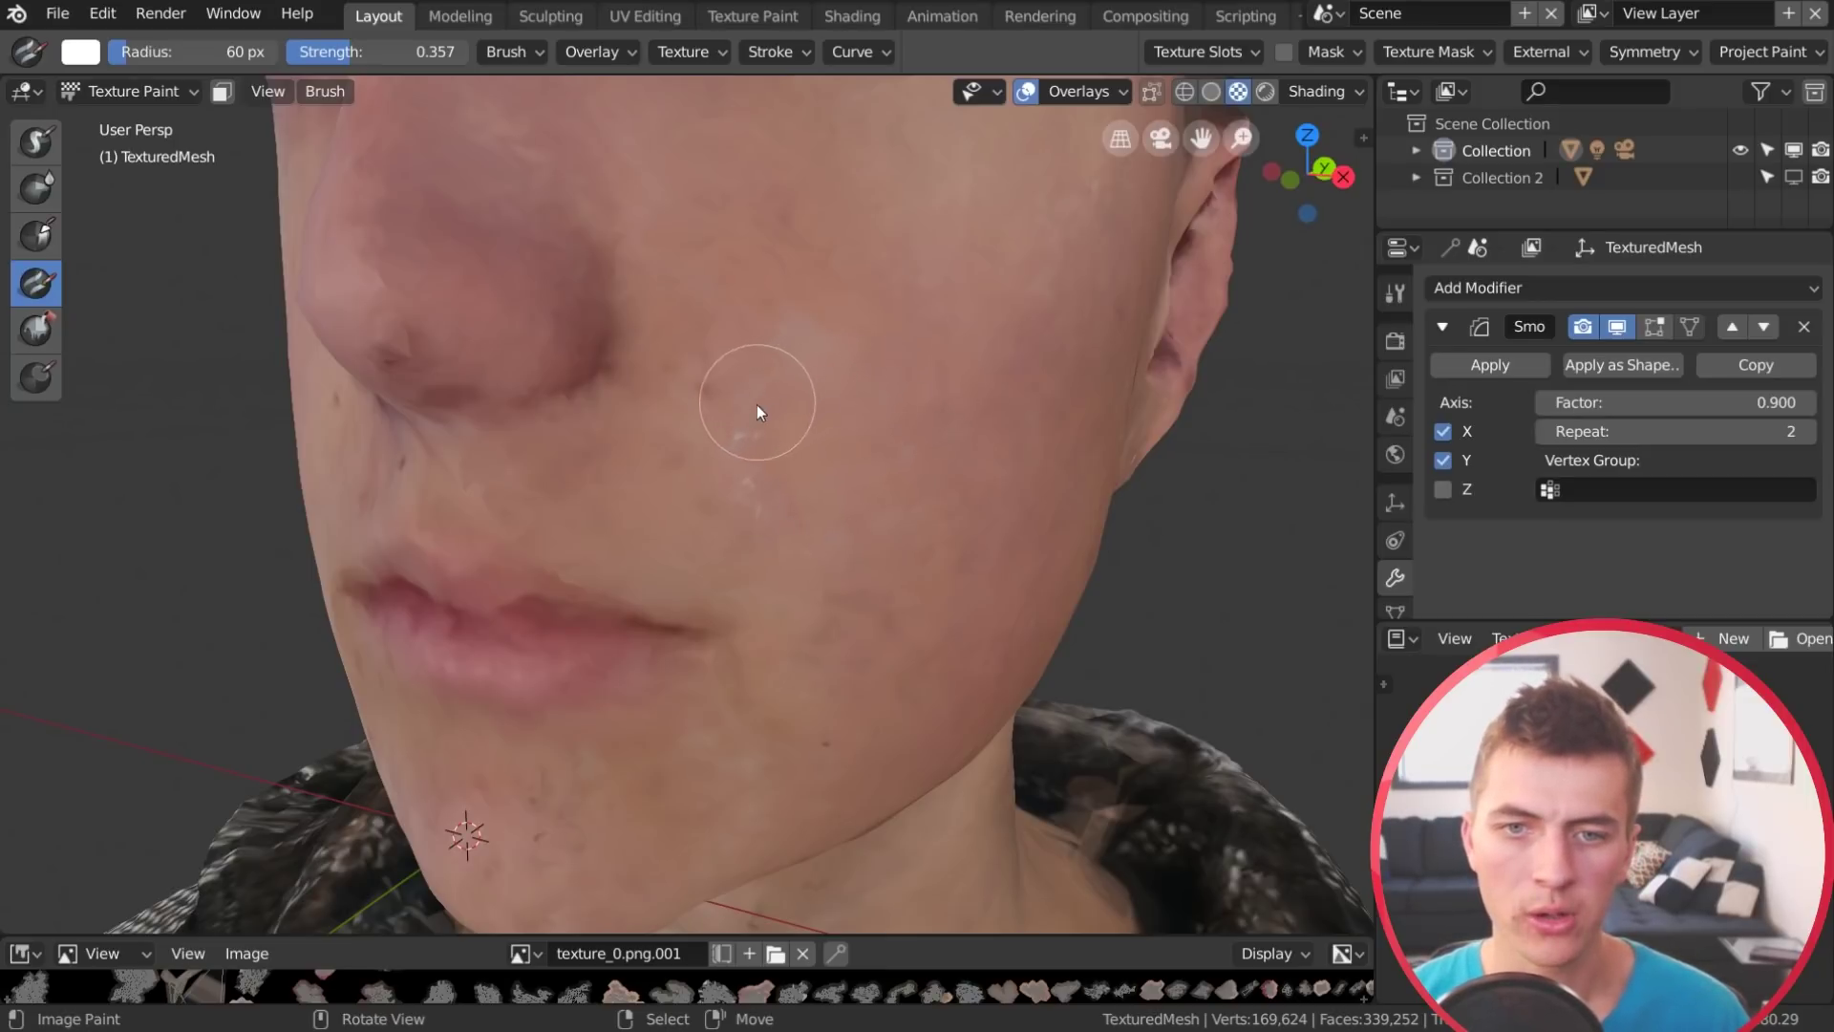
pyautogui.moveTo(740, 489)
pyautogui.mouseDown()
pyautogui.moveTo(749, 438)
pyautogui.moveTo(741, 475)
pyautogui.mouseUp()
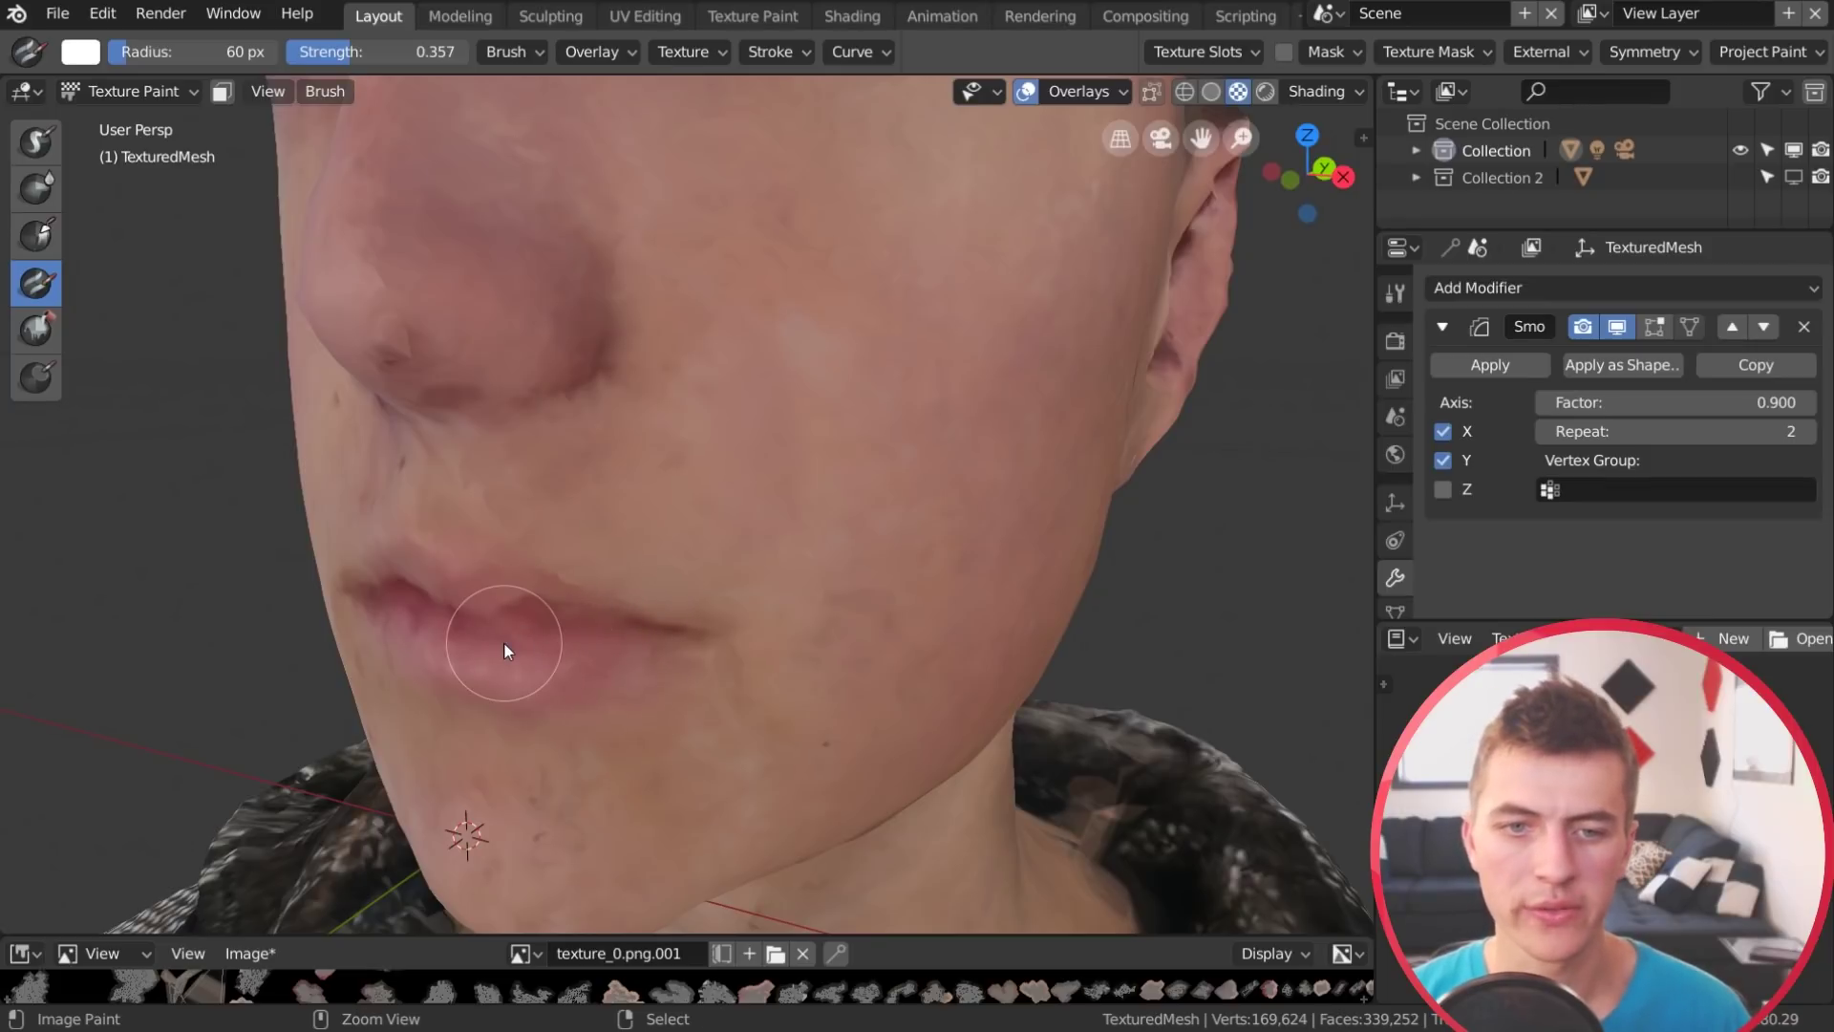
# Try another clone stroke across the cheek beside the nose and undo it
pyautogui.moveTo(898, 438)
pyautogui.mouseDown()
pyautogui.moveTo(668, 449)
pyautogui.moveTo(686, 413)
pyautogui.moveTo(747, 407)
pyautogui.mouseUp()
pyautogui.hotkey('ctrl', 'z')
pyautogui.hotkey('ctrl', 'z')
pyautogui.hotkey('ctrl', 'z')
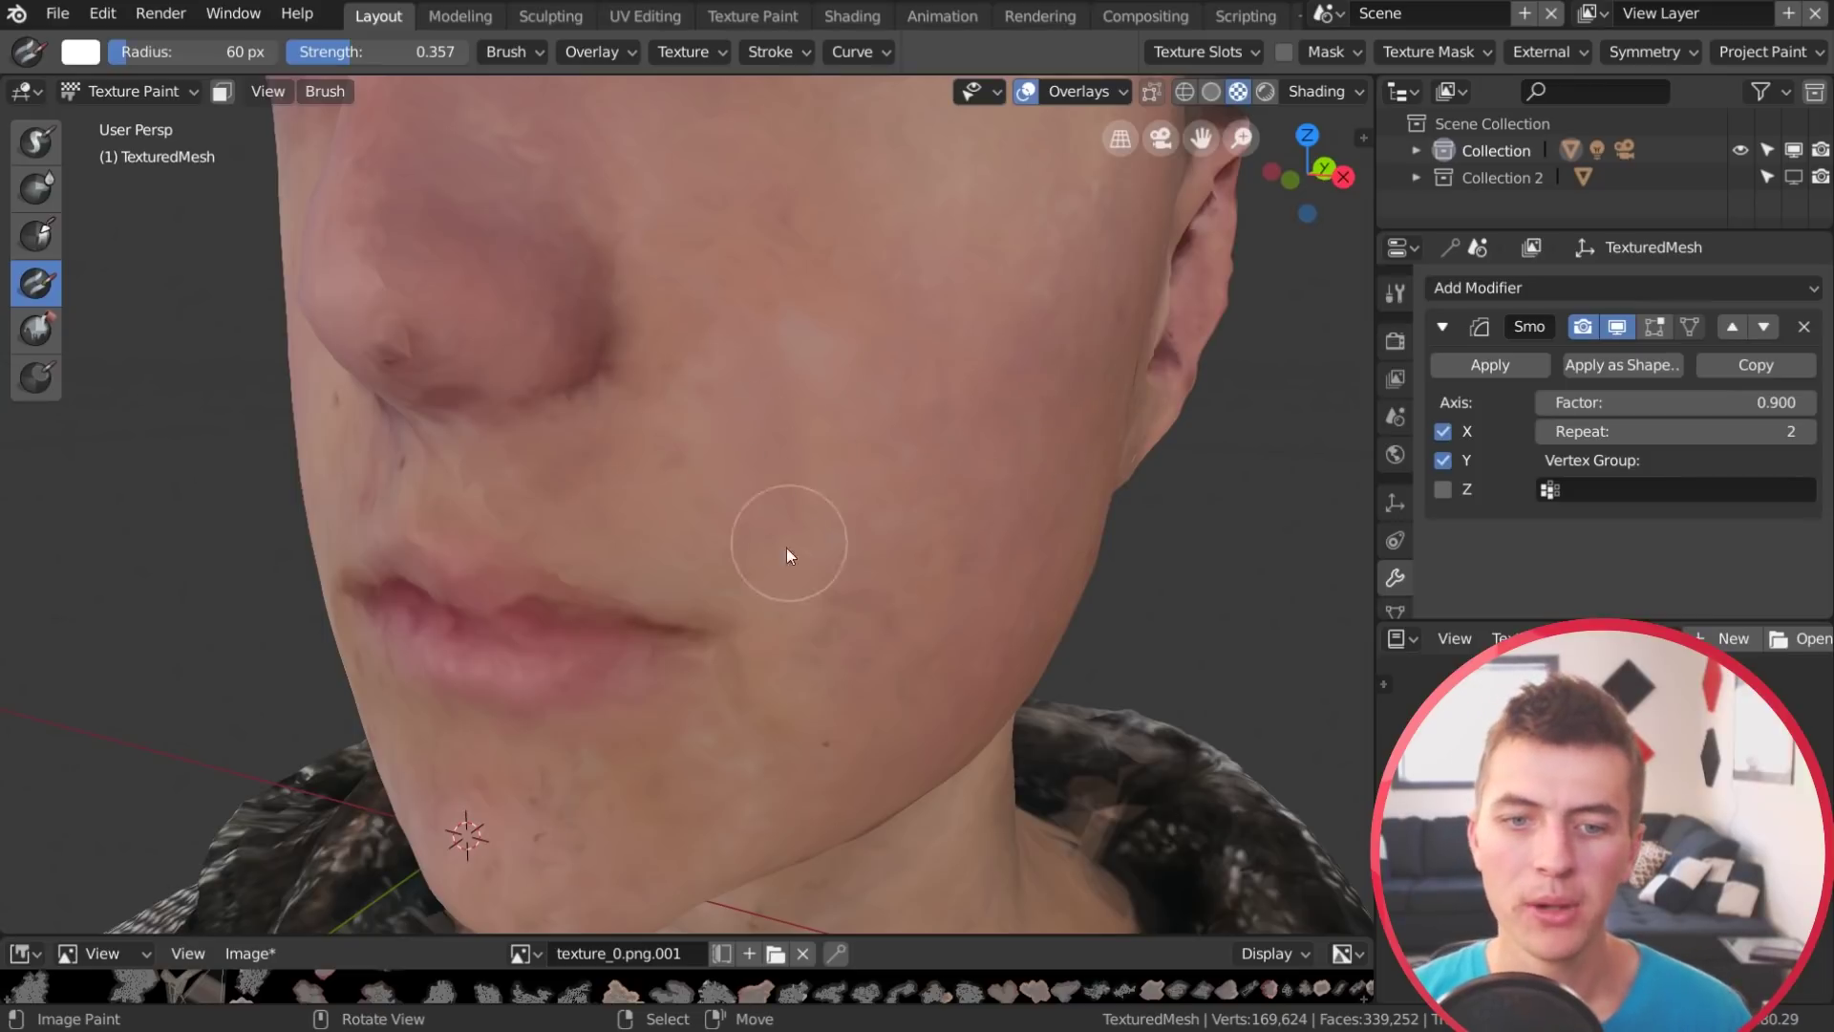
# Clone clean skin over the small dark mole on the lower cheek between the mouth corner and the jaw
pyautogui.moveTo(1086, 410); pyautogui.dragTo(986, 430, button='middle')
pyautogui.keyDown('shift'); pyautogui.moveTo(819, 536); pyautogui.dragTo(989, 671, button='middle'); pyautogui.keyUp('shift')
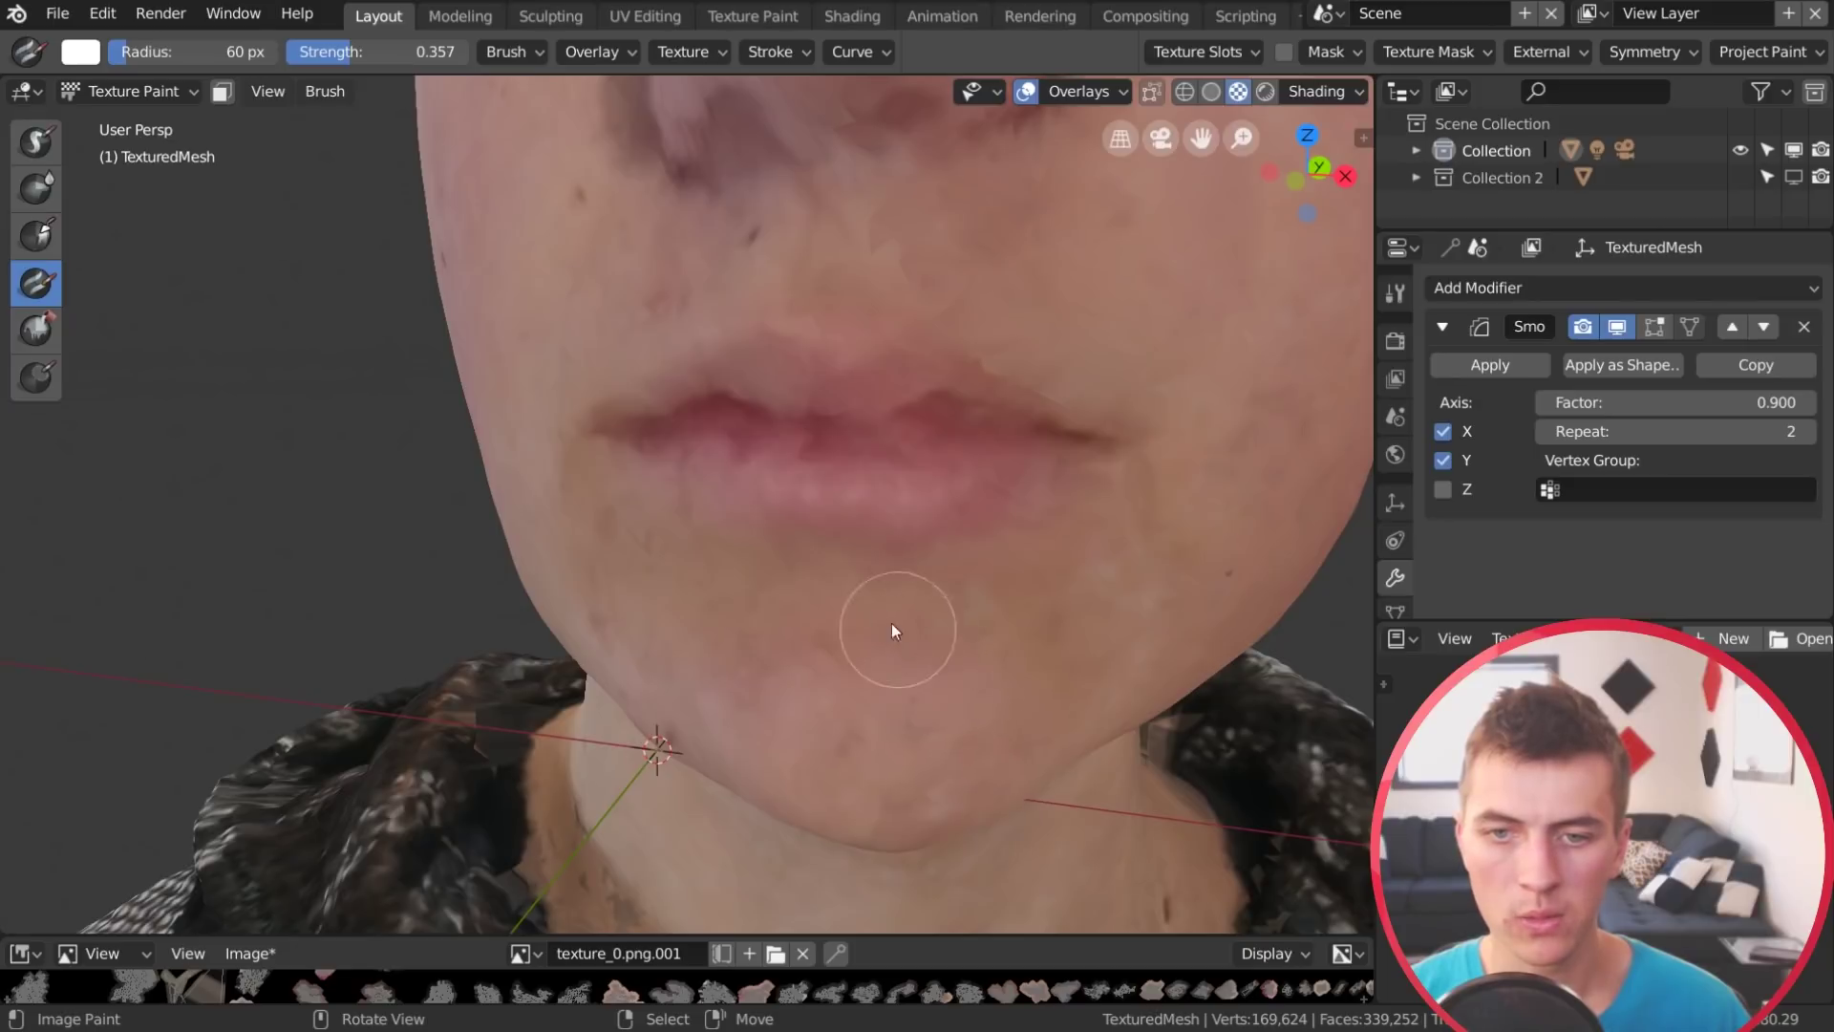
pyautogui.moveTo(969, 599); pyautogui.dragTo(879, 662, button='middle')
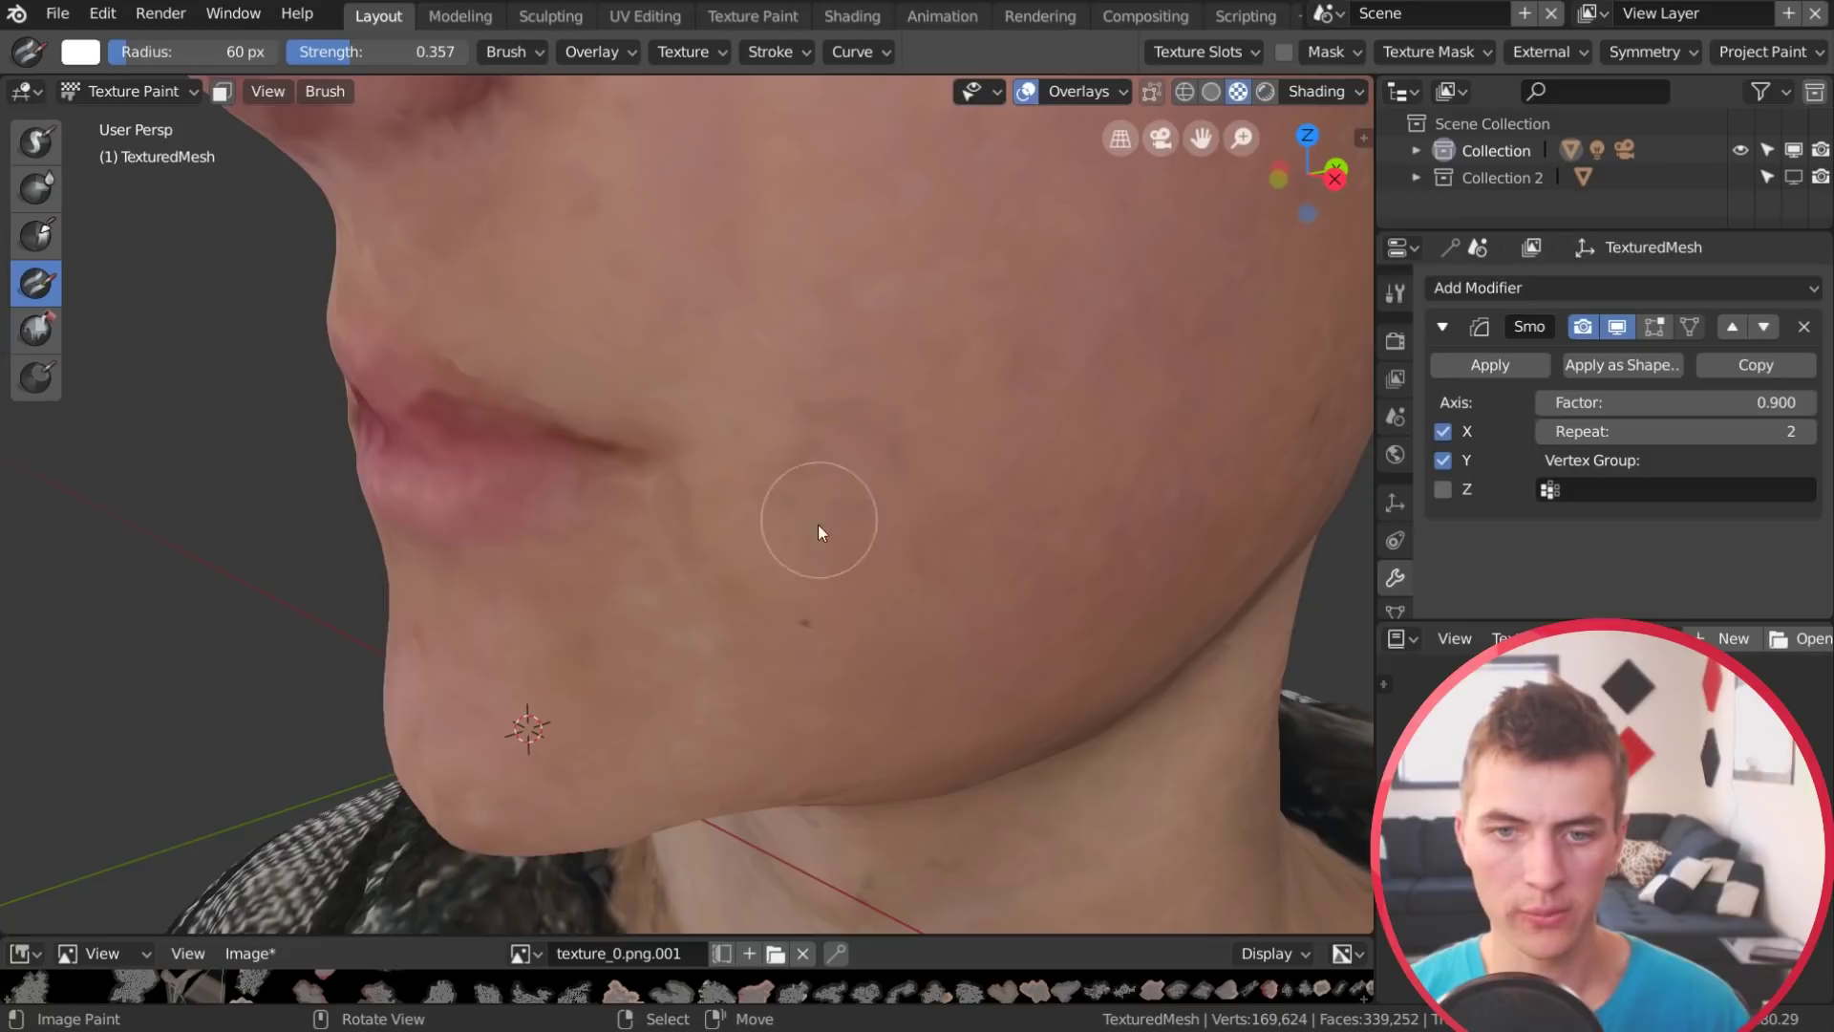
pyautogui.click(811, 616)
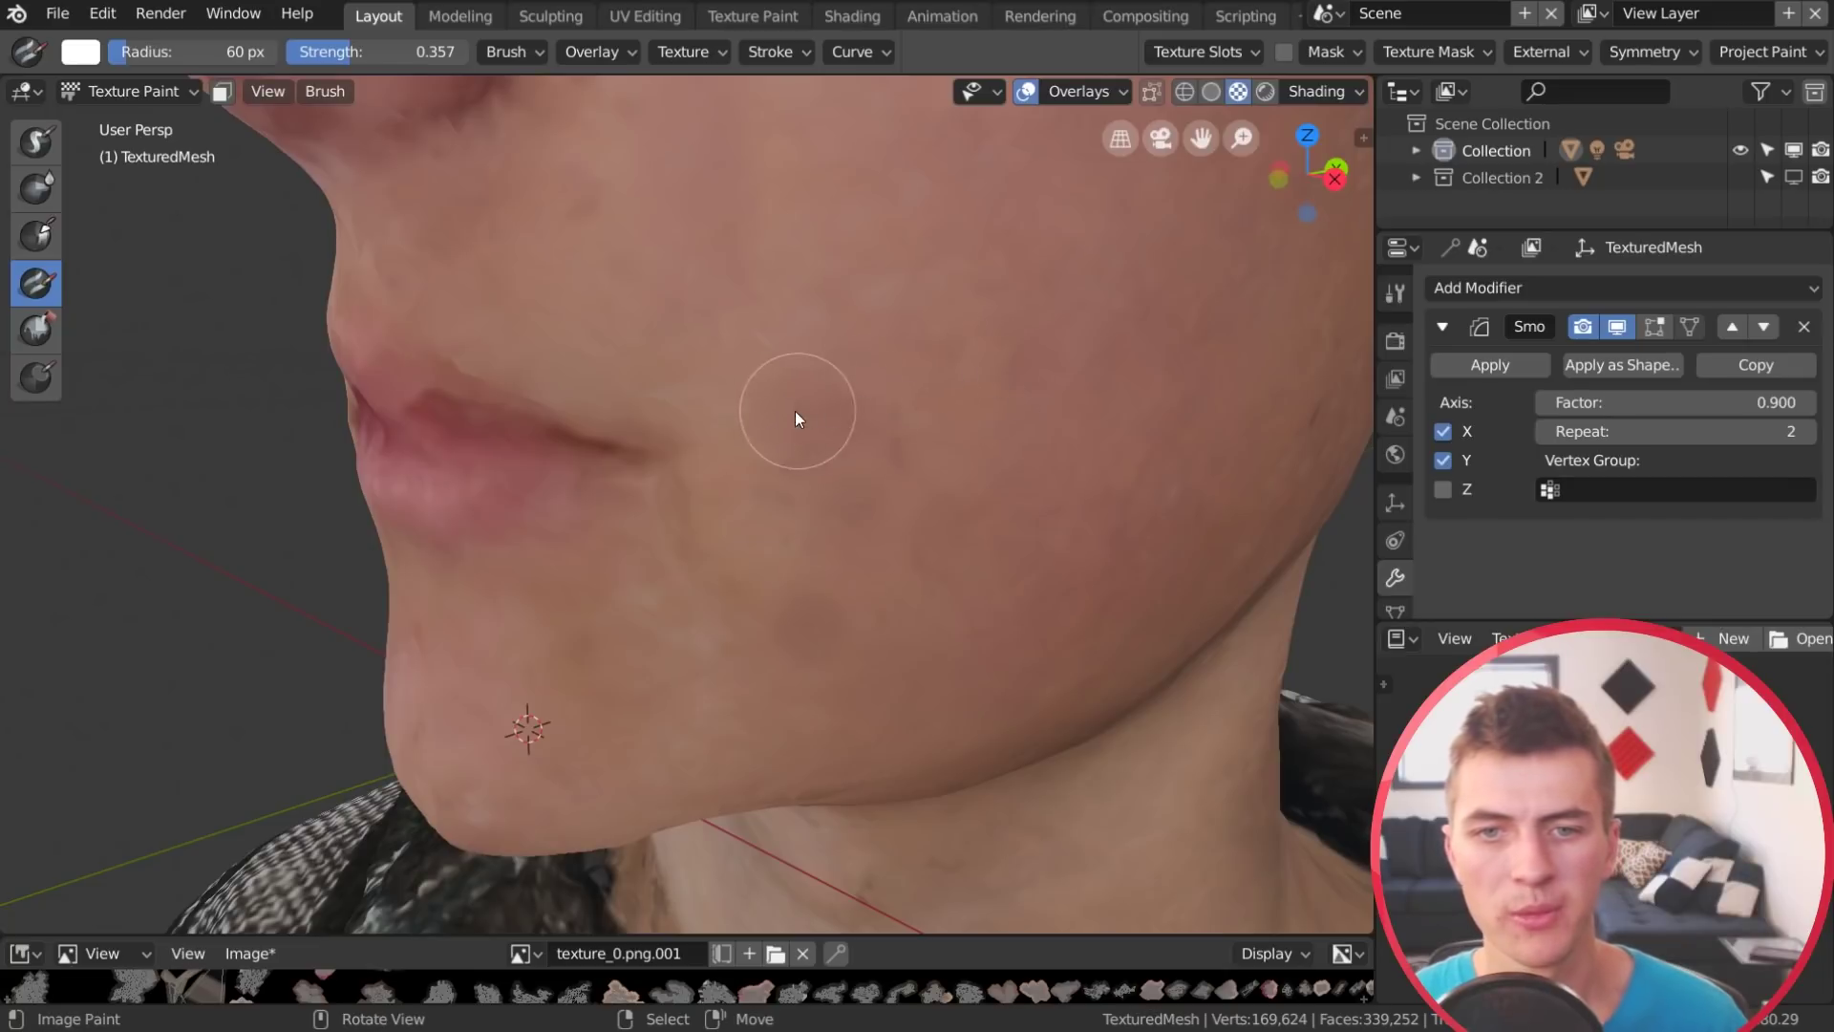
# Clone along the upper lip's edge out to the mouth corner to soften the jagged lip line
pyautogui.moveTo(839, 342); pyautogui.dragTo(934, 516, button='middle')
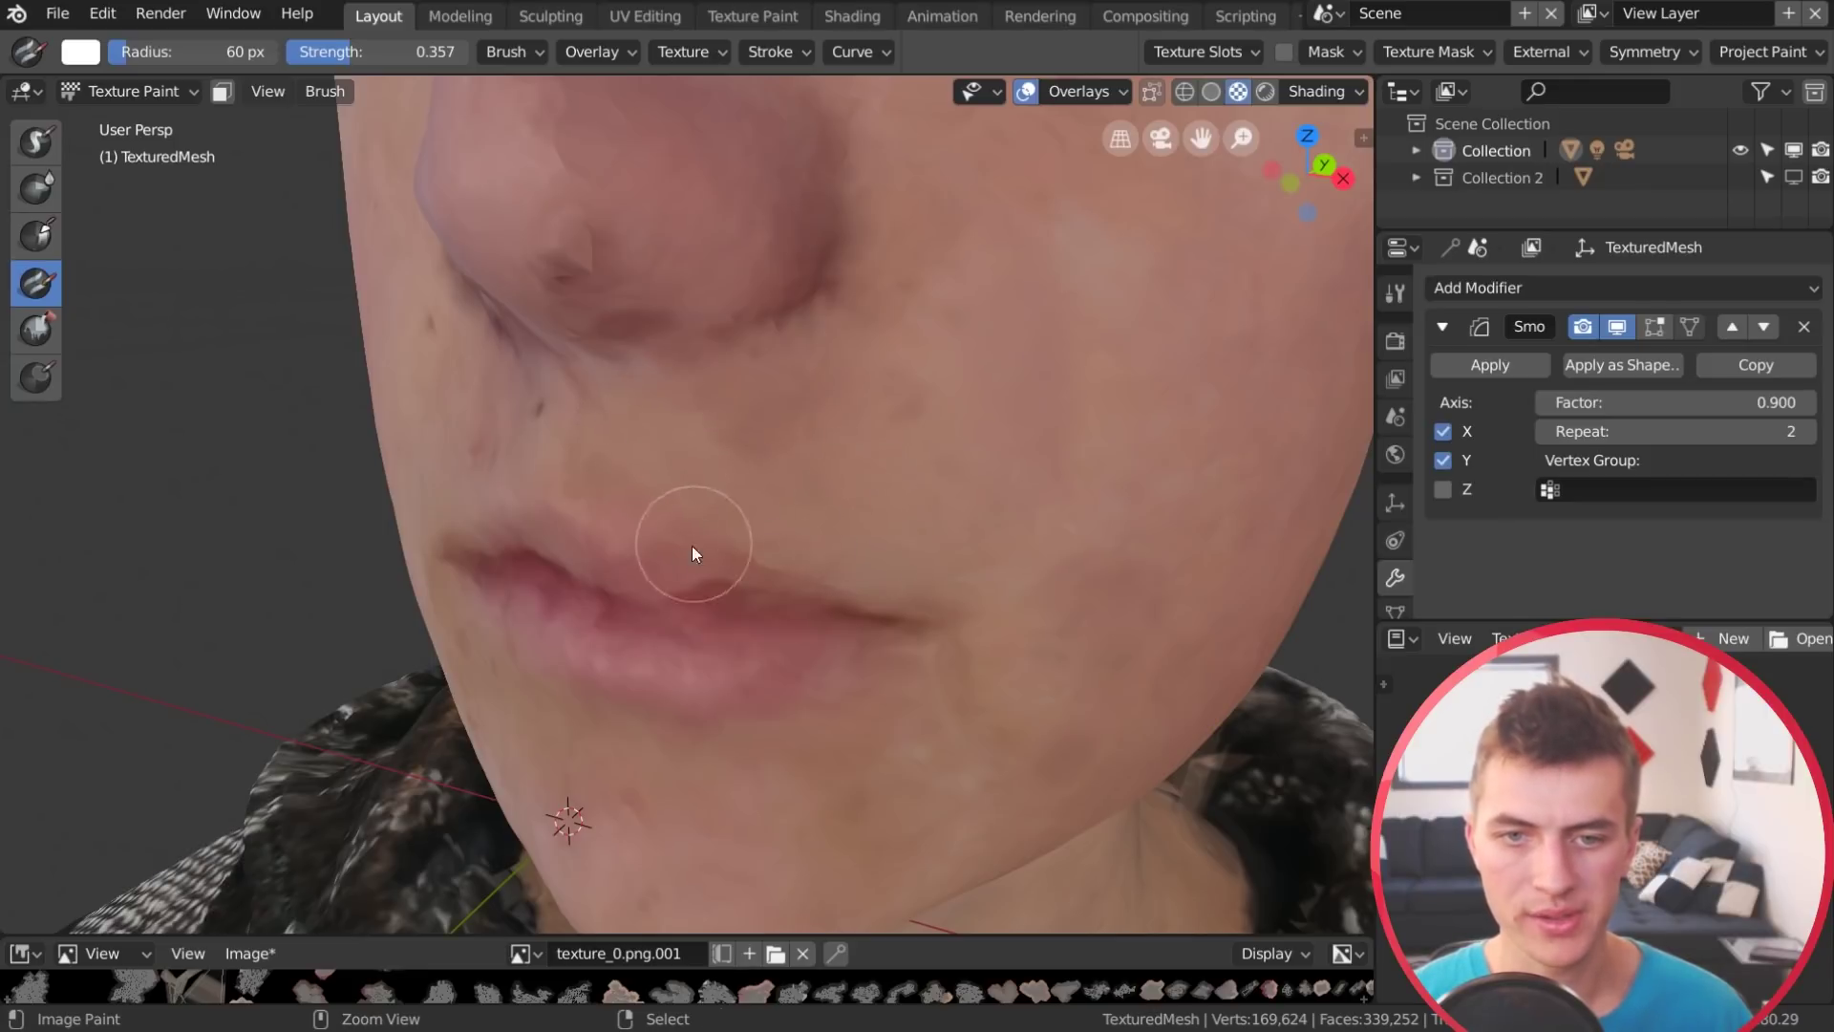
pyautogui.moveTo(795, 554)
pyautogui.mouseDown(button='middle')
pyautogui.moveTo(789, 525)
pyautogui.moveTo(850, 574)
pyautogui.mouseUp(button='middle')
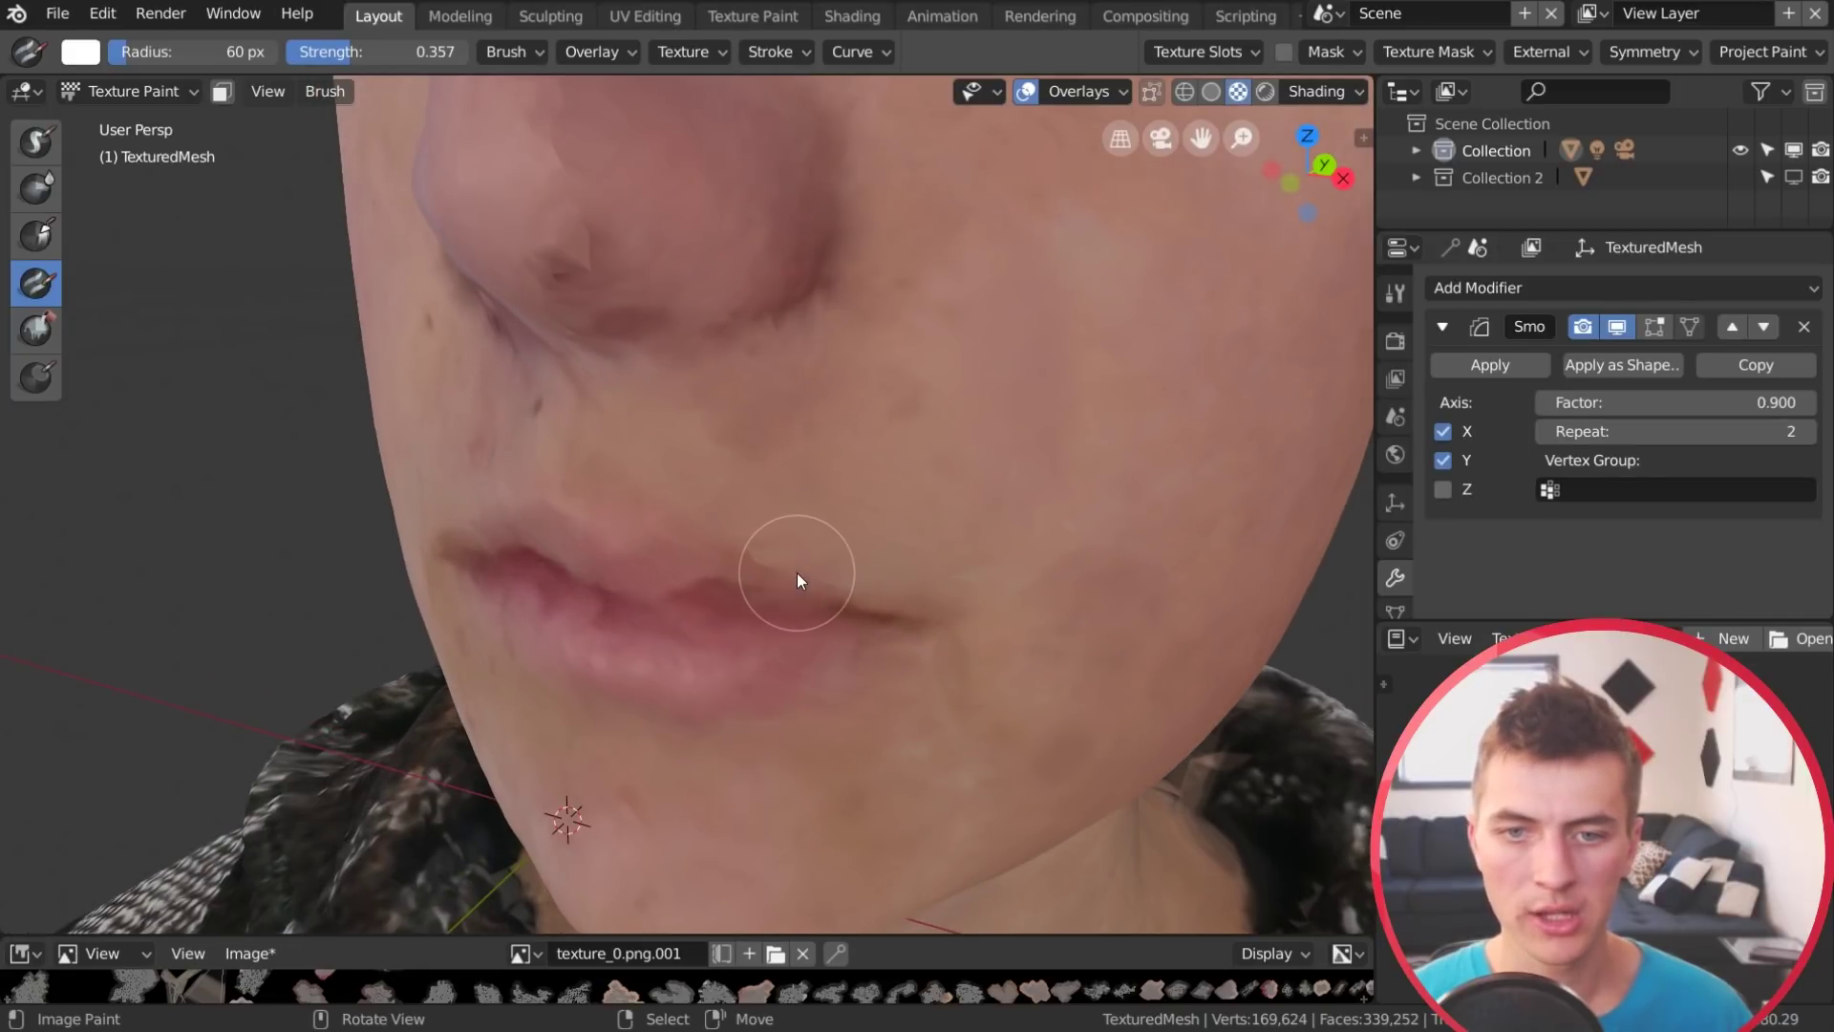
pyautogui.scroll(2, 917, 632)
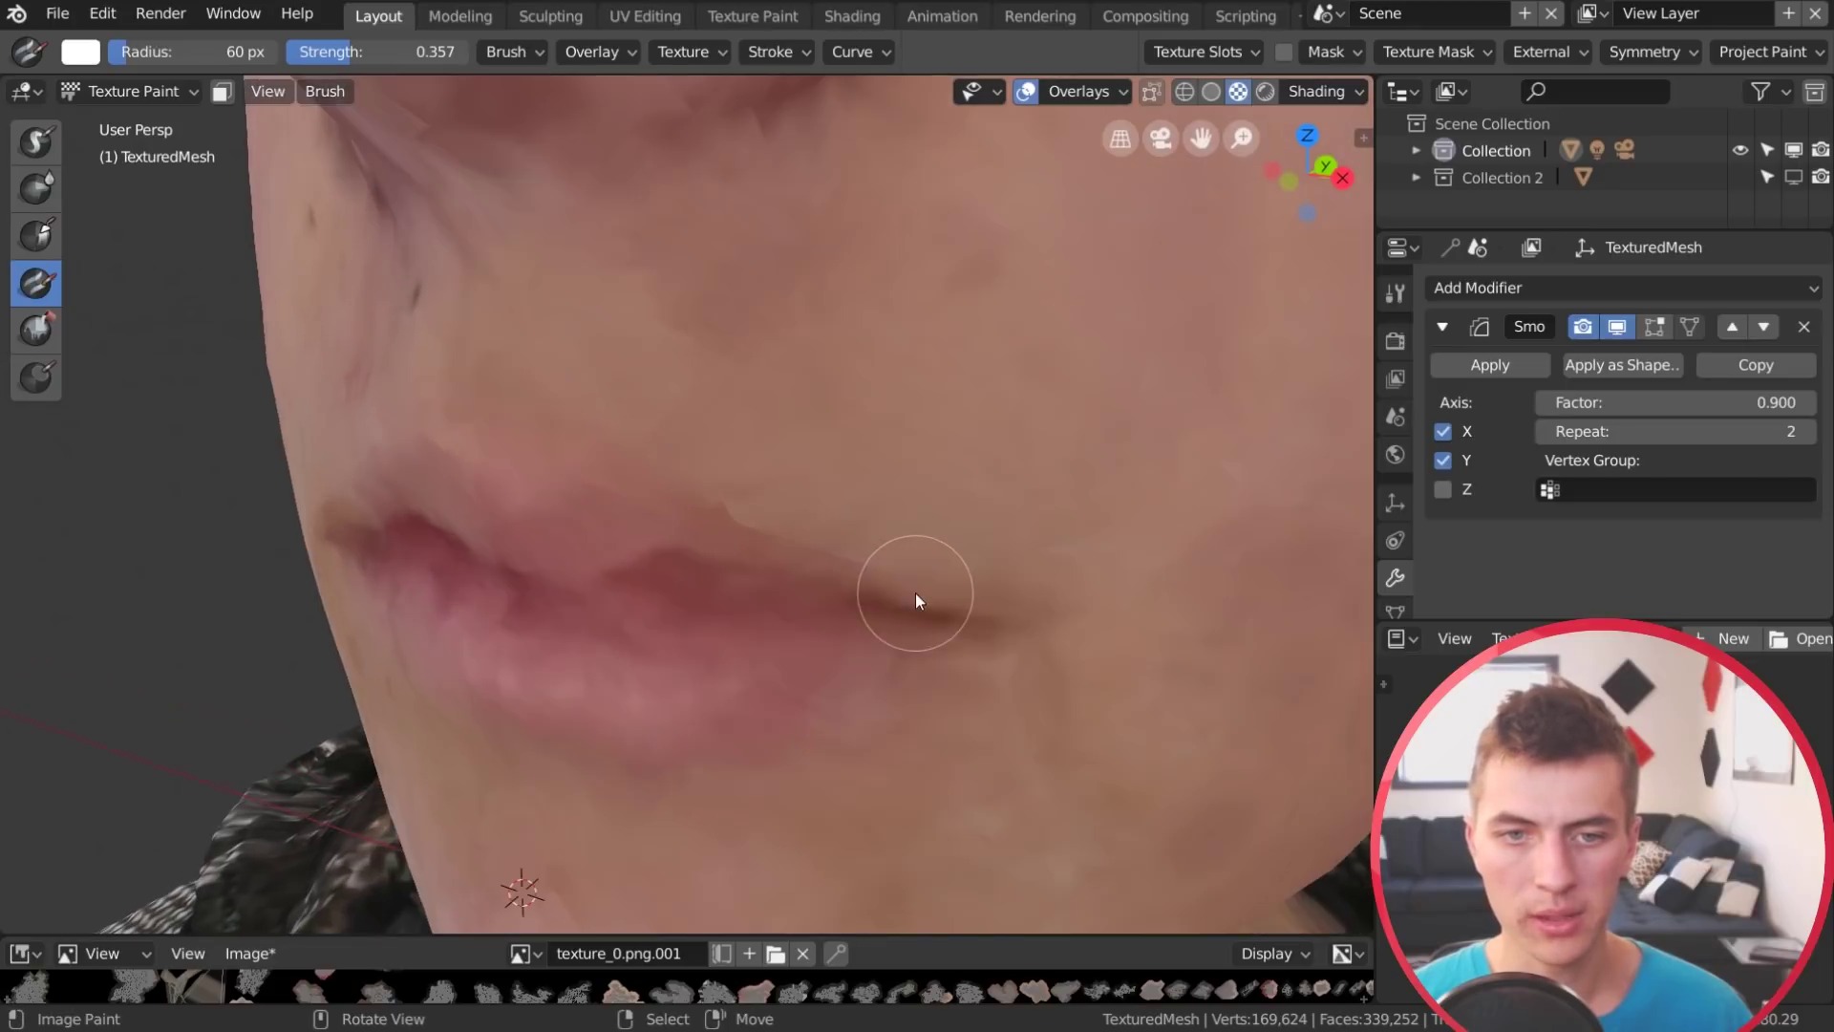
pyautogui.moveTo(915, 594); pyautogui.dragTo(863, 587, button='middle')
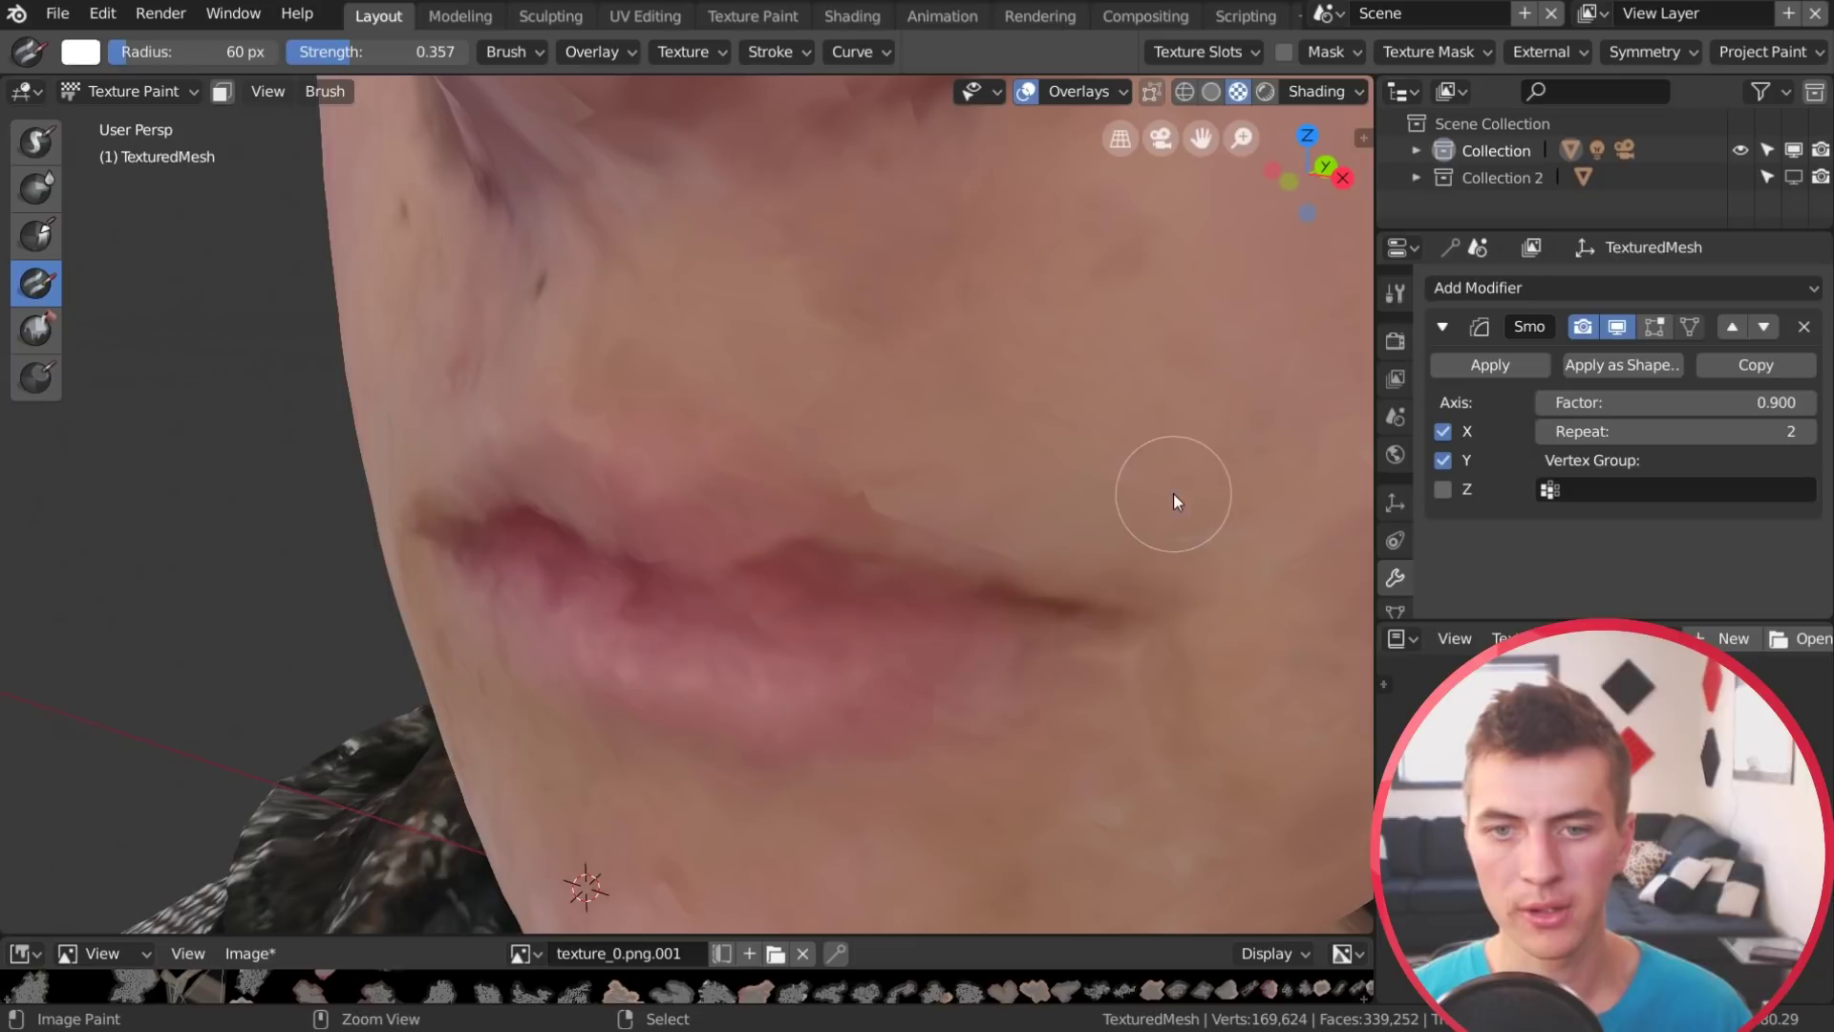
pyautogui.moveTo(814, 528)
pyautogui.mouseDown()
pyautogui.moveTo(946, 536)
pyautogui.moveTo(1082, 591)
pyautogui.mouseUp()
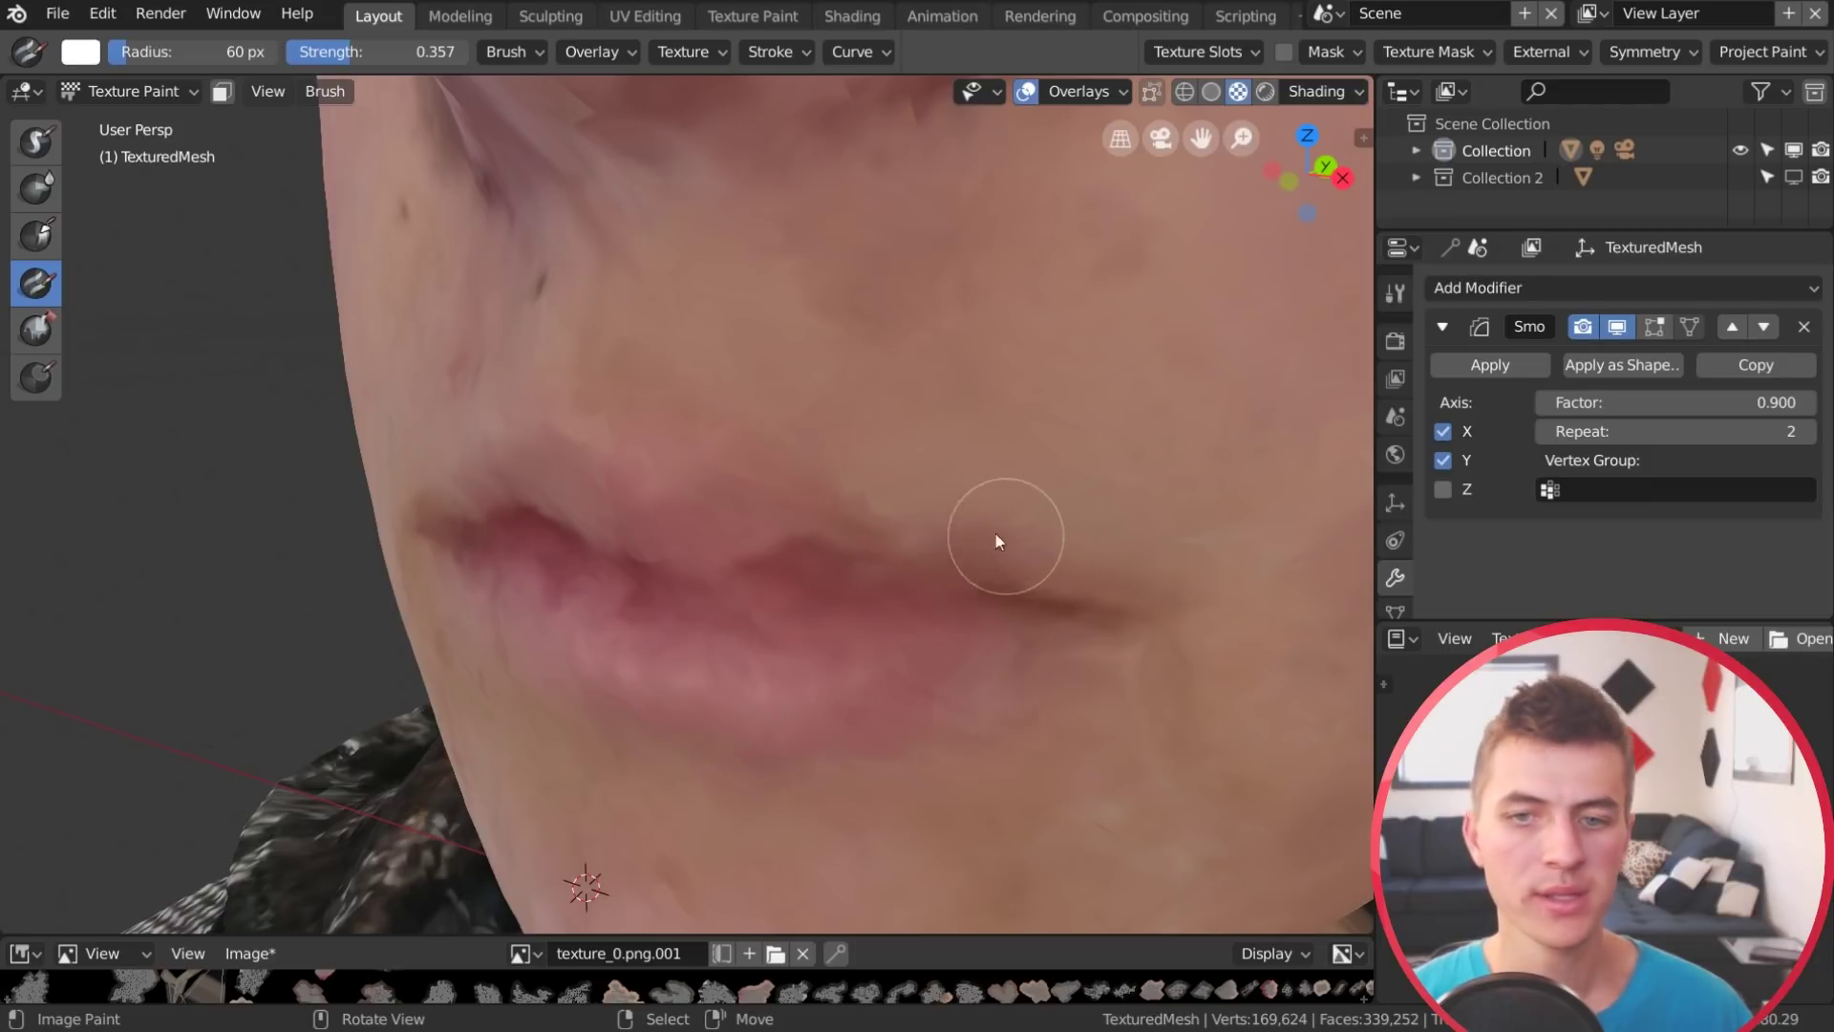
pyautogui.scroll(-5, 880, 501)
pyautogui.moveTo(1013, 537); pyautogui.dragTo(1041, 542, button='middle')
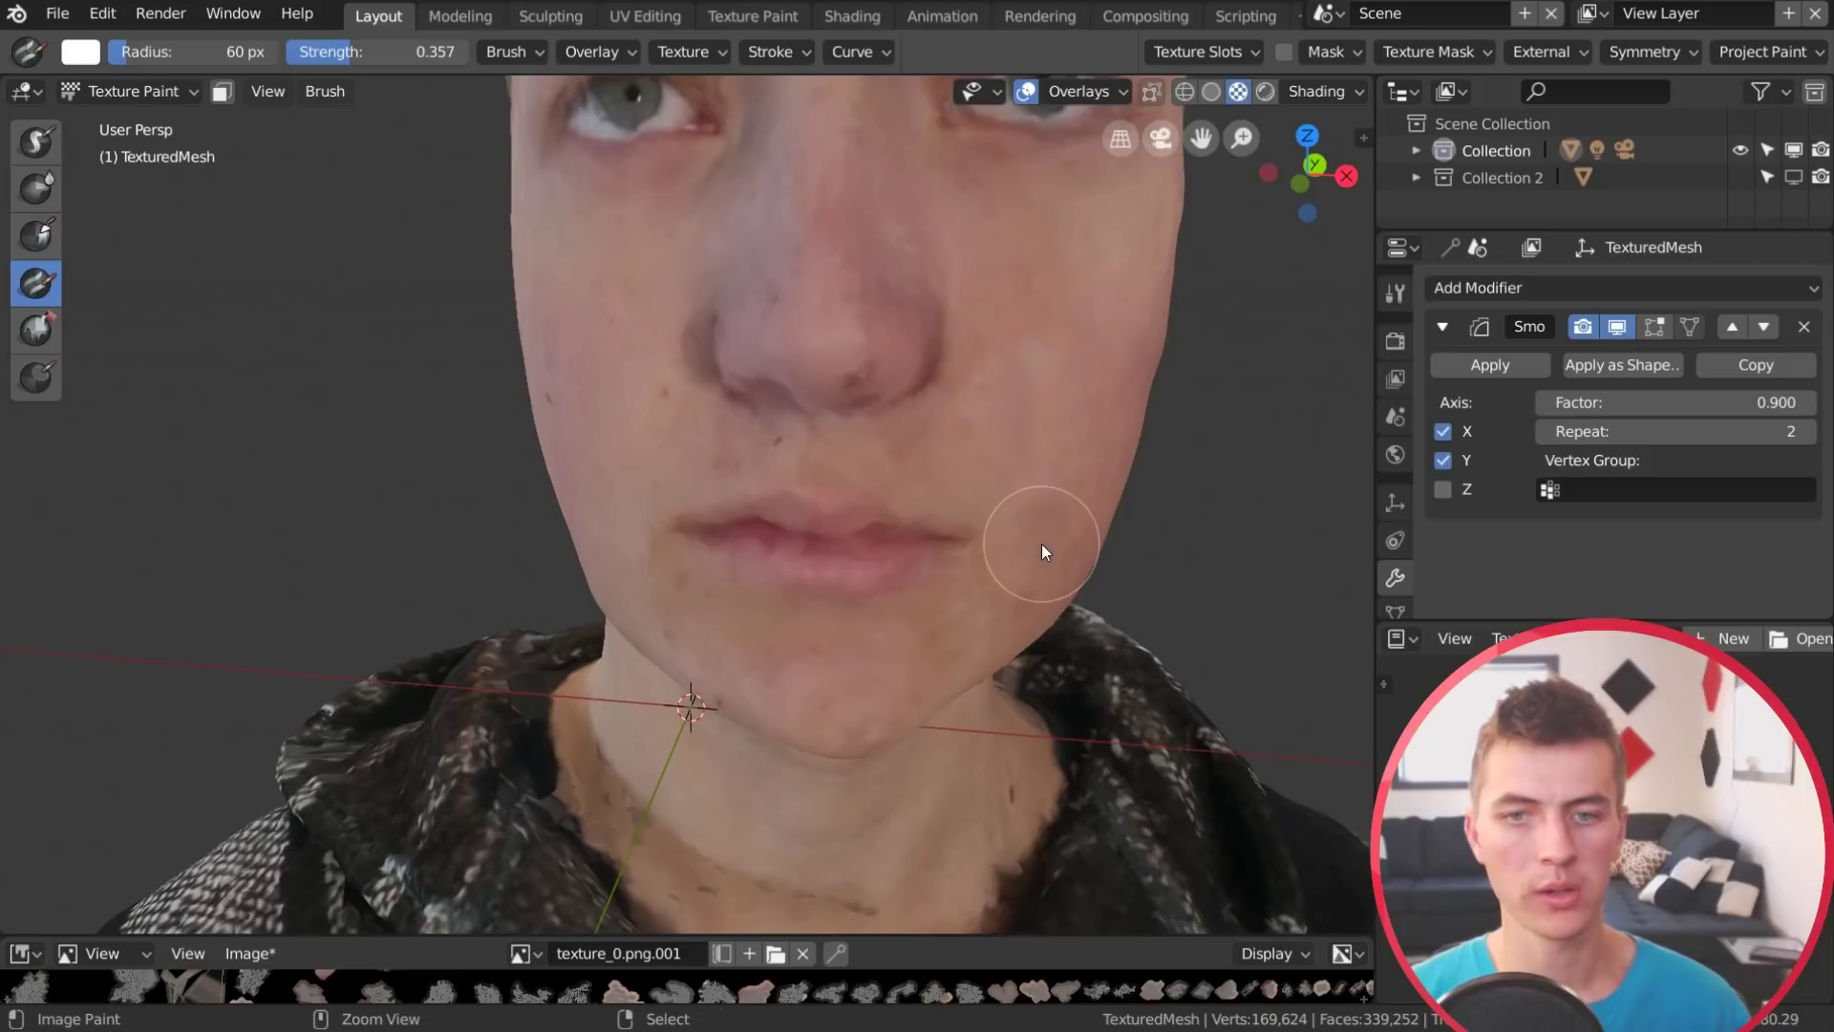
pyautogui.scroll(3, 1032, 576)
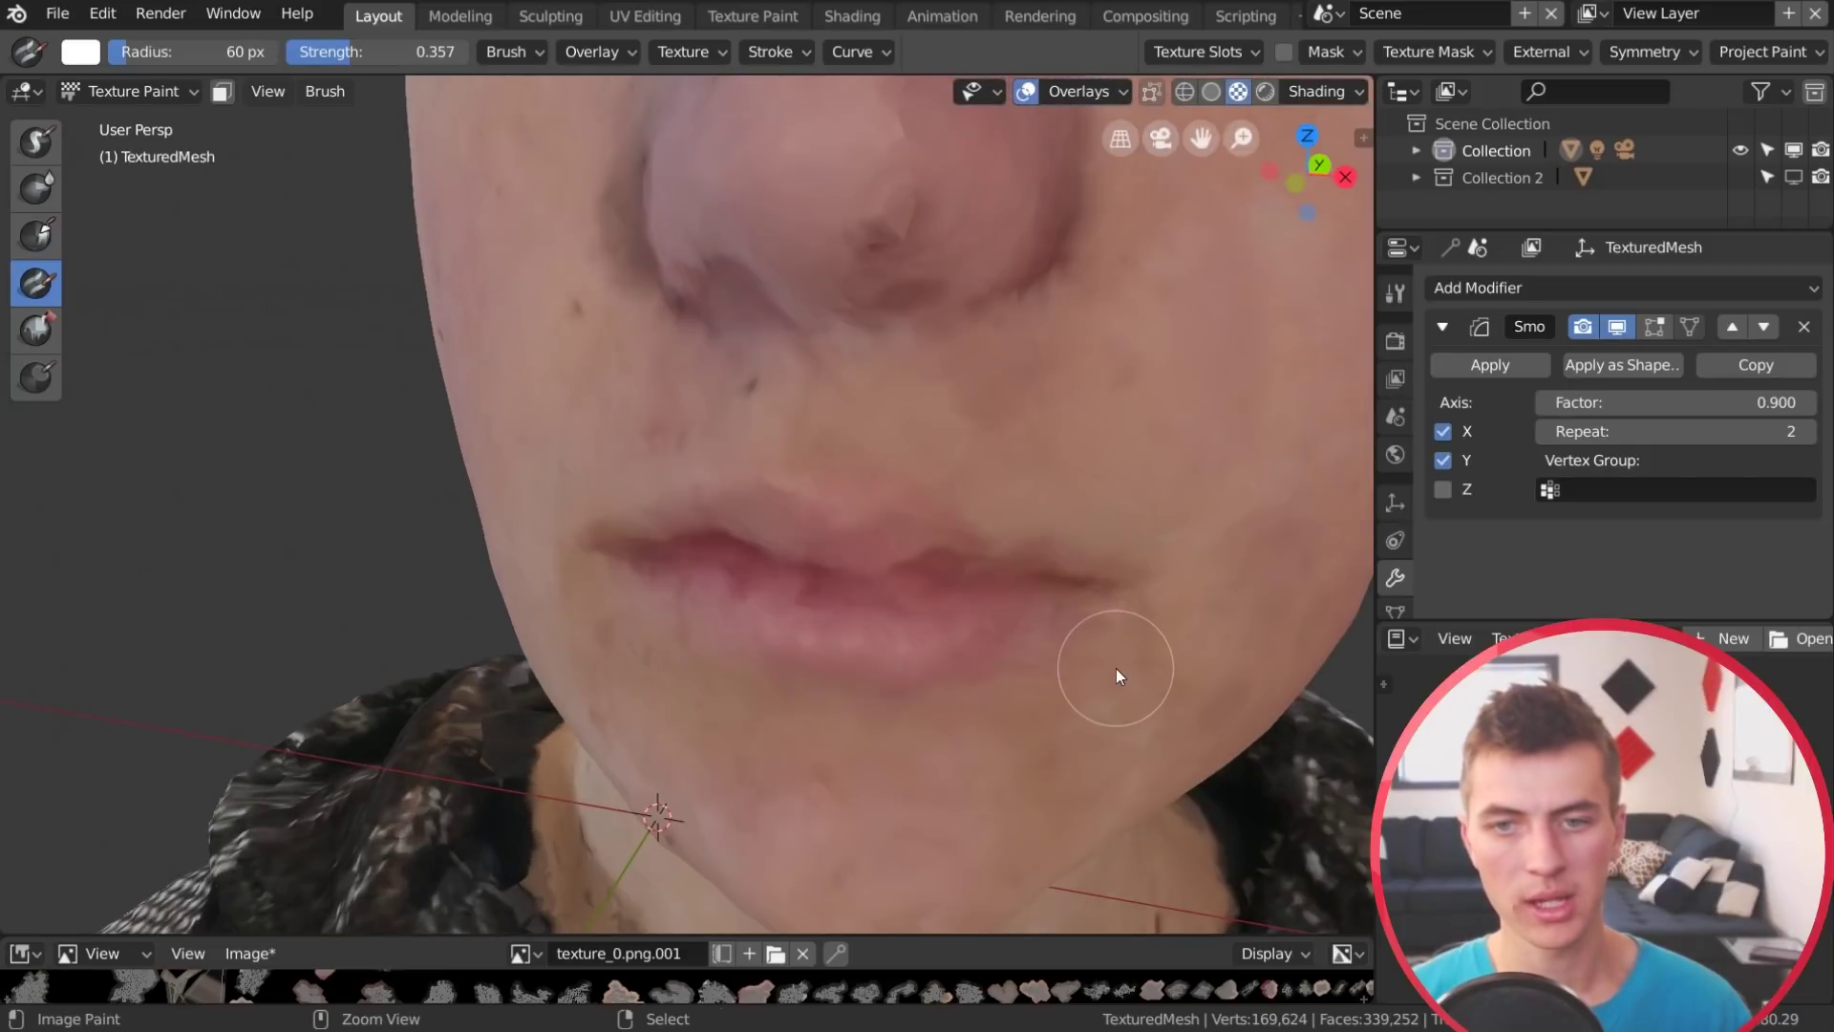
# Clone clean skin over the dark marks on the side of the neck near the hoodie collar
pyautogui.scroll(-4, 1125, 657)
pyautogui.scroll(2, 934, 634)
pyautogui.moveTo(872, 565); pyautogui.dragTo(950, 458, button='middle')
pyautogui.scroll(4, 999, 641)
pyautogui.scroll(-2, 988, 677)
pyautogui.scroll(3, 819, 605)
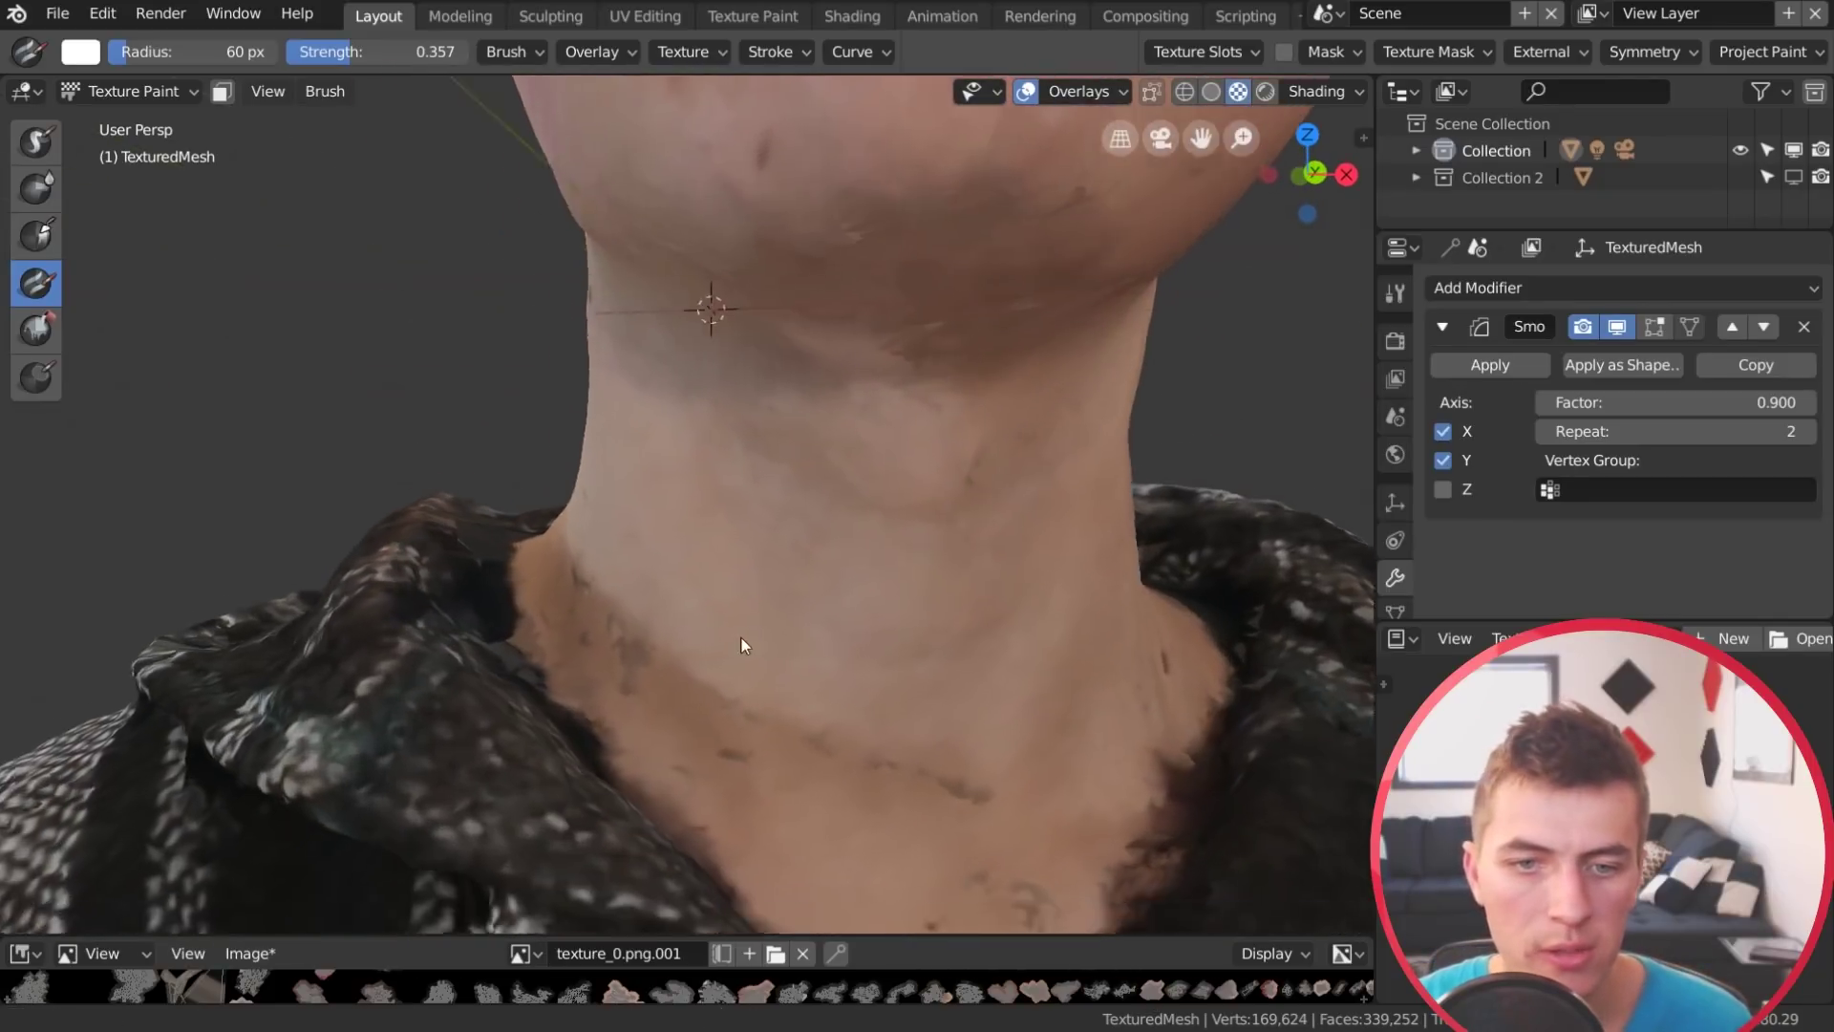
pyautogui.moveTo(744, 646); pyautogui.dragTo(737, 747, button='middle')
pyautogui.scroll(2, 737, 747)
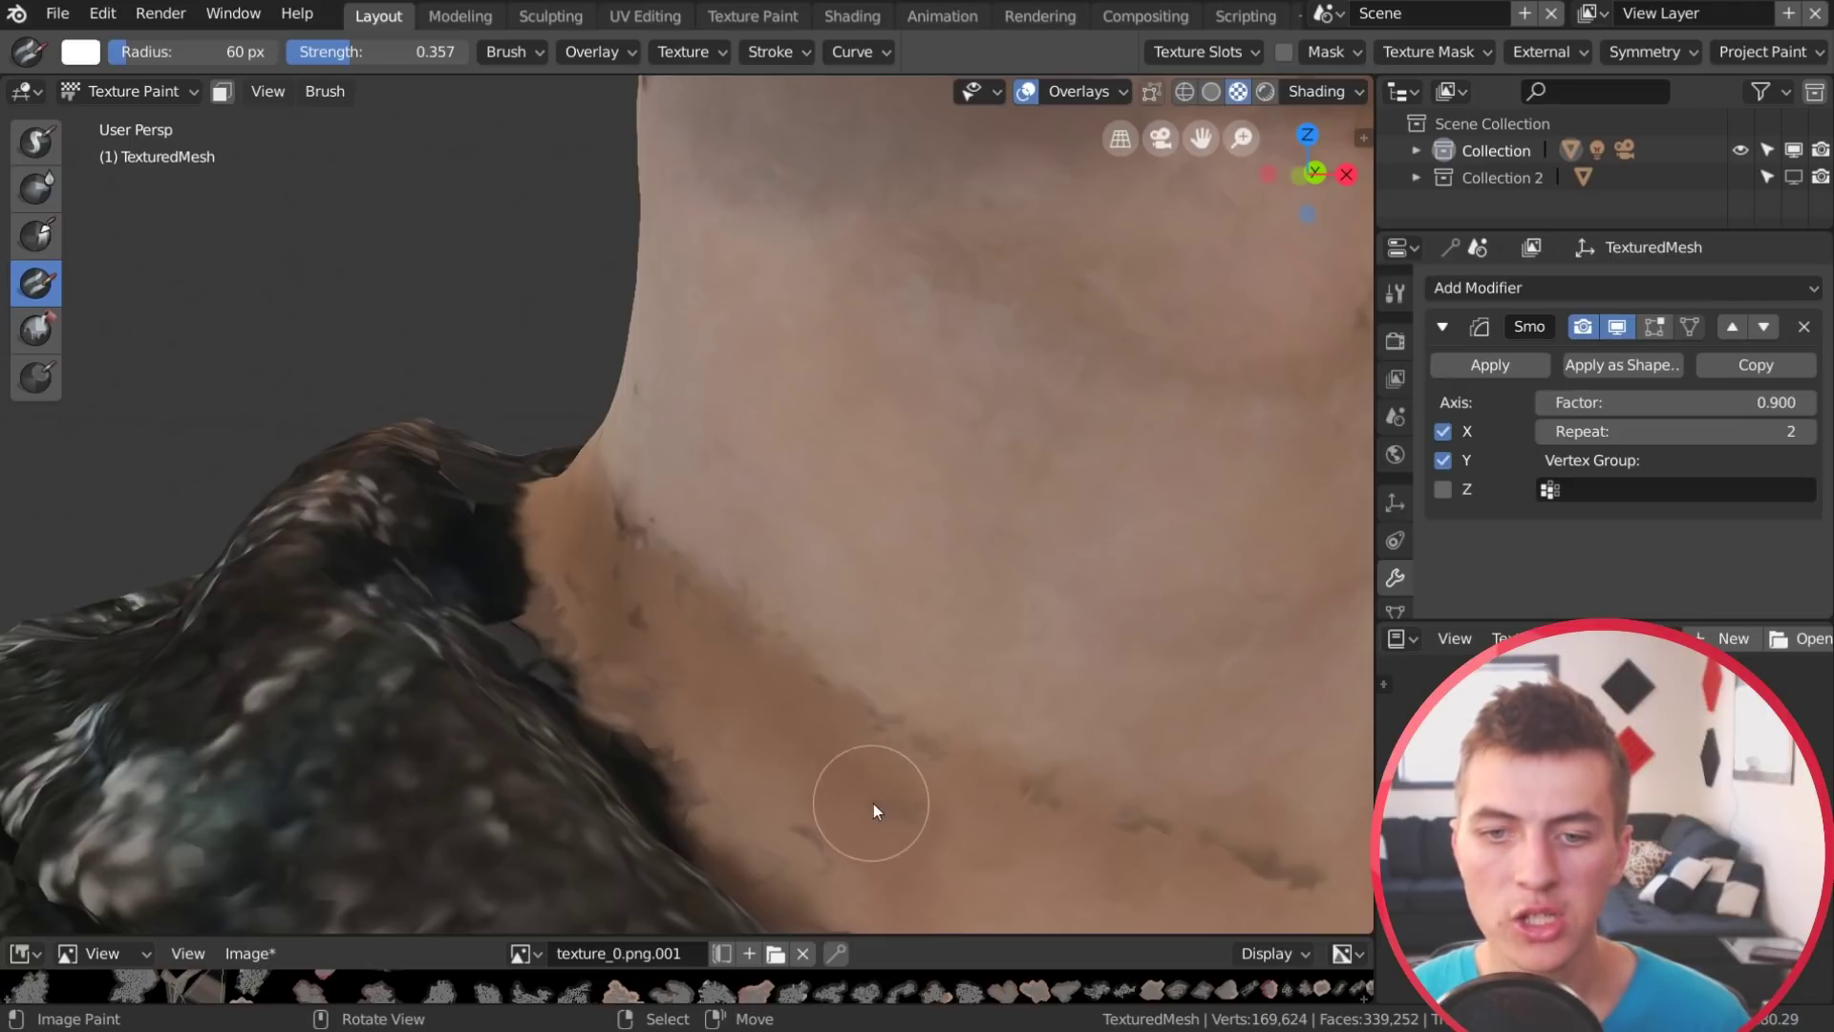
pyautogui.moveTo(840, 844)
pyautogui.mouseDown(button='middle')
pyautogui.moveTo(822, 797)
pyautogui.moveTo(754, 785)
pyautogui.moveTo(762, 690)
pyautogui.moveTo(588, 545)
pyautogui.mouseUp(button='middle')
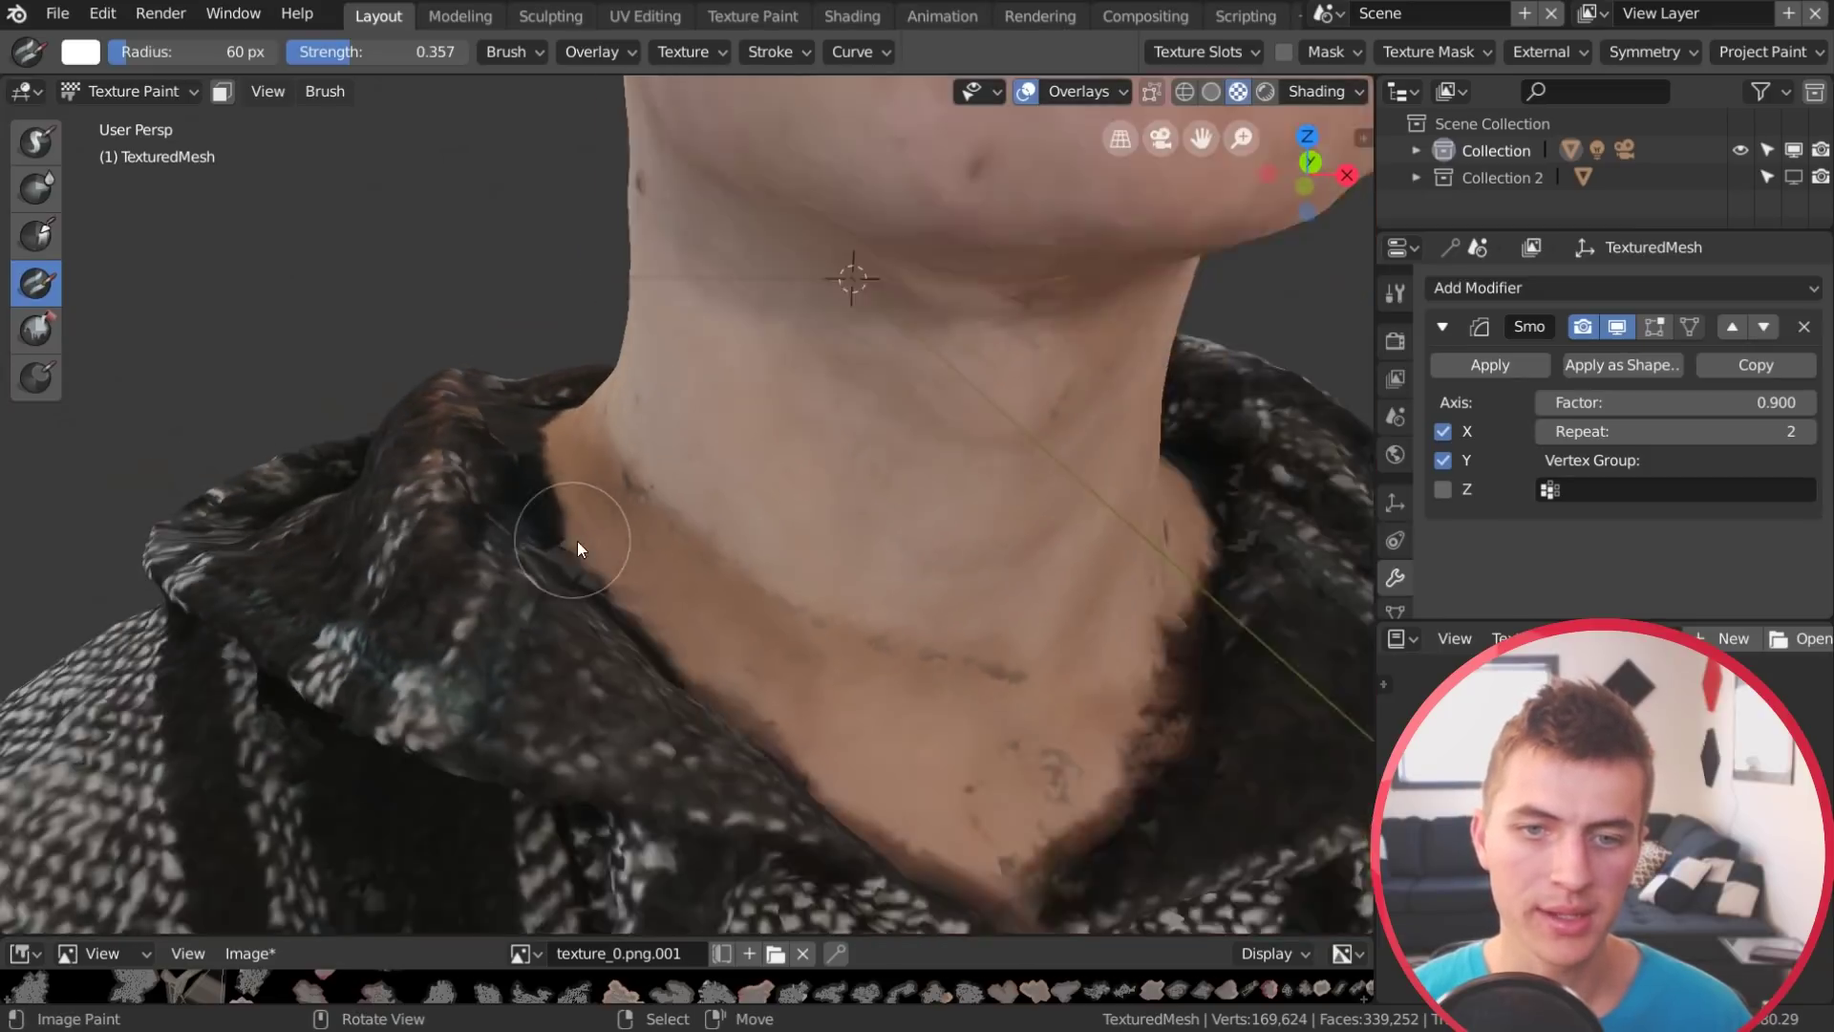
# Examine the jaw, ear and side of the neck for remaining texture blemishes
pyautogui.scroll(-4, 577, 541)
pyautogui.moveTo(950, 569); pyautogui.dragTo(530, 456, button='middle')
pyautogui.scroll(2, 530, 456)
pyautogui.moveTo(718, 431); pyautogui.dragTo(806, 616, button='middle')
pyautogui.scroll(4, 840, 699)
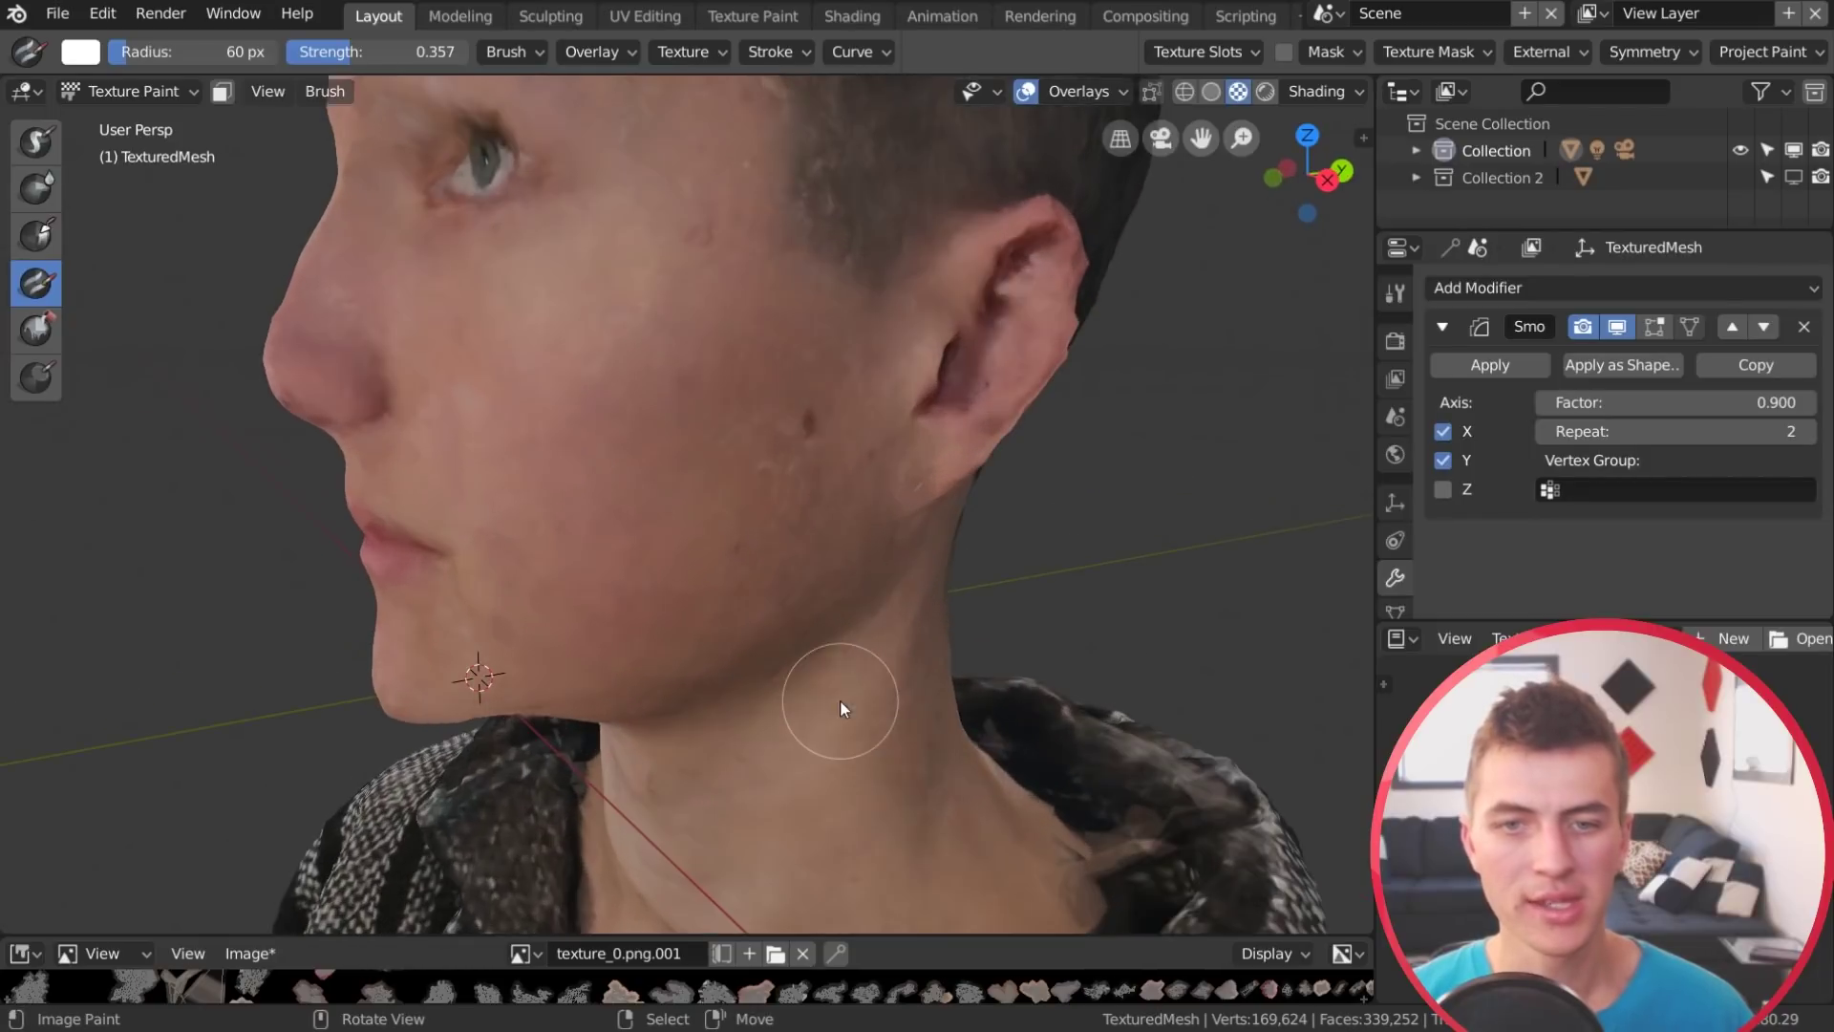
pyautogui.scroll(3, 890, 707)
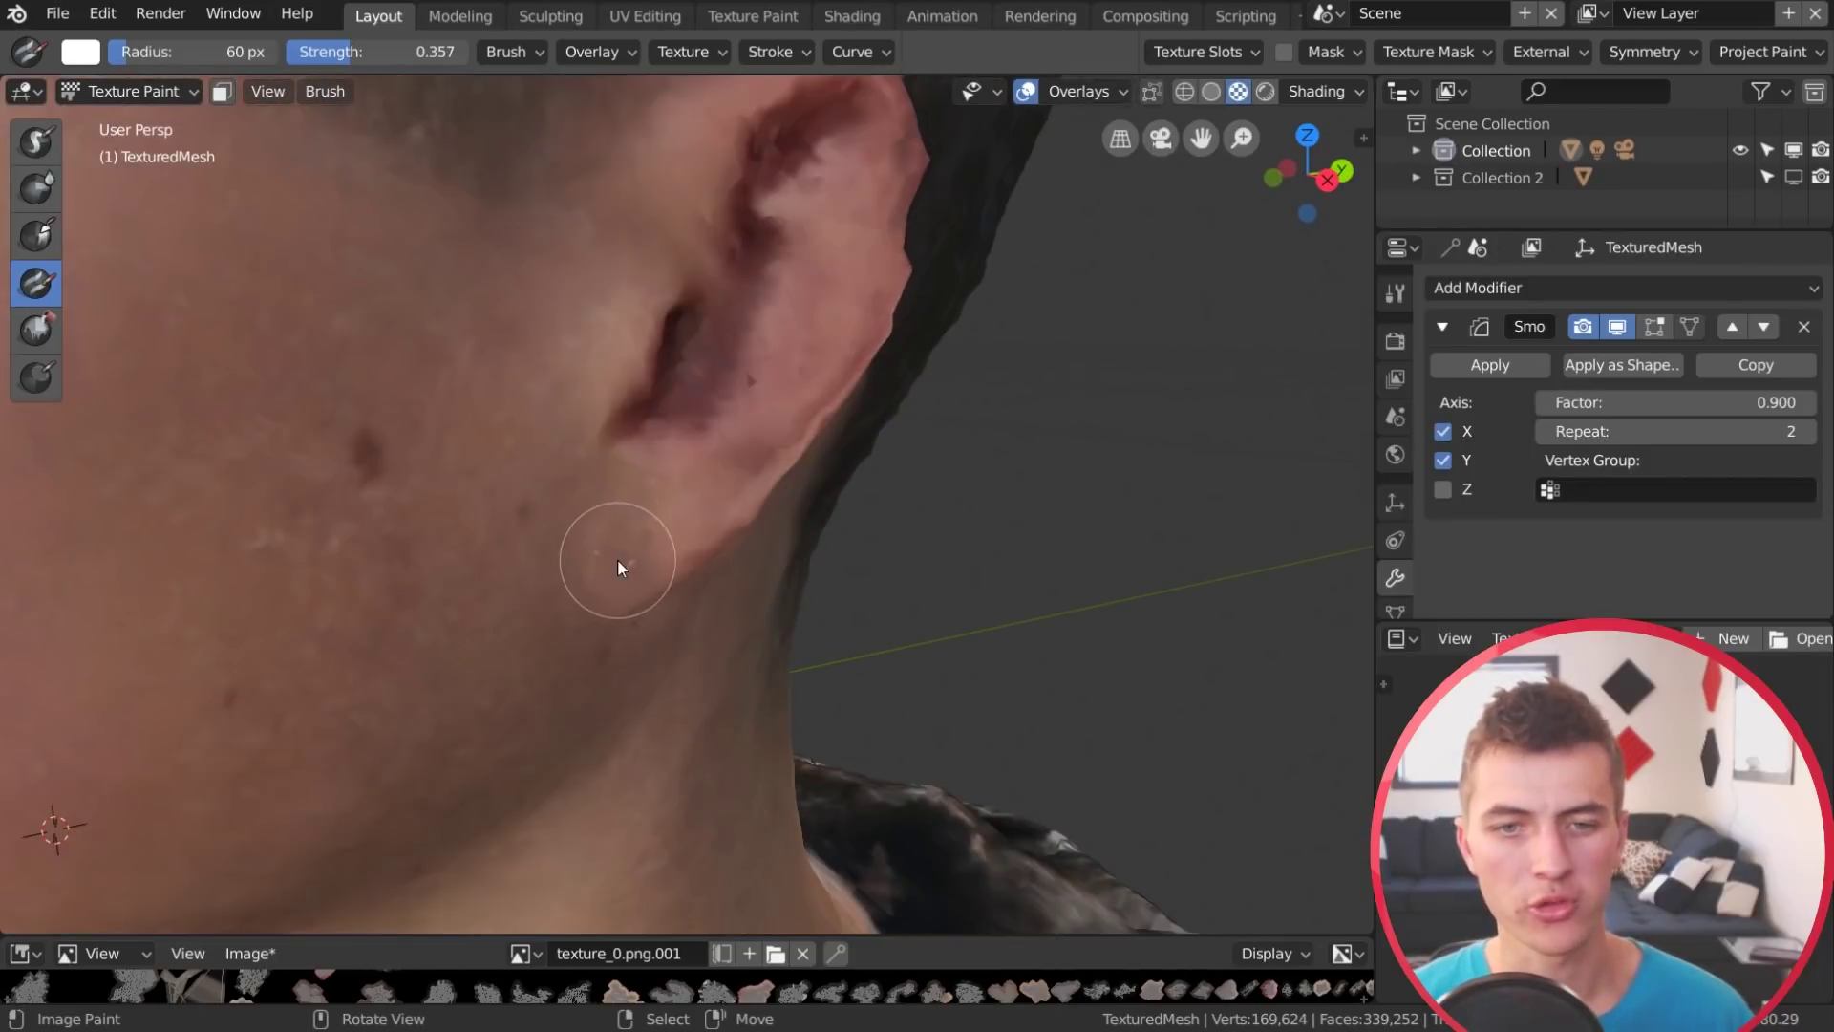
pyautogui.moveTo(688, 617); pyautogui.dragTo(523, 462, button='middle')
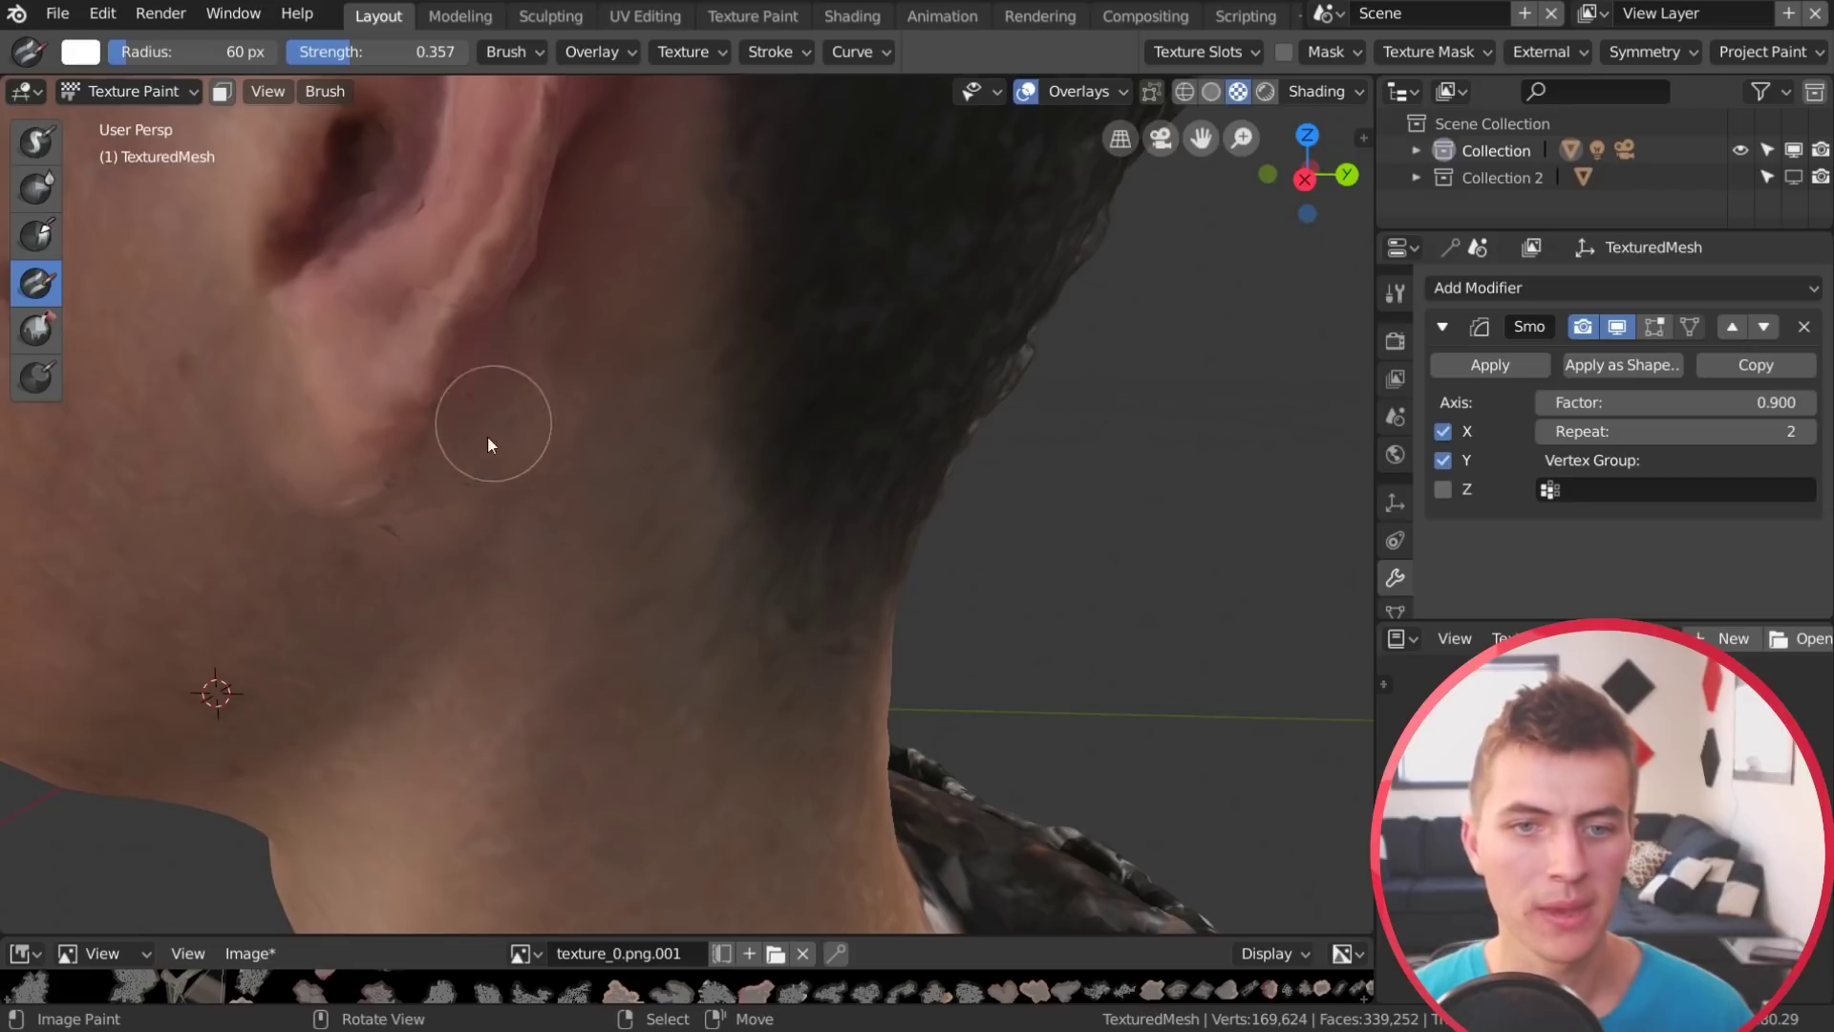
# Clone clean skin over the dark marks at the front of the neck above the collar's V-shaped opening
pyautogui.moveTo(429, 502)
pyautogui.mouseDown(button='middle')
pyautogui.moveTo(490, 606)
pyautogui.moveTo(563, 615)
pyautogui.moveTo(696, 716)
pyautogui.moveTo(749, 615)
pyautogui.moveTo(831, 557)
pyautogui.moveTo(908, 628)
pyautogui.moveTo(765, 635)
pyautogui.mouseUp(button='middle')
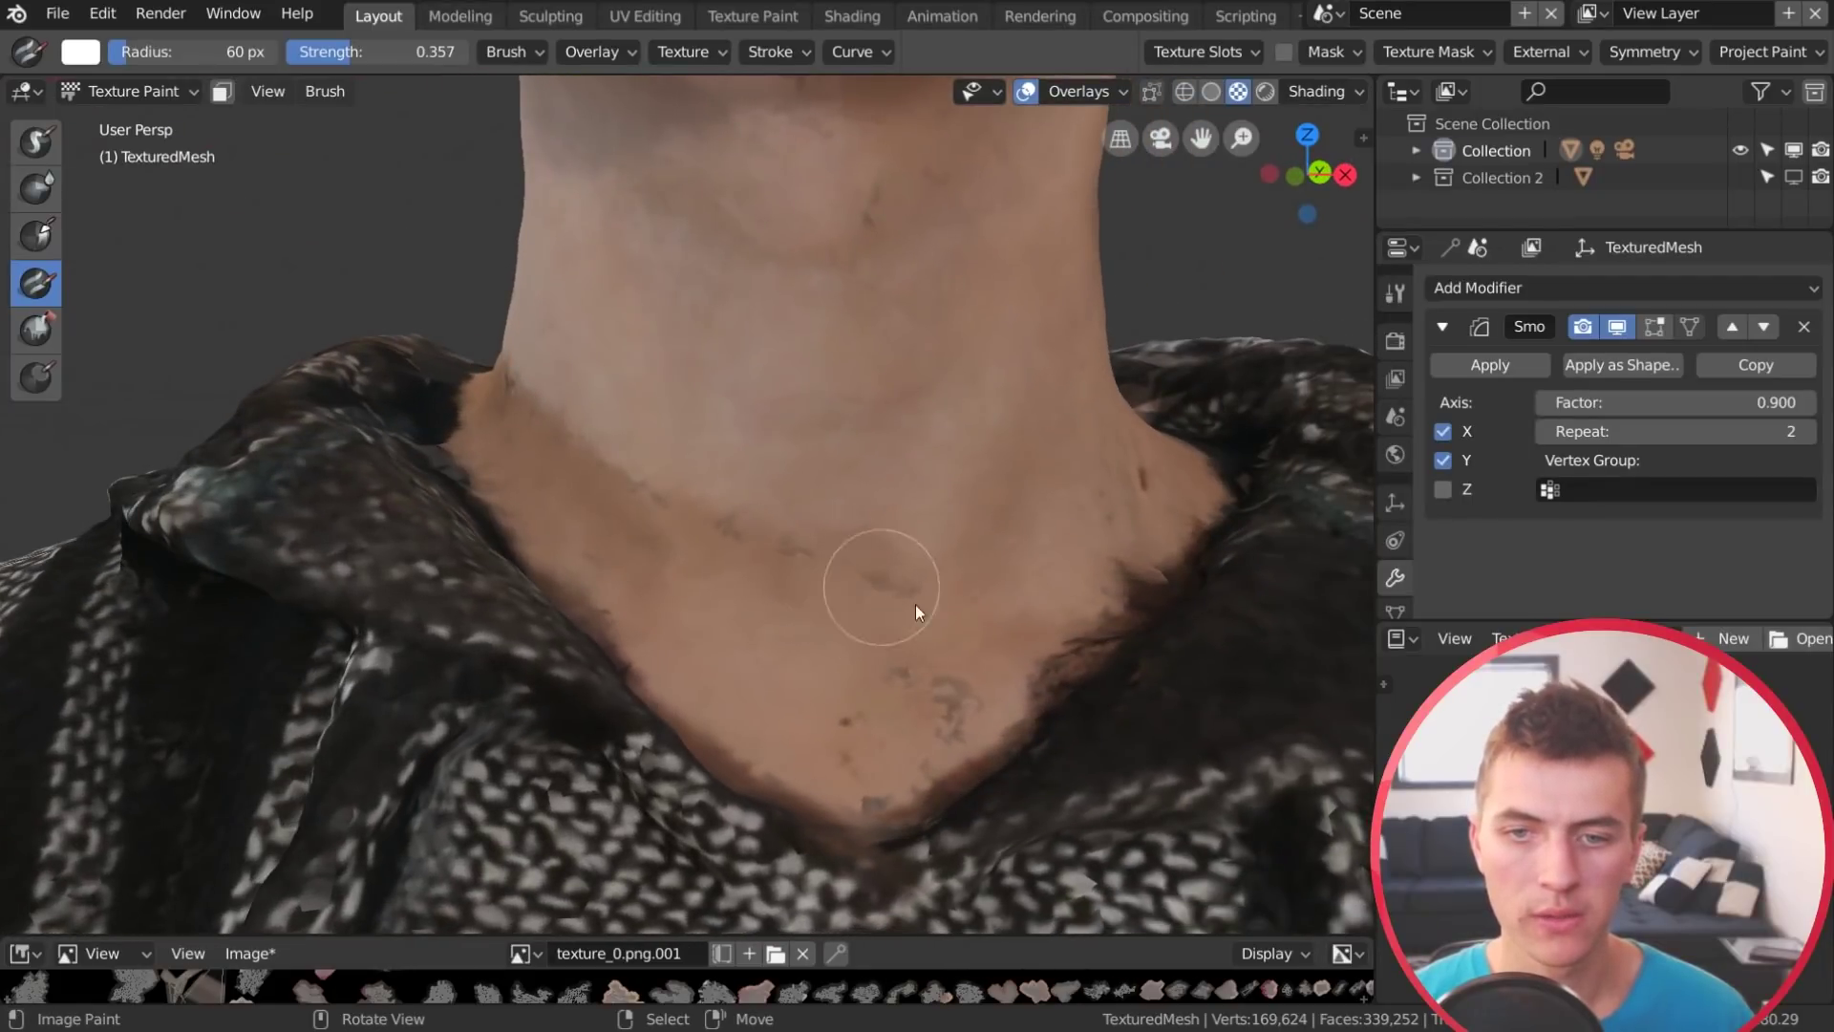
pyautogui.moveTo(738, 531)
pyautogui.keyDown('shift'); pyautogui.mouseDown(button='middle')
pyautogui.moveTo(843, 581)
pyautogui.moveTo(982, 438)
pyautogui.mouseUp(button='middle'); pyautogui.keyUp('shift')
pyautogui.moveTo(969, 370)
pyautogui.mouseDown(button='middle')
pyautogui.moveTo(867, 623)
pyautogui.moveTo(943, 698)
pyautogui.moveTo(828, 640)
pyautogui.moveTo(844, 667)
pyautogui.mouseUp(button='middle')
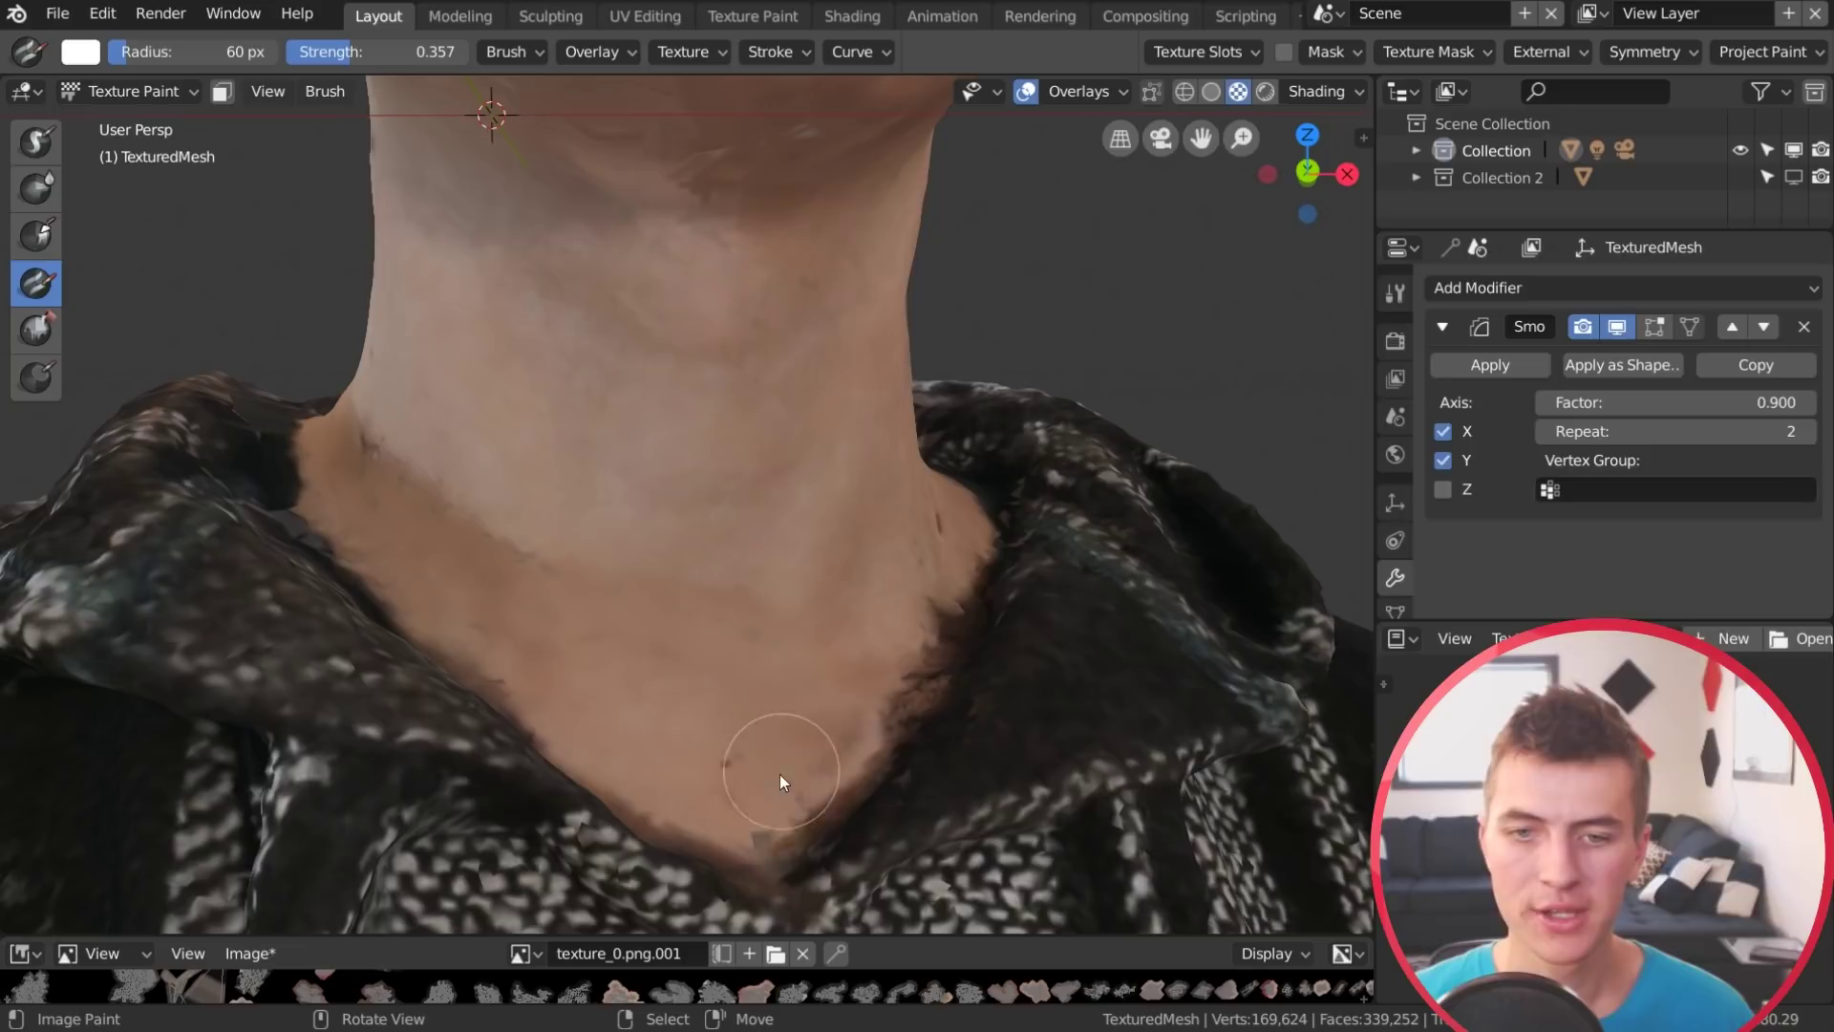
# Clone clean skin over the dark marks on the side and back of the neck just above the hoodie collar
pyautogui.moveTo(777, 823)
pyautogui.mouseDown(button='middle')
pyautogui.moveTo(705, 765)
pyautogui.moveTo(478, 675)
pyautogui.moveTo(646, 708)
pyautogui.mouseUp(button='middle')
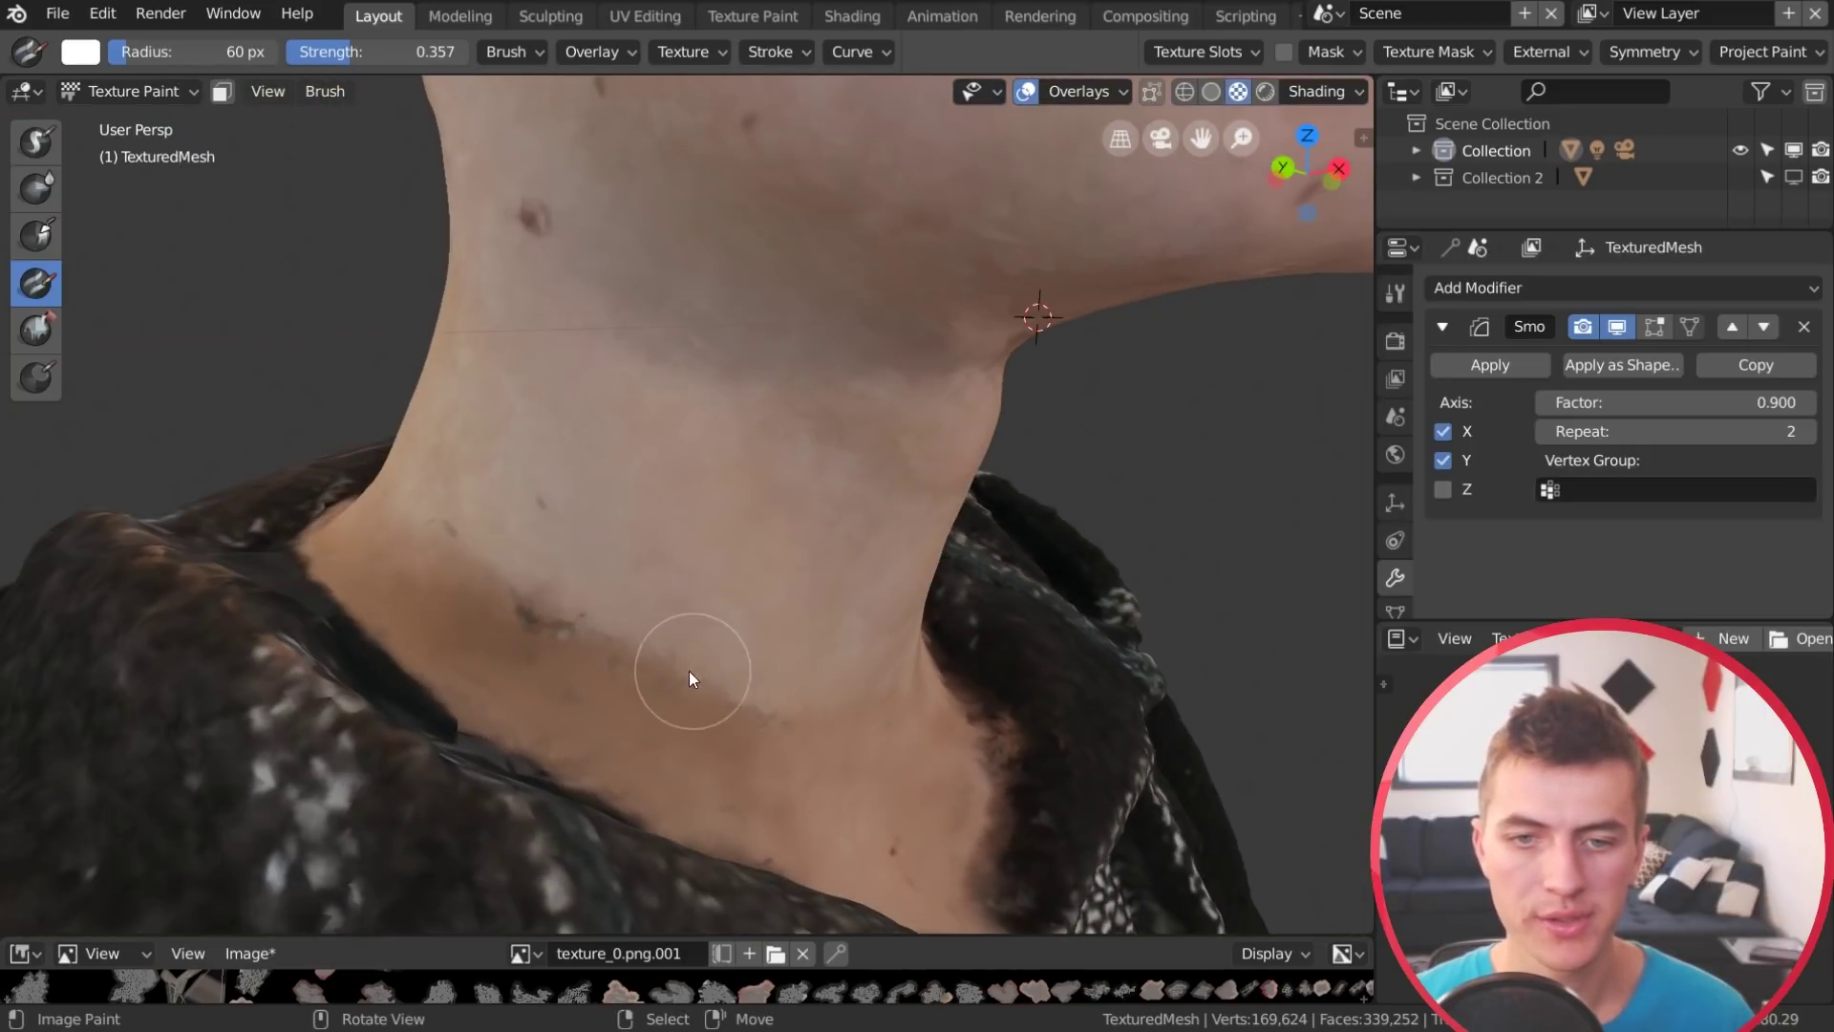
pyautogui.moveTo(532, 610)
pyautogui.mouseDown()
pyautogui.moveTo(634, 644)
pyautogui.moveTo(371, 530)
pyautogui.moveTo(615, 644)
pyautogui.mouseUp()
pyautogui.moveTo(840, 754)
pyautogui.mouseDown(button='middle')
pyautogui.moveTo(381, 656)
pyautogui.moveTo(410, 749)
pyautogui.mouseUp(button='middle')
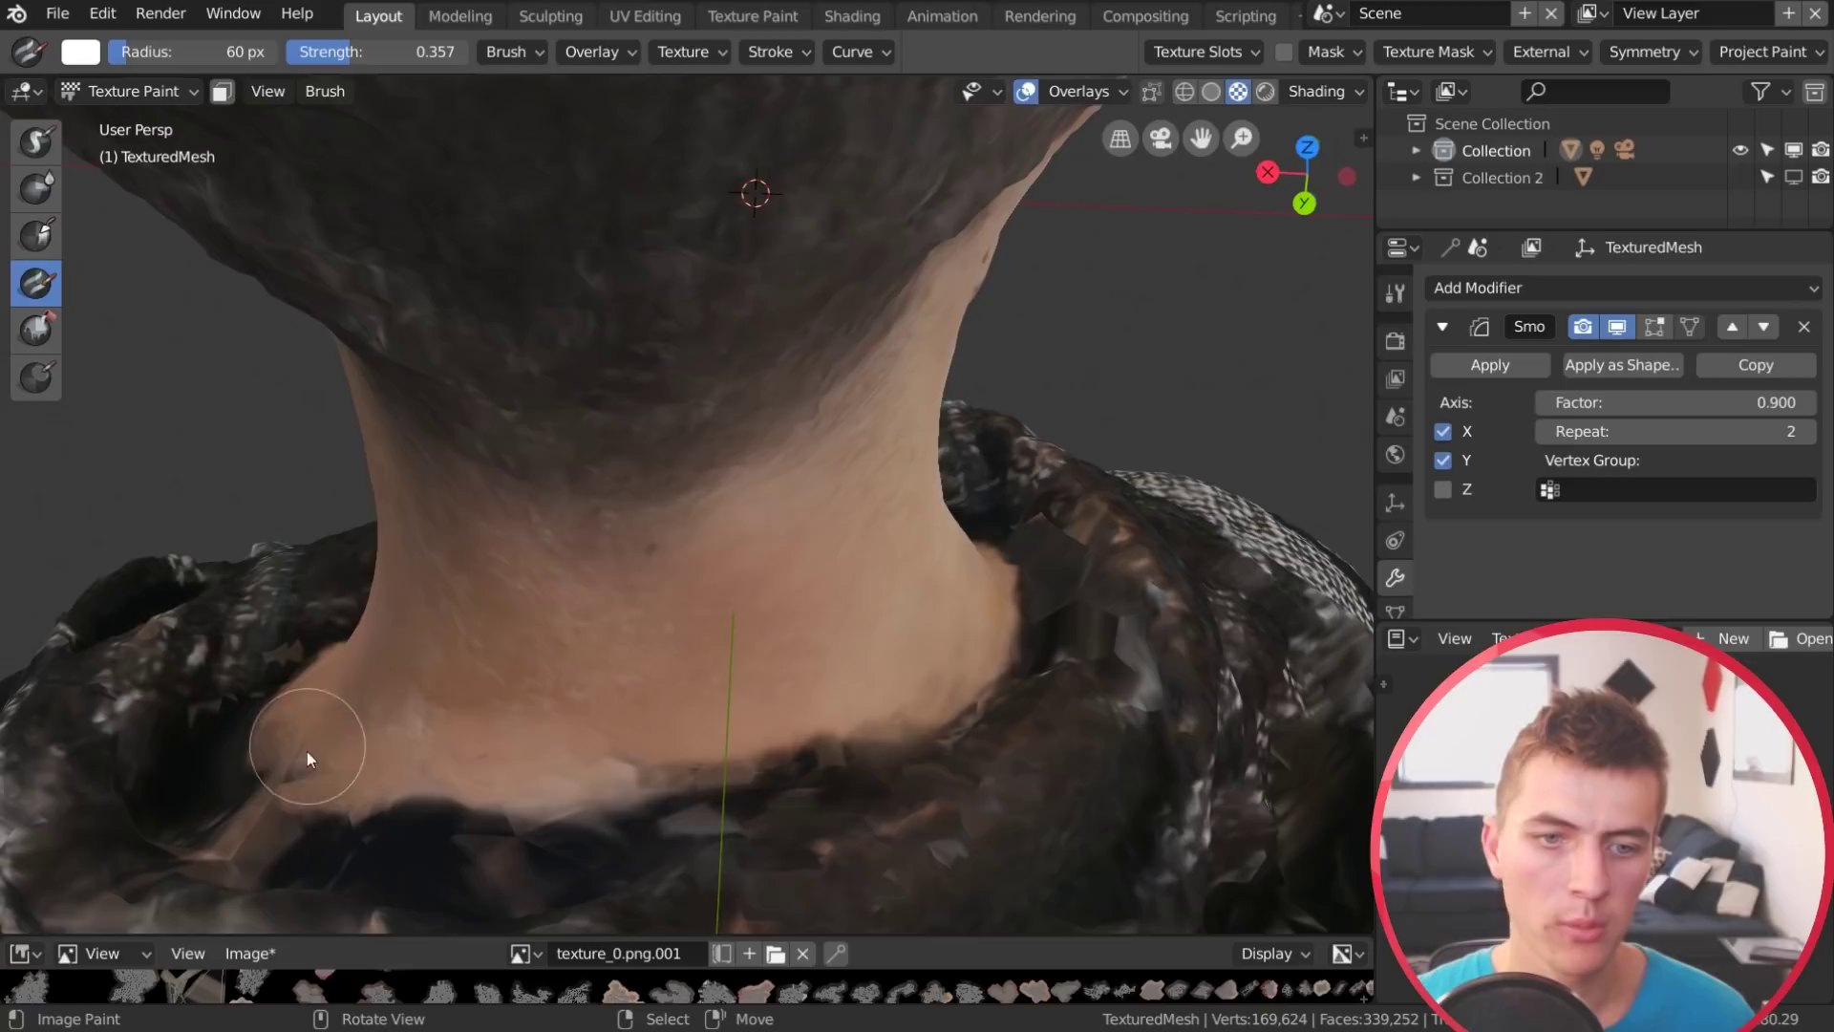
pyautogui.moveTo(341, 741)
pyautogui.mouseDown()
pyautogui.moveTo(708, 777)
pyautogui.moveTo(877, 724)
pyautogui.mouseUp()
pyautogui.moveTo(844, 749)
pyautogui.mouseDown(button='middle')
pyautogui.moveTo(910, 718)
pyautogui.moveTo(887, 771)
pyautogui.moveTo(1030, 748)
pyautogui.moveTo(797, 703)
pyautogui.moveTo(924, 799)
pyautogui.moveTo(611, 597)
pyautogui.mouseUp(button='middle')
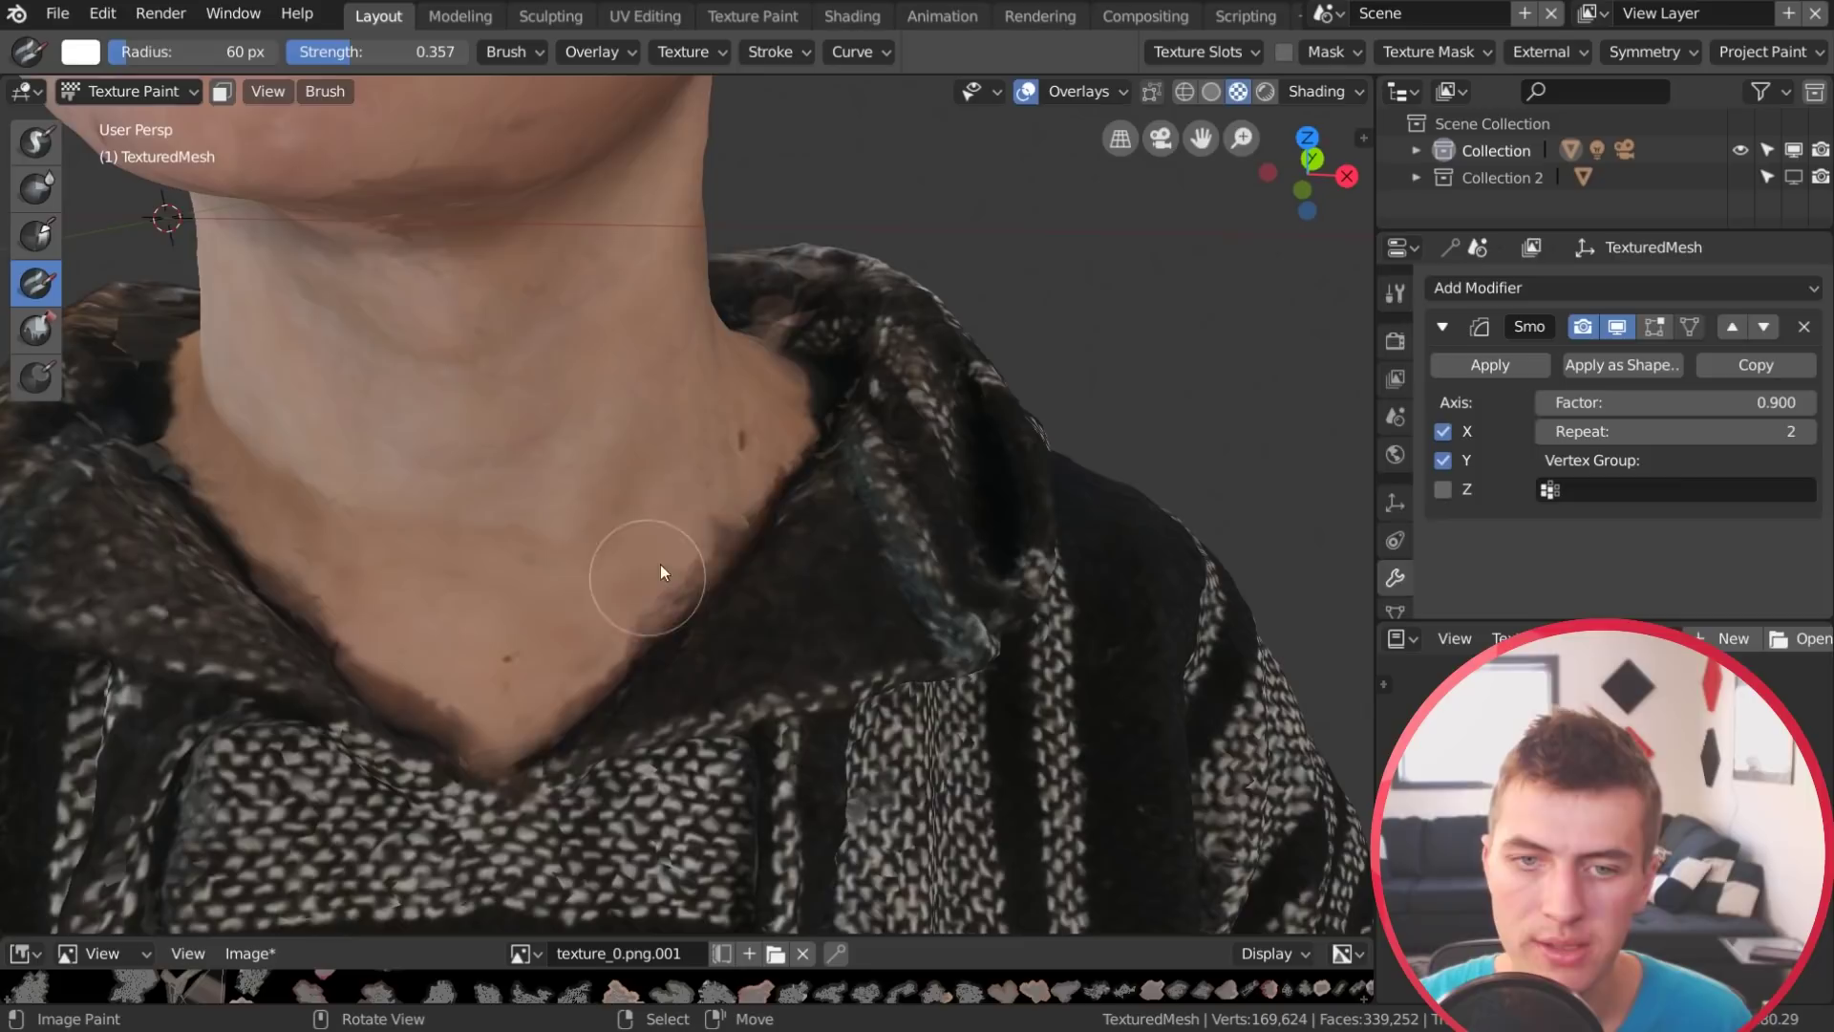
pyautogui.click(566, 663)
pyautogui.hotkey('ctrl', 'z')
# Clone the eye white over the reddish lower edge and inner corner of the model's left eye
pyautogui.scroll(-3, 709, 489)
pyautogui.moveTo(709, 489); pyautogui.dragTo(960, 652, button='middle')
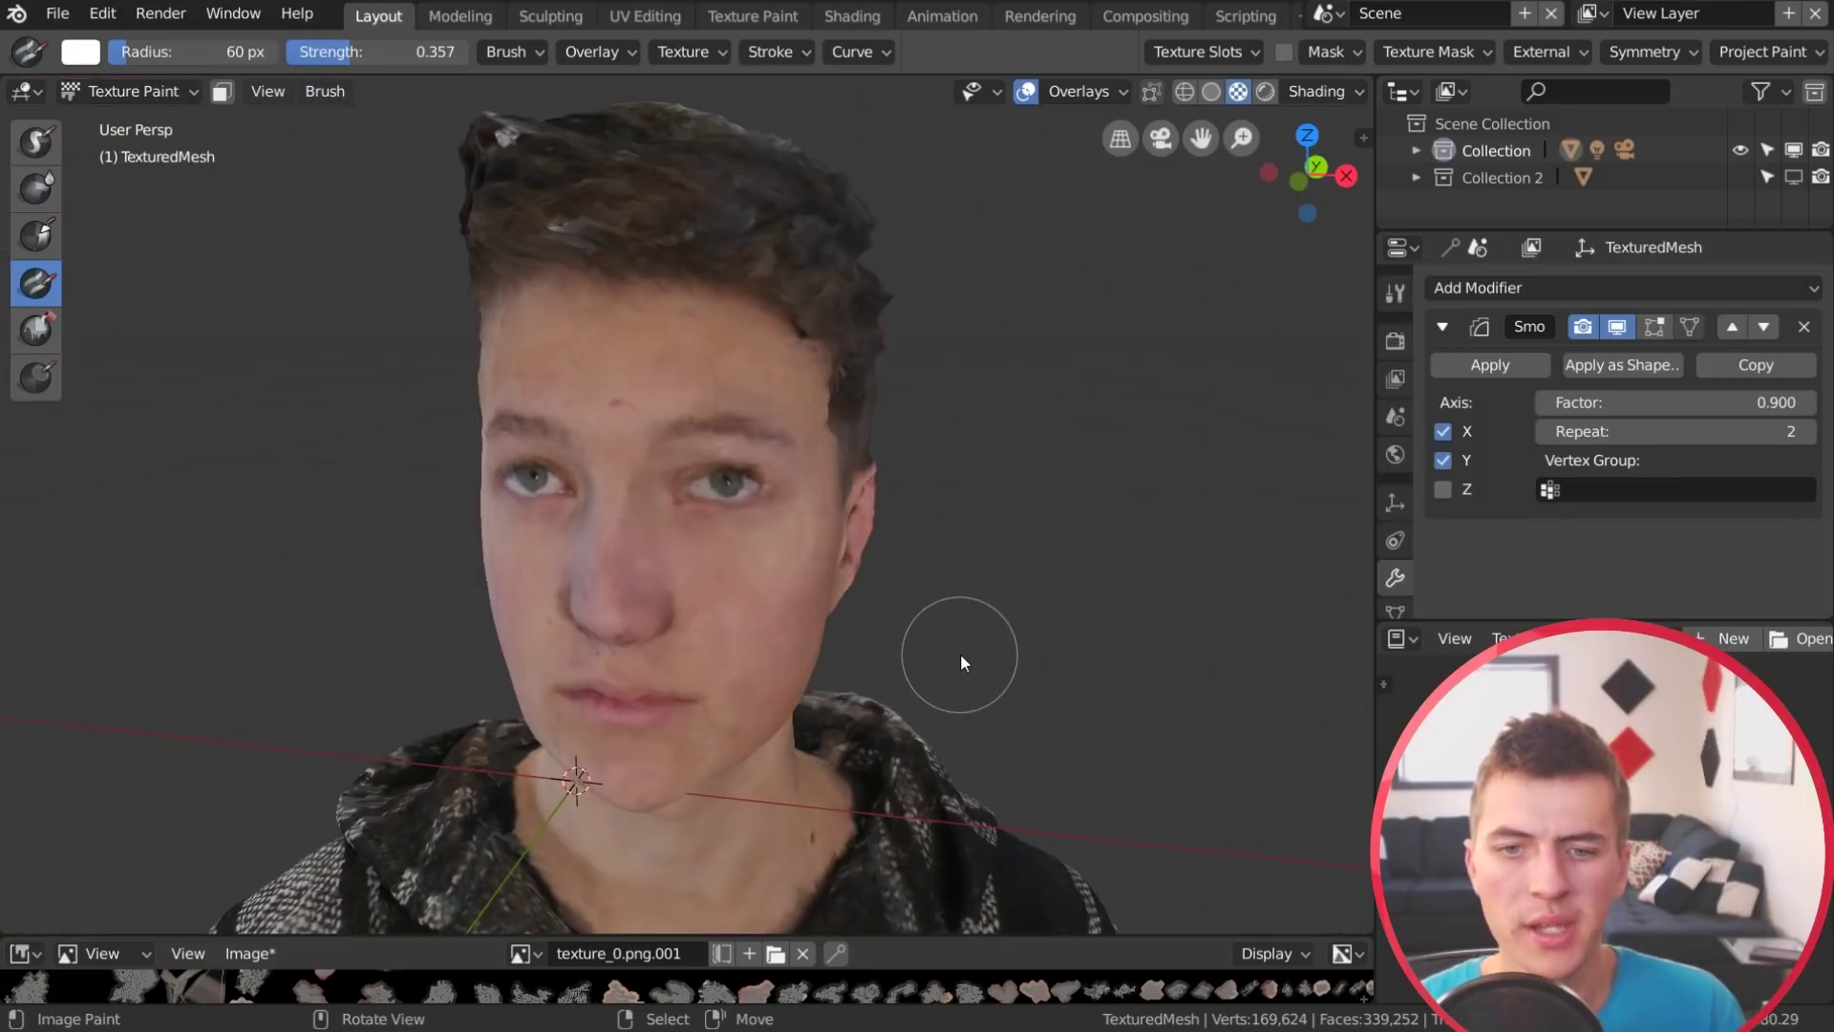
pyautogui.scroll(5, 994, 646)
pyautogui.scroll(8, 1028, 580)
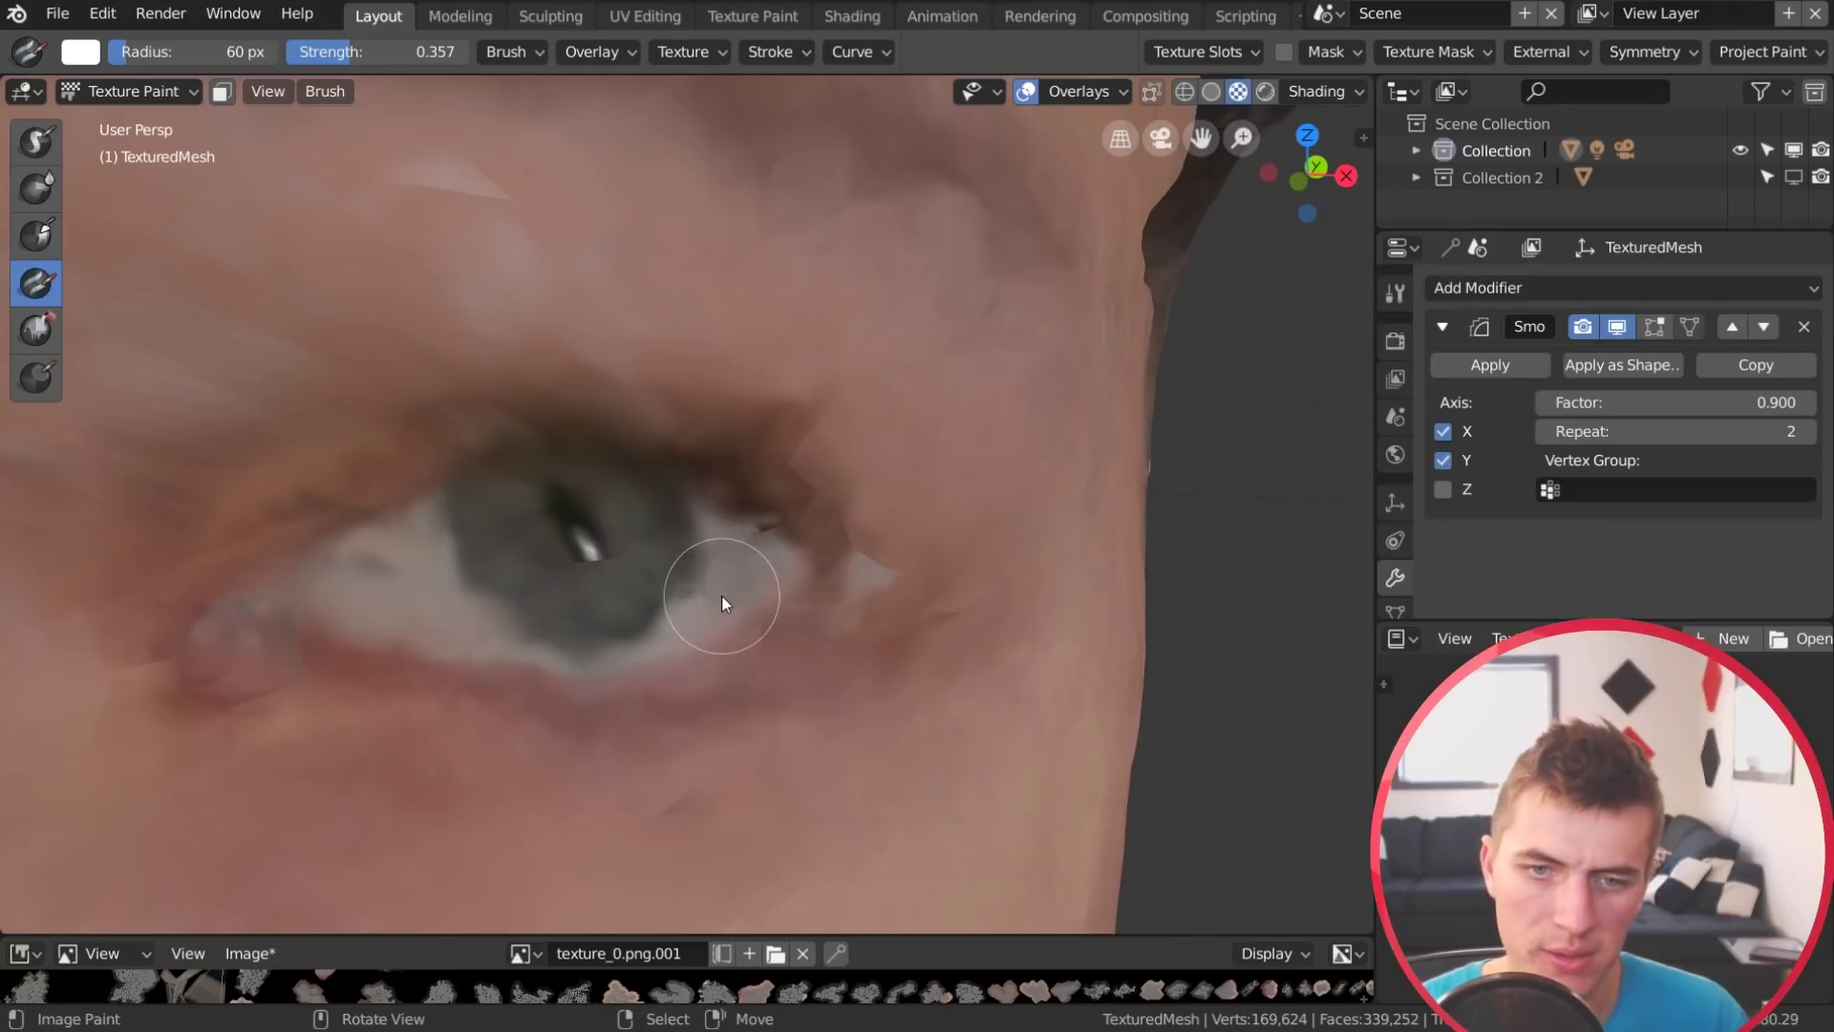
pyautogui.moveTo(708, 610)
pyautogui.mouseDown()
pyautogui.moveTo(684, 561)
pyautogui.moveTo(741, 573)
pyautogui.moveTo(580, 666)
pyautogui.mouseUp()
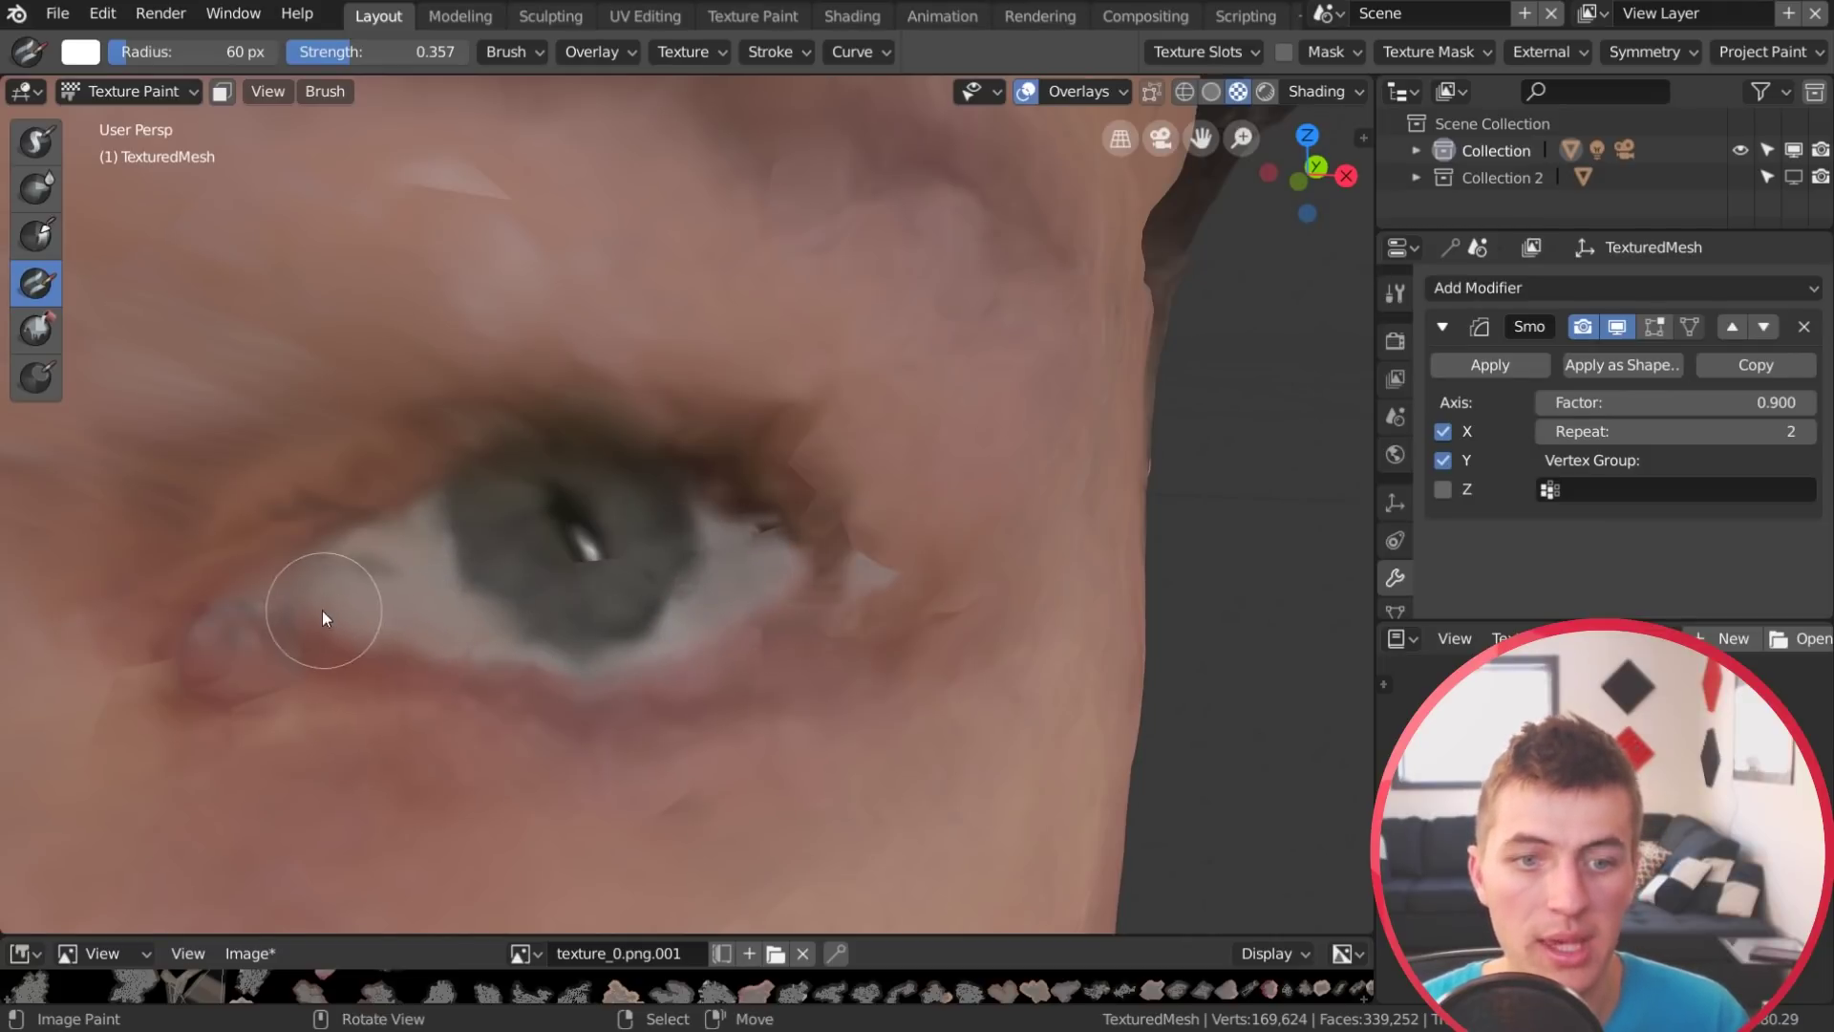
pyautogui.moveTo(296, 616); pyautogui.dragTo(409, 628)
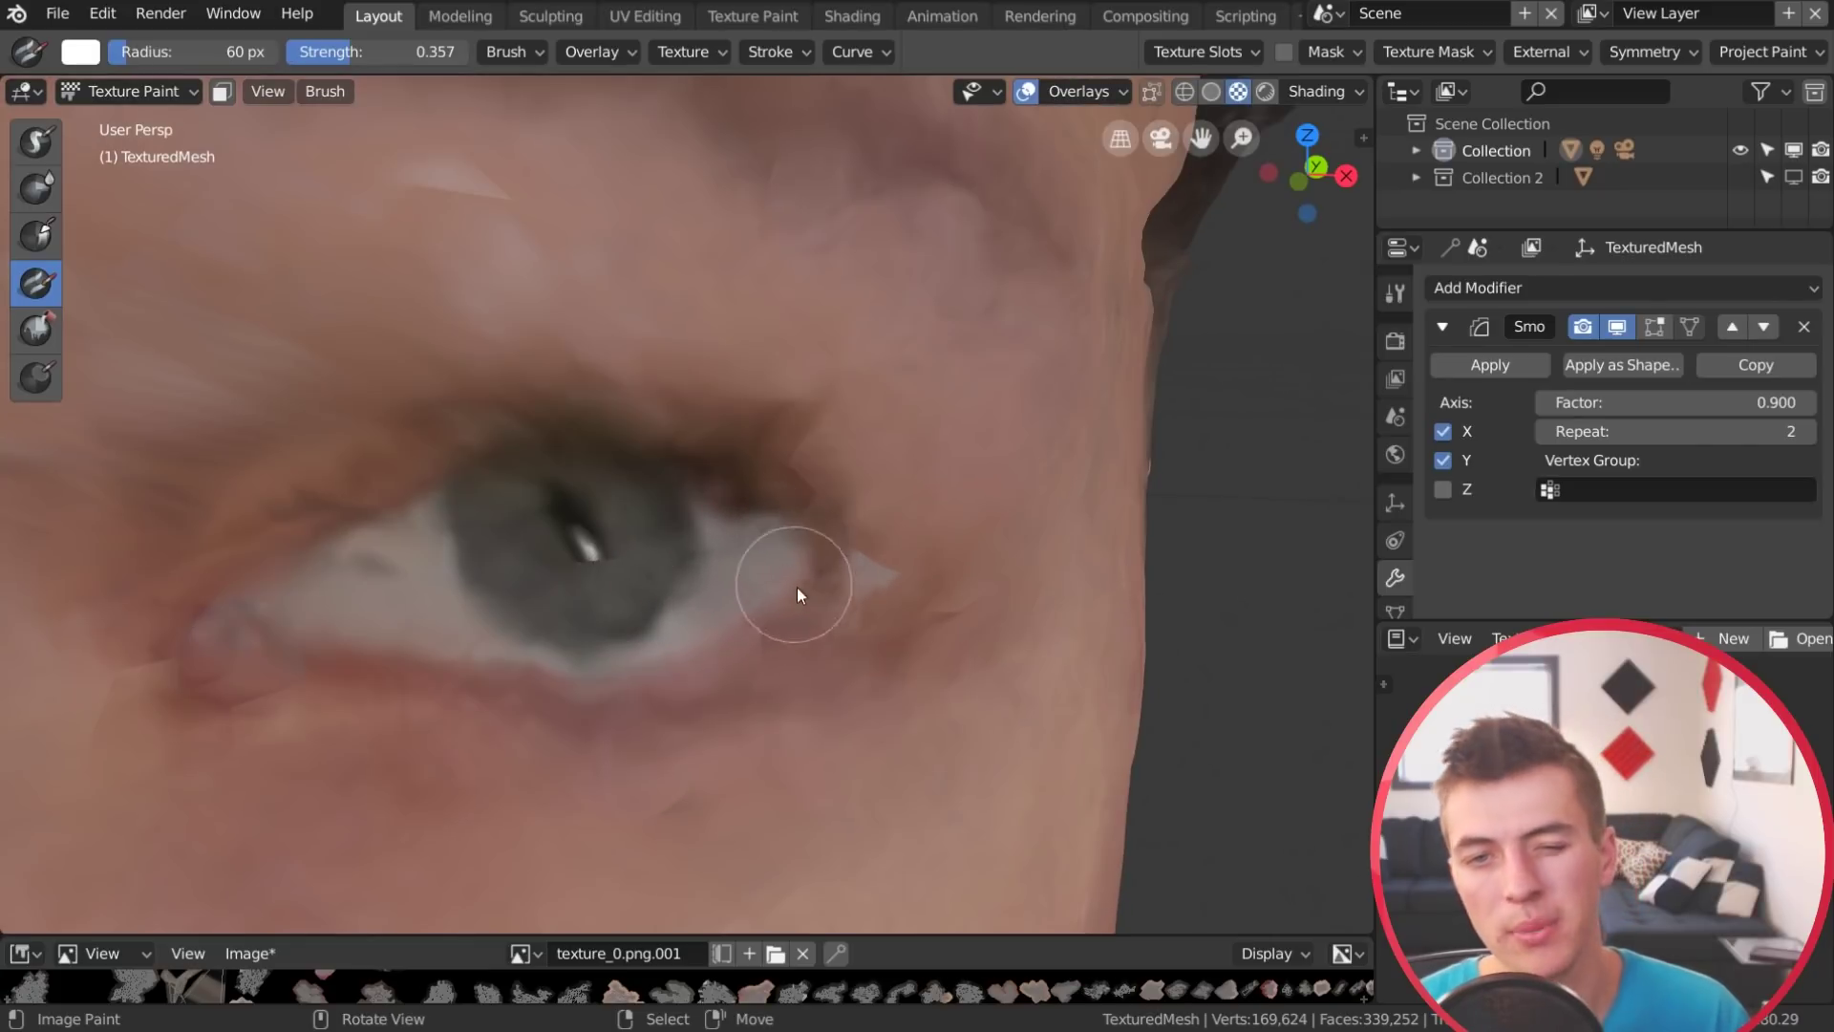
# Examine the model's right eye and the rest of the face for remaining texture blemishes
pyautogui.scroll(-8, 866, 614)
pyautogui.moveTo(753, 619)
pyautogui.mouseDown(button='middle')
pyautogui.moveTo(798, 611)
pyautogui.moveTo(767, 637)
pyautogui.mouseUp(button='middle')
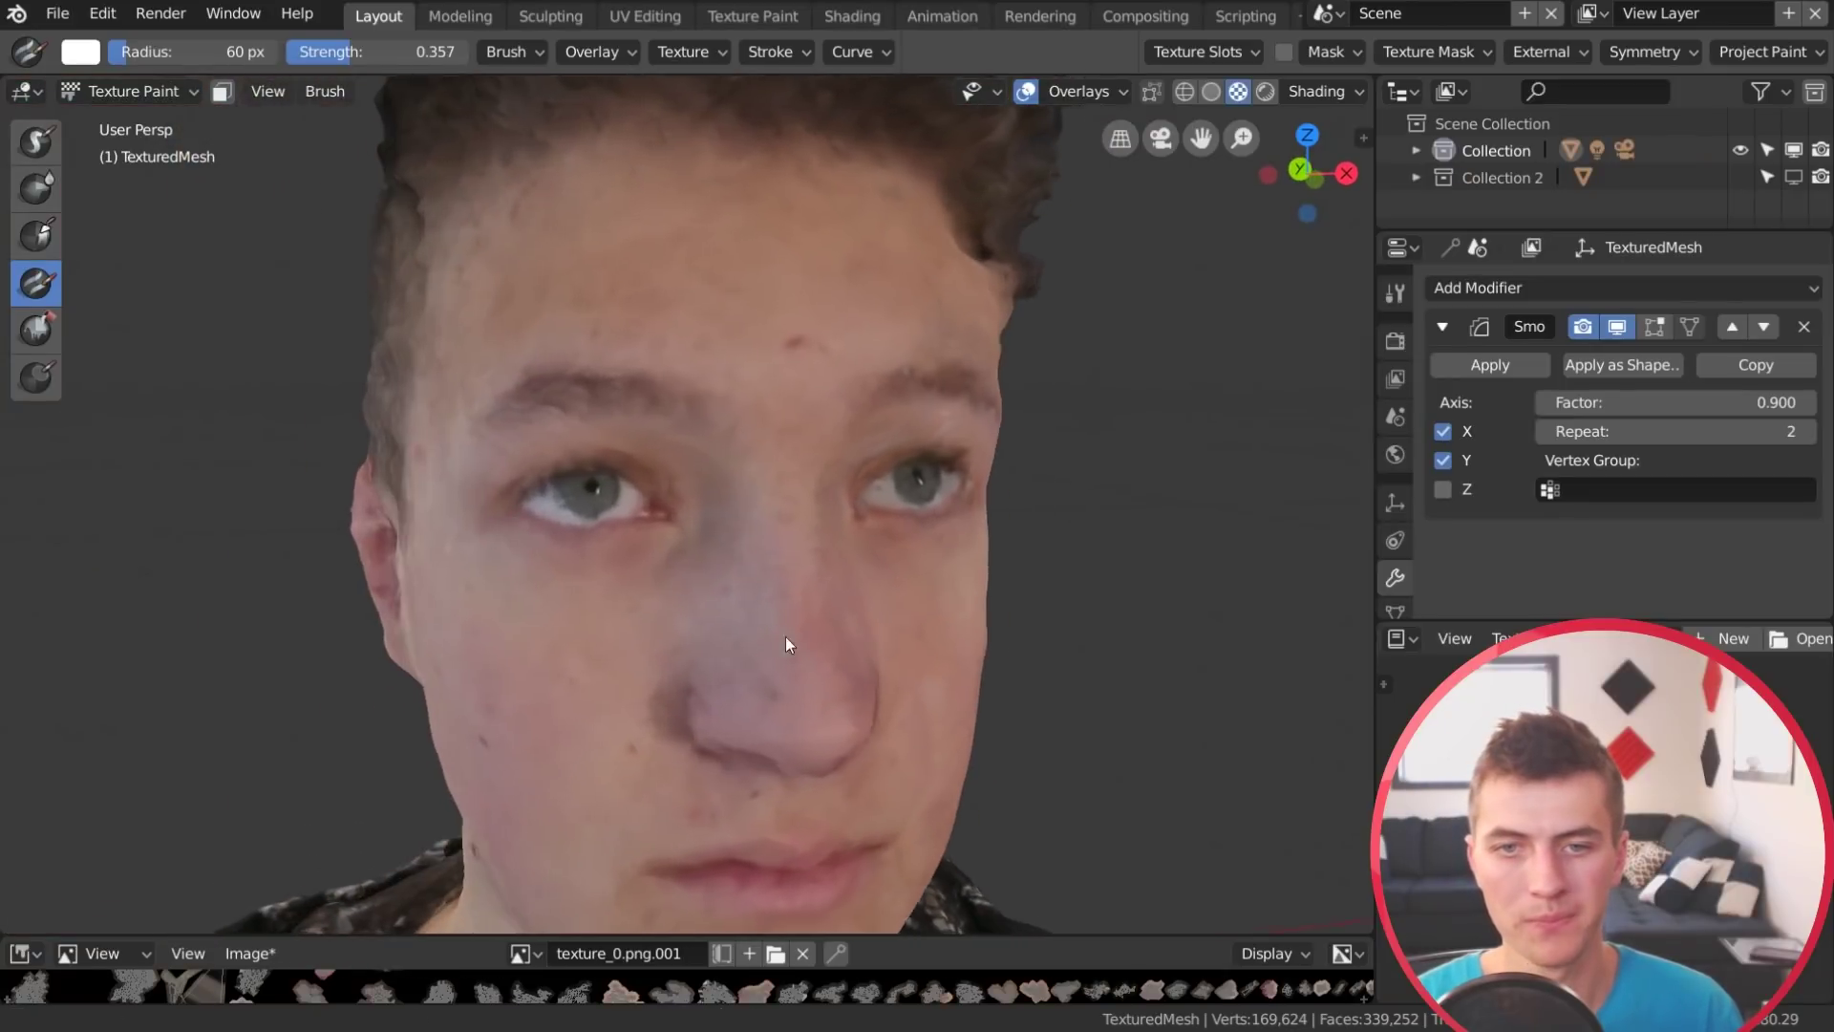
pyautogui.scroll(8, 766, 644)
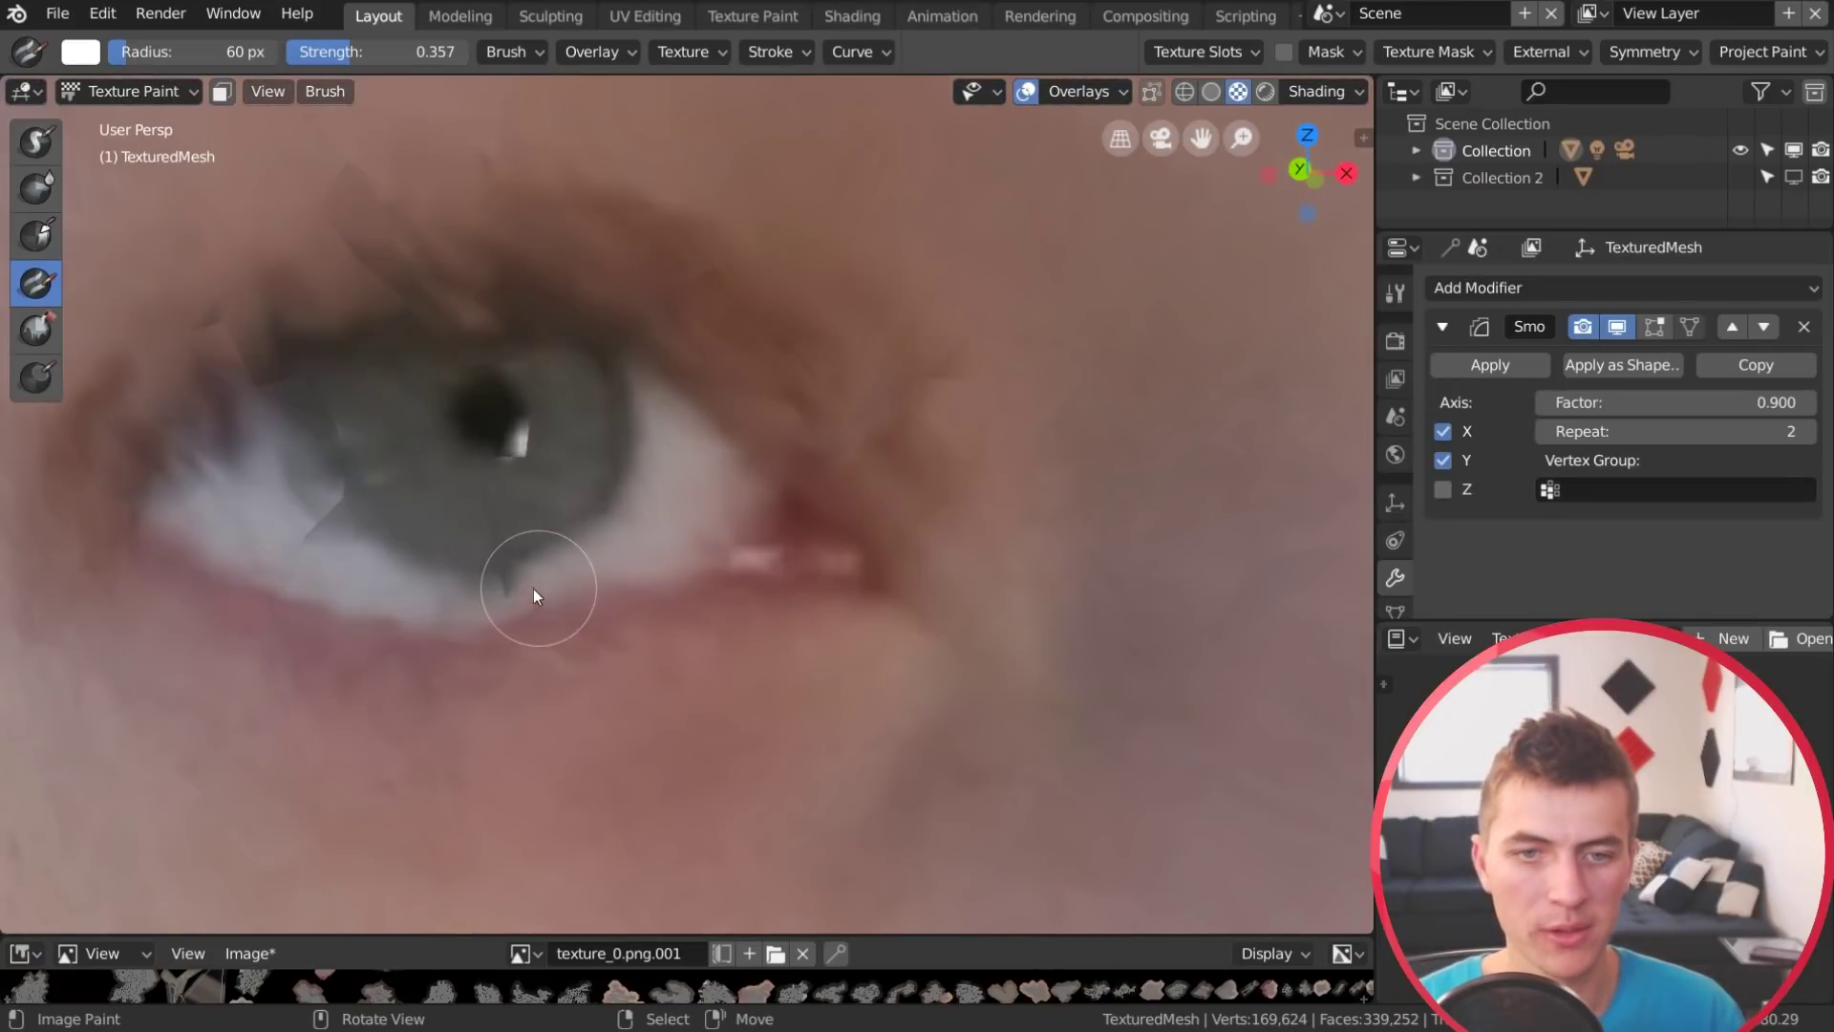
pyautogui.scroll(-4, 294, 516)
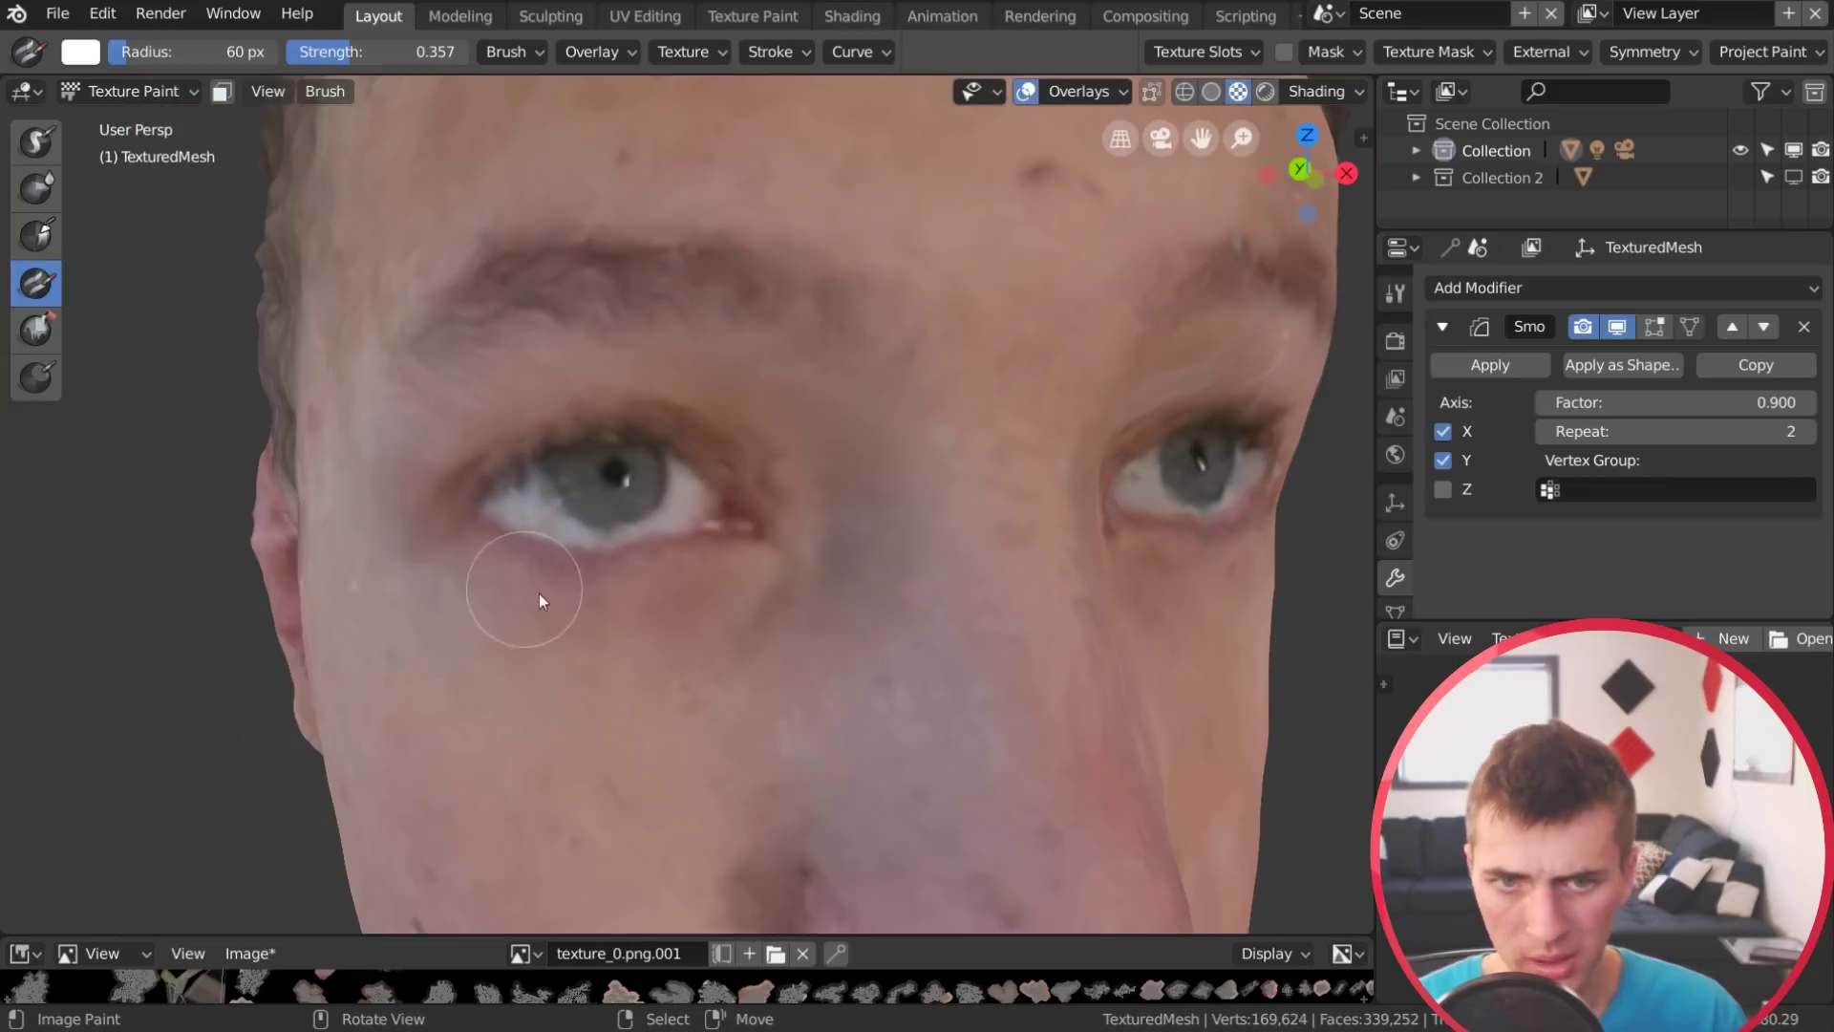
pyautogui.scroll(-2, 926, 584)
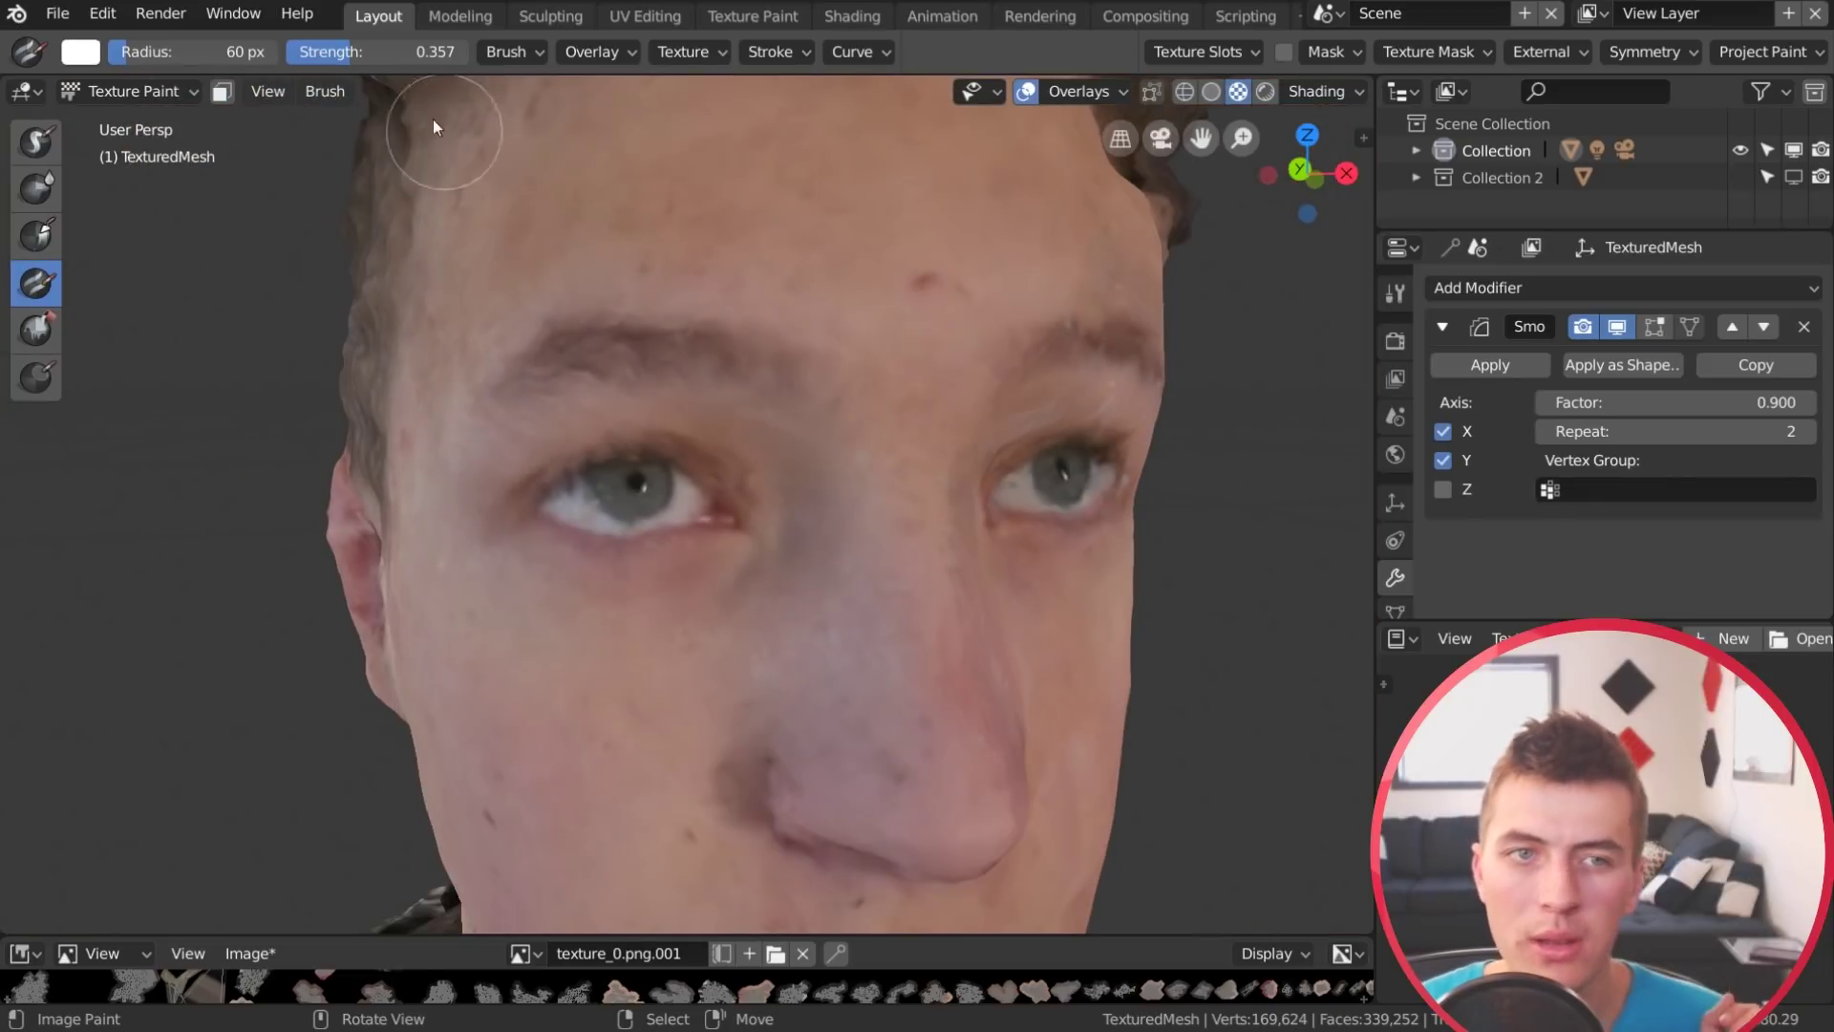
pyautogui.scroll(-2, 401, 103)
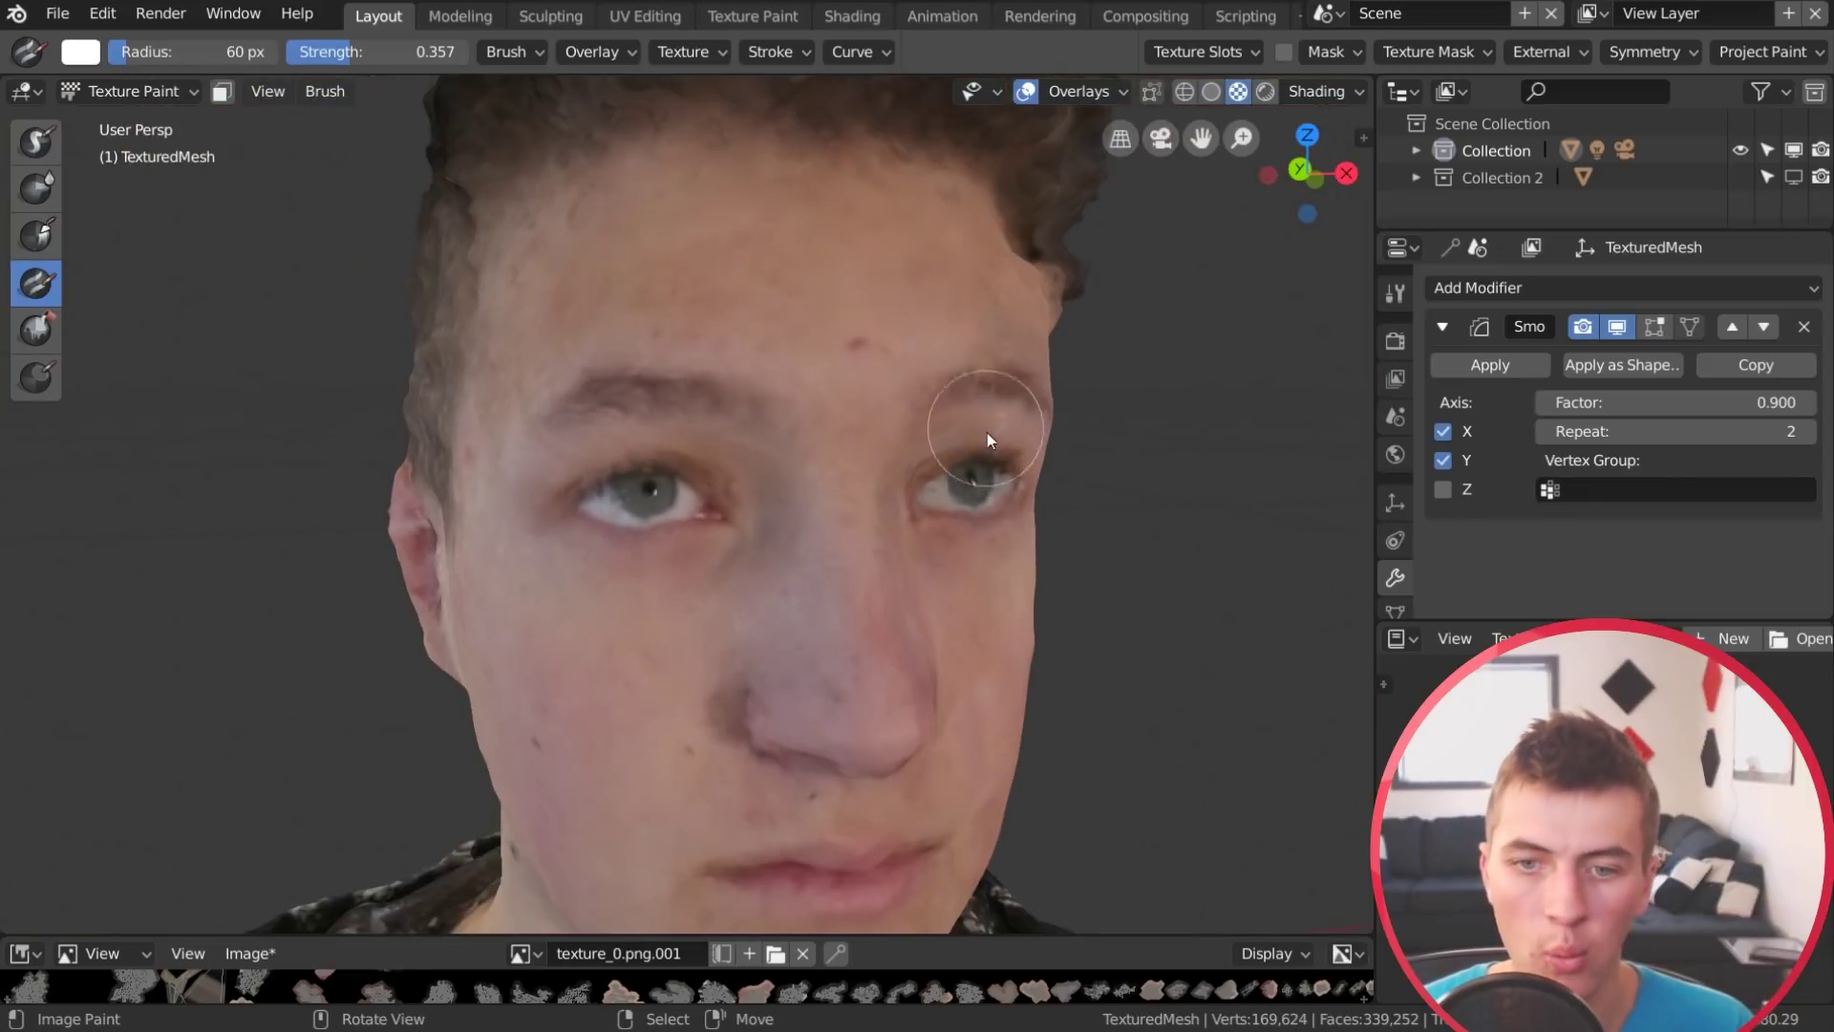
# Switch the head mesh to Sculpt Mode and inspect the nose, lips and chin in profile
pyautogui.click(126, 90)
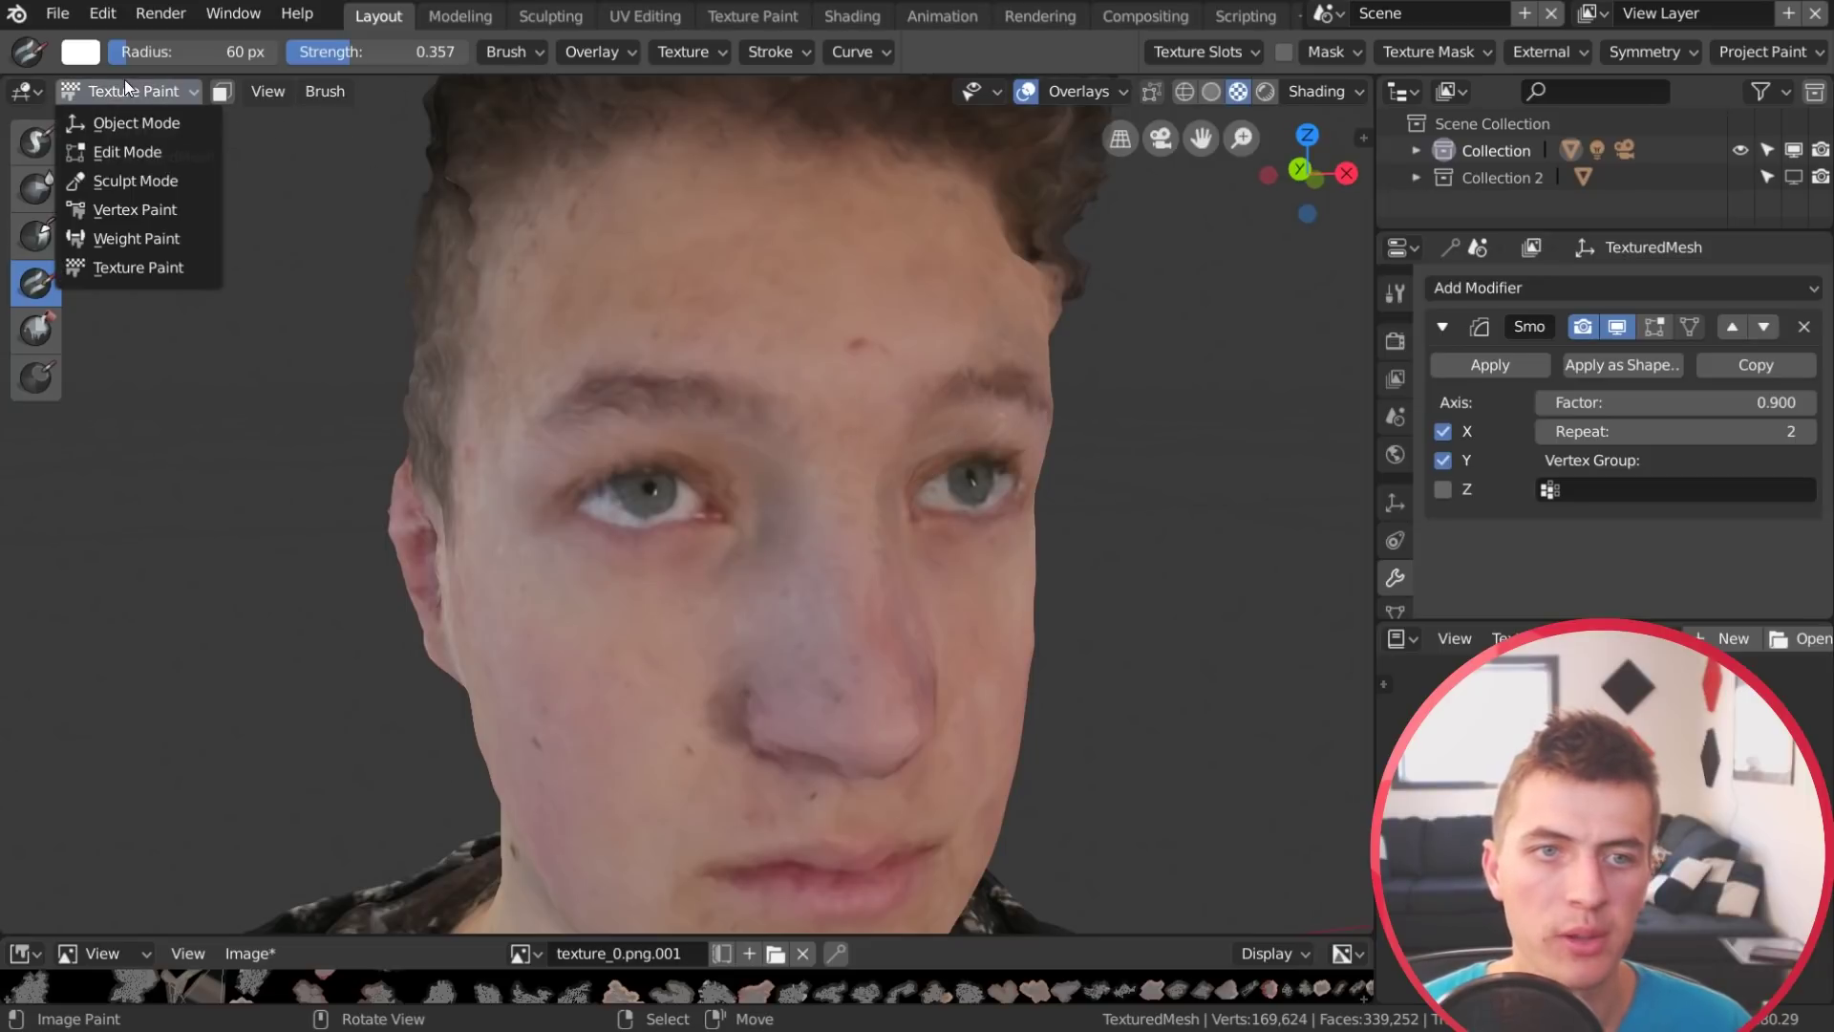
pyautogui.click(156, 189)
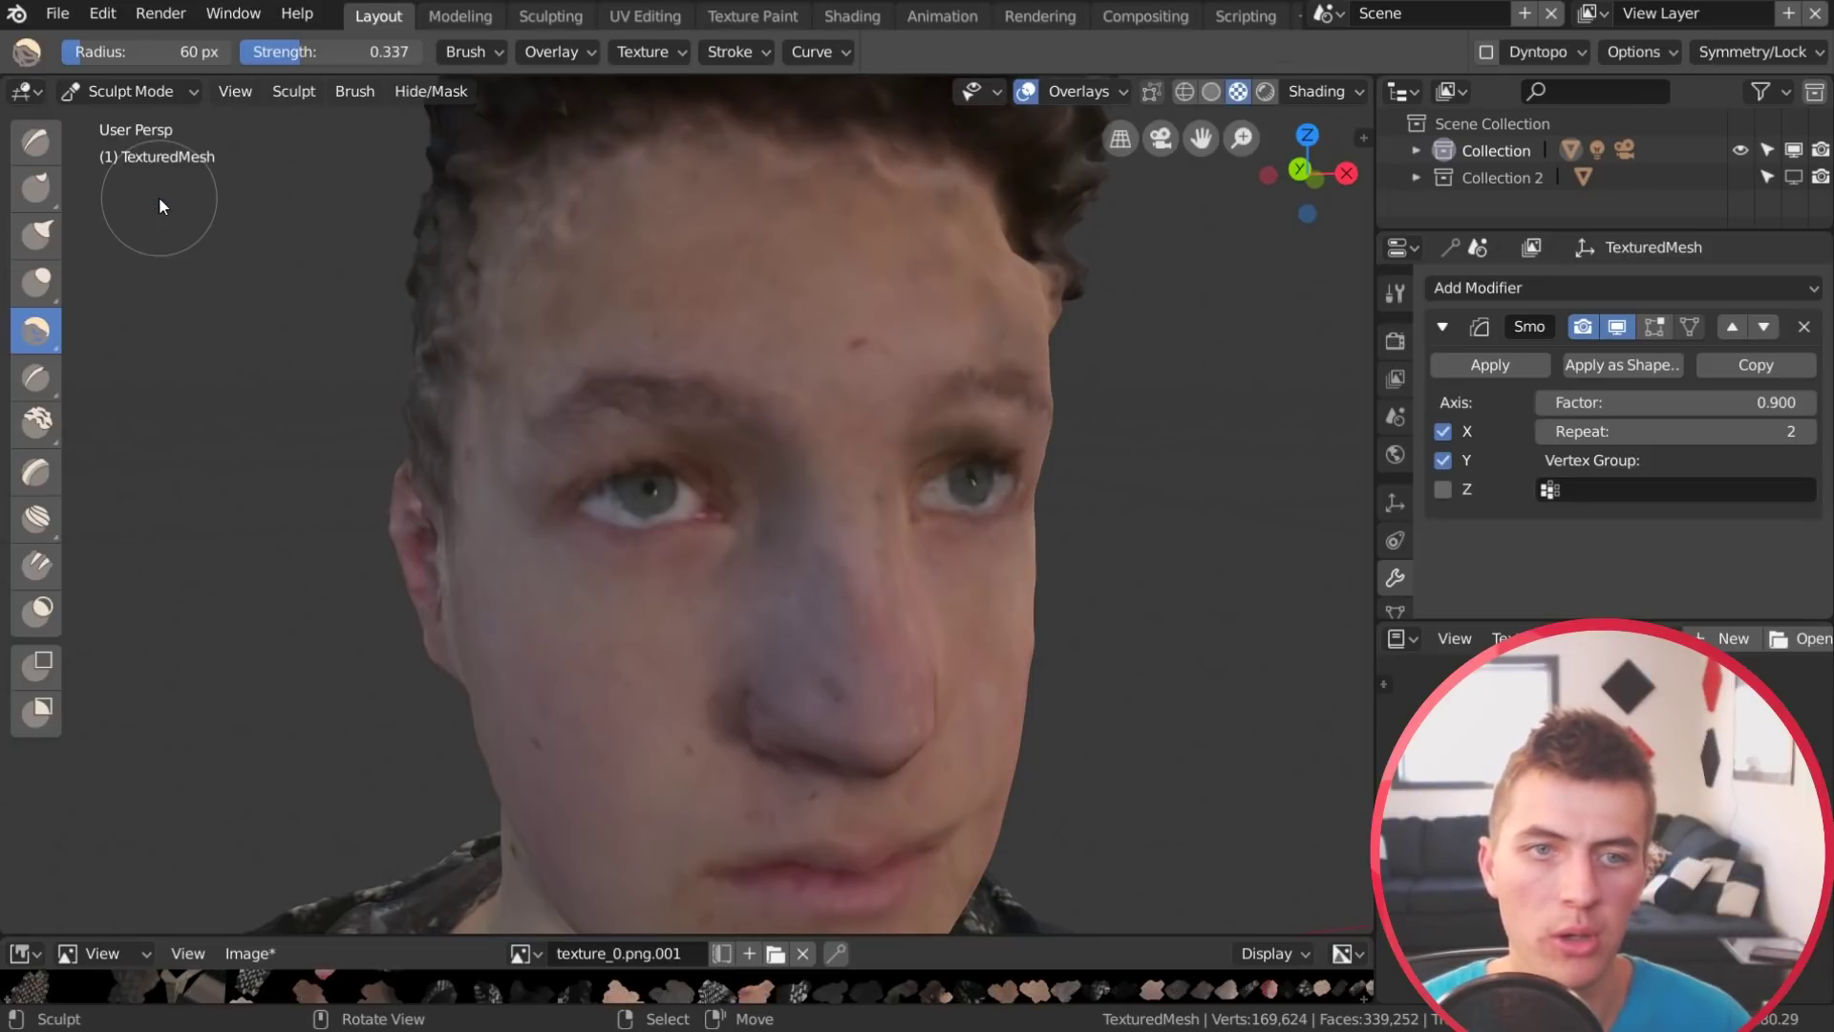
pyautogui.click(52, 12)
pyautogui.moveTo(965, 474); pyautogui.dragTo(574, 552, button='middle')
pyautogui.scroll(3, 950, 415)
pyautogui.moveTo(950, 415); pyautogui.dragTo(784, 482, button='middle')
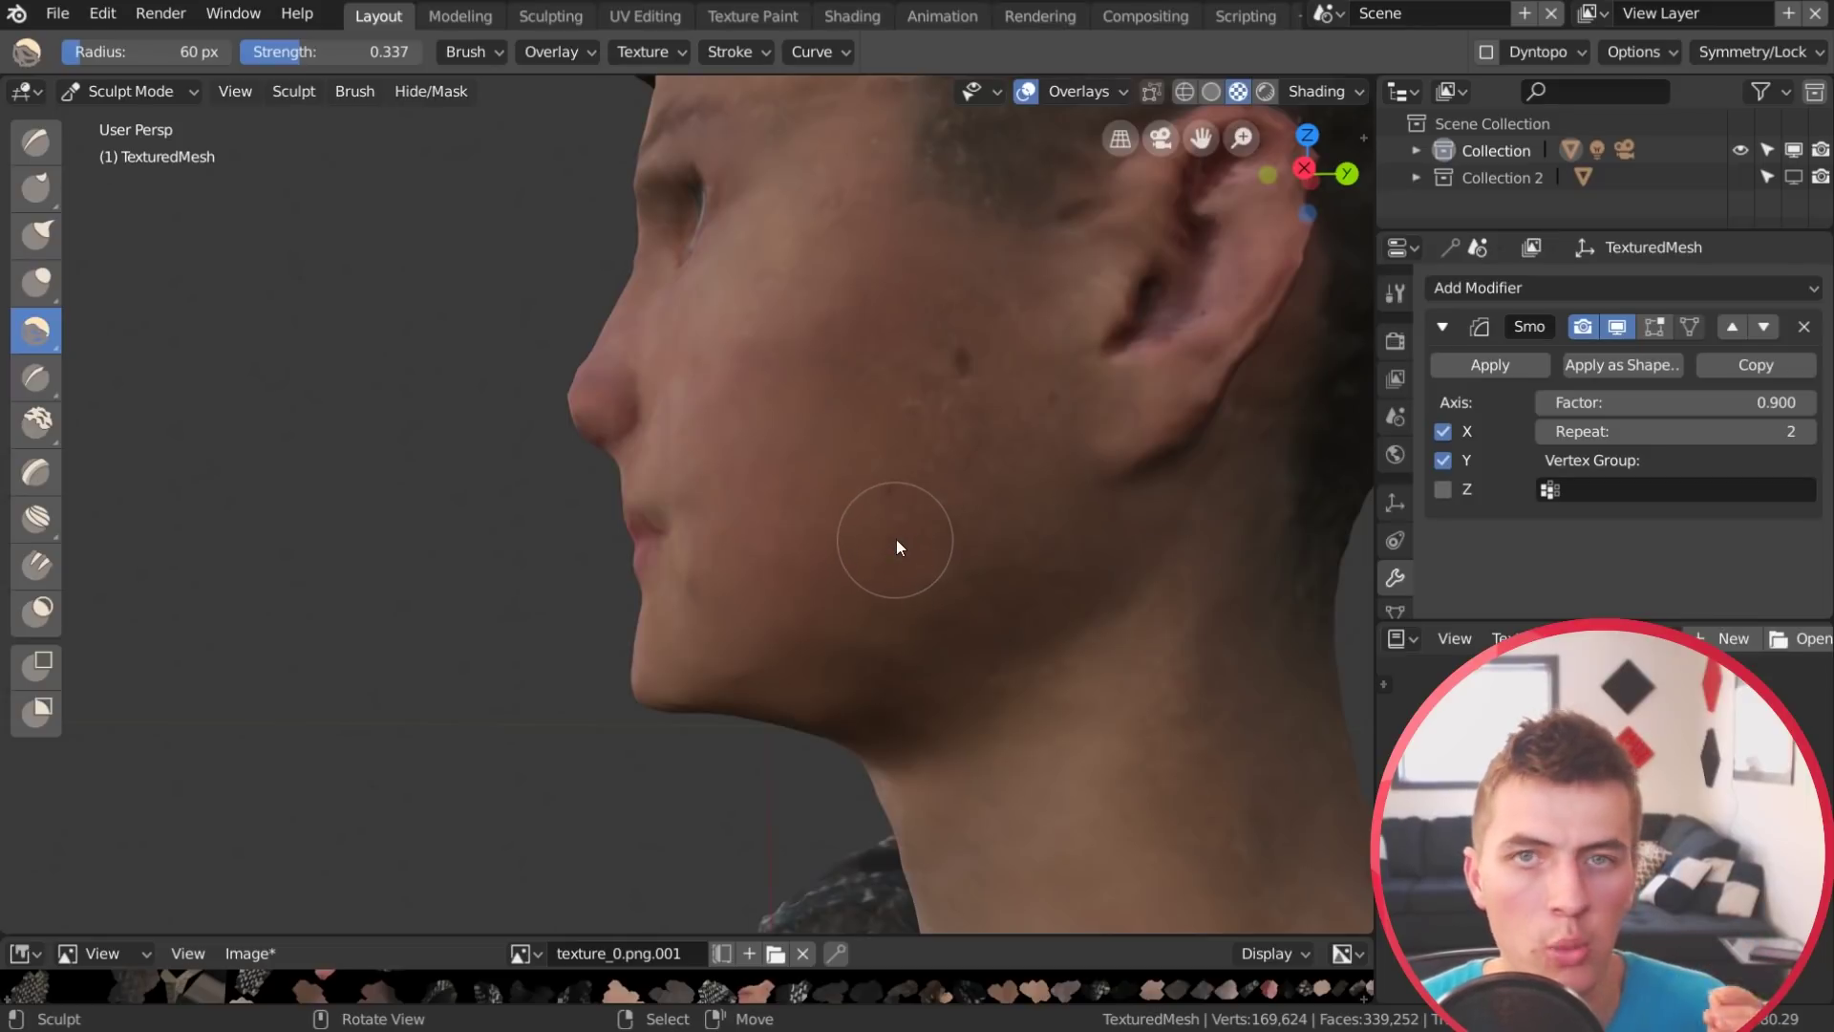
pyautogui.moveTo(847, 536)
pyautogui.mouseDown(button='middle')
pyautogui.moveTo(971, 537)
pyautogui.moveTo(995, 586)
pyautogui.moveTo(737, 467)
pyautogui.moveTo(646, 455)
pyautogui.moveTo(444, 533)
pyautogui.moveTo(656, 532)
pyautogui.moveTo(831, 565)
pyautogui.moveTo(750, 574)
pyautogui.moveTo(741, 556)
pyautogui.mouseUp(button='middle')
# Build up the upper lip with the Draw brush, working from its centre out towards both mouth corners
pyautogui.press('x')
pyautogui.moveTo(741, 556); pyautogui.dragTo(868, 570)
pyautogui.moveTo(1056, 581); pyautogui.dragTo(781, 575, button='middle')
pyautogui.moveTo(949, 585); pyautogui.dragTo(841, 497, button='middle')
pyautogui.moveTo(840, 491); pyautogui.dragTo(784, 453)
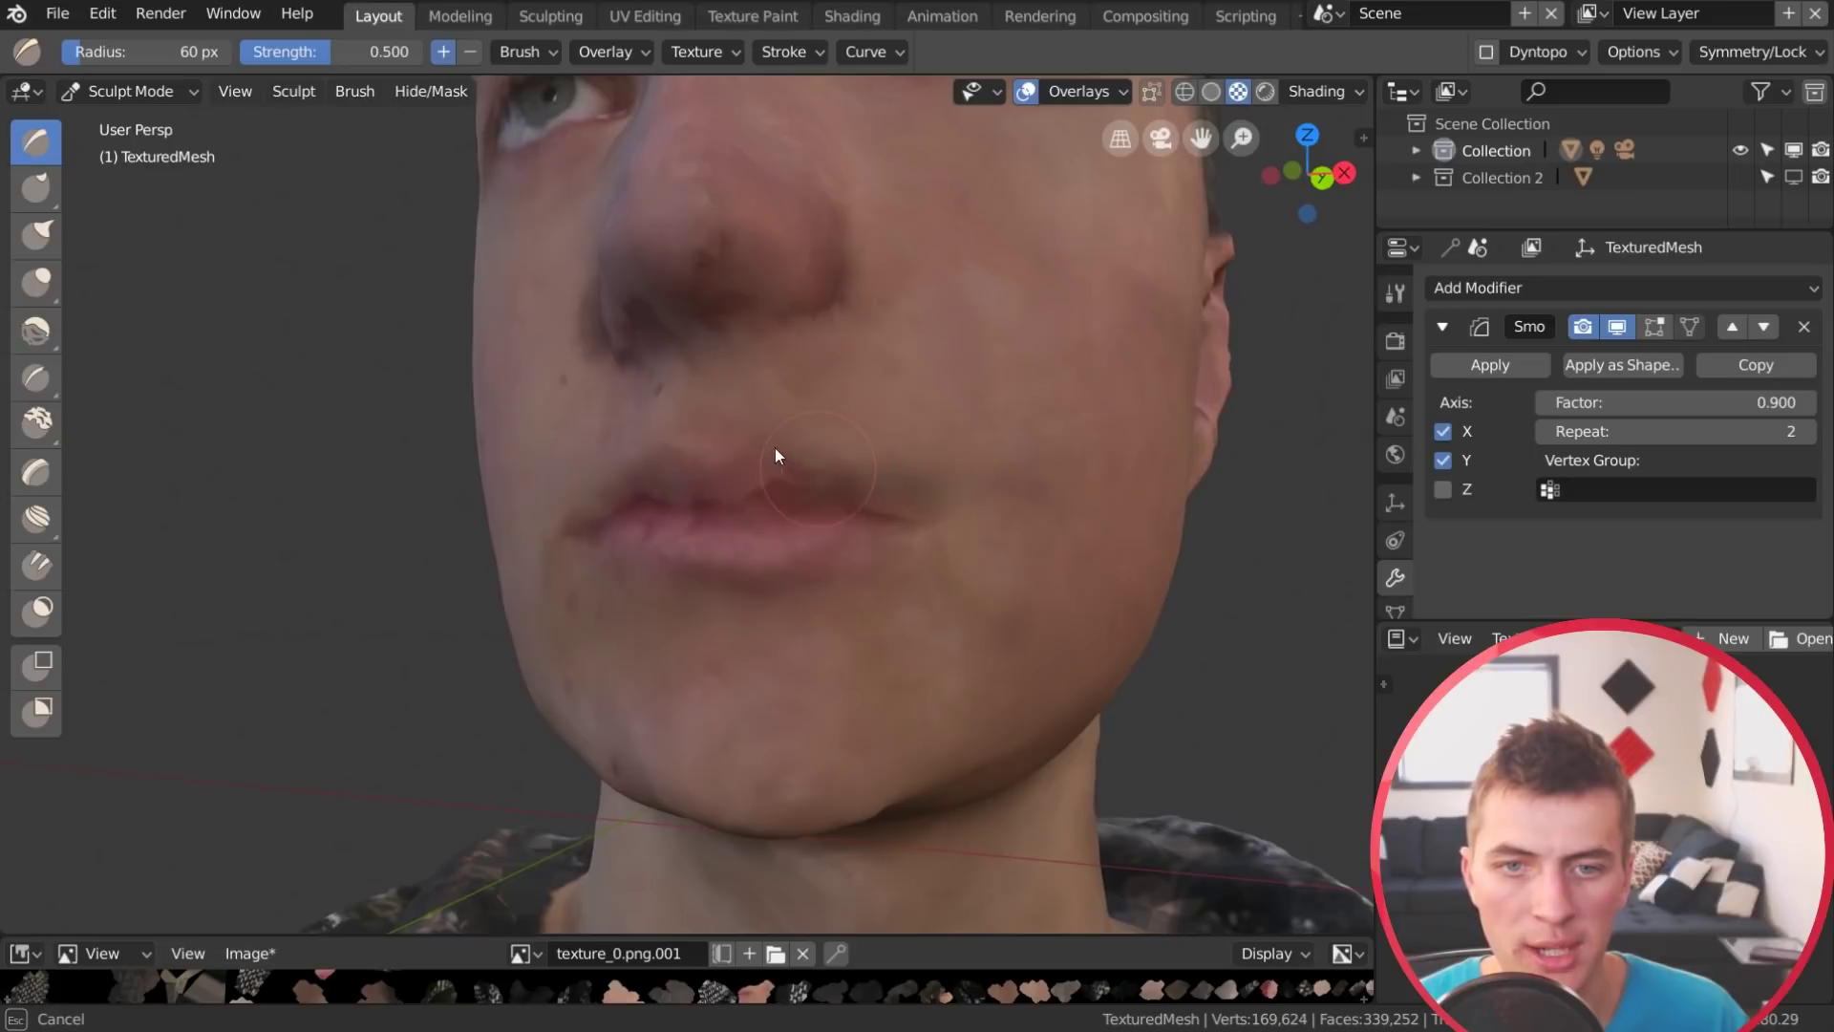
pyautogui.moveTo(737, 524); pyautogui.dragTo(773, 458)
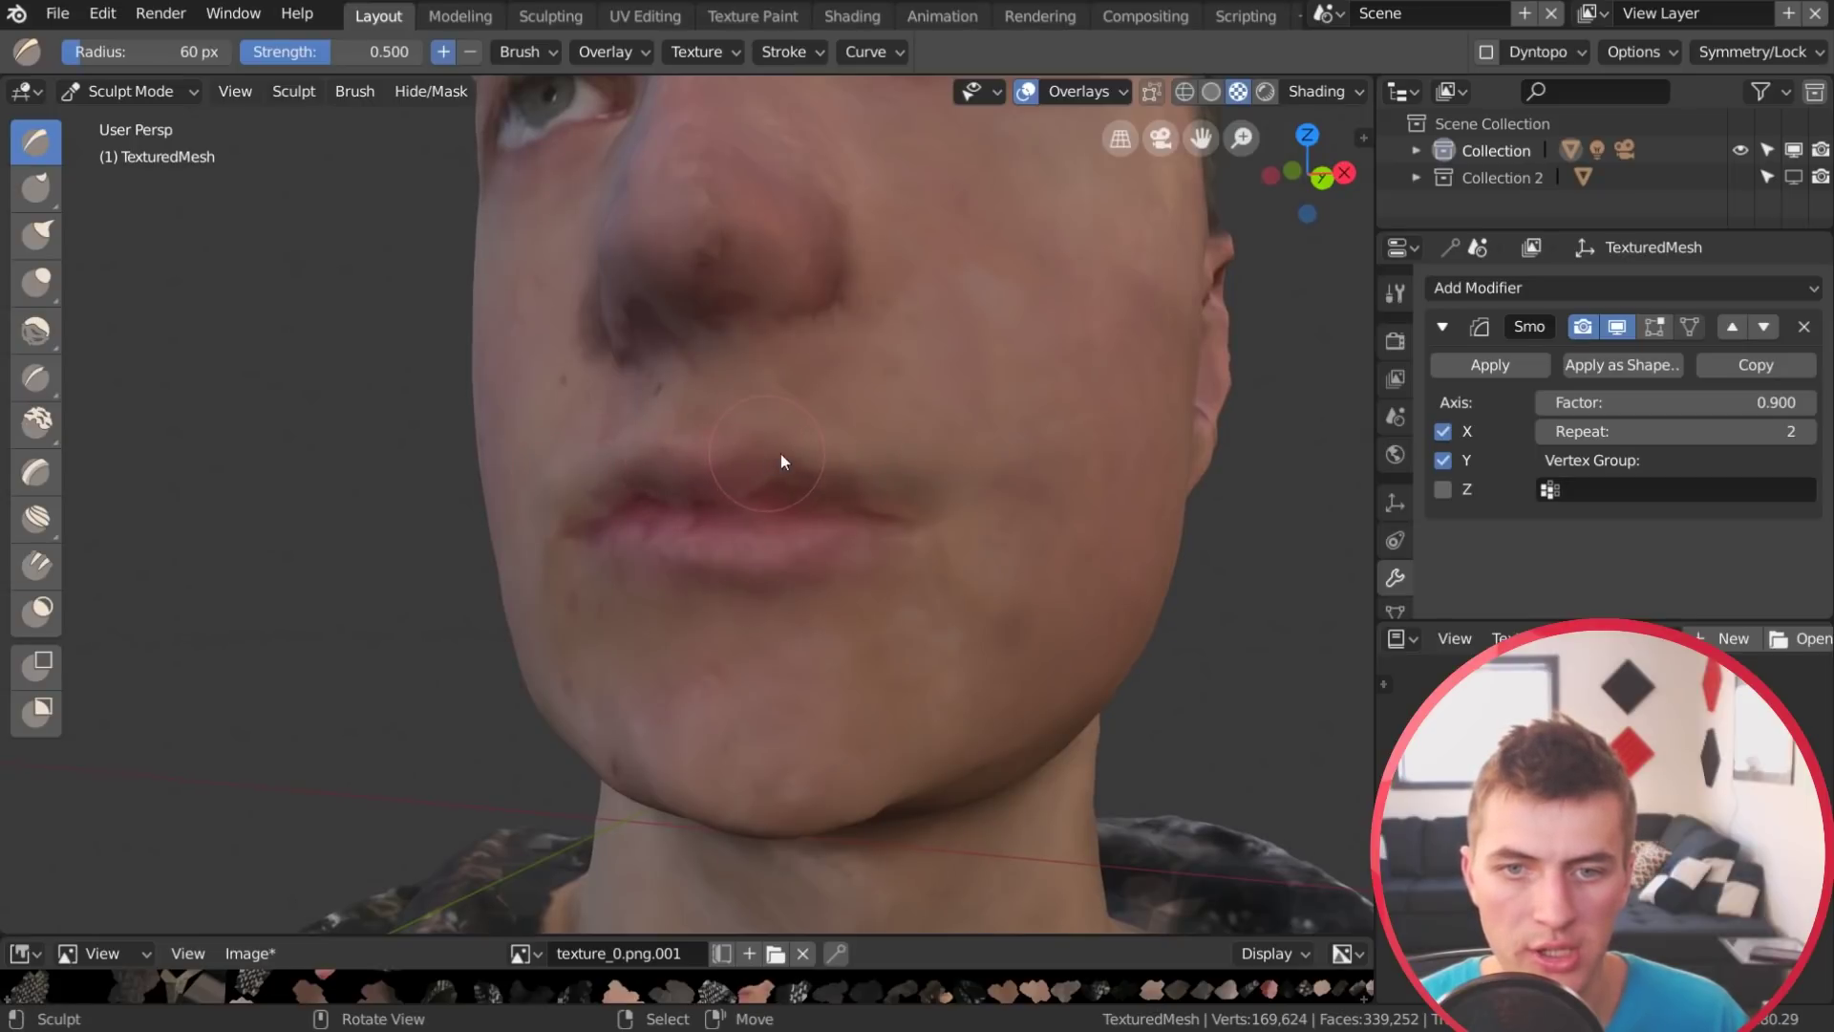
pyautogui.moveTo(927, 505)
pyautogui.mouseDown(button='middle')
pyautogui.moveTo(900, 529)
pyautogui.moveTo(748, 541)
pyautogui.moveTo(910, 508)
pyautogui.moveTo(835, 493)
pyautogui.mouseUp(button='middle')
pyautogui.moveTo(731, 485); pyautogui.dragTo(626, 487)
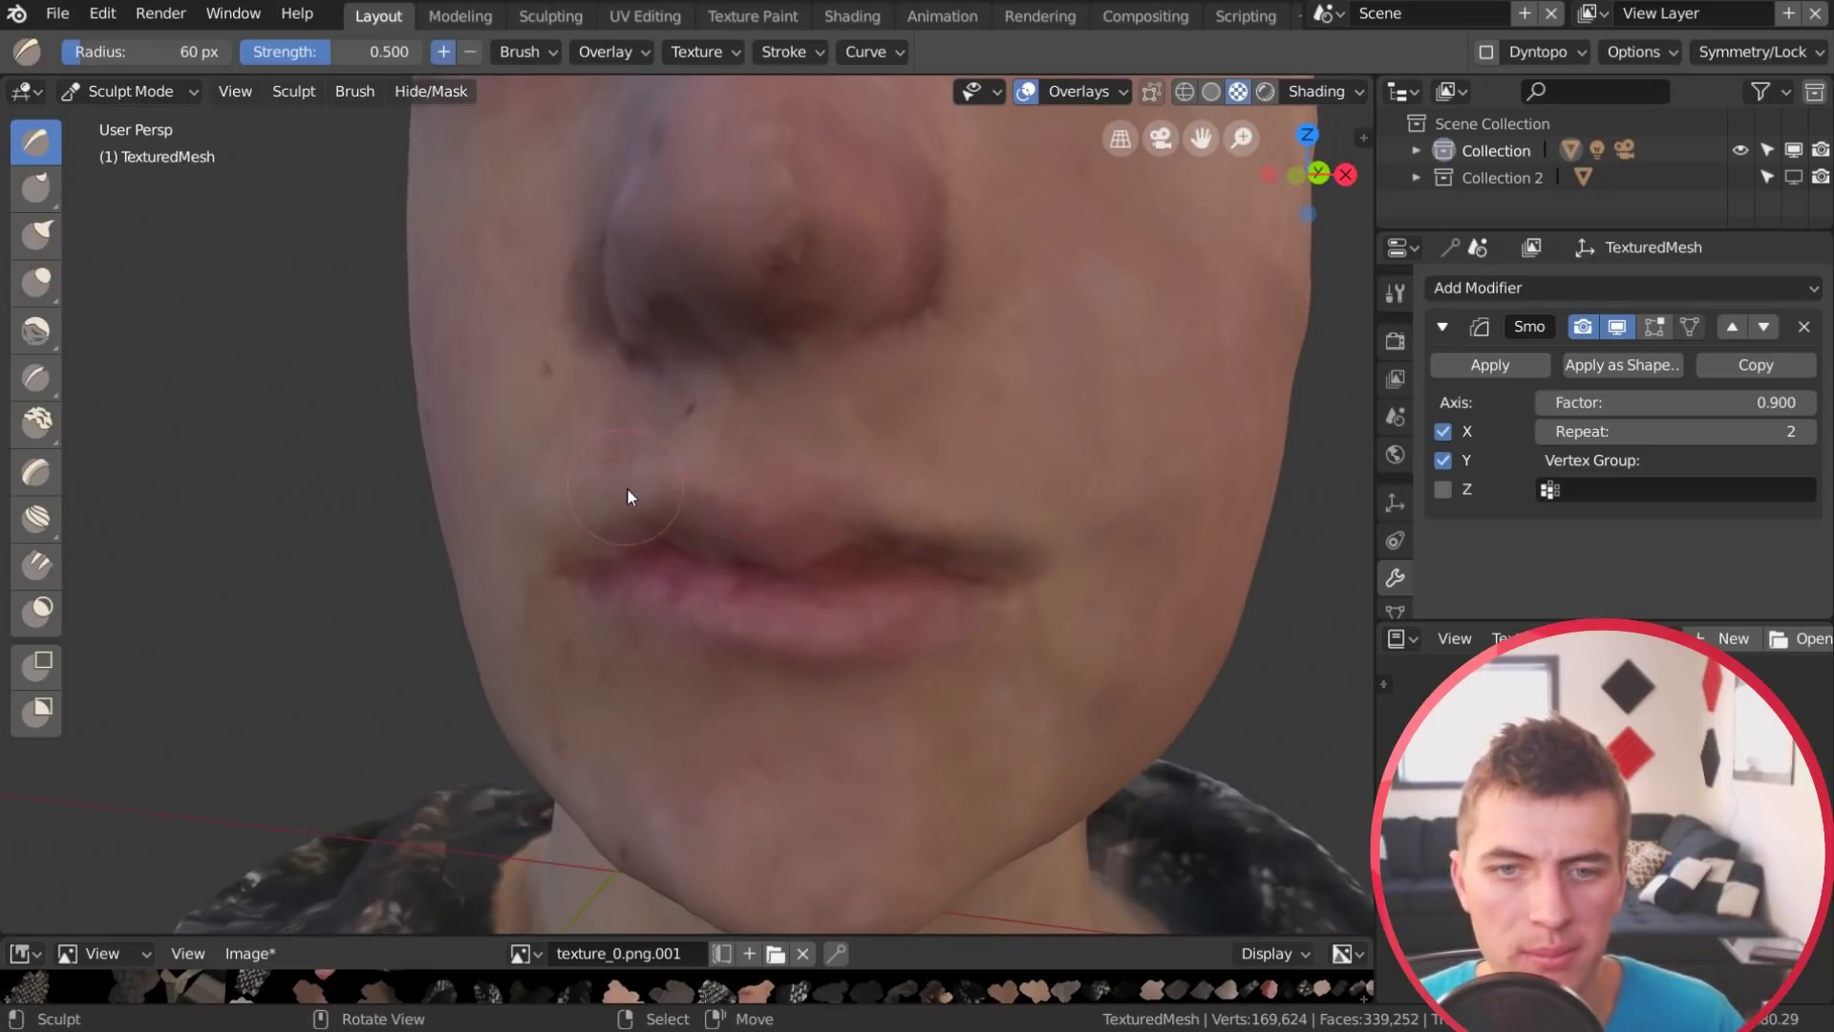
pyautogui.moveTo(864, 501); pyautogui.dragTo(913, 509)
# Smooth the sculpted upper lip with the Smooth brush enlarged to a radius of 129 px
pyautogui.moveTo(960, 547)
pyautogui.mouseDown(button='middle')
pyautogui.moveTo(389, 479)
pyautogui.moveTo(475, 462)
pyautogui.moveTo(457, 427)
pyautogui.mouseUp(button='middle')
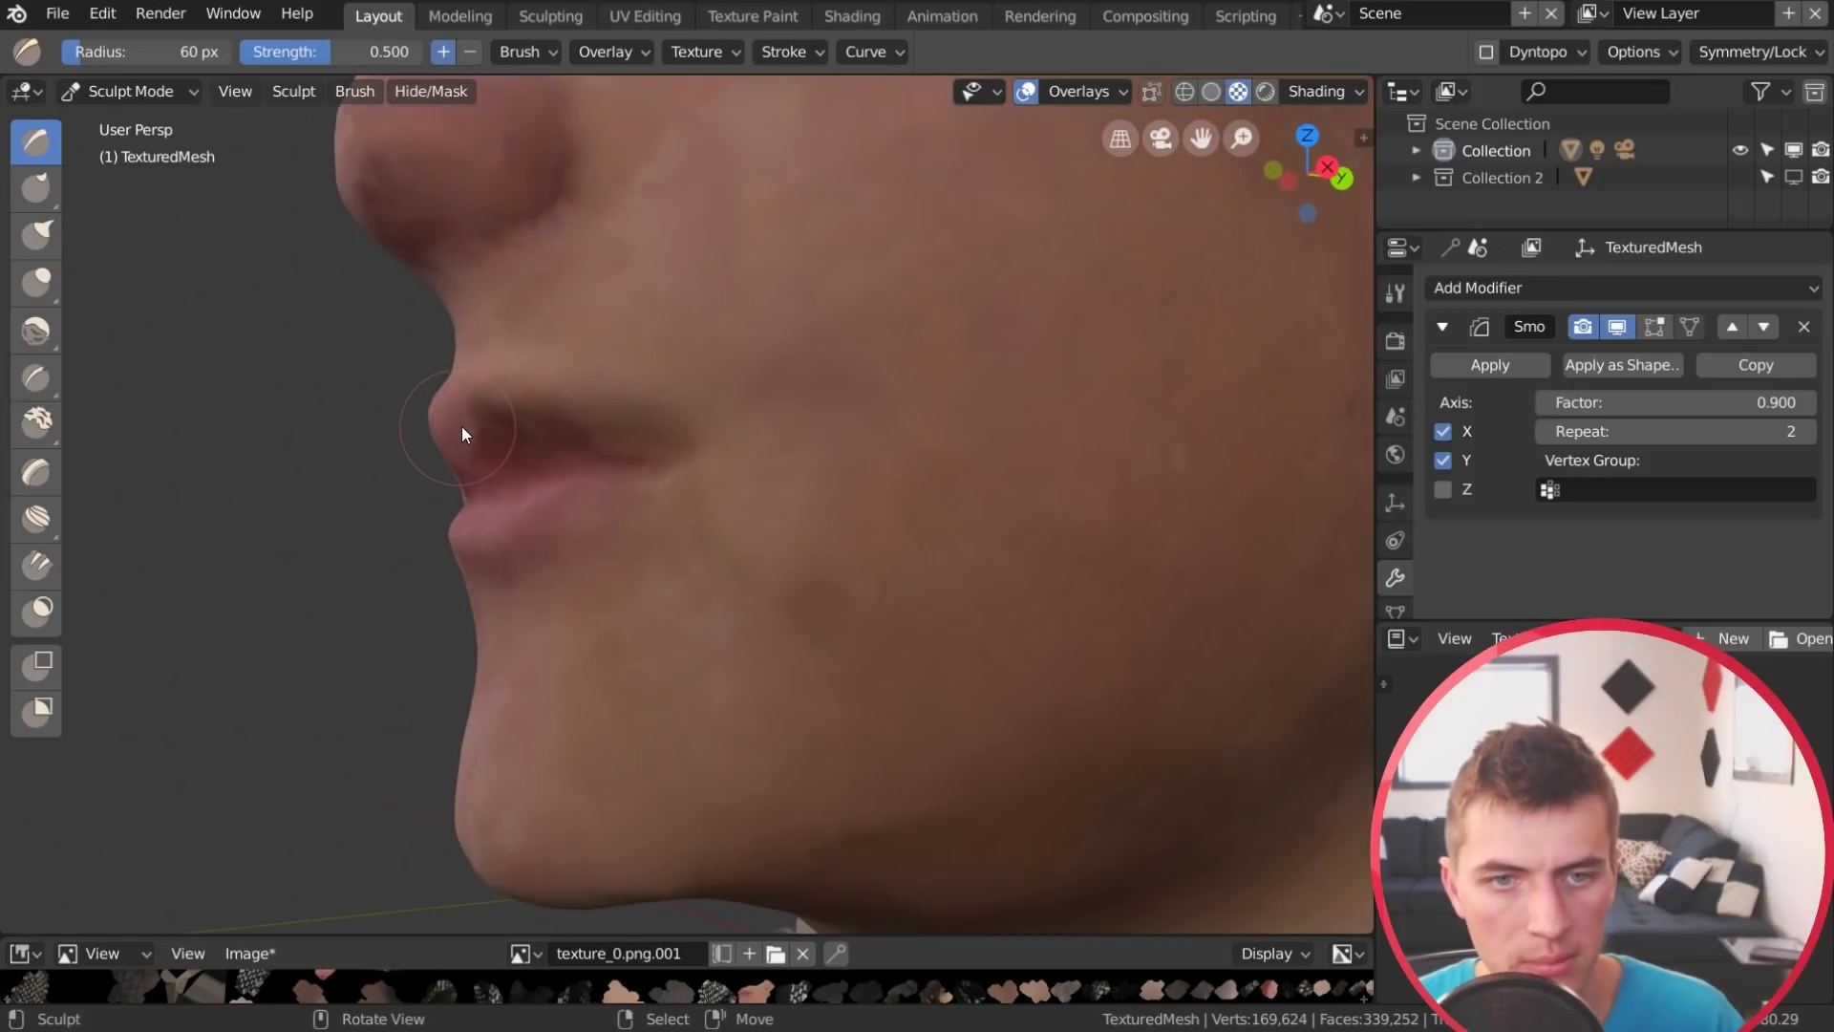
pyautogui.press('i')
pyautogui.moveTo(460, 414); pyautogui.dragTo(541, 405)
pyautogui.press('f')
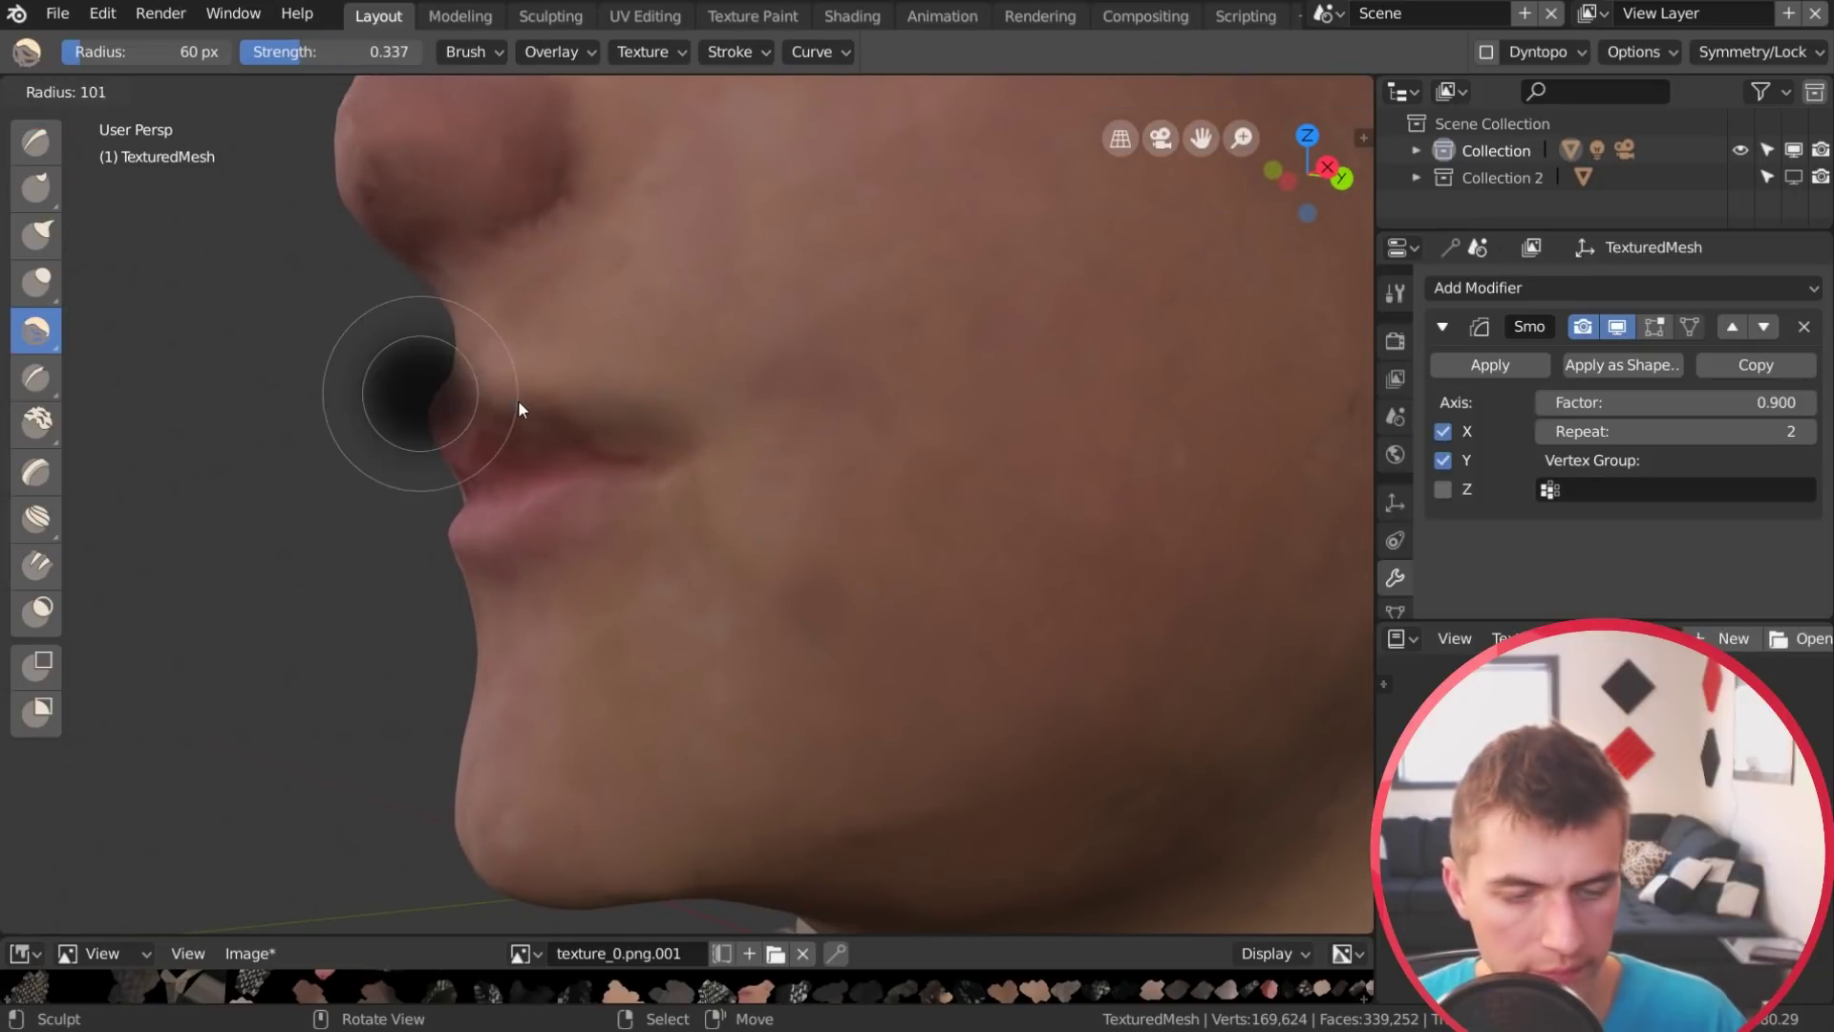
pyautogui.click(535, 404)
pyautogui.moveTo(461, 416)
pyautogui.mouseDown(button='middle')
pyautogui.moveTo(553, 426)
pyautogui.moveTo(663, 478)
pyautogui.mouseUp(button='middle')
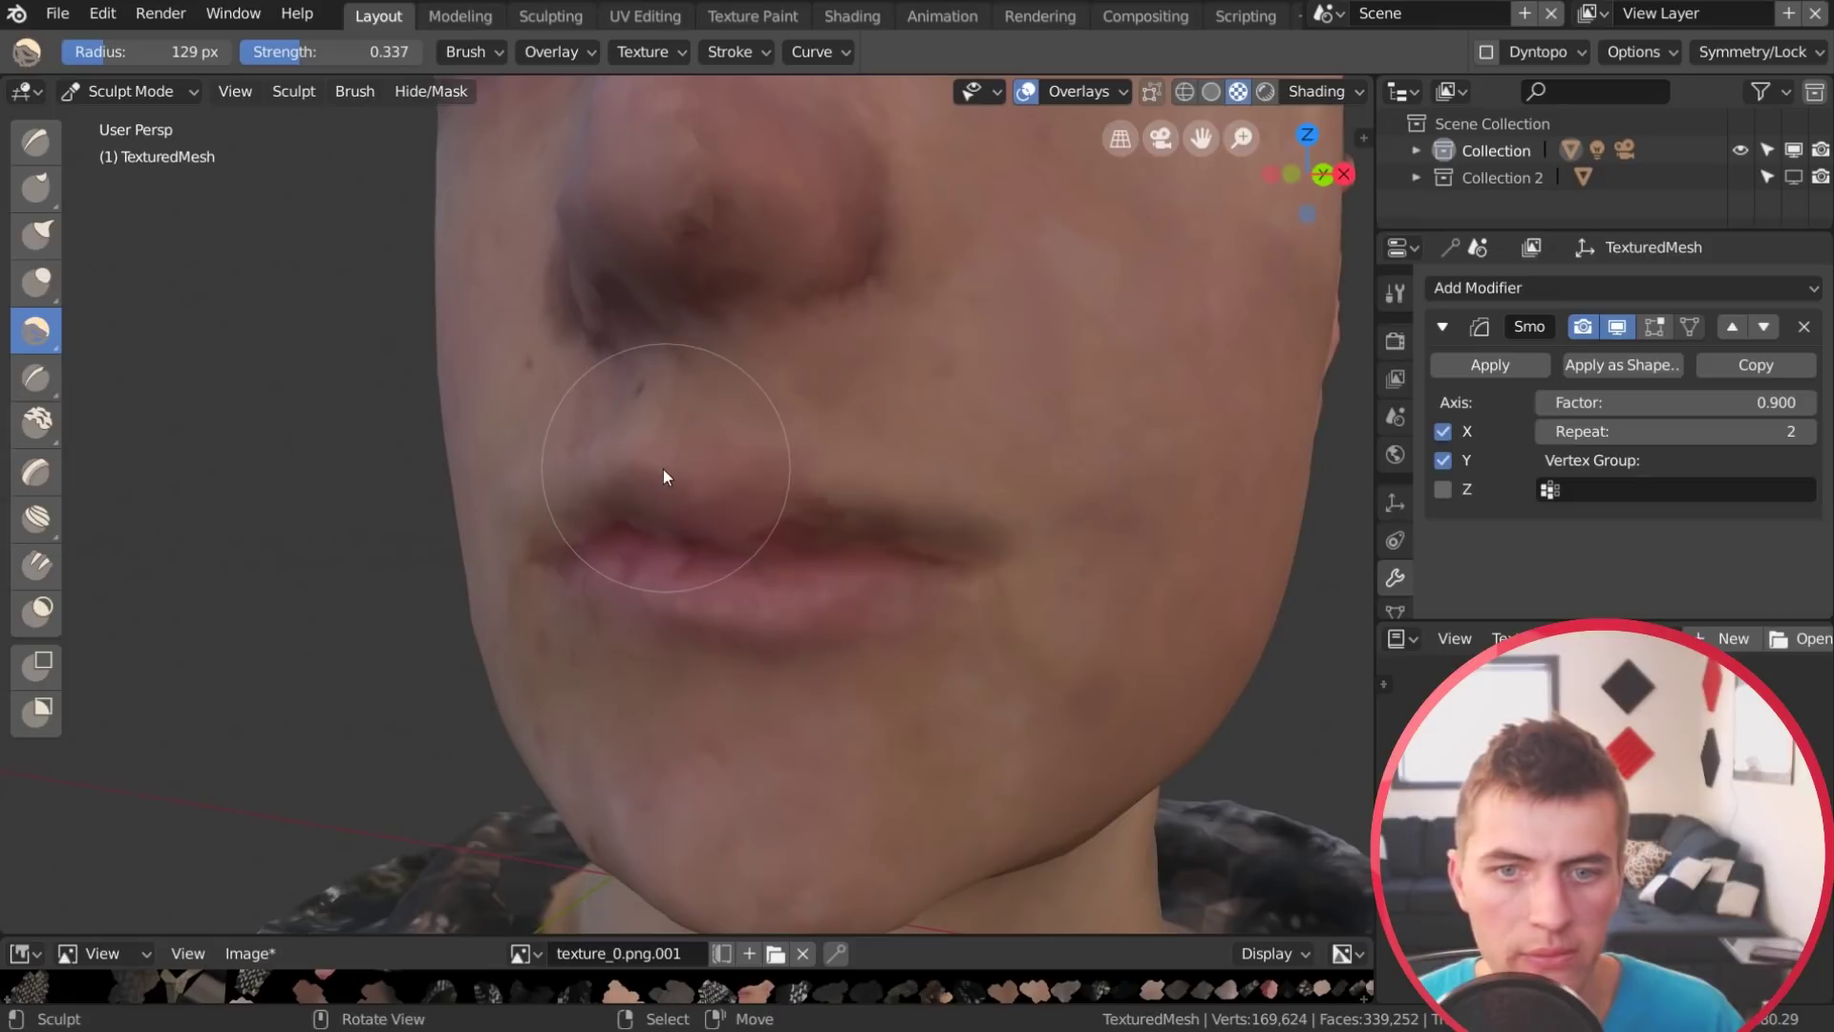
pyautogui.moveTo(884, 520)
pyautogui.mouseDown(button='middle')
pyautogui.moveTo(817, 552)
pyautogui.moveTo(754, 543)
pyautogui.moveTo(1156, 563)
pyautogui.moveTo(1141, 559)
pyautogui.mouseUp(button='middle')
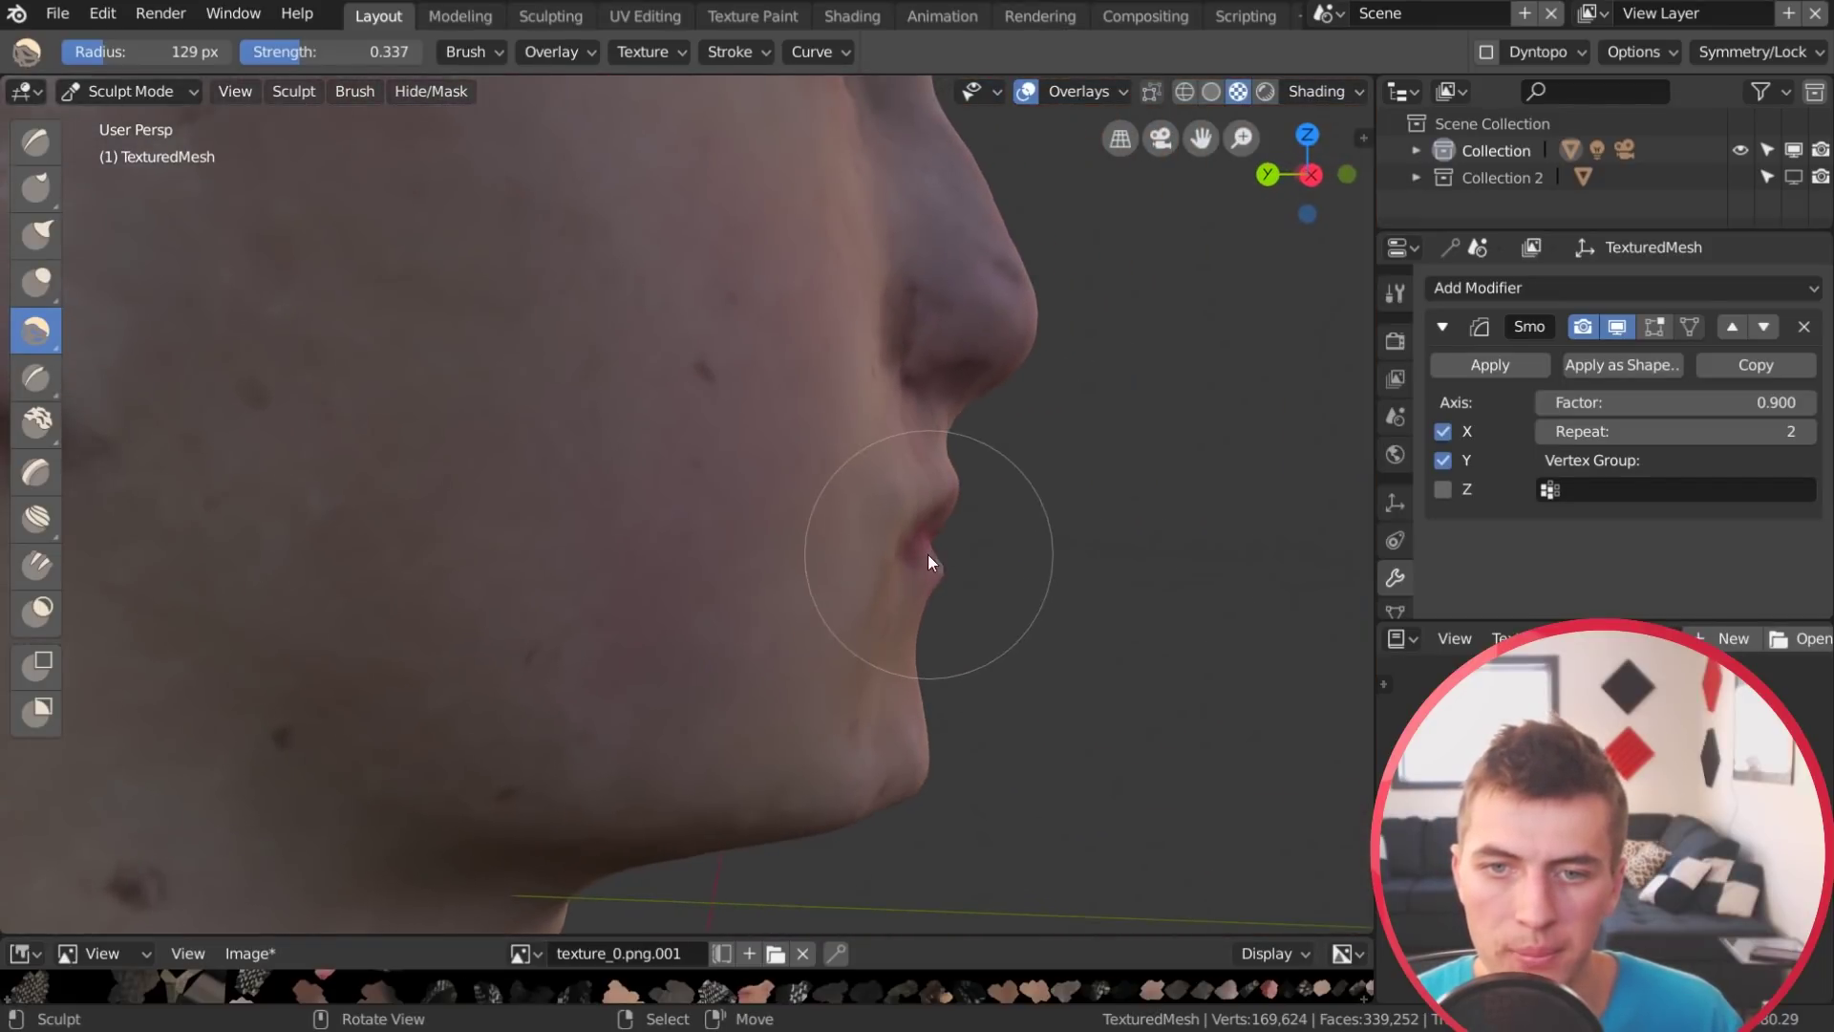
pyautogui.moveTo(983, 593)
pyautogui.mouseDown(button='middle')
pyautogui.moveTo(934, 594)
pyautogui.moveTo(977, 528)
pyautogui.moveTo(774, 650)
pyautogui.moveTo(491, 615)
pyautogui.moveTo(571, 632)
pyautogui.mouseUp(button='middle')
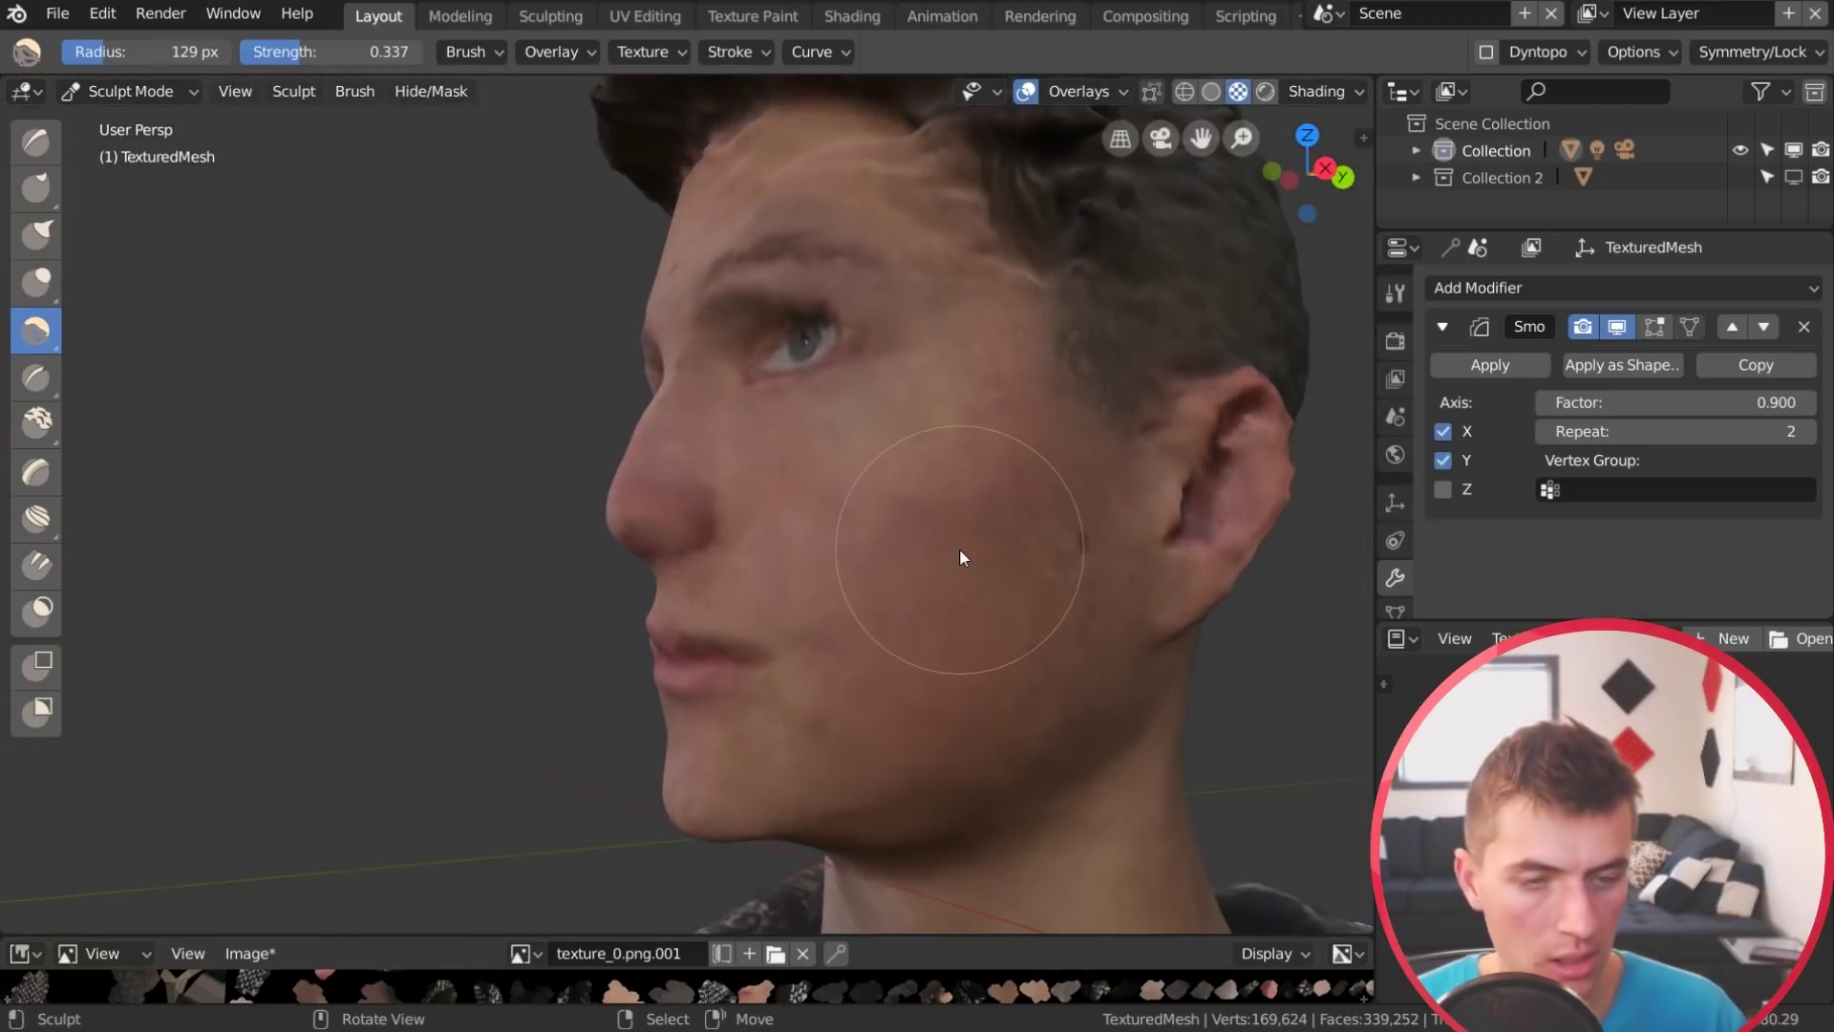
# Build up the eyeballs with the Draw brush and soften their shape with the Smooth brush
pyautogui.press('x')
pyautogui.moveTo(901, 500)
pyautogui.mouseDown(button='middle')
pyautogui.moveTo(840, 560)
pyautogui.moveTo(1061, 623)
pyautogui.moveTo(892, 616)
pyautogui.moveTo(987, 639)
pyautogui.moveTo(930, 575)
pyautogui.mouseUp(button='middle')
pyautogui.scroll(3, 868, 597)
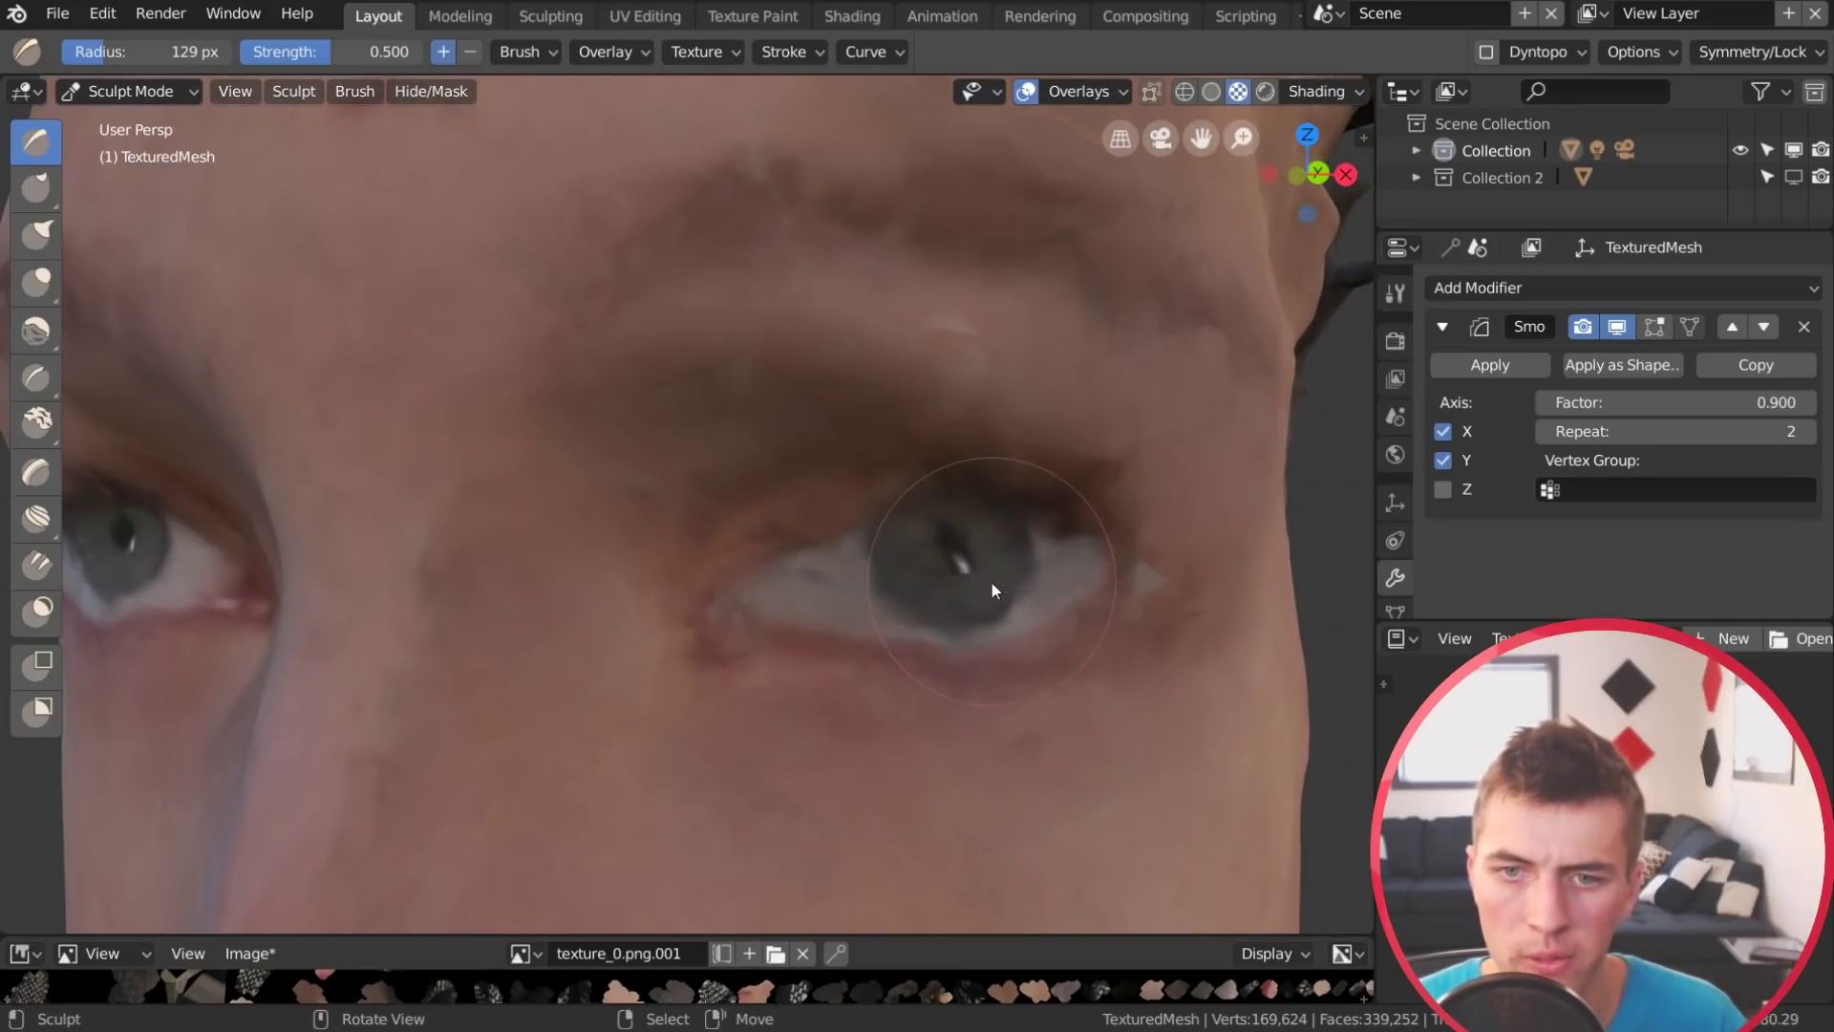
pyautogui.moveTo(991, 583); pyautogui.dragTo(846, 582, button='middle')
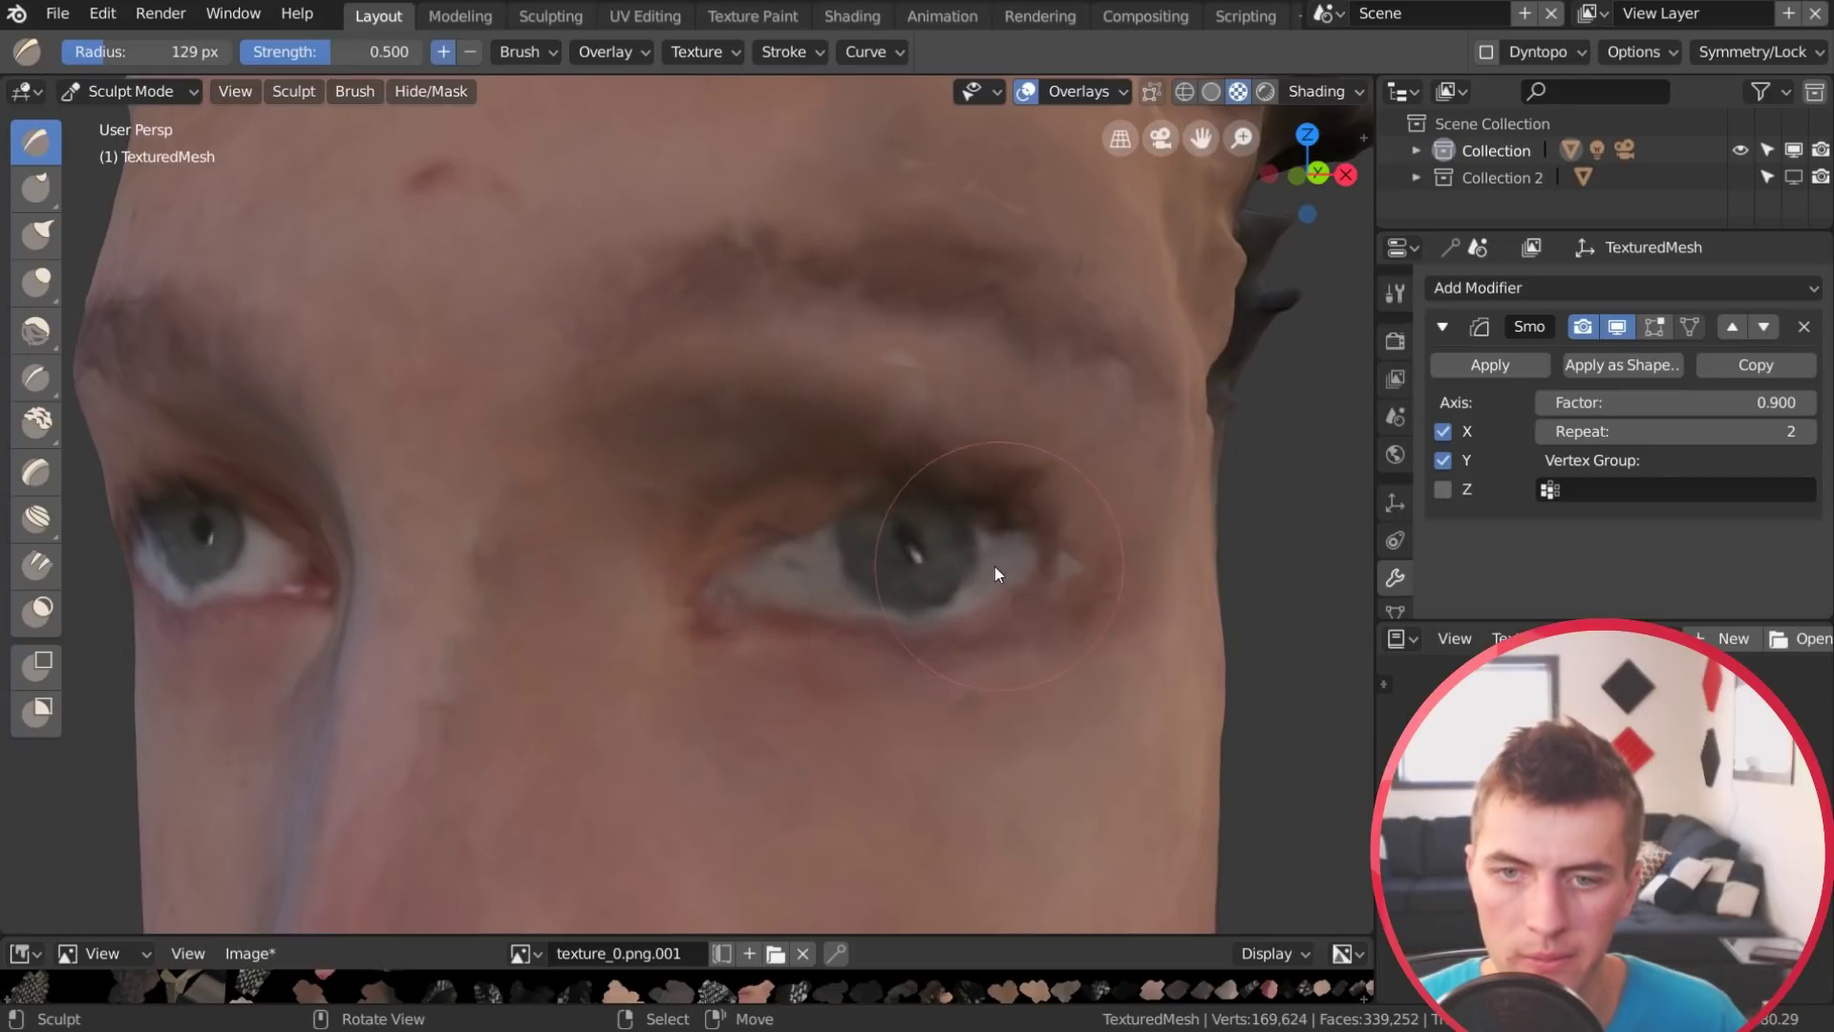
pyautogui.moveTo(995, 566)
pyautogui.mouseDown(button='middle')
pyautogui.moveTo(835, 526)
pyautogui.moveTo(686, 552)
pyautogui.moveTo(704, 485)
pyautogui.moveTo(837, 514)
pyautogui.moveTo(891, 595)
pyautogui.moveTo(1028, 565)
pyautogui.moveTo(513, 598)
pyautogui.mouseUp(button='middle')
pyautogui.press('s')
pyautogui.press('x')
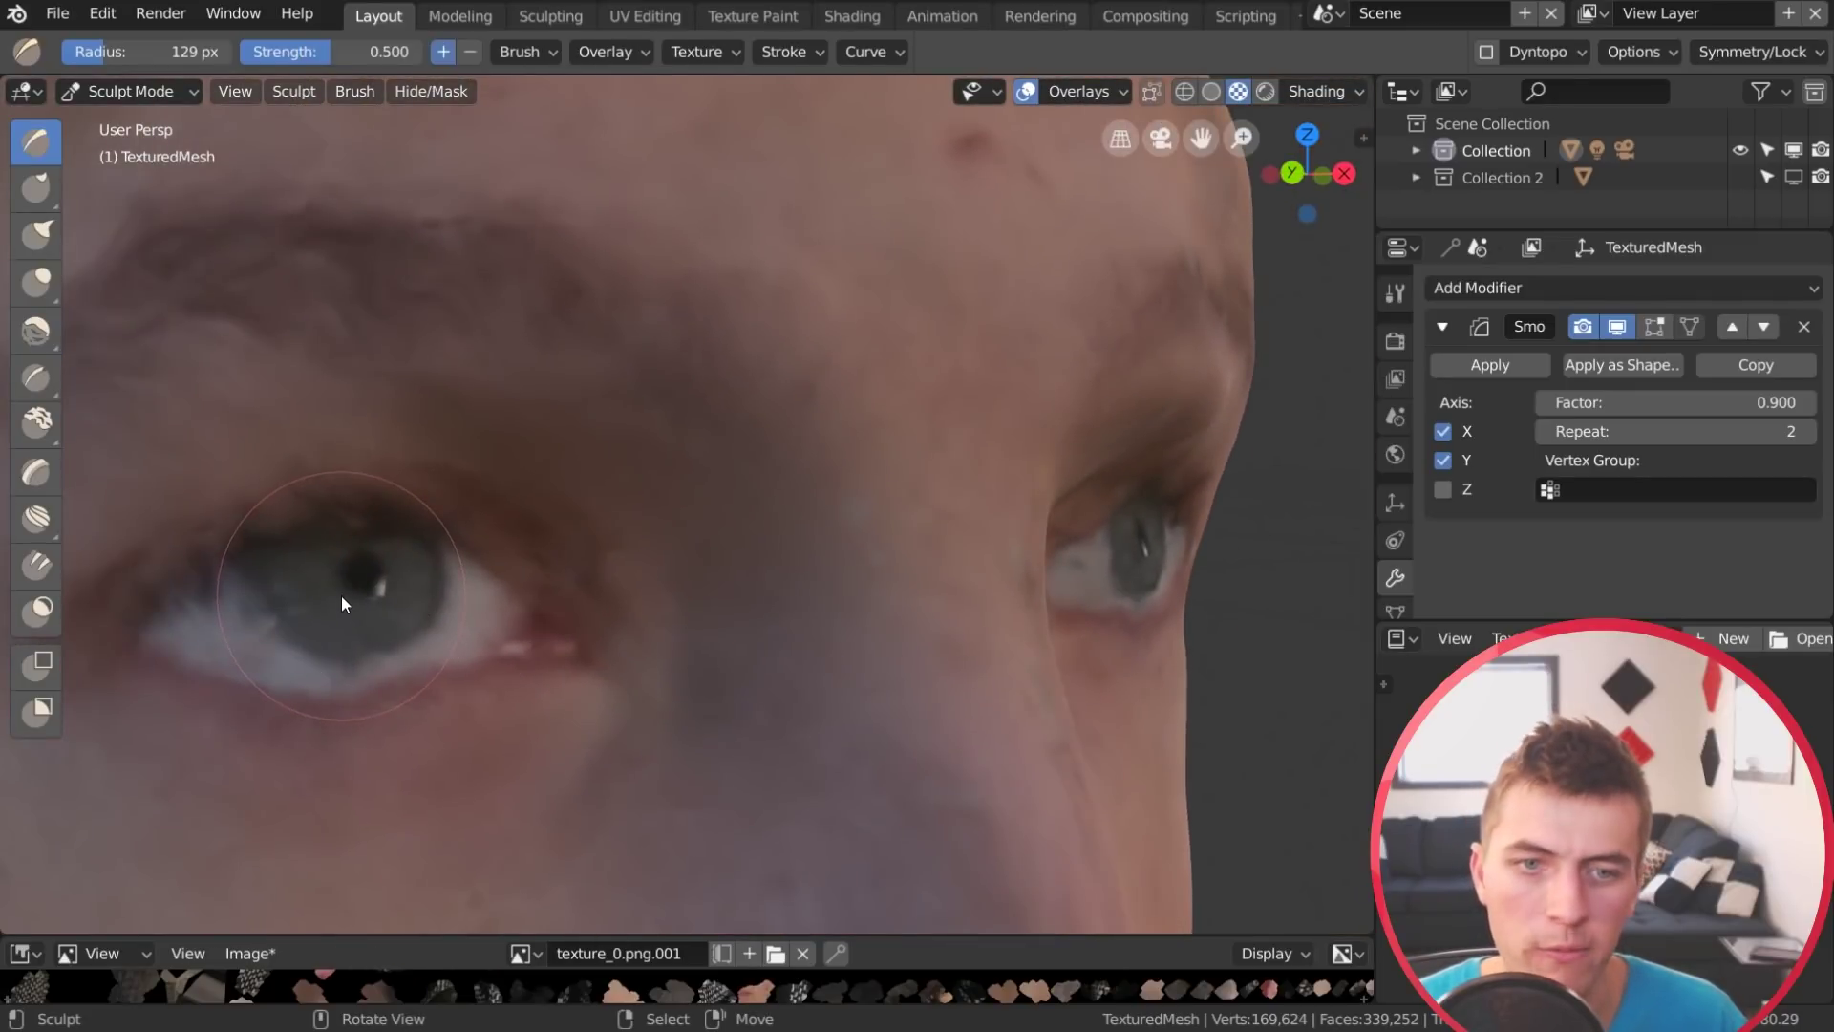
pyautogui.press('i')
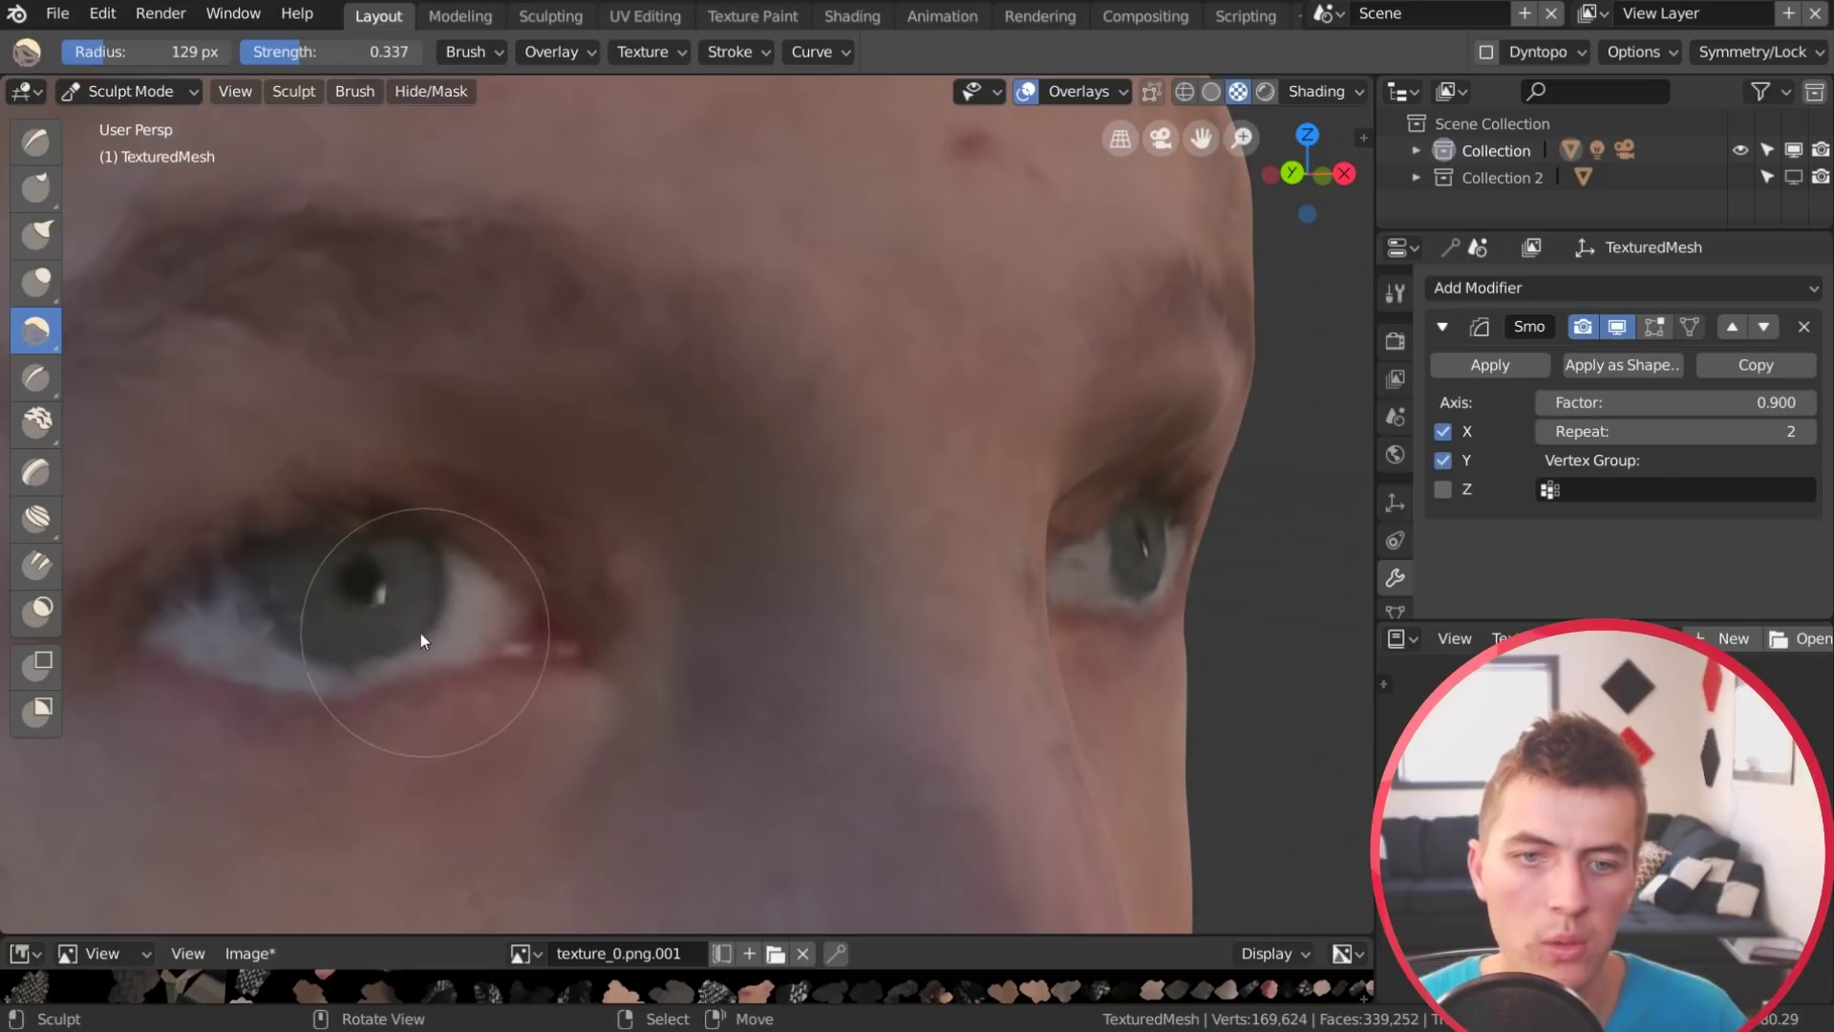
pyautogui.moveTo(333, 674); pyautogui.dragTo(398, 597, button='middle')
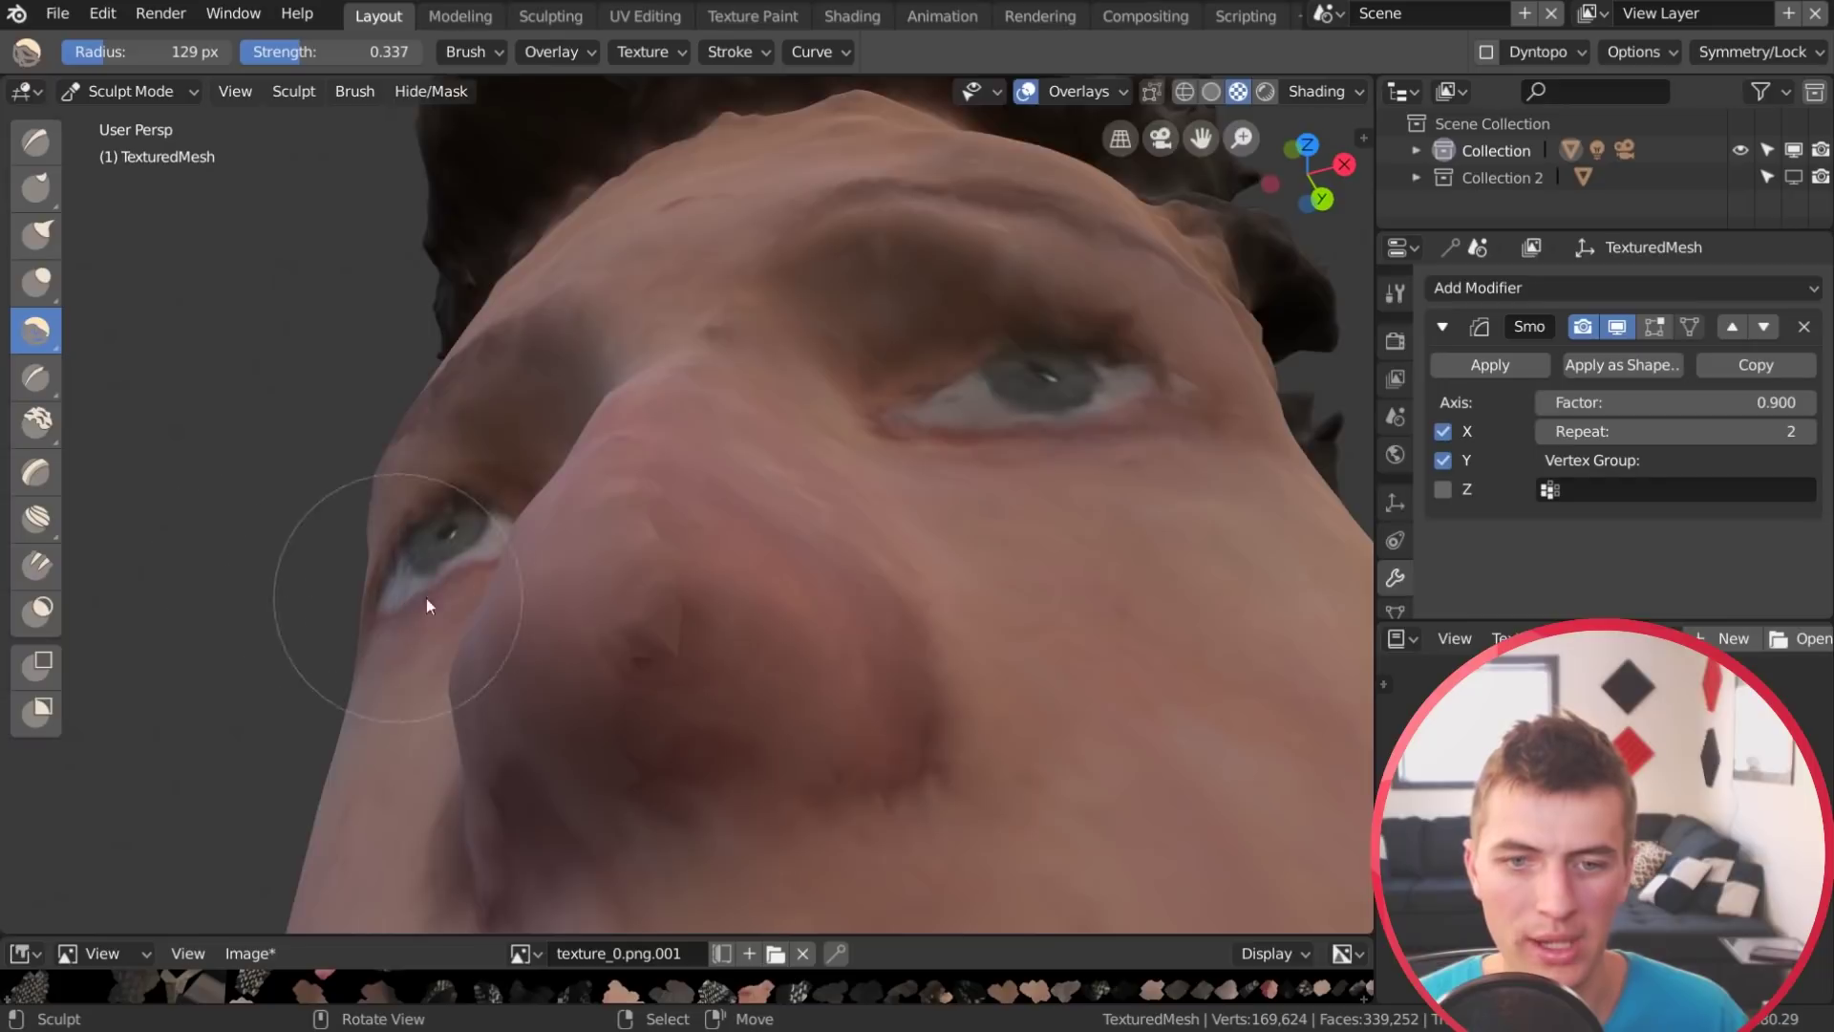
# Build up the outer rim of the model's left ear with the Draw brush
pyautogui.scroll(-3, 535, 587)
pyautogui.moveTo(865, 661)
pyautogui.mouseDown(button='middle')
pyautogui.moveTo(909, 688)
pyautogui.moveTo(741, 729)
pyautogui.moveTo(762, 790)
pyautogui.mouseUp(button='middle')
pyautogui.moveTo(861, 751)
pyautogui.mouseDown(button='middle')
pyautogui.moveTo(828, 744)
pyautogui.moveTo(1080, 672)
pyautogui.mouseUp(button='middle')
pyautogui.scroll(5, 908, 638)
pyautogui.press('x')
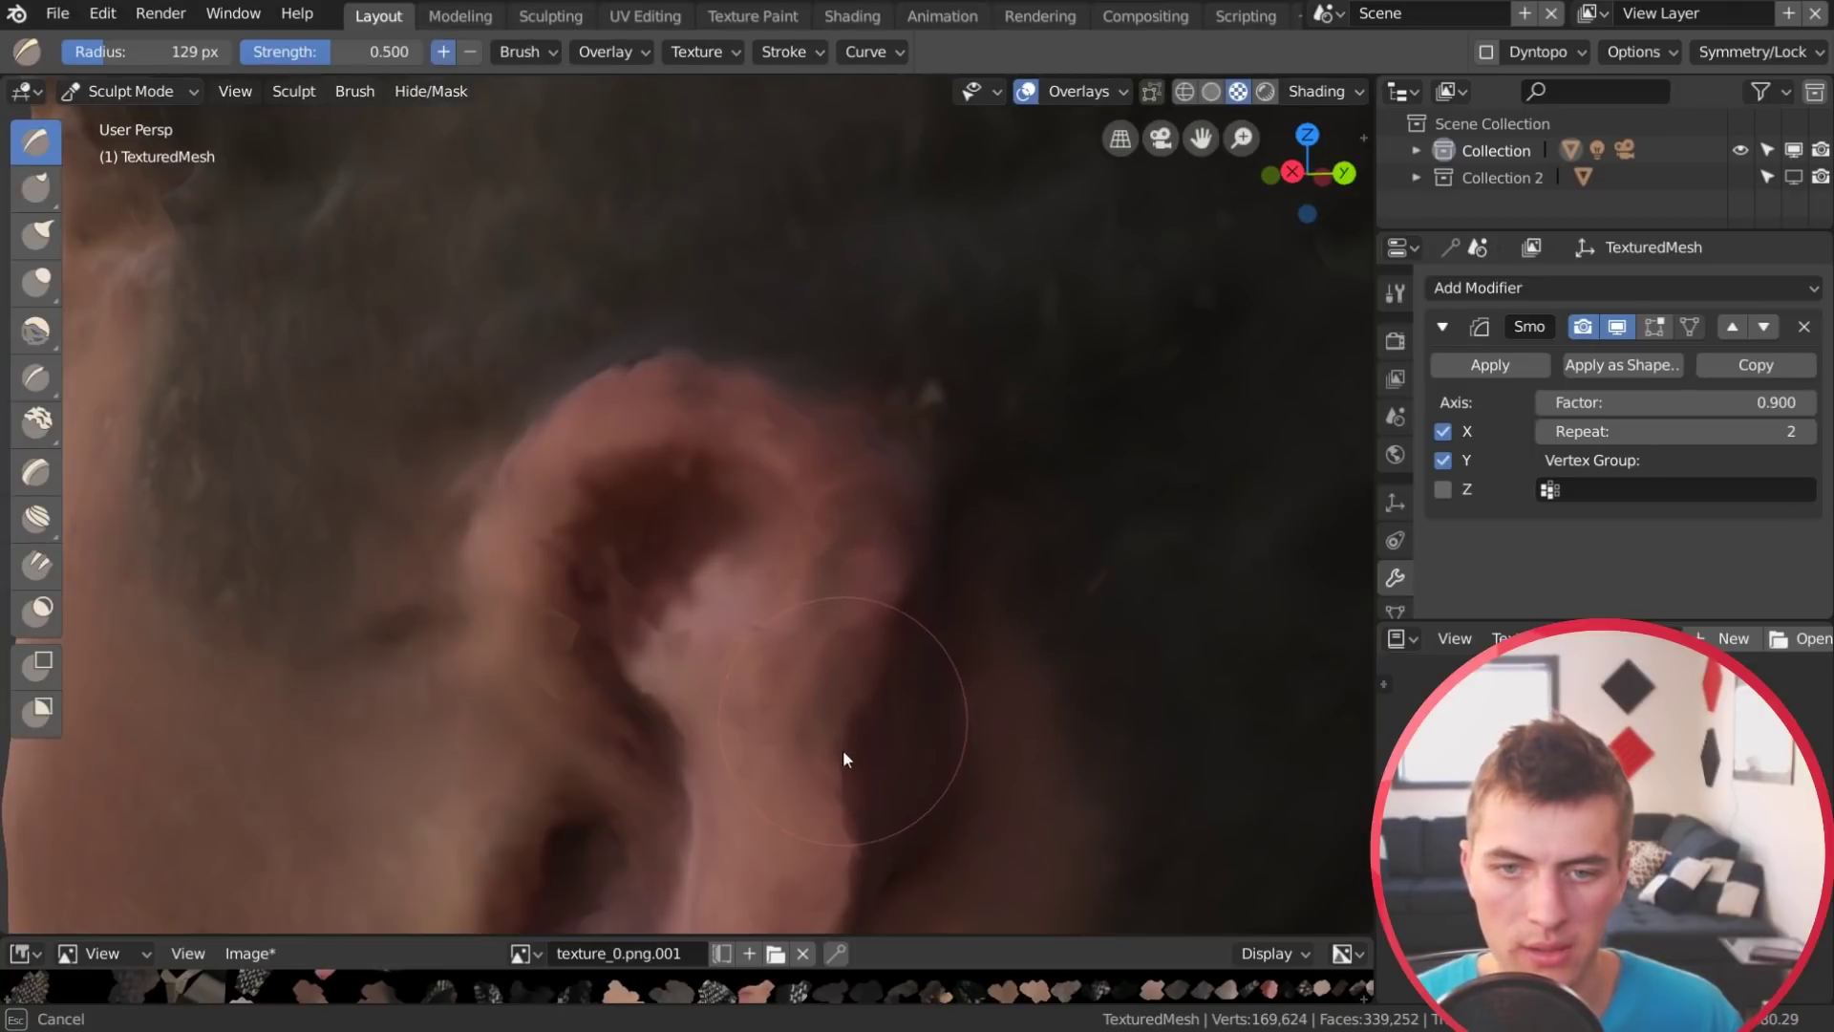
pyautogui.scroll(-3, 919, 766)
pyautogui.moveTo(918, 766); pyautogui.dragTo(992, 766, button='middle')
pyautogui.scroll(4, 854, 688)
pyautogui.scroll(-3, 854, 697)
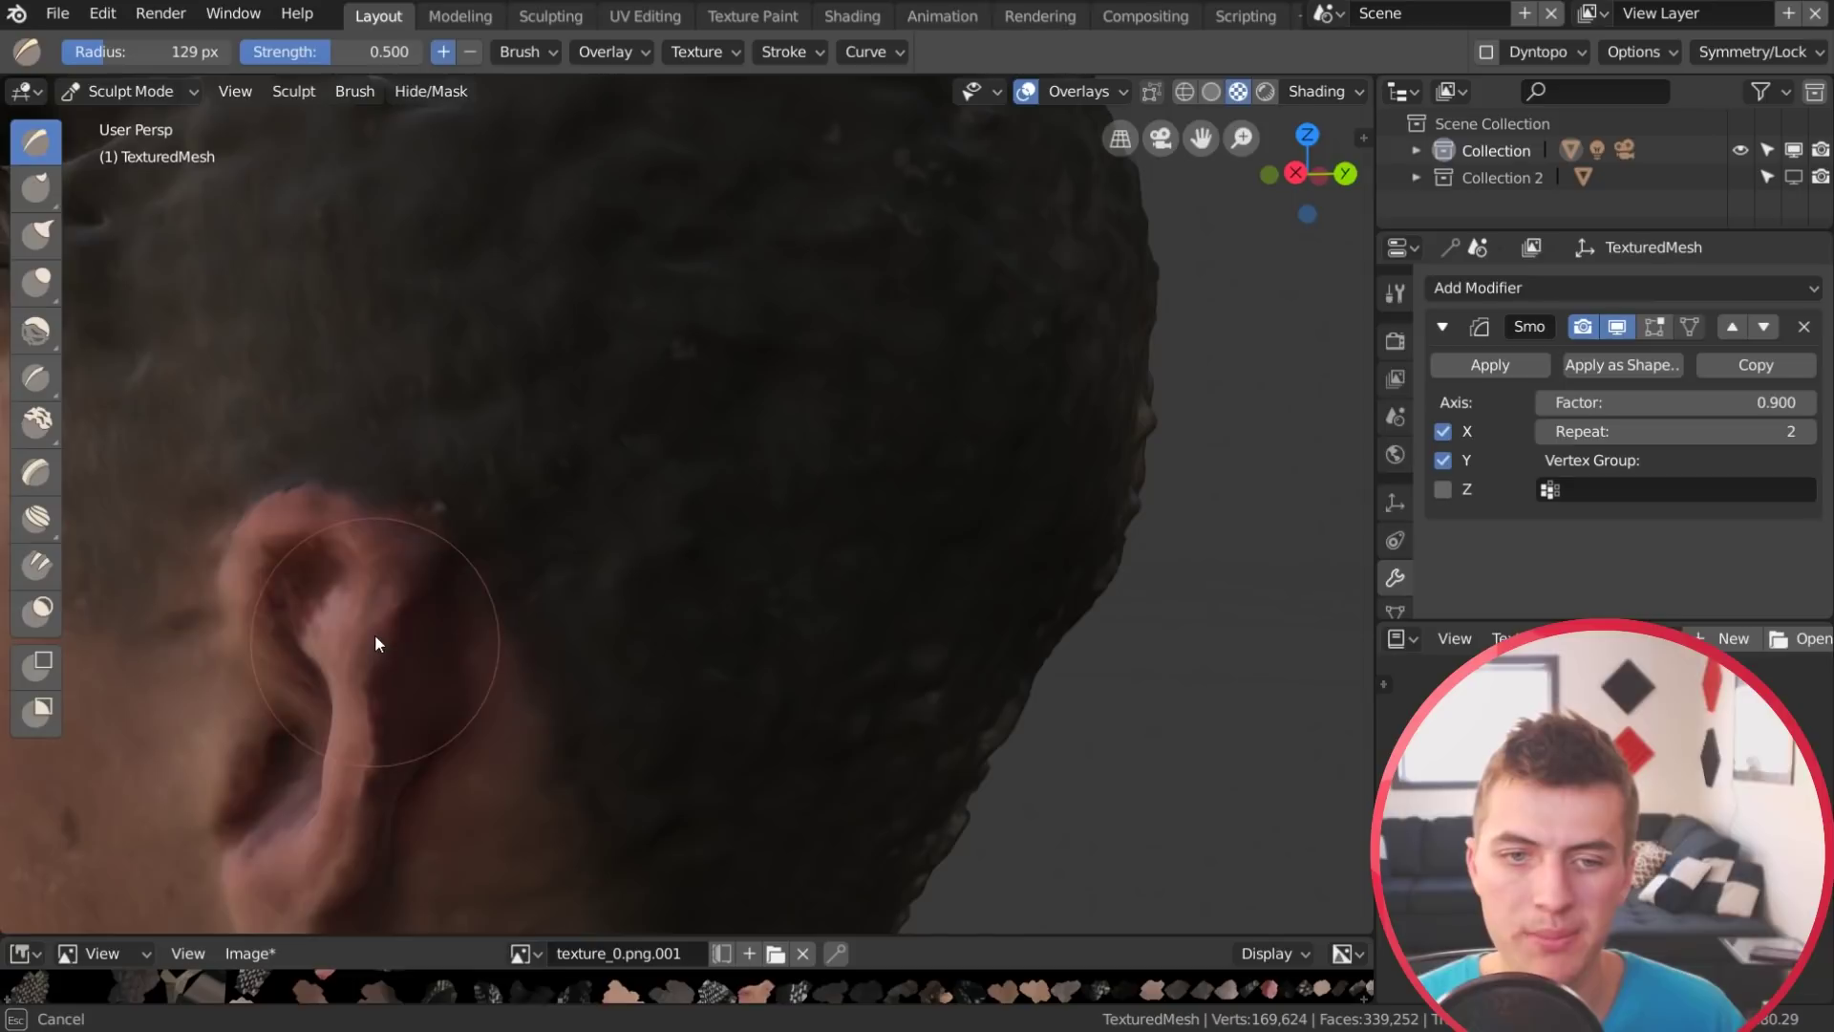
# Smooth the jagged rear edge of the model's left ear with the Smooth brush
pyautogui.moveTo(385, 713)
pyautogui.mouseDown(button='middle')
pyautogui.moveTo(401, 737)
pyautogui.moveTo(979, 713)
pyautogui.mouseUp(button='middle')
pyautogui.scroll(3, 979, 713)
pyautogui.hotkey('shift', 's')
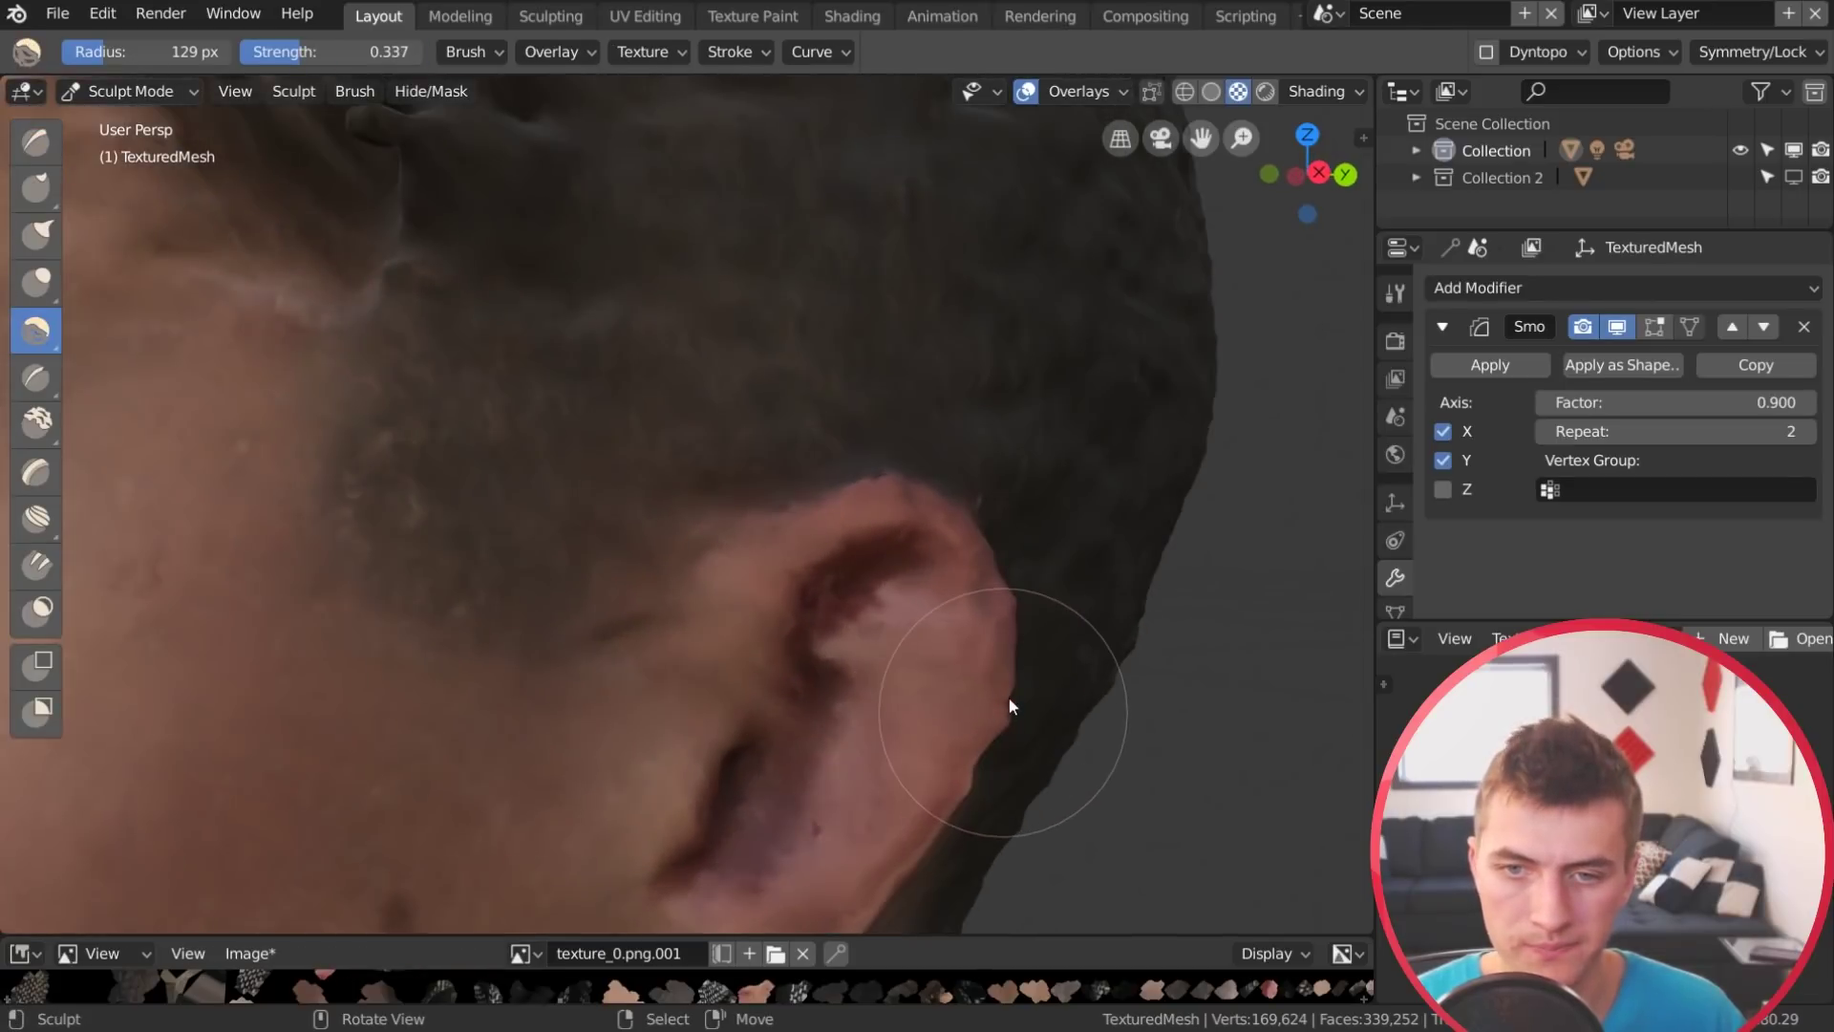
pyautogui.moveTo(989, 606)
pyautogui.mouseDown()
pyautogui.moveTo(1000, 741)
pyautogui.moveTo(997, 722)
pyautogui.mouseUp()
pyautogui.moveTo(997, 715); pyautogui.dragTo(392, 672, button='middle')
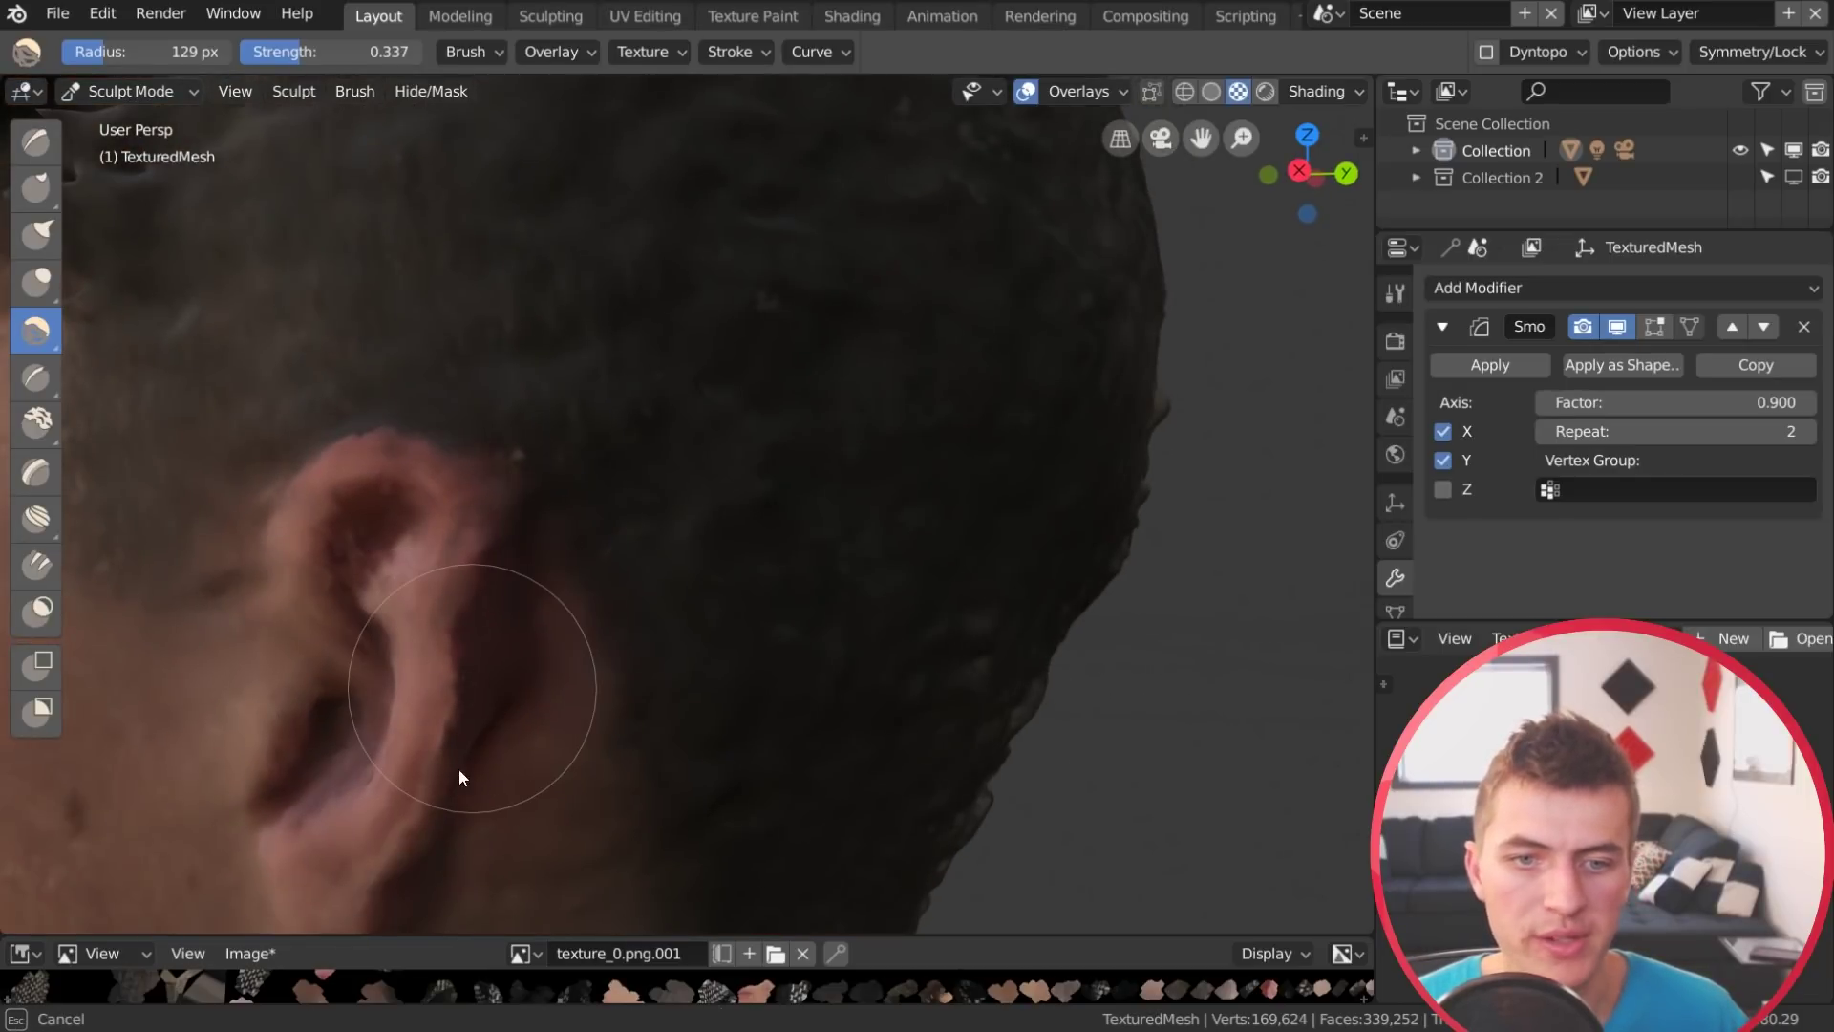
# Smooth the bumpy surface across the forehead and along the hairline with the Smooth brush
pyautogui.scroll(-5, 426, 825)
pyautogui.moveTo(467, 810); pyautogui.dragTo(491, 386, button='middle')
pyautogui.scroll(-3, 608, 810)
pyautogui.scroll(5, 917, 587)
pyautogui.moveTo(492, 390)
pyautogui.mouseDown()
pyautogui.moveTo(447, 330)
pyautogui.moveTo(585, 420)
pyautogui.moveTo(685, 536)
pyautogui.moveTo(658, 547)
pyautogui.moveTo(536, 438)
pyautogui.moveTo(679, 564)
pyautogui.mouseUp()
pyautogui.scroll(-5, 680, 565)
pyautogui.moveTo(679, 565)
pyautogui.mouseDown(button='middle')
pyautogui.moveTo(822, 568)
pyautogui.moveTo(833, 593)
pyautogui.mouseUp(button='middle')
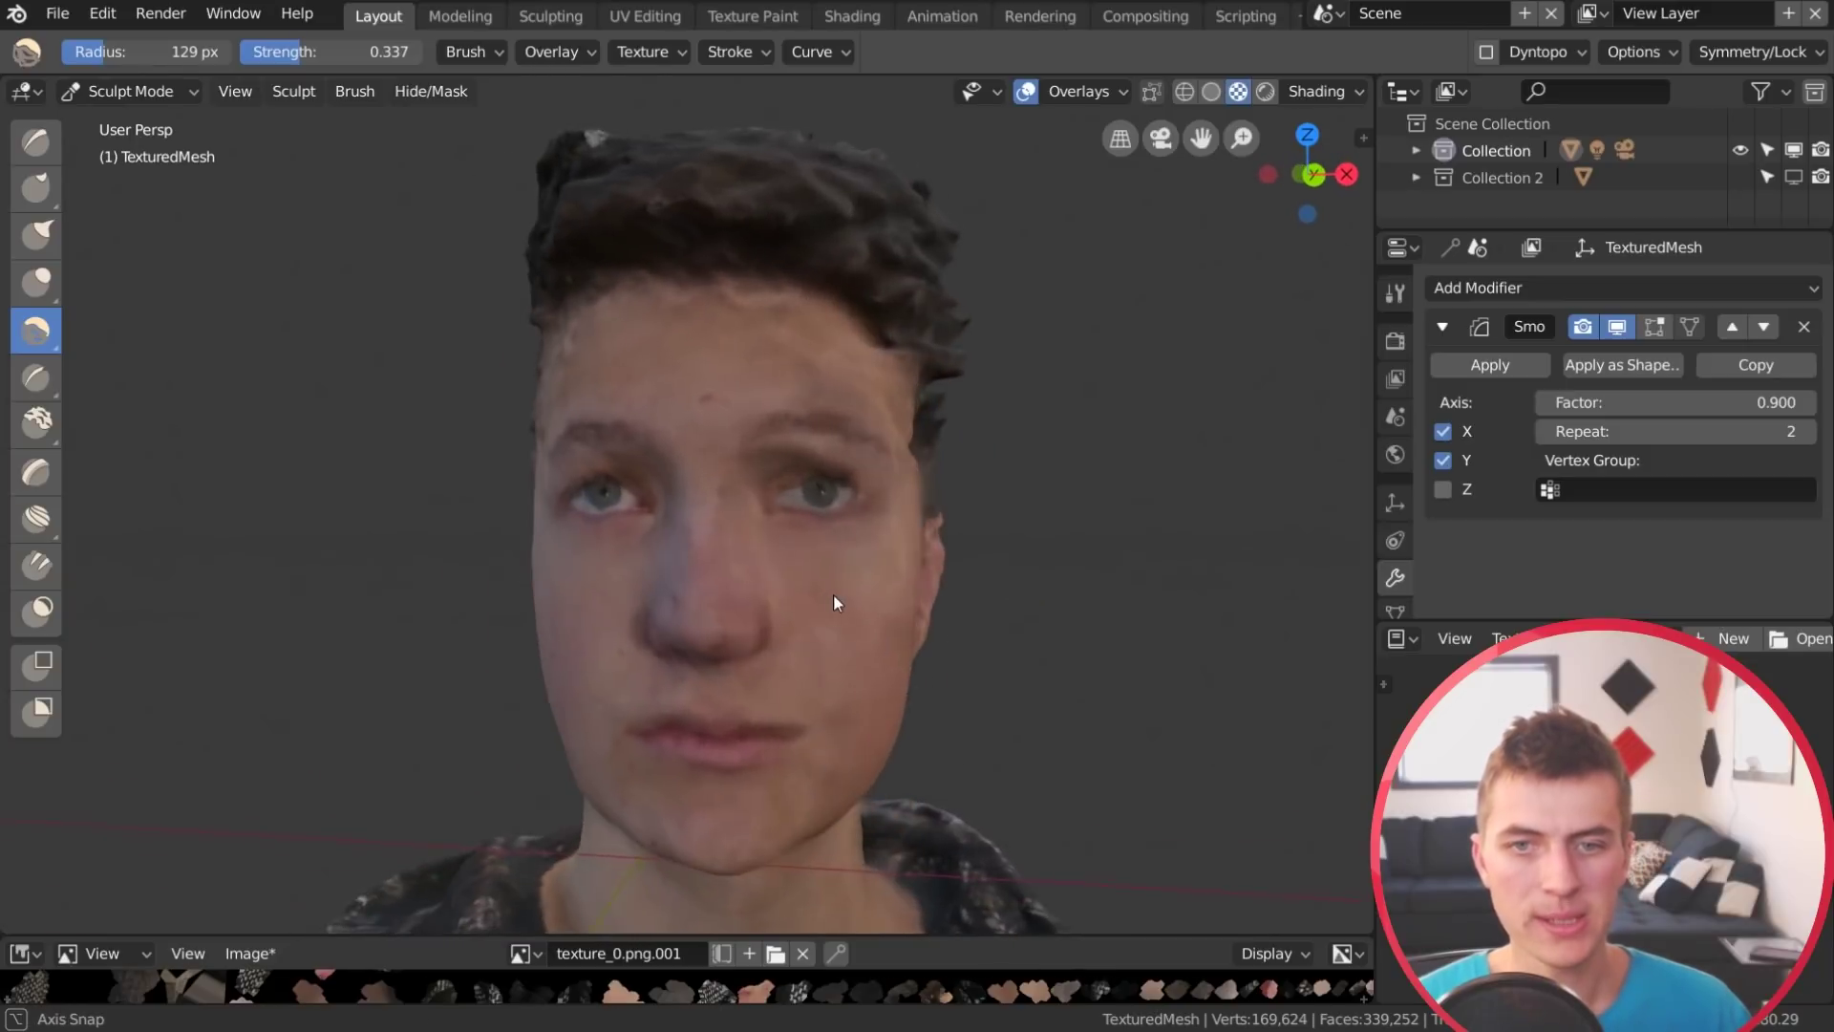
pyautogui.scroll(2, 891, 372)
pyautogui.moveTo(864, 392)
pyautogui.mouseDown()
pyautogui.moveTo(879, 331)
pyautogui.moveTo(761, 261)
pyautogui.moveTo(684, 294)
pyautogui.moveTo(705, 299)
pyautogui.mouseUp()
pyautogui.moveTo(704, 299); pyautogui.dragTo(896, 330, button='middle')
pyautogui.moveTo(897, 334)
pyautogui.mouseDown()
pyautogui.moveTo(686, 334)
pyautogui.moveTo(696, 393)
pyautogui.mouseUp()
# Smooth the temple and cheek in front of the model's right ear and return the mesh to Texture Paint mode
pyautogui.moveTo(697, 394)
pyautogui.mouseDown(button='middle')
pyautogui.moveTo(774, 390)
pyautogui.moveTo(833, 301)
pyautogui.mouseUp(button='middle')
pyautogui.moveTo(833, 301)
pyautogui.mouseDown()
pyautogui.moveTo(735, 385)
pyautogui.moveTo(679, 501)
pyautogui.moveTo(667, 602)
pyautogui.moveTo(827, 769)
pyautogui.mouseUp()
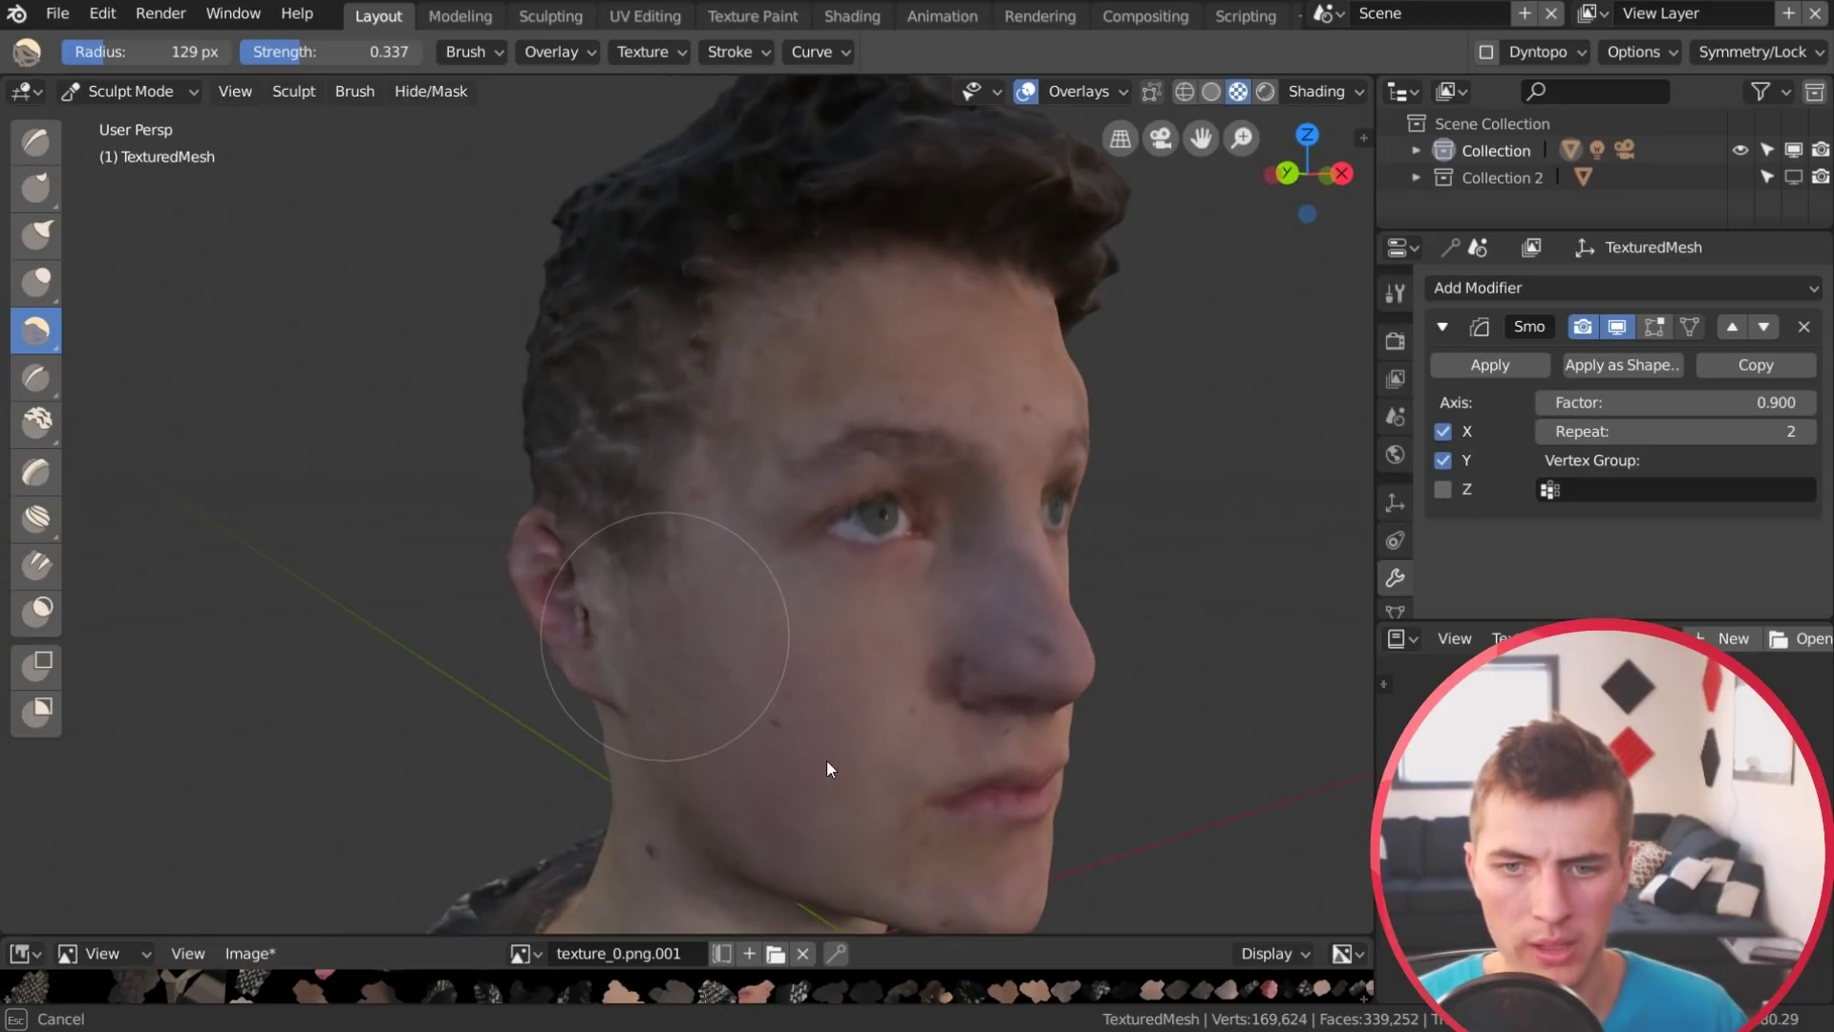
pyautogui.moveTo(777, 747)
pyautogui.mouseDown(button='middle')
pyautogui.moveTo(704, 708)
pyautogui.moveTo(659, 612)
pyautogui.mouseUp(button='middle')
pyautogui.click(129, 91)
pyautogui.click(149, 263)
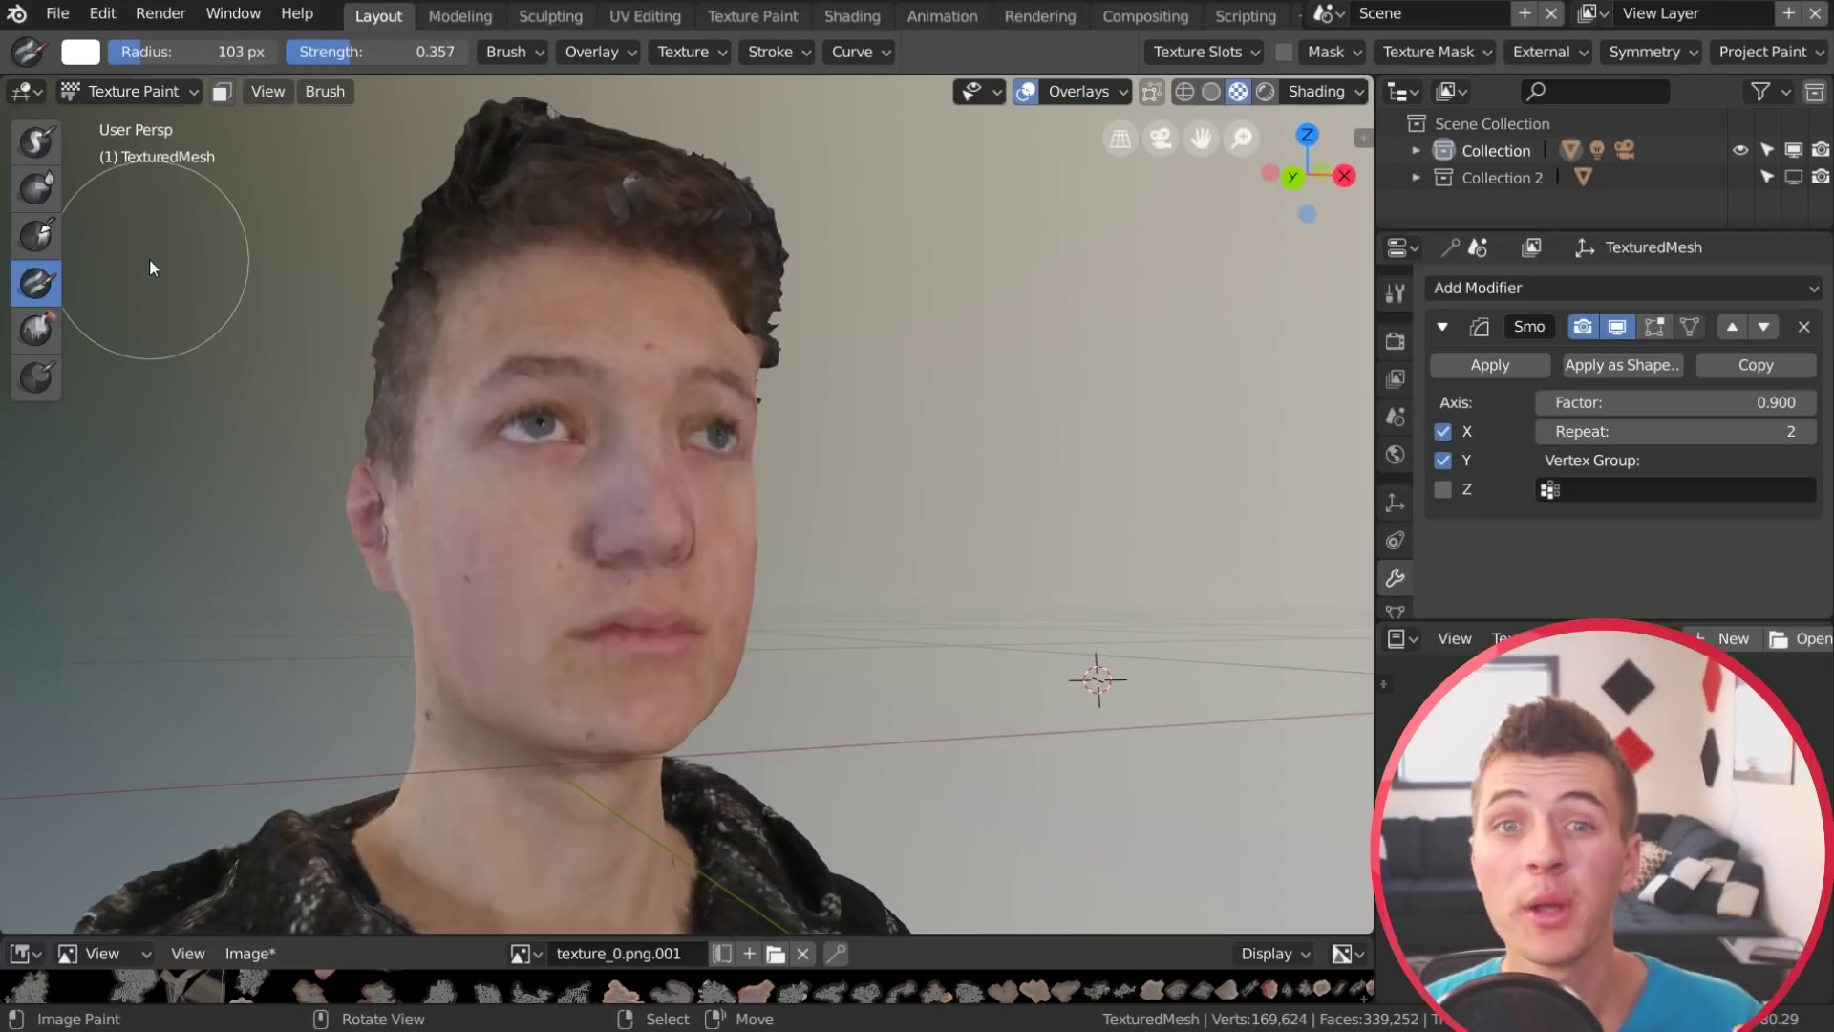
# Save all images in the head scan's texture slots to keep the painted texture changes
pyautogui.moveTo(679, 266)
pyautogui.mouseDown(button='middle')
pyautogui.moveTo(702, 342)
pyautogui.moveTo(581, 375)
pyautogui.mouseUp(button='middle')
pyautogui.moveTo(795, 477)
pyautogui.mouseDown(button='middle')
pyautogui.moveTo(748, 506)
pyautogui.moveTo(593, 523)
pyautogui.mouseUp(button='middle')
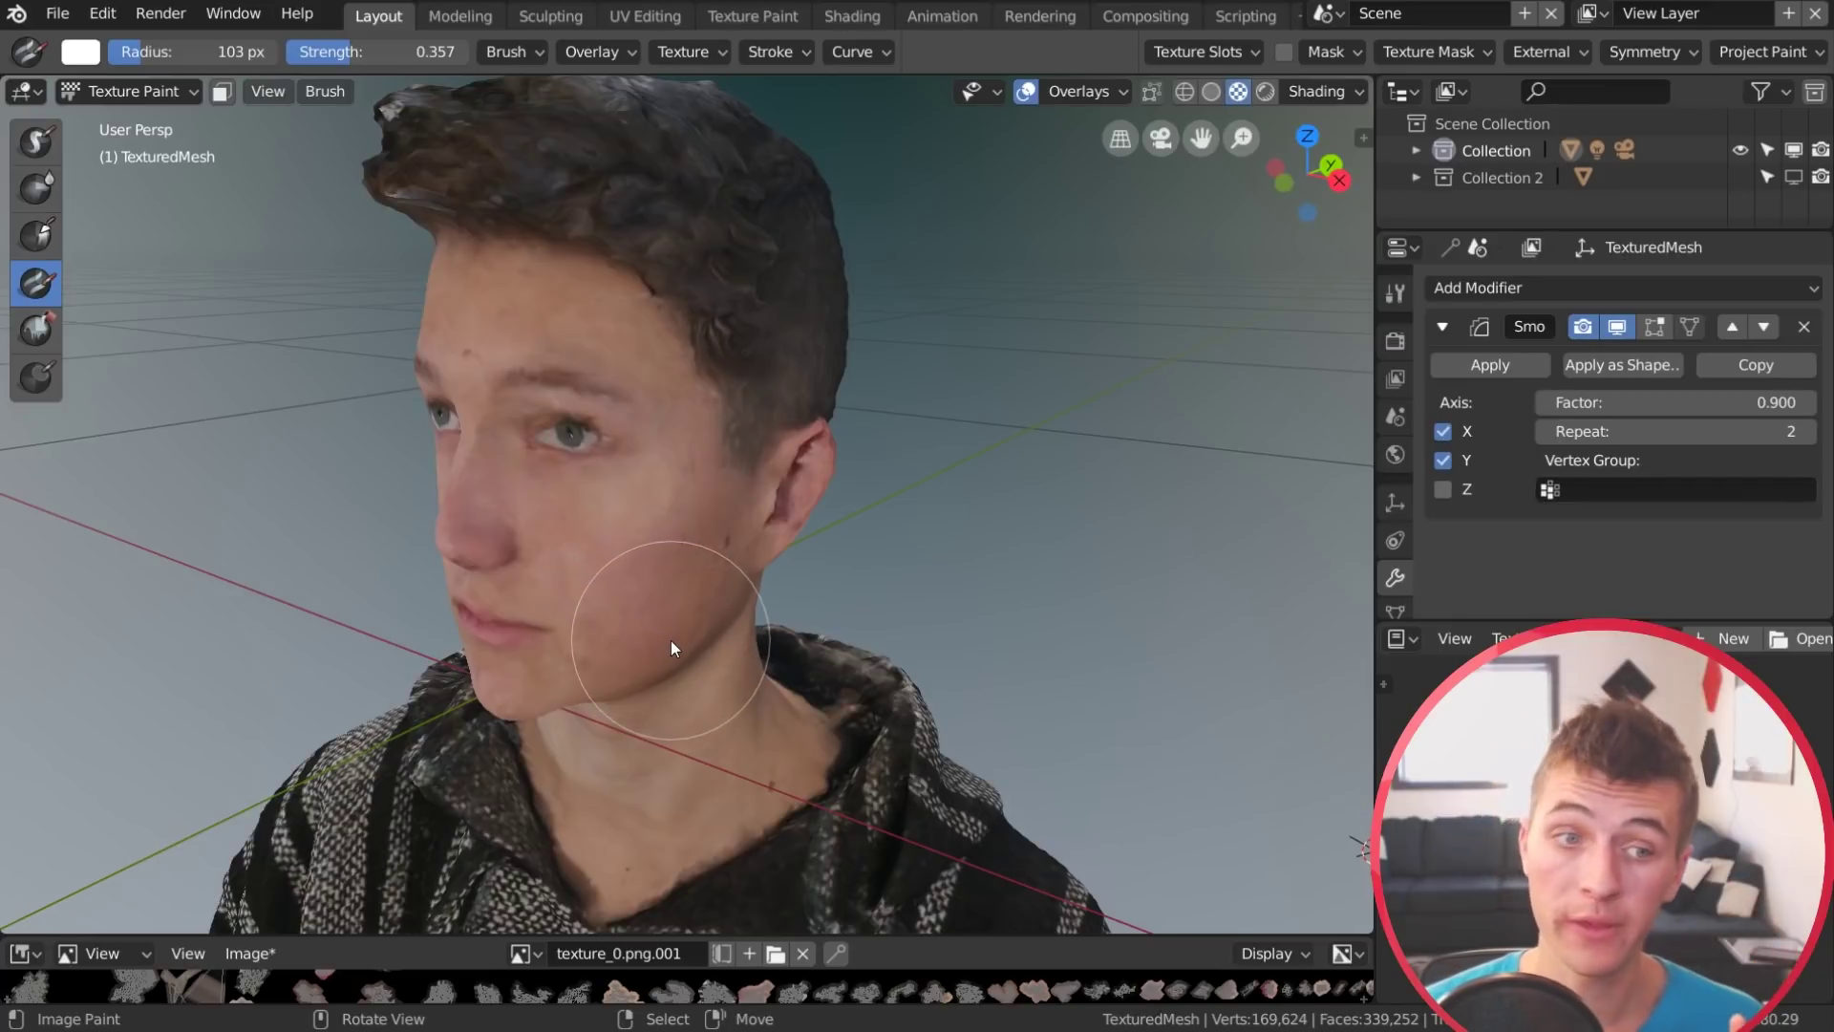
pyautogui.click(1198, 50)
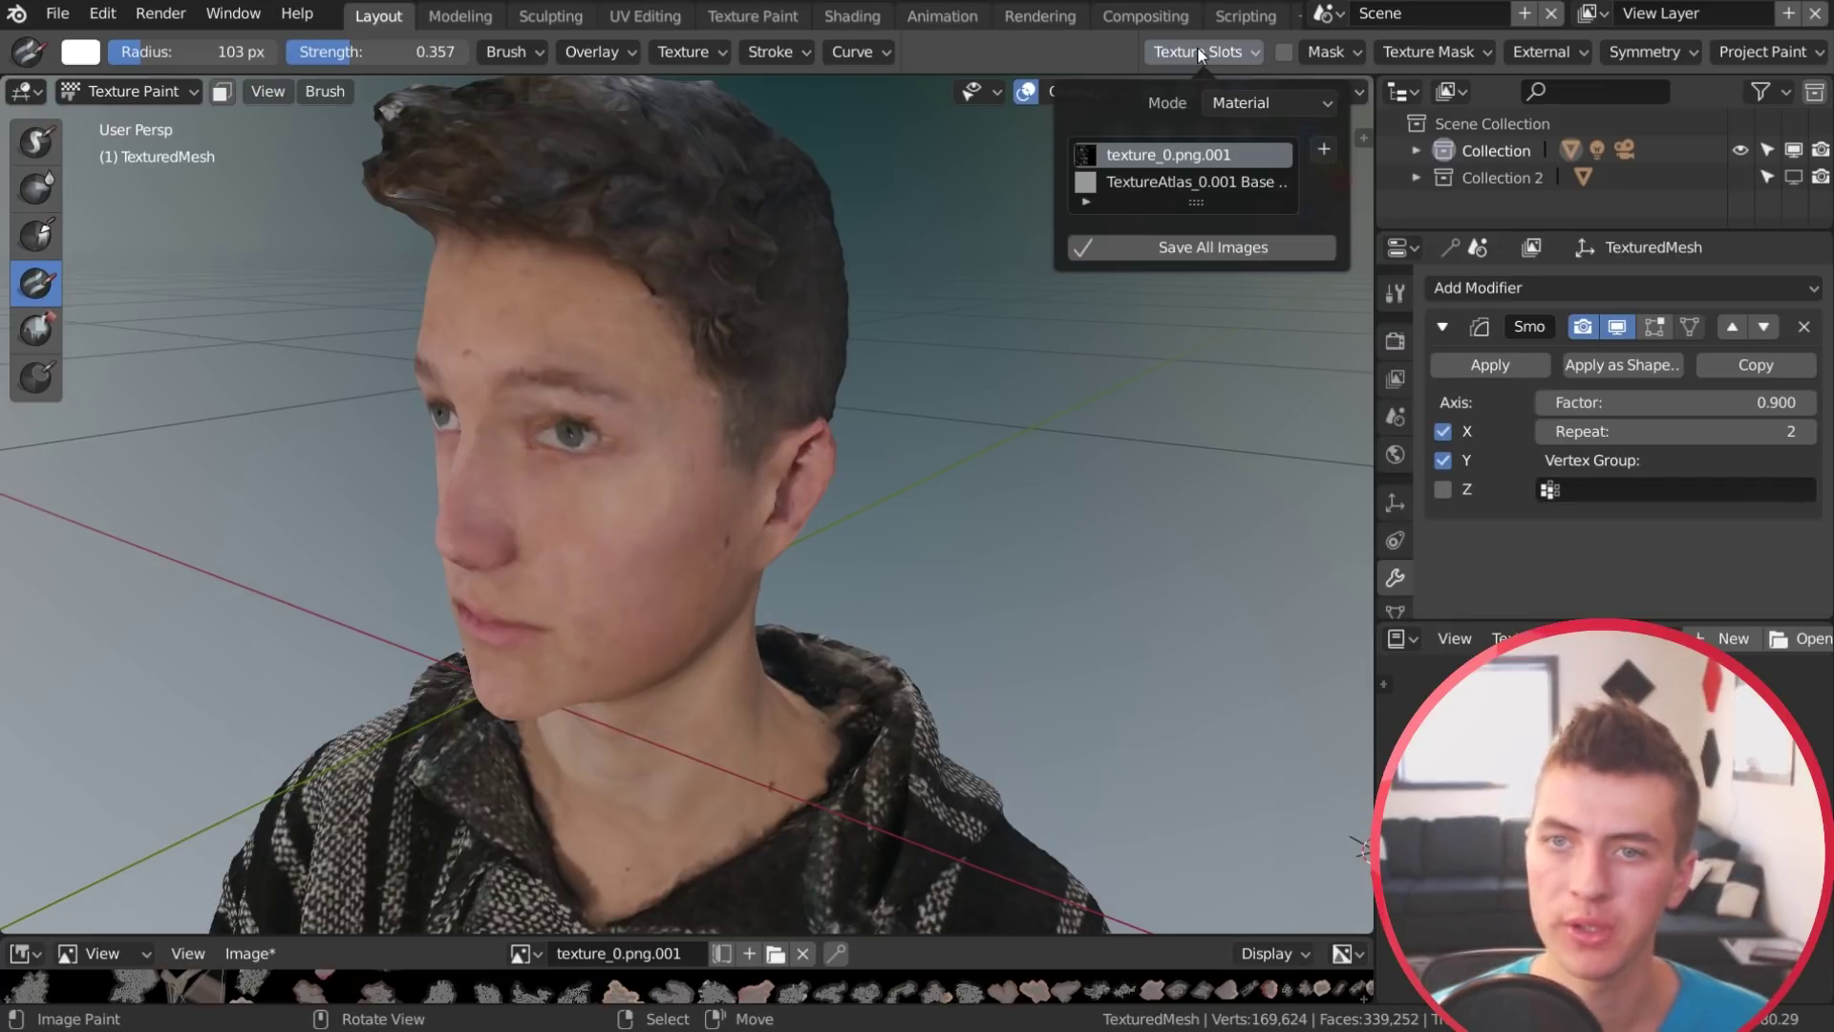
pyautogui.click(1200, 249)
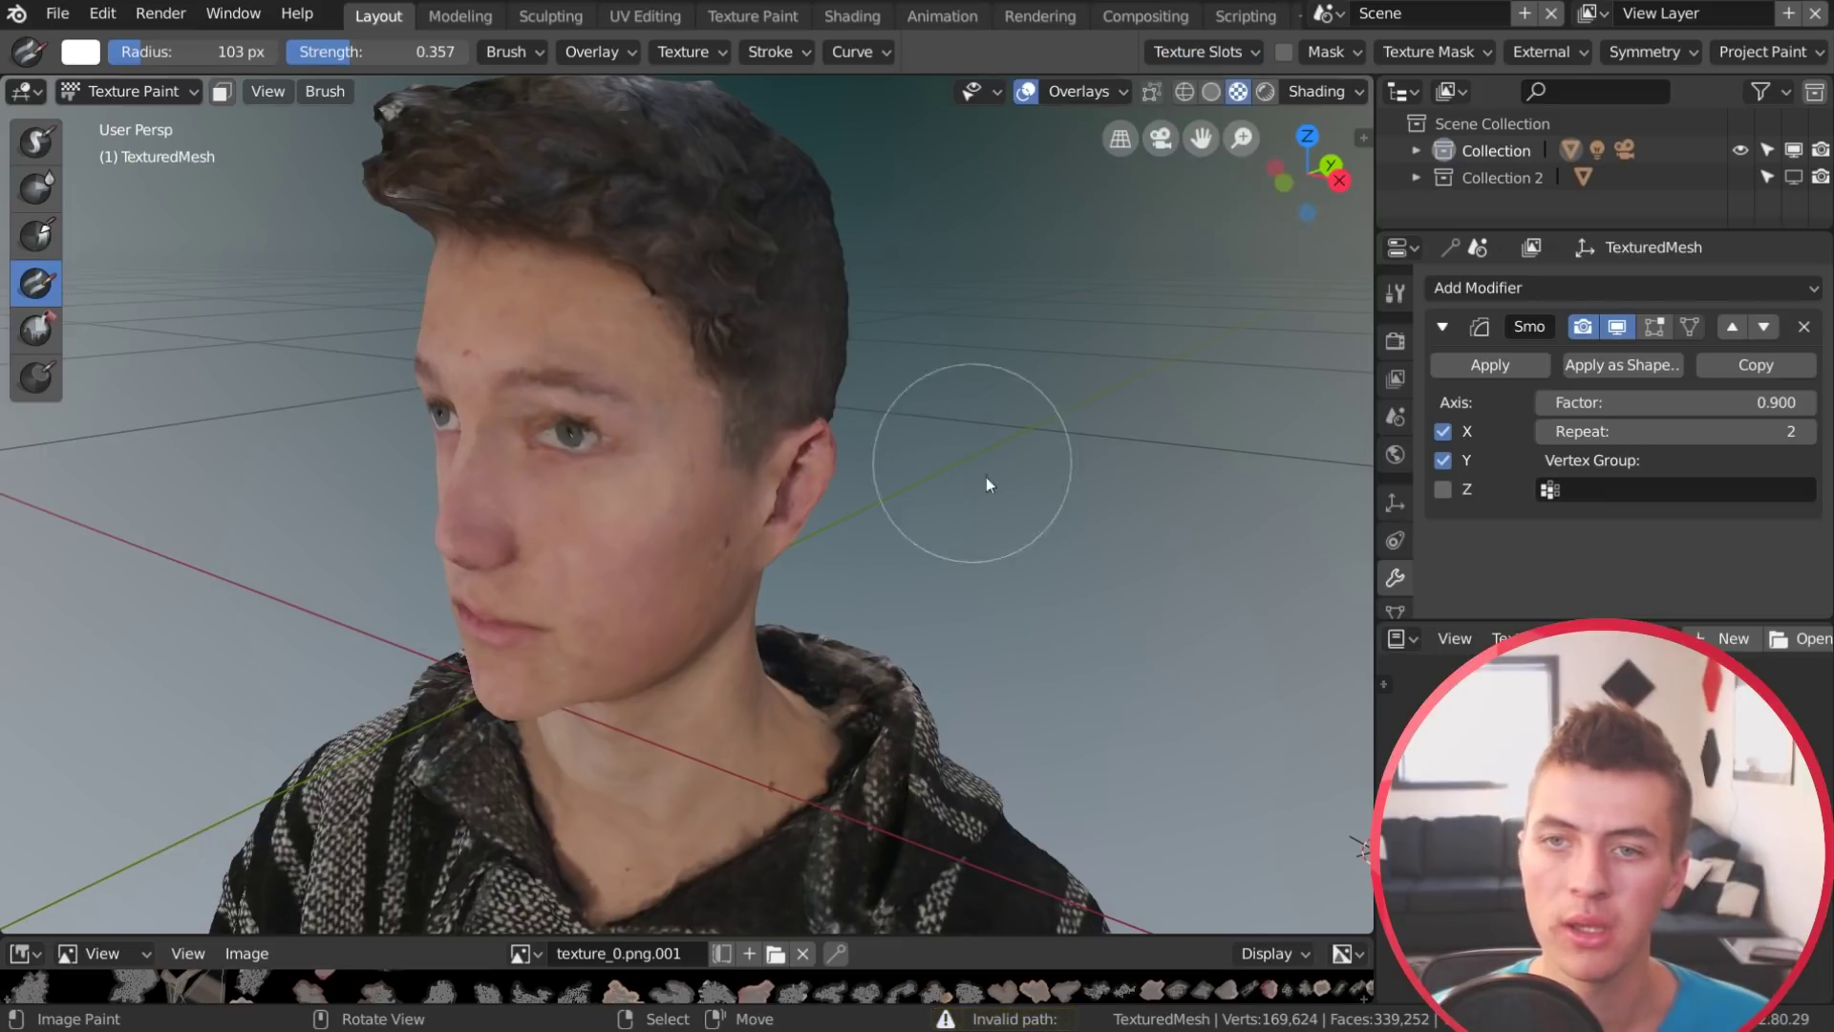
pyautogui.click(1199, 51)
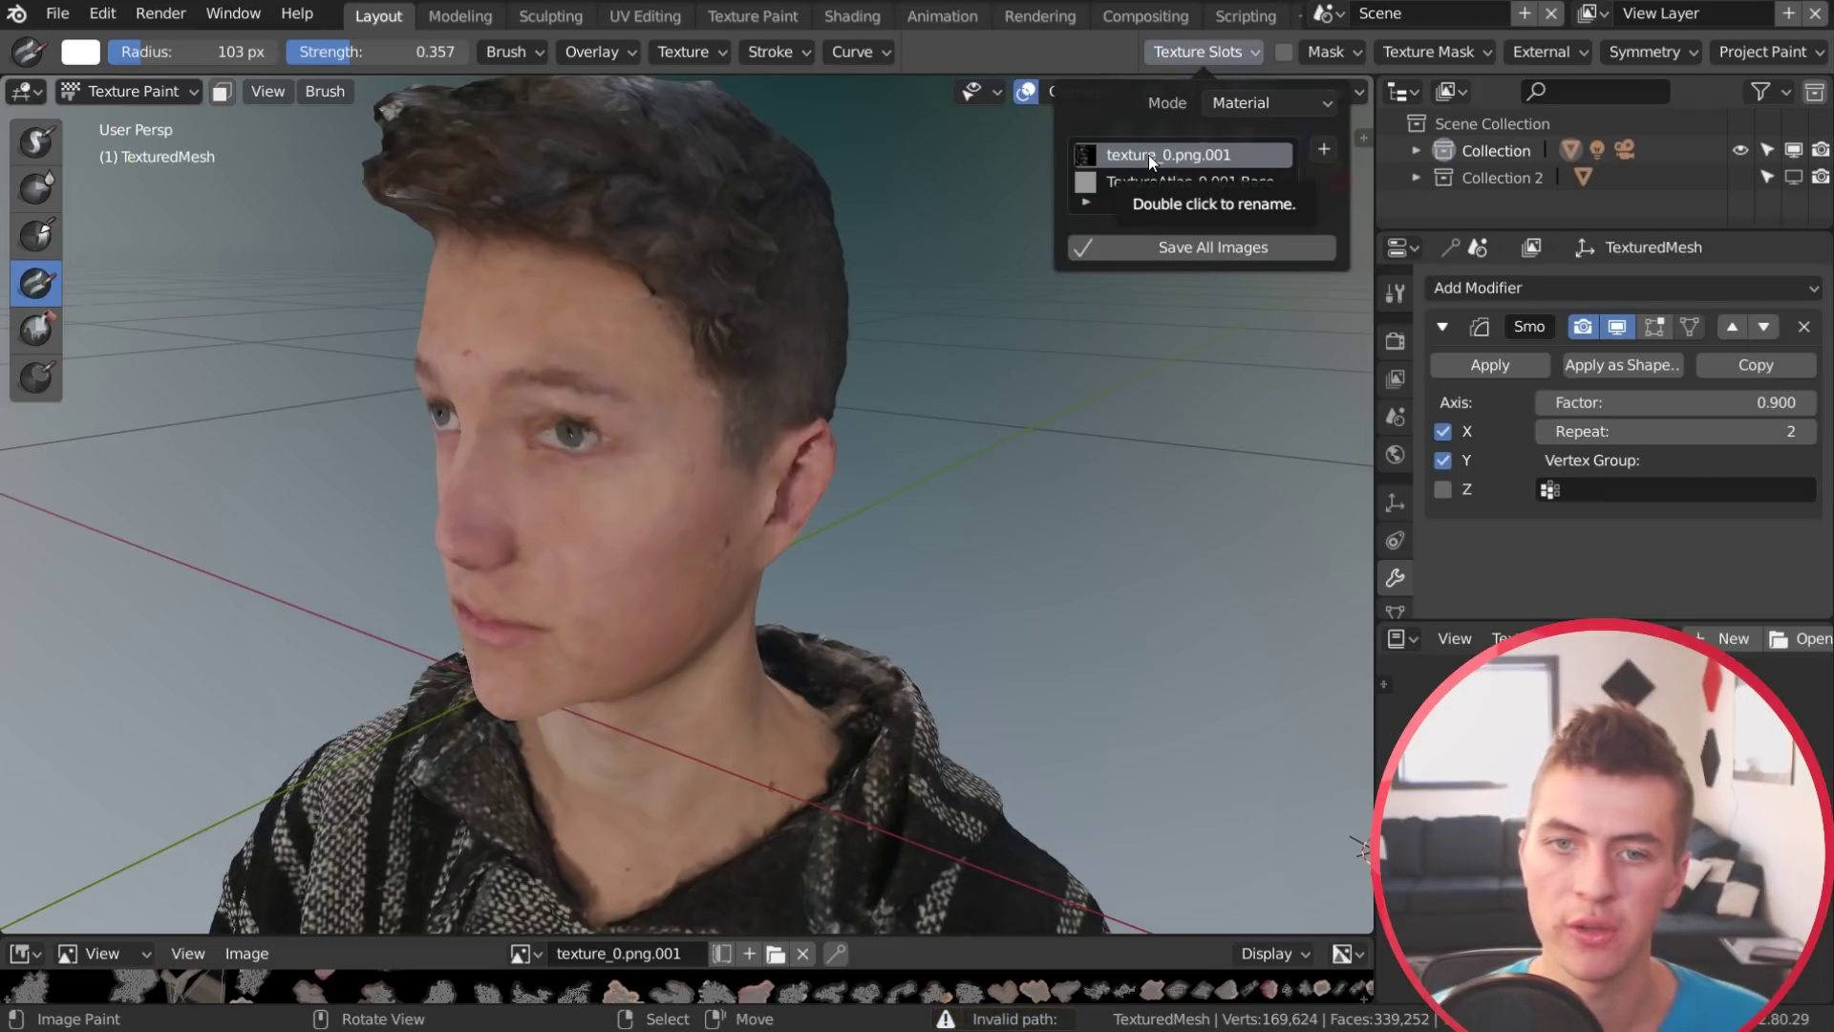
pyautogui.click(1209, 47)
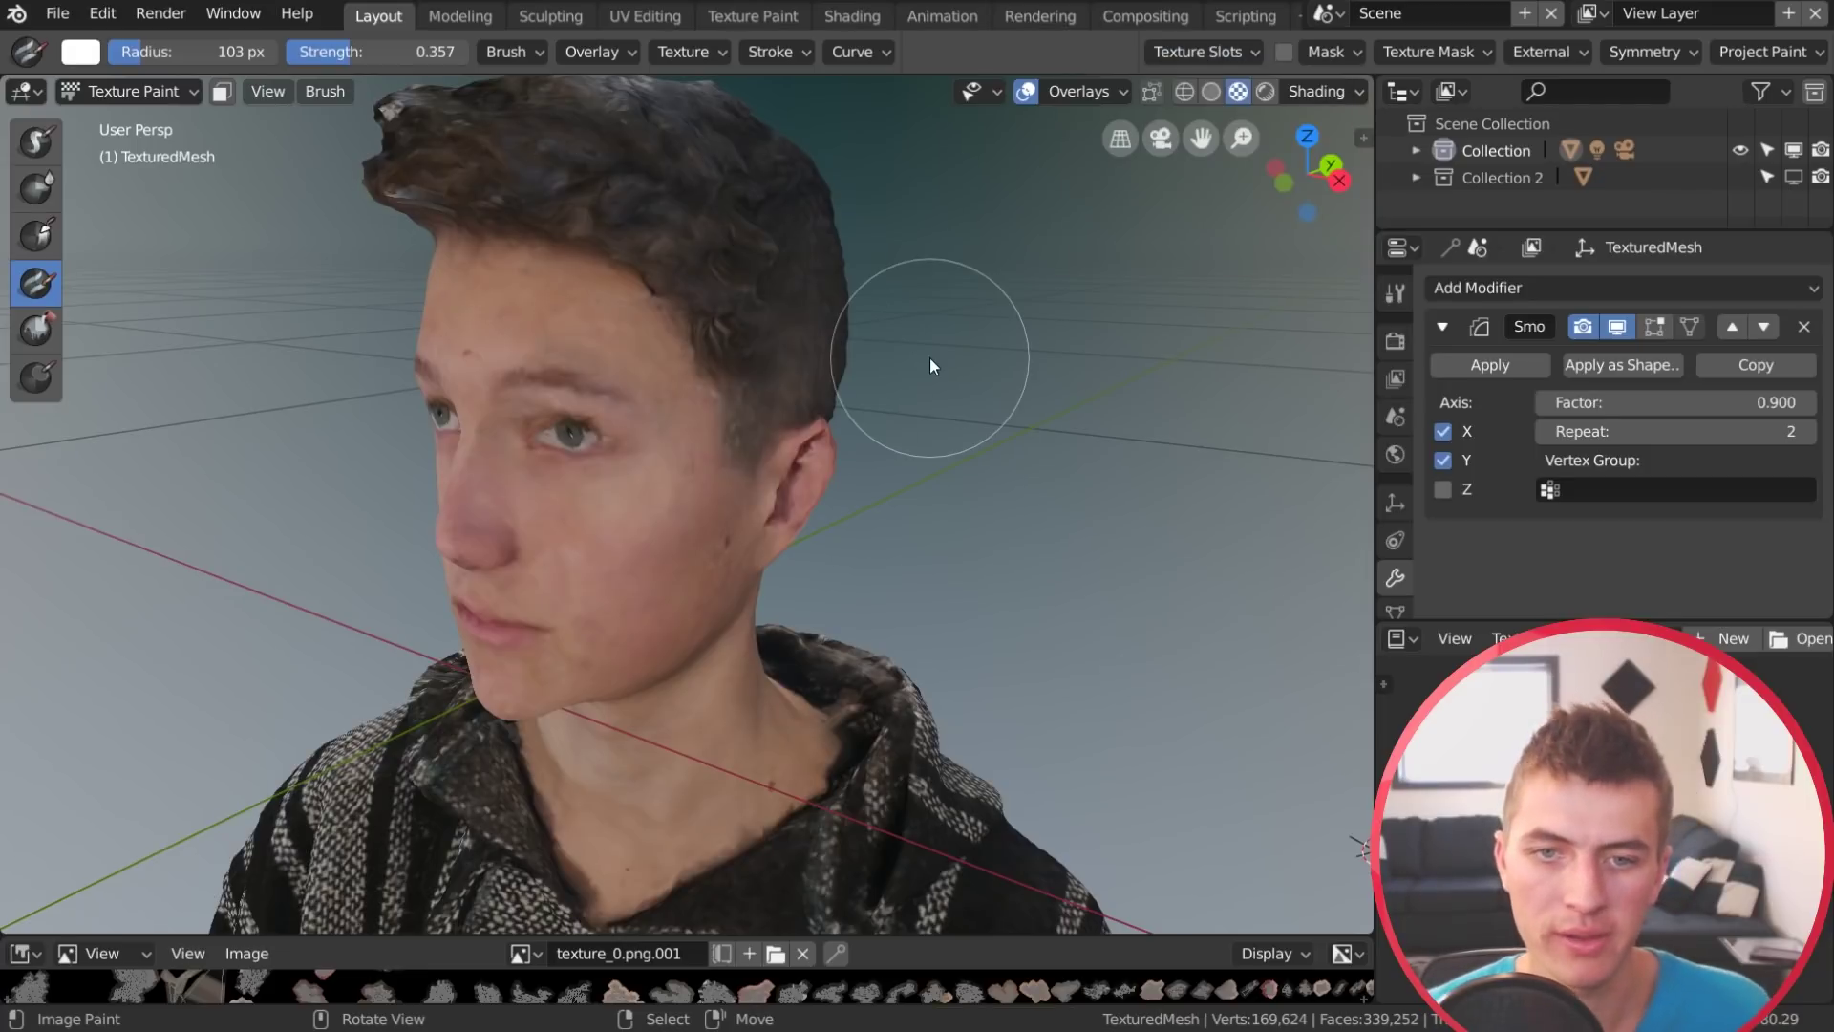
pyautogui.click(1223, 52)
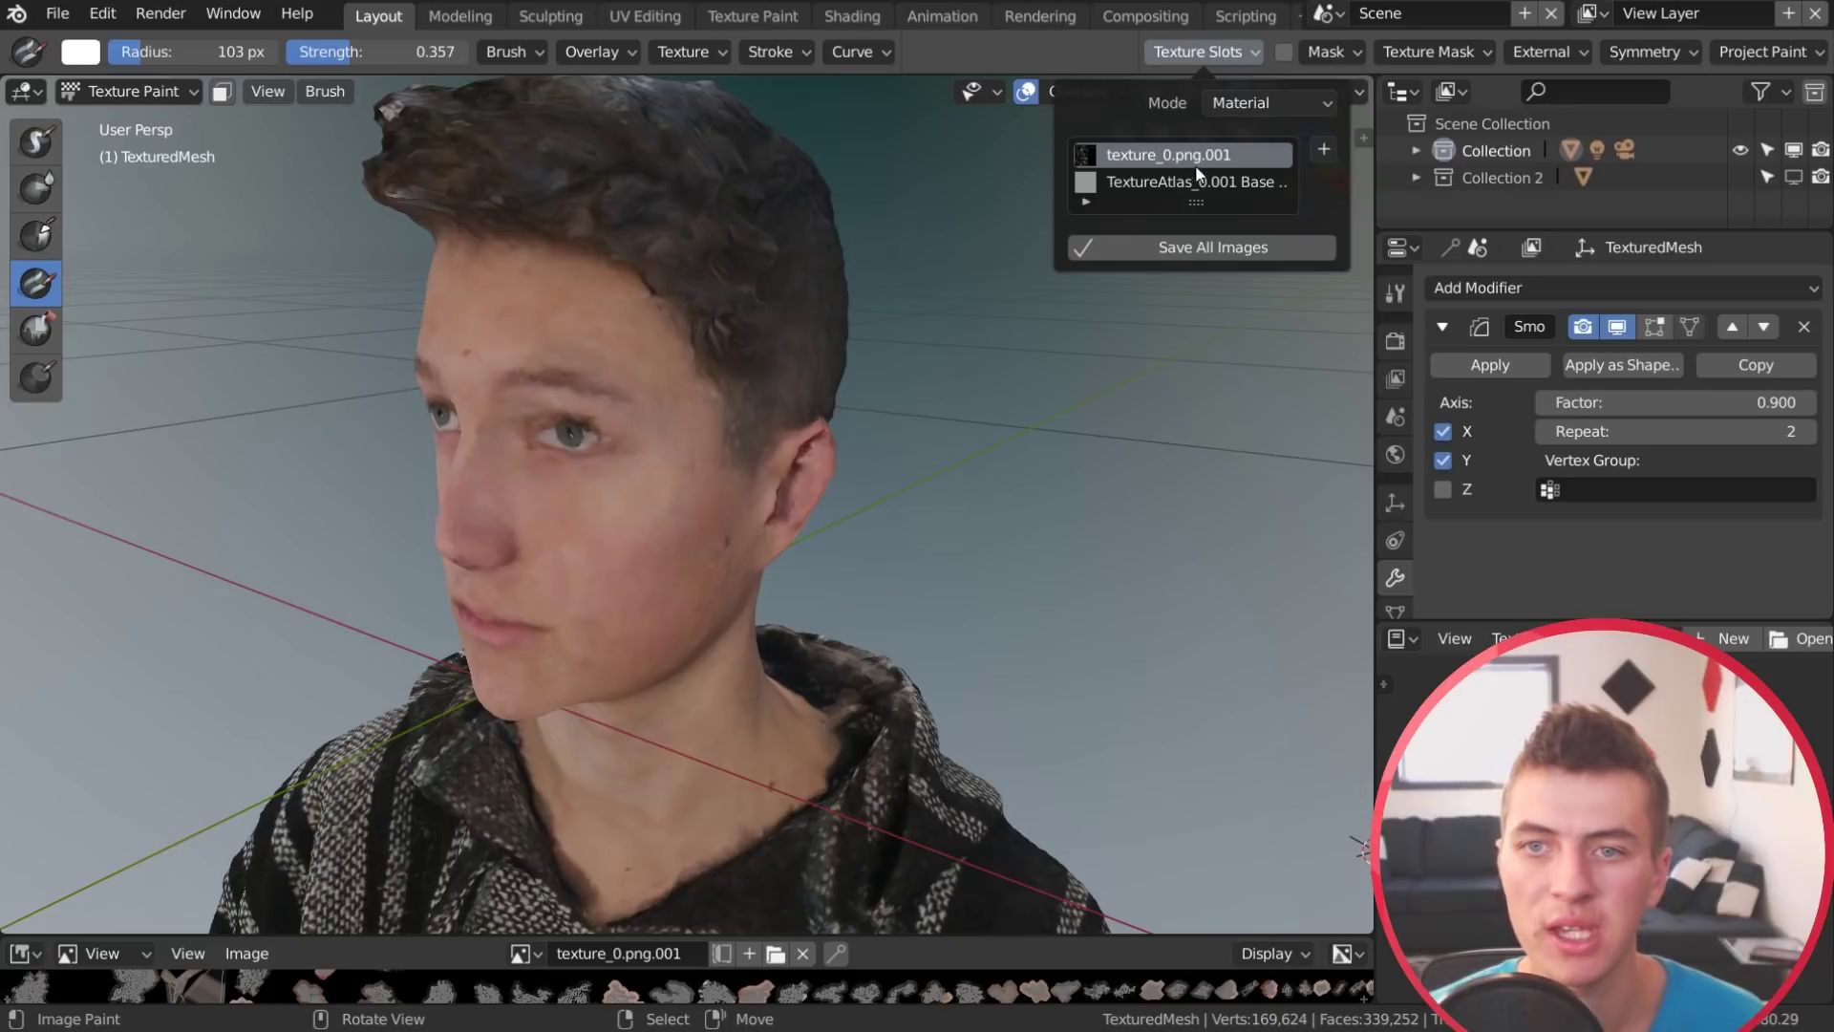
pyautogui.click(1223, 55)
# Examine the cleaned-up textured head and shoulders from several sides and distances
pyautogui.moveTo(688, 406)
pyautogui.mouseDown(button='middle')
pyautogui.moveTo(863, 404)
pyautogui.moveTo(711, 384)
pyautogui.moveTo(822, 380)
pyautogui.mouseUp(button='middle')
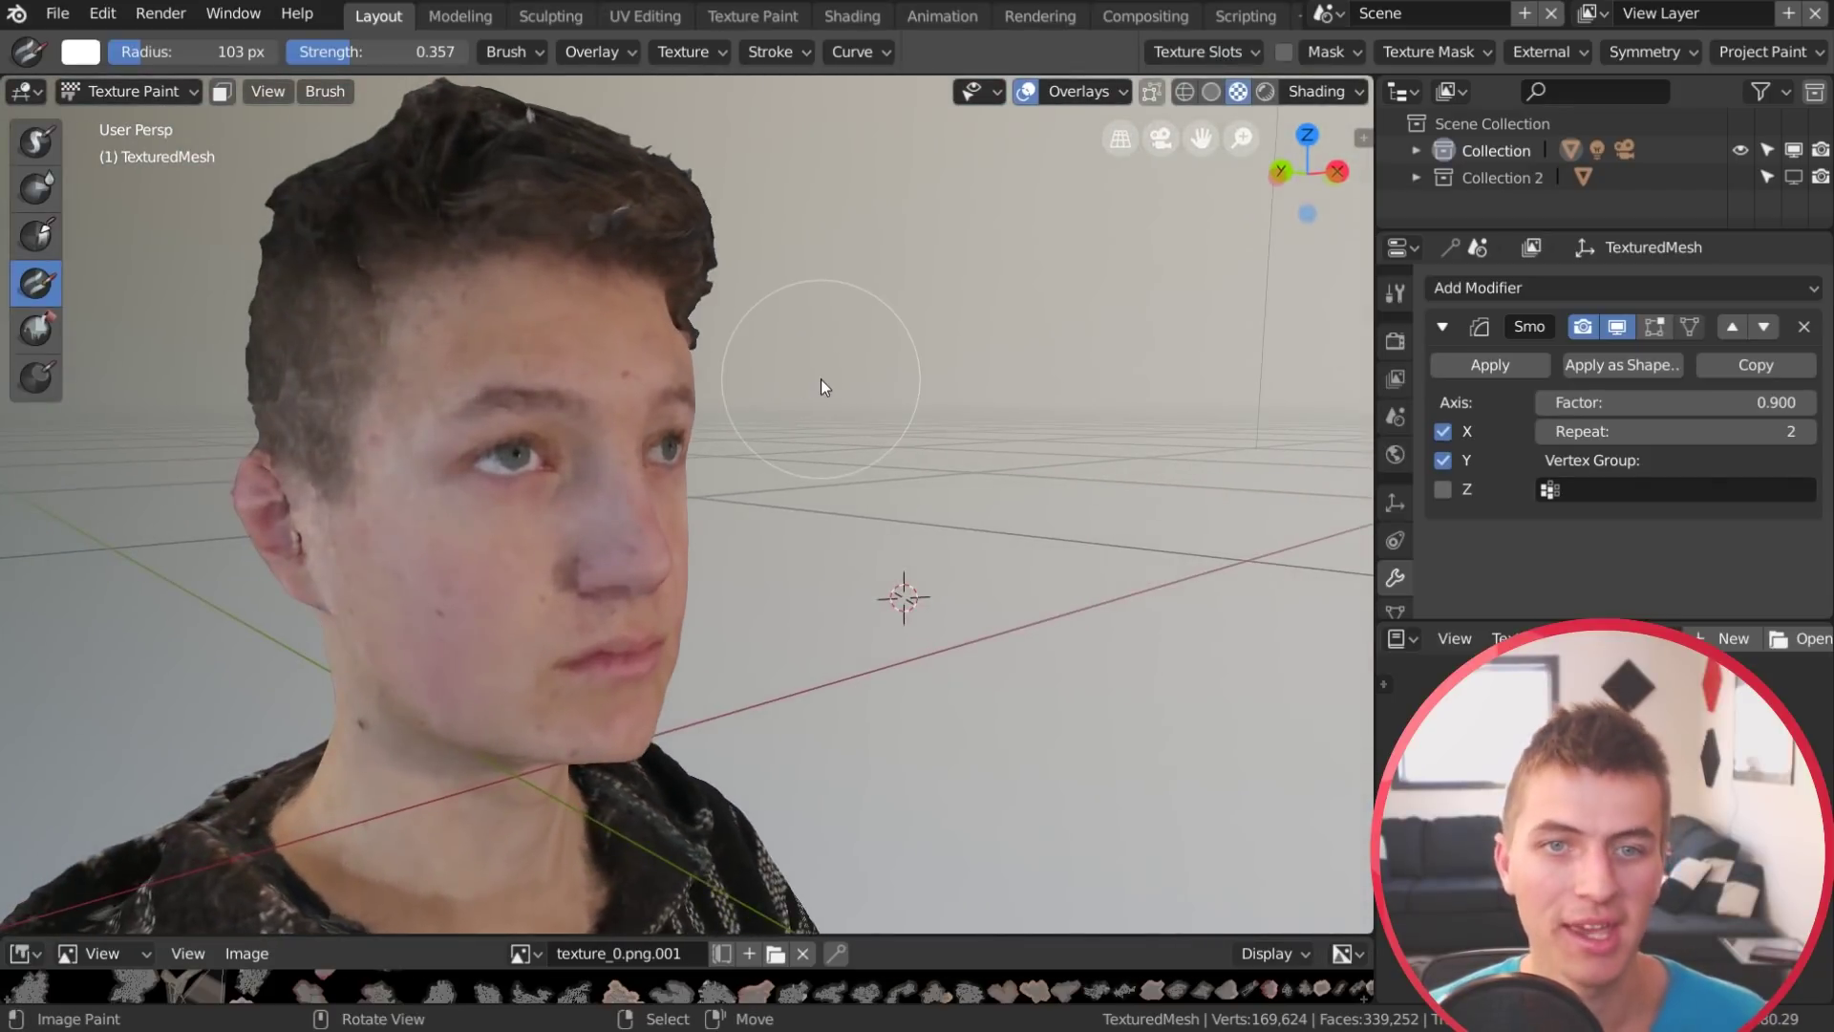
pyautogui.moveTo(682, 645); pyautogui.dragTo(717, 627, button='middle')
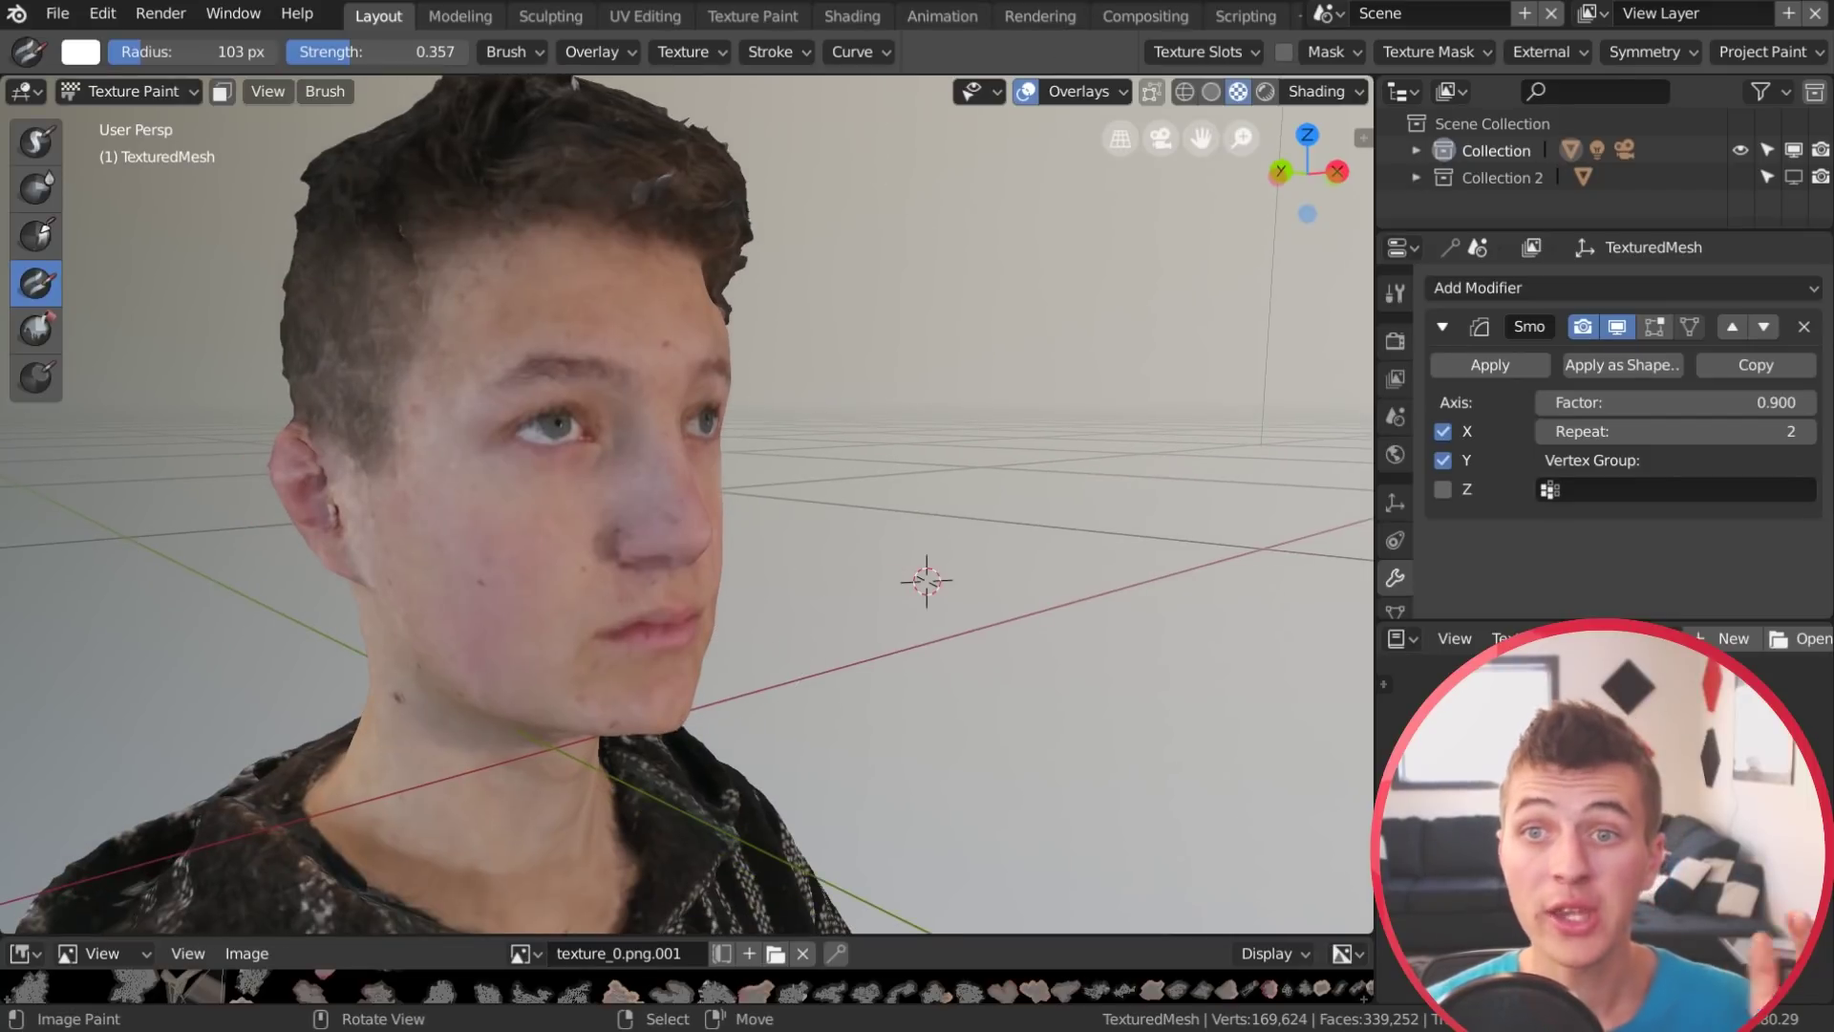
pyautogui.moveTo(827, 403); pyautogui.dragTo(817, 426, button='middle')
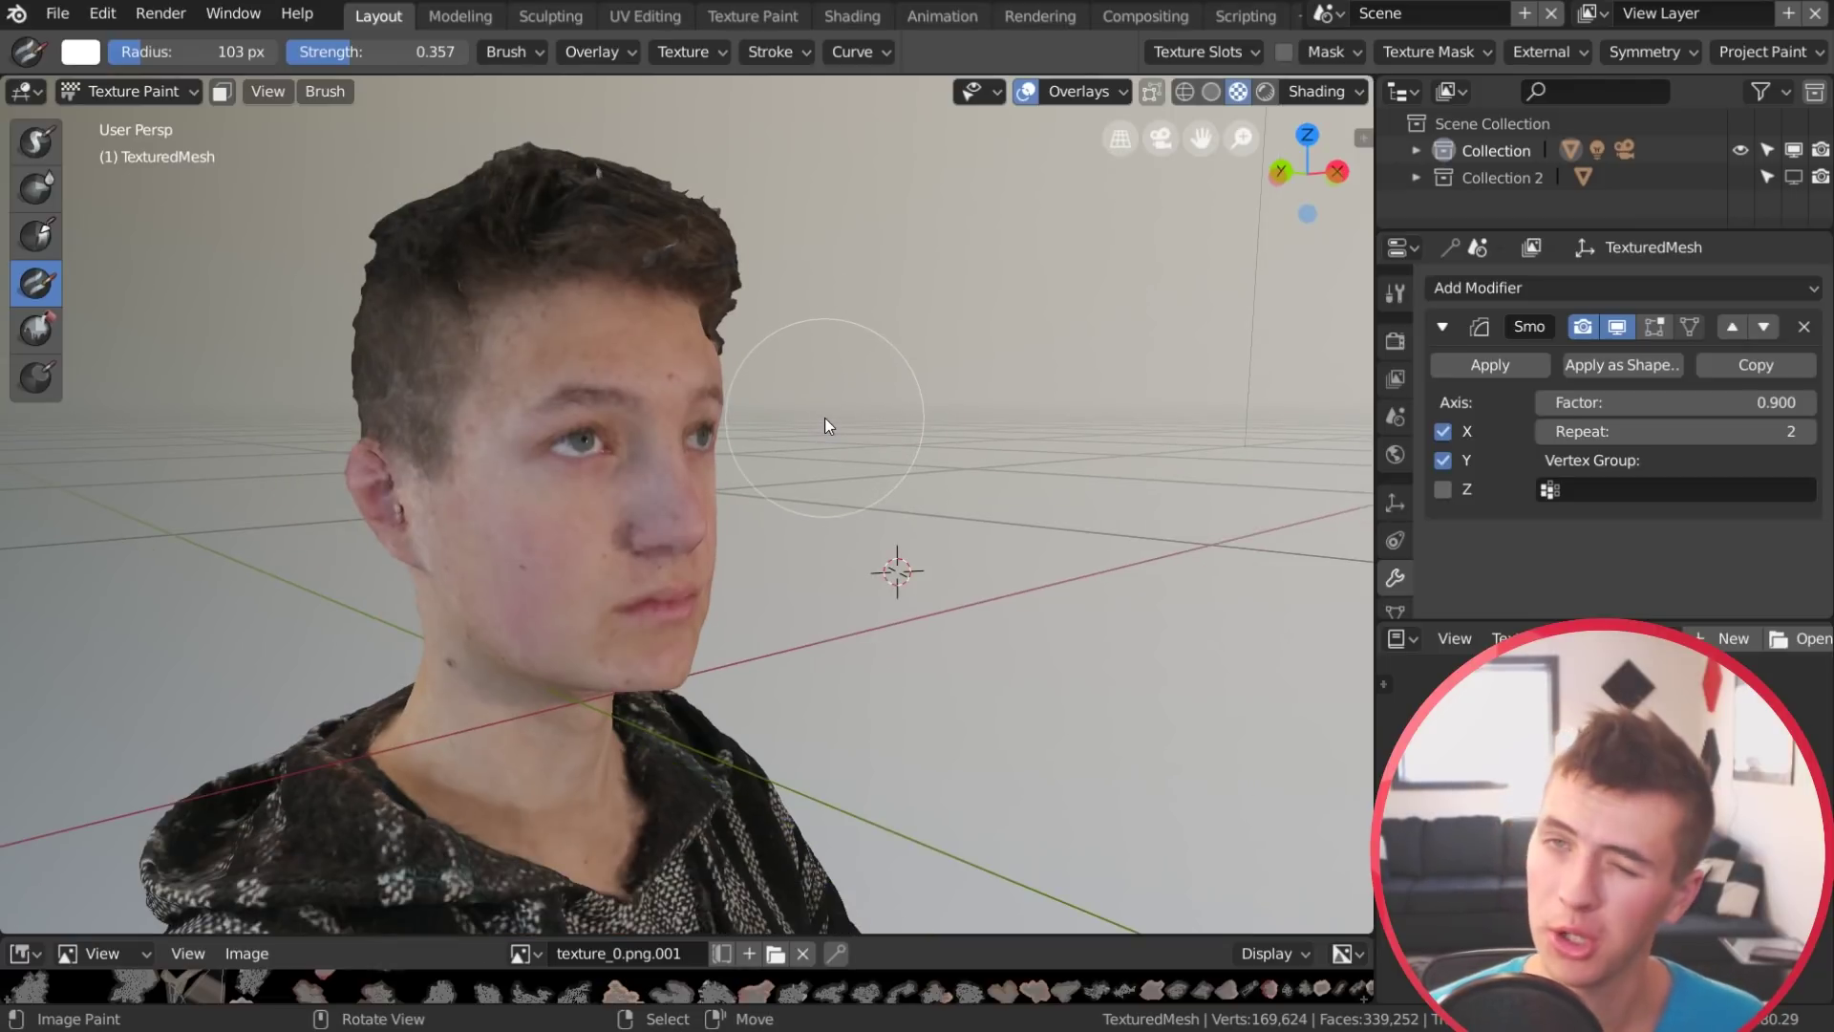
pyautogui.moveTo(824, 416); pyautogui.dragTo(762, 411, button='middle')
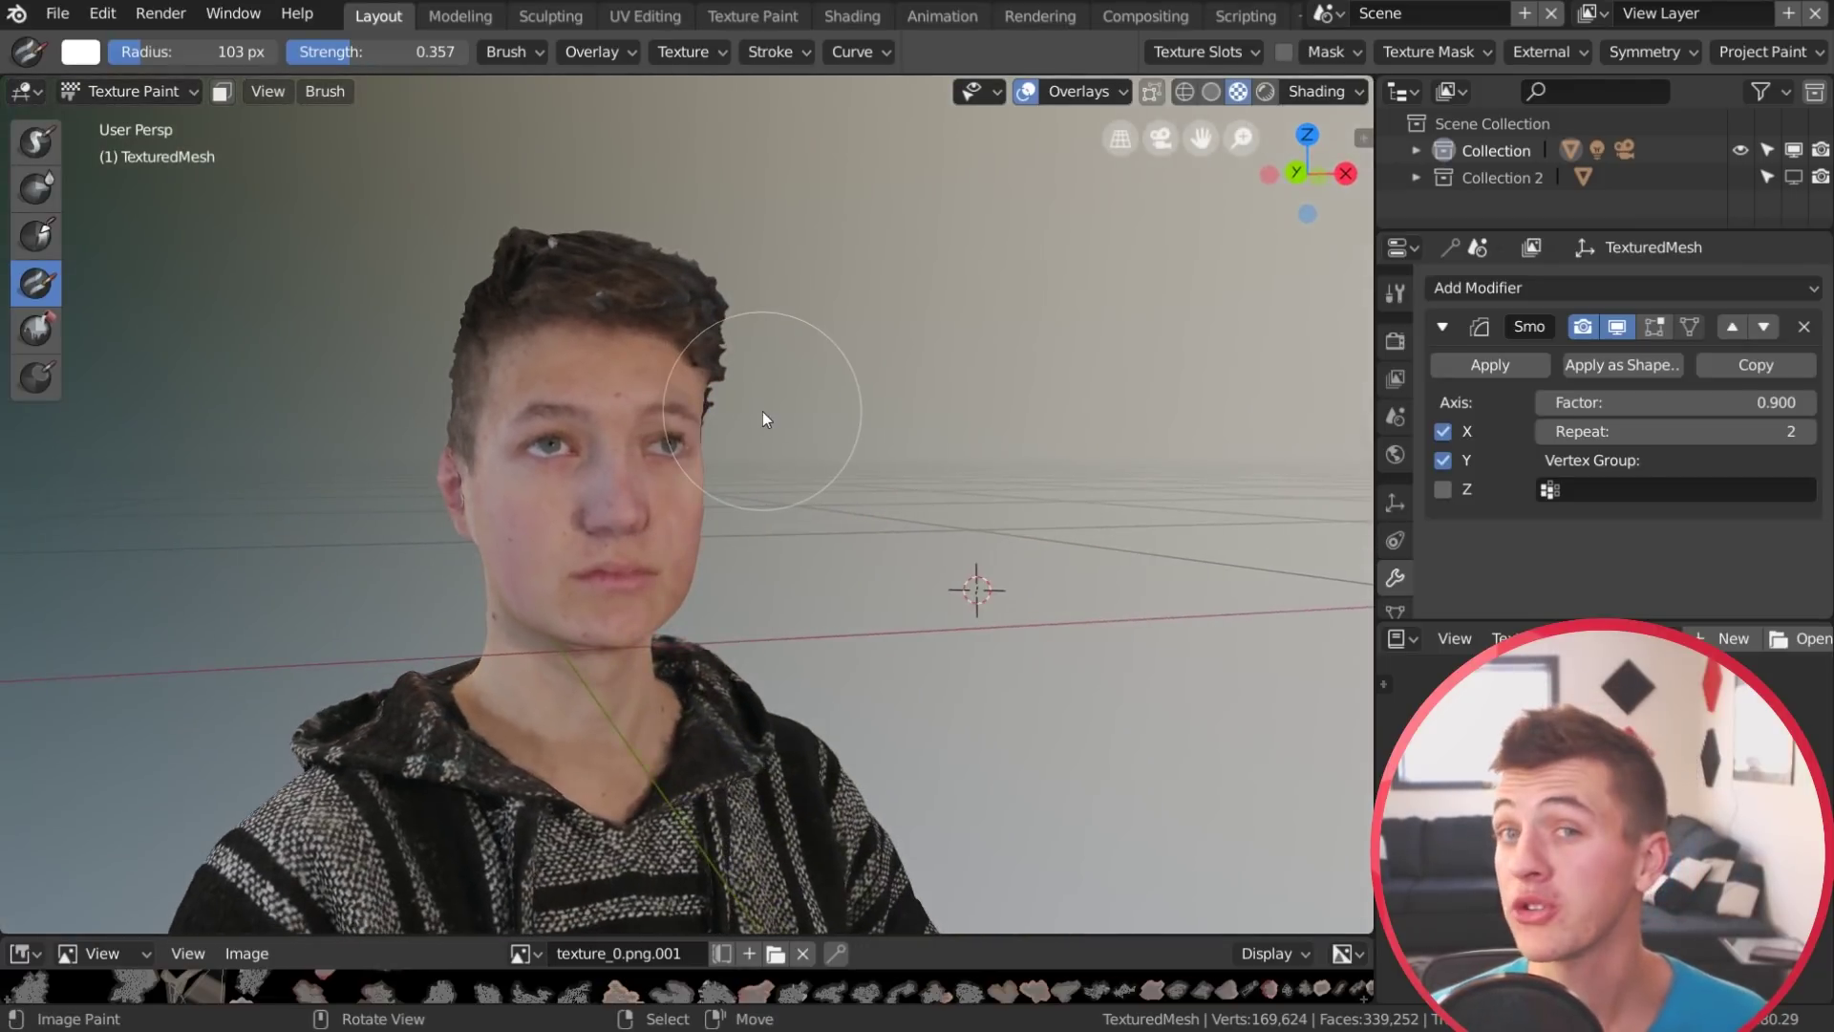
pyautogui.press('[')
pyautogui.press('[')
pyautogui.press('[')
pyautogui.press('[')
pyautogui.press('[')
pyautogui.scroll(5, 673, 500)
pyautogui.moveTo(672, 501)
pyautogui.mouseDown(button='middle')
pyautogui.moveTo(837, 611)
pyautogui.moveTo(602, 685)
pyautogui.mouseUp(button='middle')
pyautogui.scroll(-4, 721, 749)
pyautogui.moveTo(720, 749)
pyautogui.mouseDown(button='middle')
pyautogui.moveTo(673, 703)
pyautogui.moveTo(788, 812)
pyautogui.moveTo(731, 697)
pyautogui.moveTo(655, 684)
pyautogui.moveTo(661, 701)
pyautogui.moveTo(850, 723)
pyautogui.moveTo(837, 569)
pyautogui.moveTo(823, 714)
pyautogui.moveTo(839, 697)
pyautogui.moveTo(917, 725)
pyautogui.mouseUp(button='middle')
pyautogui.scroll(-5, 788, 812)
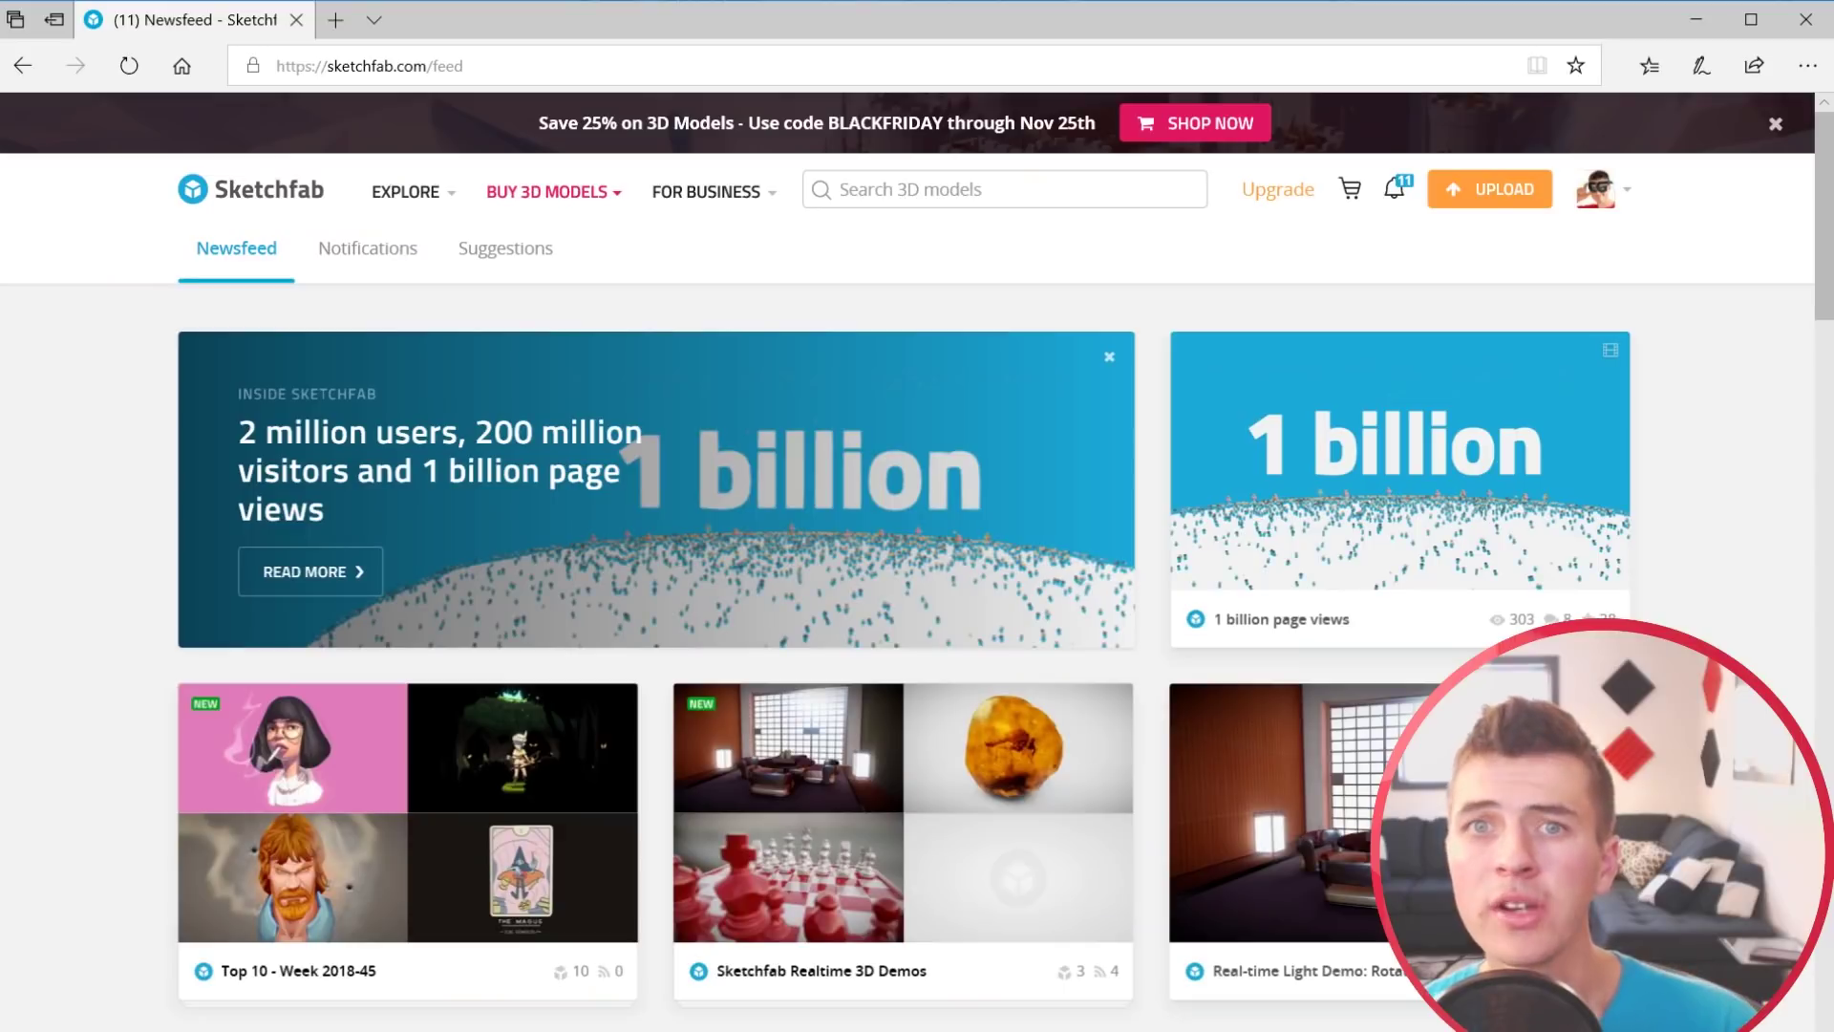
# Switch to Sketchfab and upload Facetutorial.blend as "Head Scan Example" in category People, tagged people, human, male, scan, 3d and photoscan
pyautogui.click(1498, 192)
pyautogui.click(1498, 191)
pyautogui.click(937, 632)
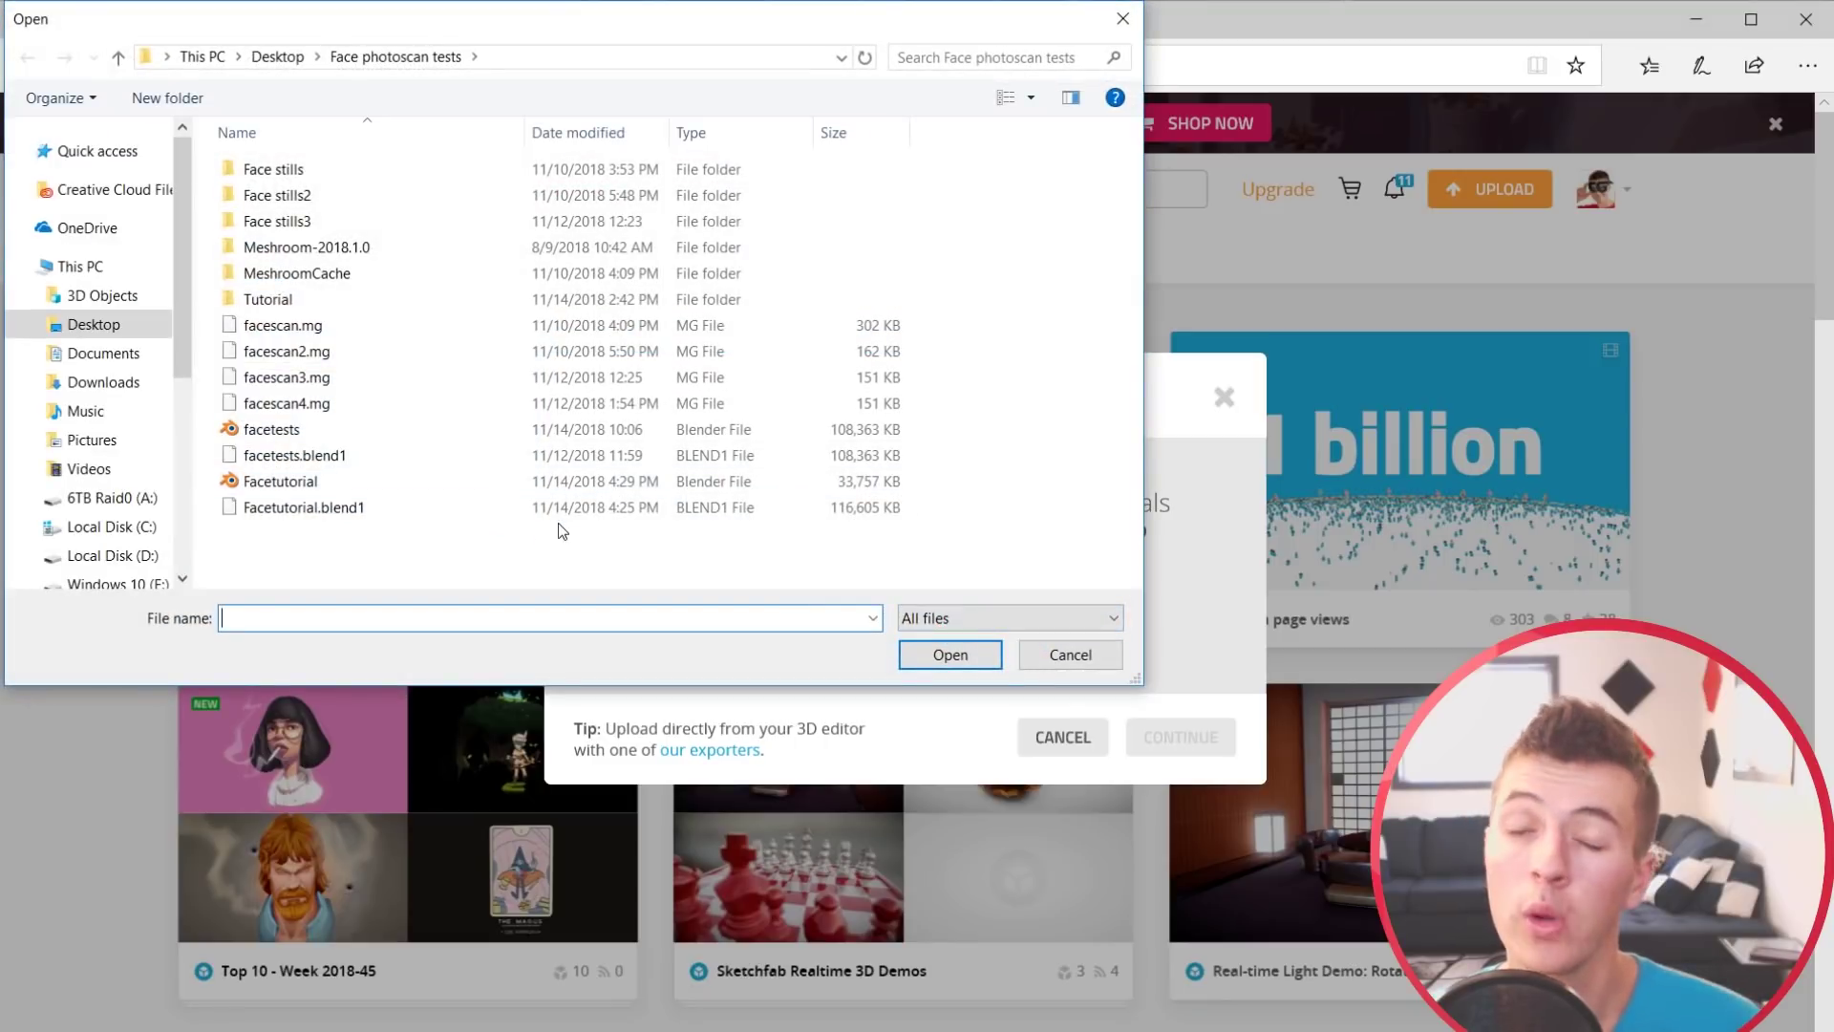
pyautogui.click(362, 482)
pyautogui.click(959, 656)
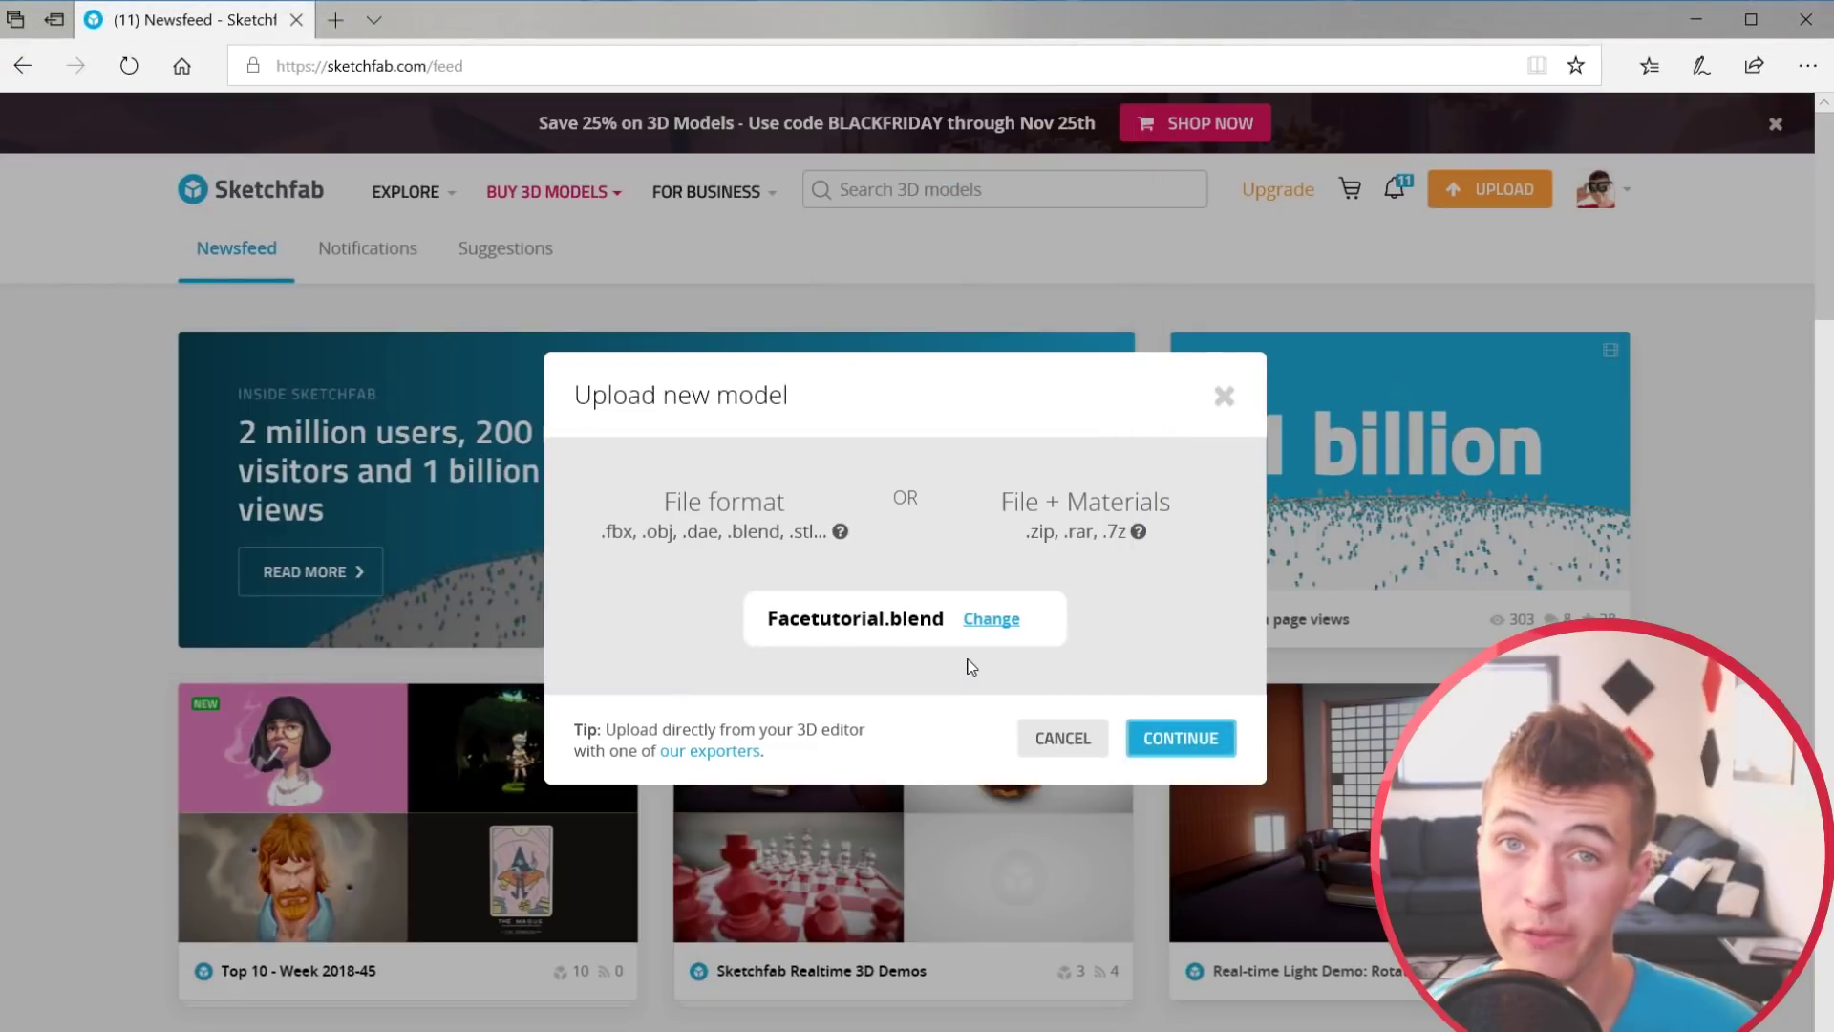
pyautogui.click(1193, 732)
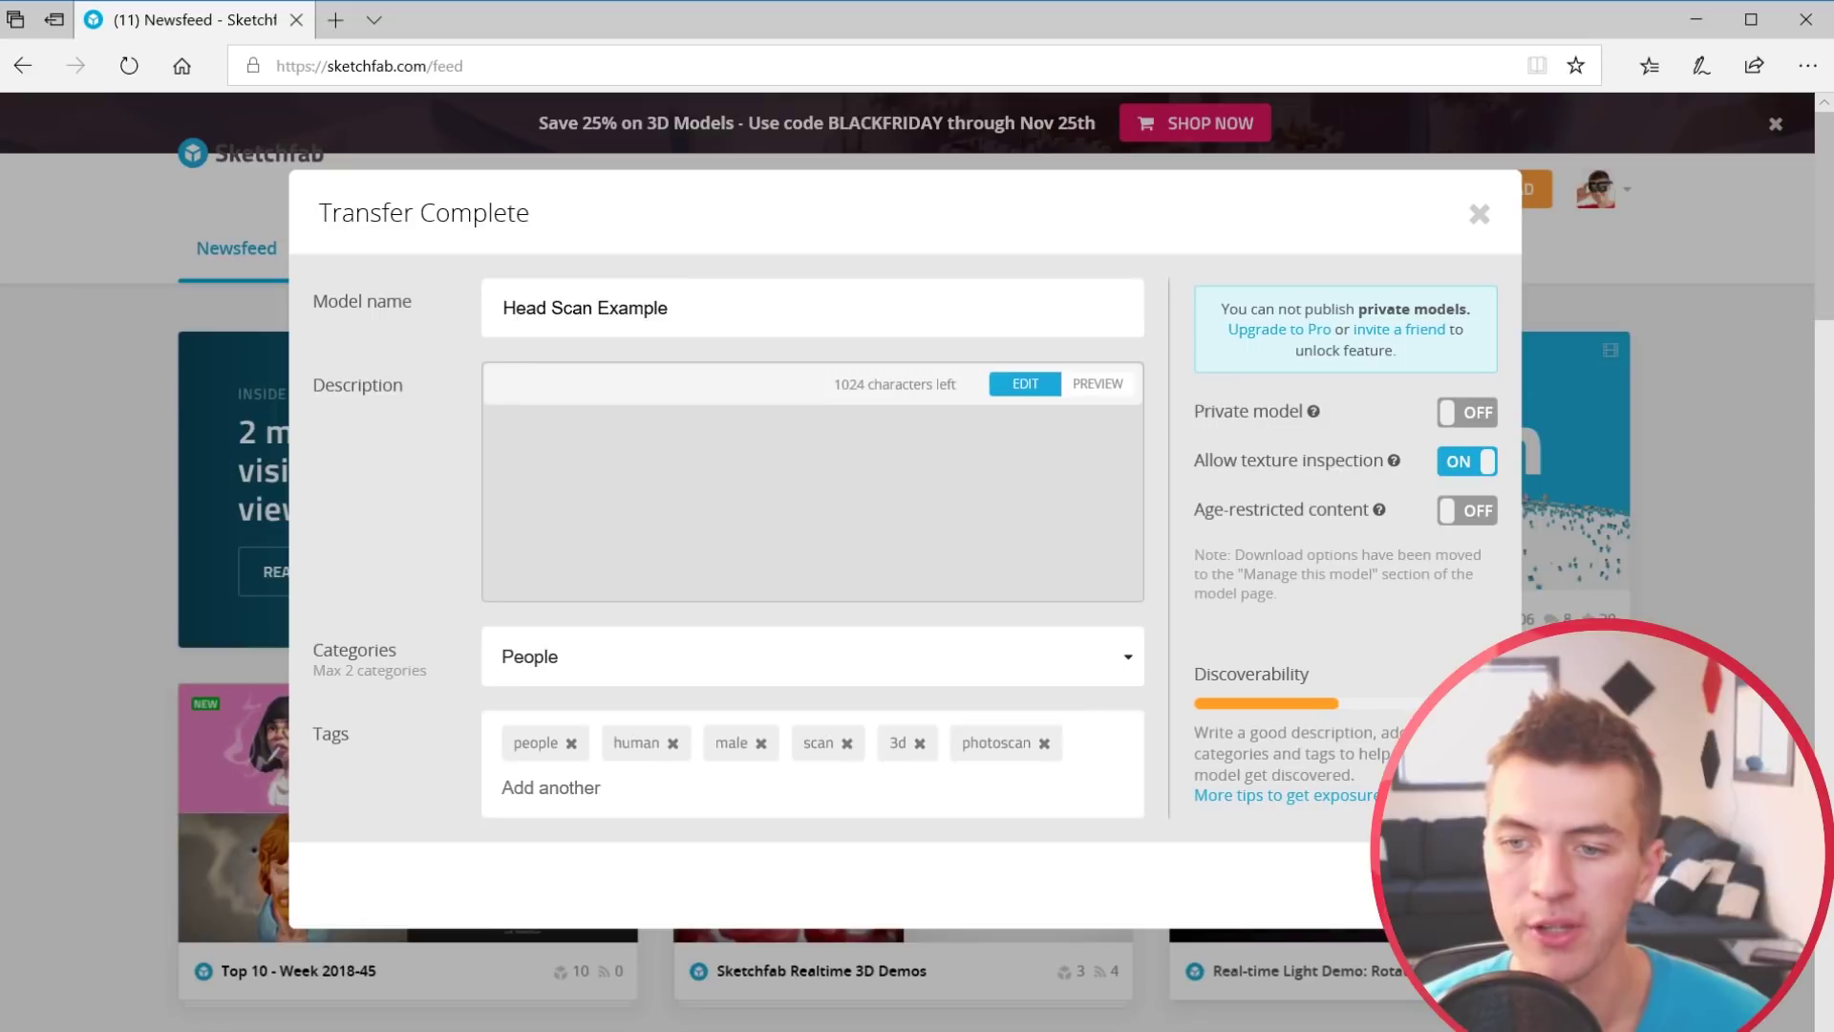
pyautogui.click(1452, 883)
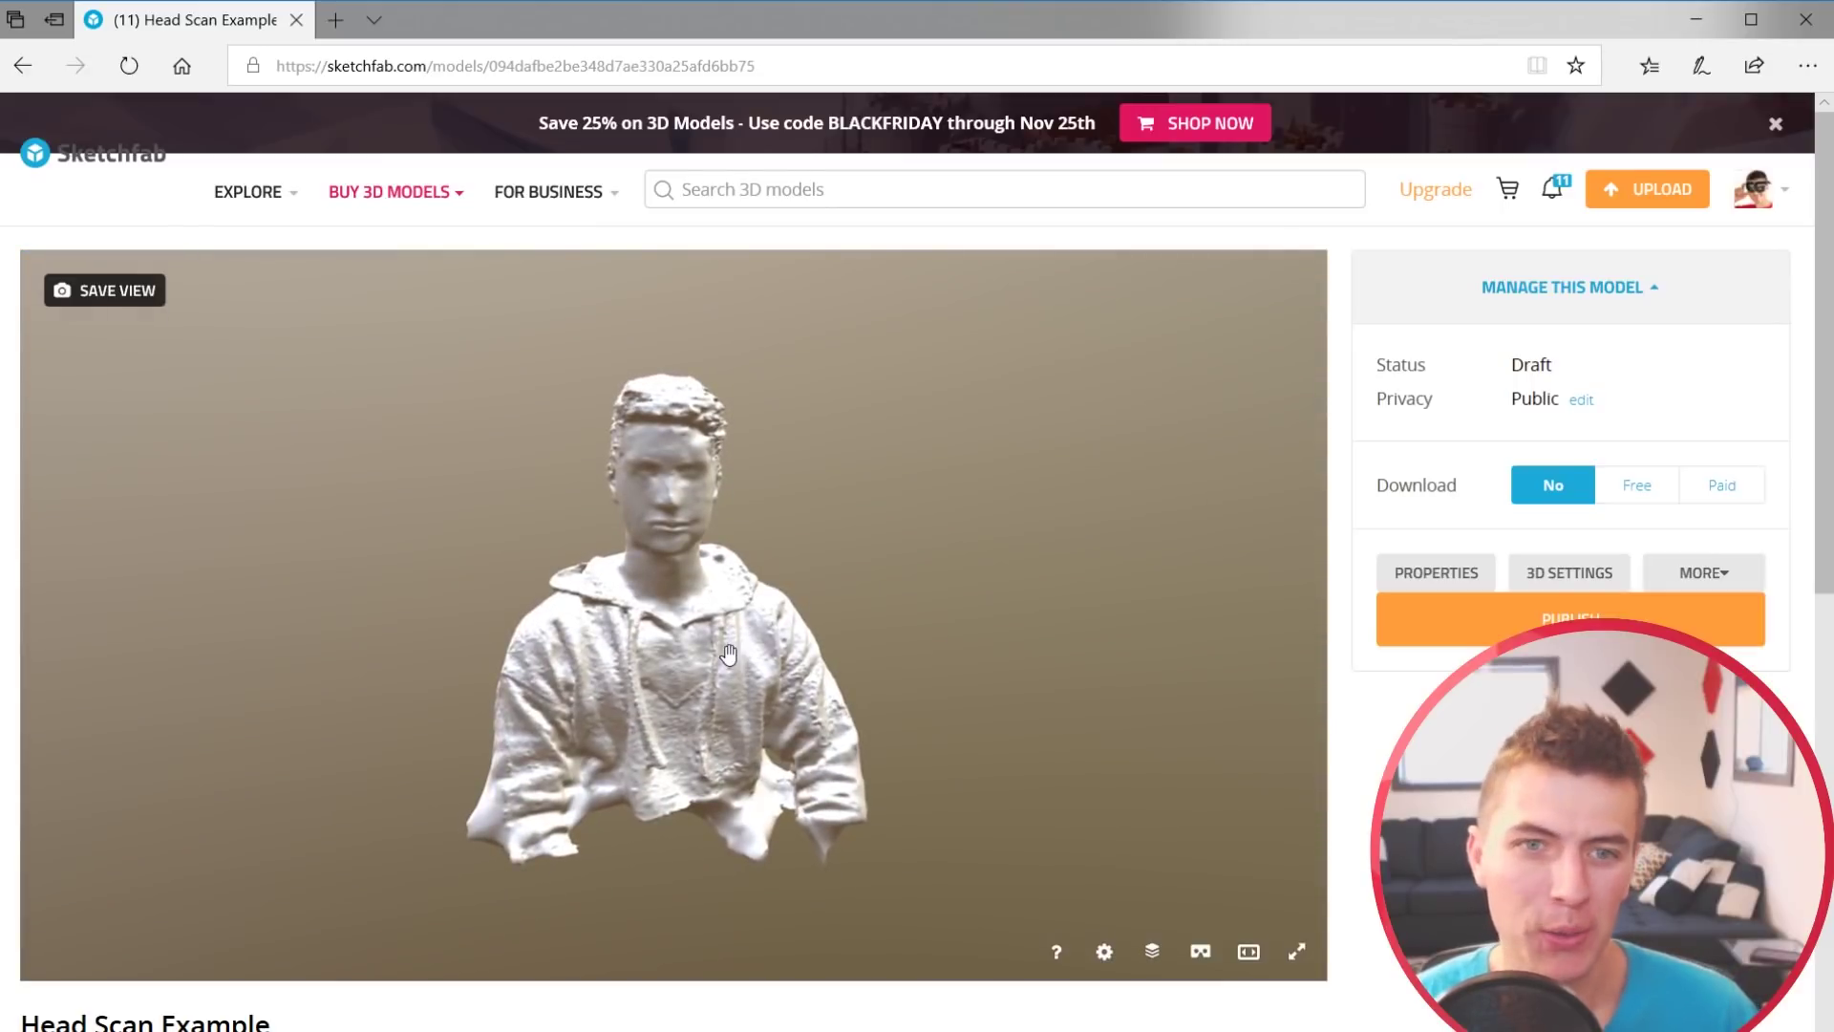
# Check the uploaded bust in the preview and open its 3D settings for editing
pyautogui.moveTo(650, 705); pyautogui.dragTo(583, 609)
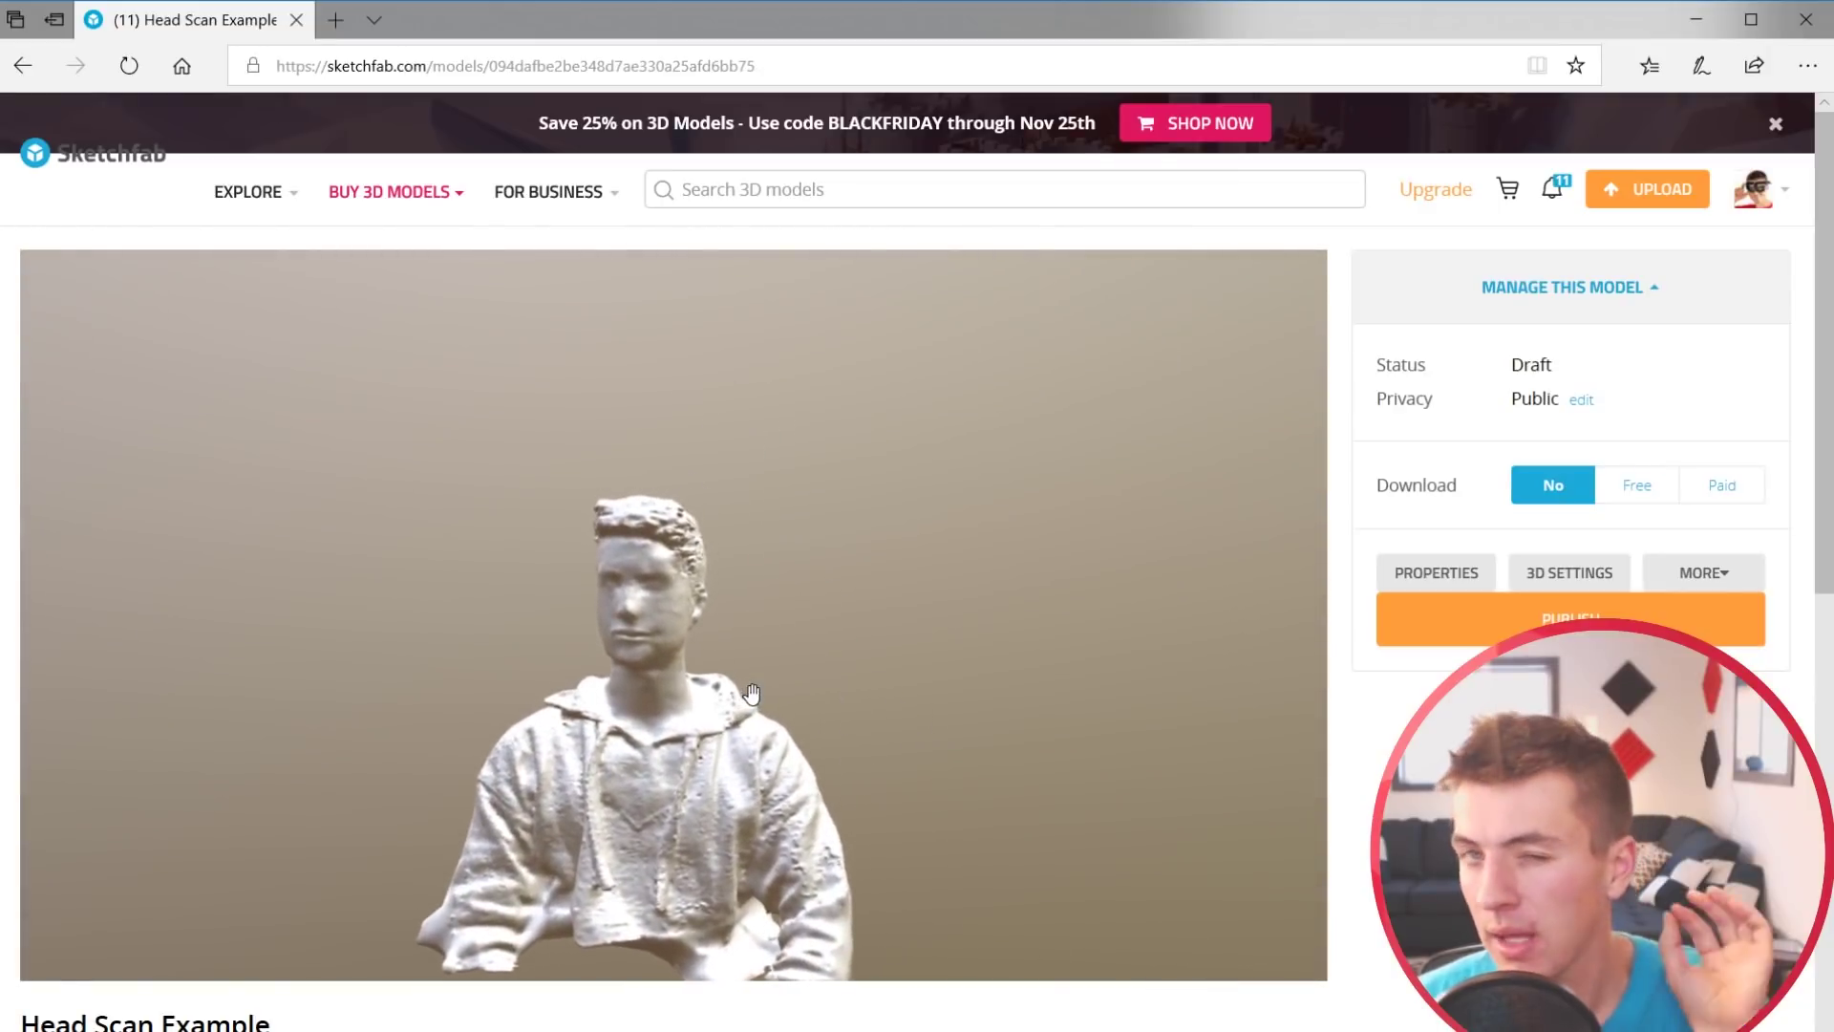
pyautogui.moveTo(750, 708); pyautogui.dragTo(801, 745)
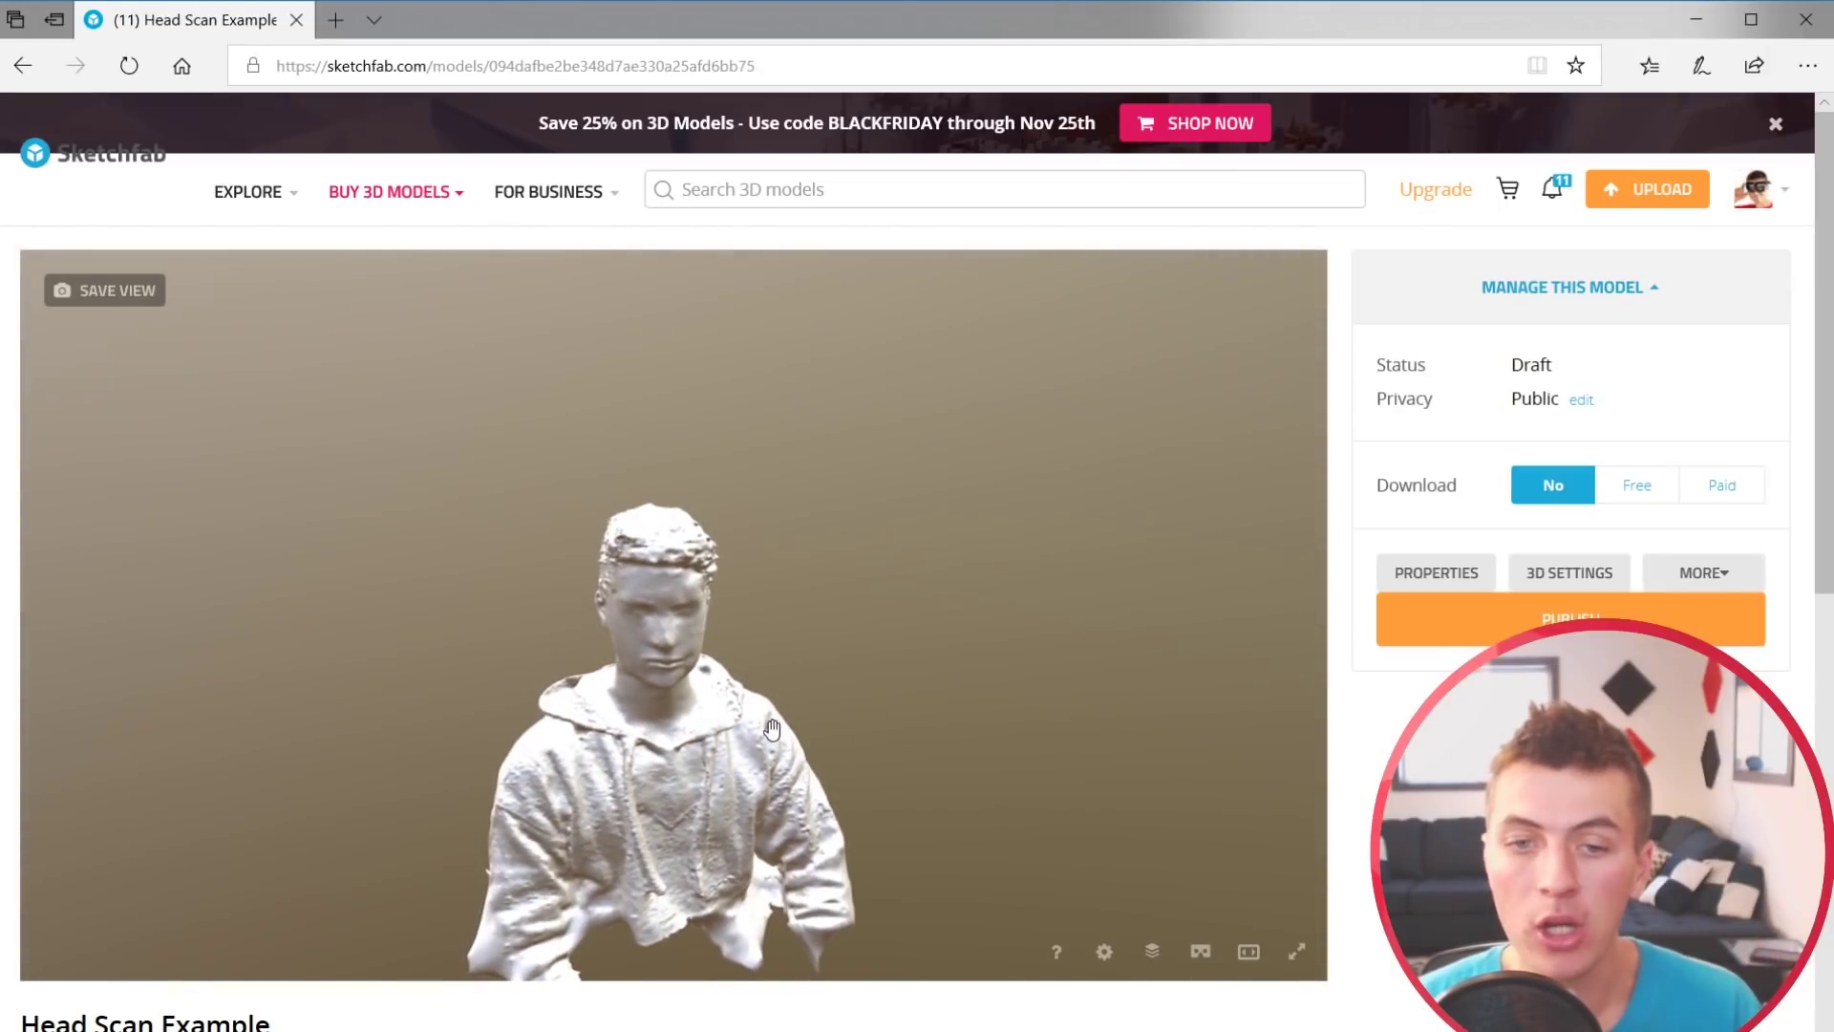
pyautogui.moveTo(692, 708)
pyautogui.mouseDown()
pyautogui.moveTo(717, 690)
pyautogui.moveTo(683, 693)
pyautogui.moveTo(699, 680)
pyautogui.mouseUp()
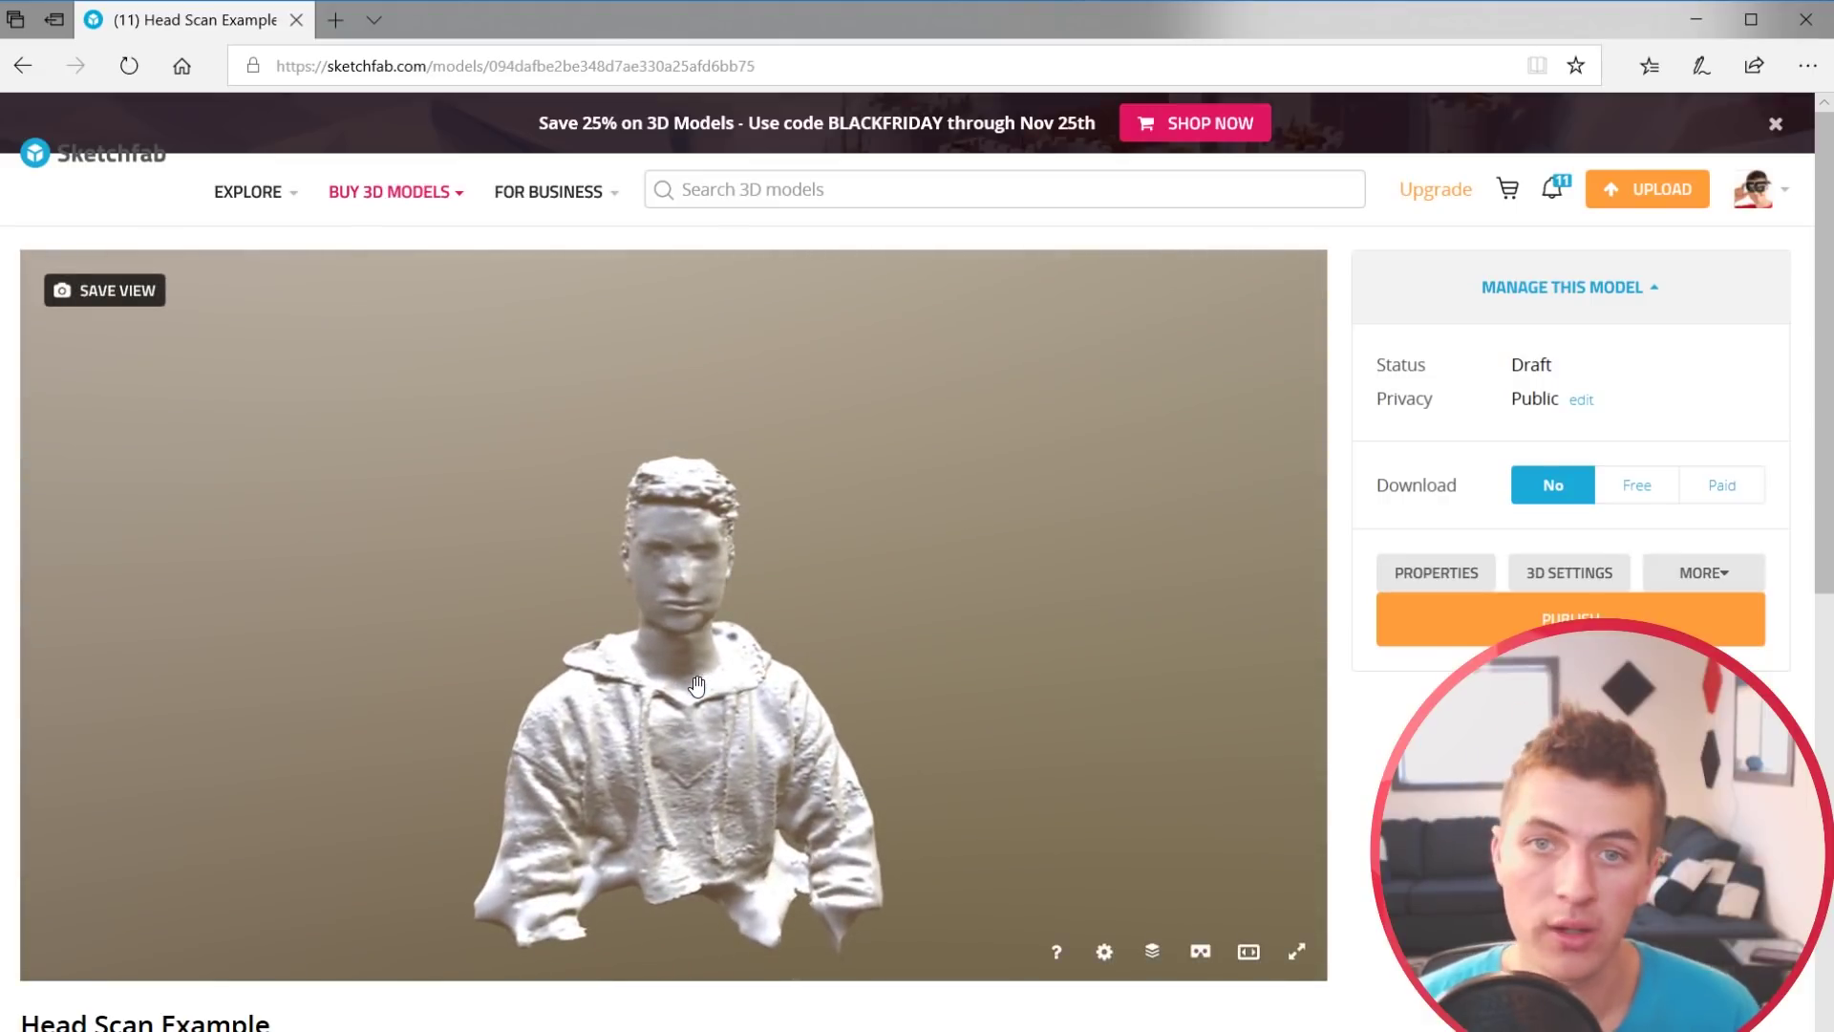
pyautogui.click(1625, 303)
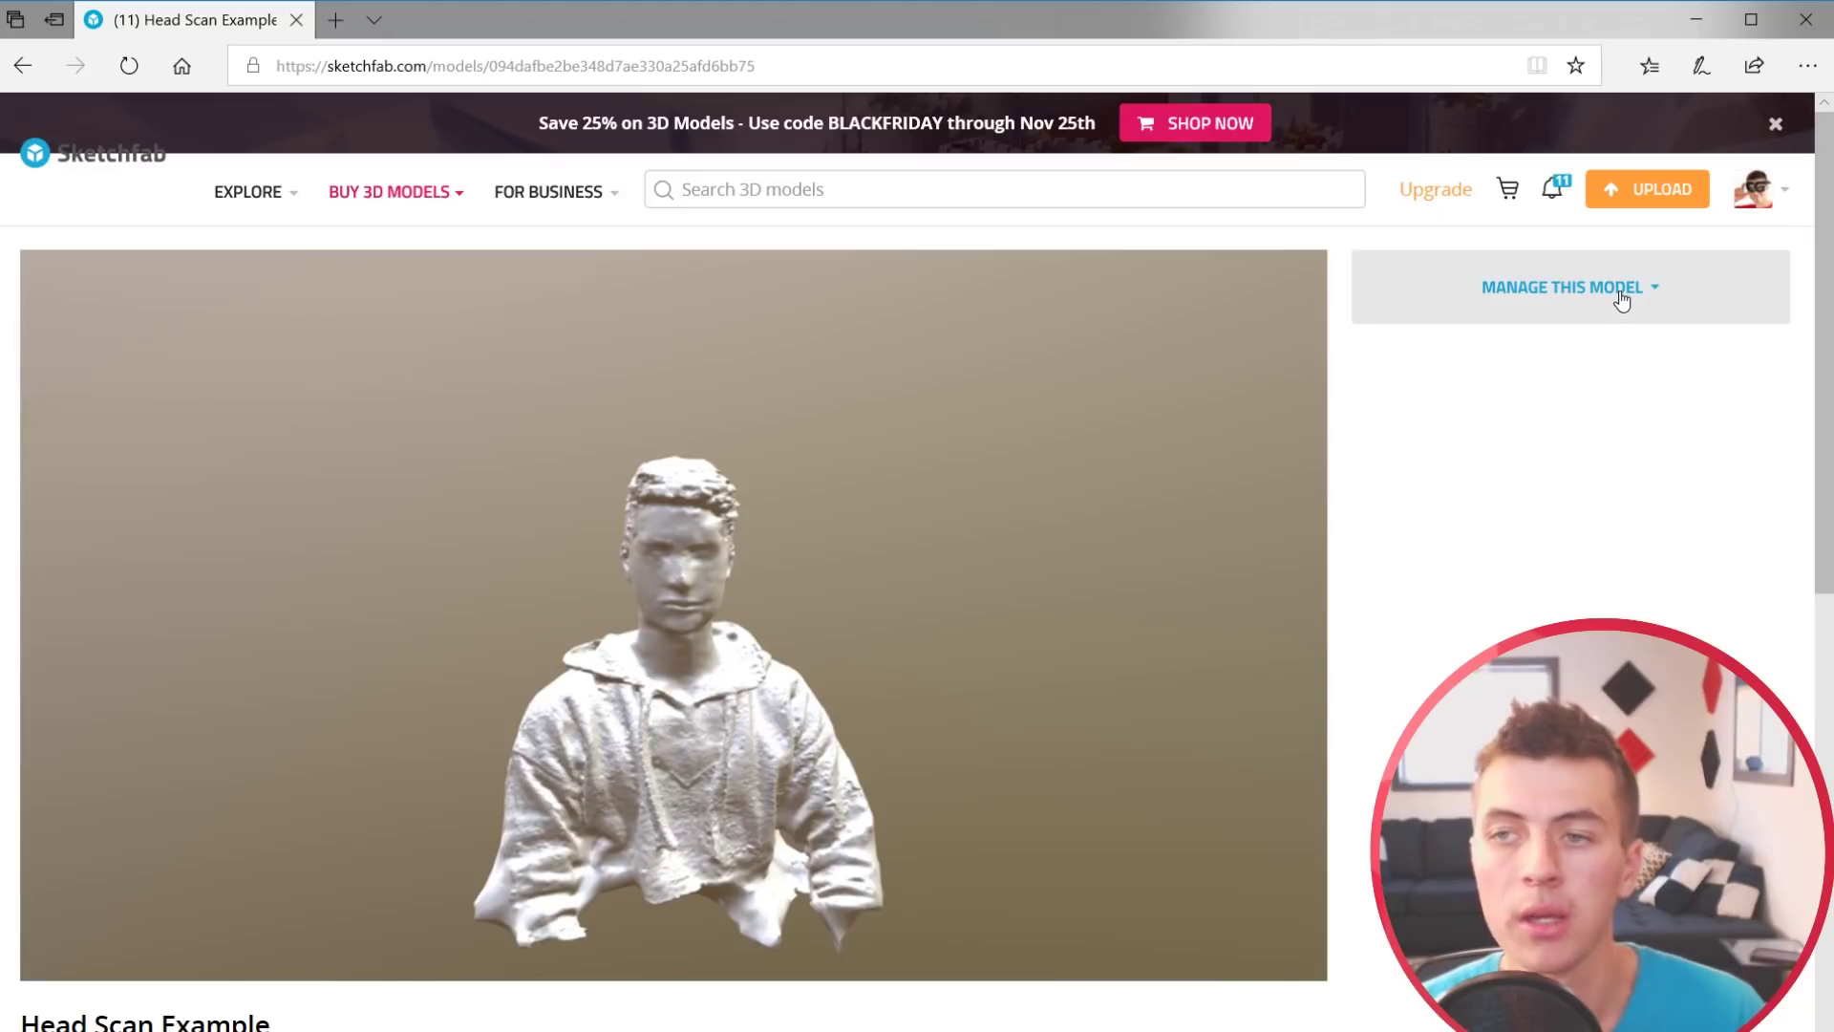
pyautogui.click(1621, 300)
pyautogui.click(1570, 573)
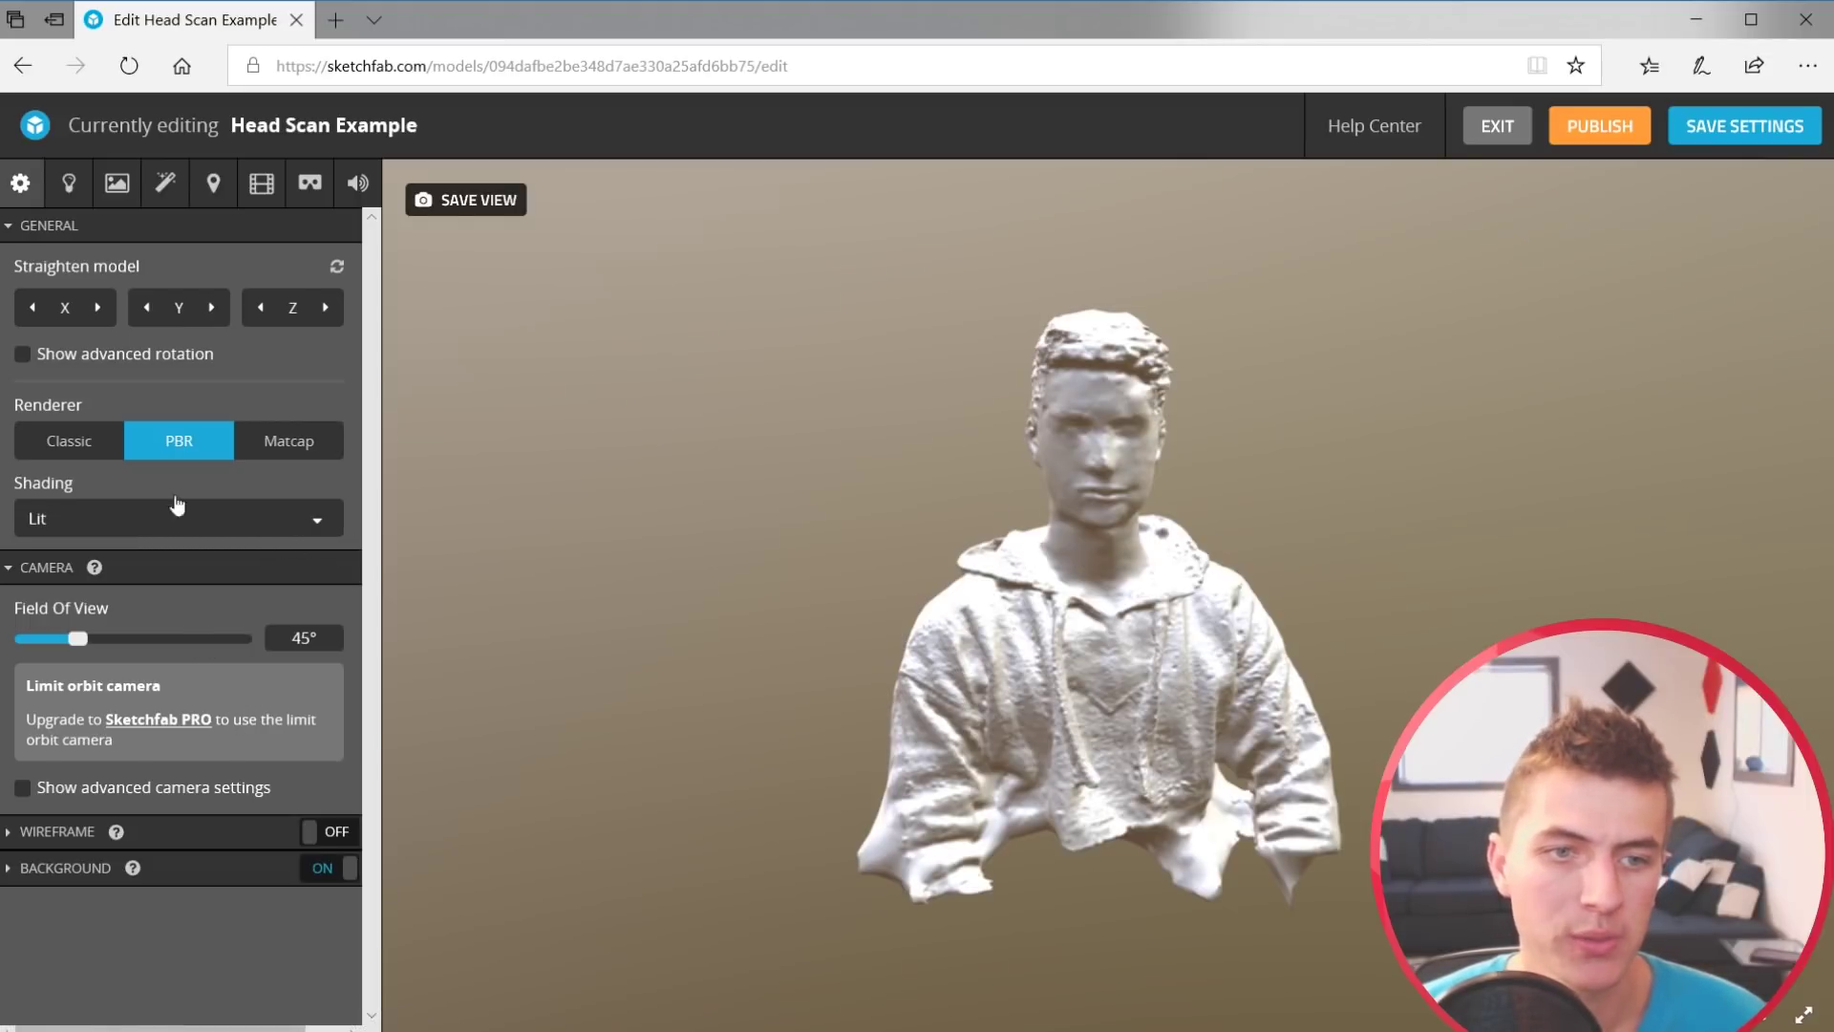
# Import texture_0.png from the MeshroomCache Texturing subfolder beginning 19b64527 as the TextureAtlas_0.001 material's albedo texture
pyautogui.click(117, 184)
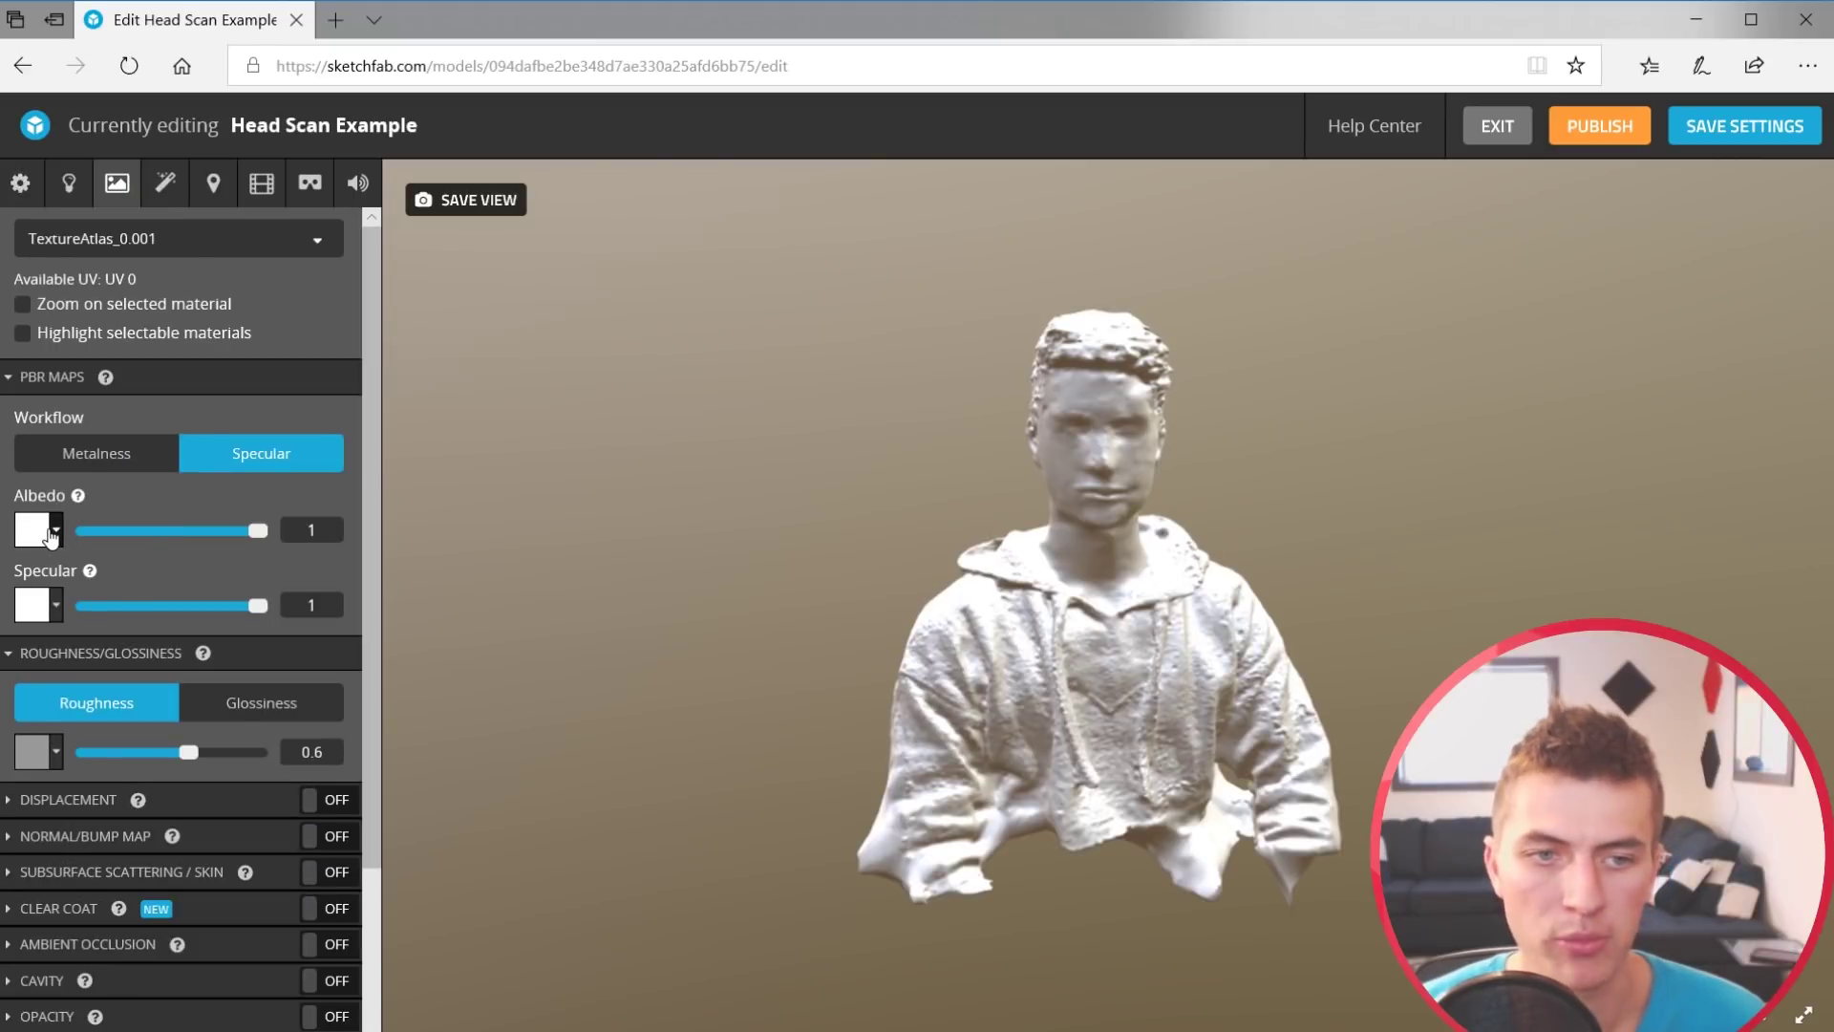
pyautogui.click(51, 538)
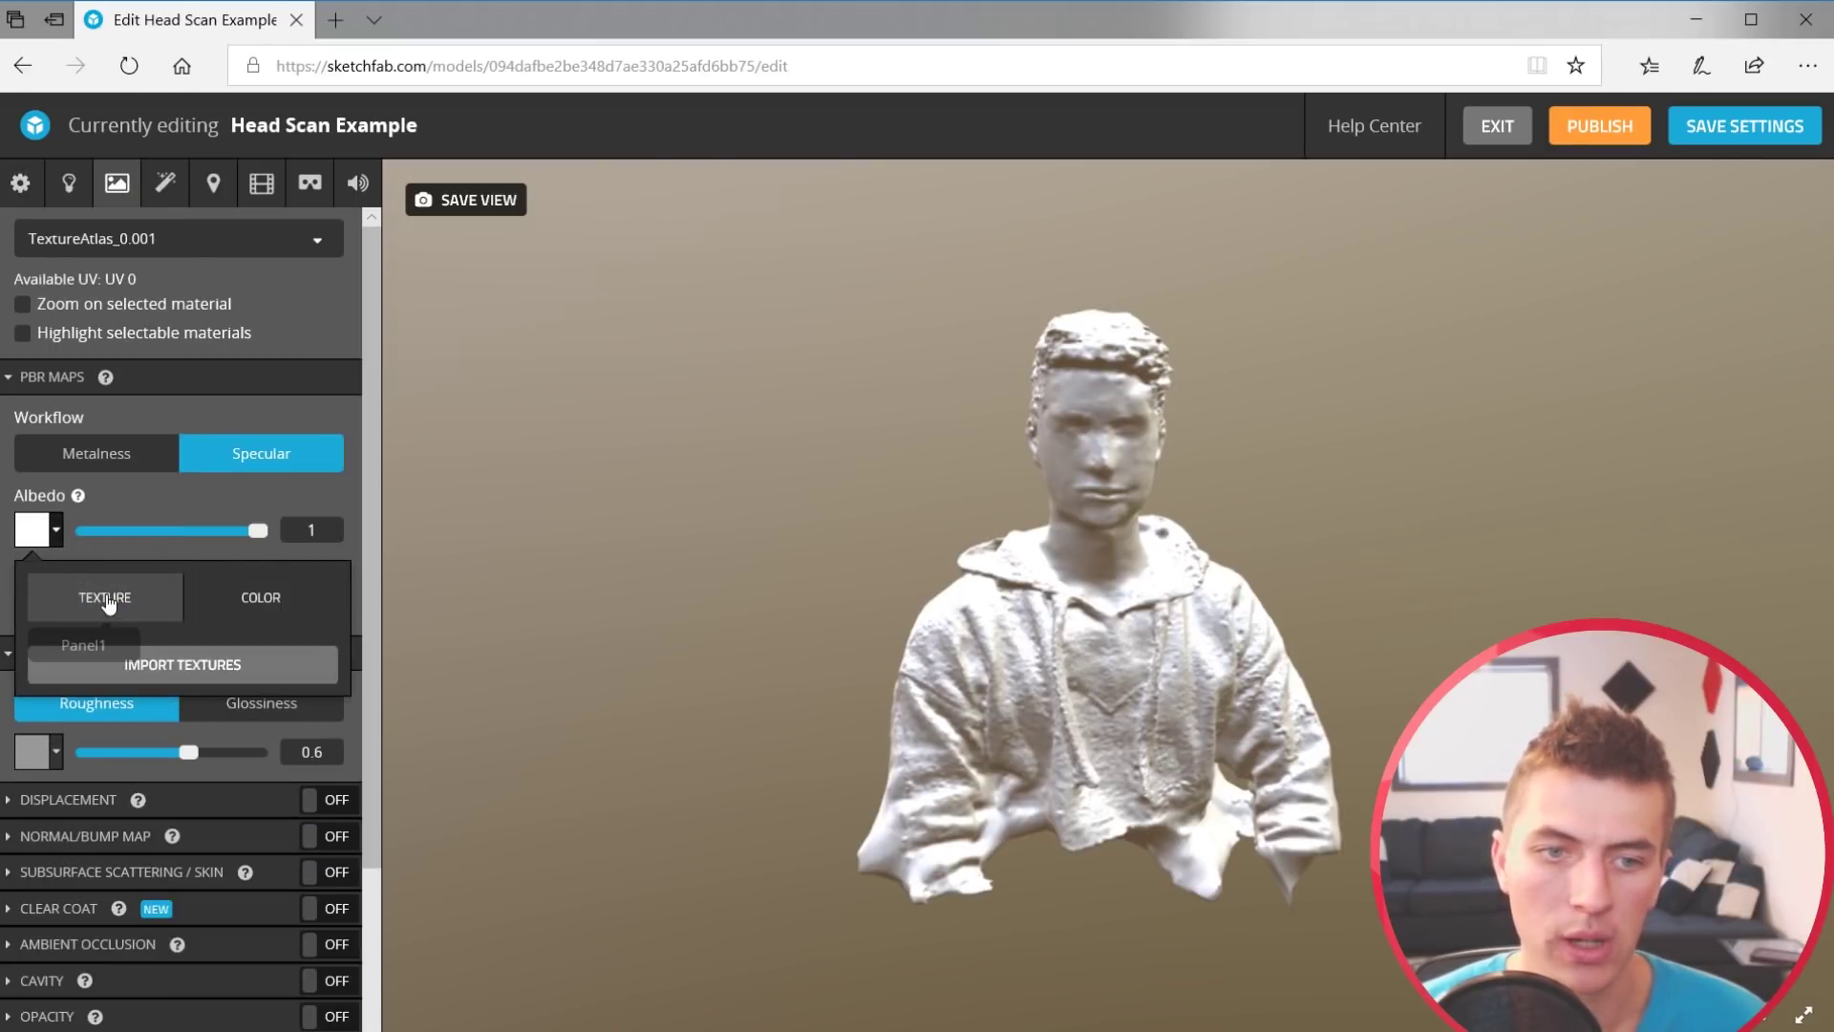
pyautogui.click(188, 661)
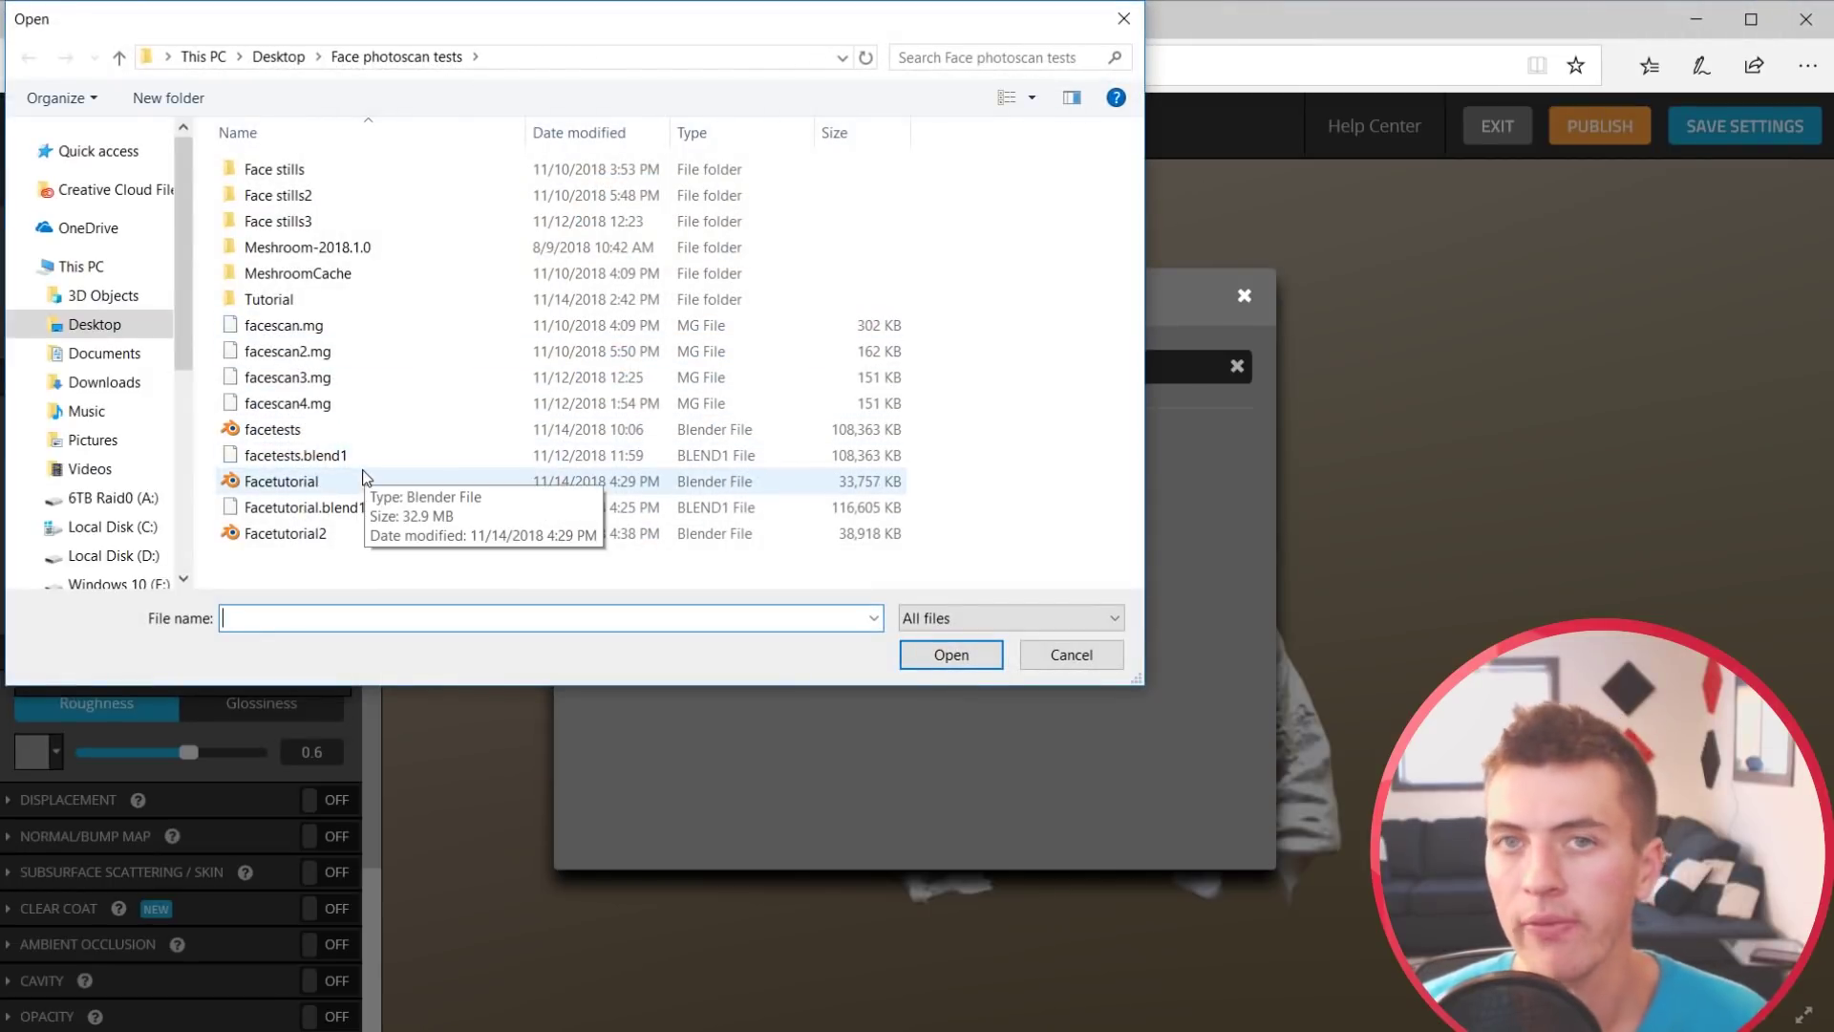
pyautogui.click(366, 277)
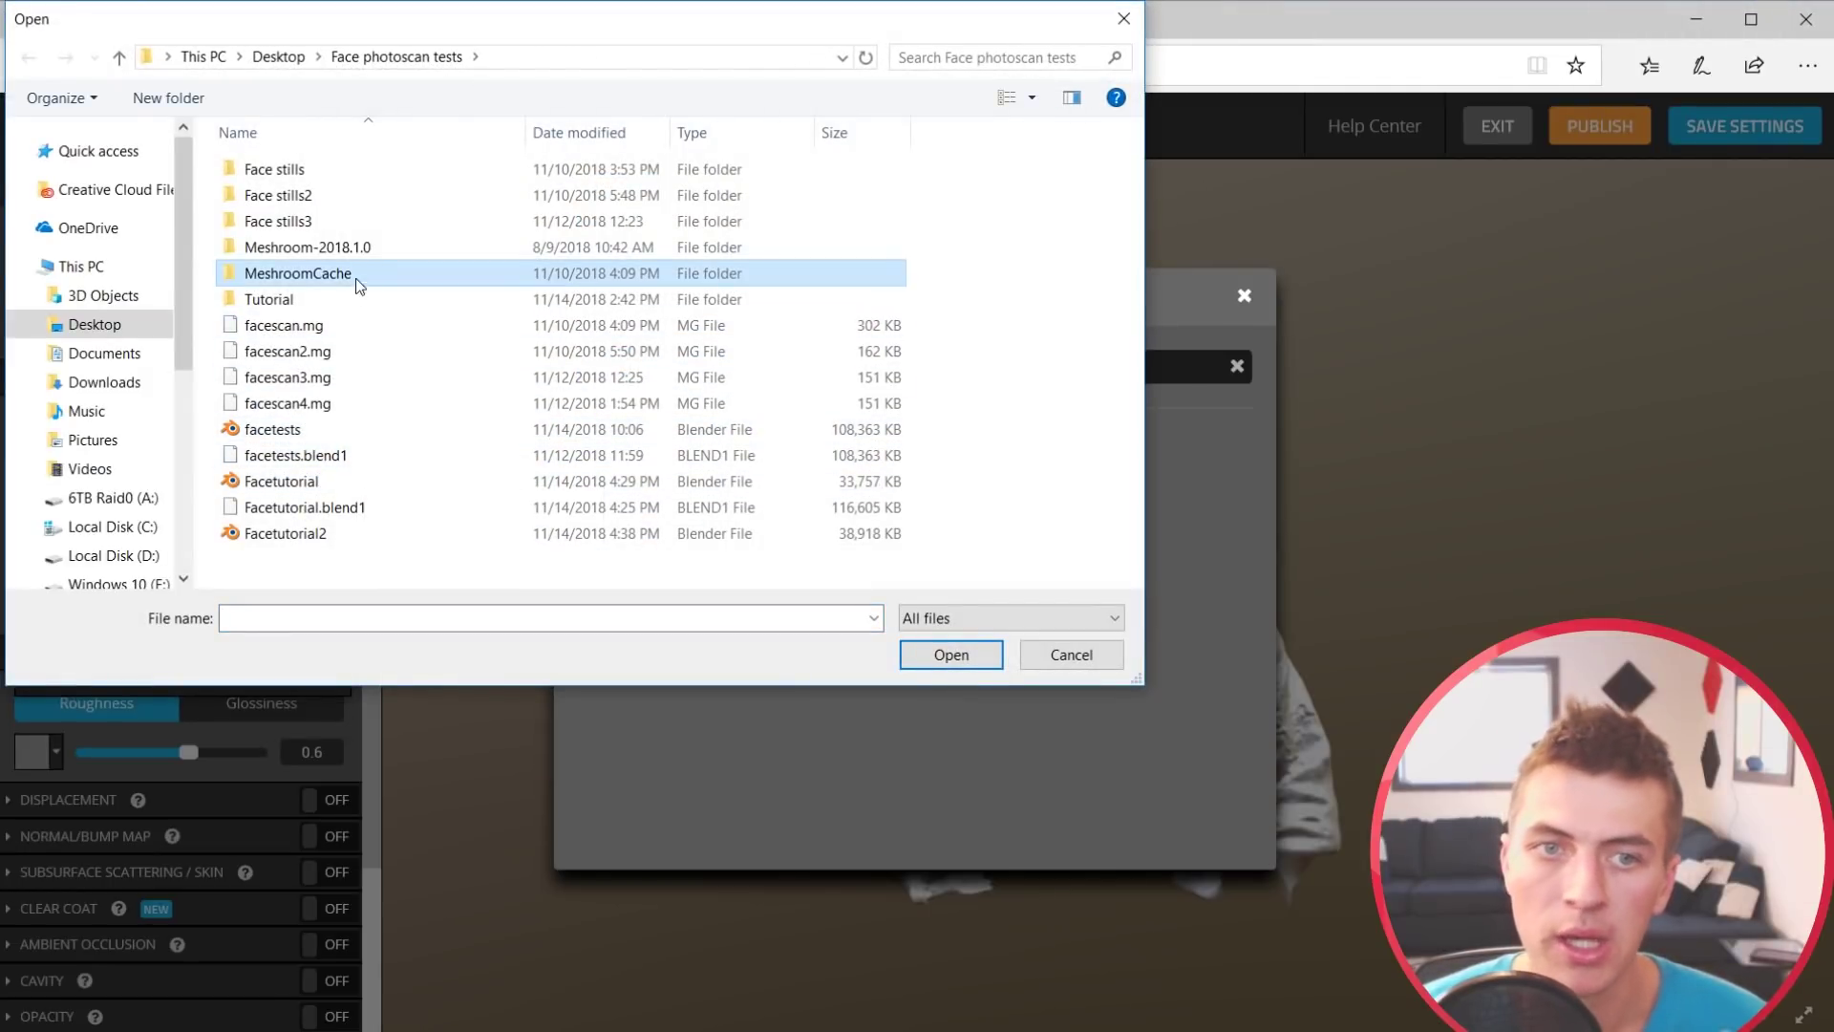
pyautogui.doubleClick(363, 277)
pyautogui.click(340, 457)
pyautogui.doubleClick(340, 457)
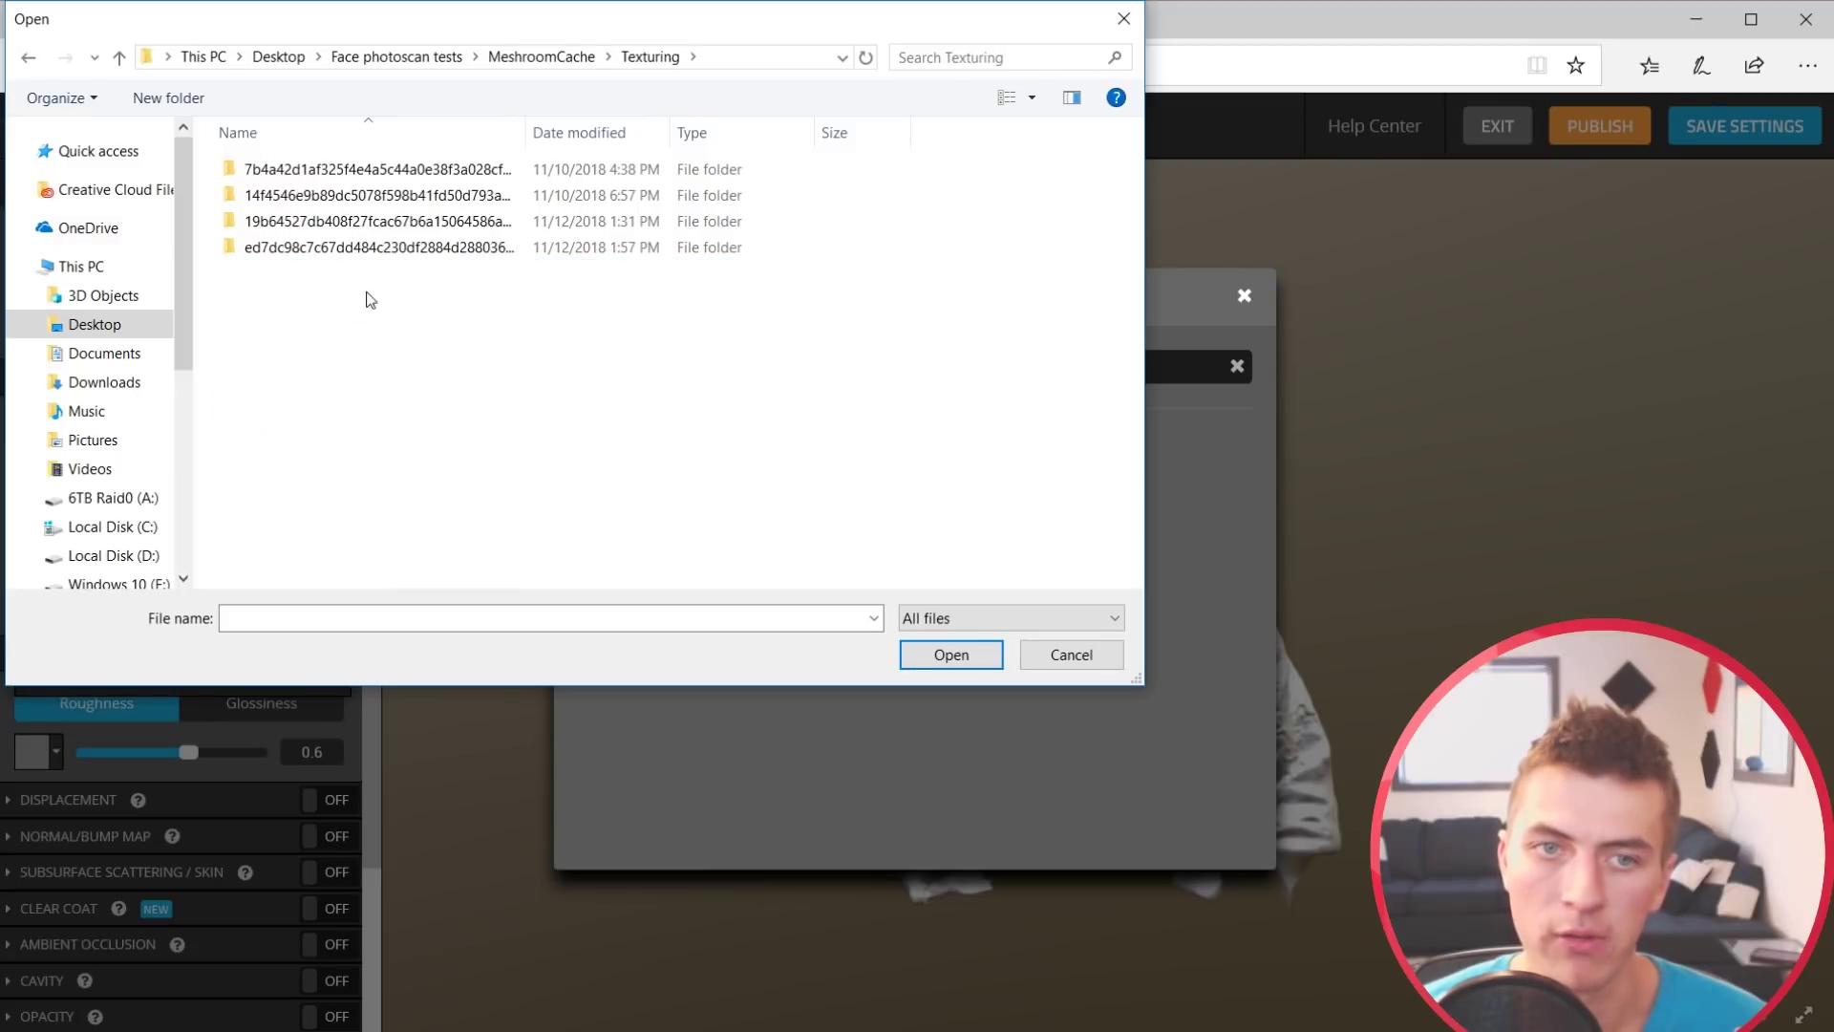
pyautogui.doubleClick(372, 222)
pyautogui.click(287, 248)
pyautogui.click(950, 655)
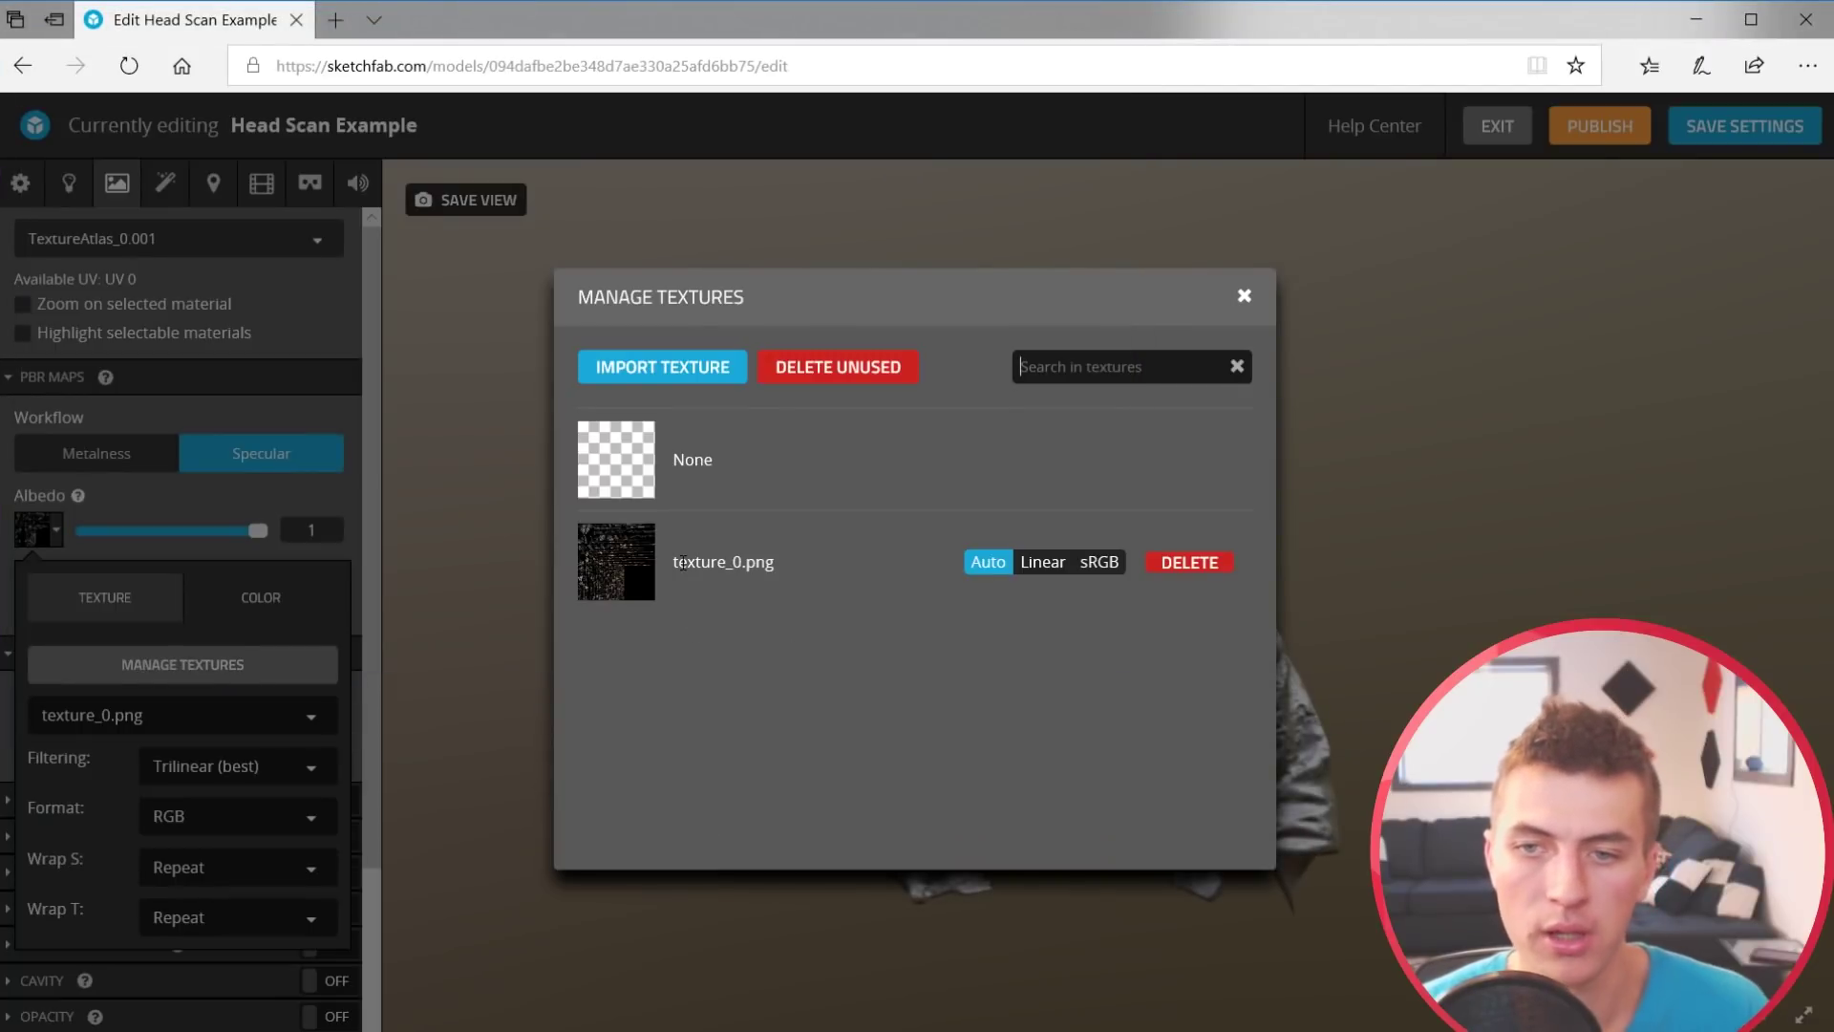
pyautogui.click(684, 555)
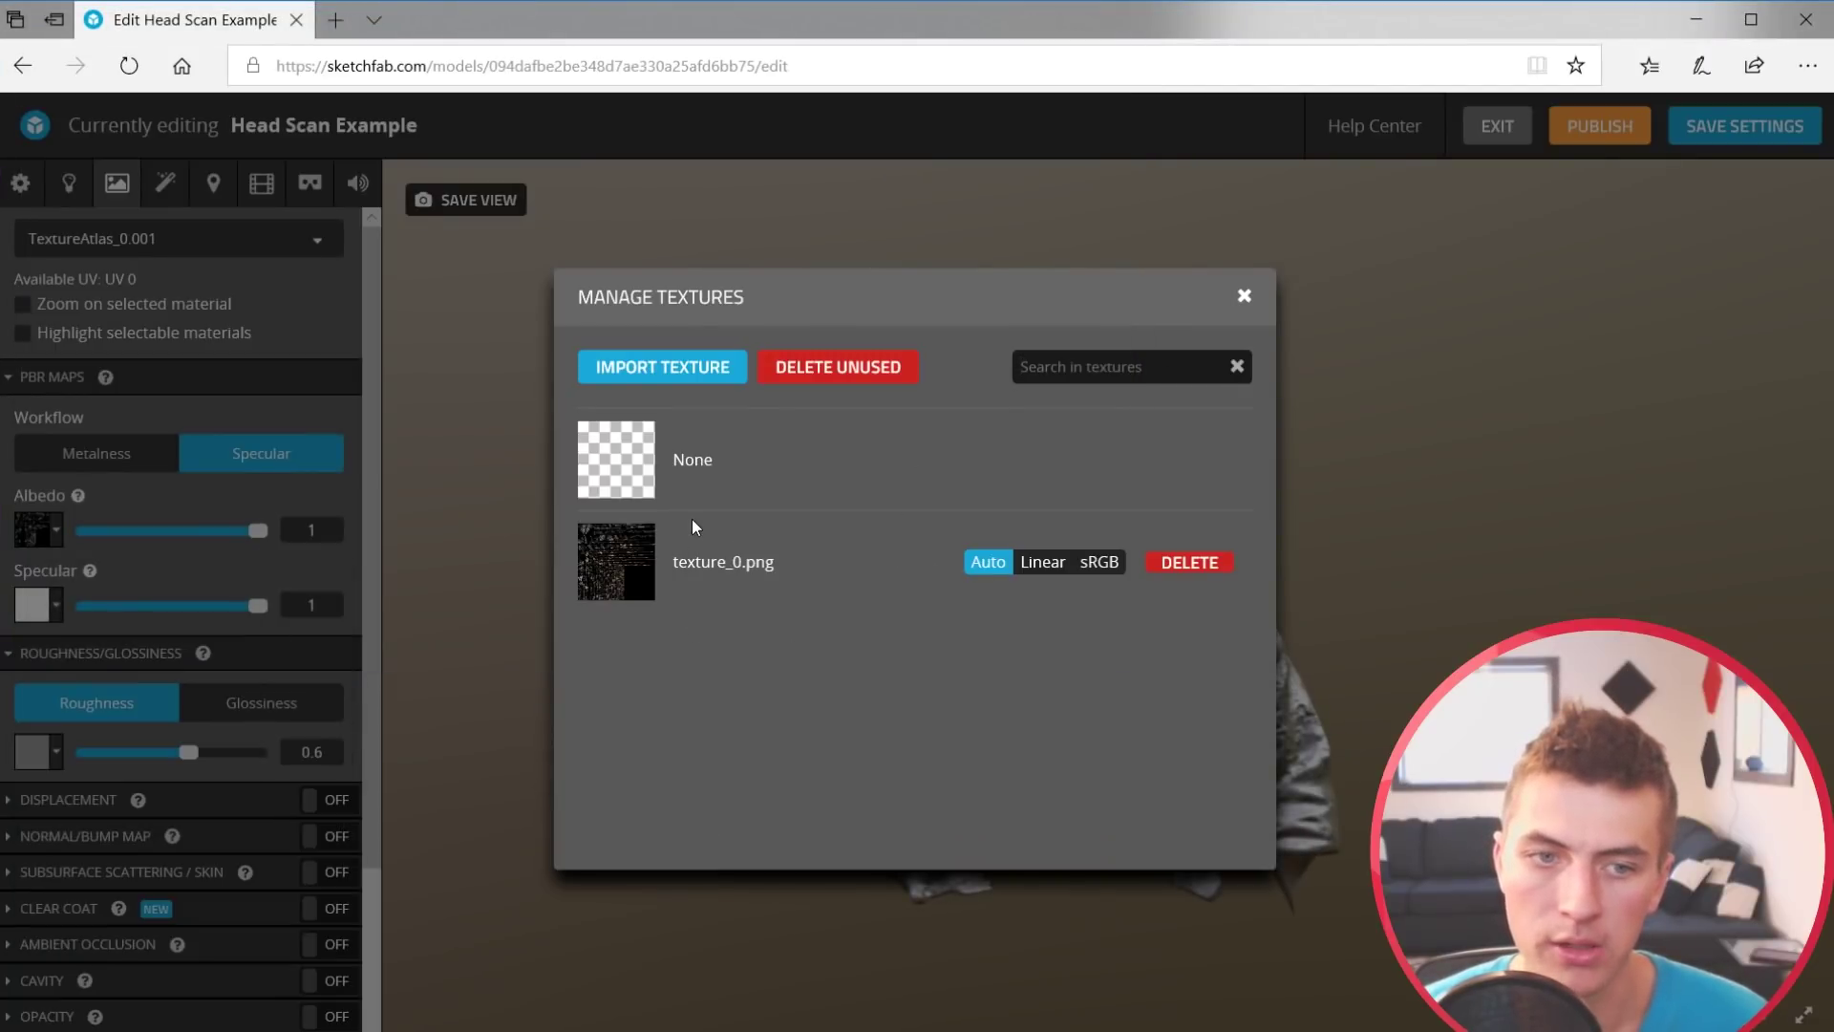
pyautogui.click(1244, 297)
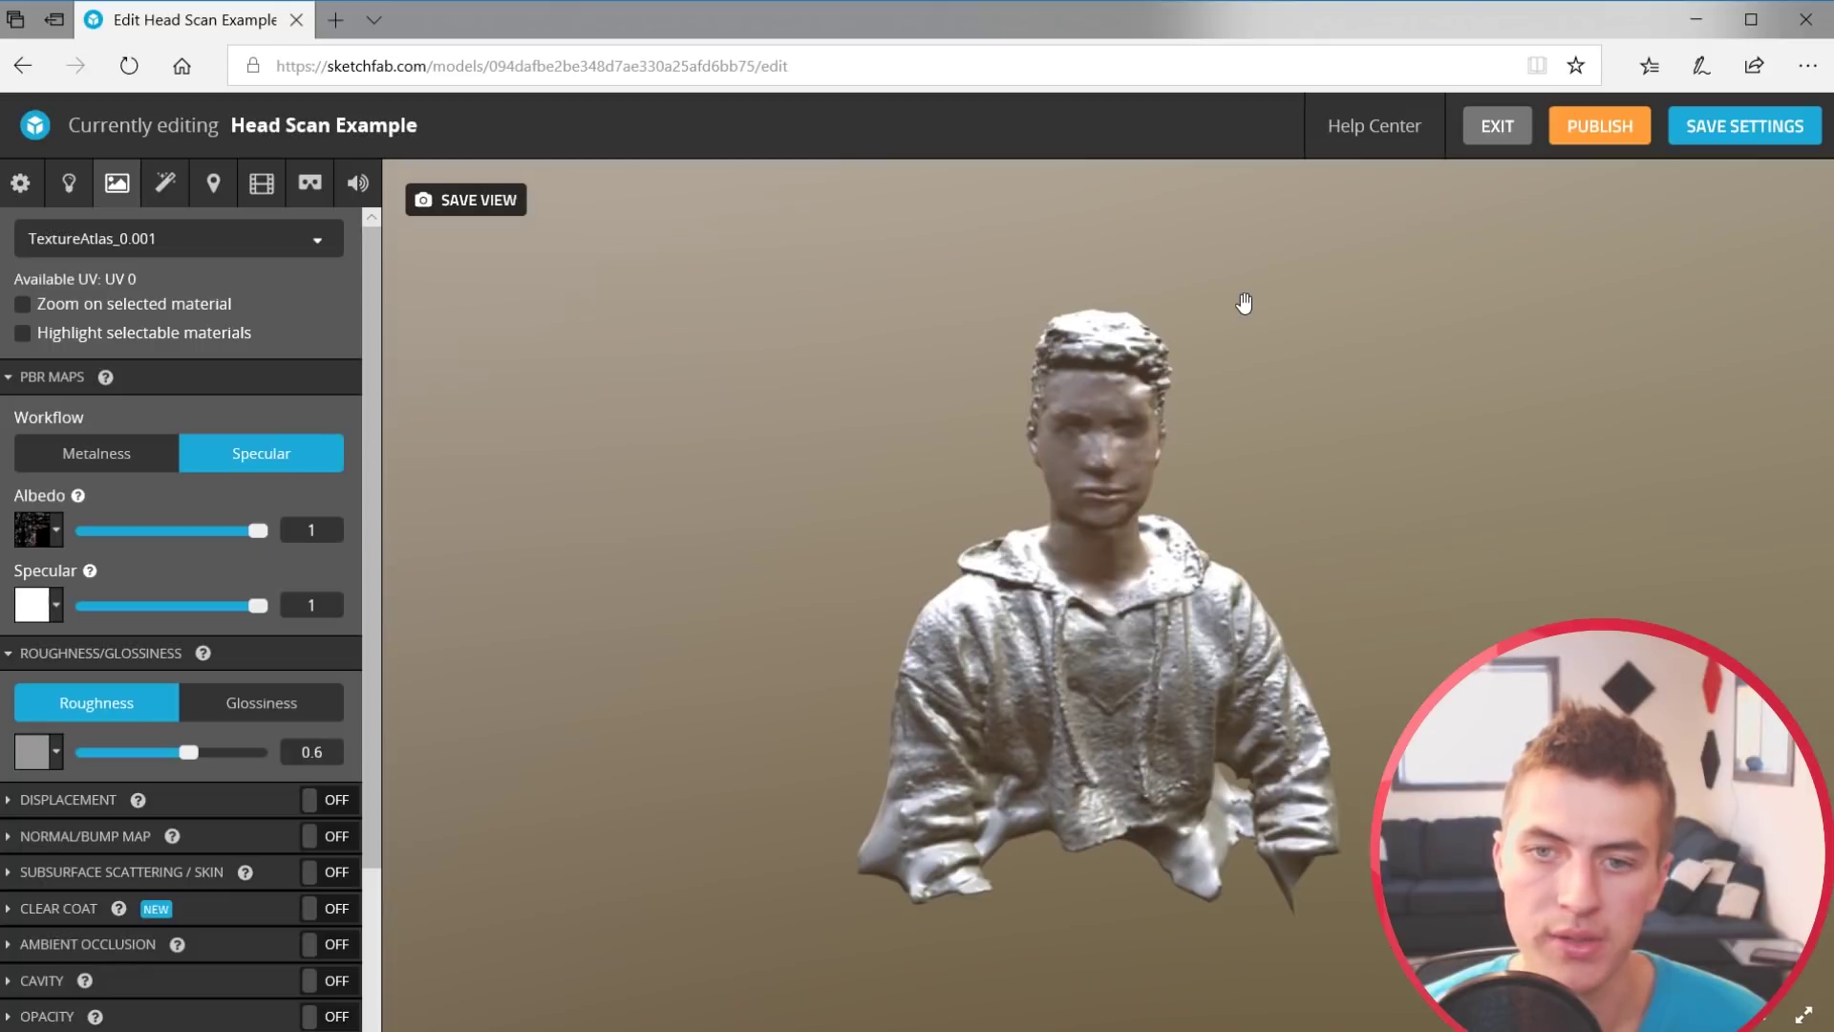
# Reduce the material's specular intensity to its minimum to remove the shine from the head scan
pyautogui.scroll(3, 1172, 477)
pyautogui.moveTo(867, 729); pyautogui.dragTo(616, 599)
pyautogui.moveTo(259, 608); pyautogui.dragTo(47, 585)
pyautogui.moveTo(1082, 683); pyautogui.dragTo(1173, 666)
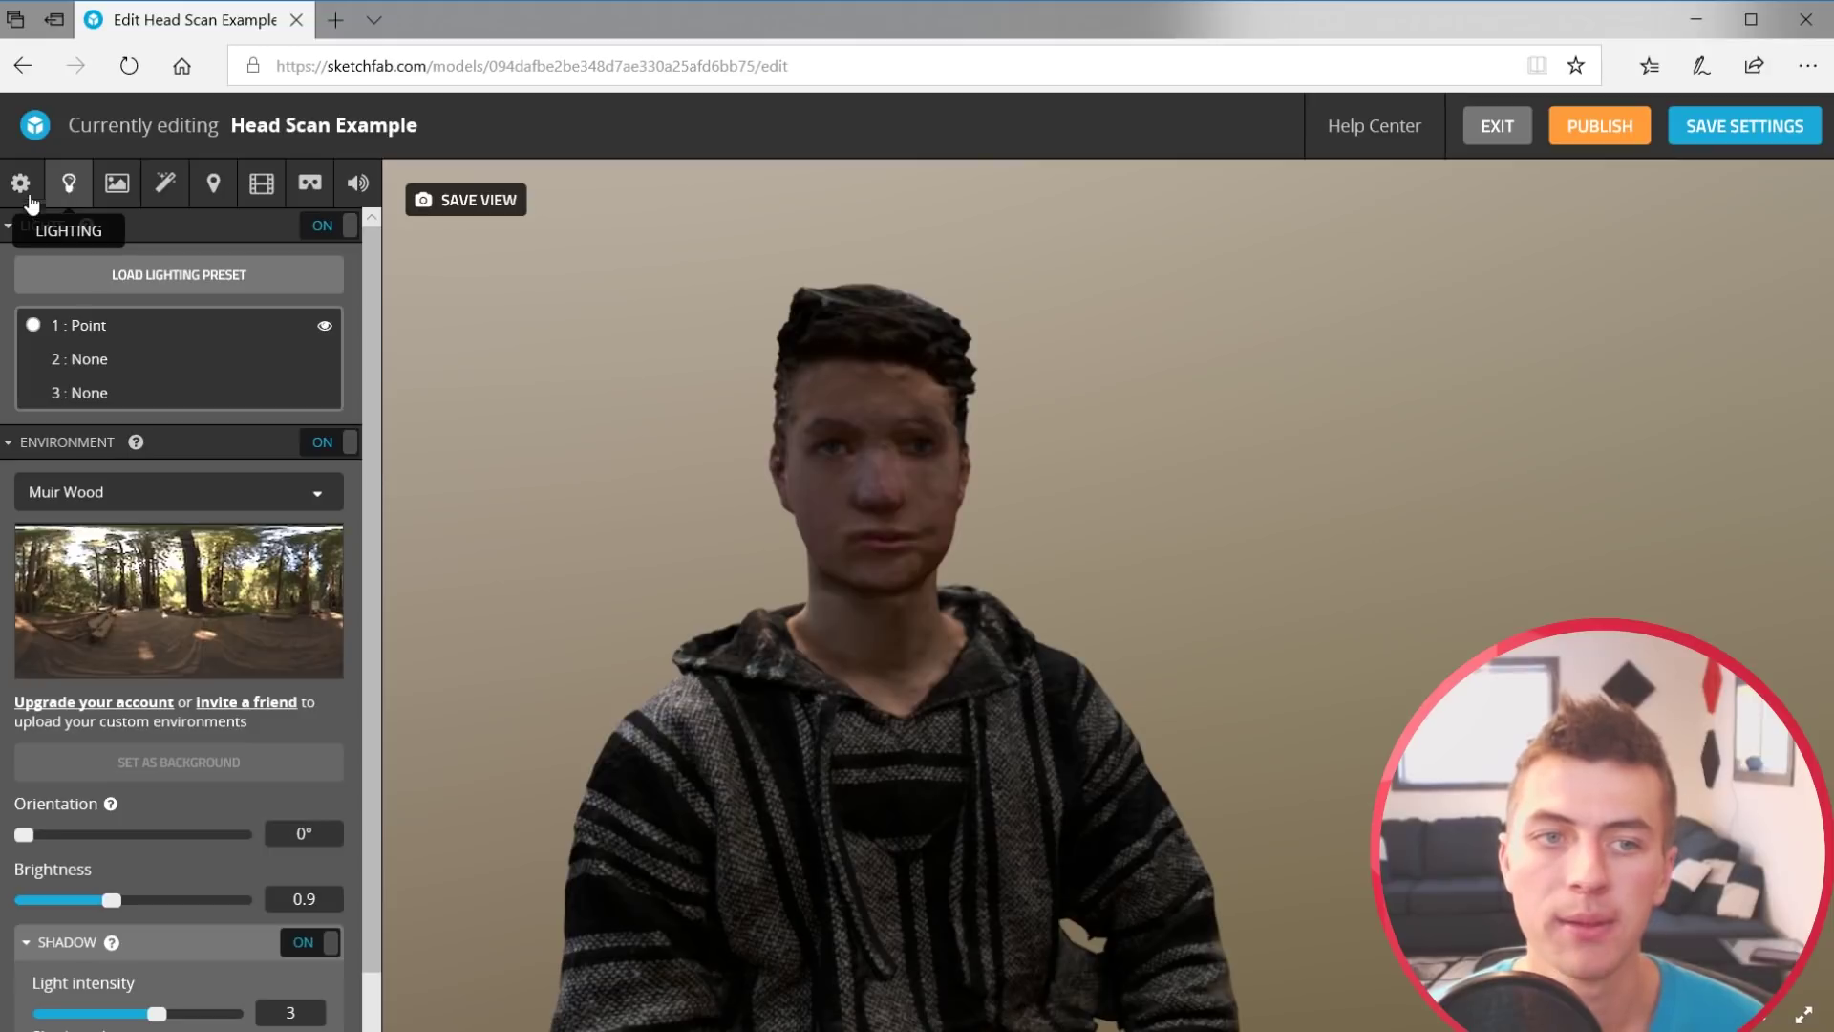
# Load the Three-point Lighting preset and rotate the second directional light to aim at the model's face
pyautogui.click(203, 277)
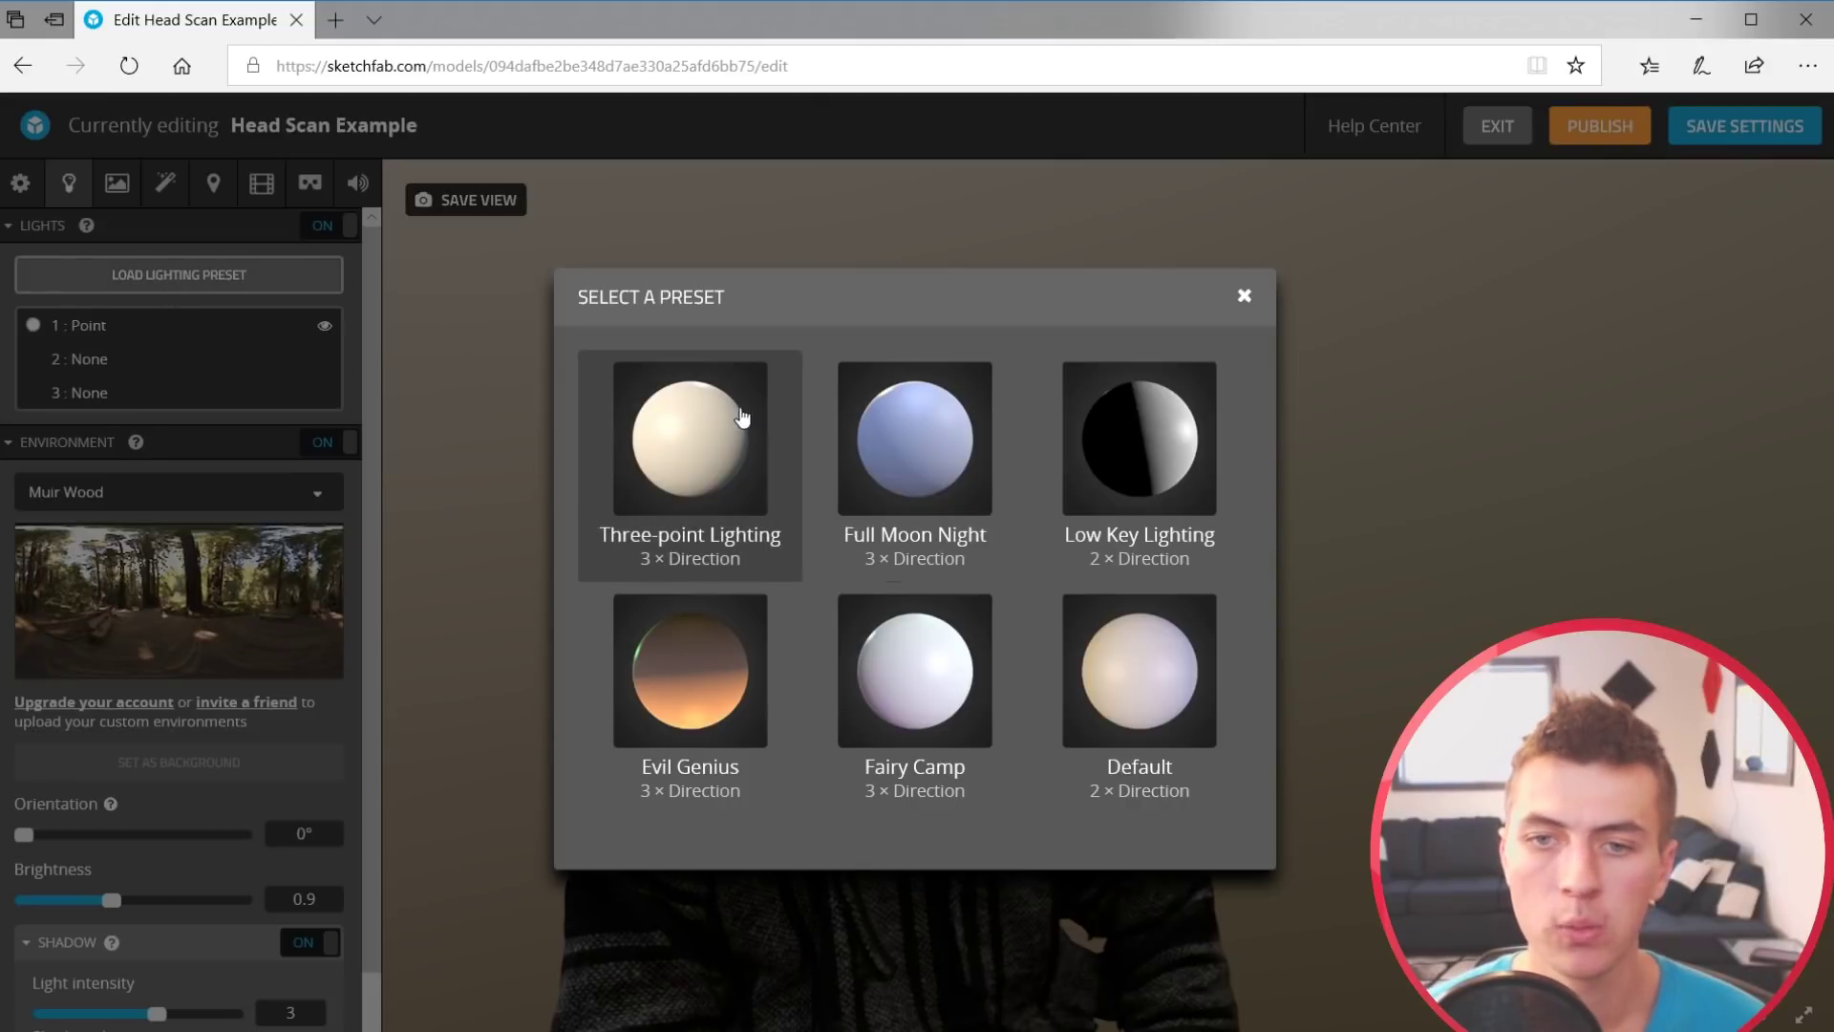
pyautogui.click(682, 444)
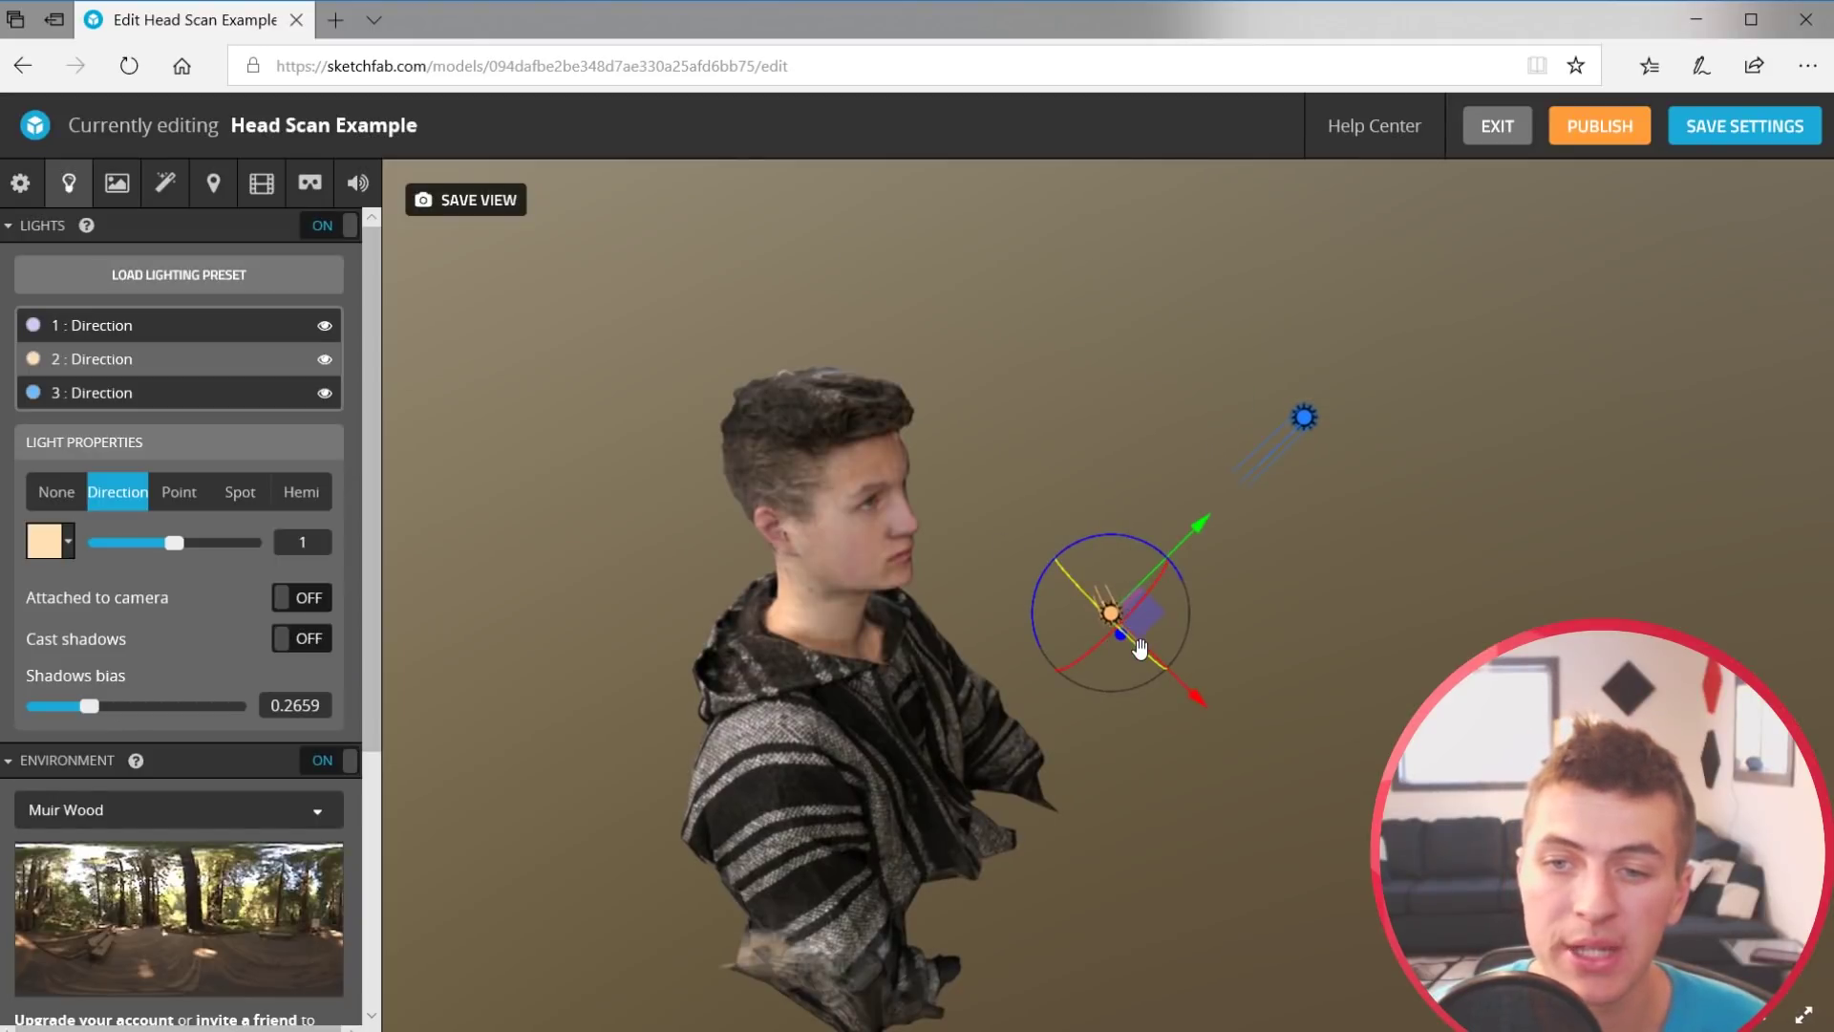
pyautogui.moveTo(1140, 647); pyautogui.dragTo(1470, 520)
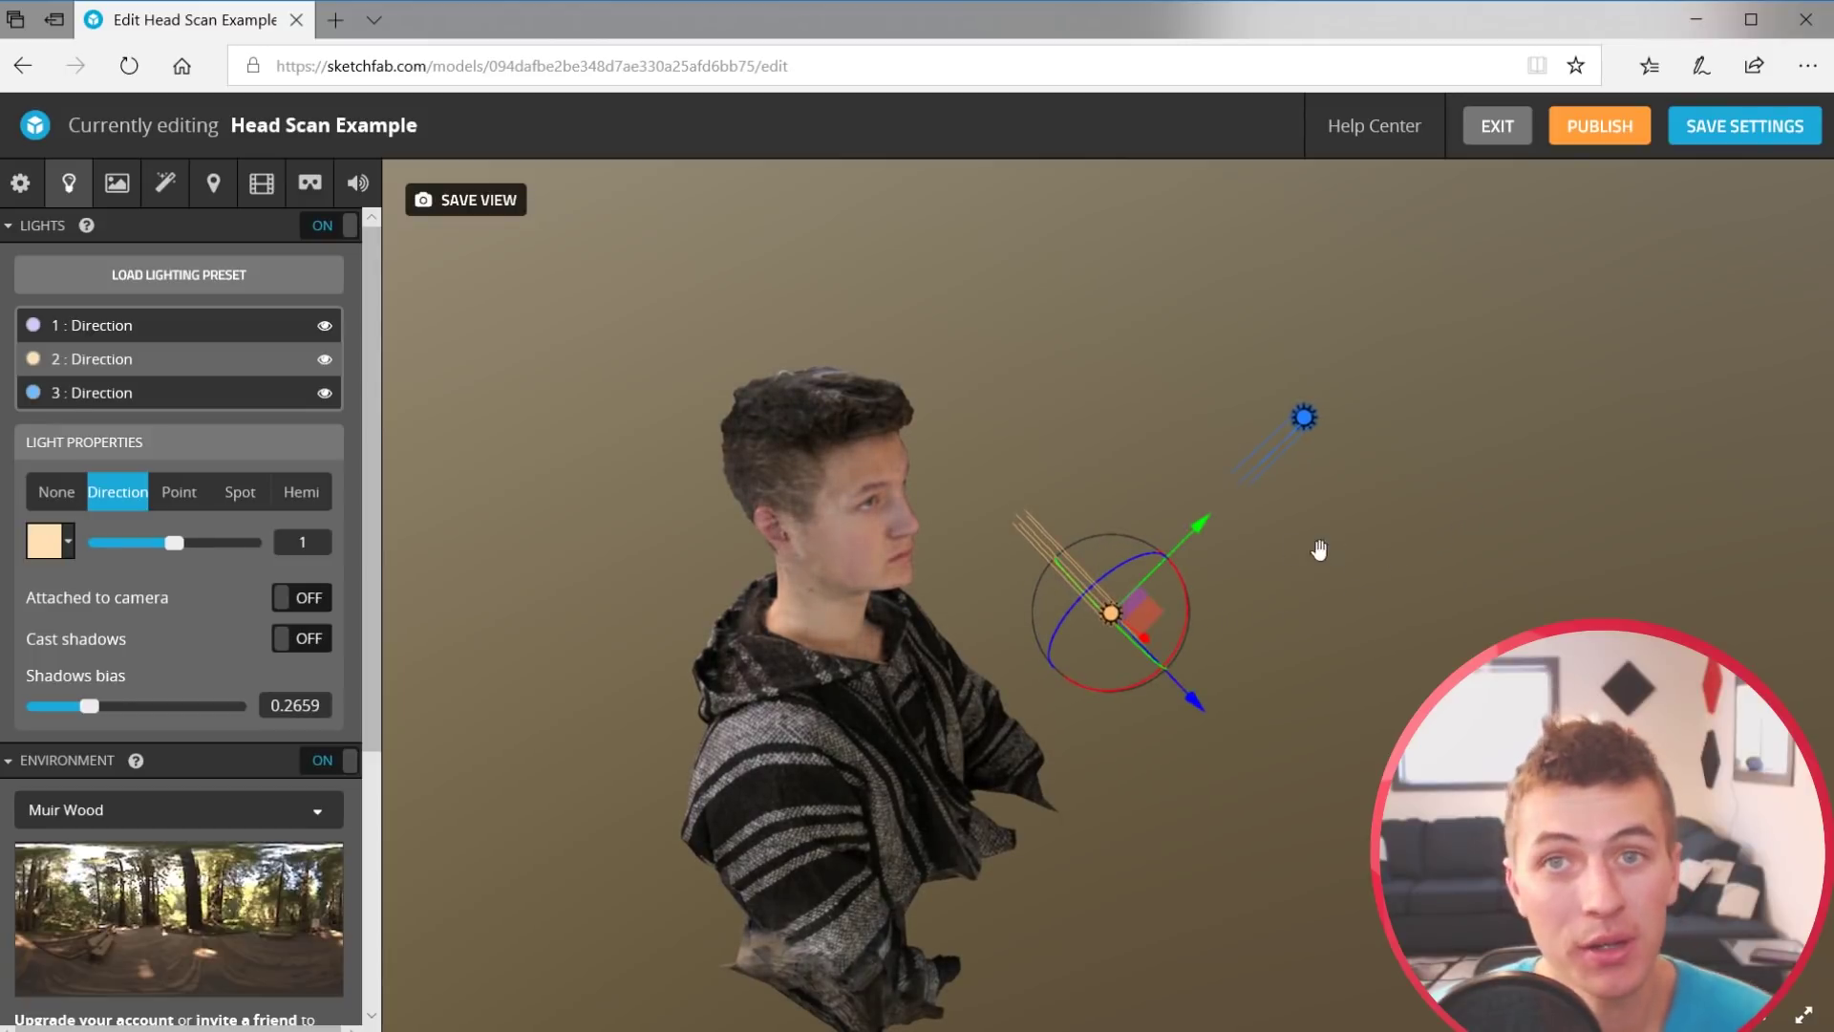
pyautogui.moveTo(1116, 696); pyautogui.dragTo(1094, 659)
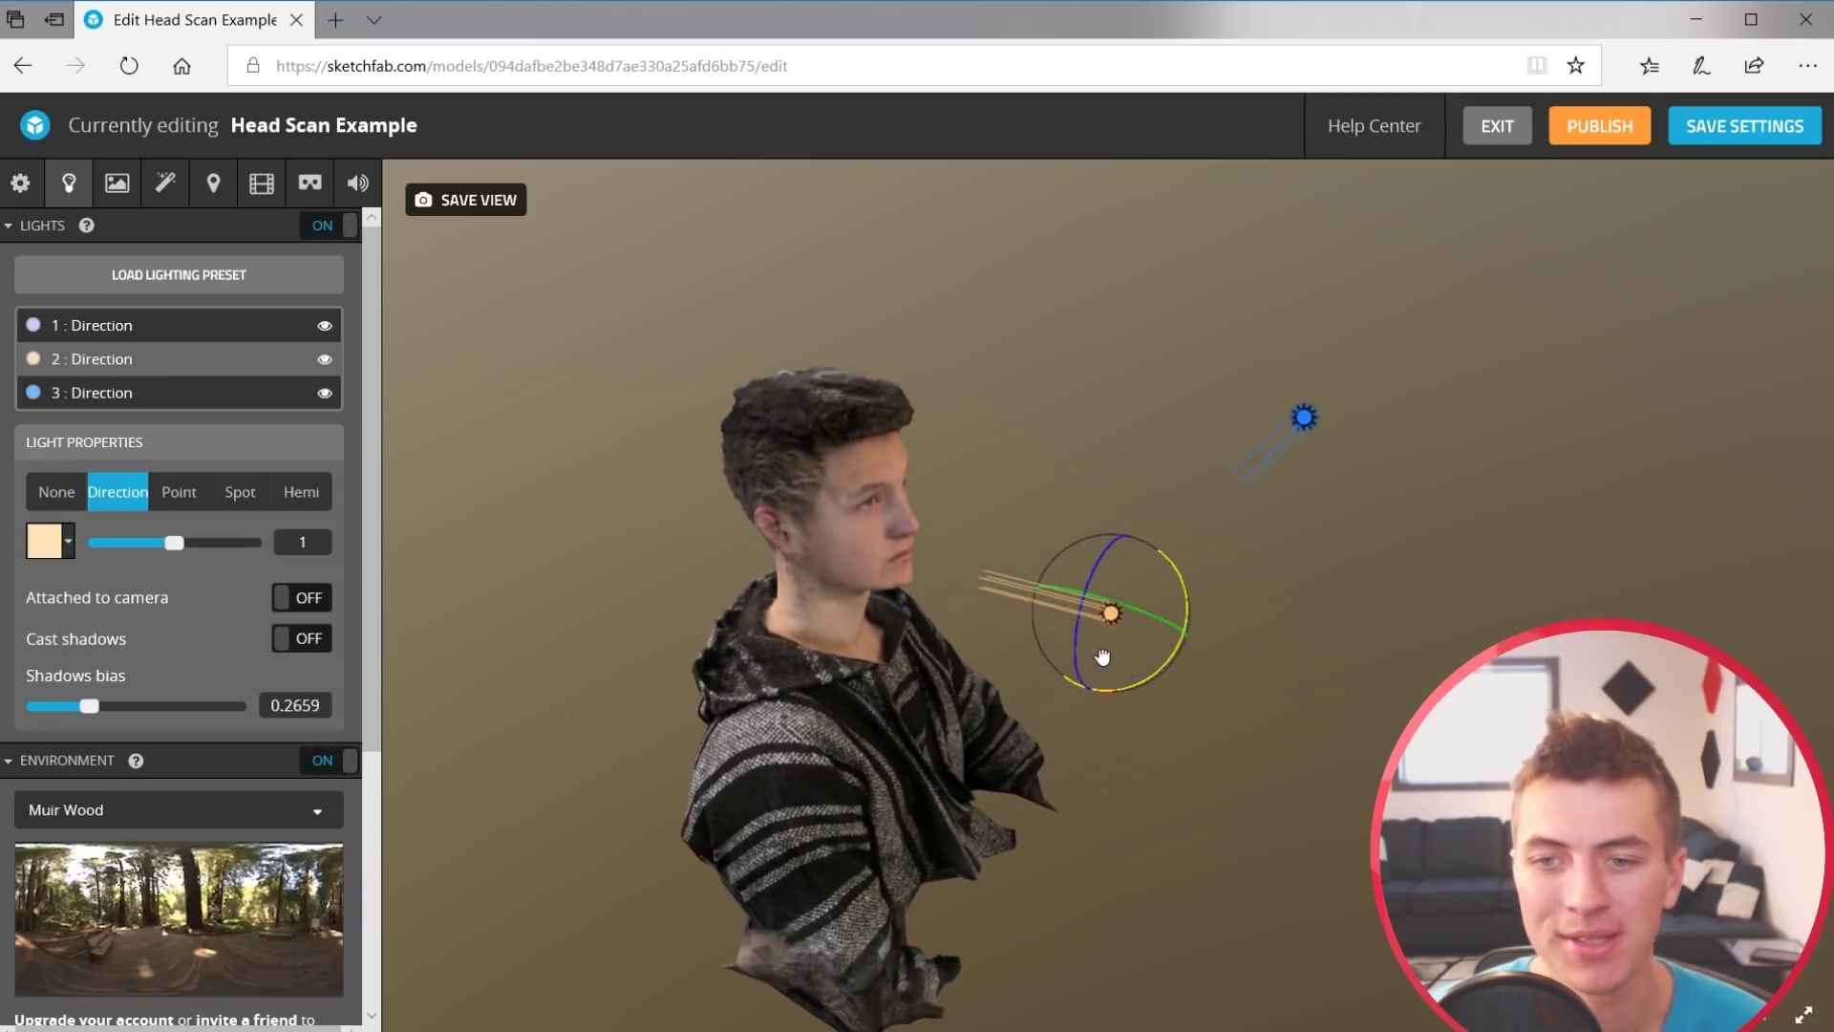
# Move the second directional light in front of the head, level with the face
pyautogui.click(1111, 613)
pyautogui.moveTo(1098, 524); pyautogui.dragTo(1085, 353)
pyautogui.click(1077, 451)
pyautogui.moveTo(1118, 519); pyautogui.dragTo(1132, 498)
pyautogui.moveTo(1080, 605); pyautogui.dragTo(1097, 873)
# Move the third directional light closer to the model, in front of and above the head
pyautogui.click(1375, 726)
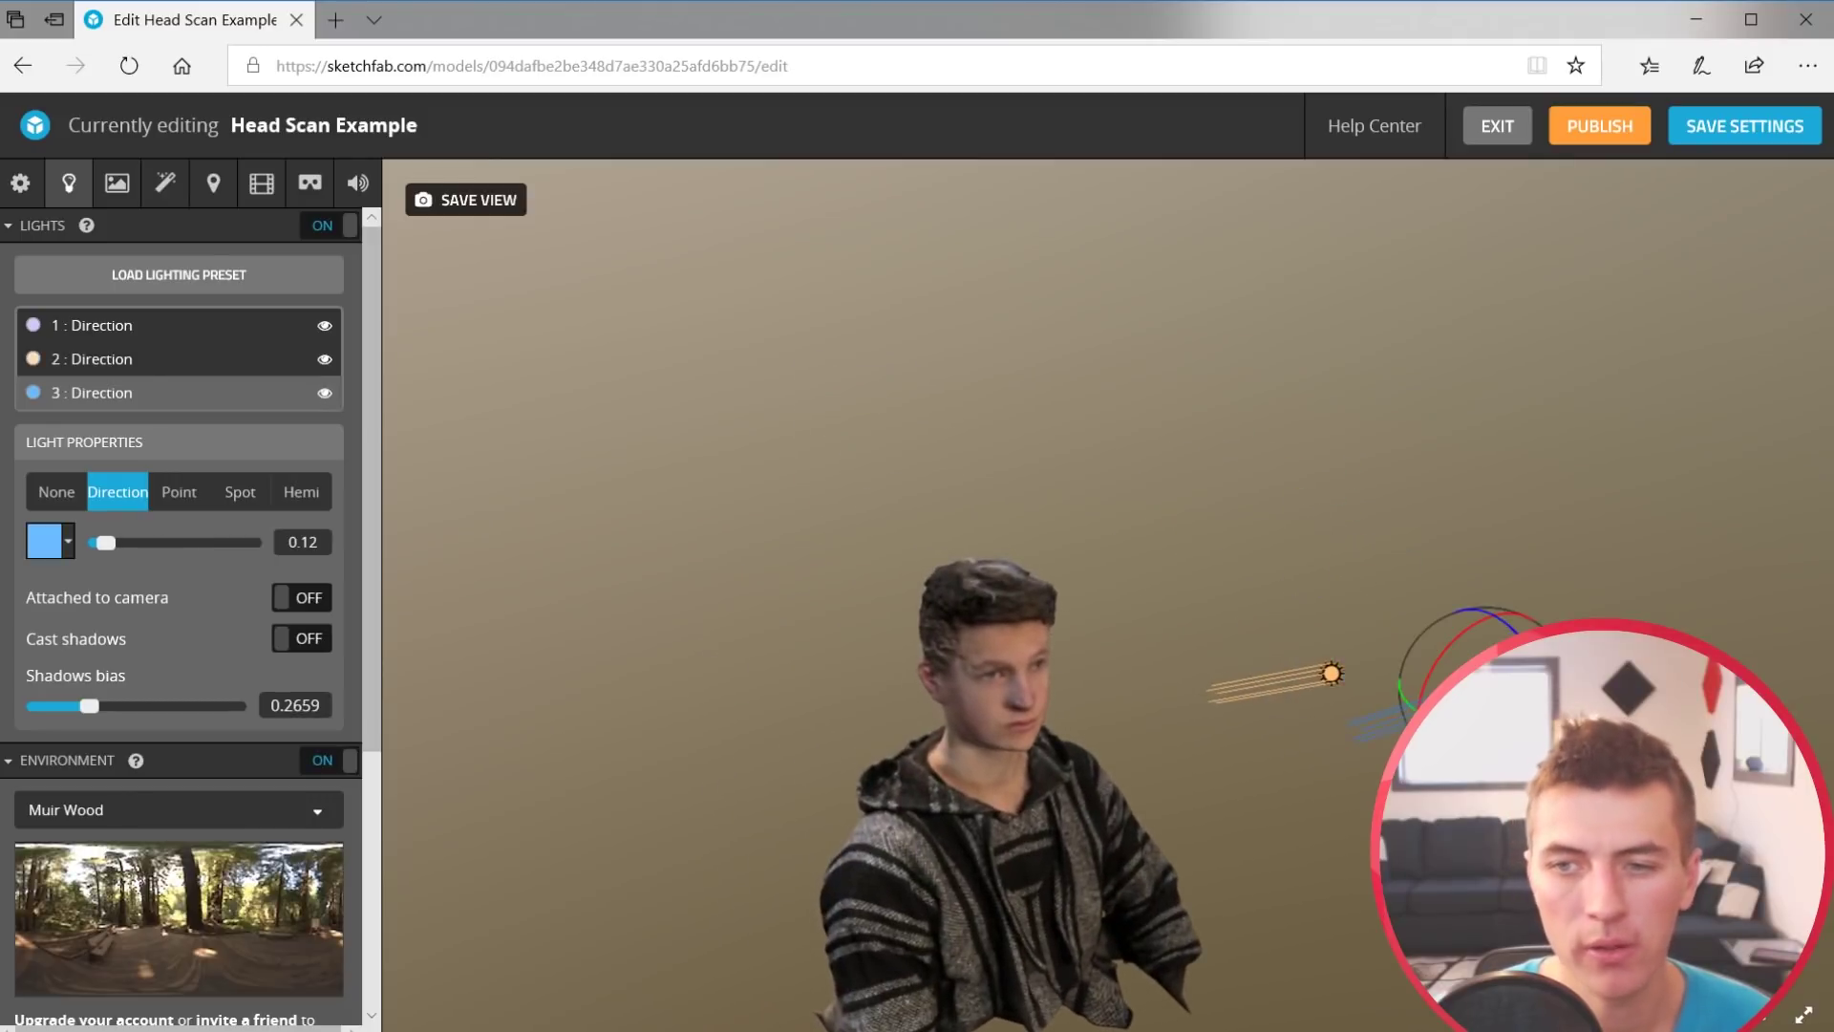
pyautogui.moveTo(1376, 726); pyautogui.dragTo(1274, 656)
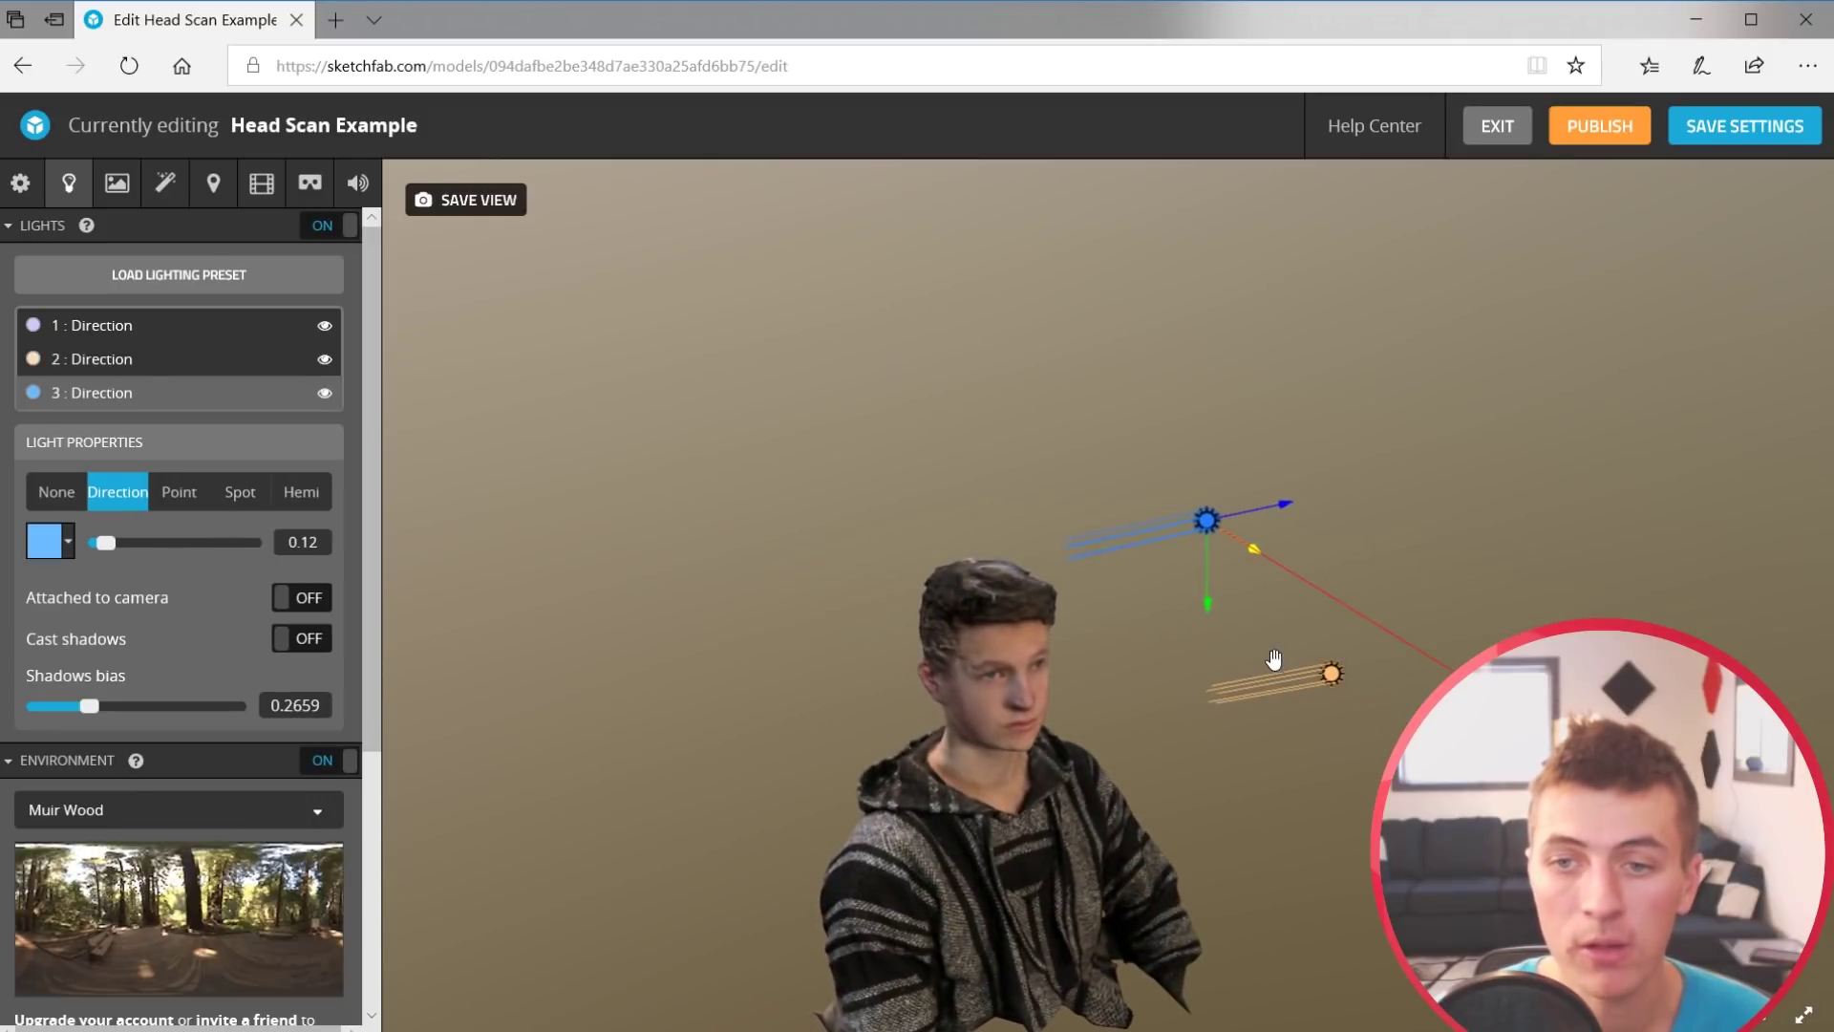
# Select the first directional light on the far side of the model and adjust its placement relative to the head
pyautogui.moveTo(1198, 559); pyautogui.dragTo(850, 812)
pyautogui.click(801, 873)
pyautogui.moveTo(684, 800); pyautogui.dragTo(715, 819)
pyautogui.moveTo(745, 998); pyautogui.dragTo(1380, 430)
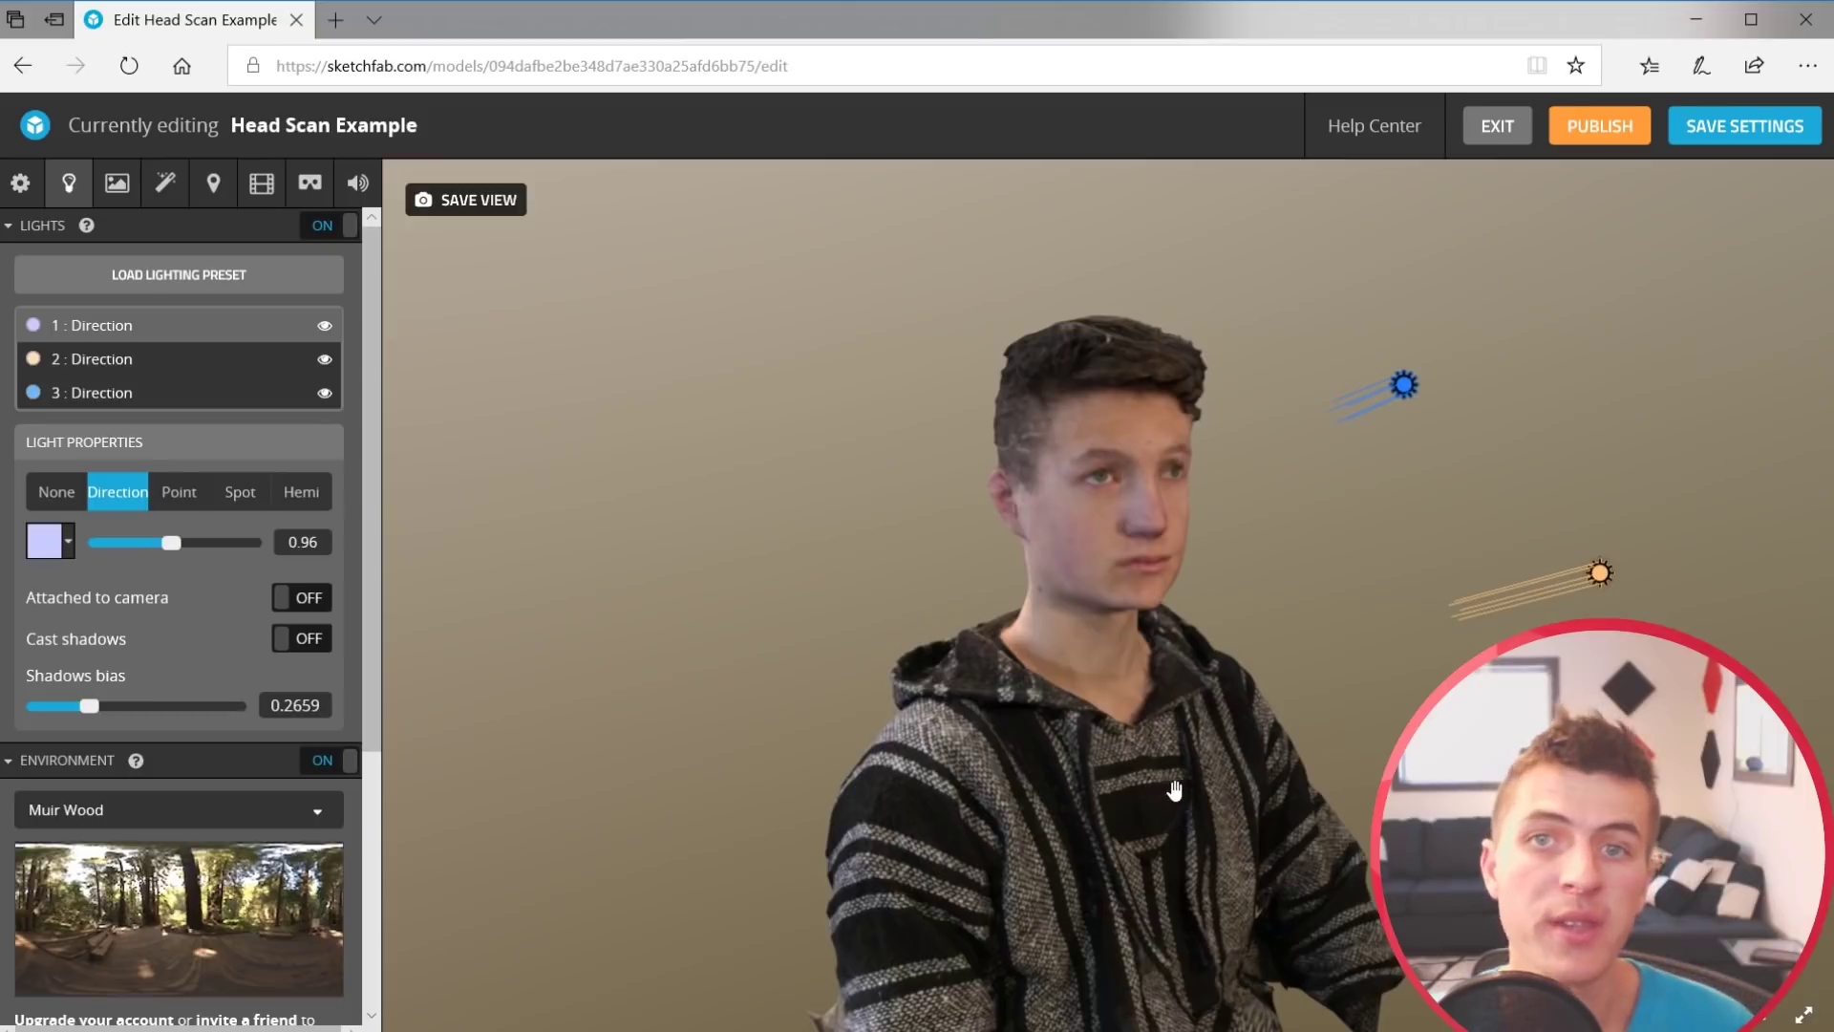
pyautogui.moveTo(1175, 790); pyautogui.dragTo(806, 783)
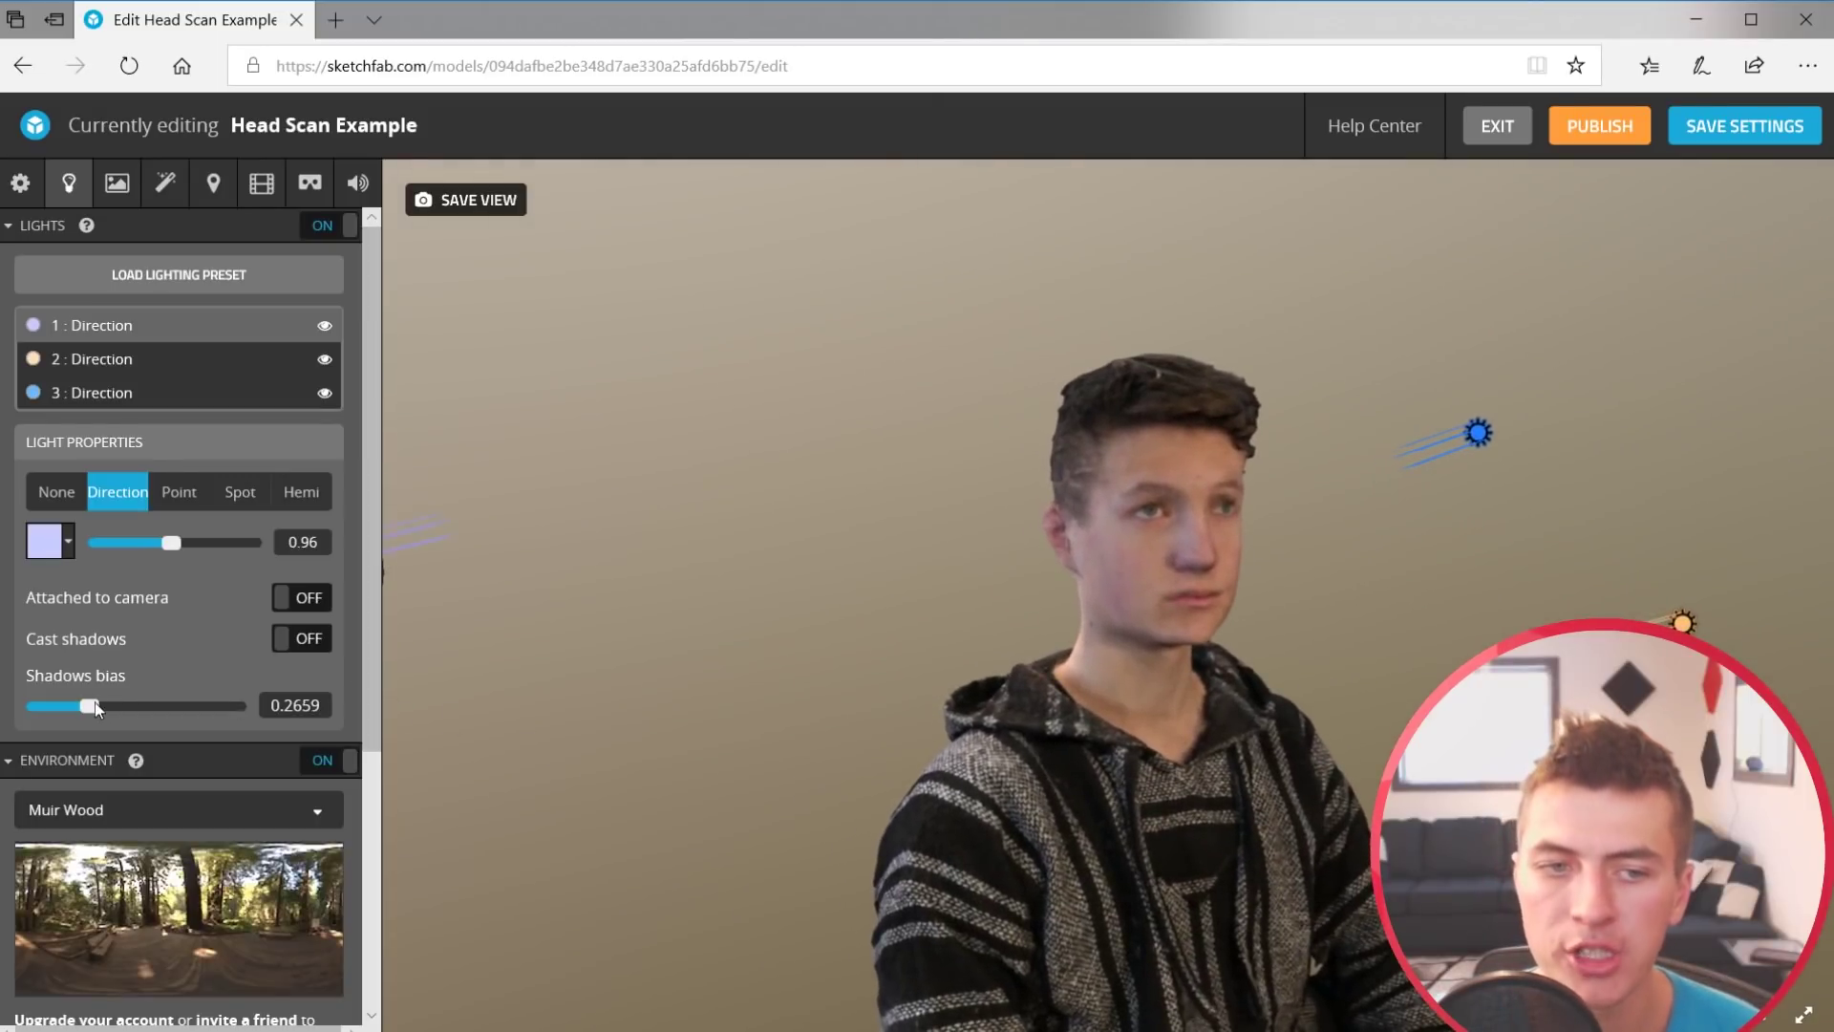
# Set the first light's shadows bias to 0.6175 and compare its cast shadows on and off, leaving them off
pyautogui.moveTo(88, 709); pyautogui.dragTo(67, 703)
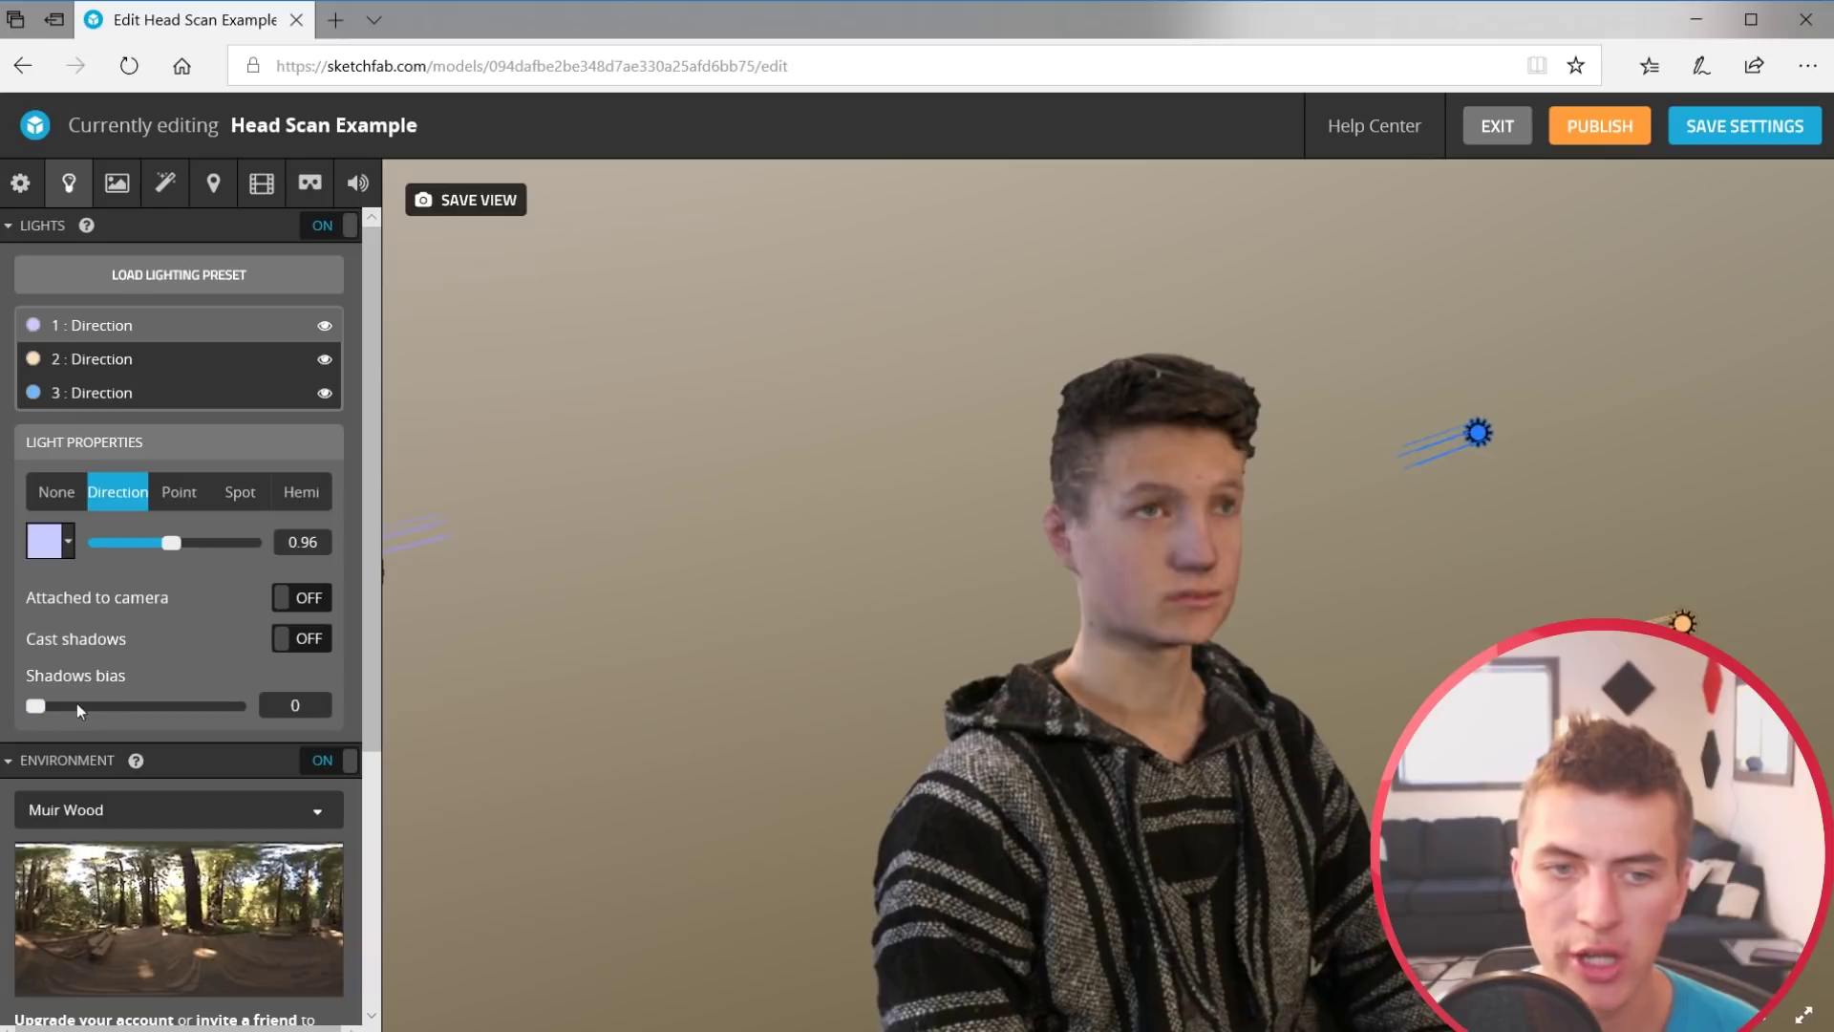
pyautogui.moveTo(183, 719)
pyautogui.mouseDown()
pyautogui.moveTo(203, 716)
pyautogui.moveTo(164, 719)
pyautogui.mouseUp()
pyautogui.click(308, 648)
pyautogui.click(307, 648)
pyautogui.click(308, 647)
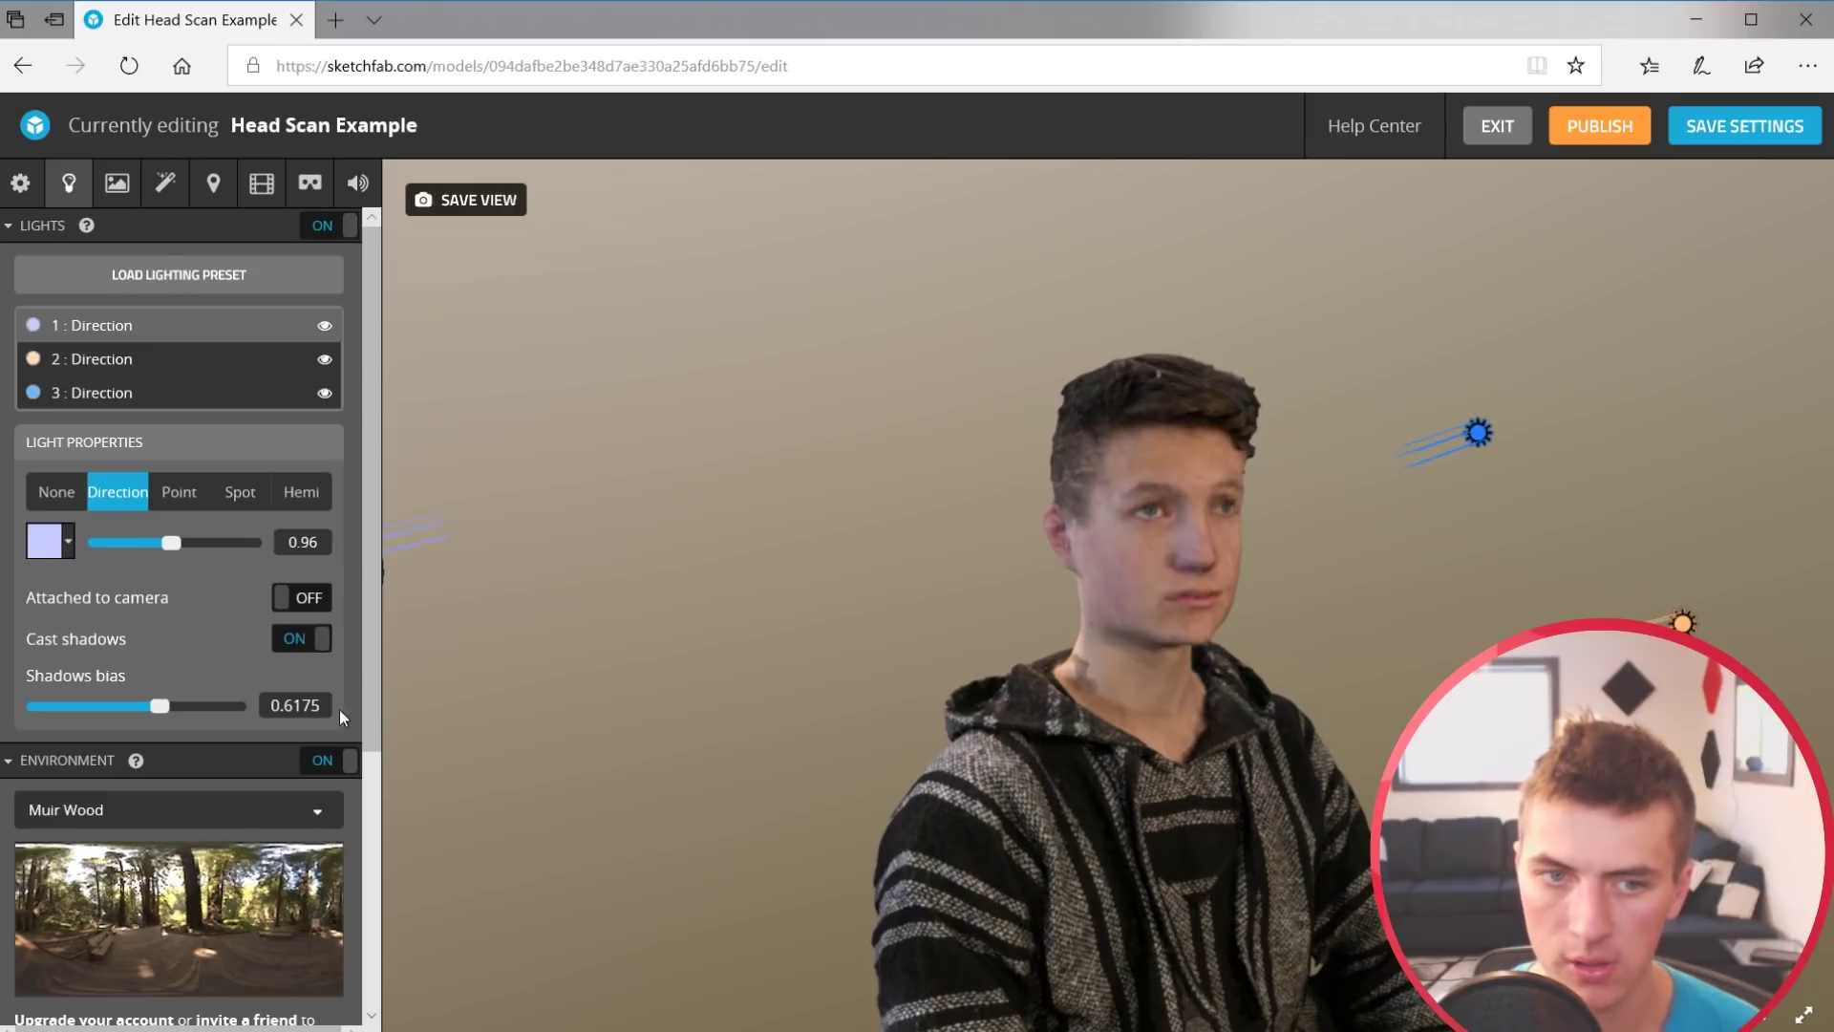
pyautogui.click(313, 650)
pyautogui.click(314, 649)
pyautogui.click(313, 649)
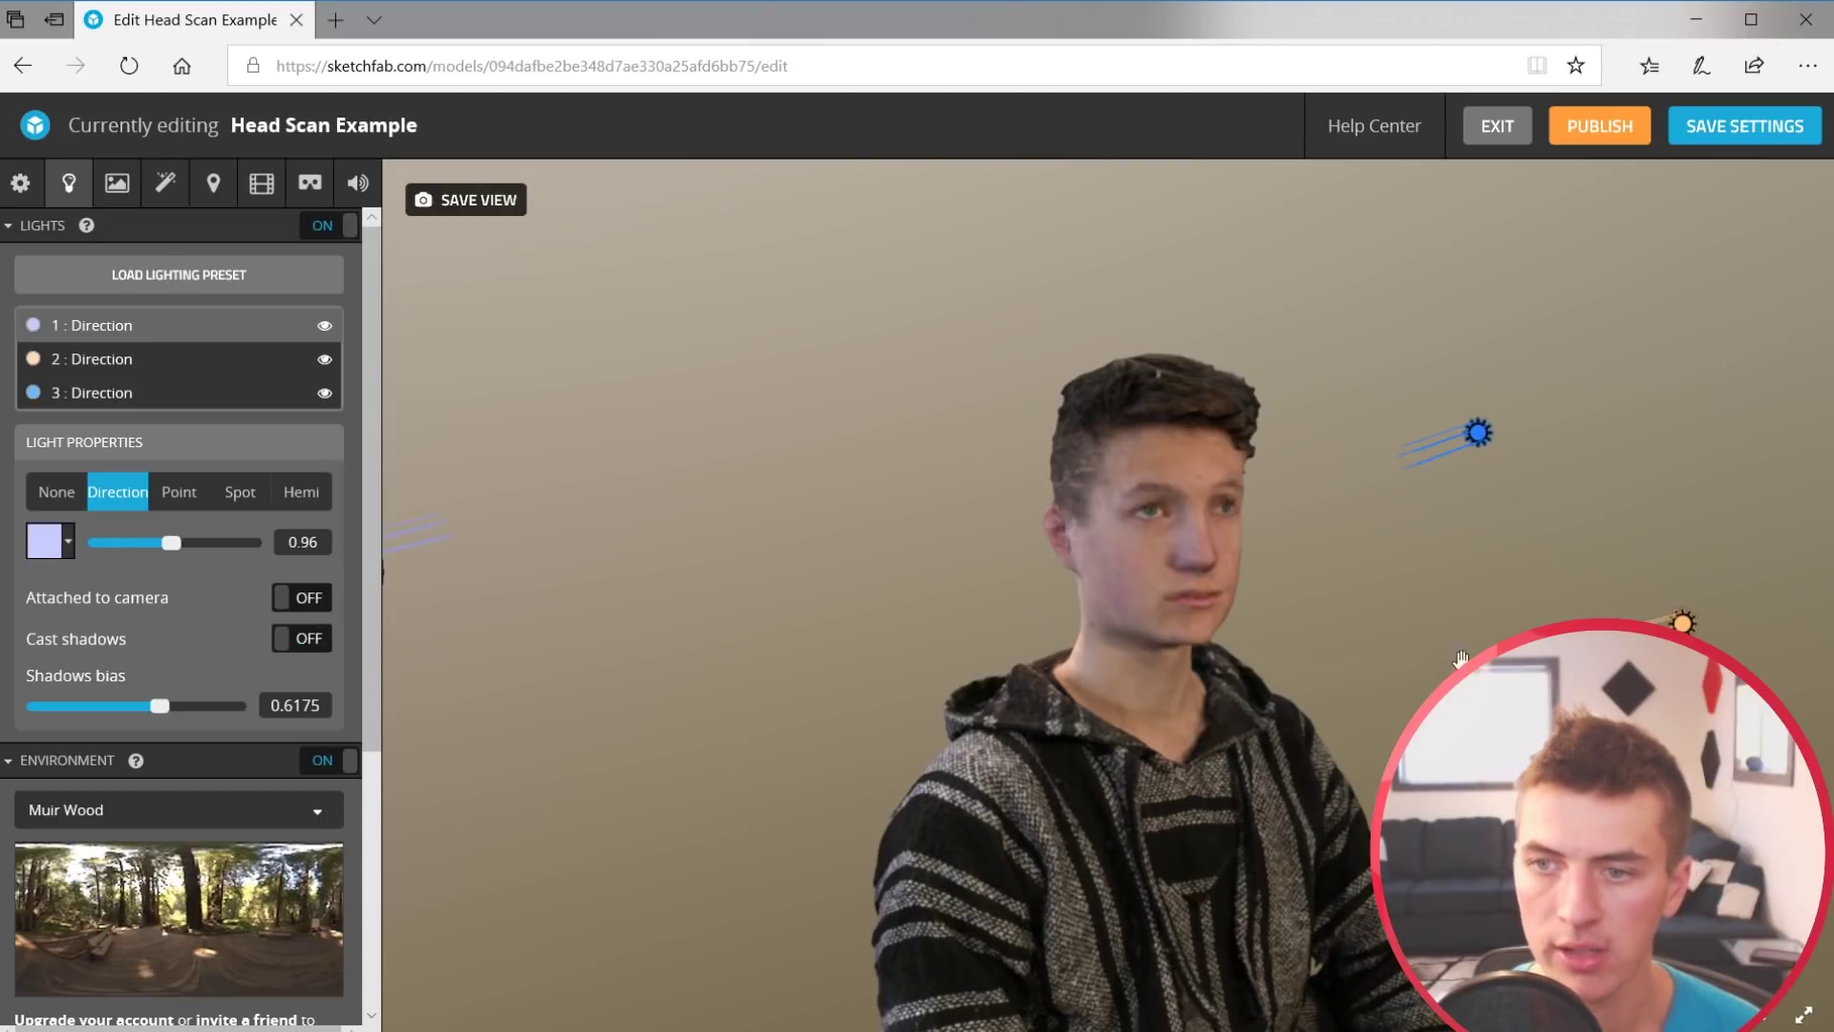
# Set the second directional light's shadows bias to 0.377 while testing its cast shadows, and leave them off
pyautogui.click(1683, 623)
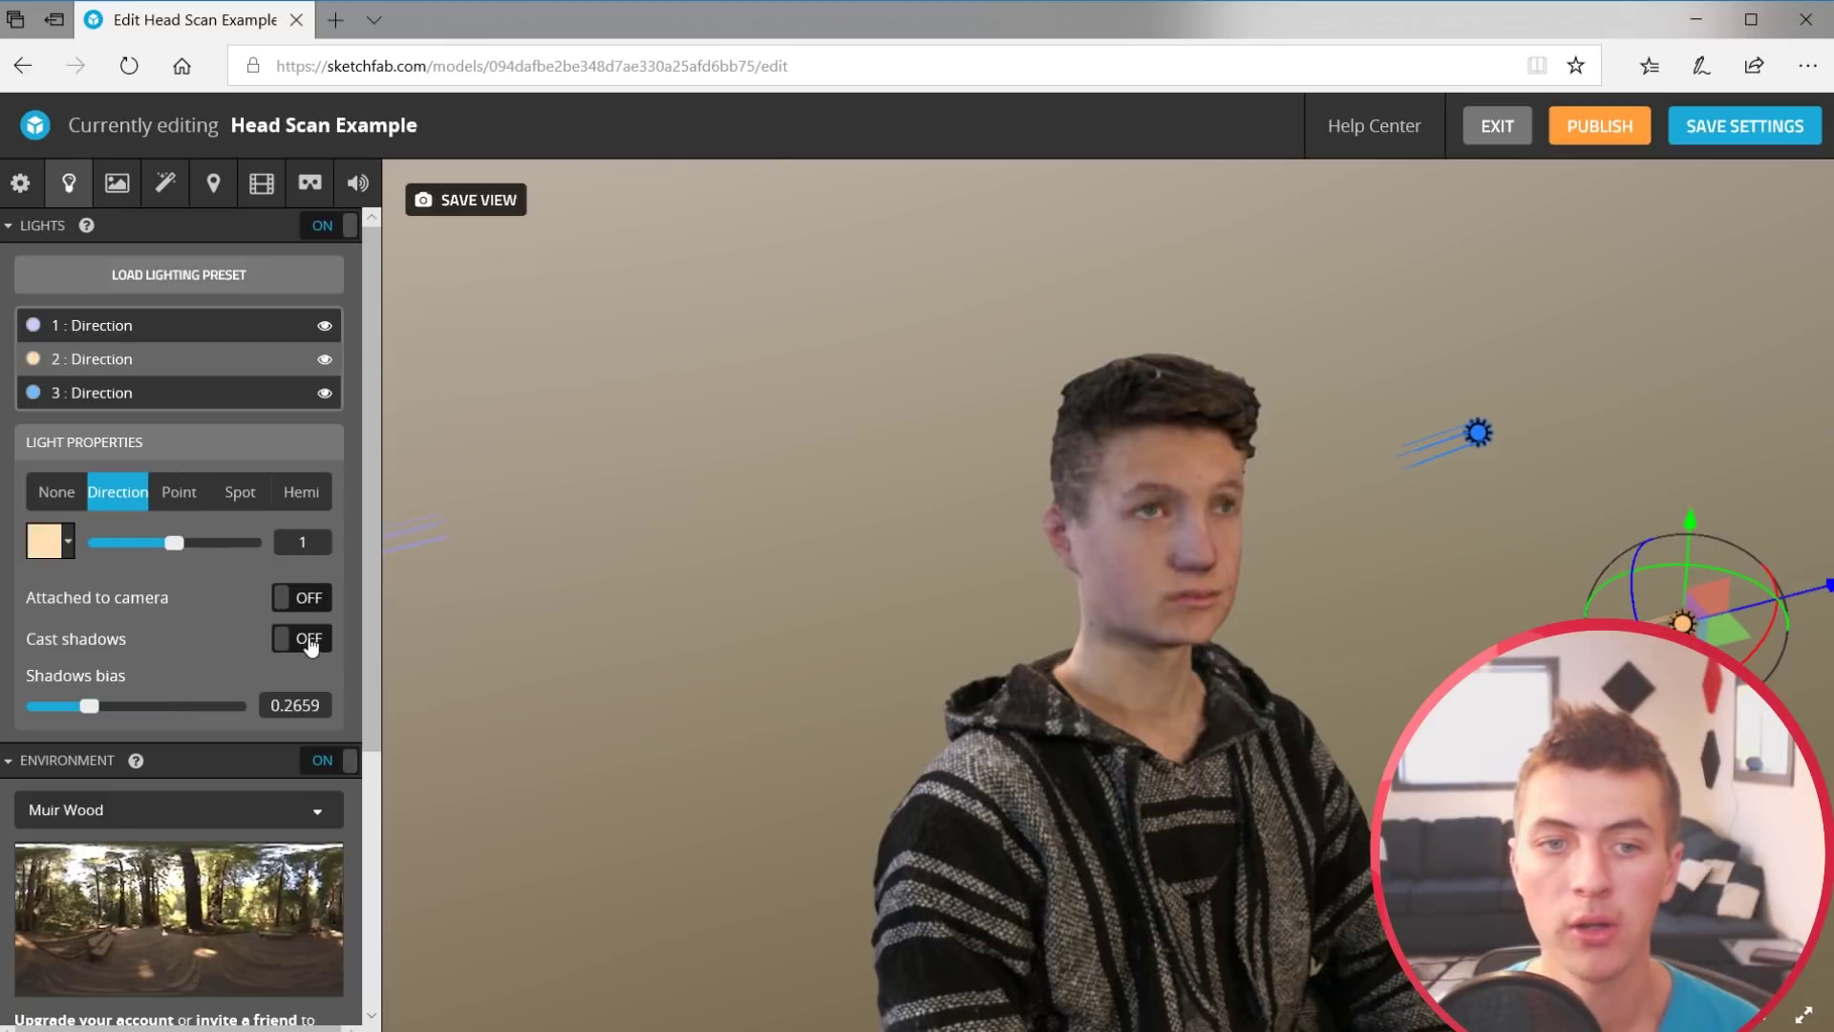
pyautogui.click(311, 647)
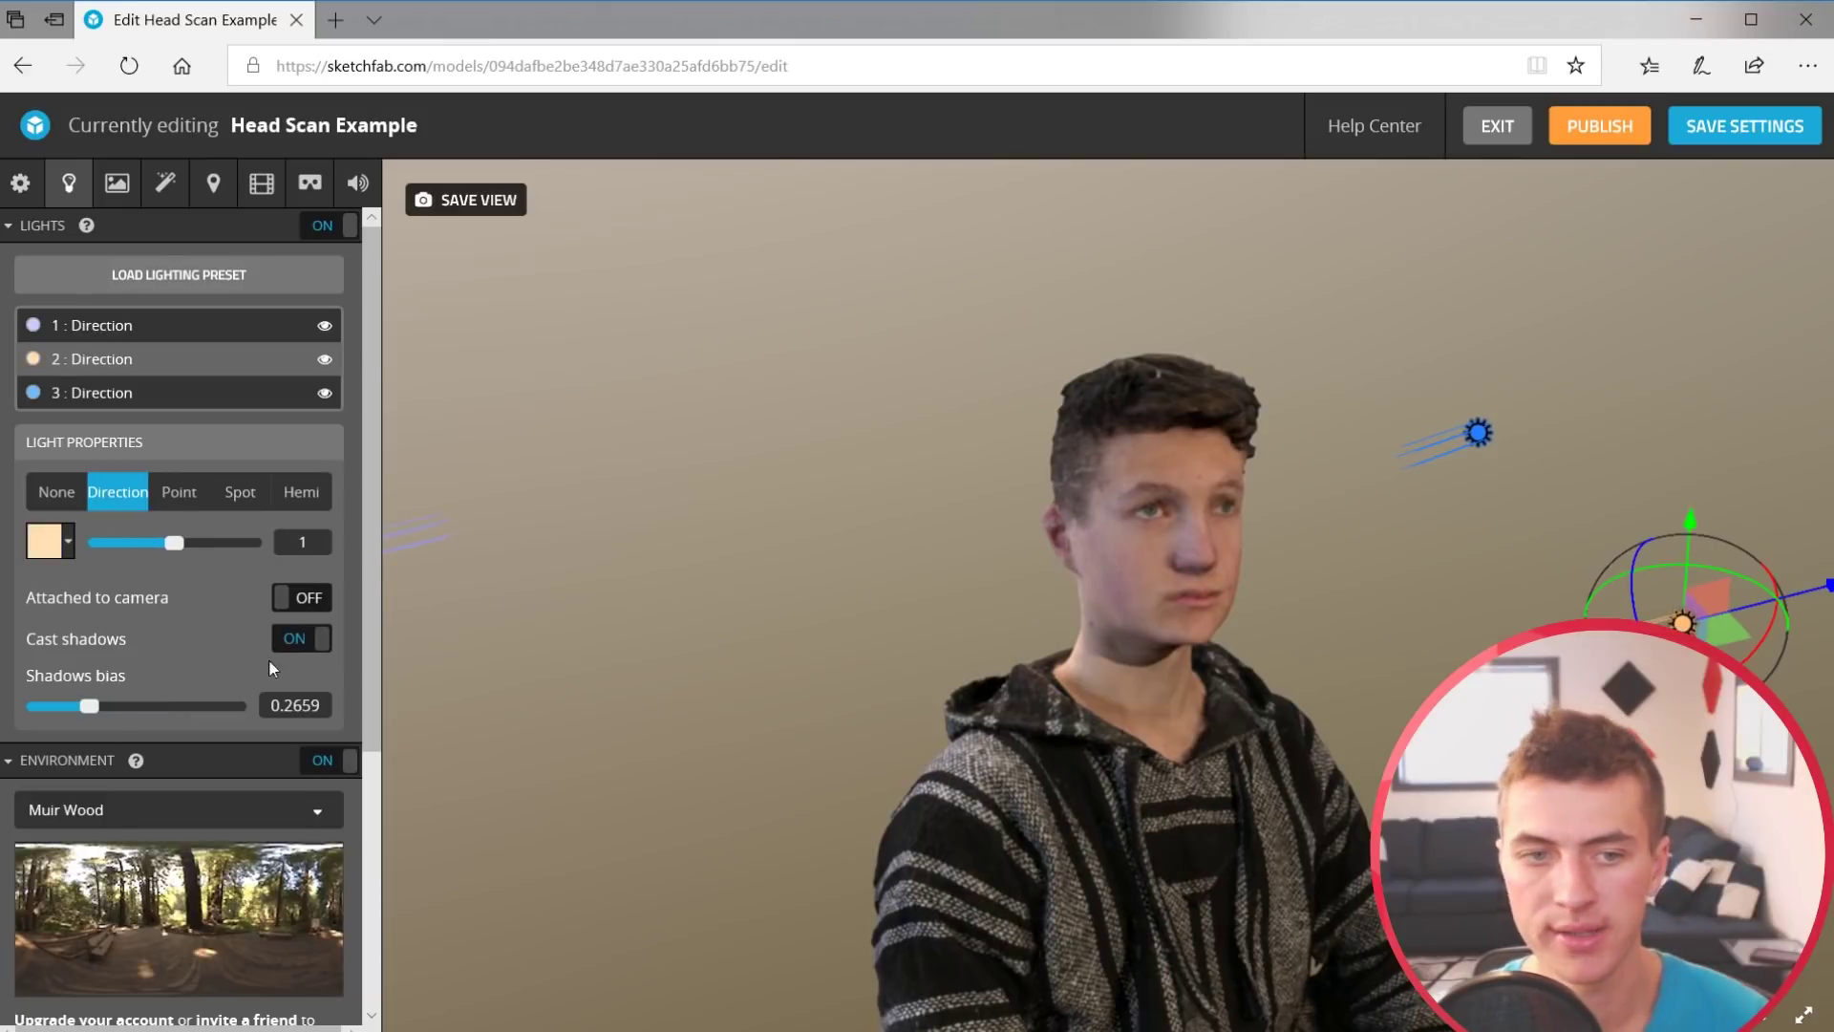
pyautogui.moveTo(86, 707)
pyautogui.mouseDown()
pyautogui.moveTo(197, 717)
pyautogui.moveTo(23, 709)
pyautogui.moveTo(152, 705)
pyautogui.moveTo(111, 702)
pyautogui.mouseUp()
pyautogui.click(308, 638)
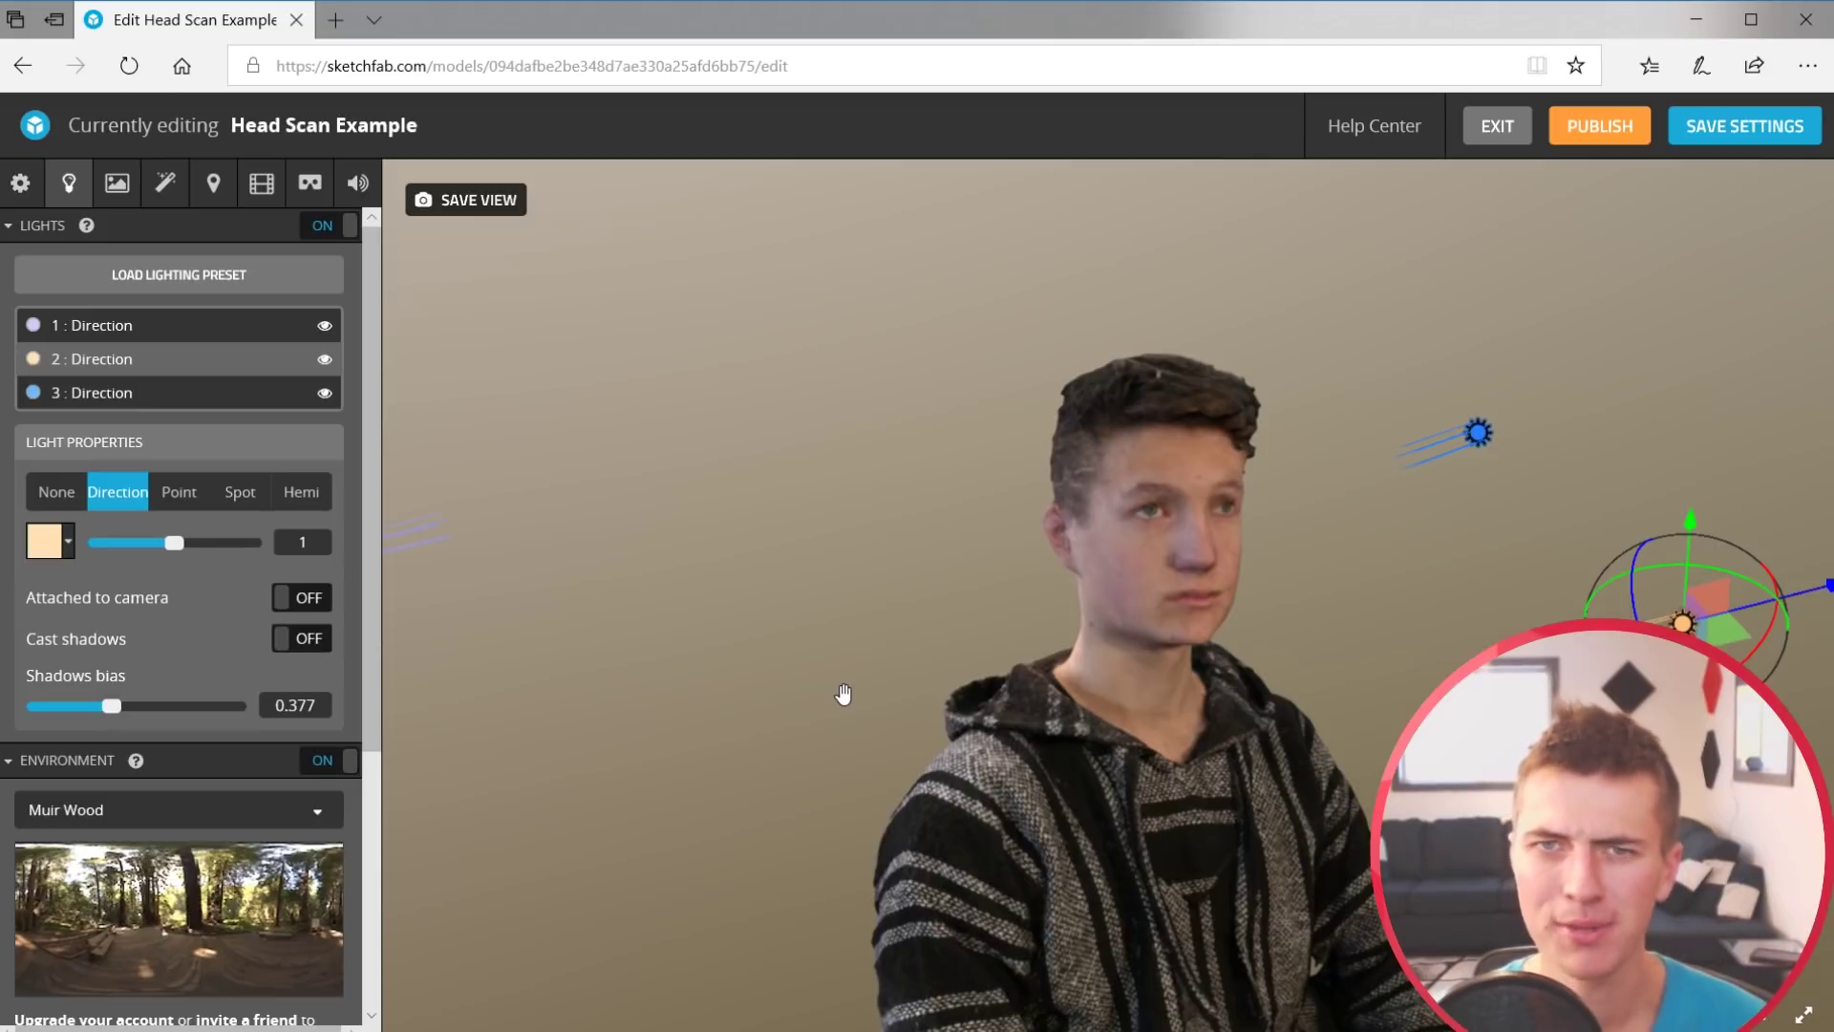
# Keep the Muir Wood environment and set its brightness to 0.887, shadow light intensity to 3.4 and shadows bias to 0.3164
pyautogui.scroll(-4, 226, 779)
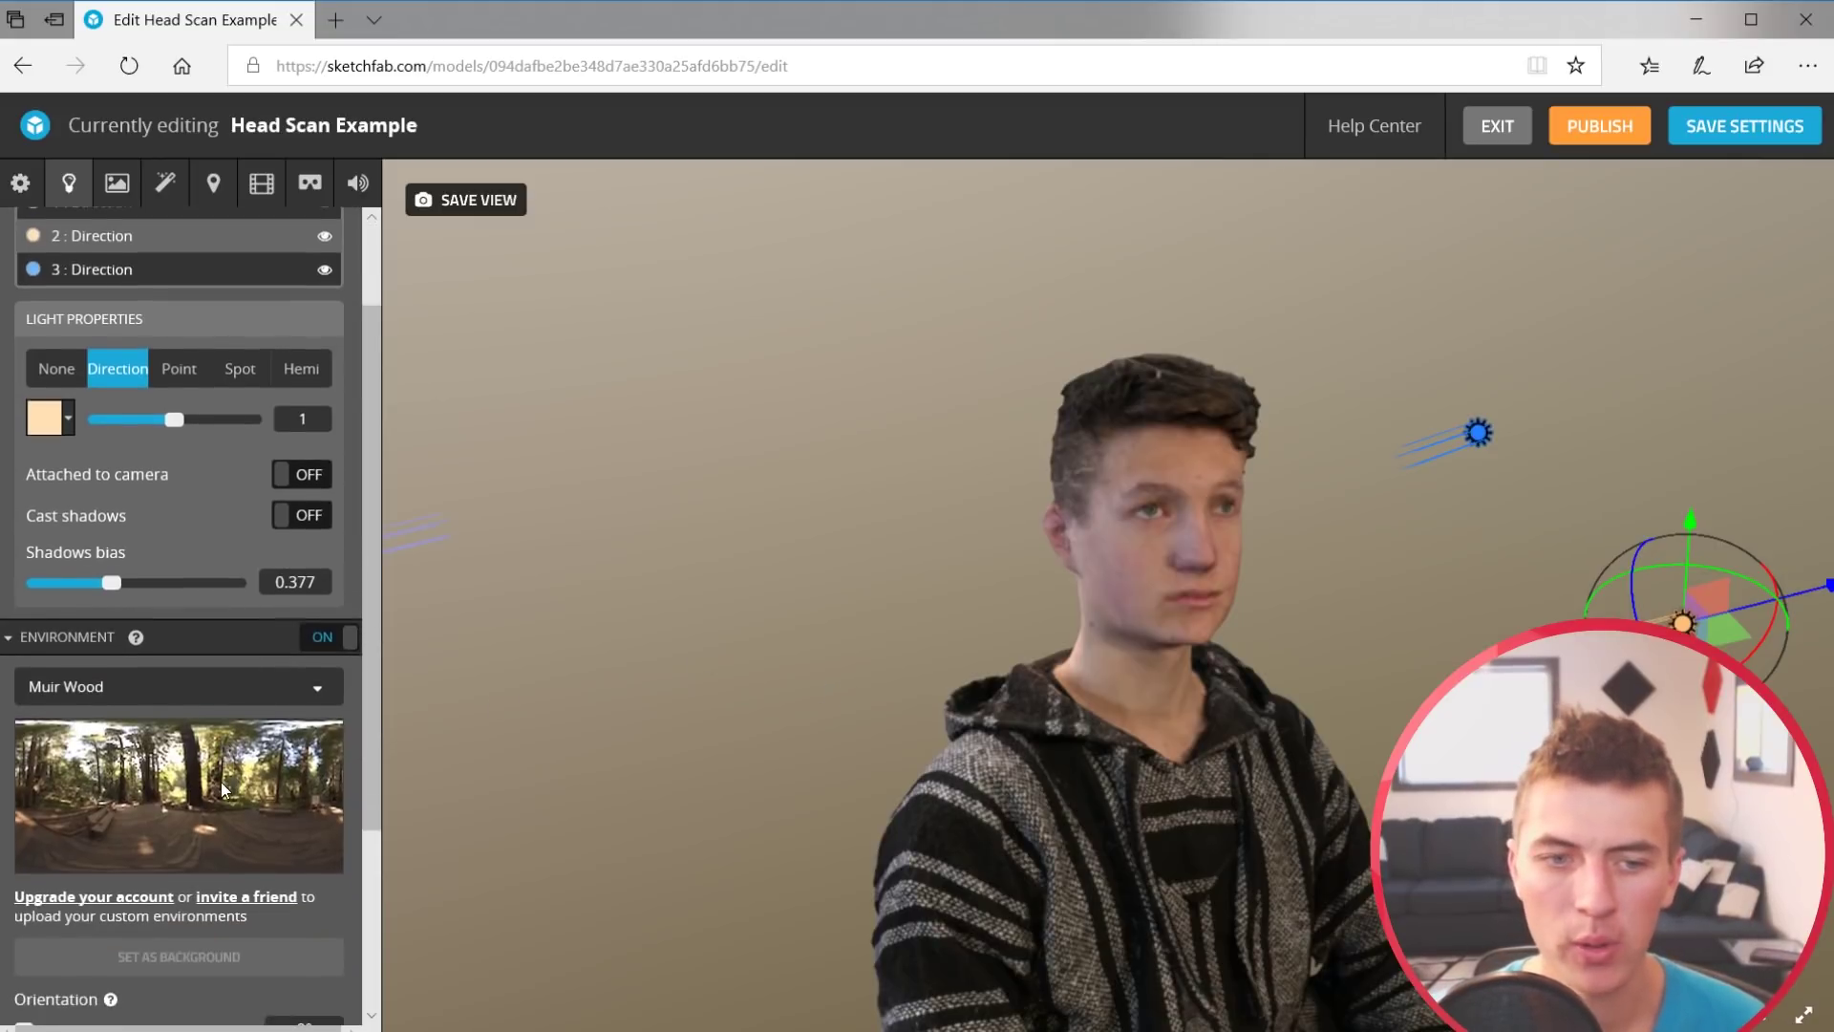
pyautogui.moveTo(118, 851)
pyautogui.mouseDown()
pyautogui.moveTo(155, 849)
pyautogui.moveTo(107, 852)
pyautogui.mouseUp()
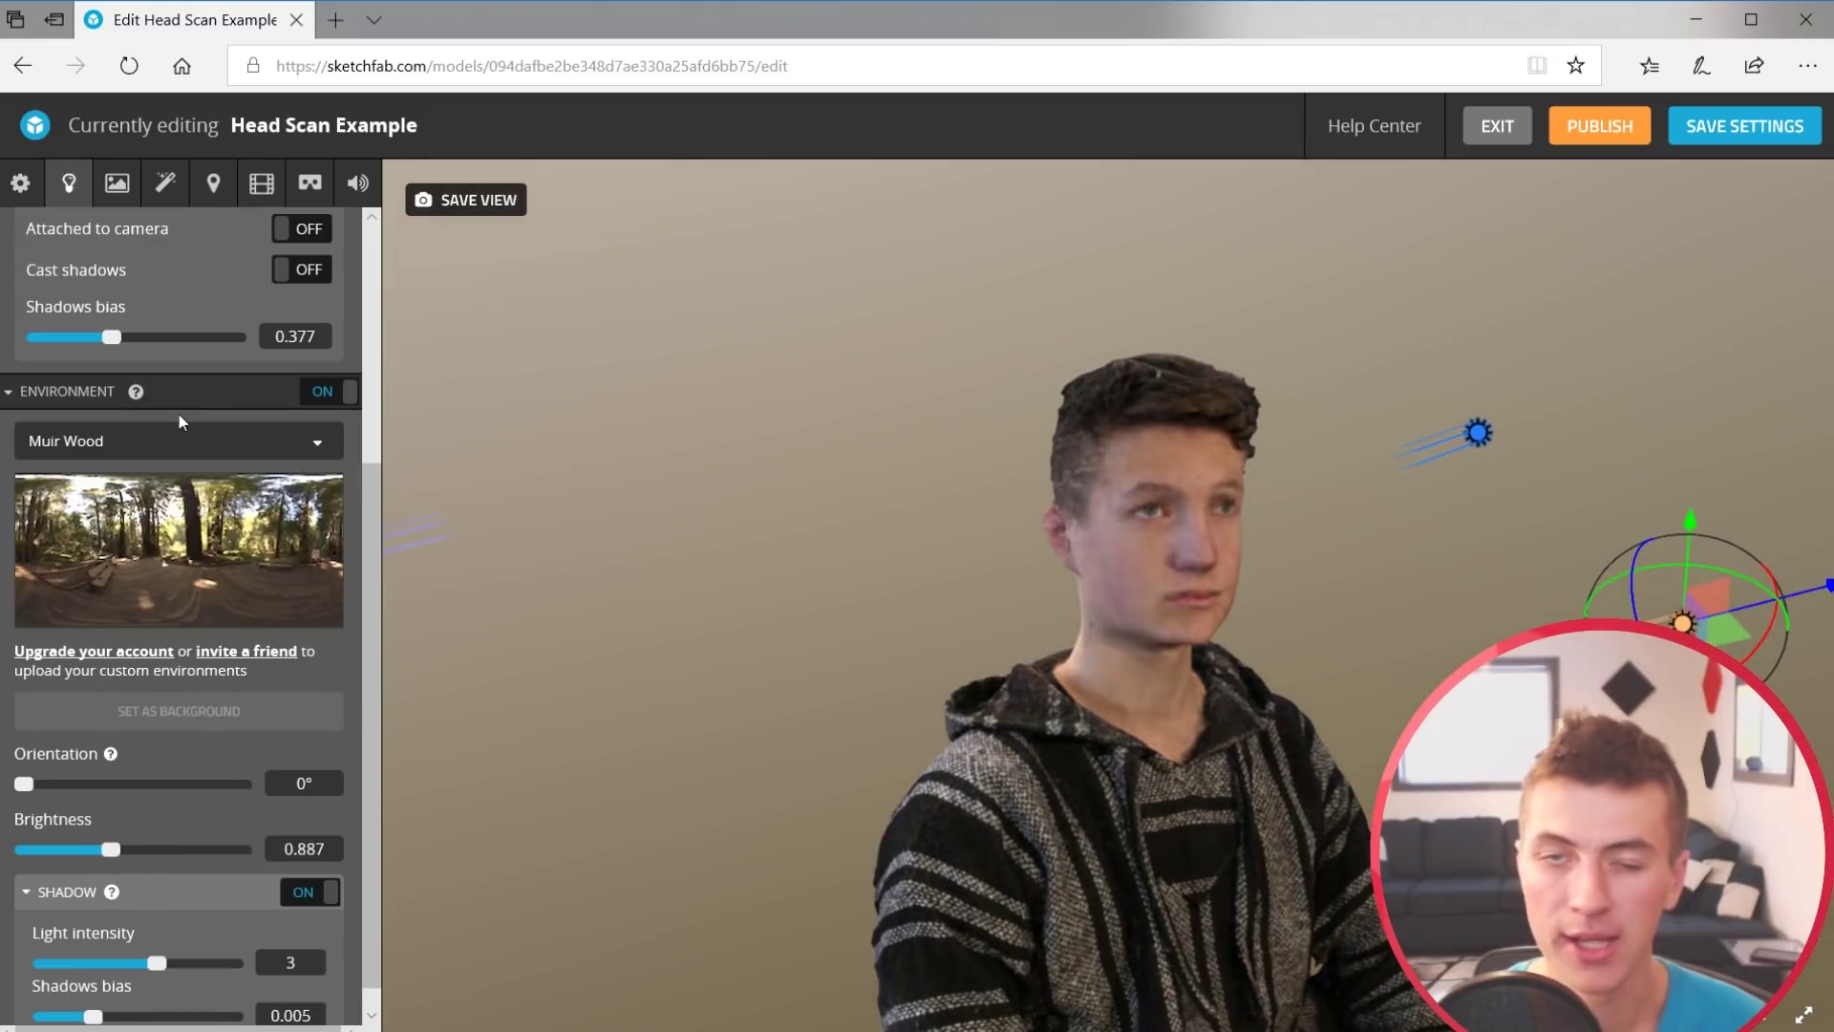
pyautogui.click(168, 441)
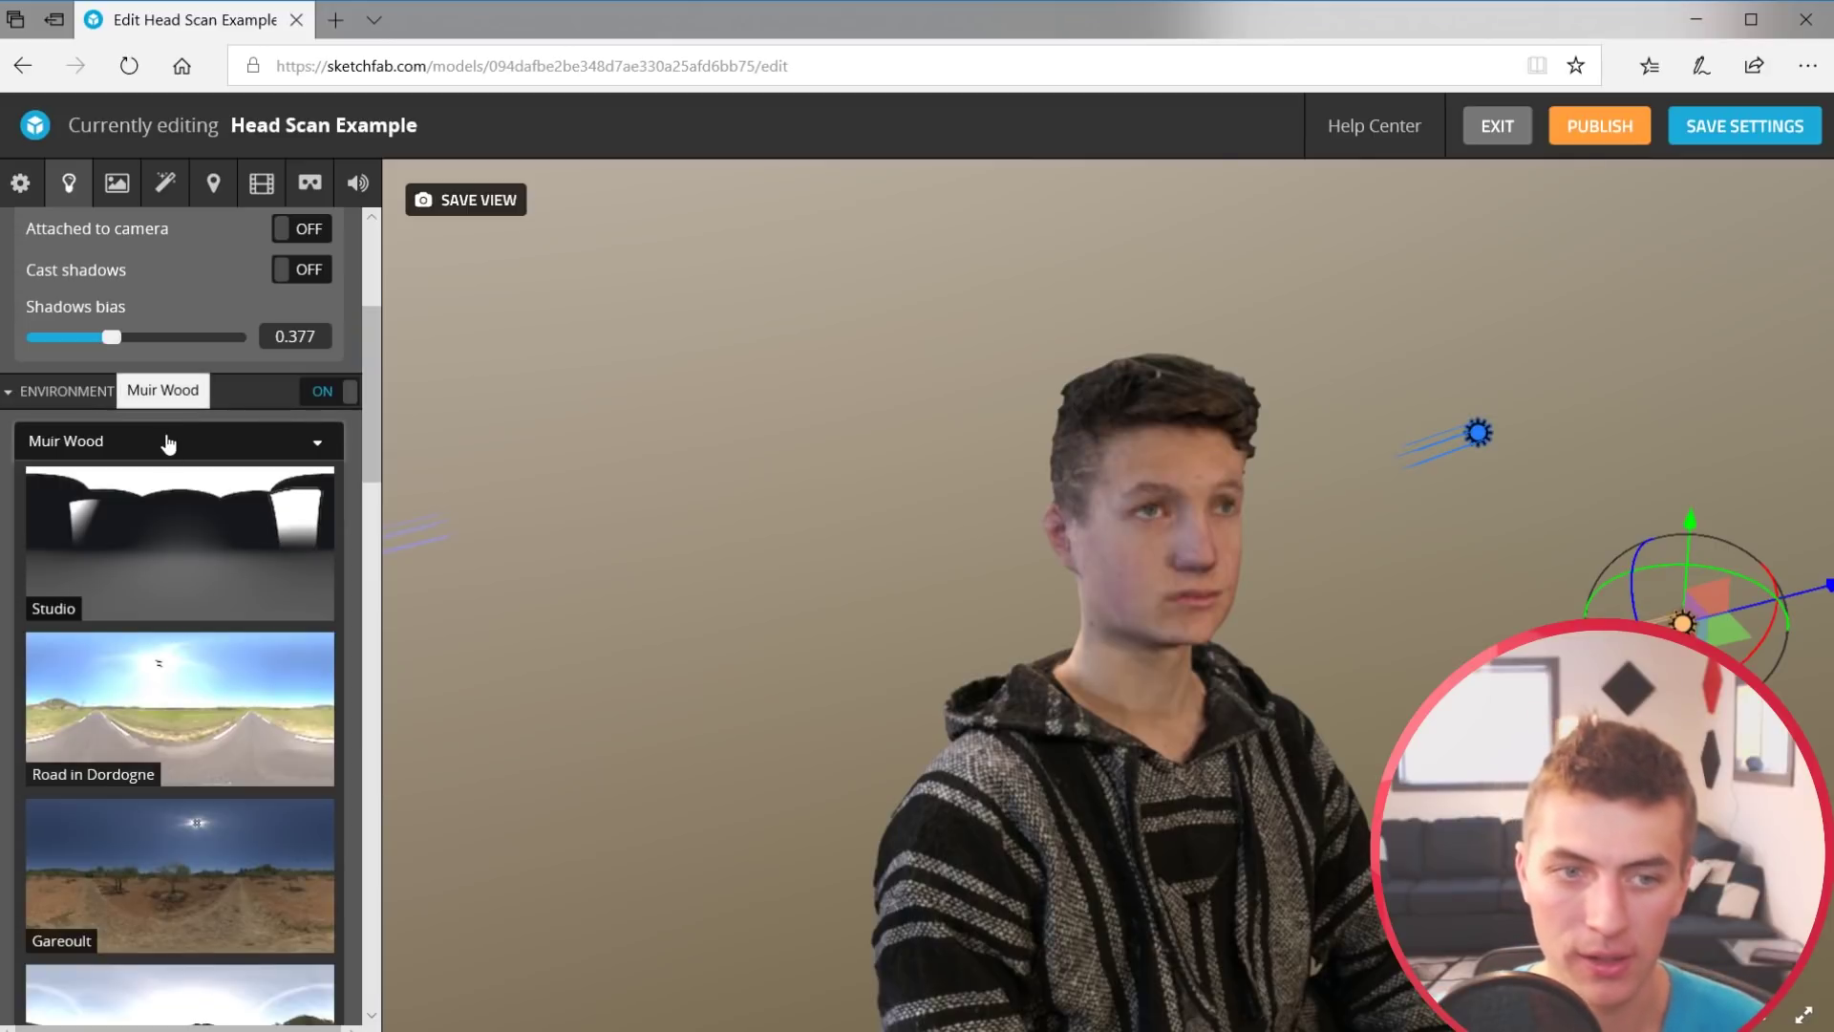
pyautogui.click(186, 452)
pyautogui.moveTo(130, 984); pyautogui.dragTo(199, 989)
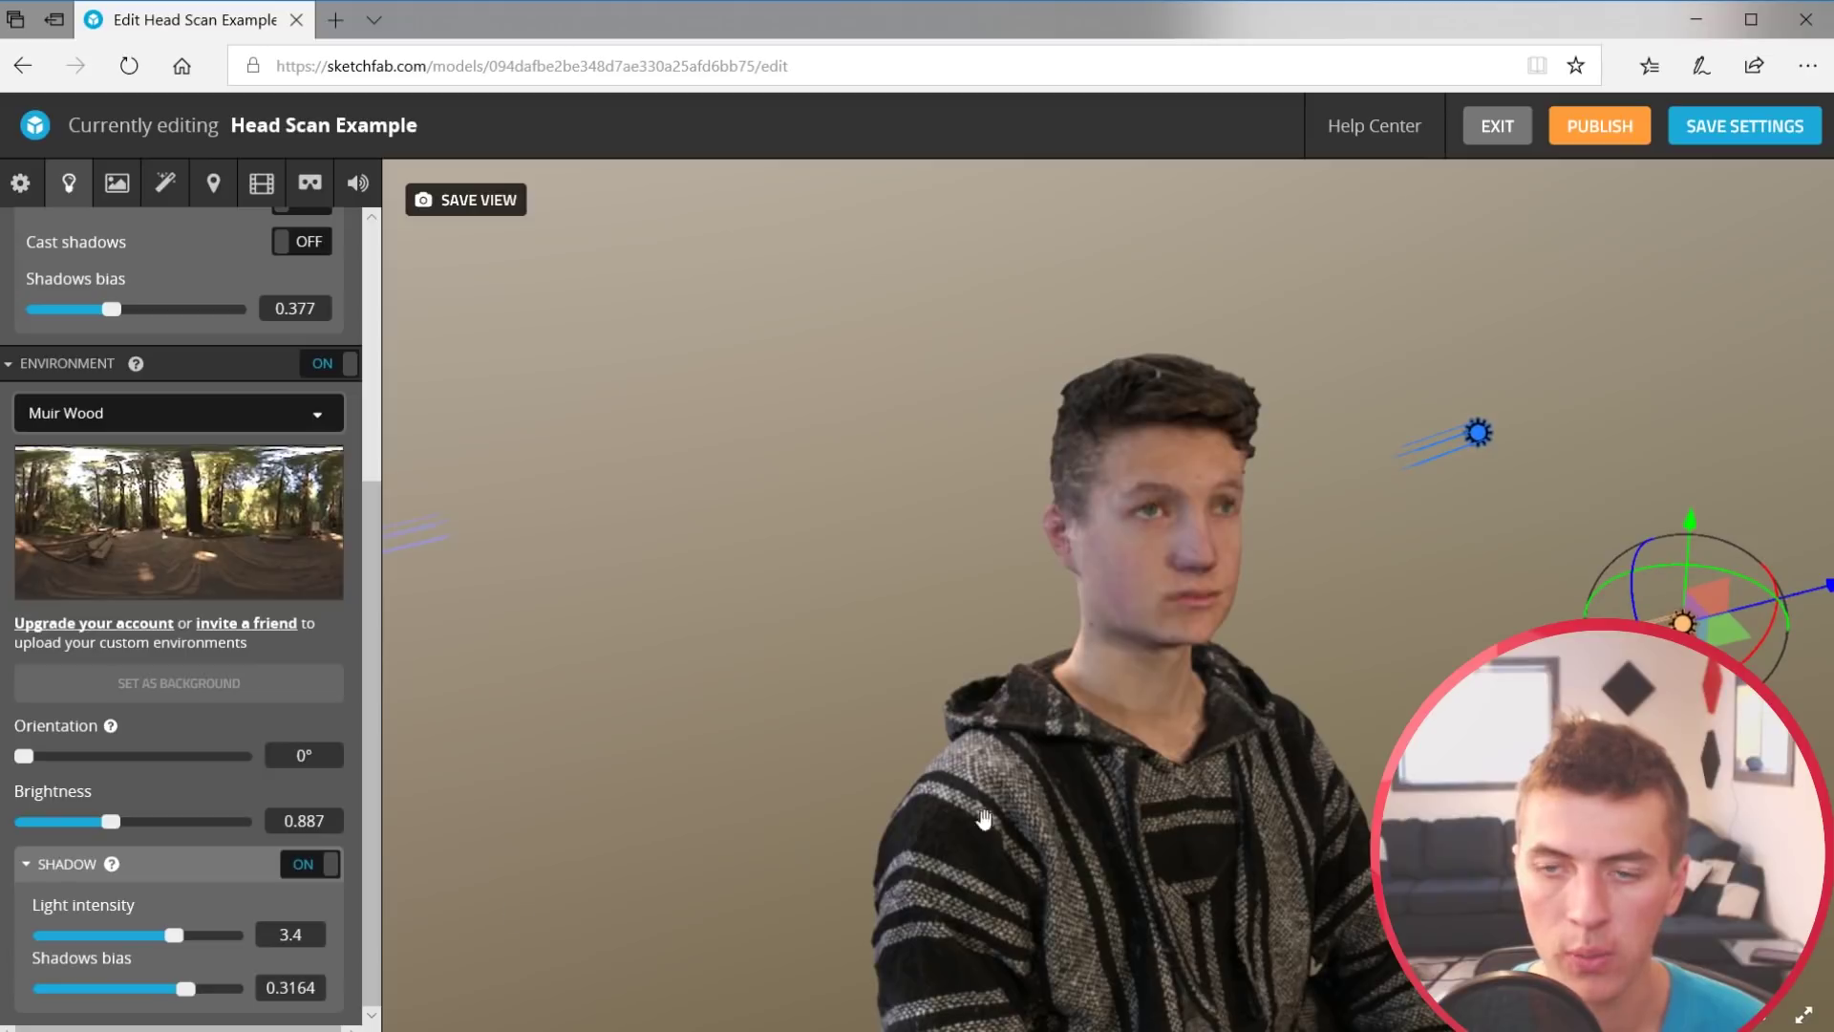
pyautogui.scroll(5, 193, 479)
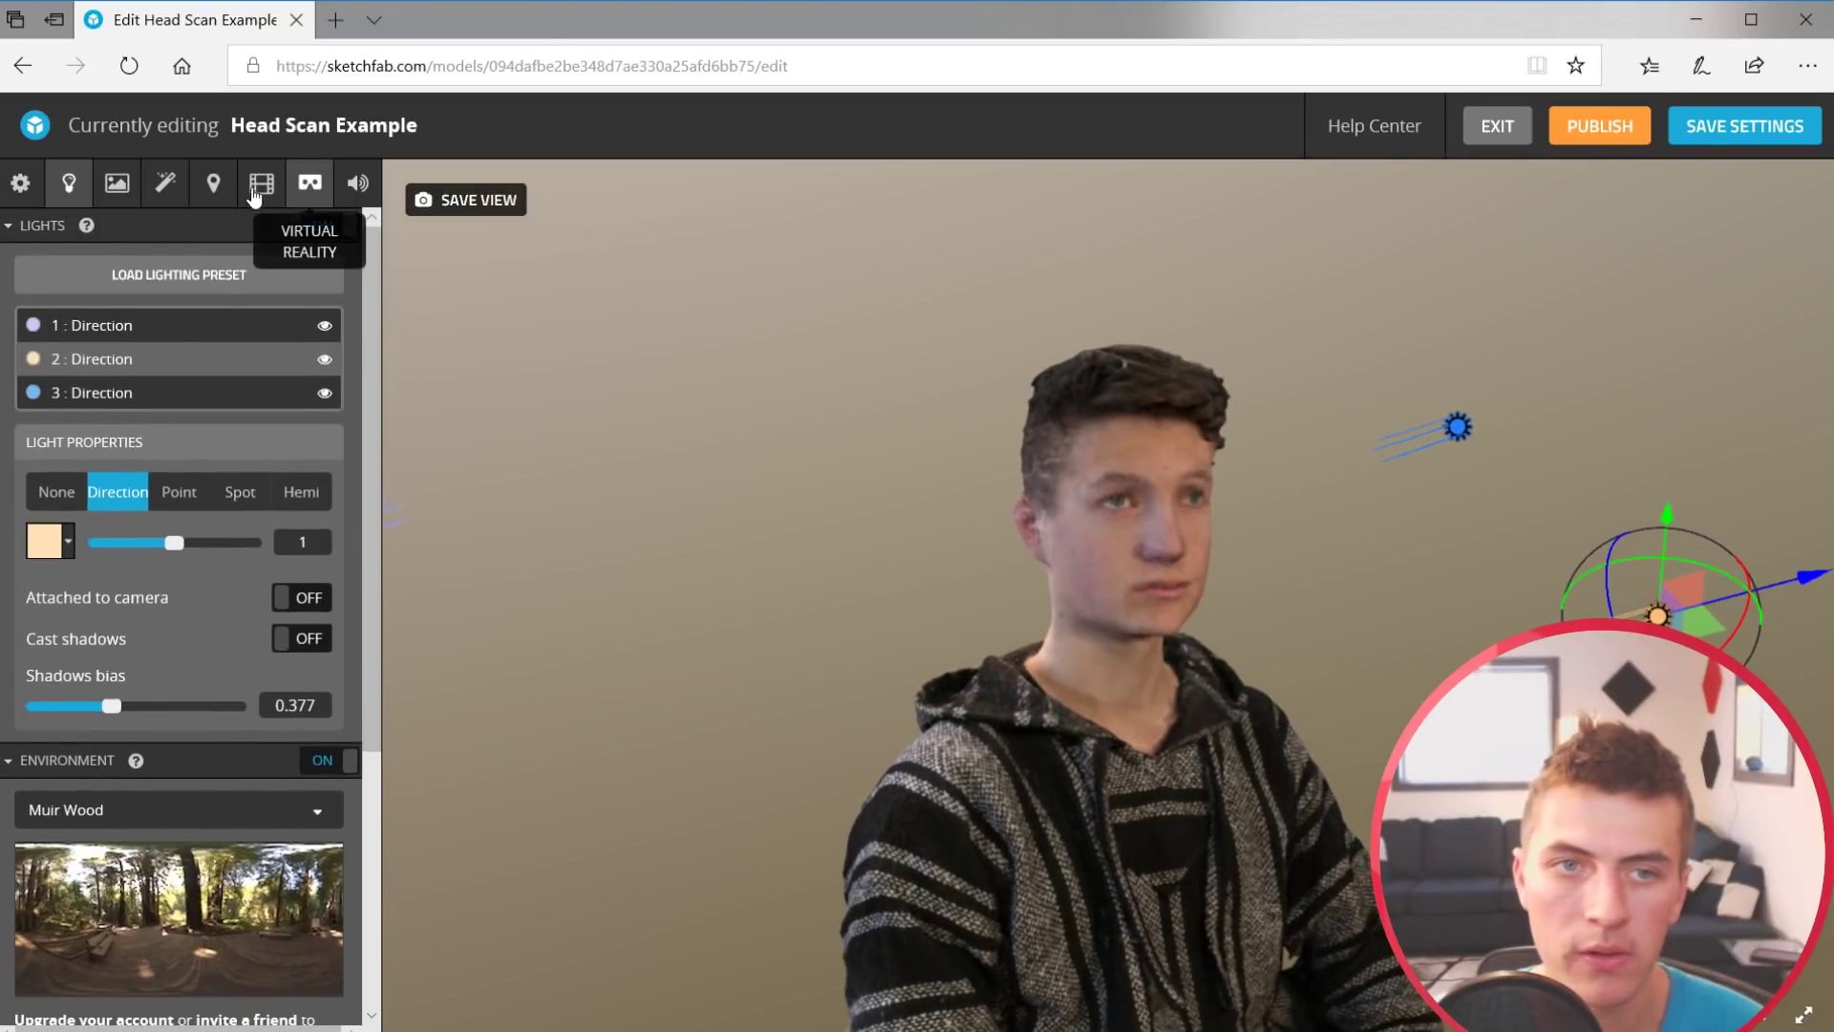
# Enable the Depth of Field filter with foreground blur 0.602 and background blur 0.398, focusing on the face
pyautogui.click(157, 188)
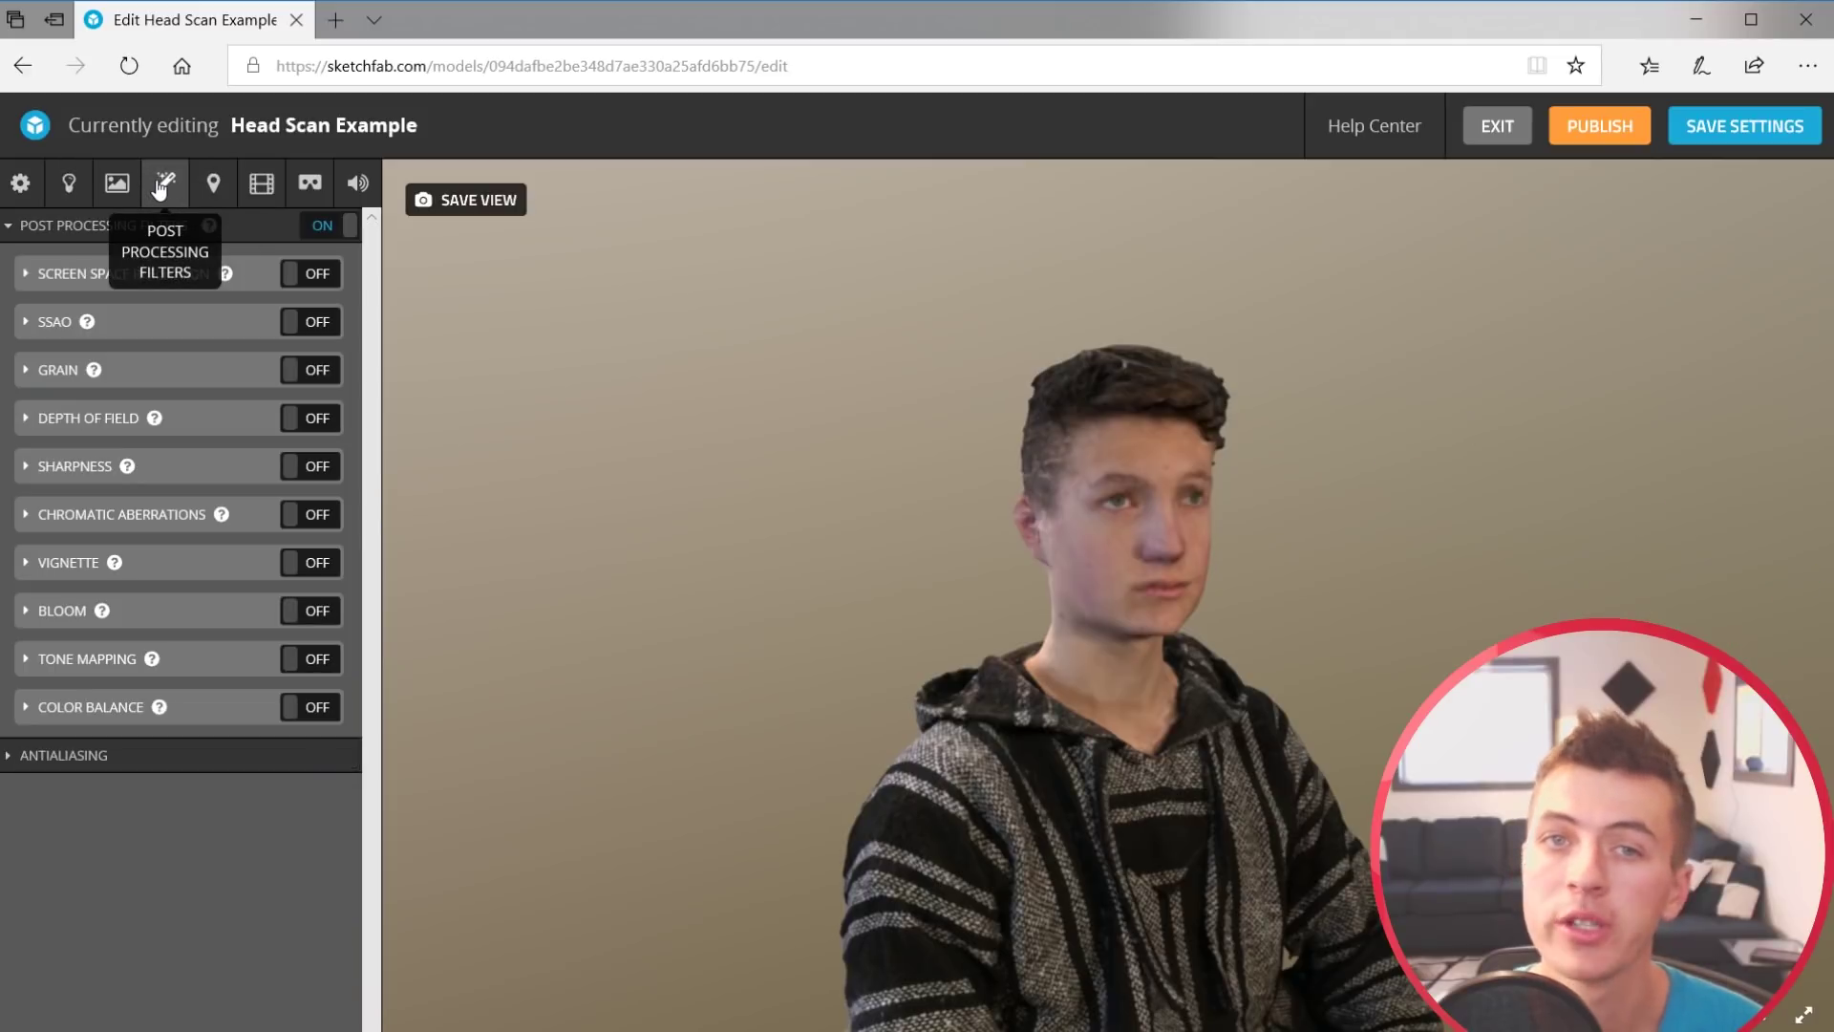
pyautogui.click(36, 421)
pyautogui.click(306, 418)
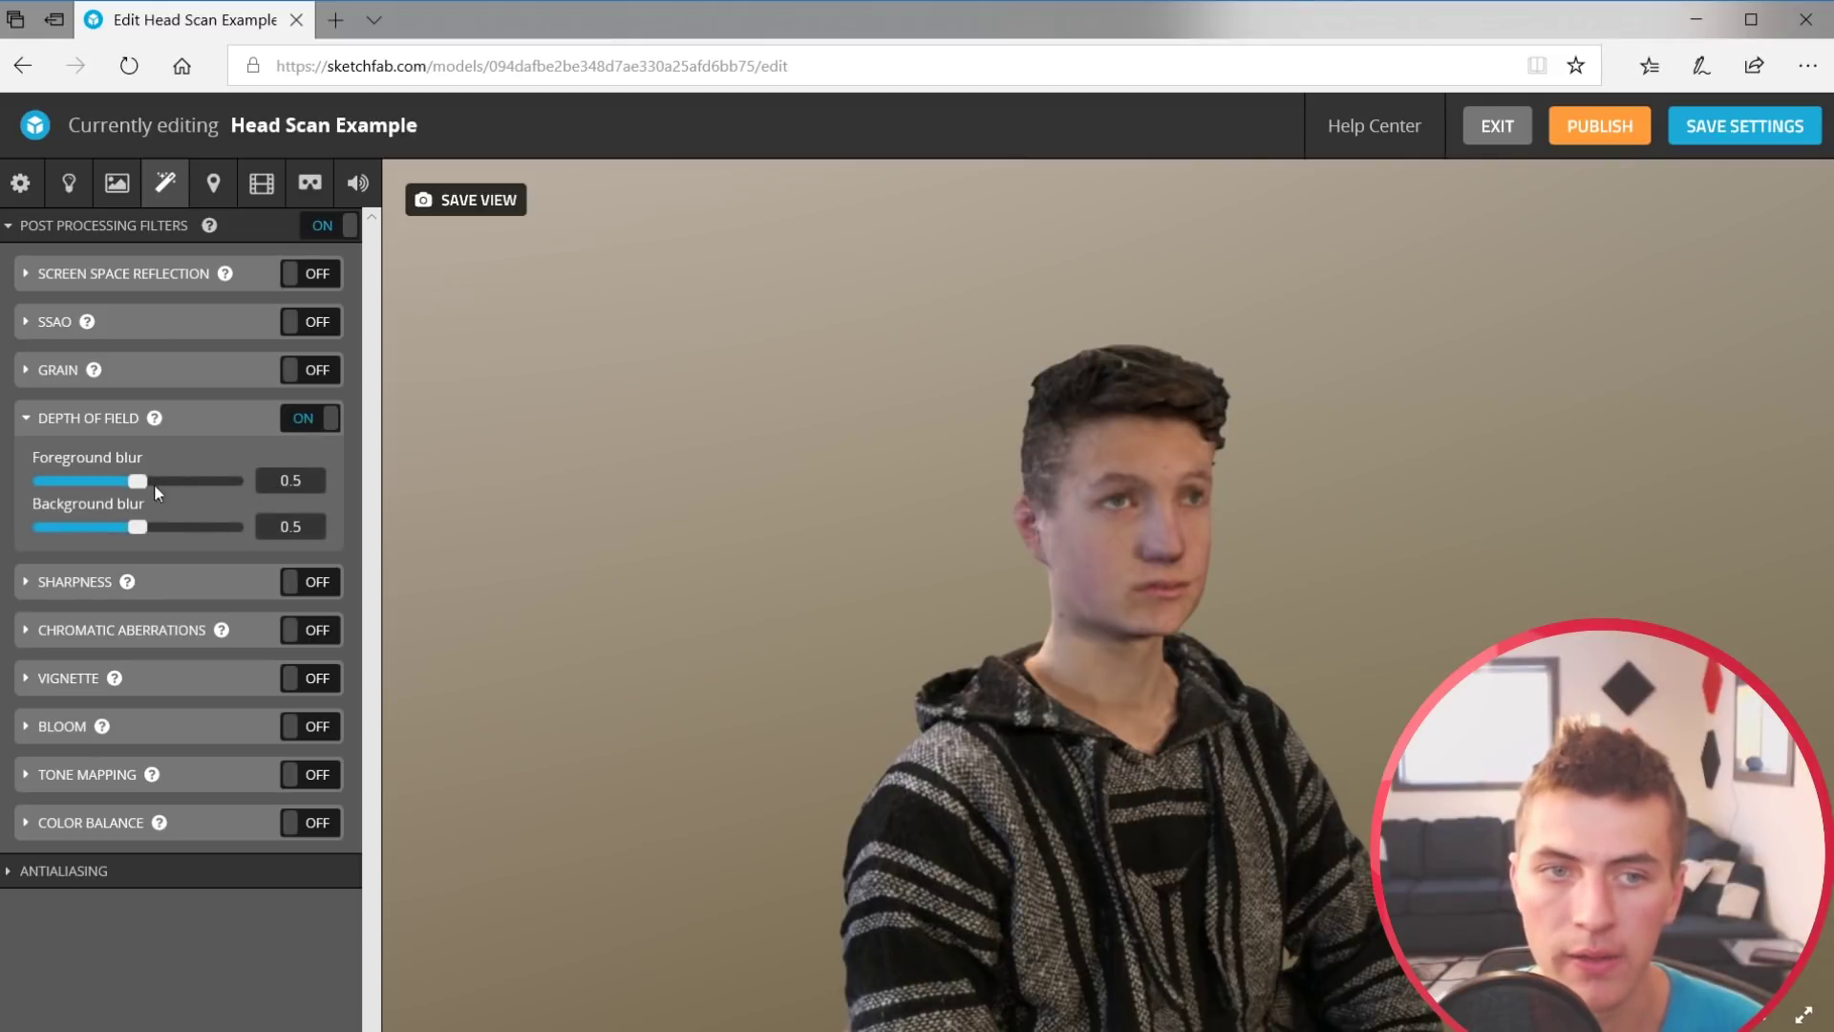
pyautogui.click(1143, 579)
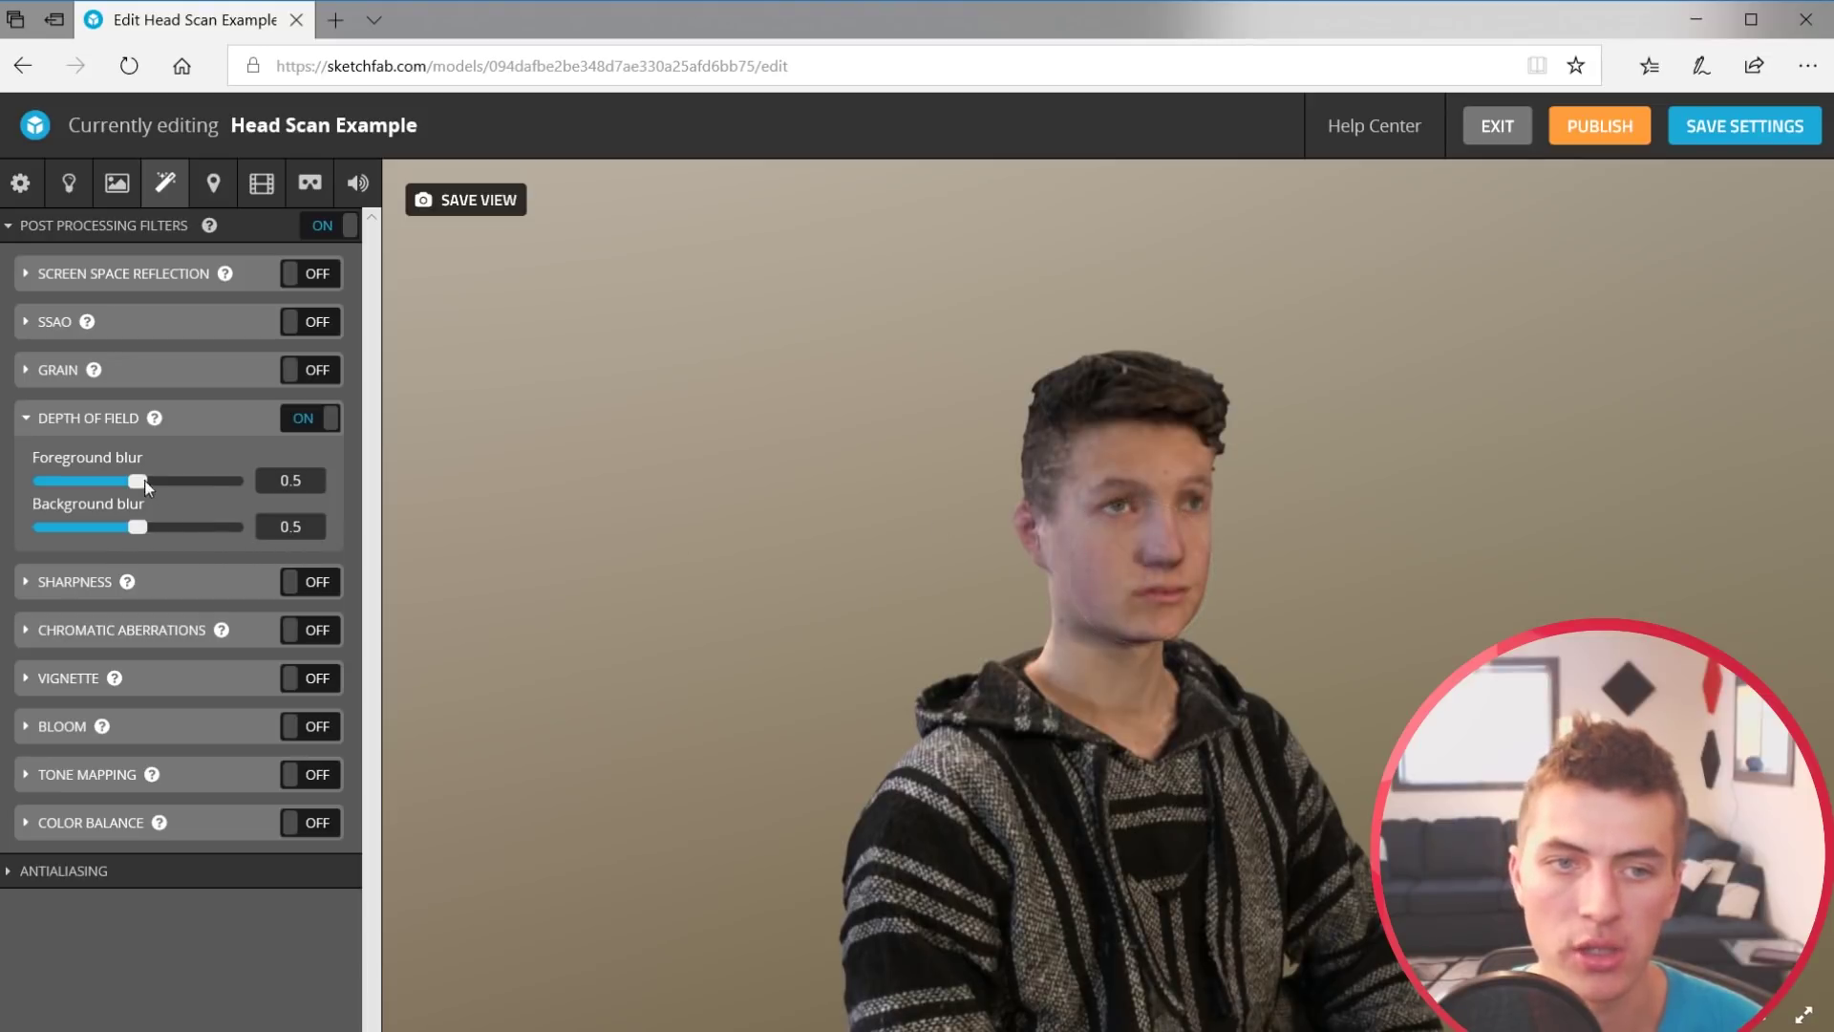
pyautogui.moveTo(144, 482); pyautogui.dragTo(197, 478)
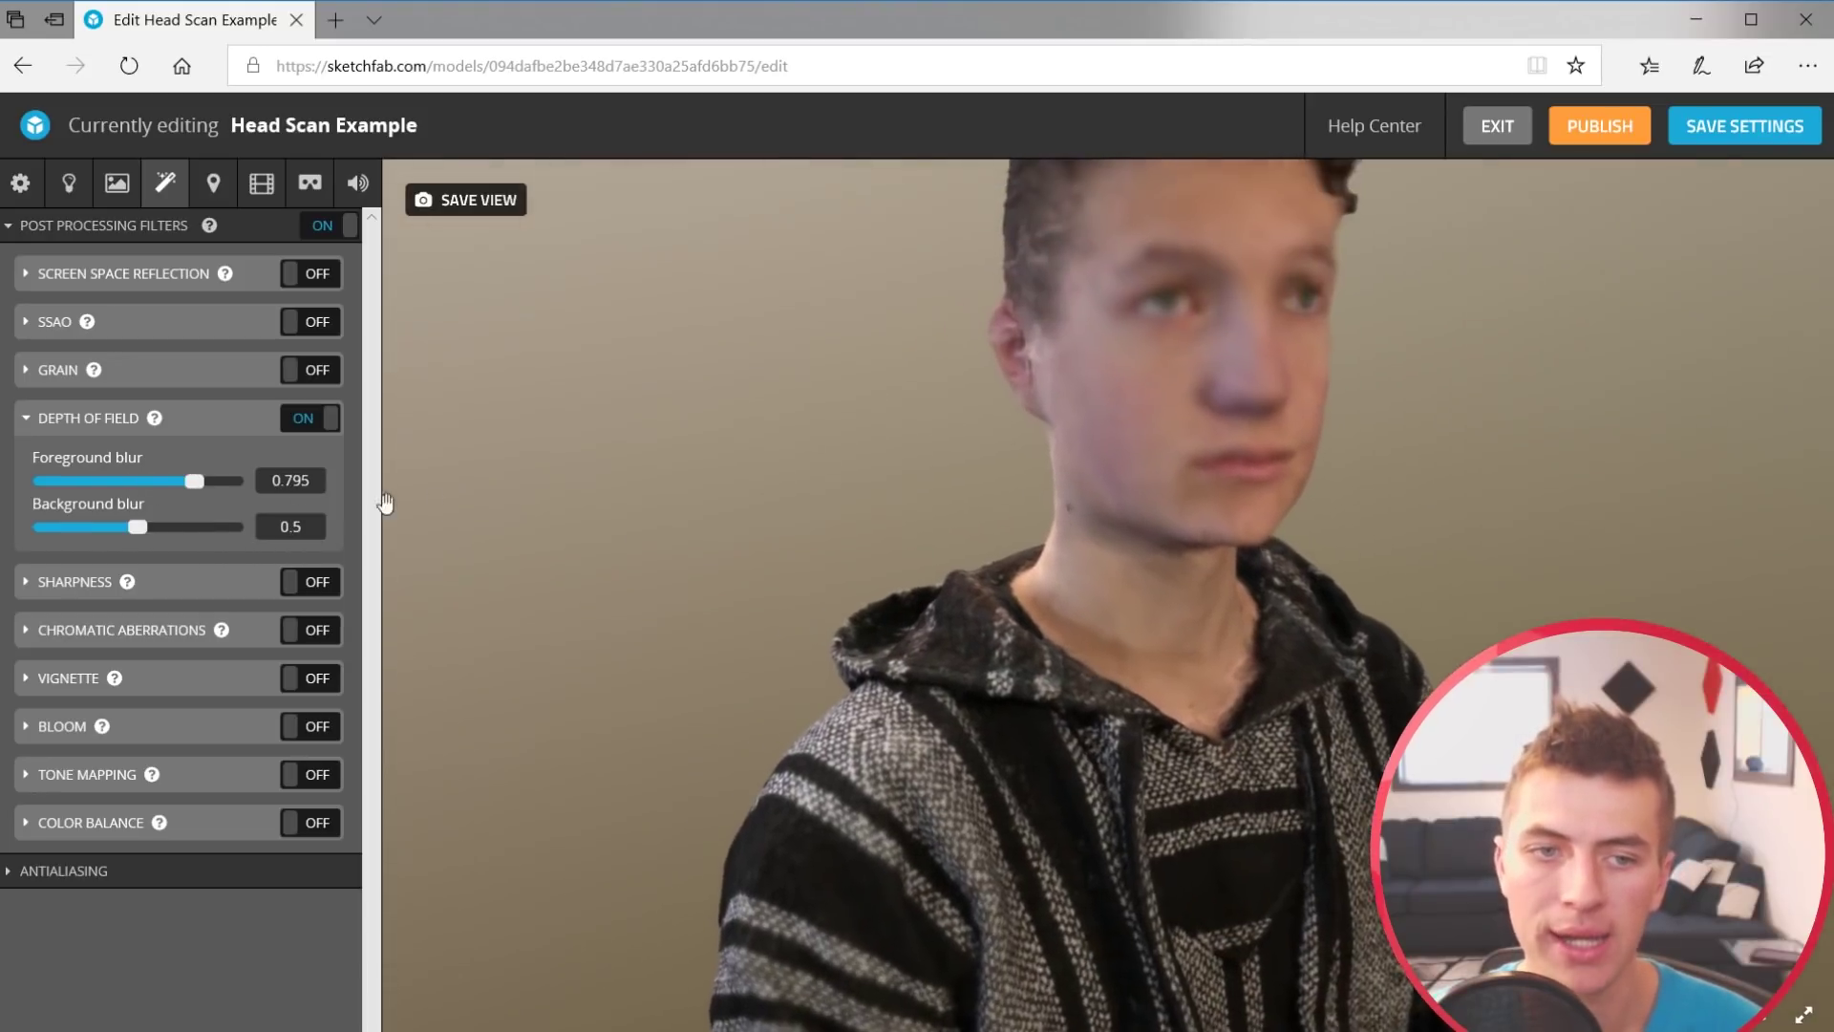
pyautogui.moveTo(132, 522); pyautogui.dragTo(154, 526)
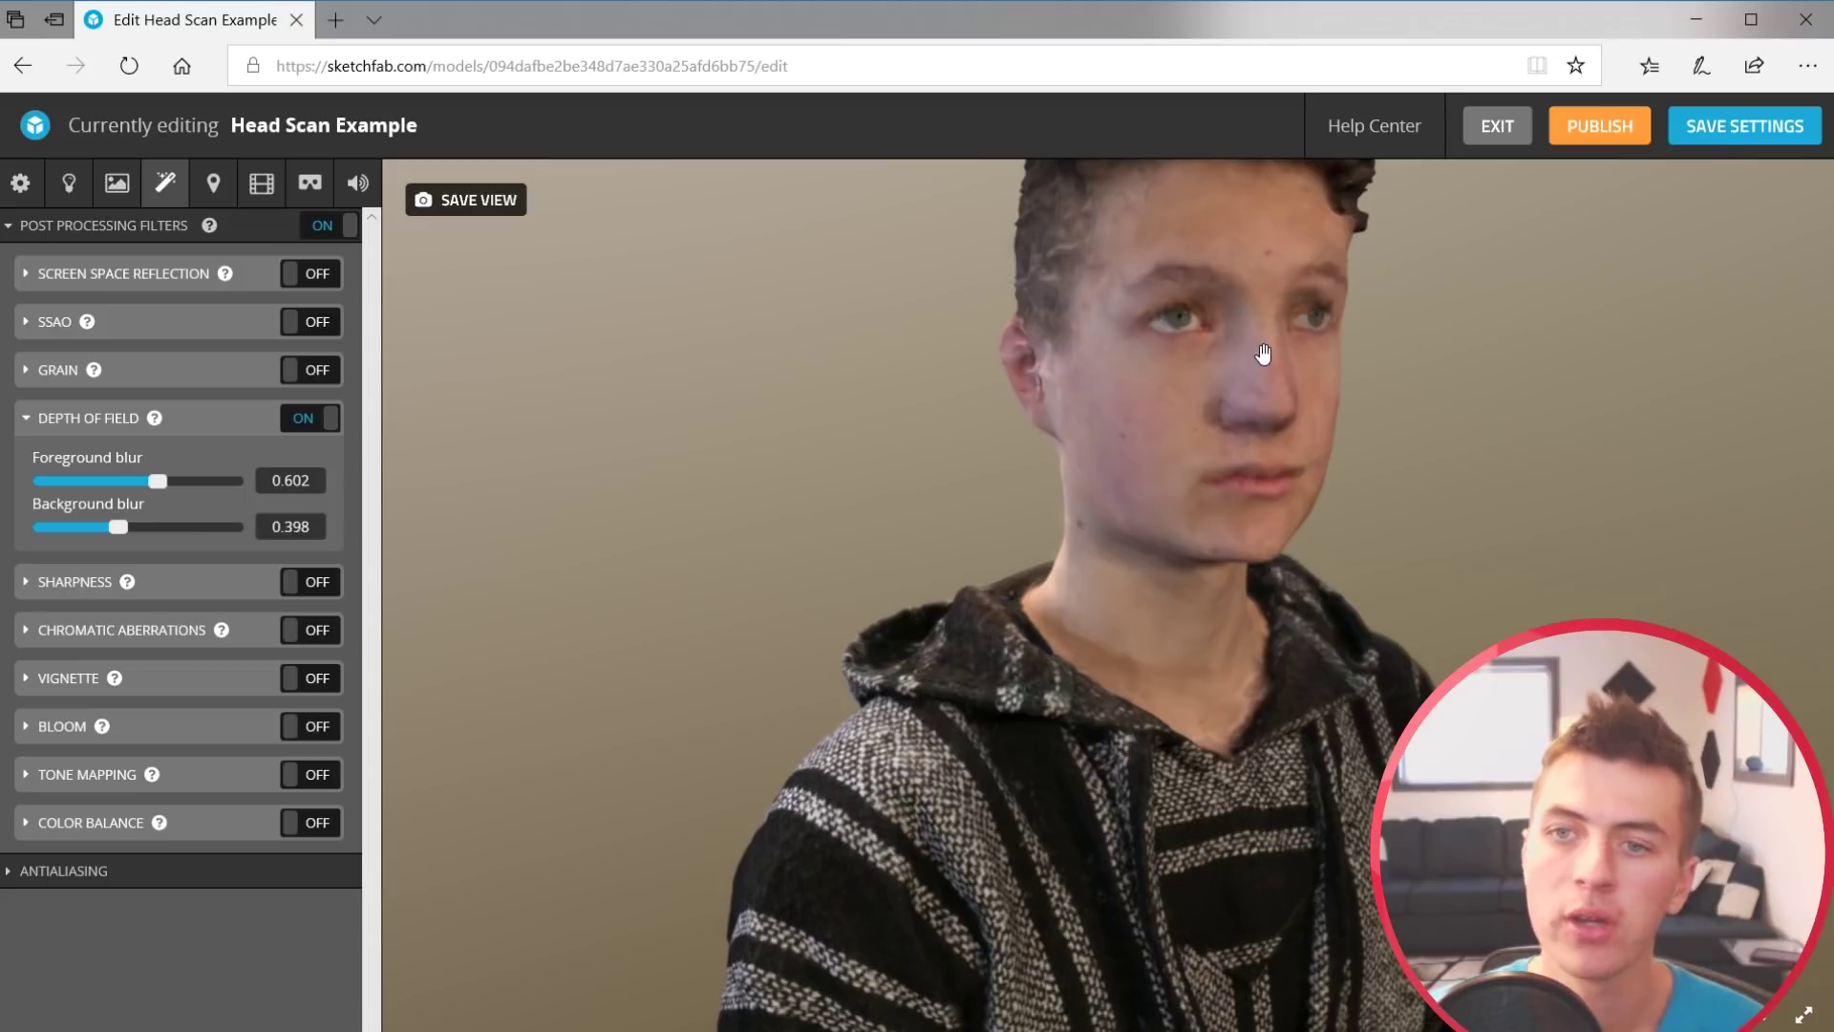
# Place the depth-of-field focus point on the face, around the nose and eyes
pyautogui.click(1232, 375)
pyautogui.moveTo(1200, 767); pyautogui.dragTo(1200, 695)
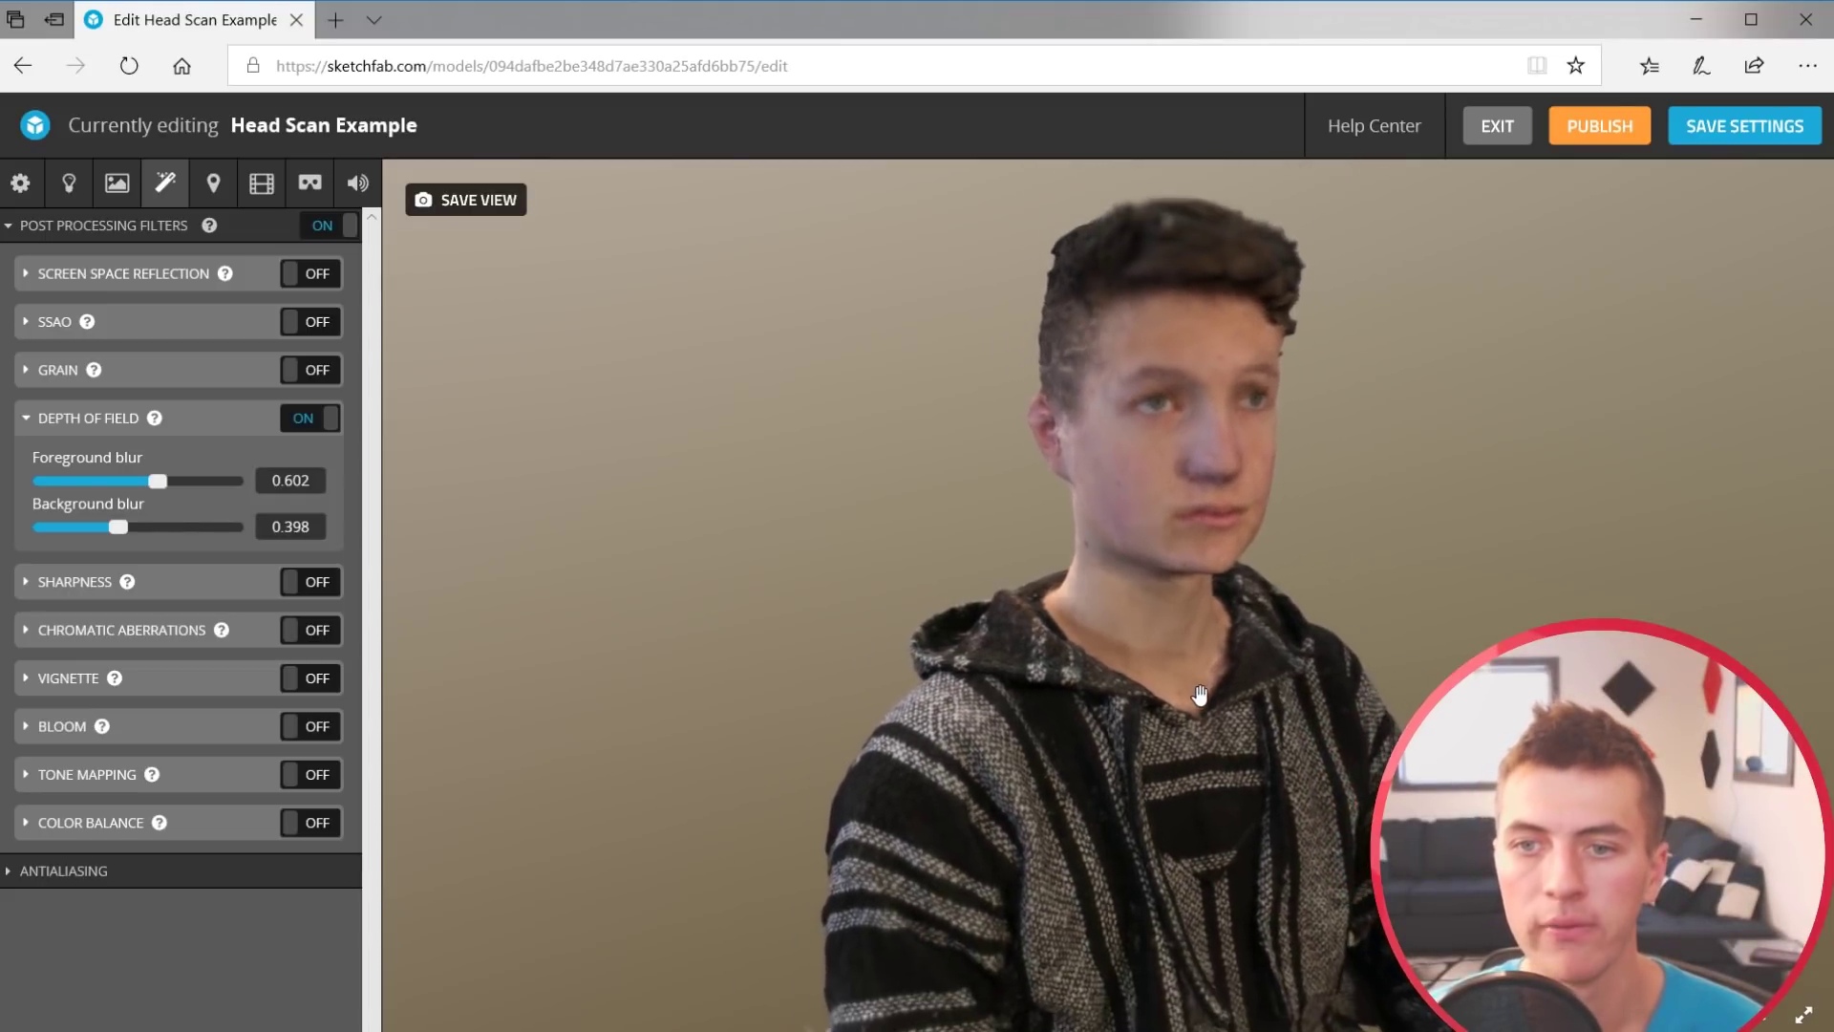
pyautogui.click(1218, 435)
pyautogui.moveTo(1171, 642); pyautogui.dragTo(1192, 770)
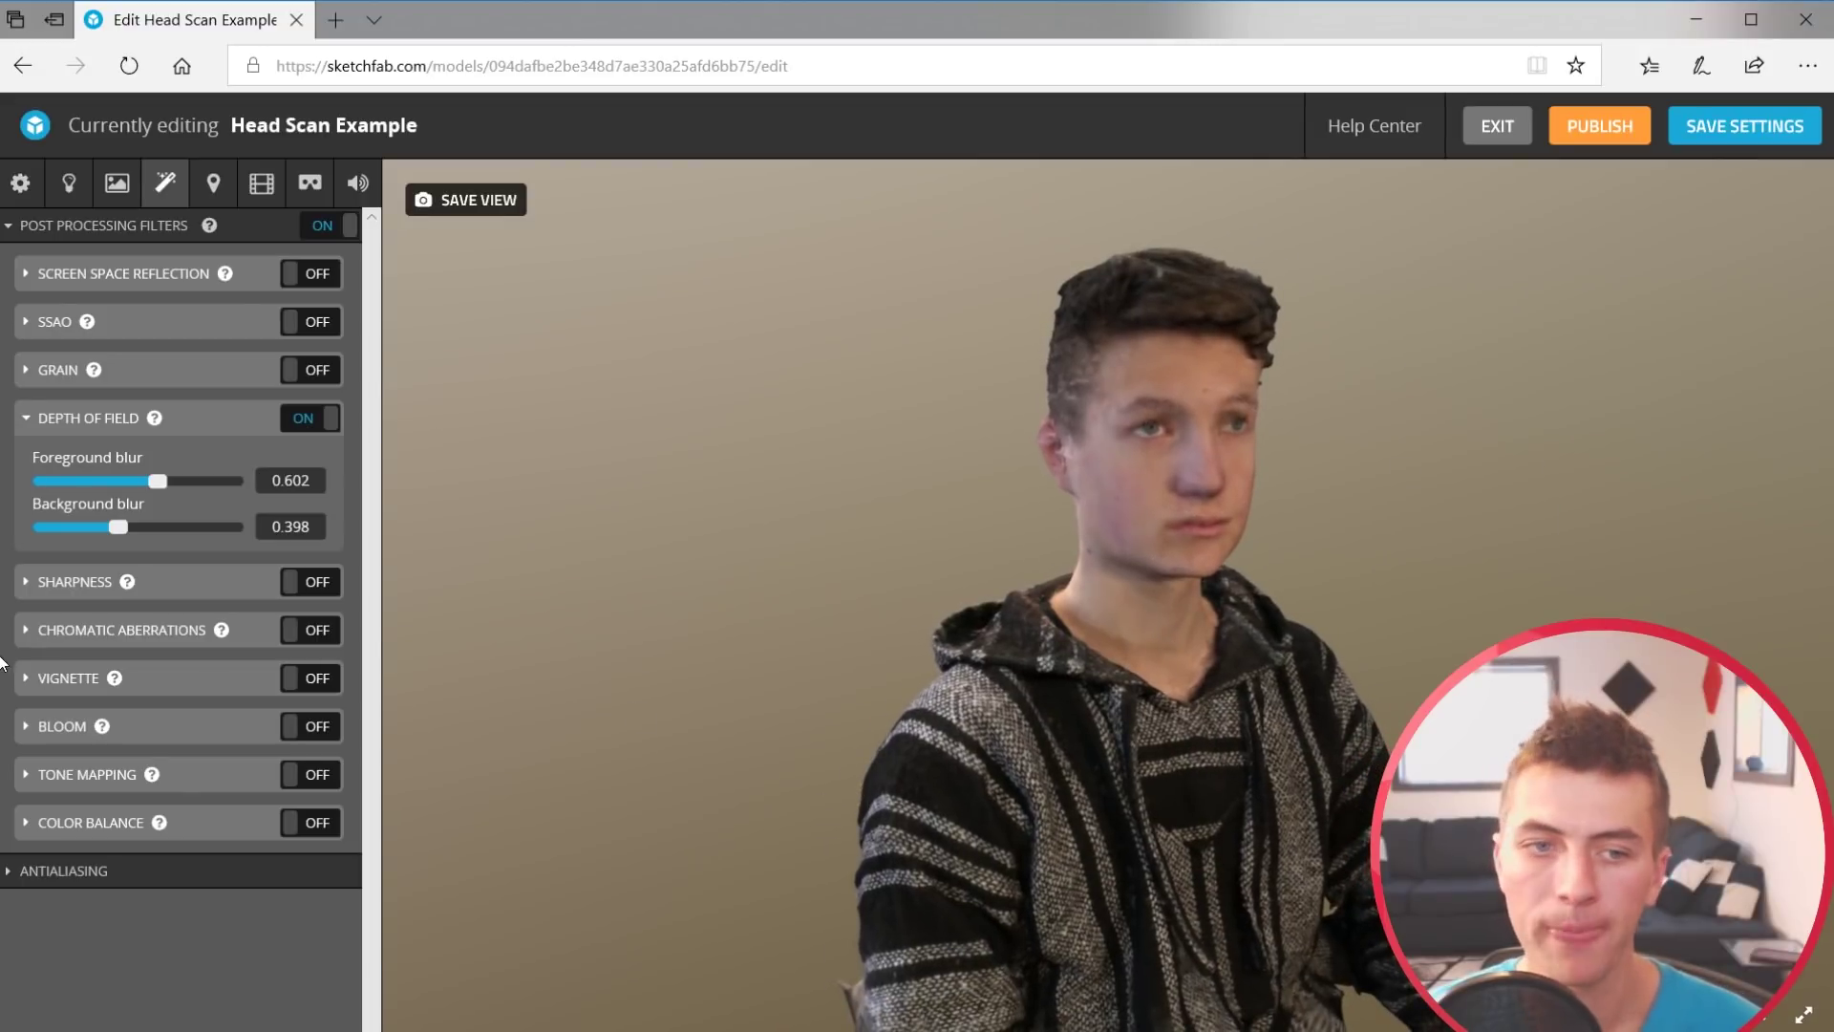
# Enable the Vignette filter at its default values and the Grain filter at 0.125
pyautogui.click(26, 679)
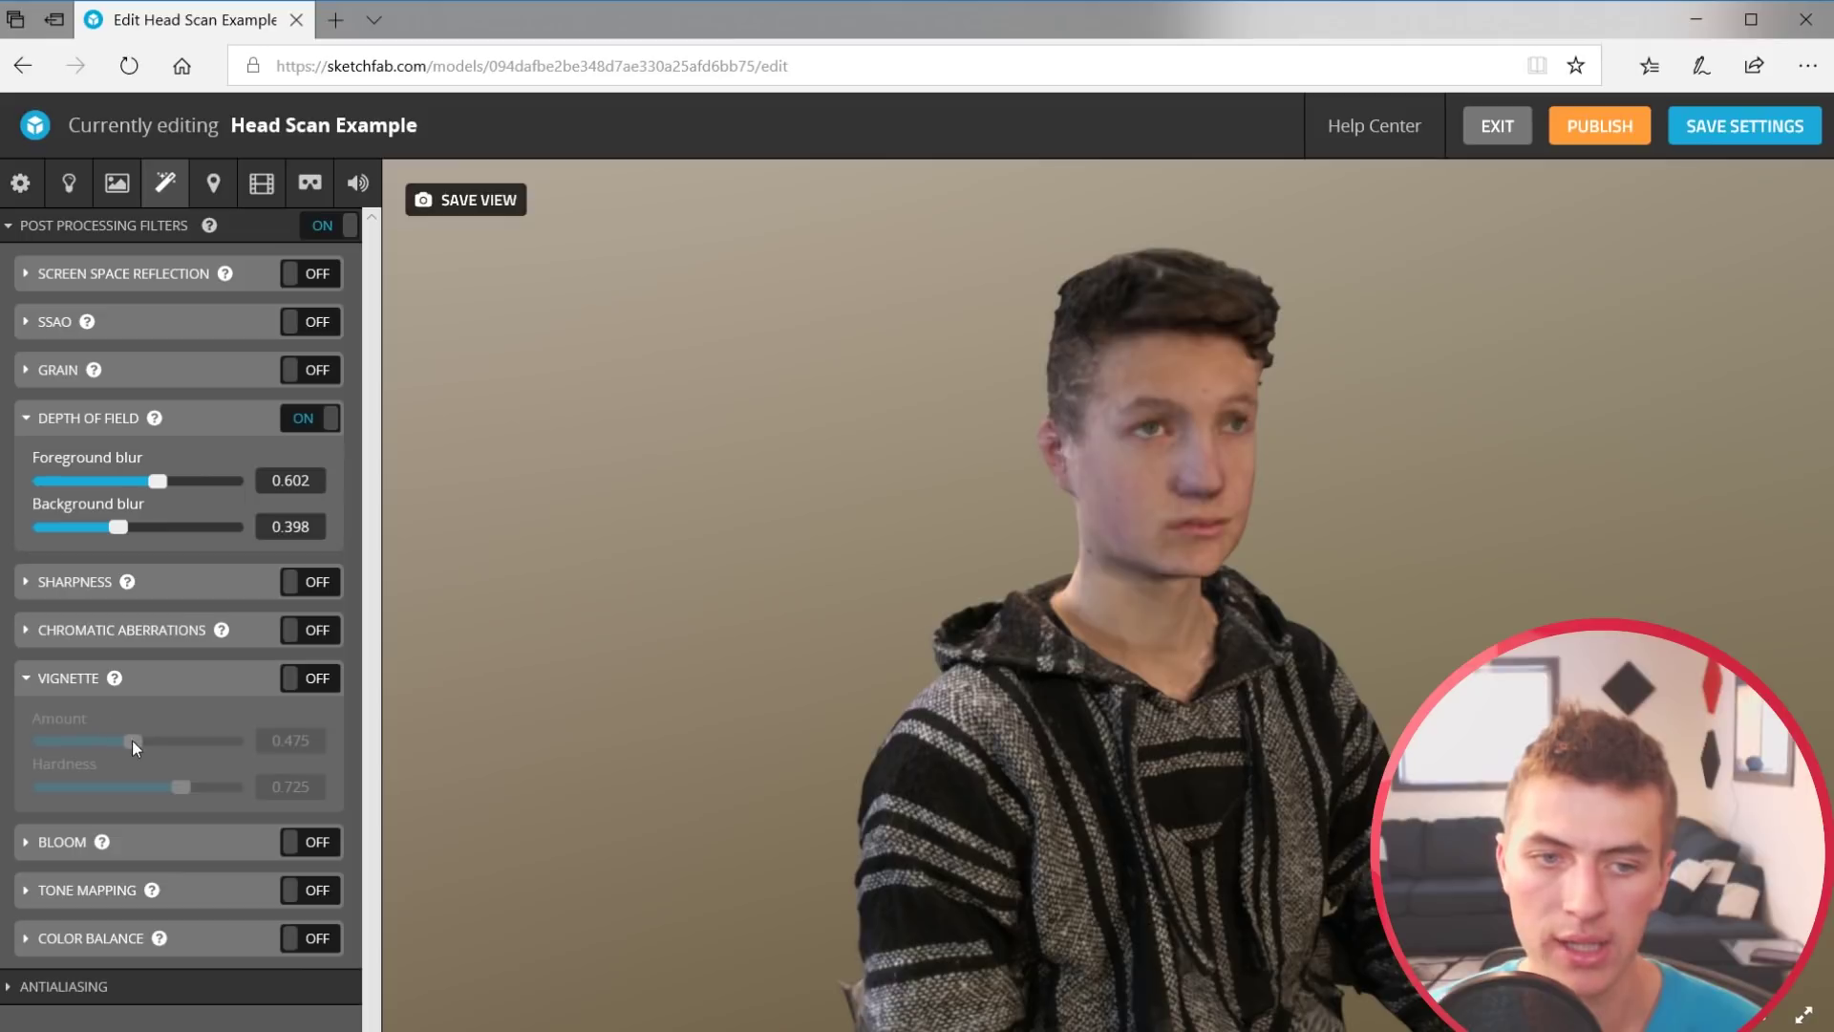
pyautogui.click(302, 678)
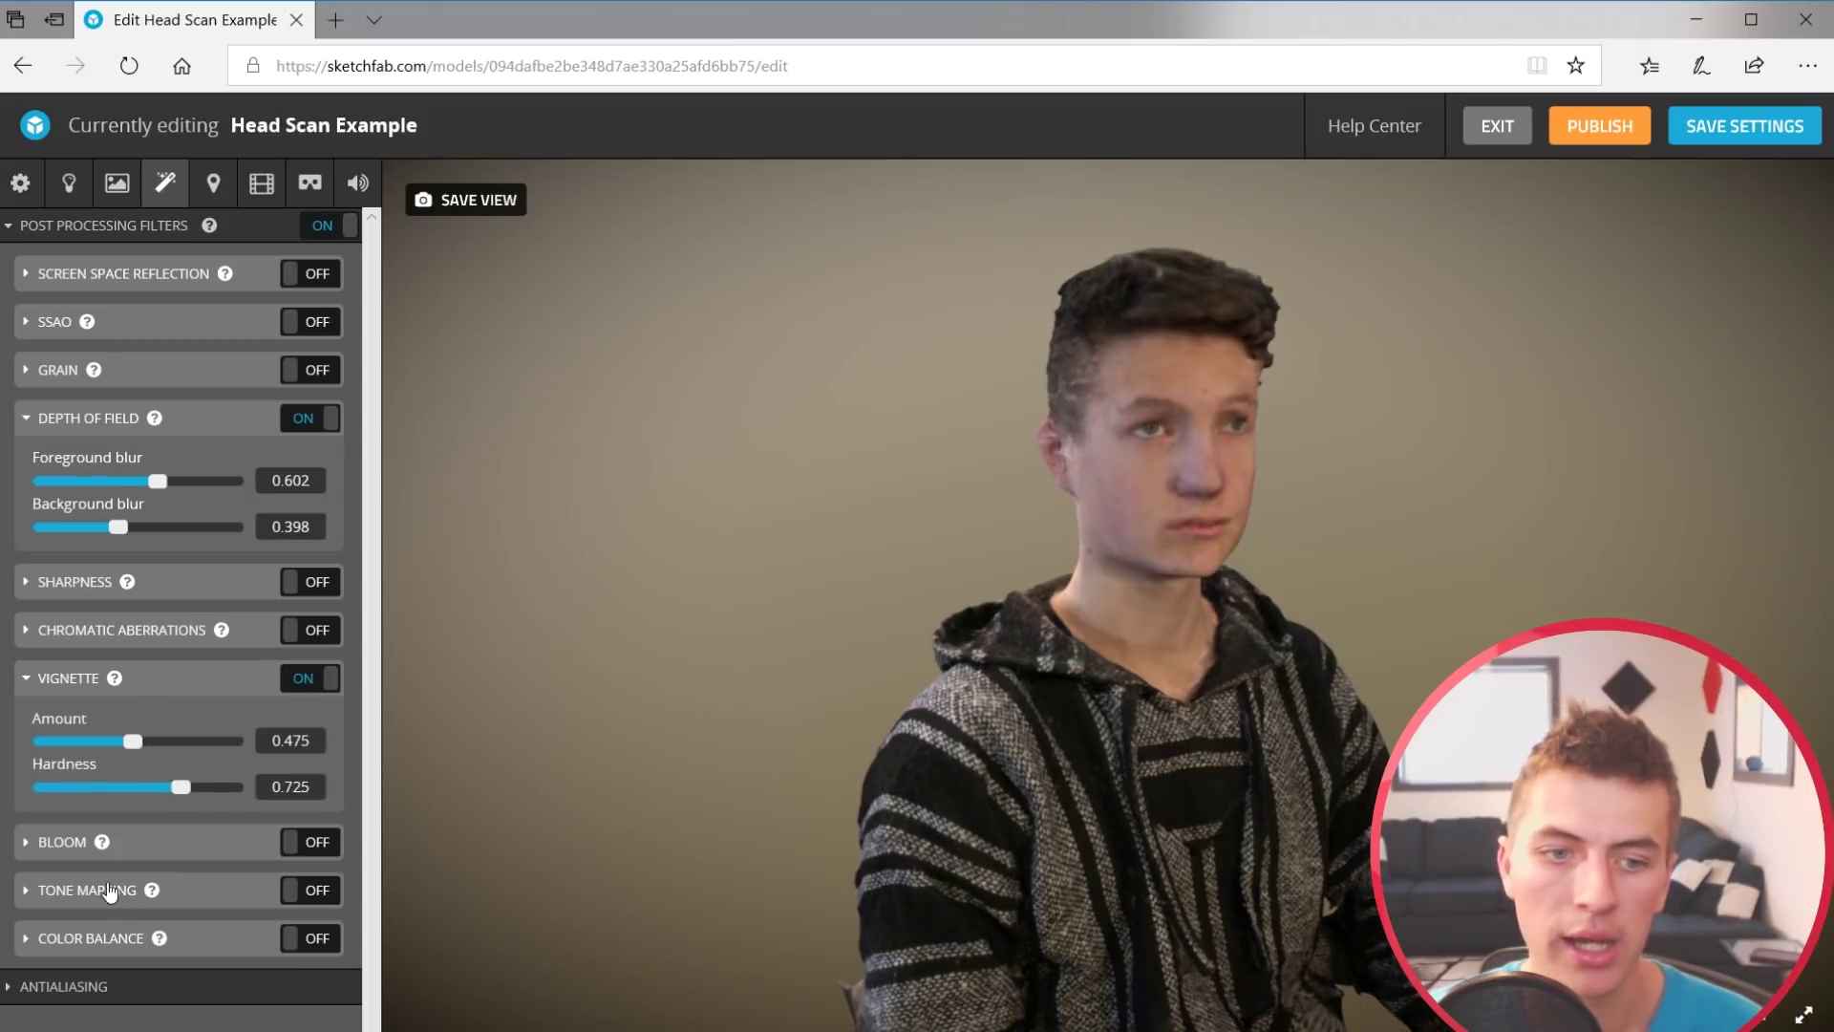
pyautogui.click(27, 373)
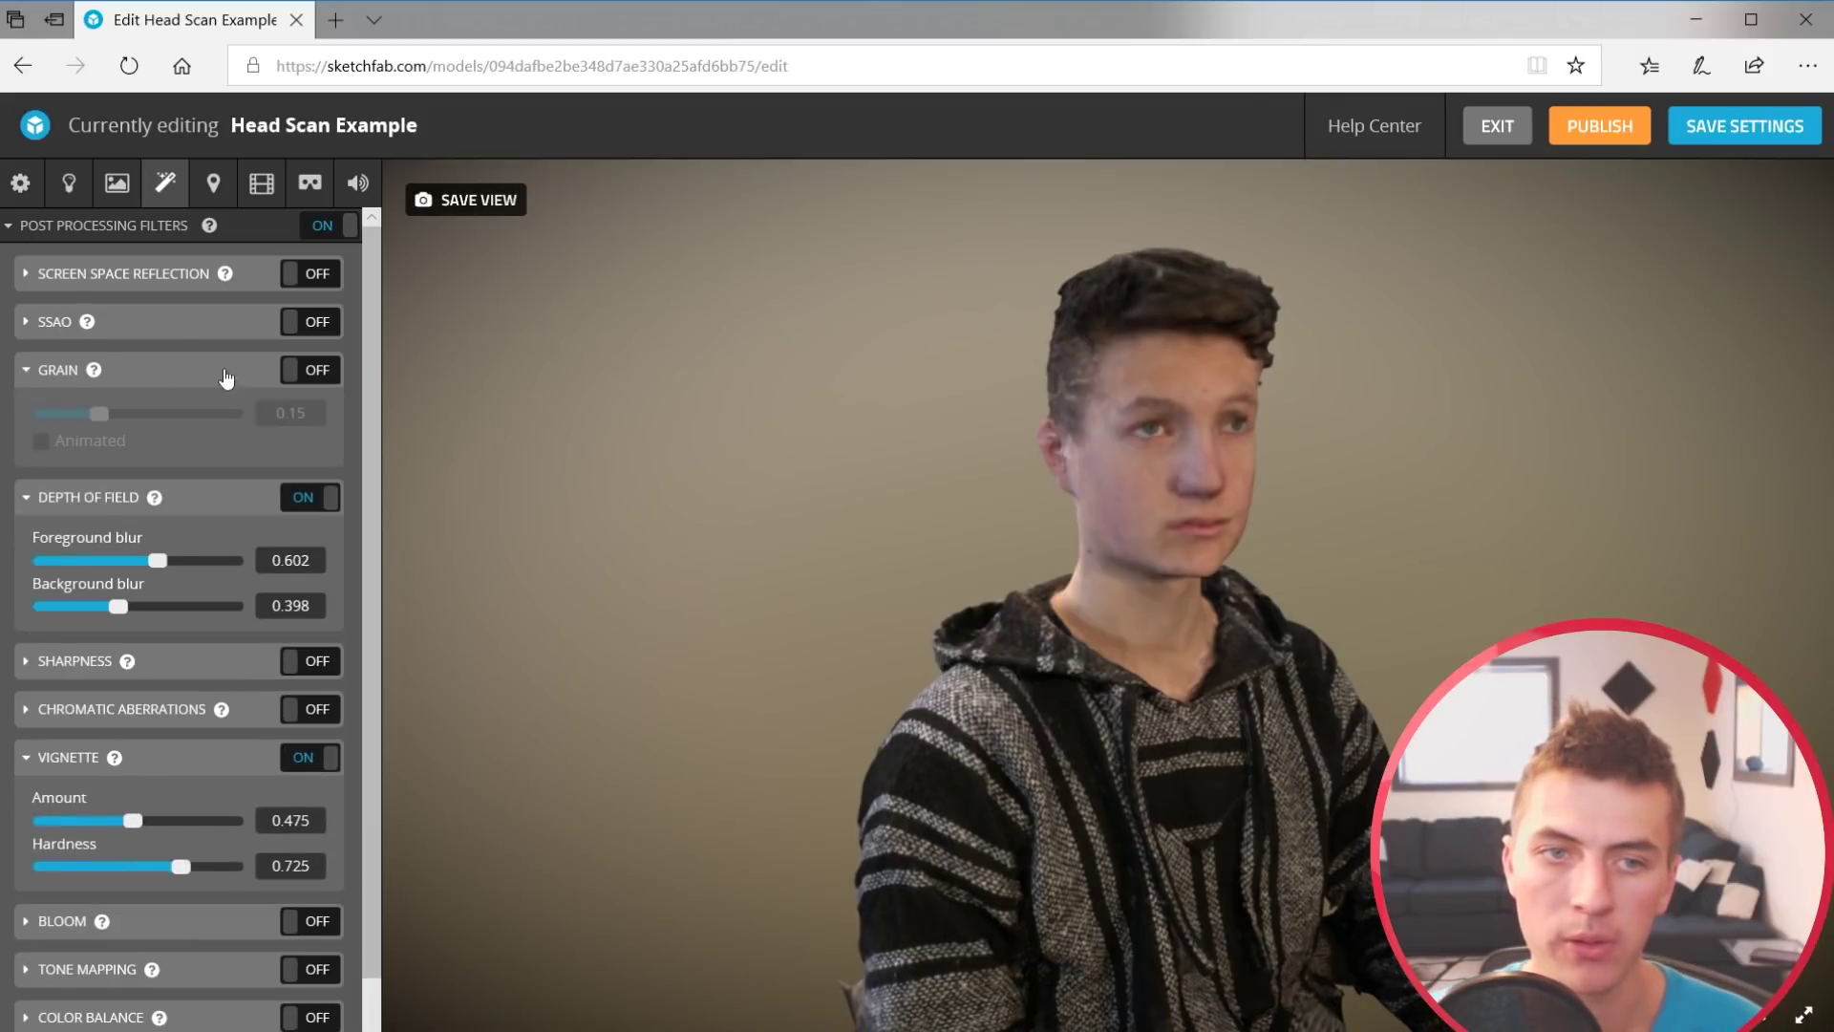
pyautogui.click(316, 371)
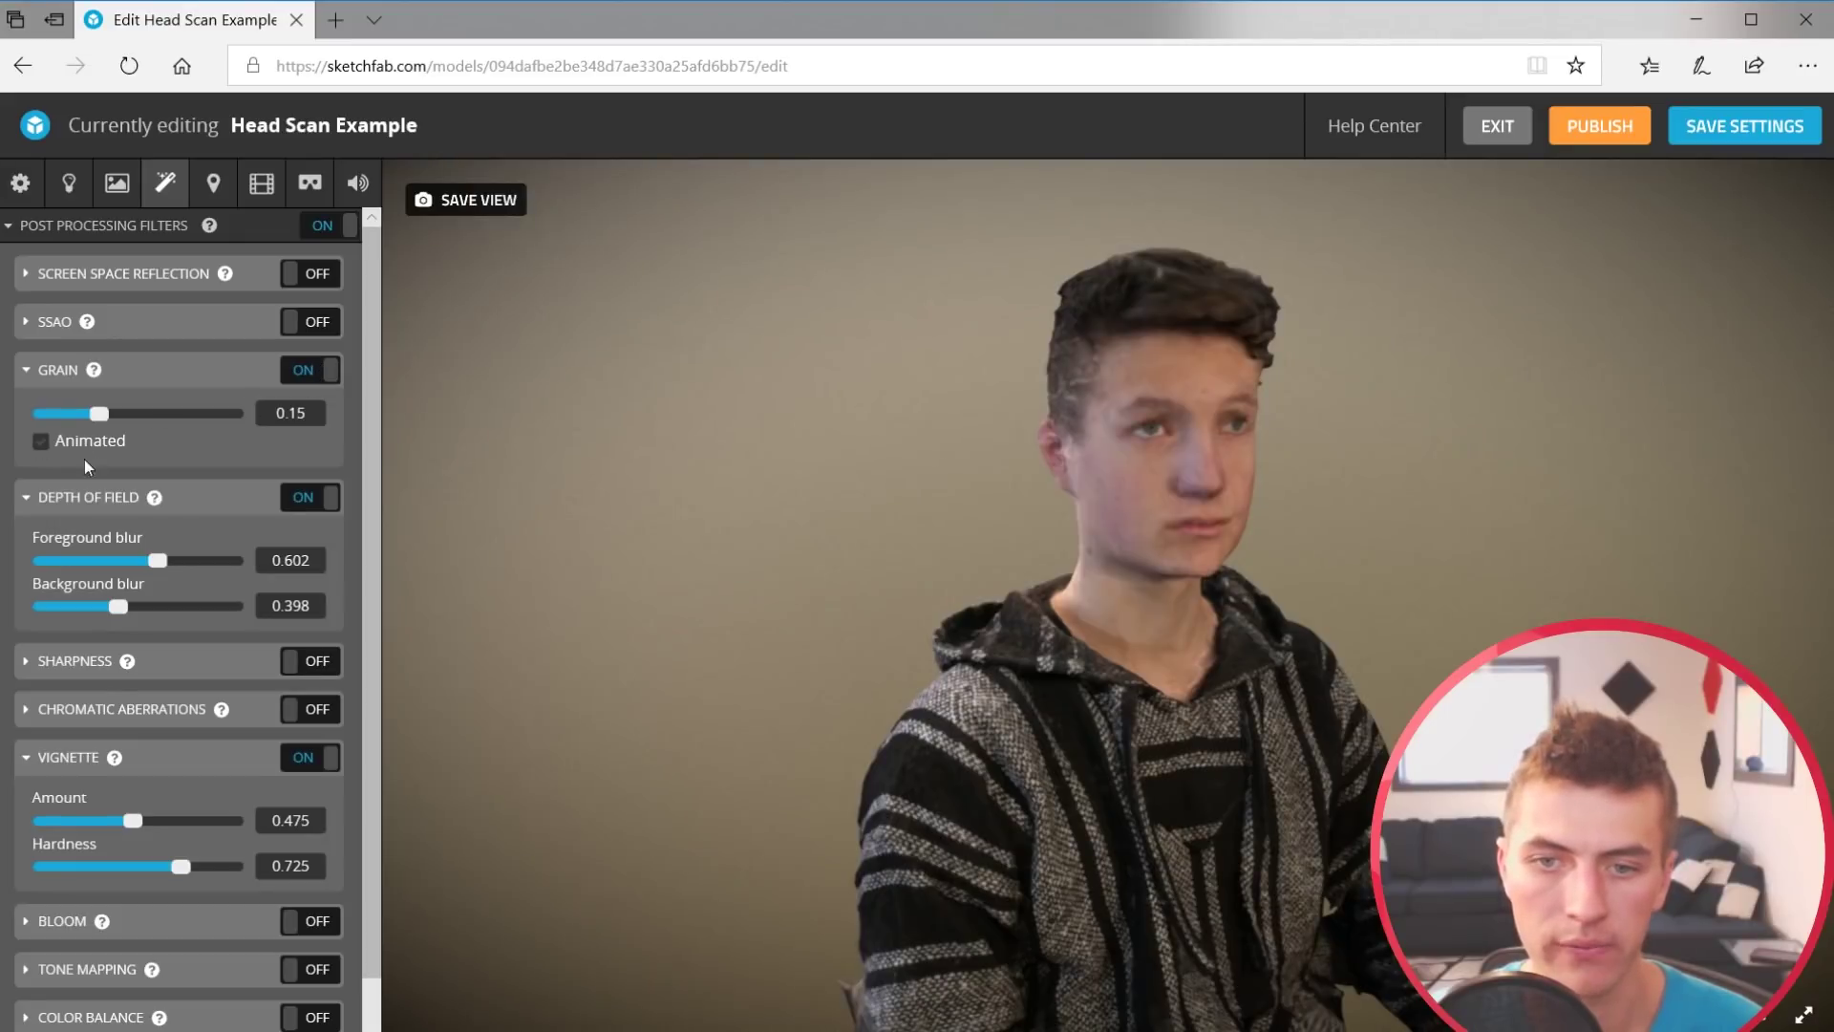
pyautogui.moveTo(105, 416); pyautogui.dragTo(86, 417)
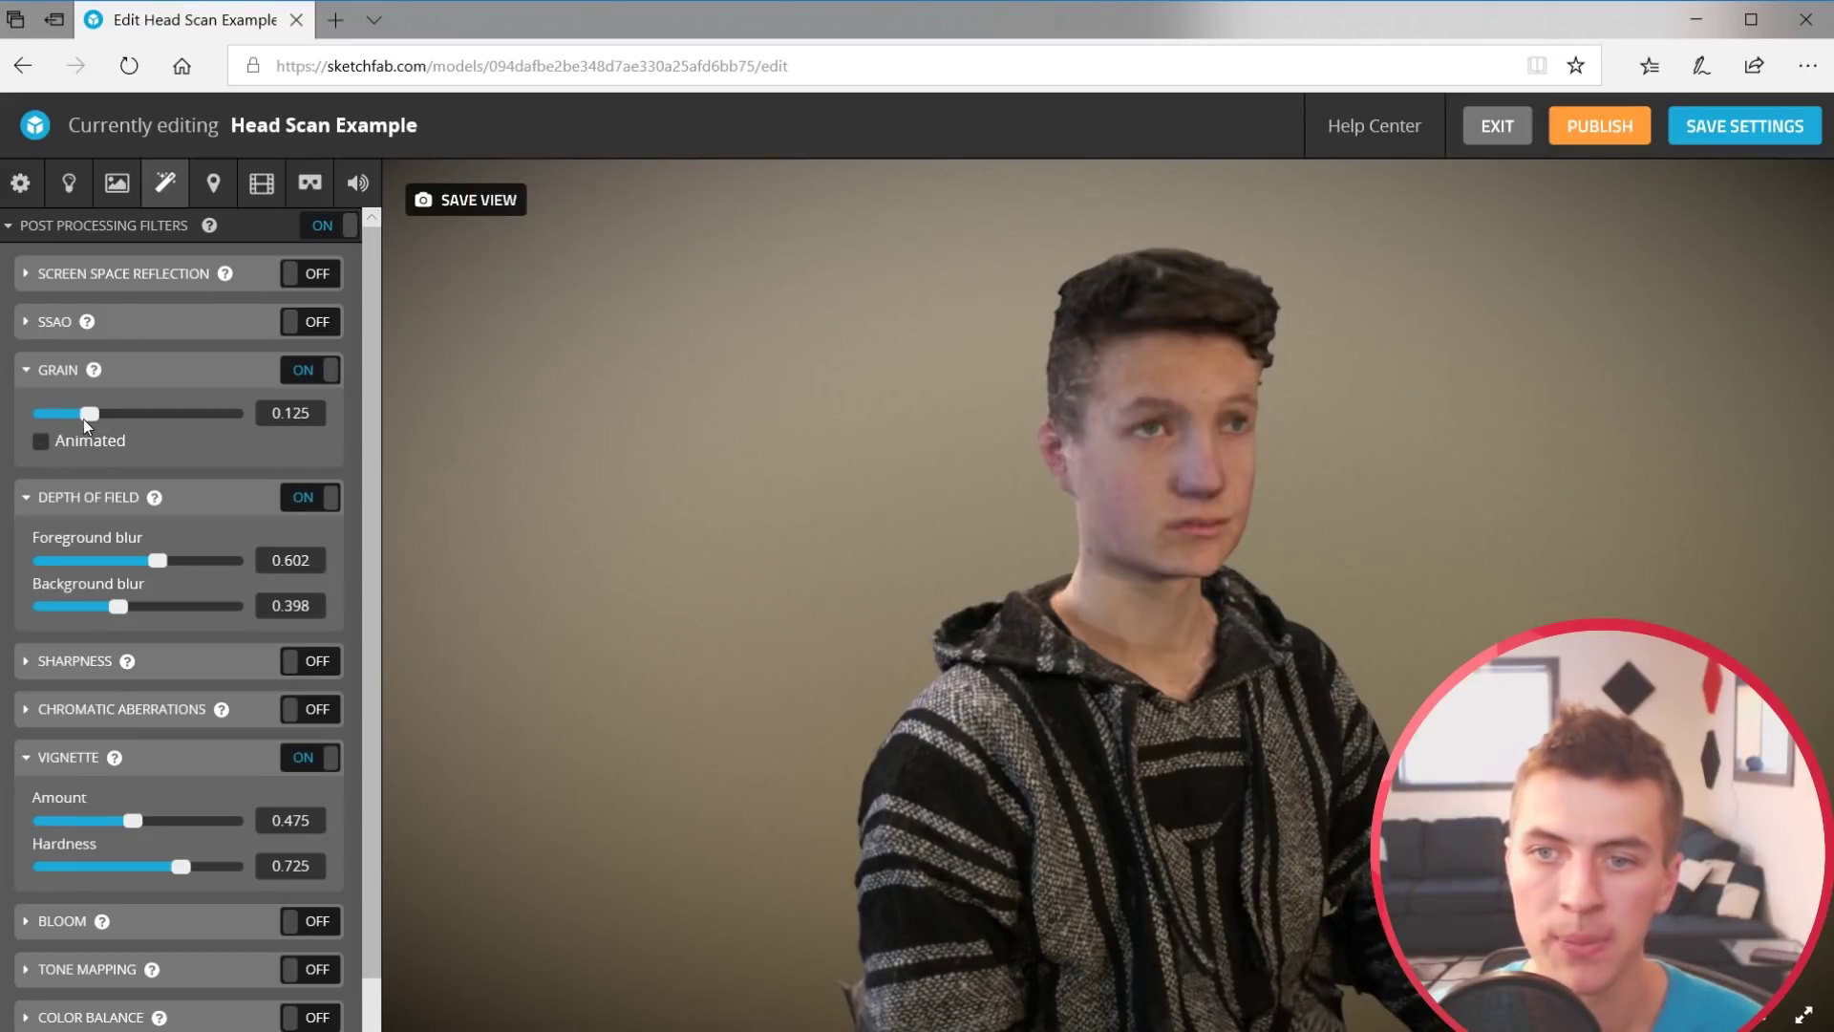
pyautogui.click(26, 371)
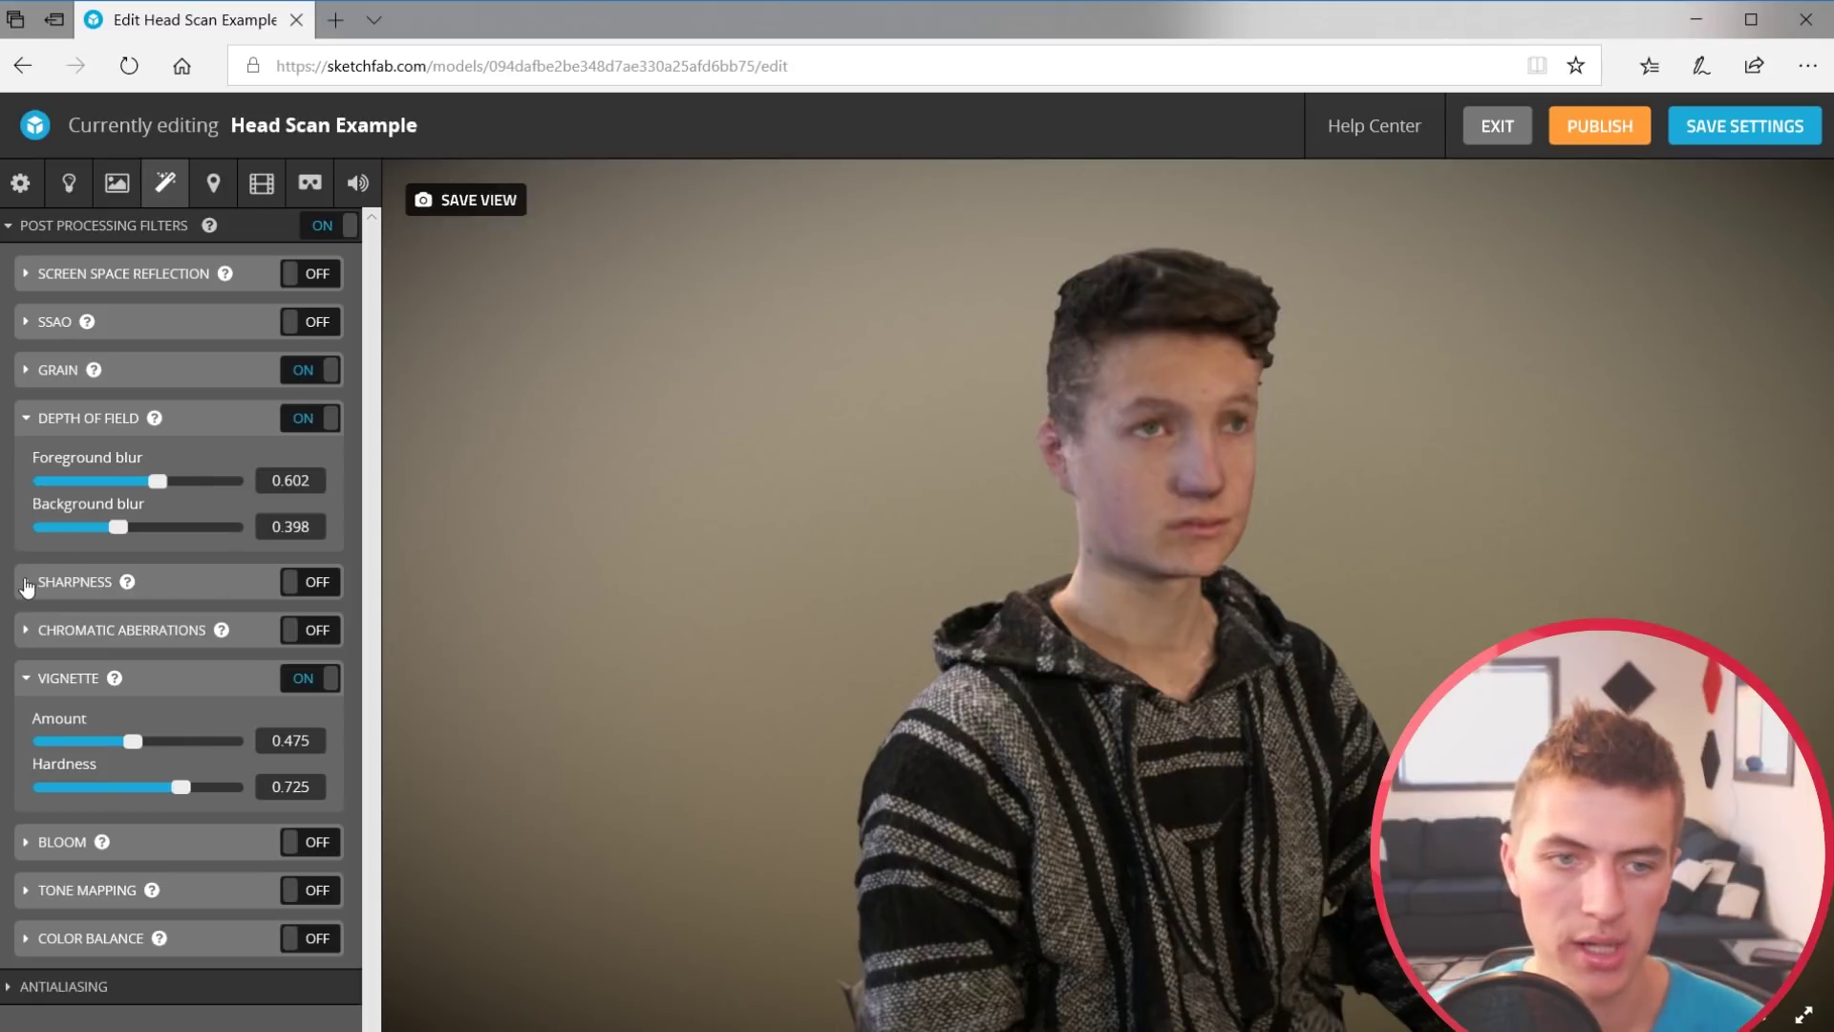
pyautogui.click(25, 425)
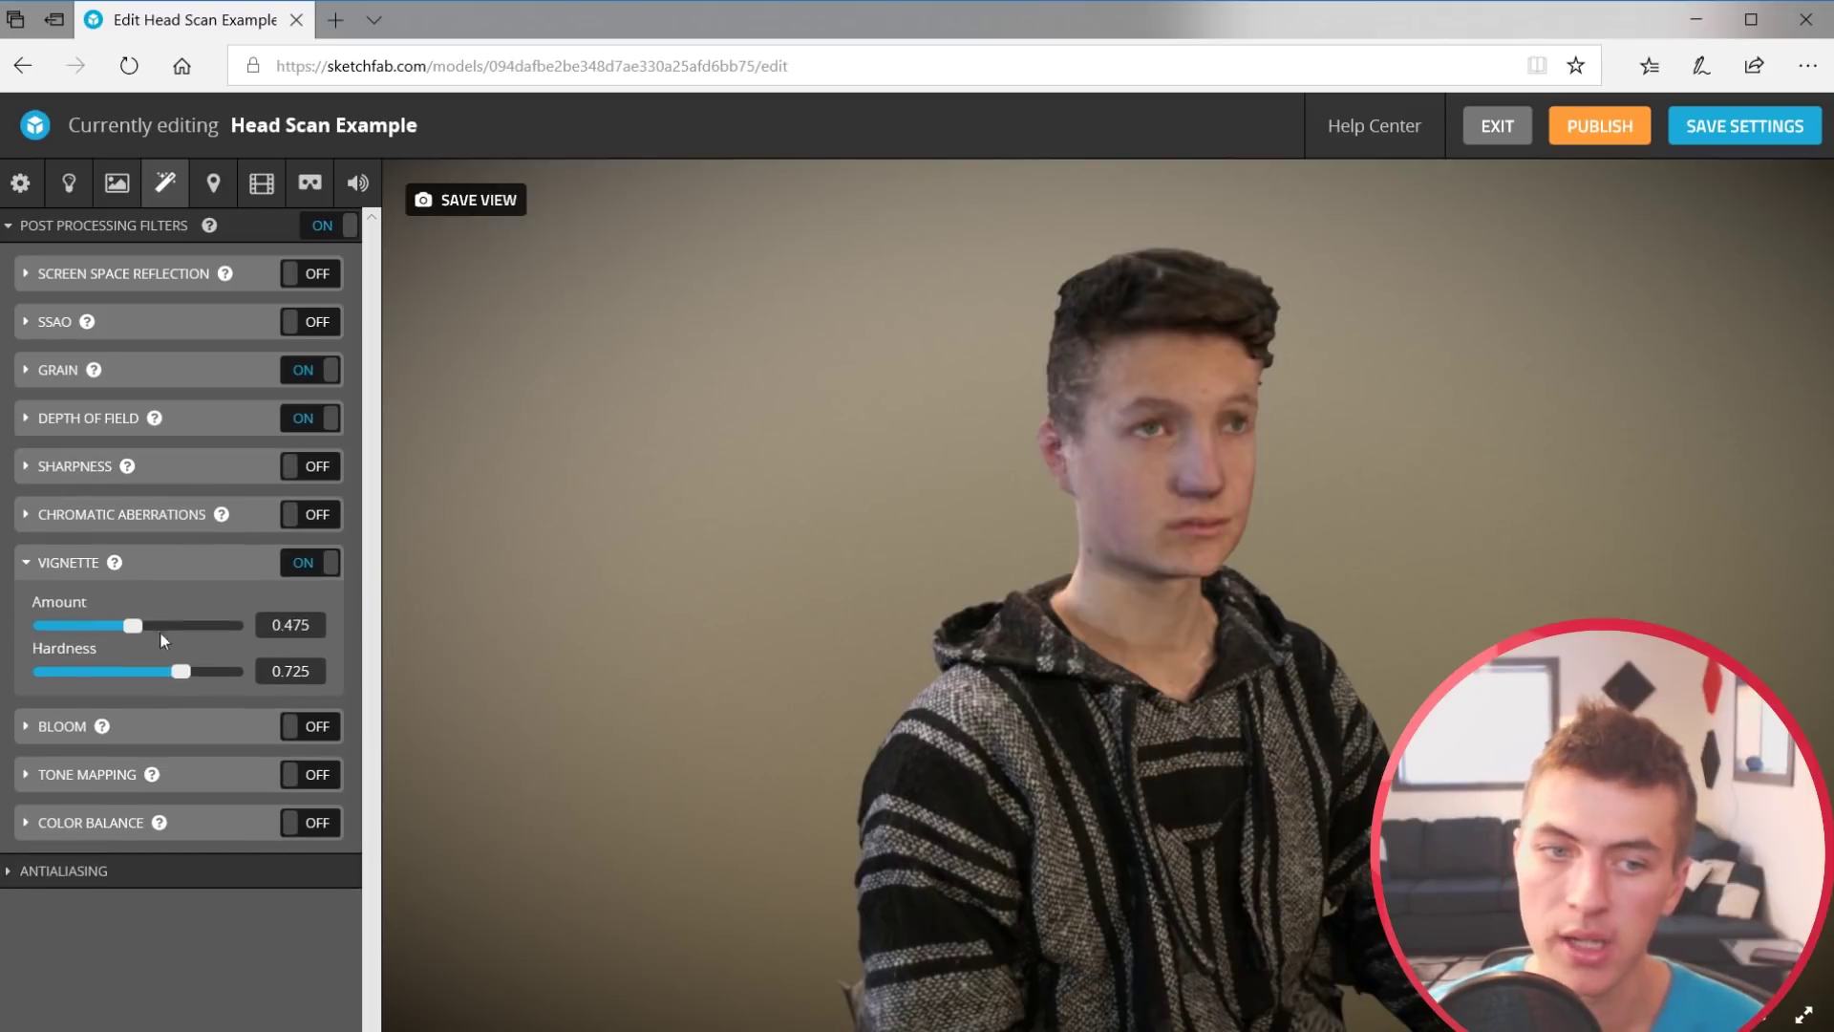
# Enable the Sharpness filter at 0.372 and save the model's settings
pyautogui.click(314, 467)
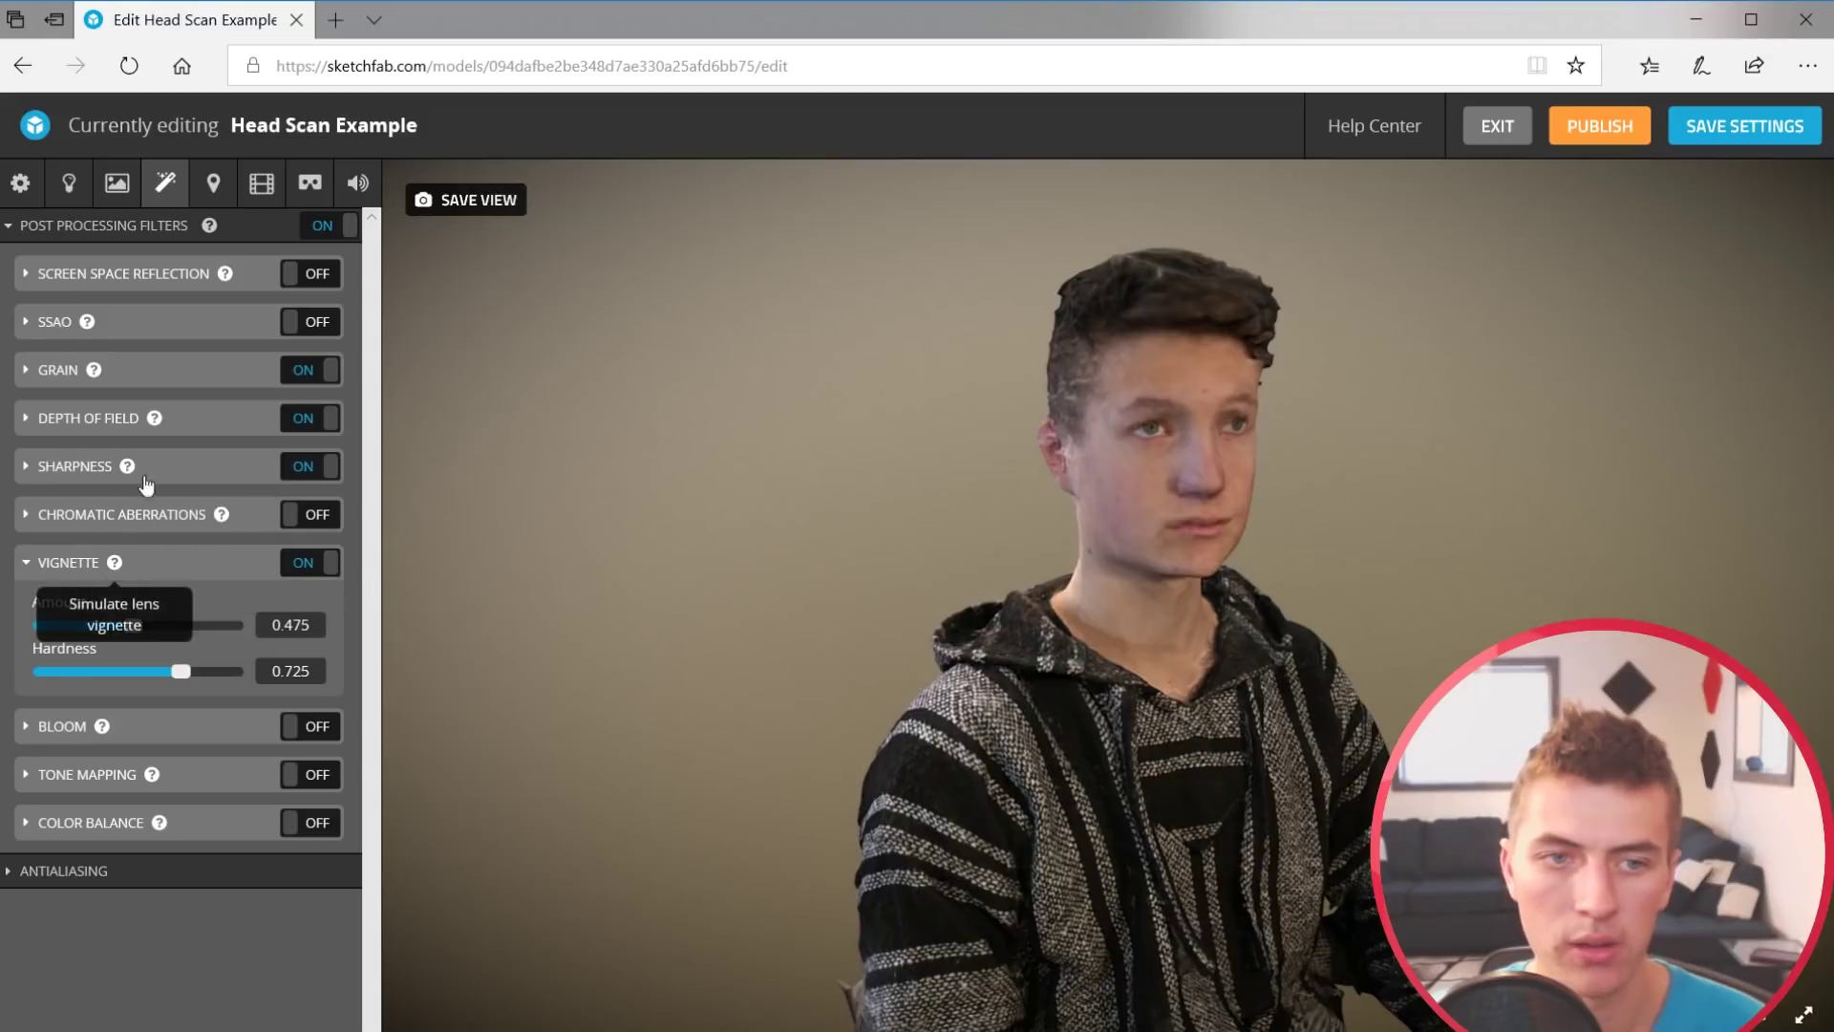
pyautogui.click(26, 466)
pyautogui.moveTo(107, 512); pyautogui.dragTo(90, 510)
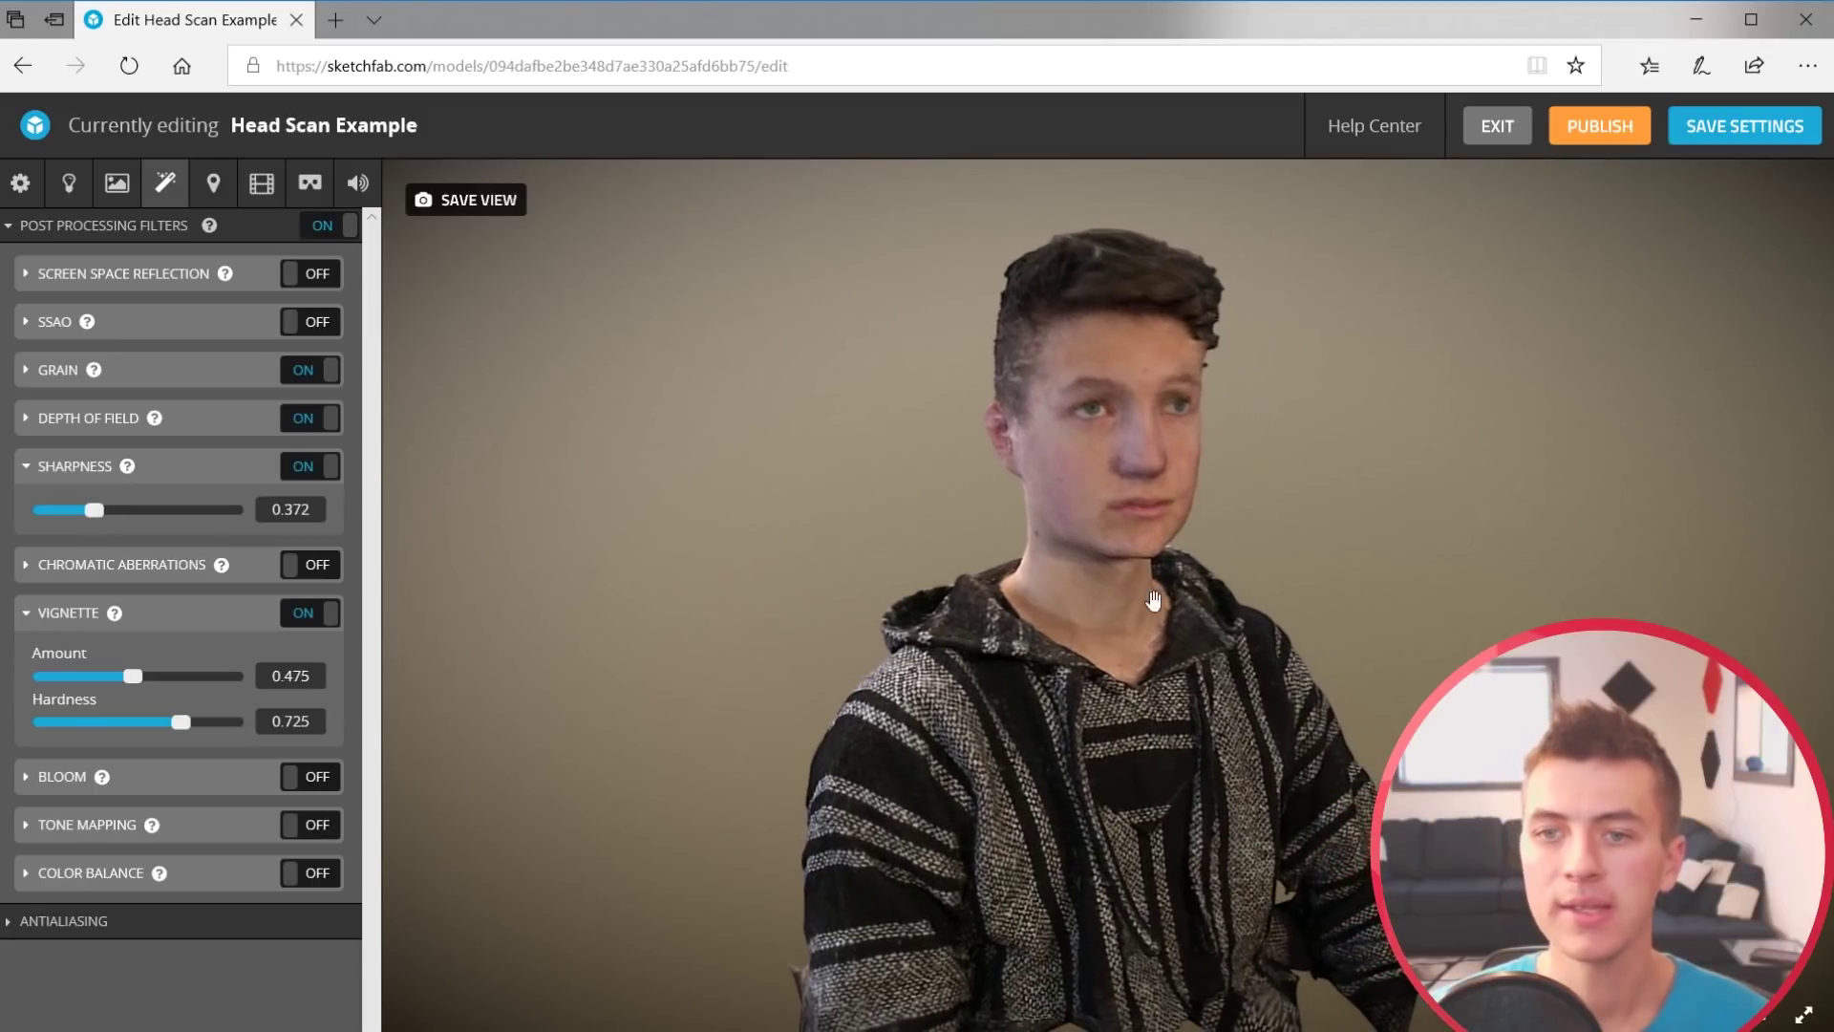
pyautogui.click(1782, 132)
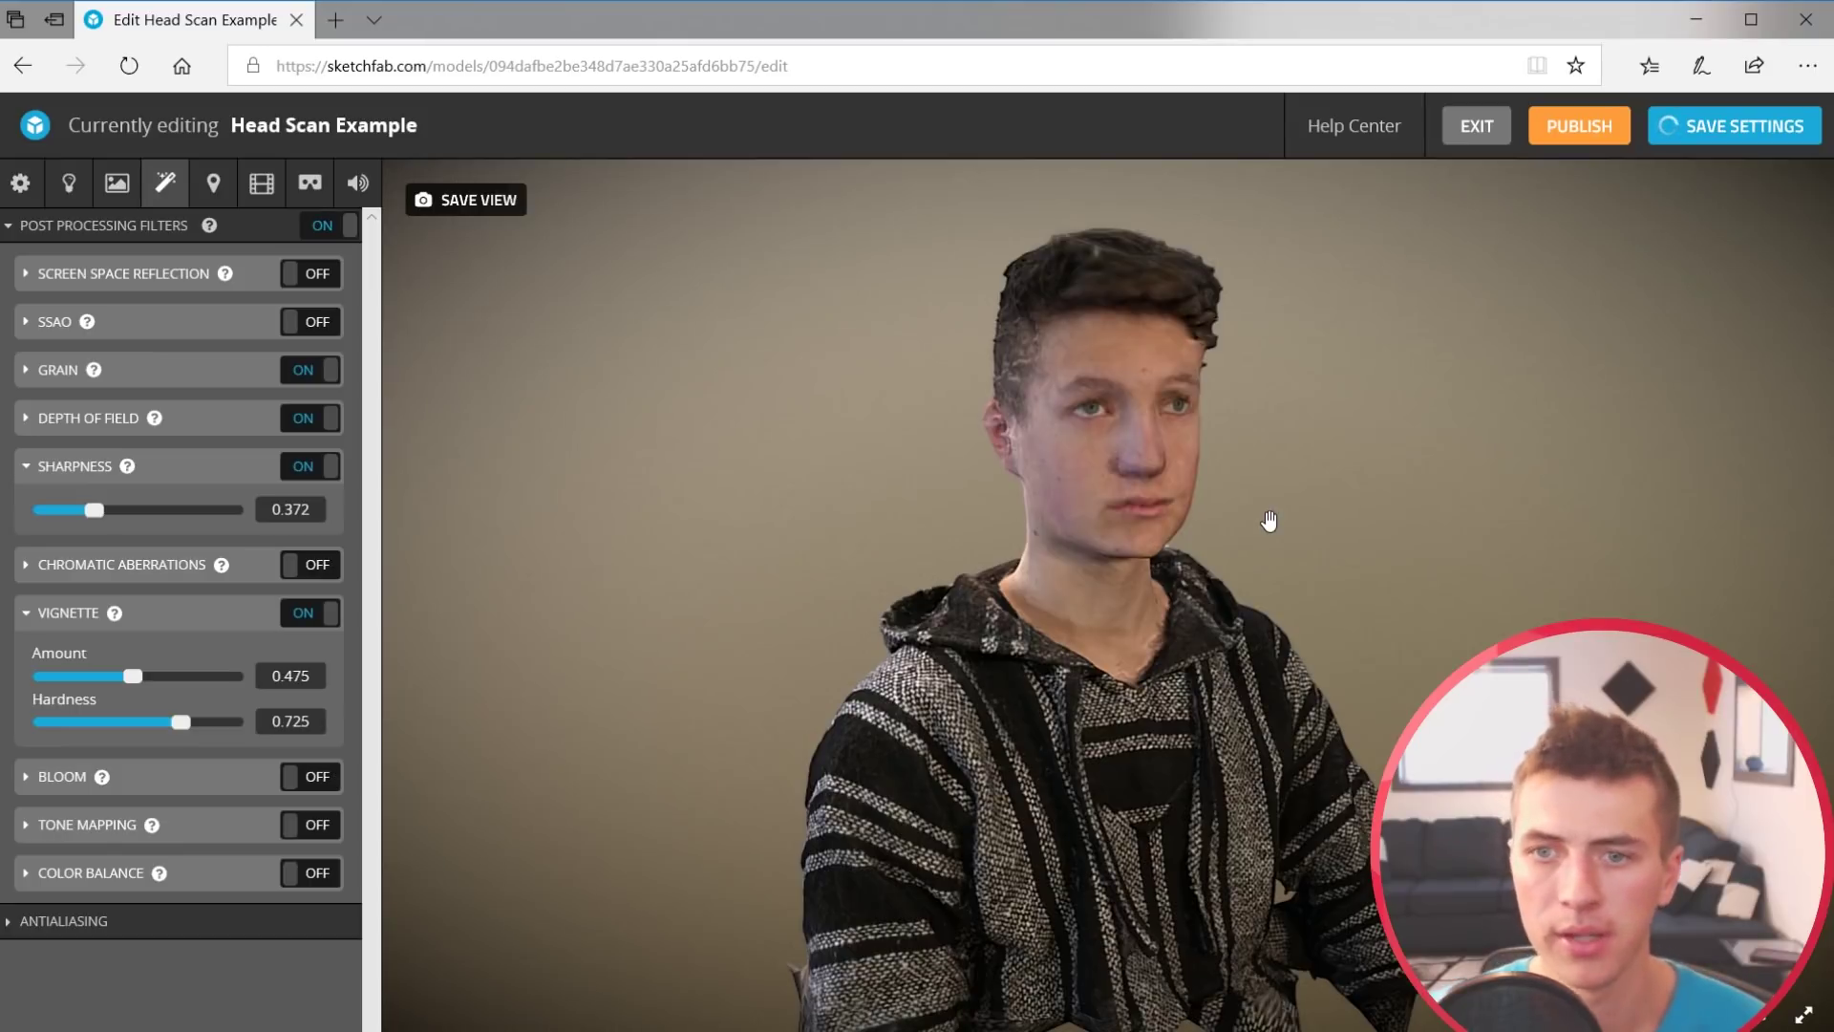
# Refocus the depth of field on the front of the face and inspect the filtered head scan
pyautogui.moveTo(1174, 742); pyautogui.dragTo(1258, 835)
pyautogui.click(1201, 533)
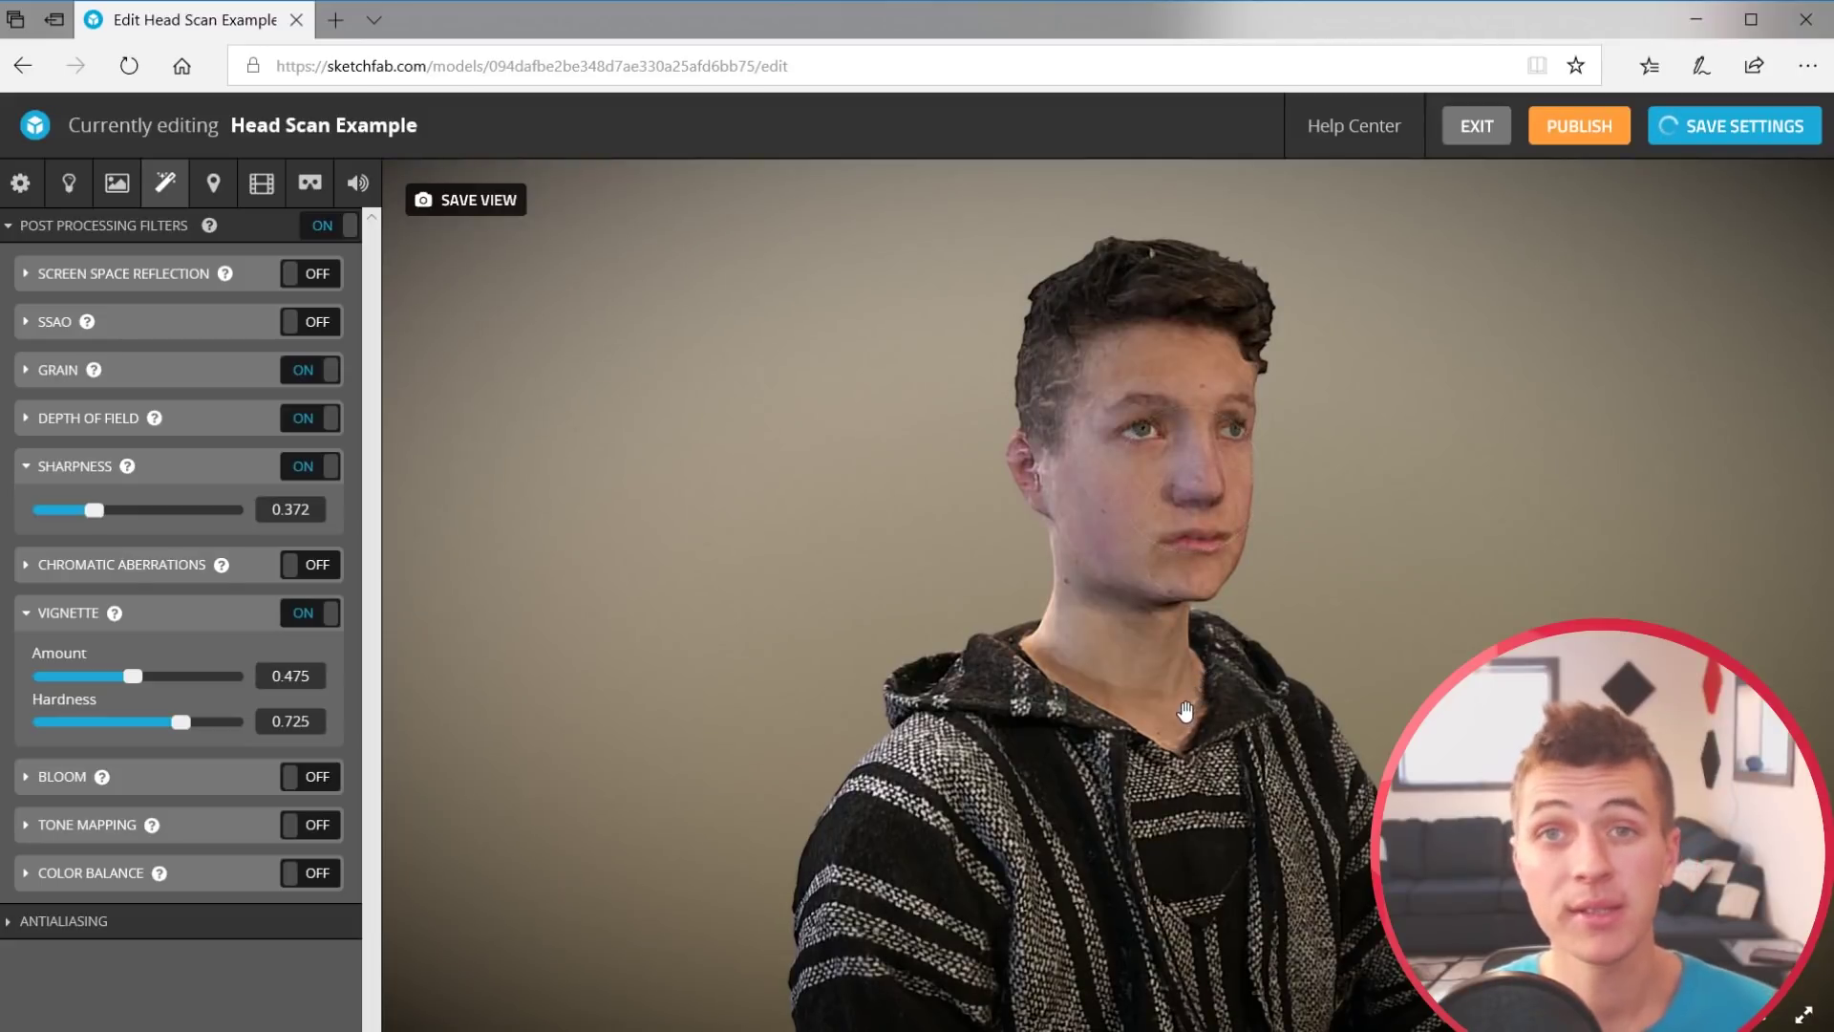
pyautogui.scroll(-2, 1242, 799)
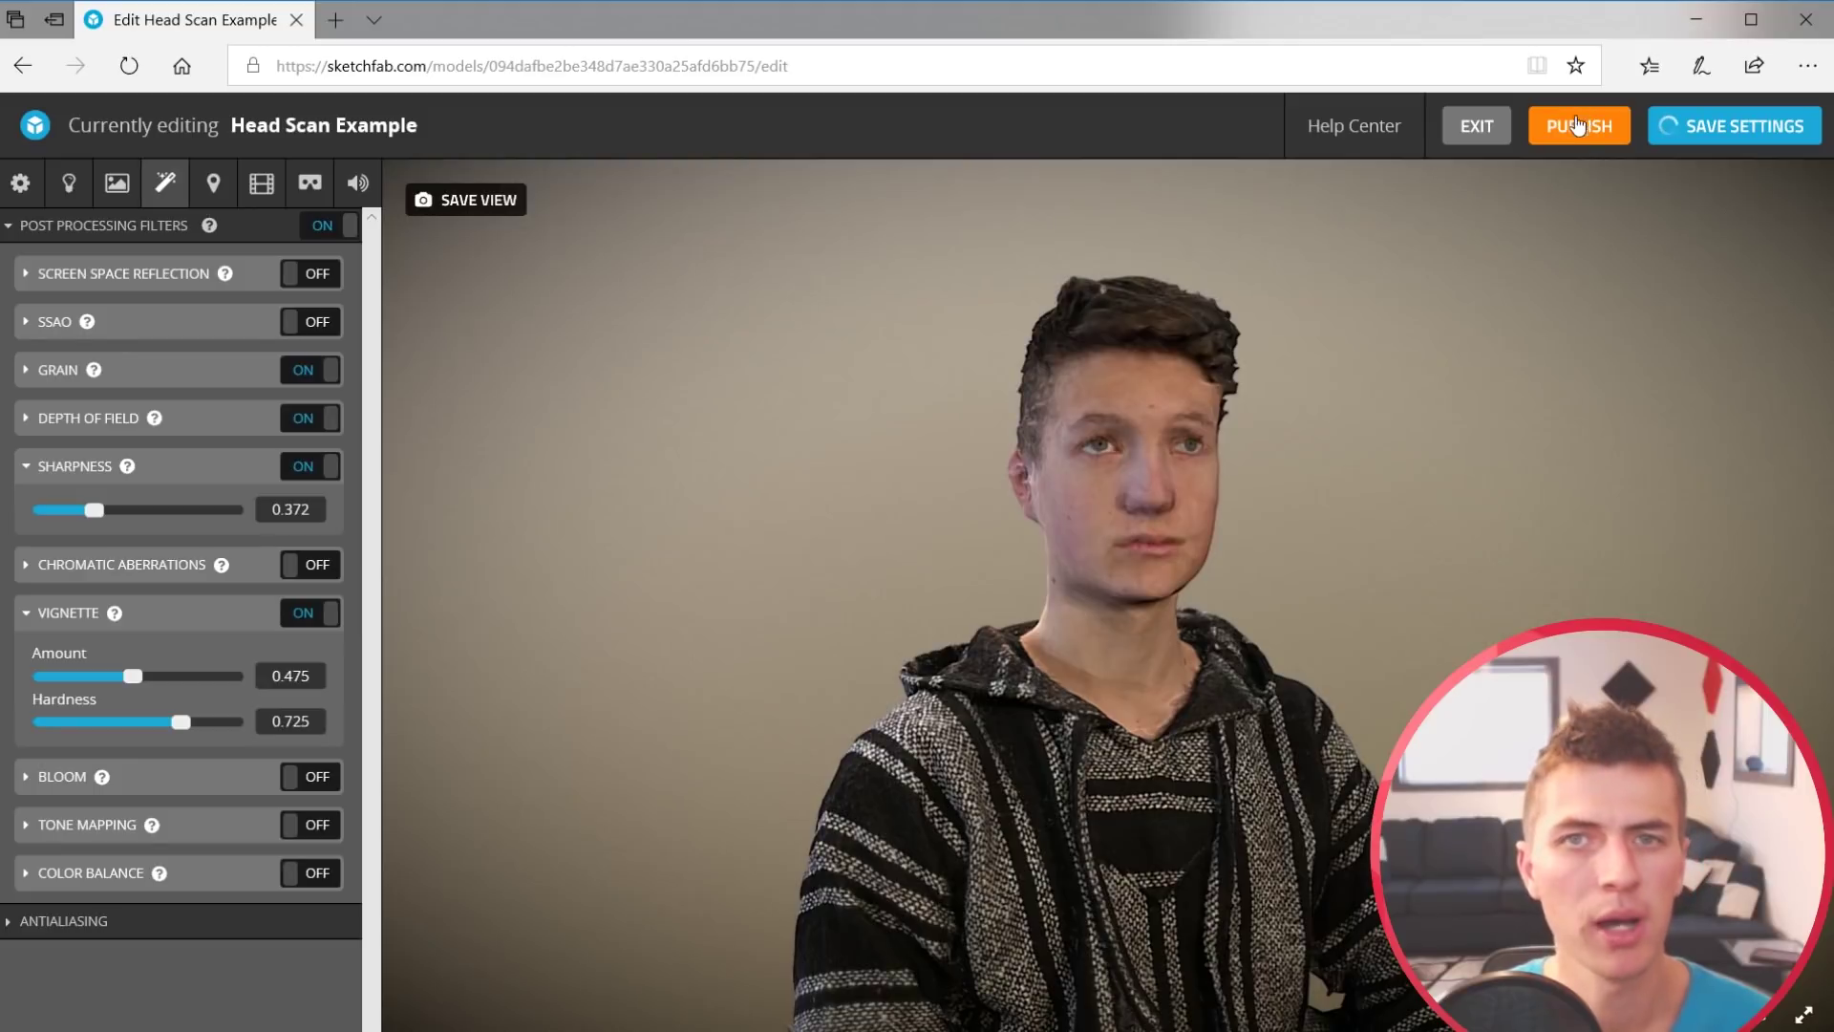
pyautogui.moveTo(1238, 500); pyautogui.dragTo(1270, 560)
pyautogui.moveTo(1210, 637); pyautogui.dragTo(1254, 741)
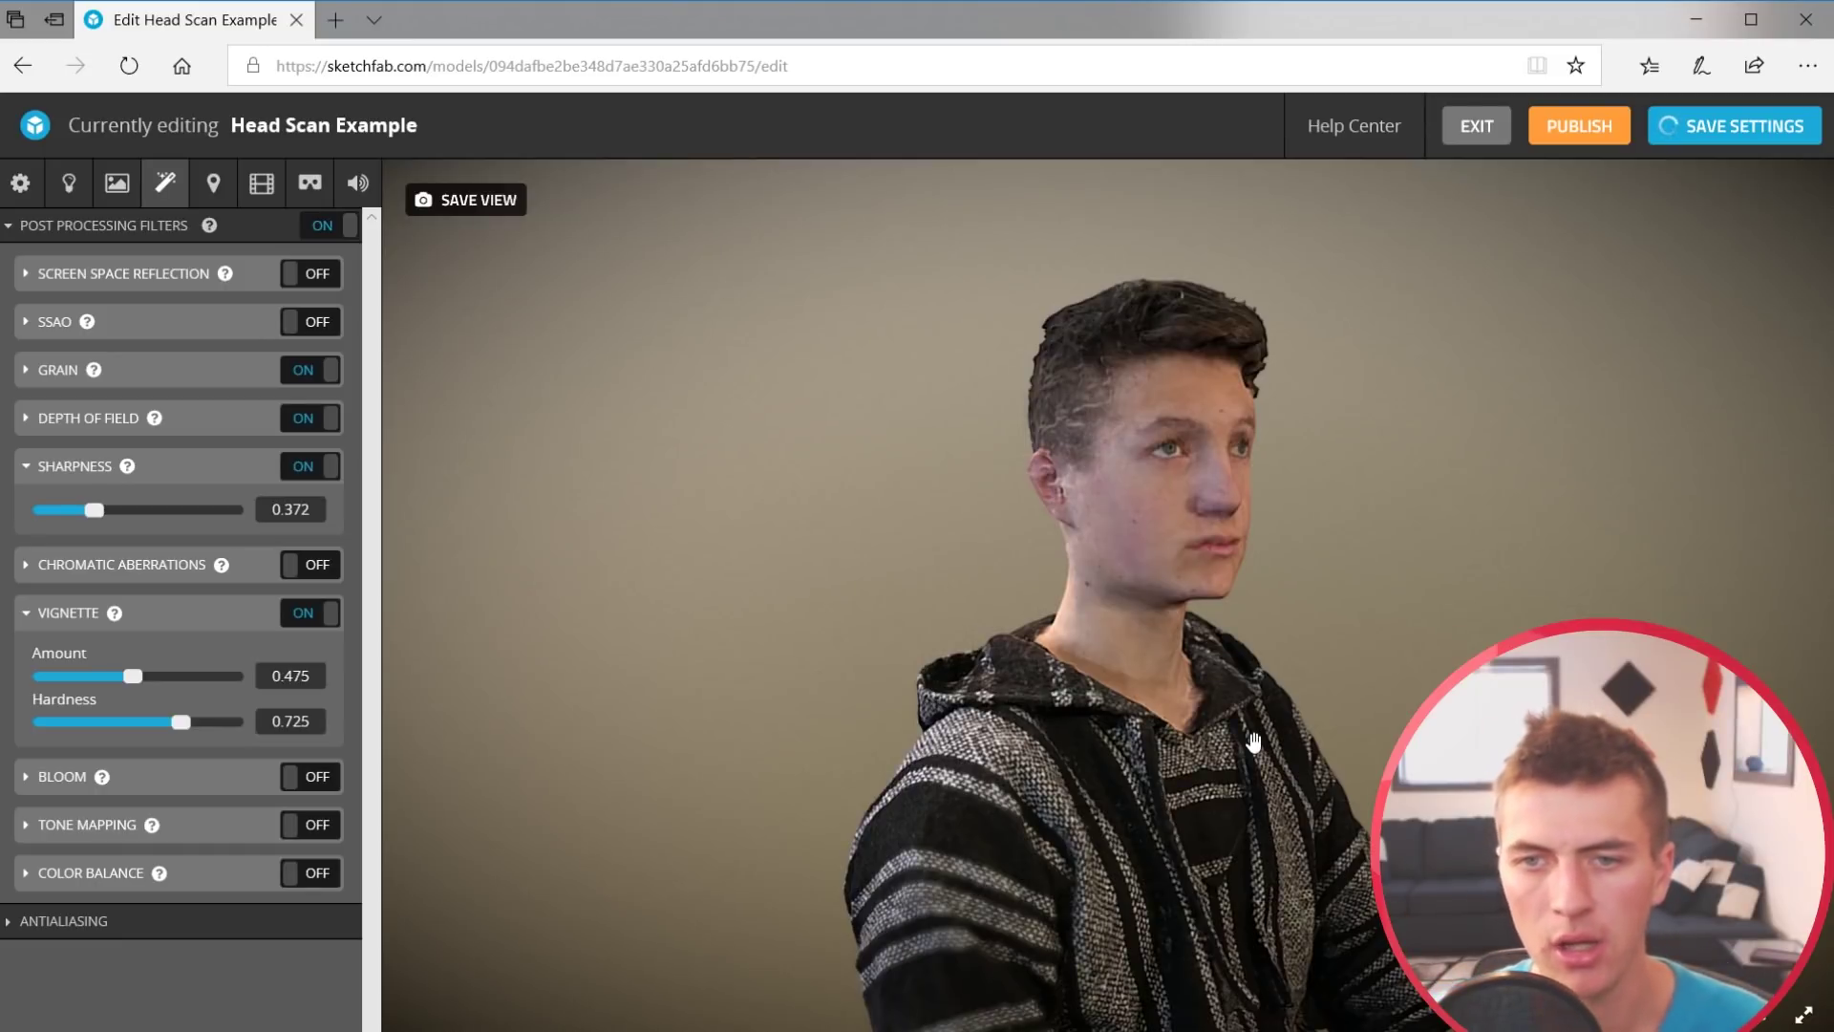
# Set the second directional light's intensity to 1.7188 and publish the model, dismissing the share link dialog
pyautogui.moveTo(1259, 729); pyautogui.dragTo(1212, 706)
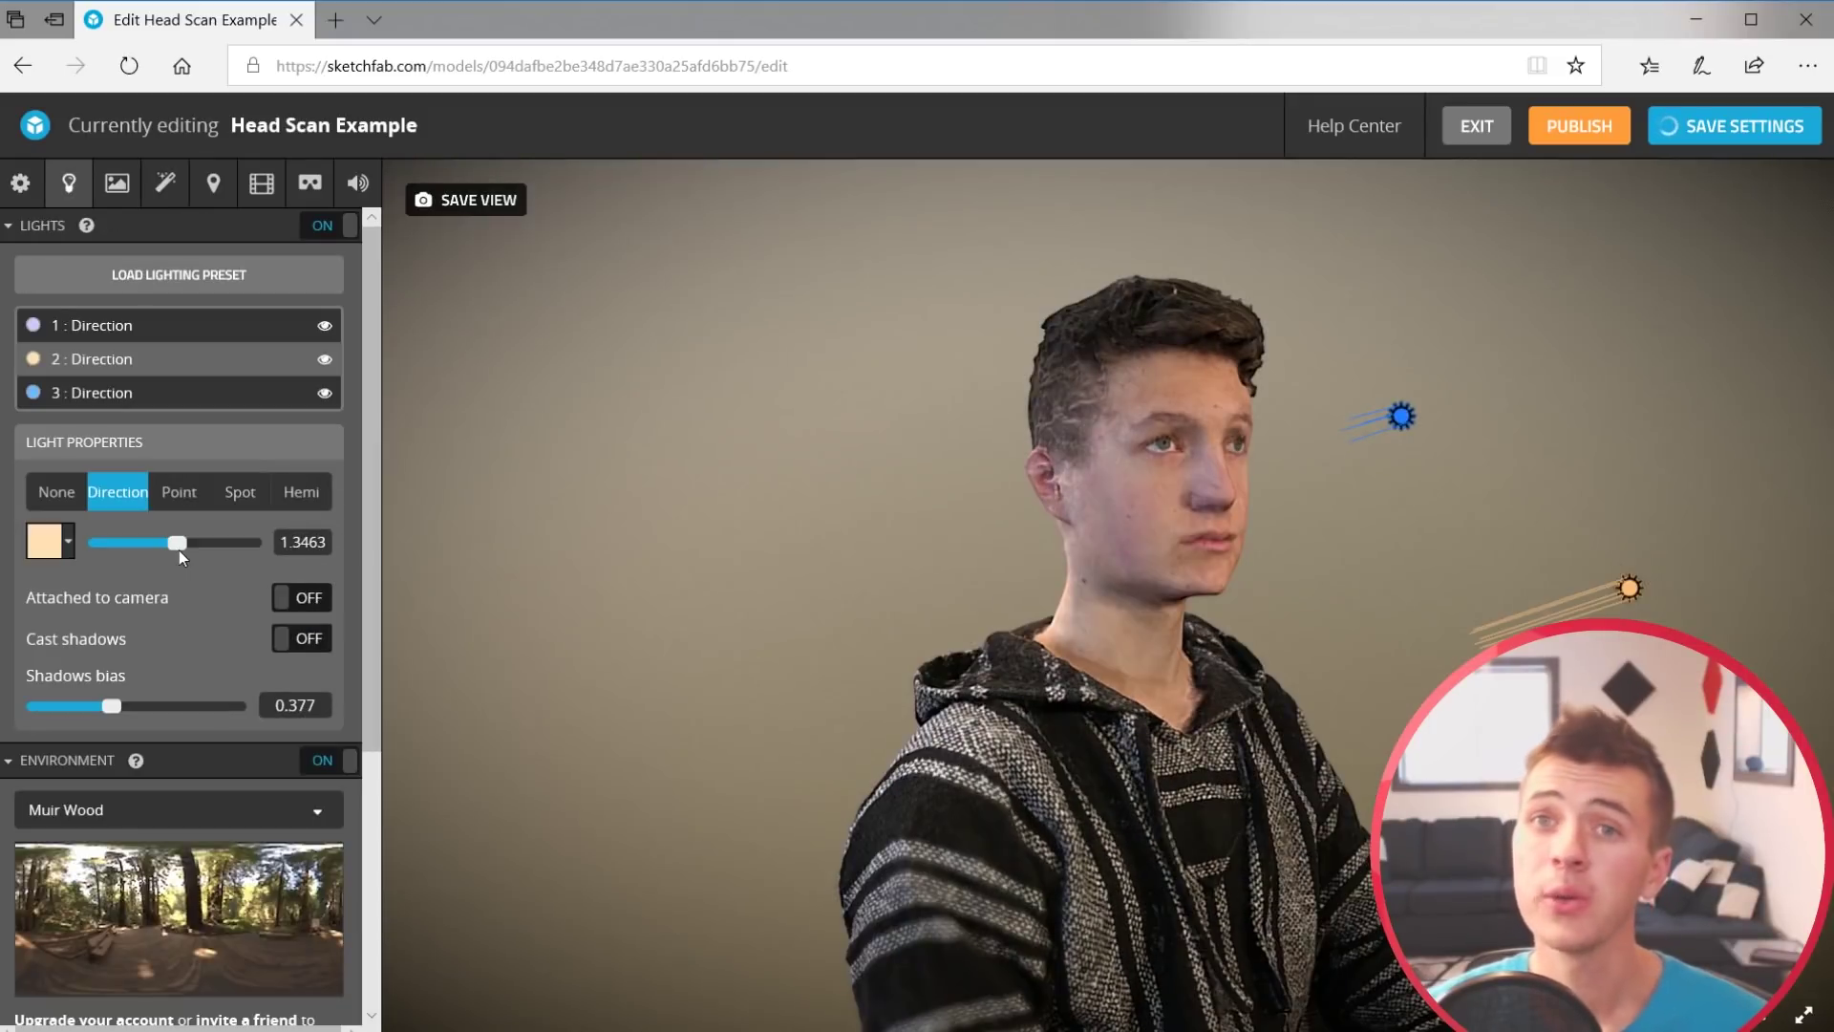
pyautogui.moveTo(180, 551); pyautogui.dragTo(182, 550)
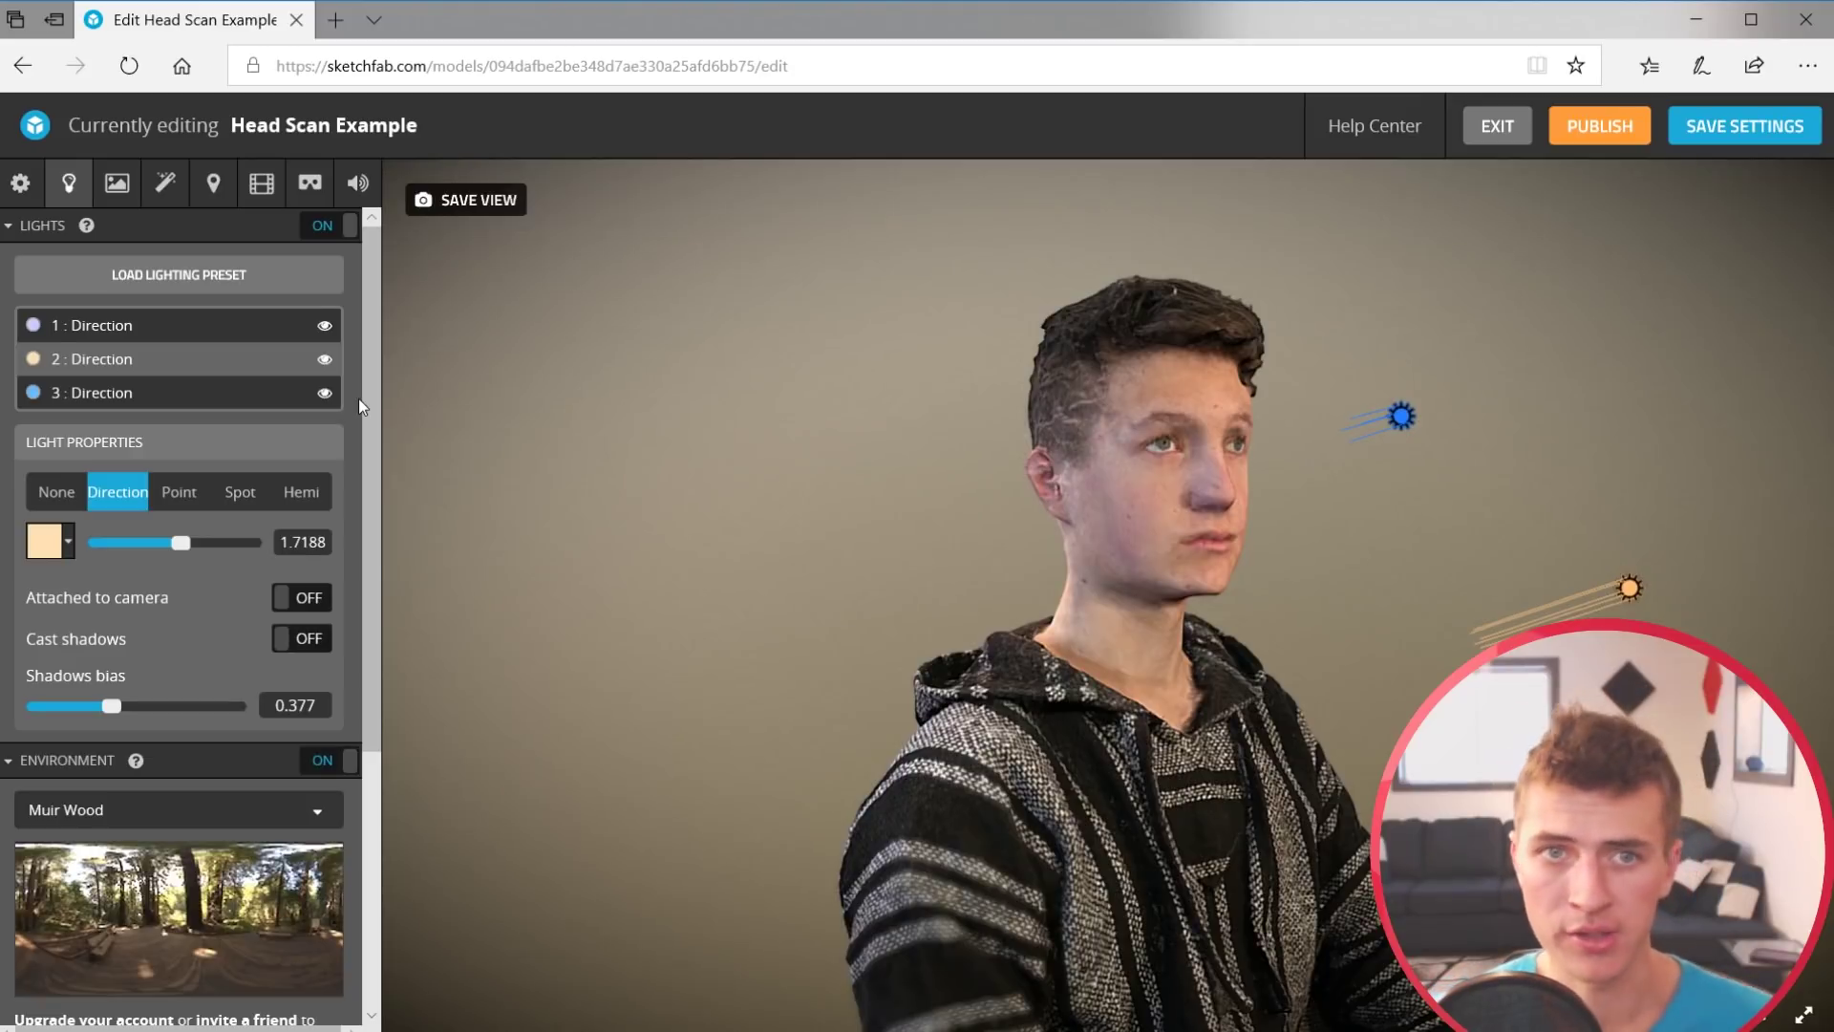
pyautogui.click(1615, 134)
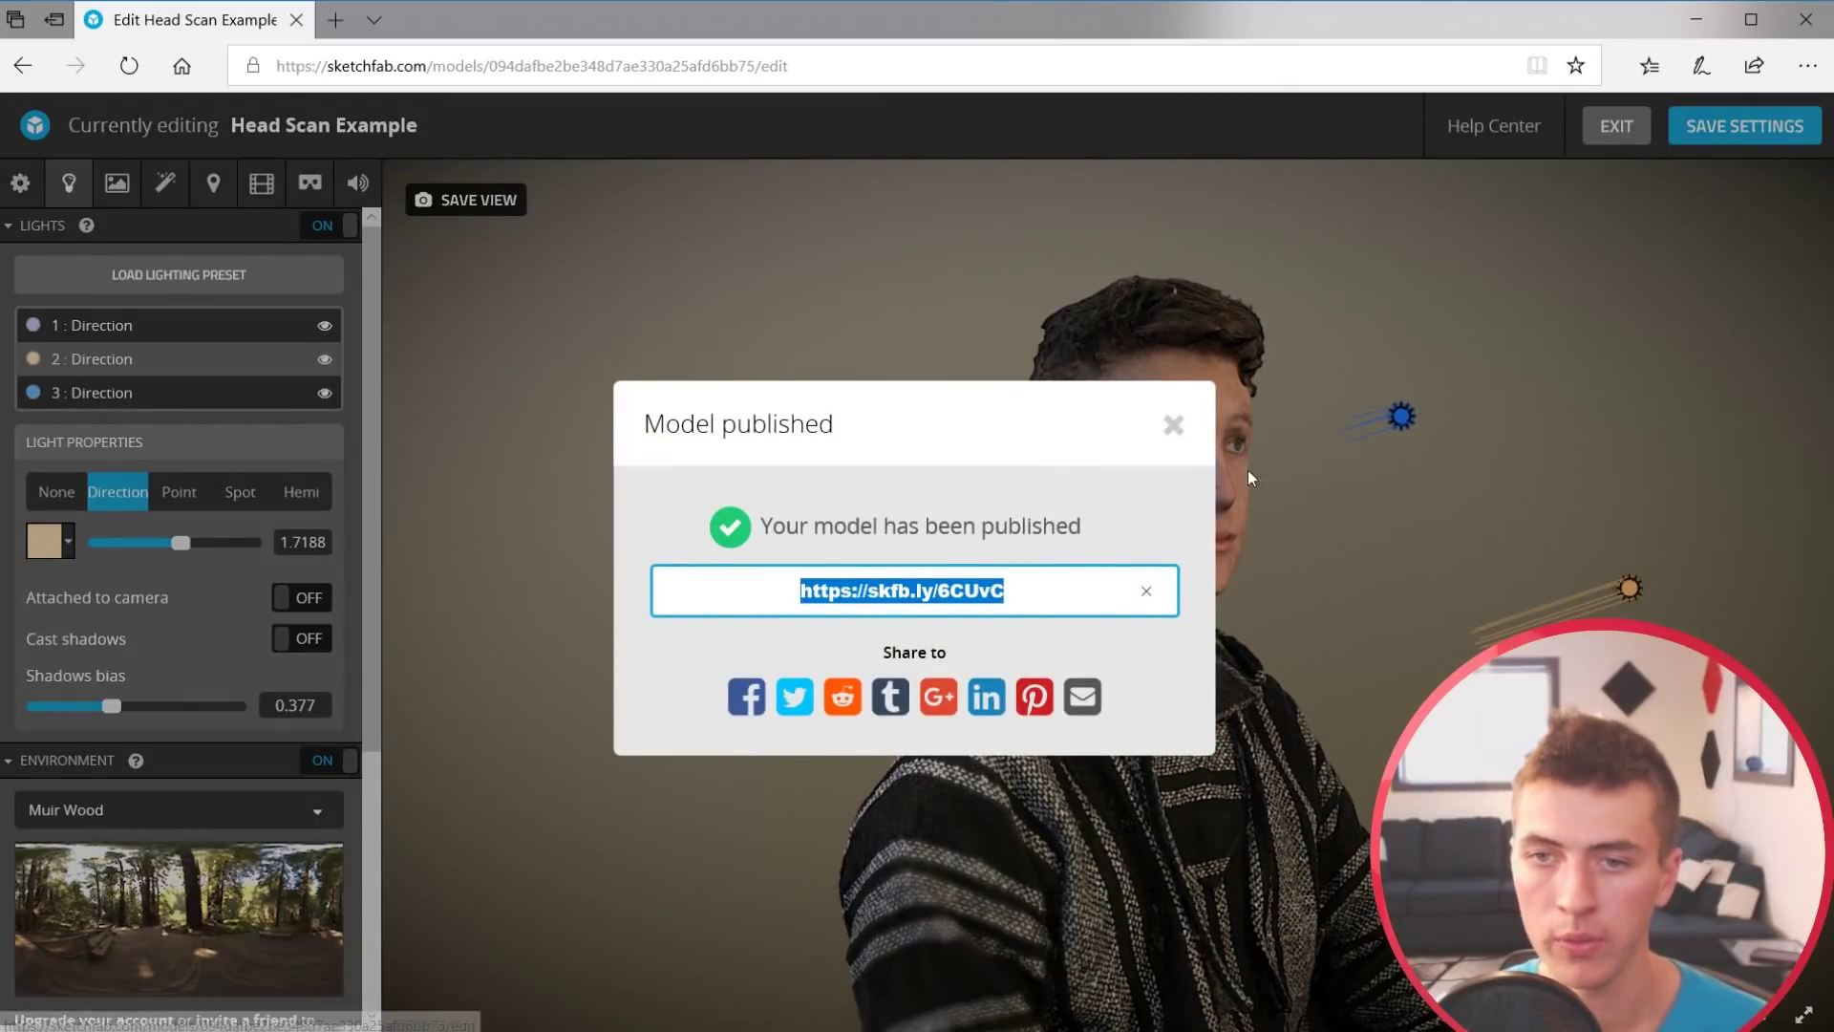
pyautogui.click(1174, 424)
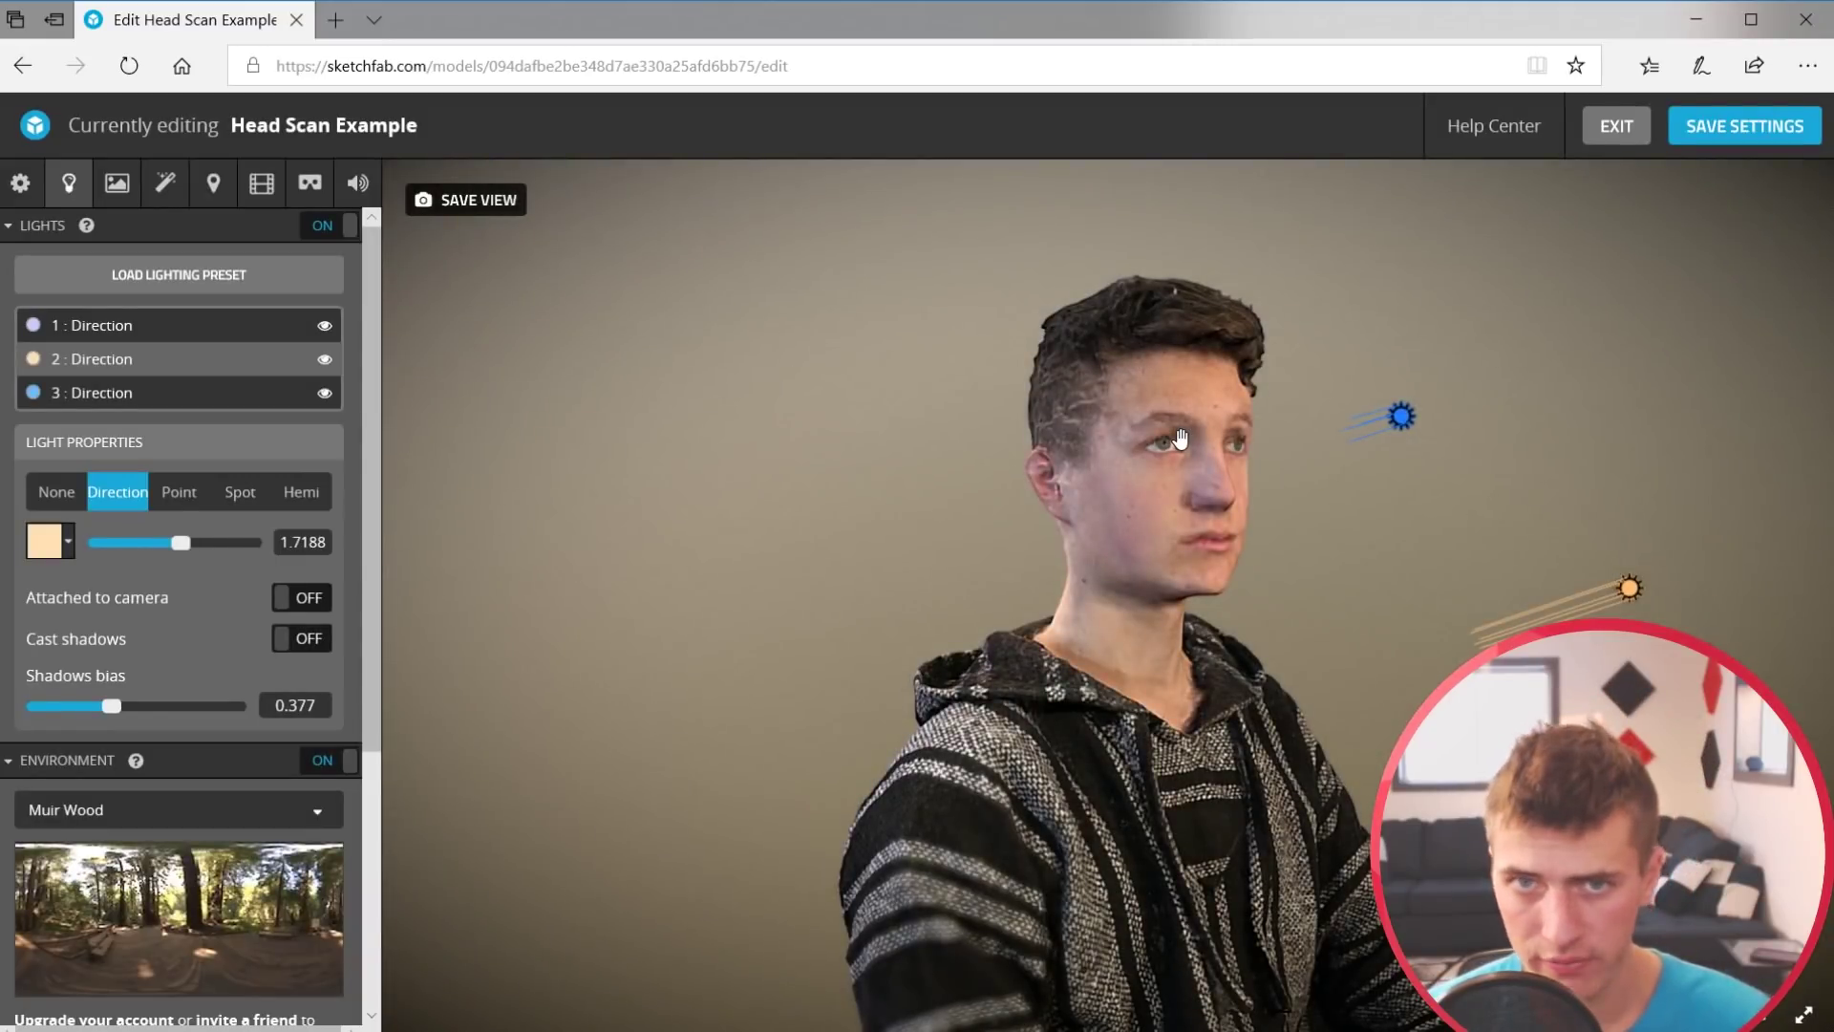
# Set the intensity of the third, blue directional light to 5.4429
pyautogui.click(1401, 416)
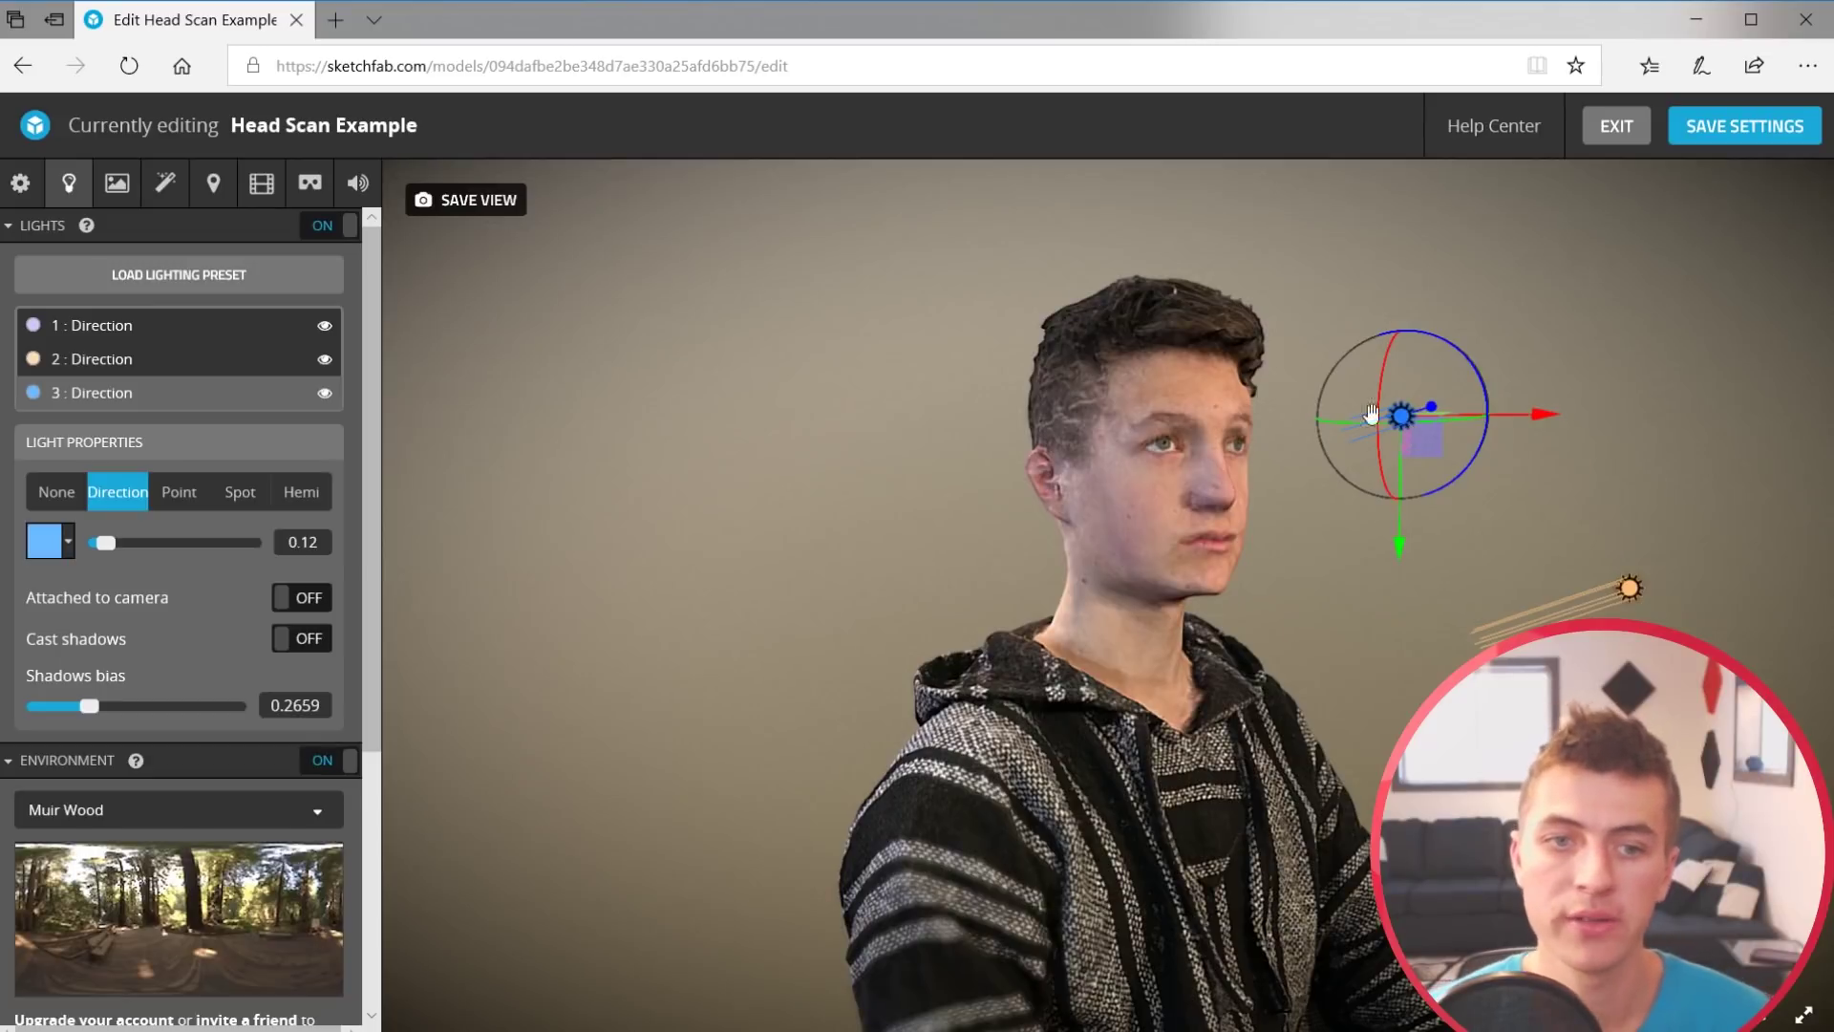
pyautogui.moveTo(111, 541); pyautogui.dragTo(218, 526)
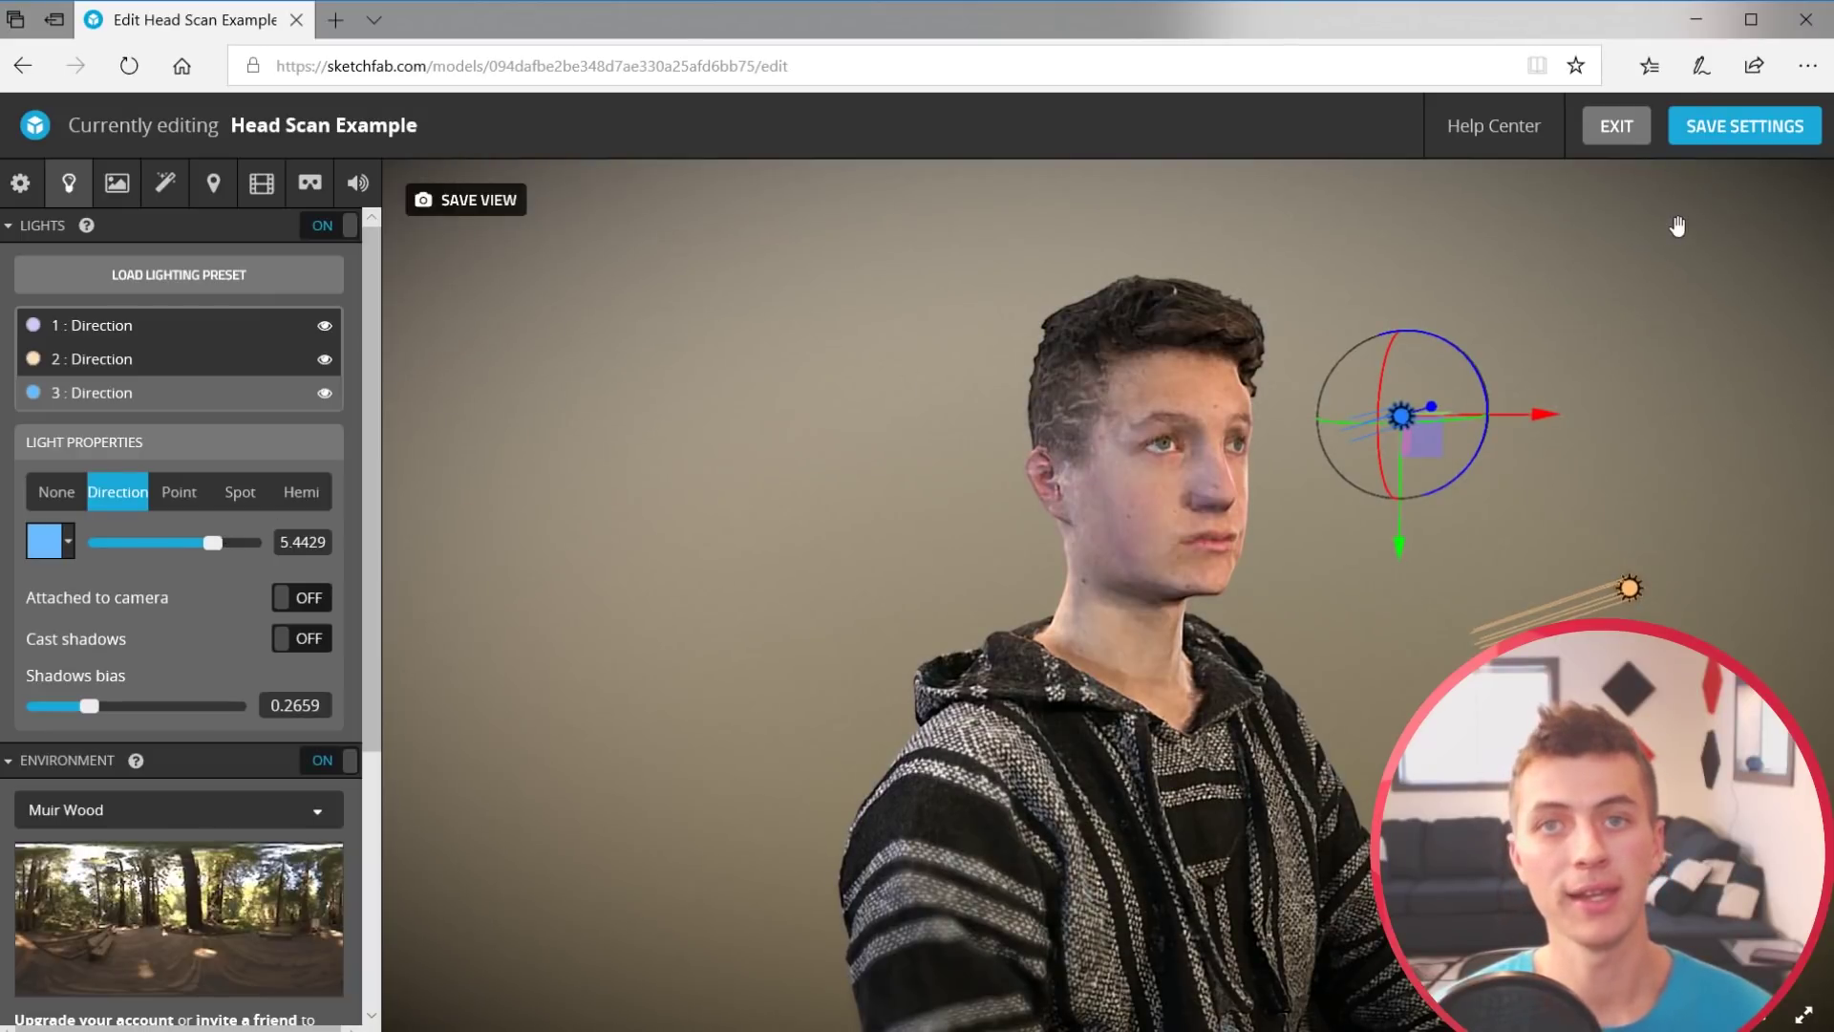